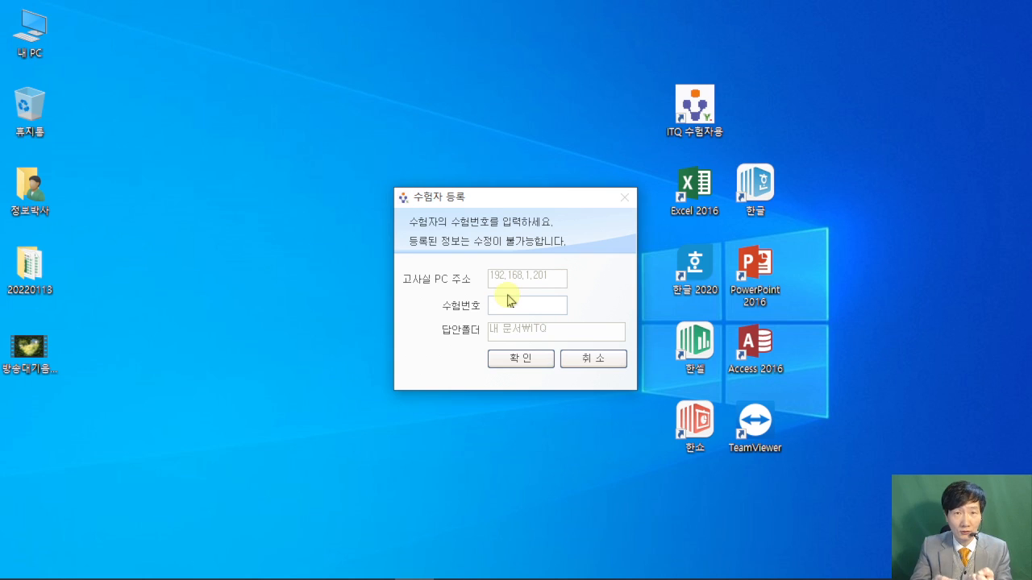
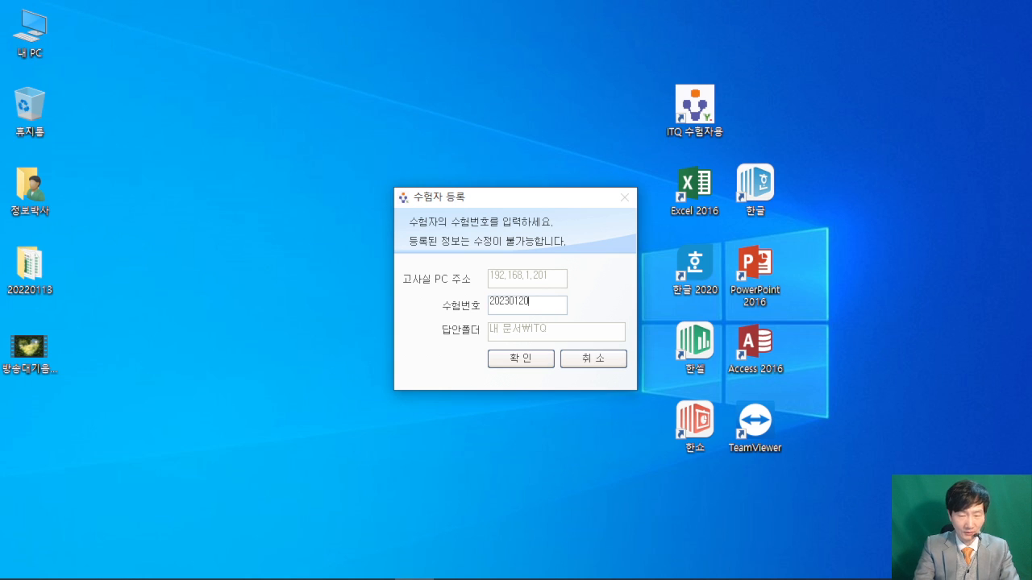
- Enter the exam number, copy it to the clipboard, and confirm the ITQ registration
drag(530, 302, 456, 302)
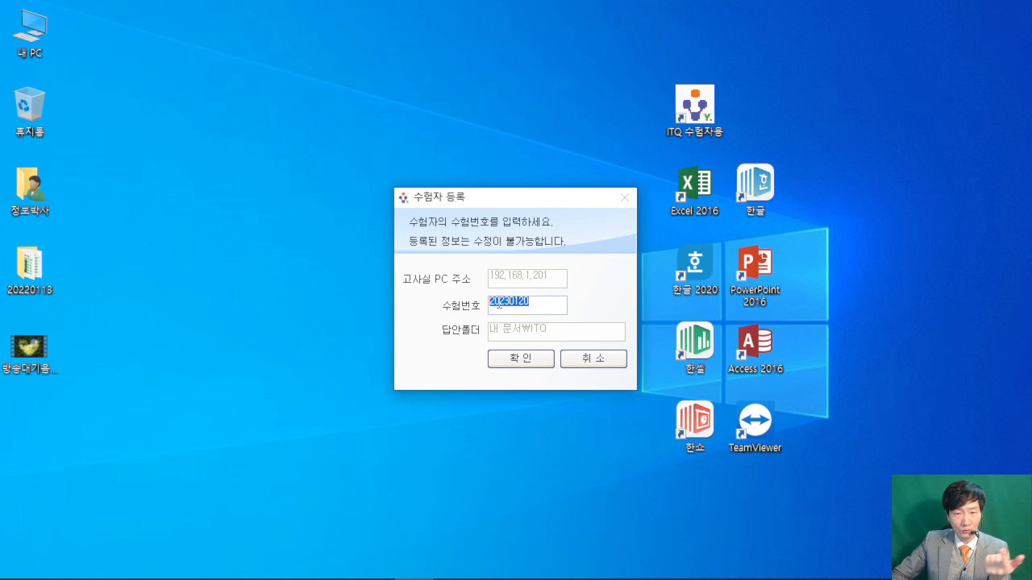
right_click(506, 303)
click(532, 353)
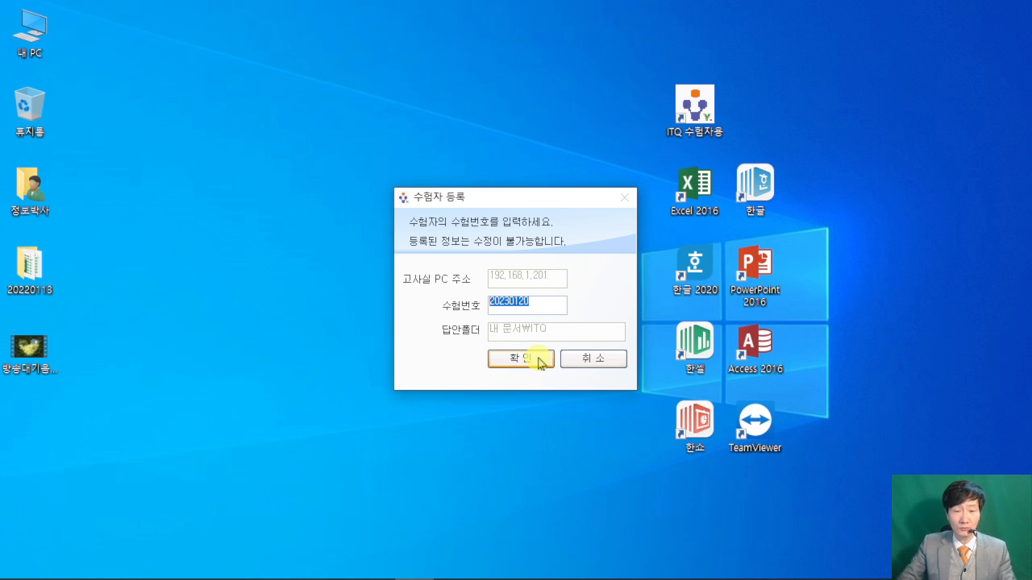
click(595, 359)
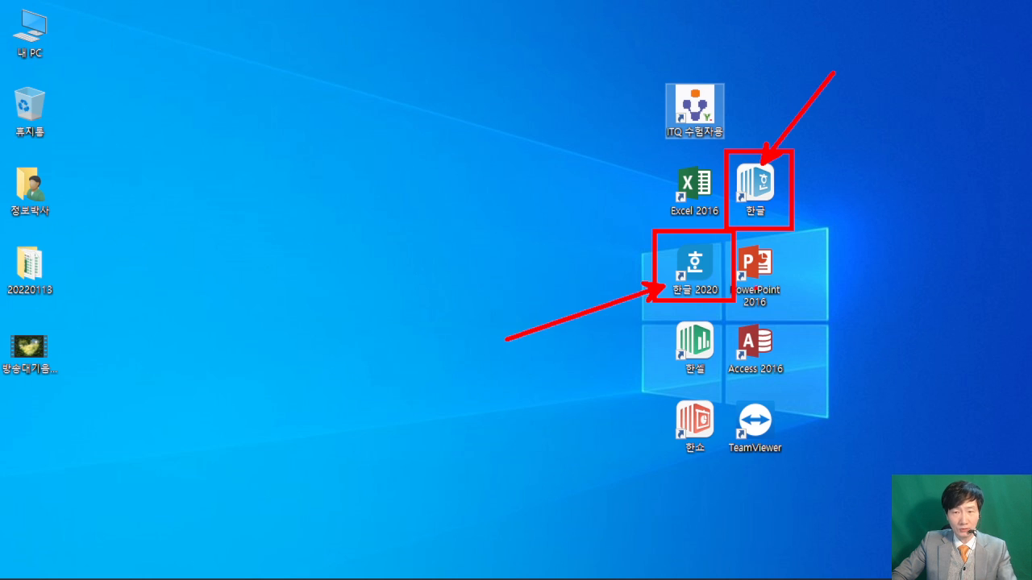
- Start Hangul with a blank document and bring the ITQ exam PDF forward in Acrobat Reader
double_click(762, 190)
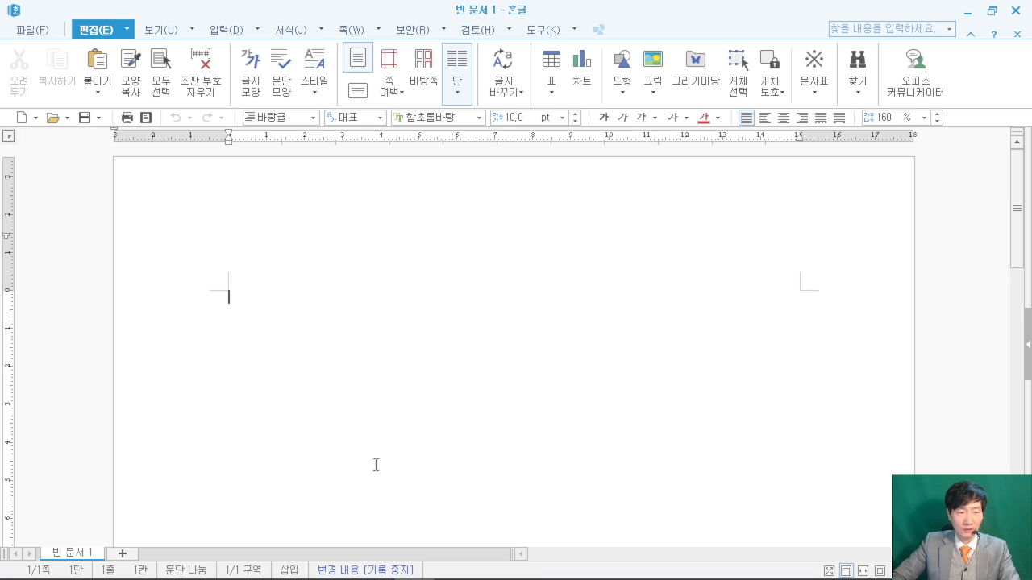
click(359, 563)
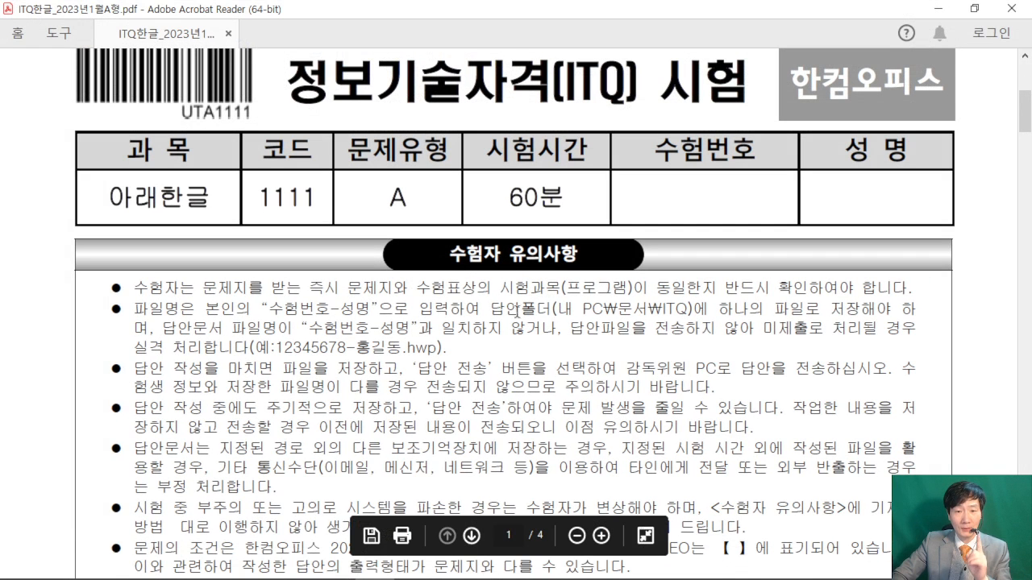
- Highlight the PDF's answer-folder path and 'exam number-name' file rule, then return to Hangul
drag(489, 309, 709, 309)
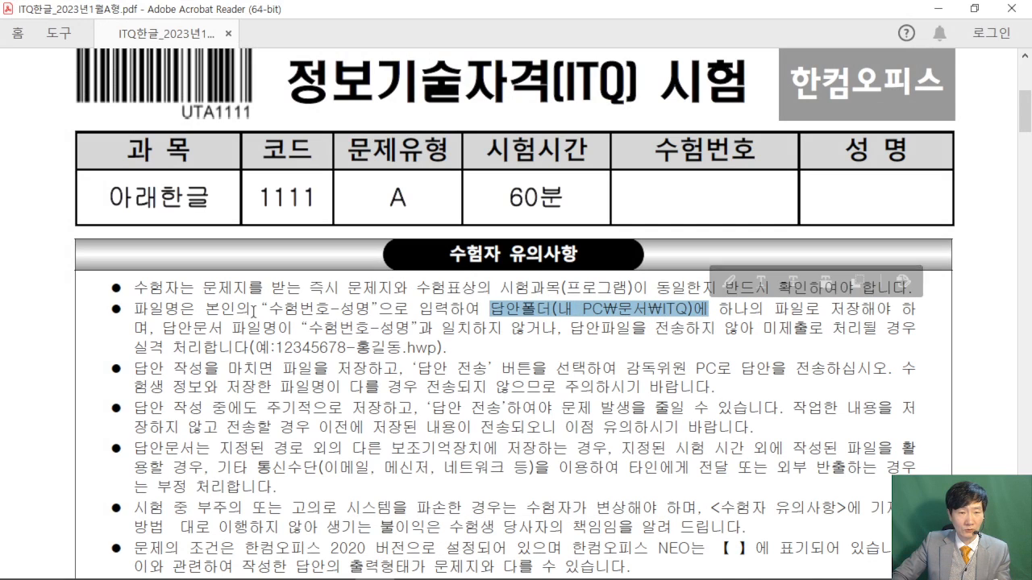
drag(251, 309, 372, 309)
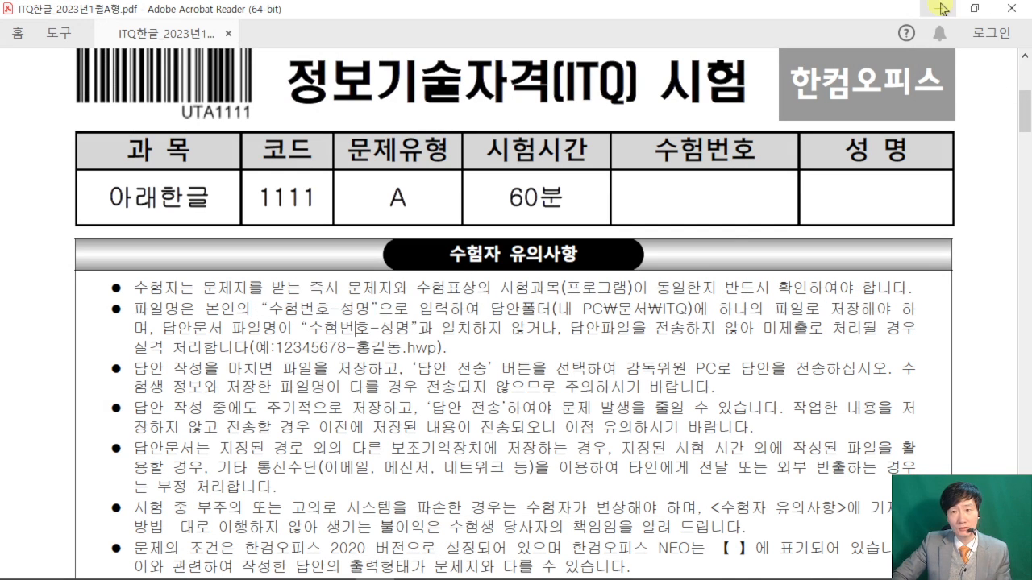
key(alt+Tab)
key(ctrl+2)
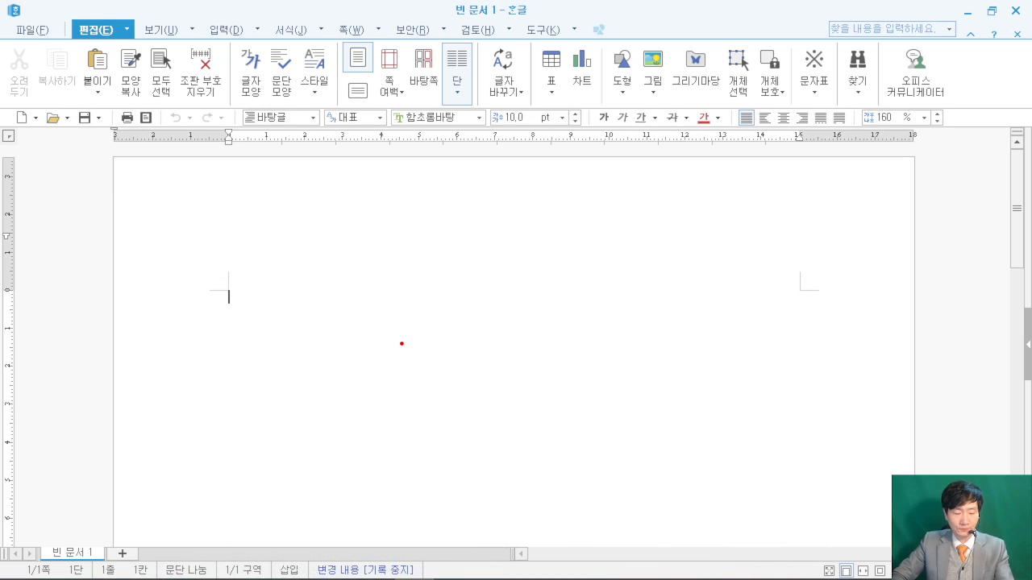
- Start saving the document and browse to the Documents > ITQ answer folder
drag(67, 101, 104, 137)
drag(160, 235, 88, 126)
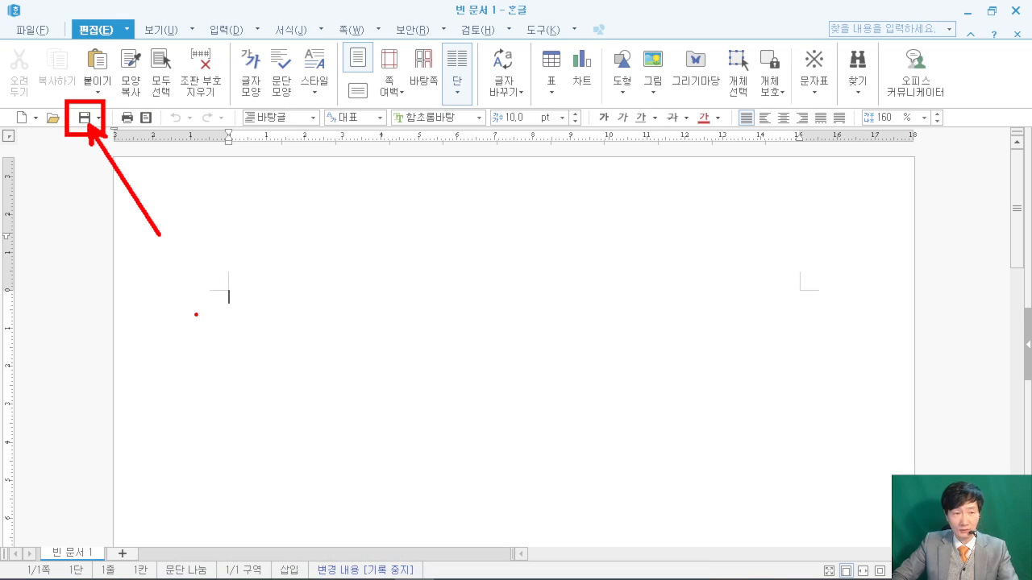
key(Escape)
click(84, 117)
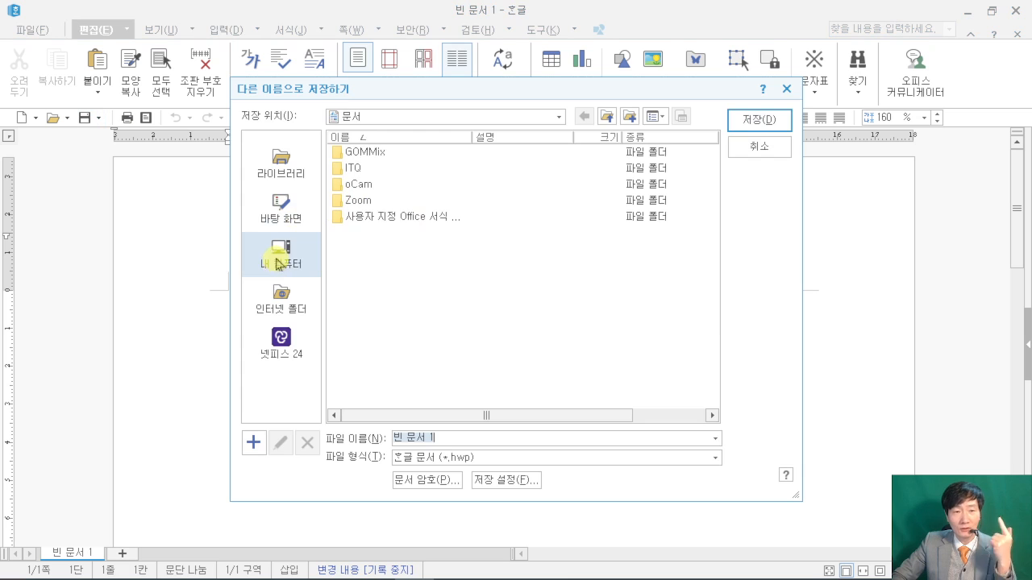
click(278, 256)
click(352, 198)
double_click(353, 197)
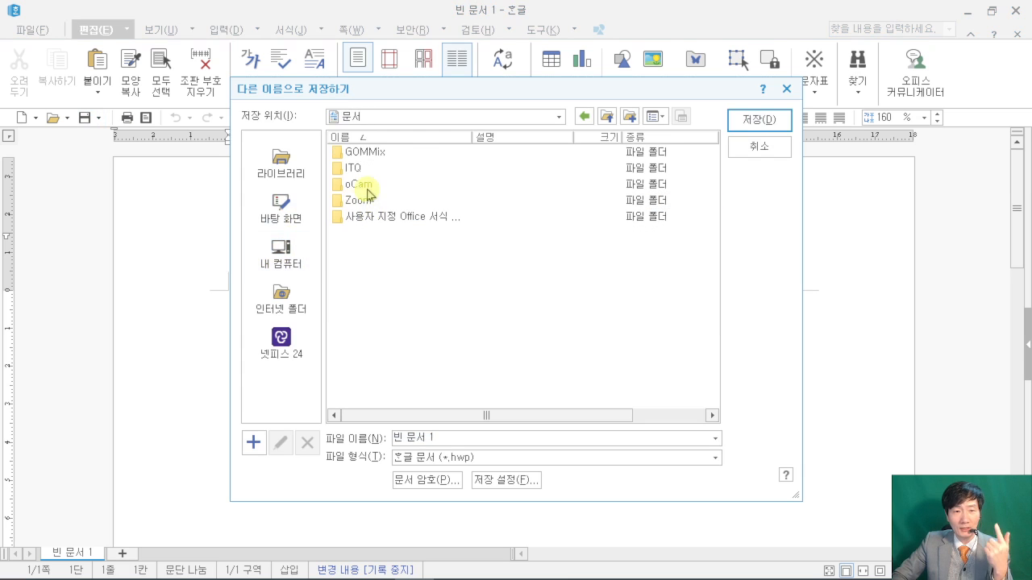
double_click(350, 169)
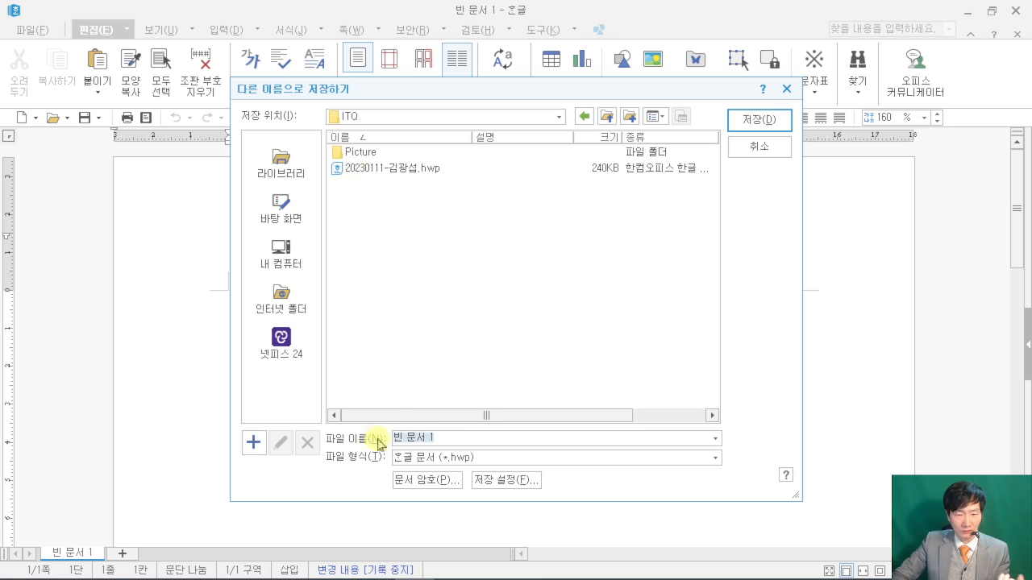
- Name the file as the pasted exam number, a hyphen and the examinee's name, and save
right_click(422, 438)
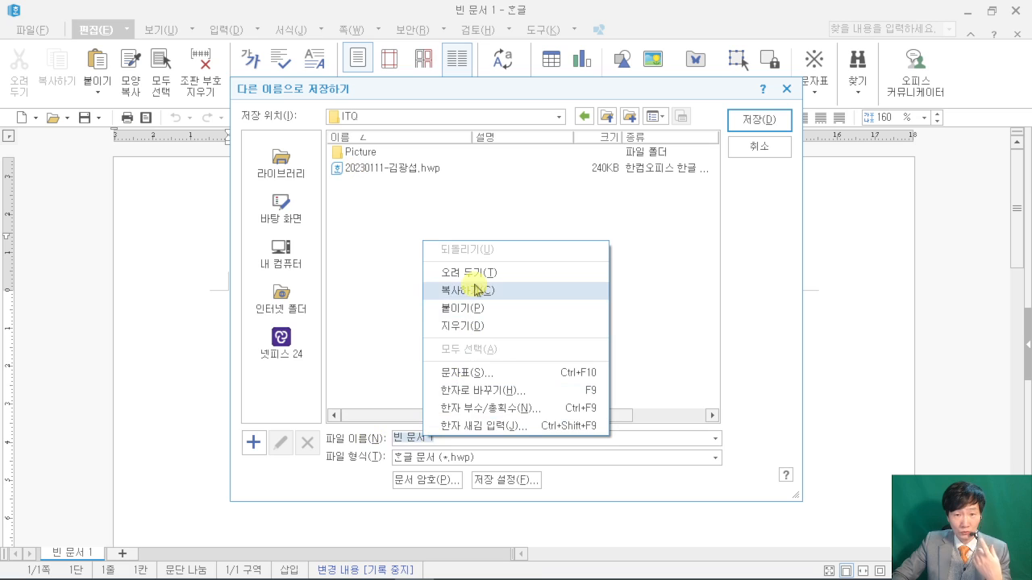
click(468, 308)
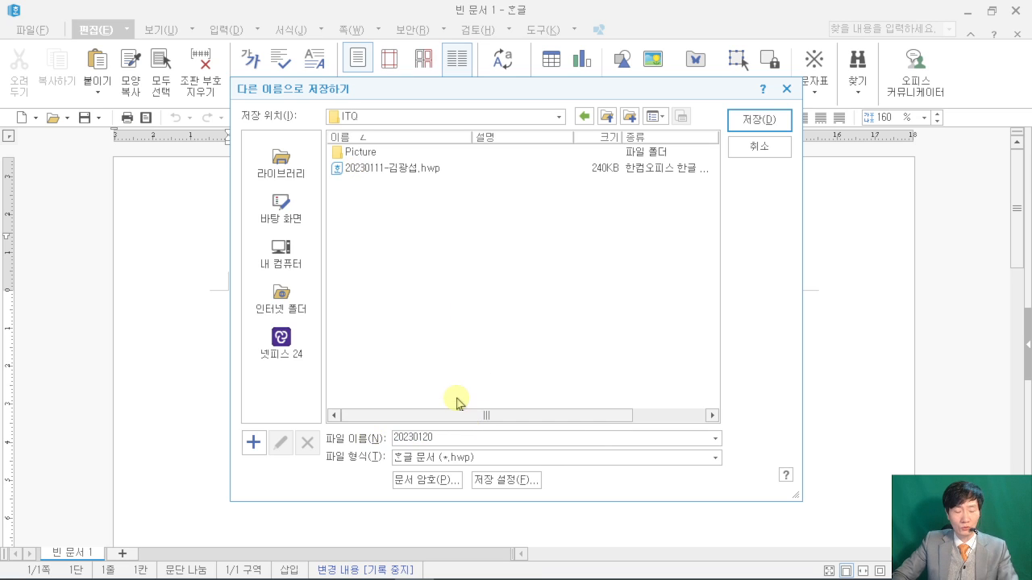
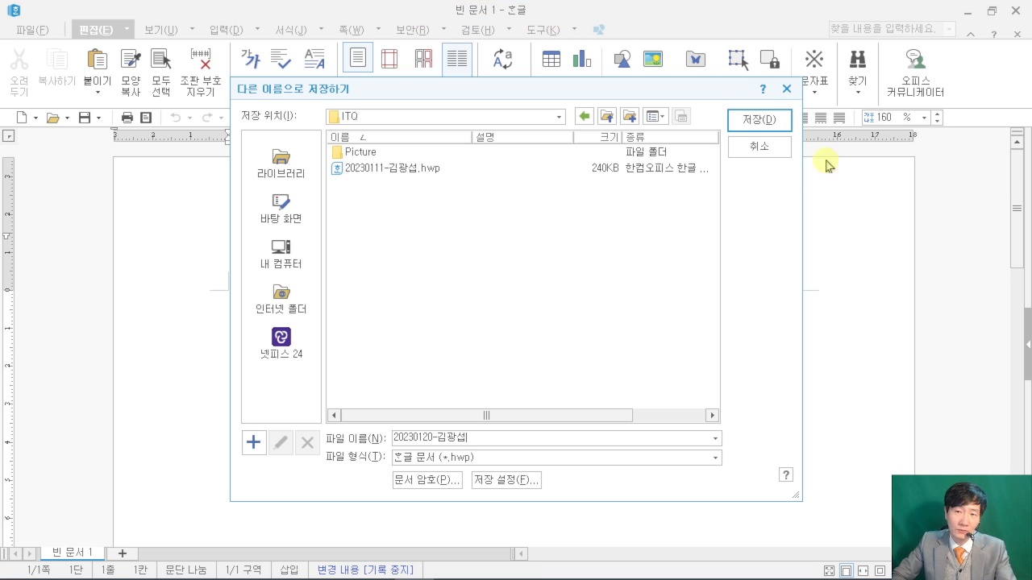
click(771, 123)
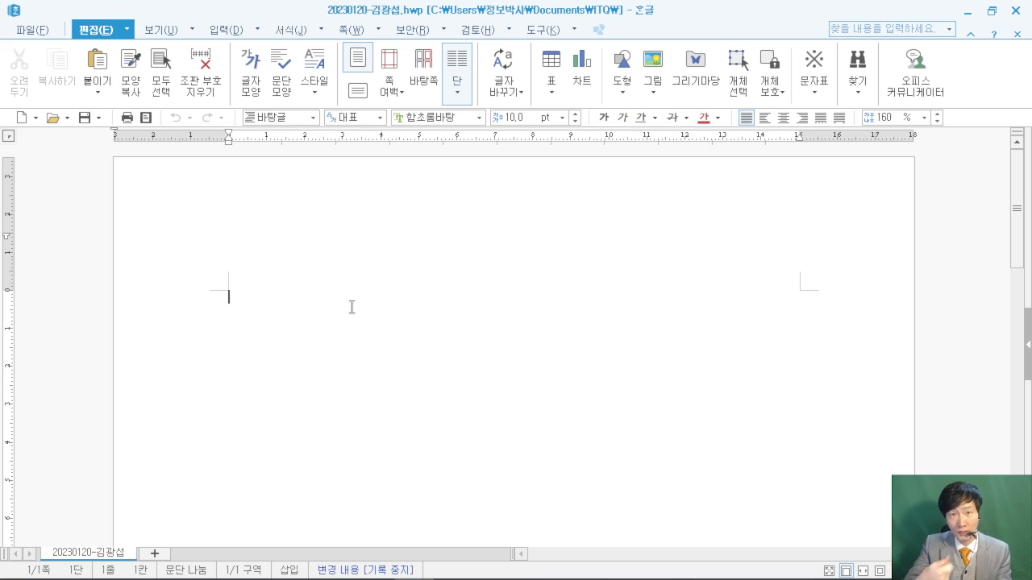
- Bring up the 편집 용지 dialog showing A4 paper and its current margins
mouse_move(391, 154)
mouse_down()
mouse_move(534, 357)
mouse_move(628, 369)
mouse_up()
mouse_move(436, 196)
mouse_down()
mouse_move(518, 196)
mouse_move(449, 309)
mouse_up()
drag(443, 248, 489, 247)
mouse_move(514, 211)
mouse_down()
mouse_move(532, 295)
mouse_move(771, 268)
mouse_up()
key(Escape)
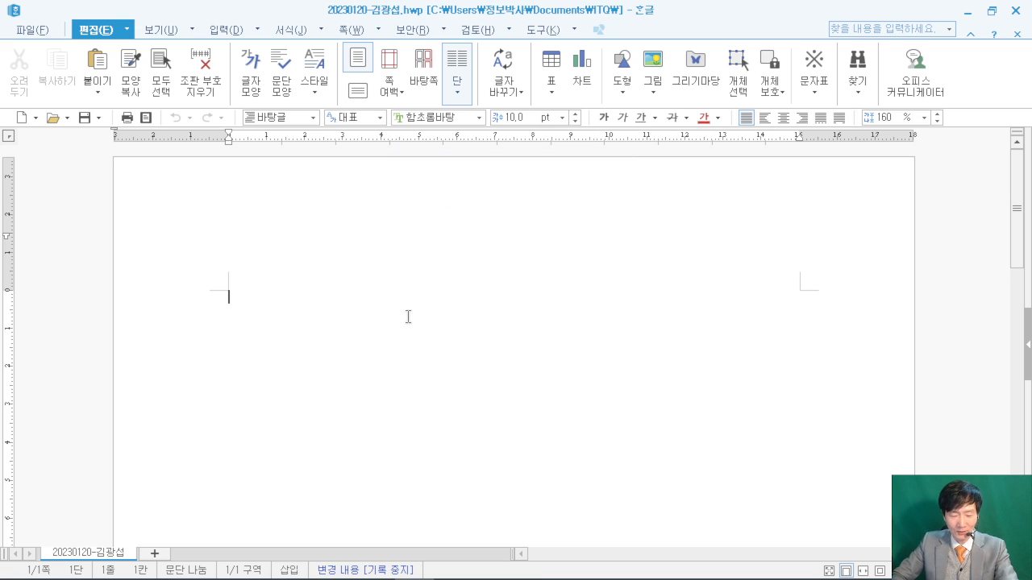
key(F7)
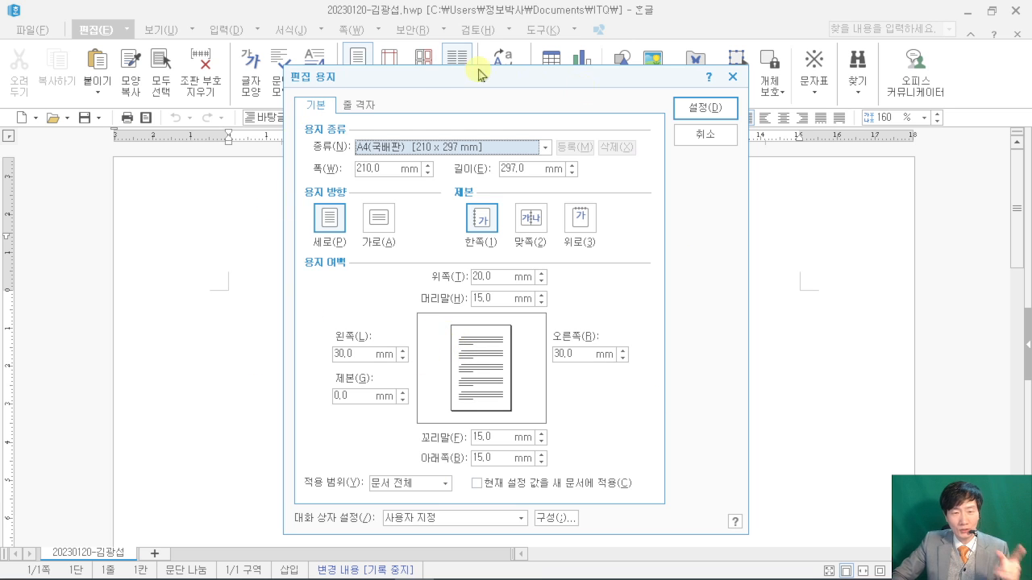
- In the PDF's 답안 작성요령, highlight the 용지여백 line (11 mm sides, 10 mm others), then minimize Acrobat
mouse_move(286, 577)
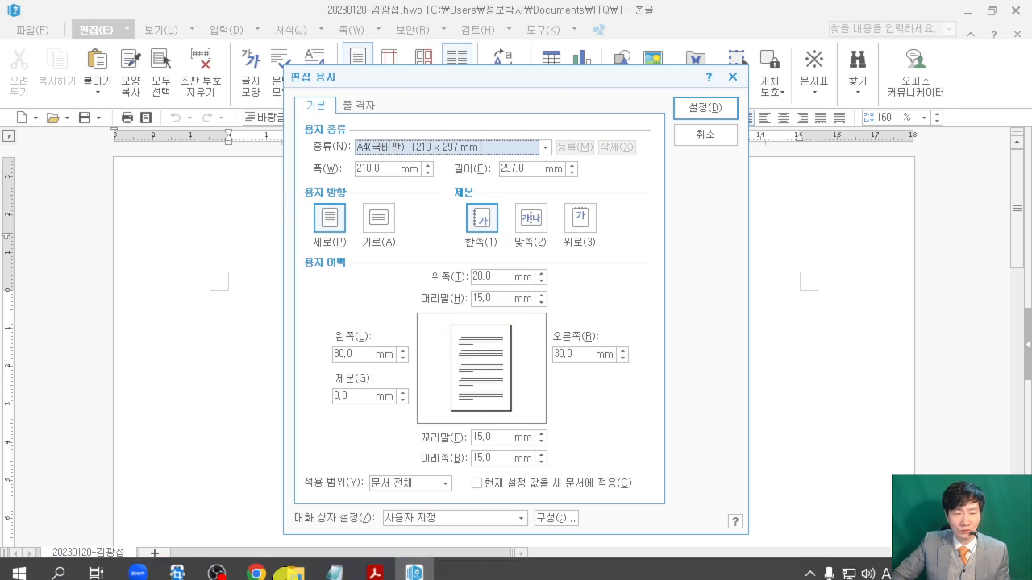
click(376, 573)
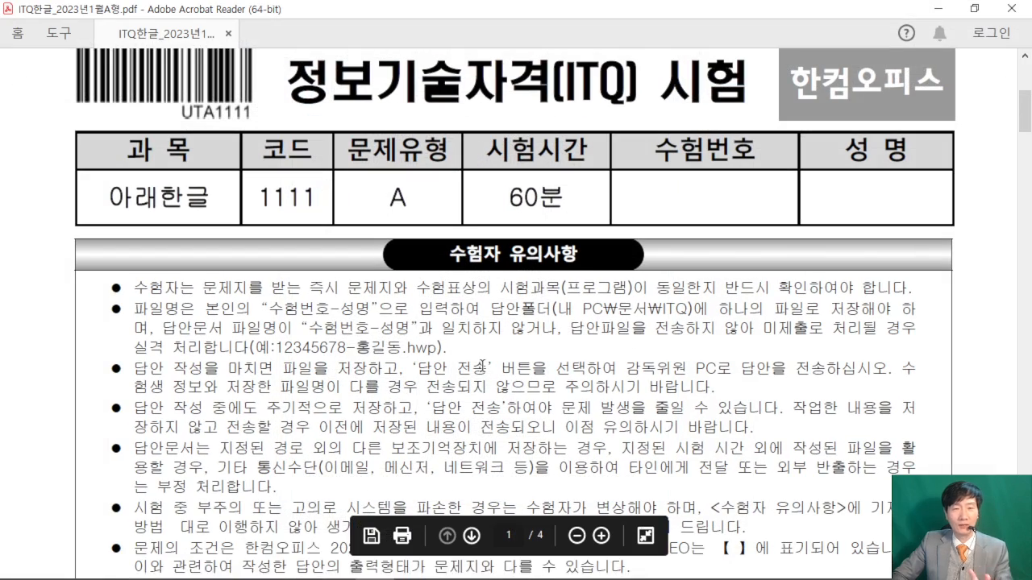
scroll(482, 366, down, 7)
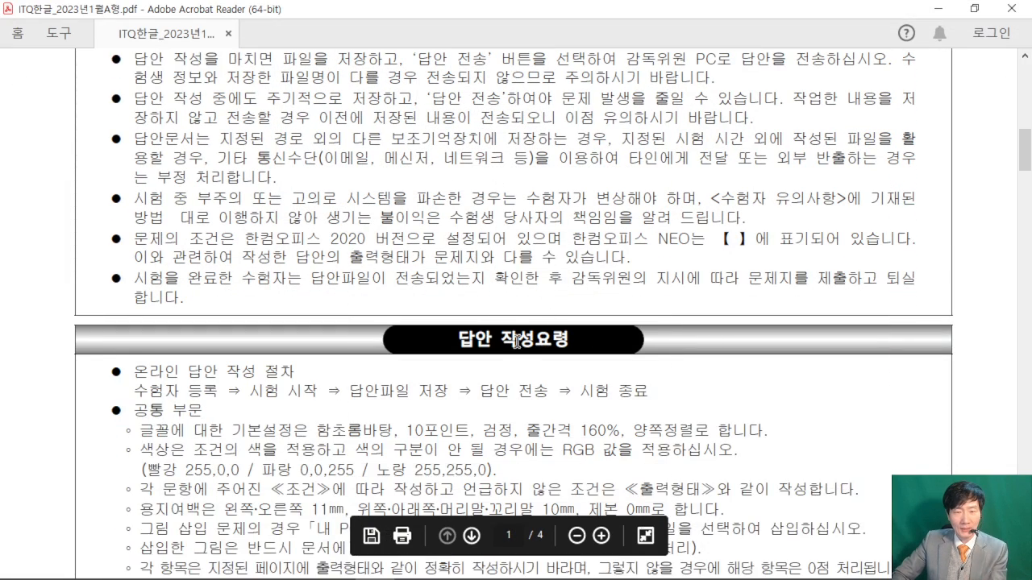
scroll(512, 355, down, 4)
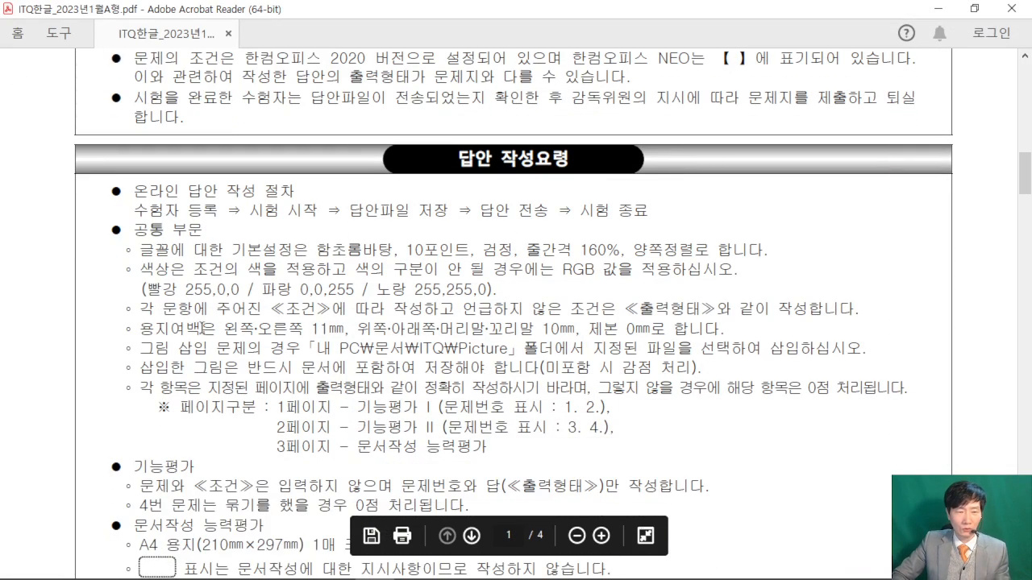
drag(137, 328, 723, 324)
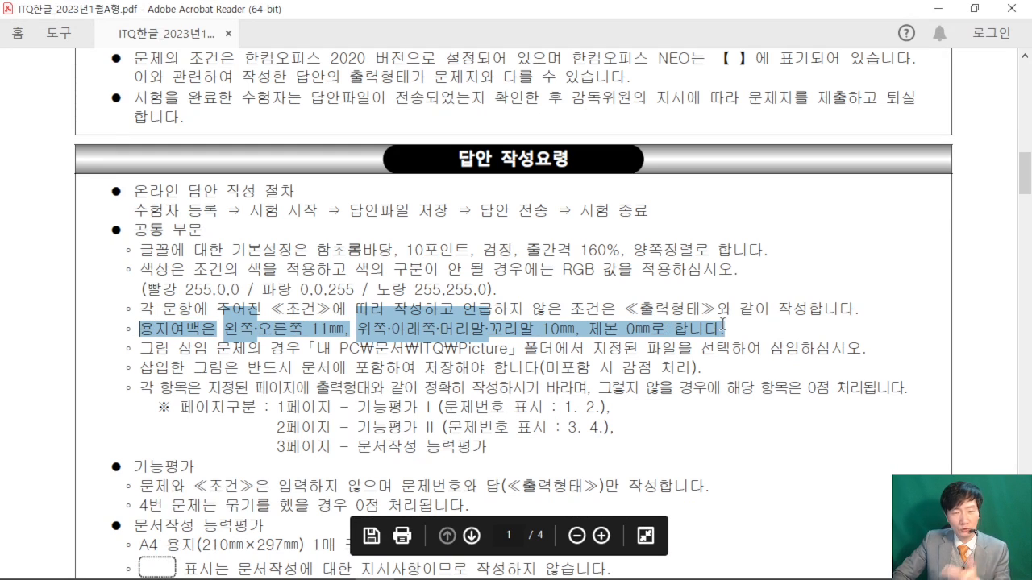
click(307, 333)
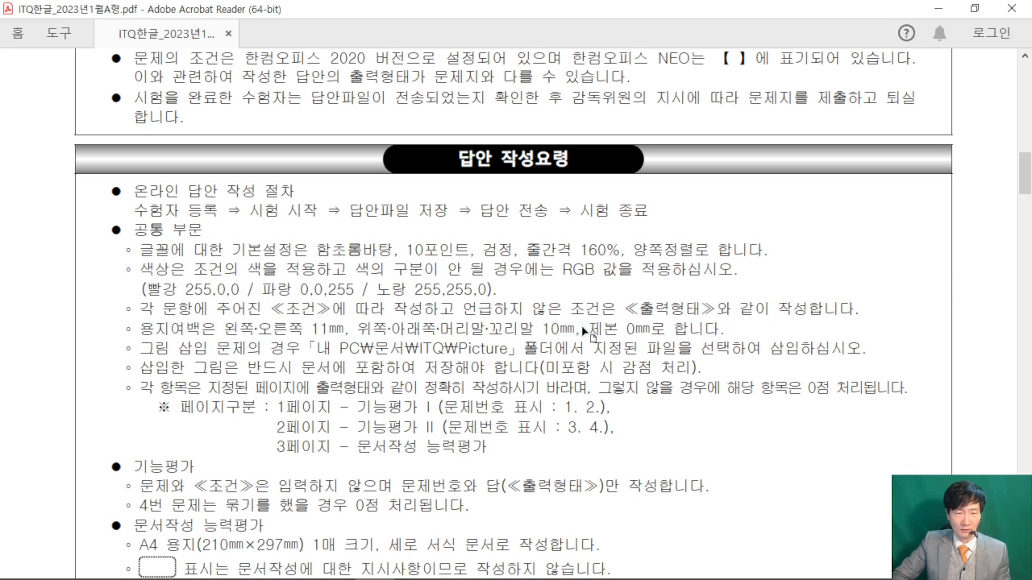
drag(220, 328, 606, 323)
click(577, 326)
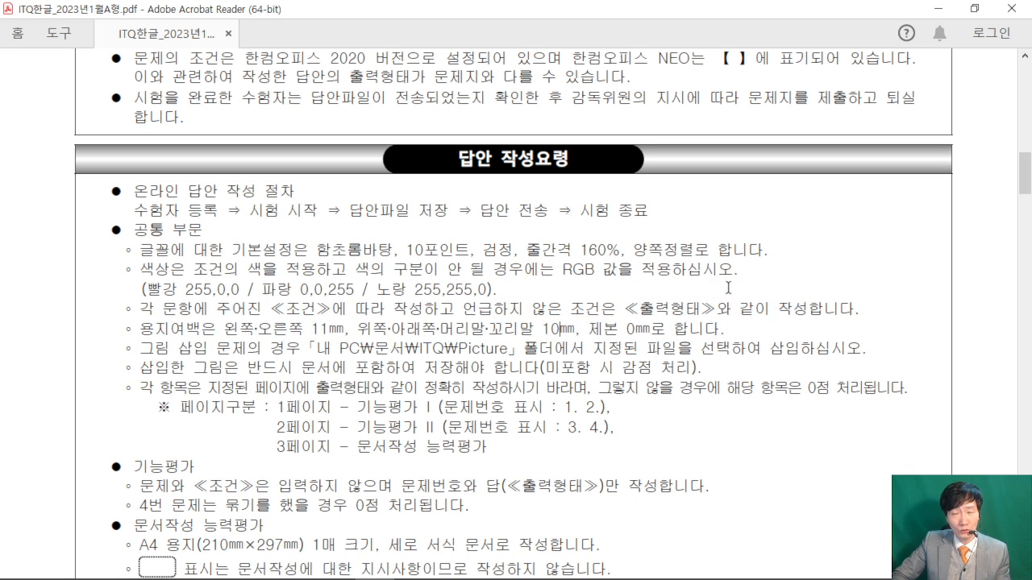
click(937, 9)
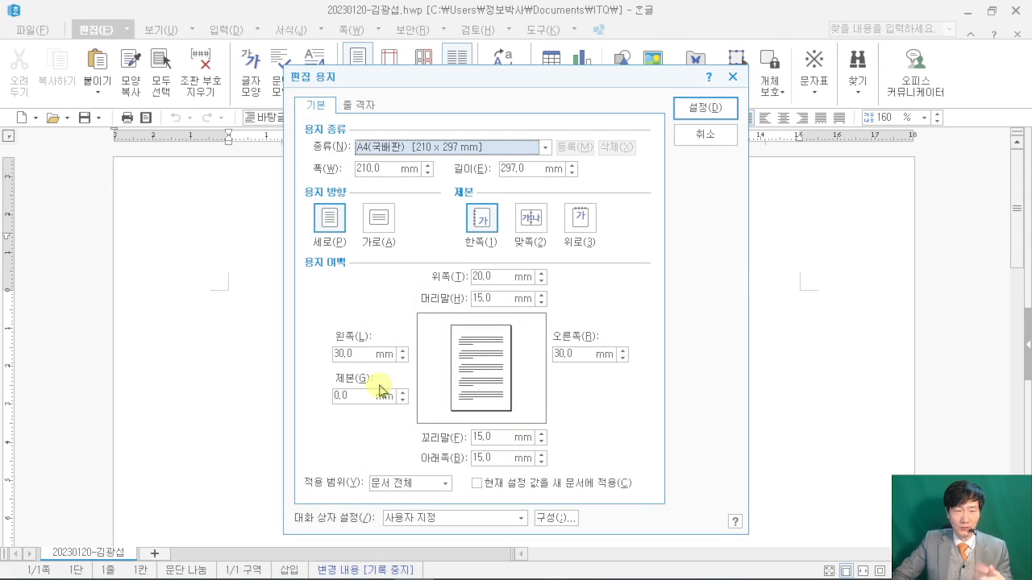
- Set the top margin to 10 mm
drag(503, 81, 496, 59)
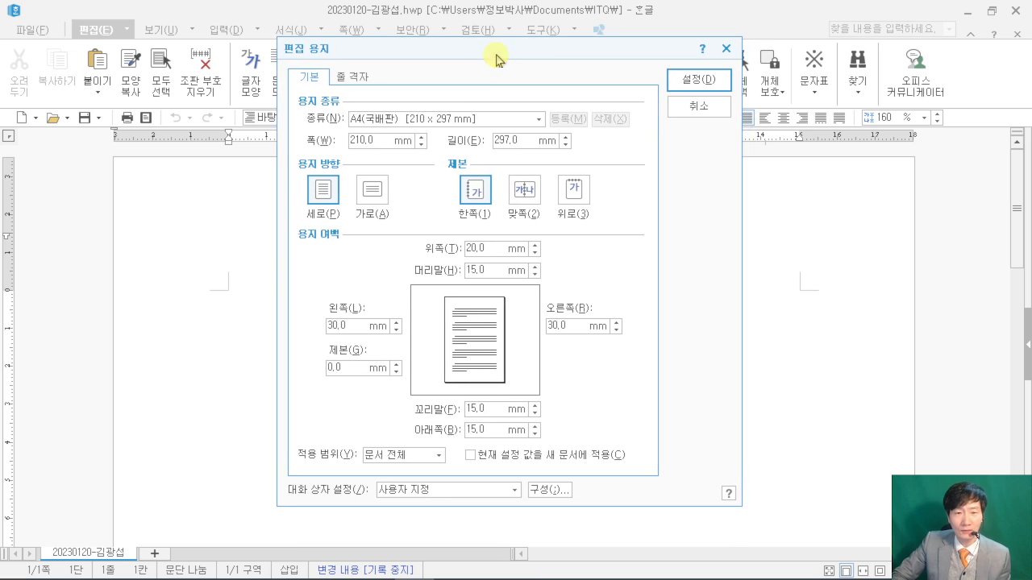
double_click(491, 249)
text(10)
mouse_move(103, 177)
mouse_down()
mouse_move(263, 327)
mouse_move(297, 330)
mouse_up()
drag(140, 224, 200, 230)
drag(182, 226, 155, 285)
drag(209, 236, 191, 290)
drag(209, 235, 225, 286)
drag(191, 269, 220, 263)
mouse_move(242, 240)
mouse_down()
mouse_move(247, 286)
mouse_move(248, 247)
mouse_move(249, 277)
mouse_up()
mouse_move(29, 59)
mouse_down()
mouse_move(29, 90)
mouse_move(701, 553)
mouse_move(32, 60)
mouse_up()
mouse_move(90, 463)
mouse_down()
mouse_move(92, 479)
mouse_move(258, 538)
mouse_up()
mouse_move(75, 397)
mouse_down()
mouse_move(200, 456)
mouse_move(261, 465)
mouse_up()
drag(83, 335, 256, 397)
mouse_move(106, 276)
mouse_down()
mouse_move(1, 281)
mouse_move(2, 290)
mouse_up()
key(Escape)
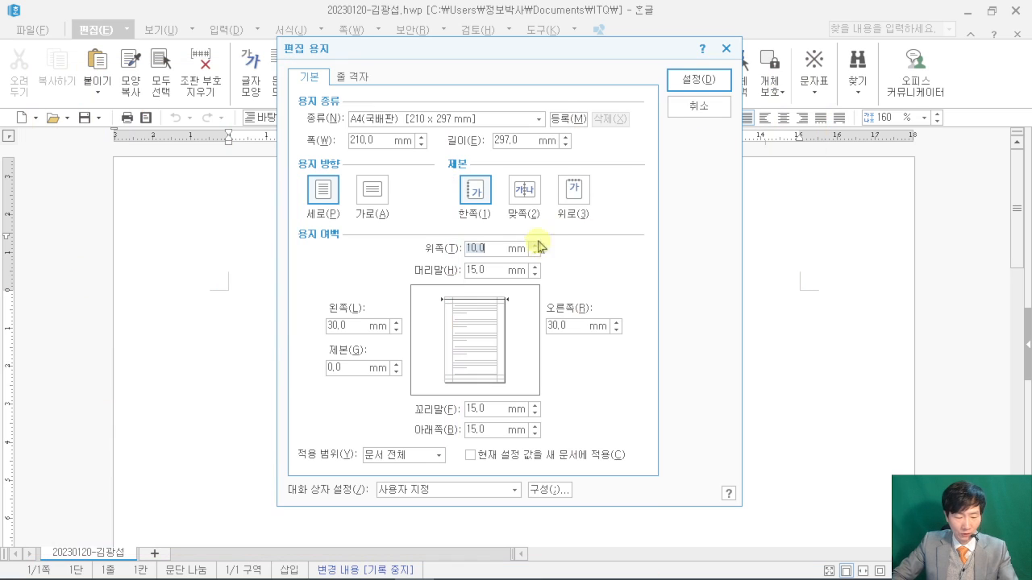
- Enter bottom 10, left 11, right 11, header 10 and footer 10 mm
key(Tab)
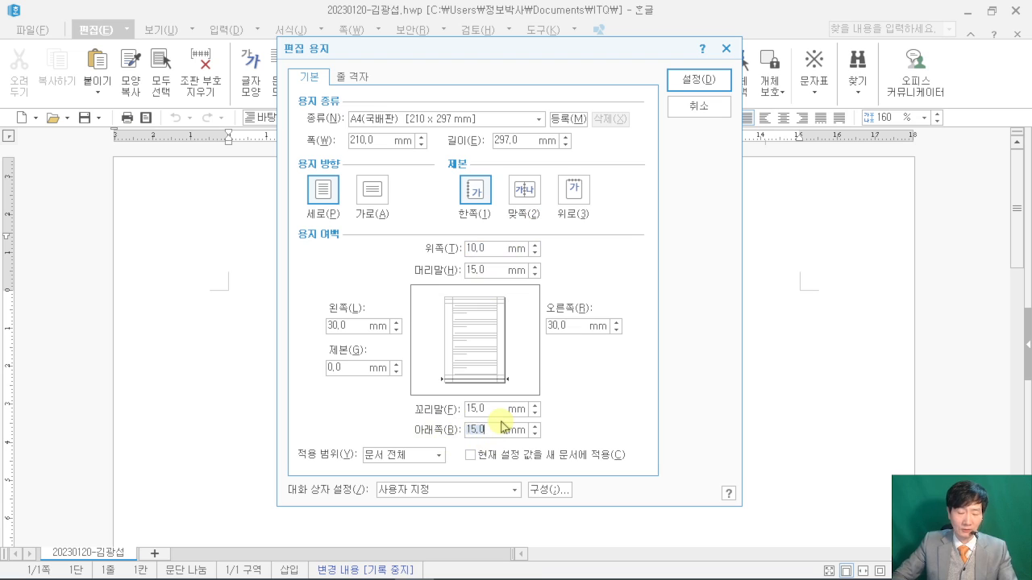
text(10)
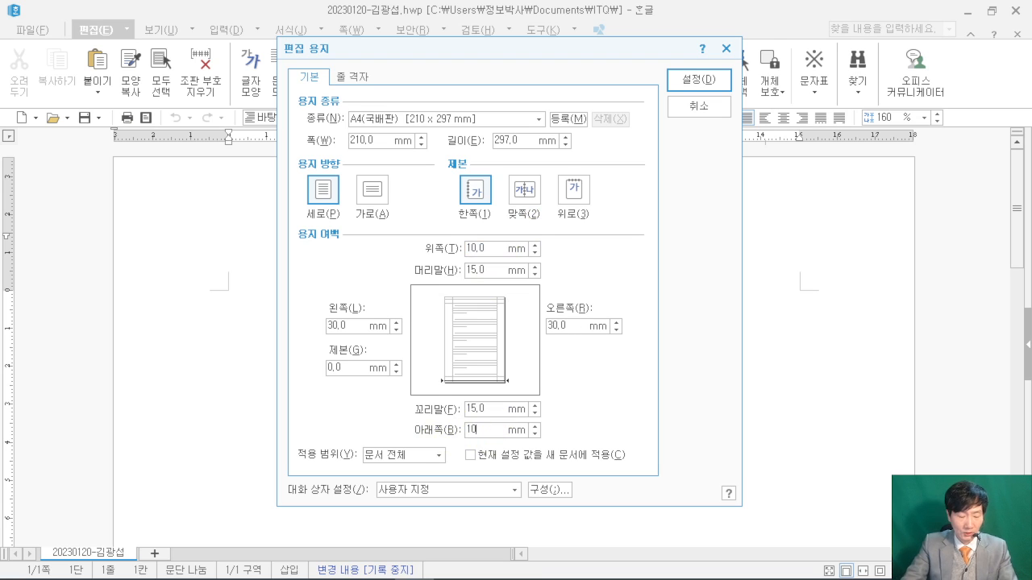
key(Tab)
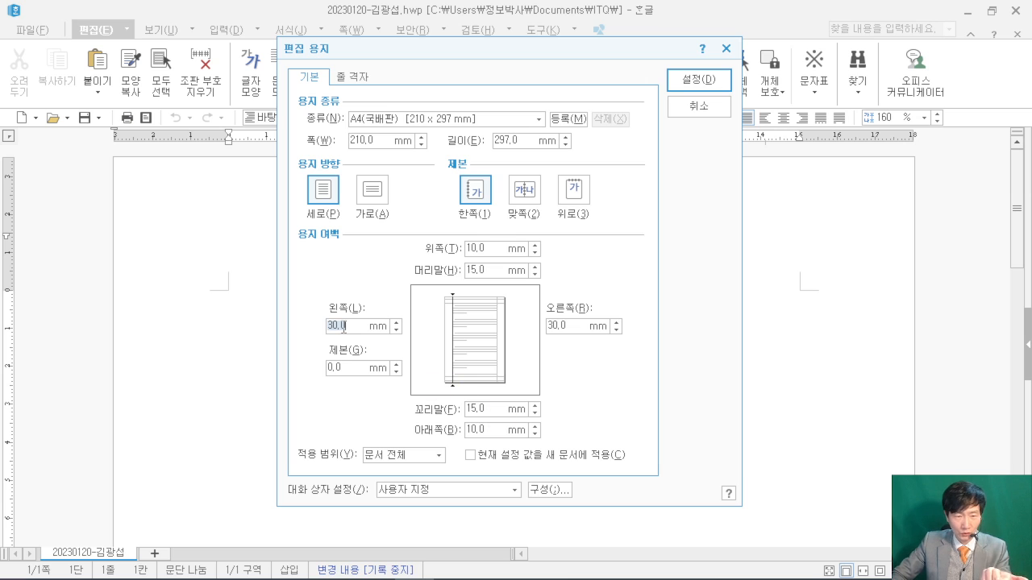
text(11)
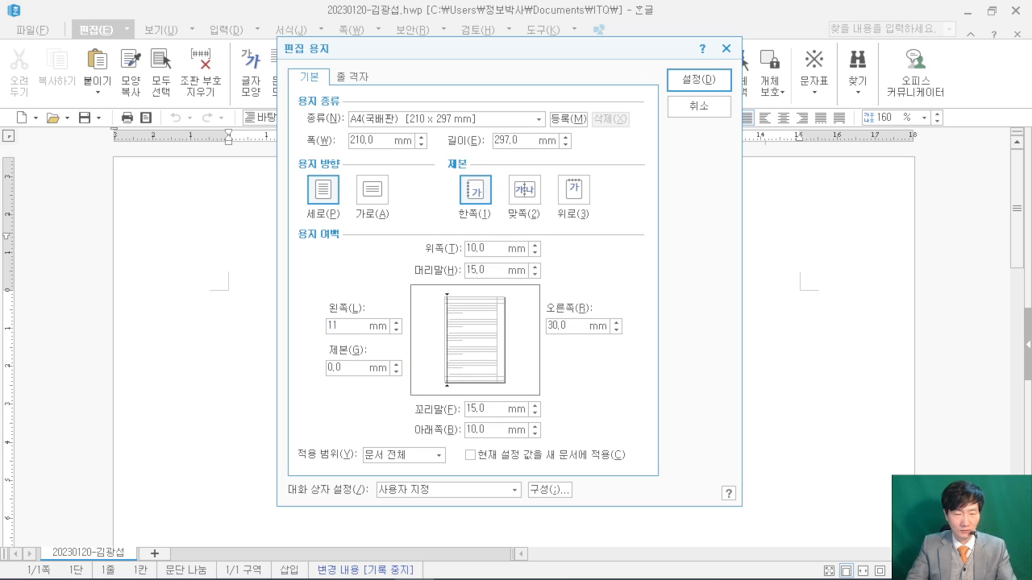
key(Tab)
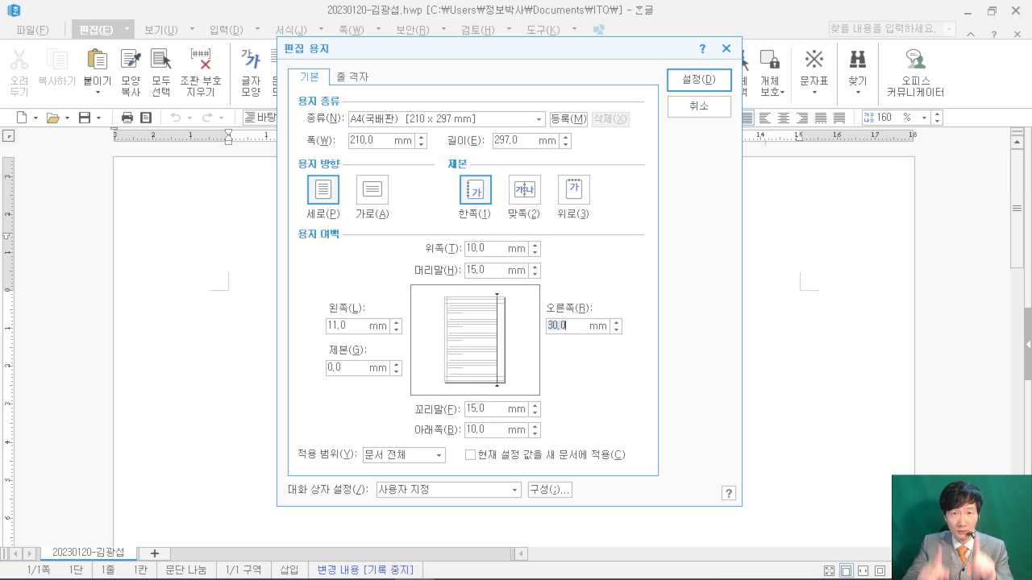
text(11)
key(Tab)
text(10)
key(Tab)
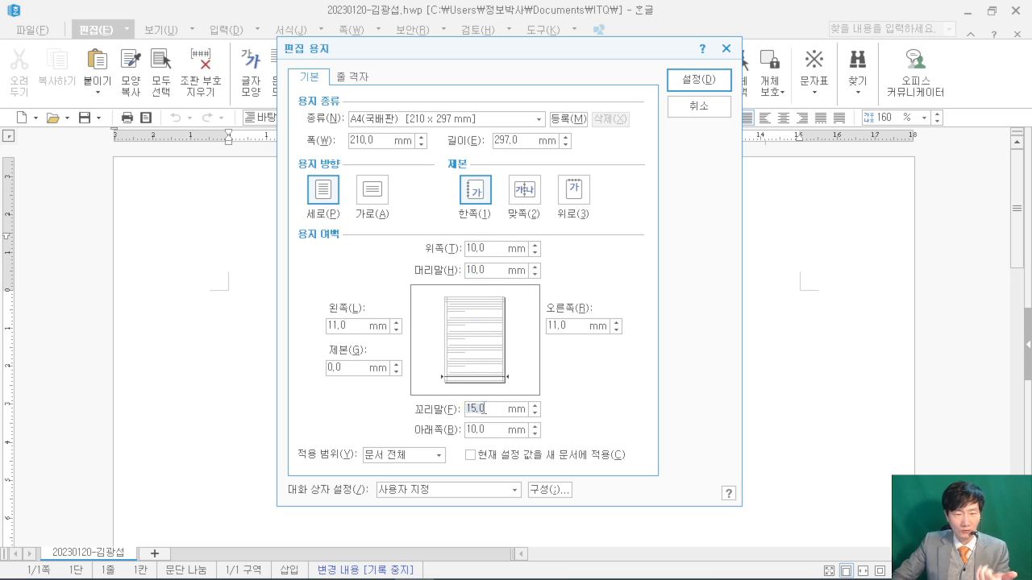
text(10)
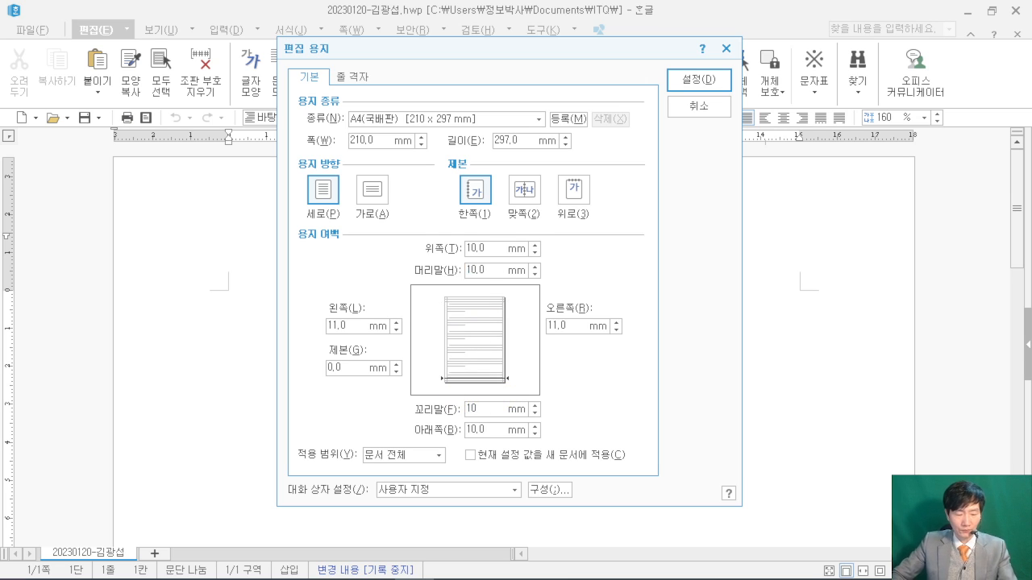
- Apply the new page margins with 설정
drag(402, 207, 552, 472)
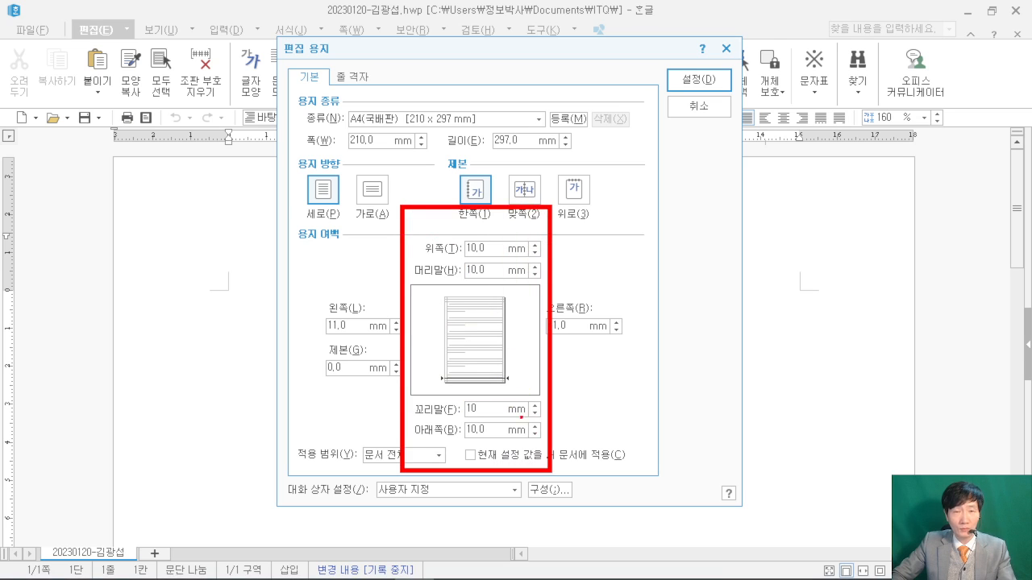
drag(288, 283, 690, 350)
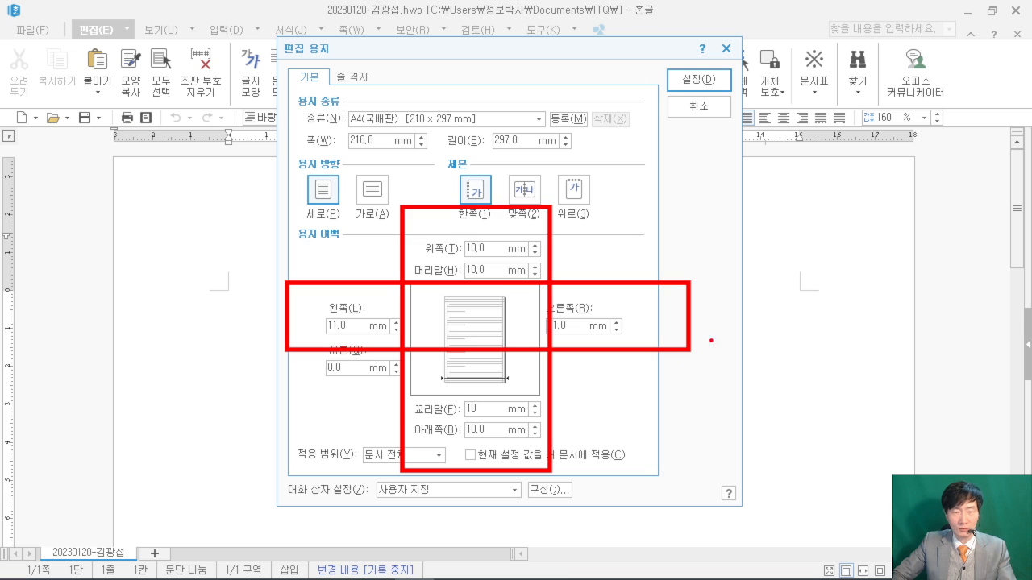
drag(729, 78, 937, 181)
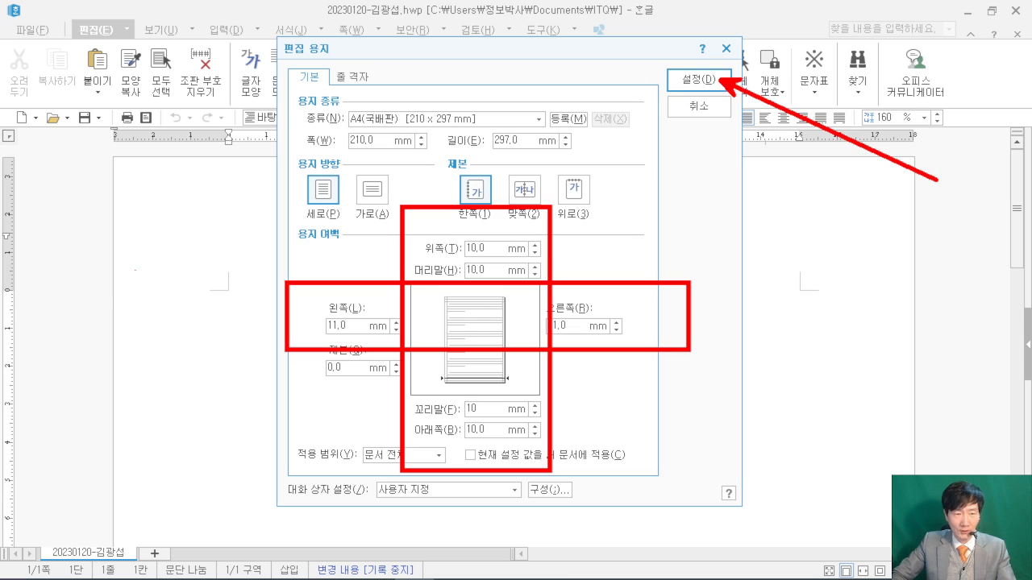
drag(175, 204, 153, 232)
drag(212, 187, 179, 227)
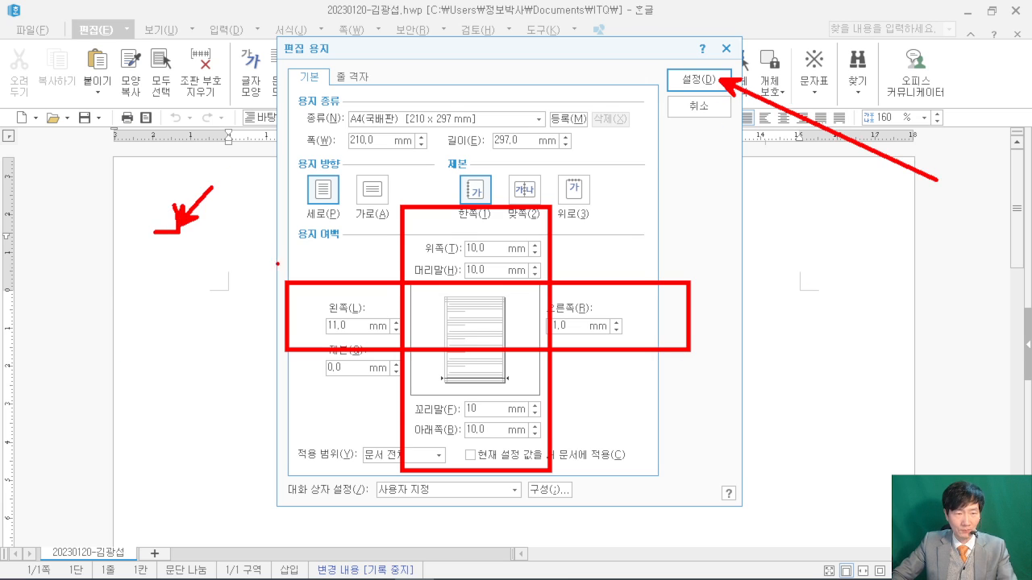
key(Escape)
click(695, 80)
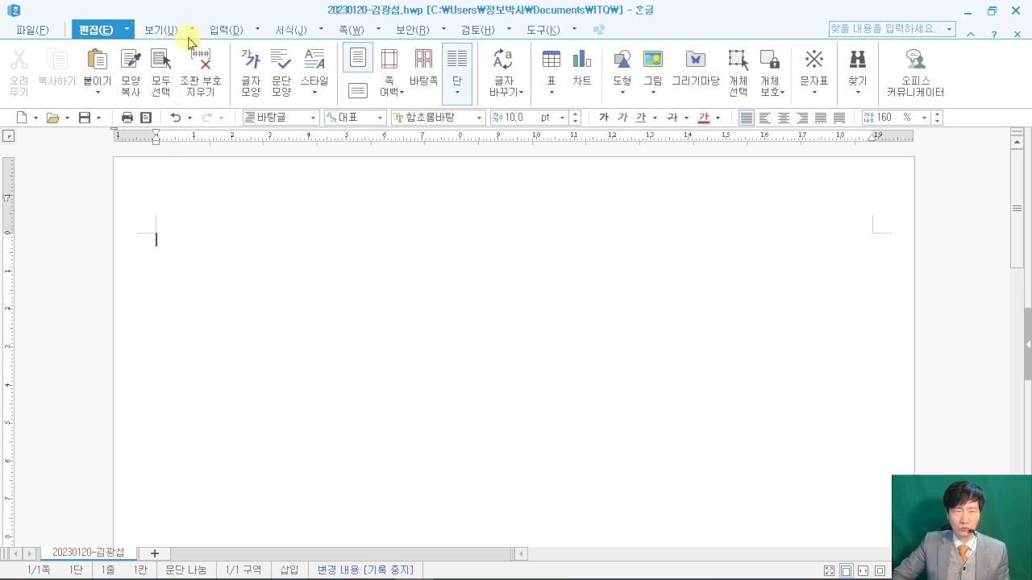
- Turn on paragraph marks via 보기 > 표시/숨기기 > 문단 부호
click(193, 32)
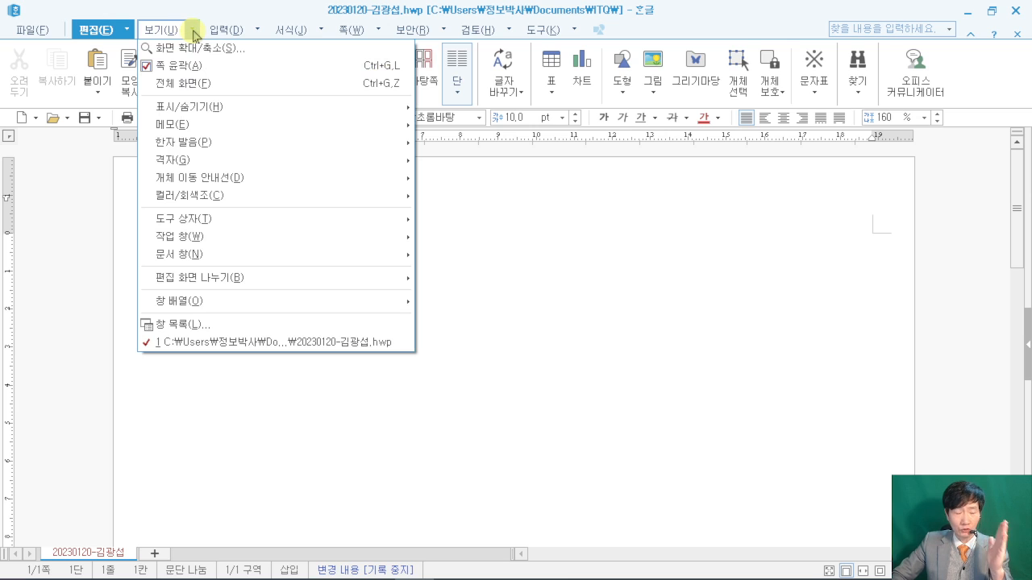
mouse_move(212, 106)
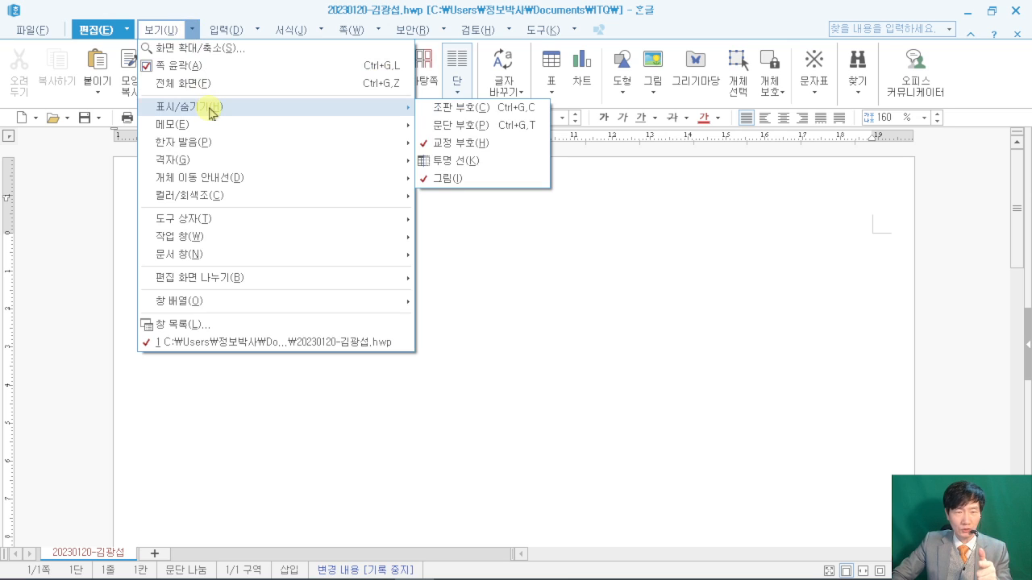
click(468, 127)
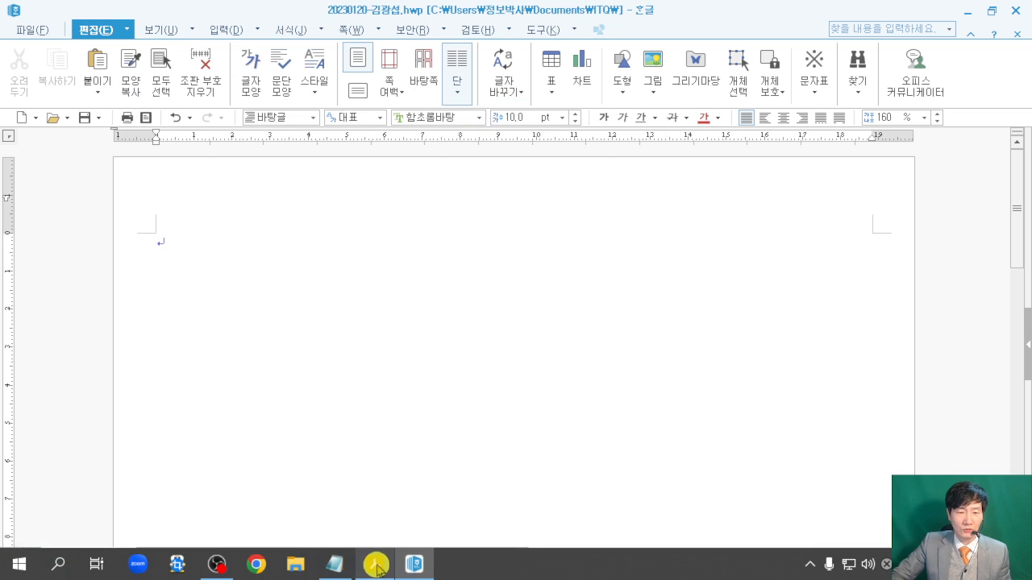
- Switch to the exam PDF and highlight the 1페이지 page-division rule
click(375, 574)
drag(274, 413, 331, 427)
click(488, 428)
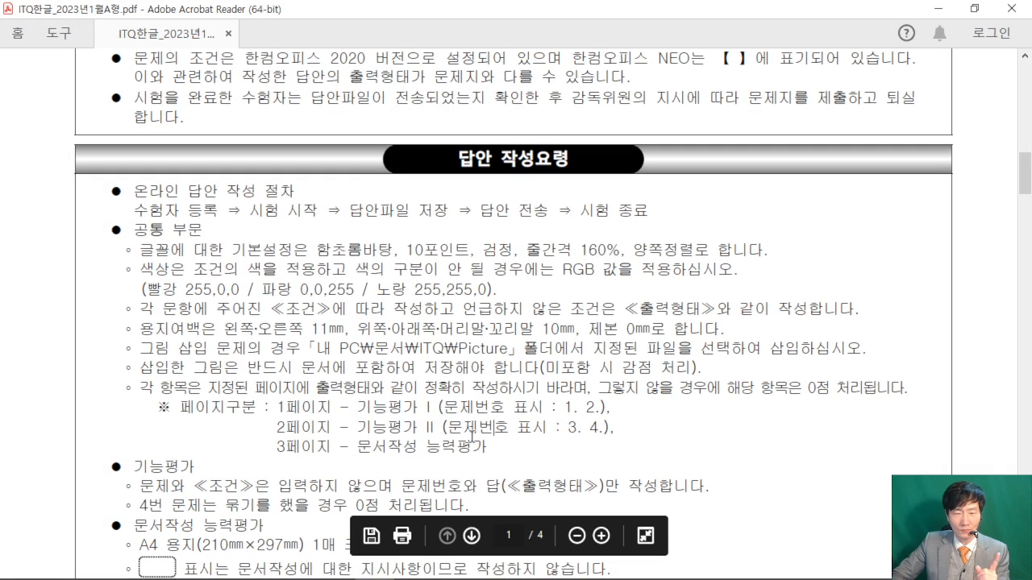
- Minimize the PDF and type '1.' and '2.' on separate lines in the Hangul document
click(935, 9)
text(1.    )
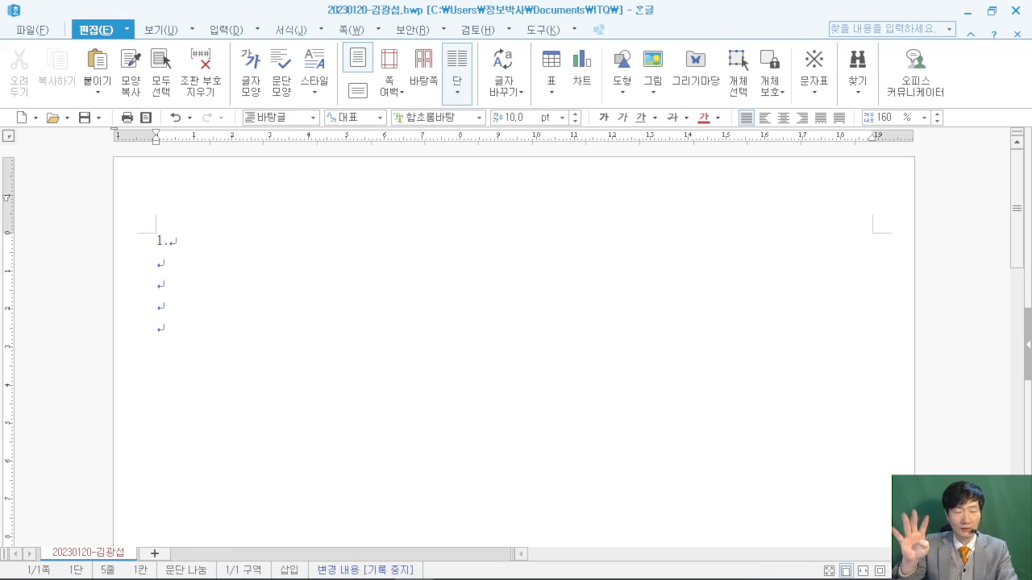
text(2.)
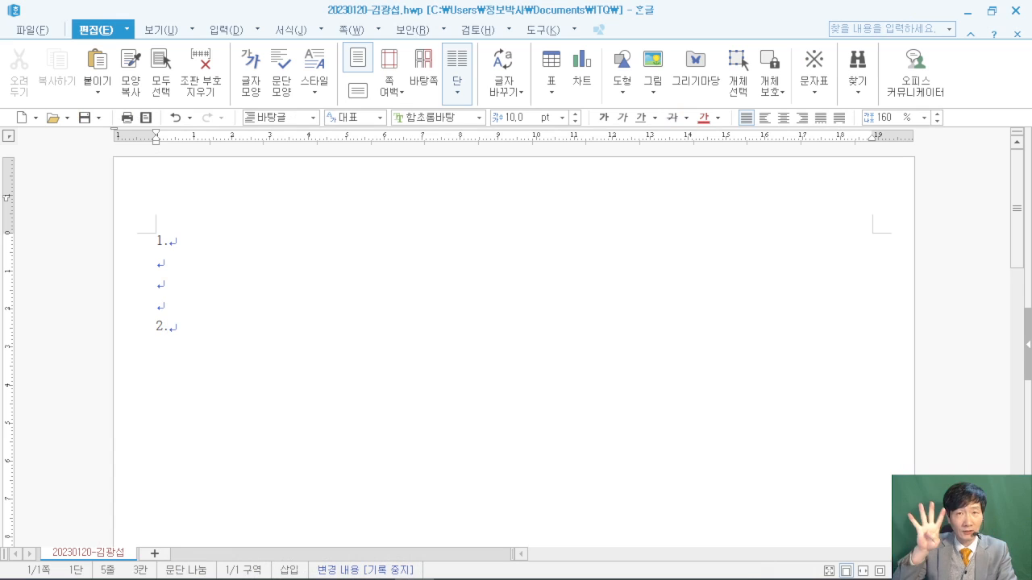
- Add four blank lines below '2.', giving nine lines on the page
key(Return)
key(Return)
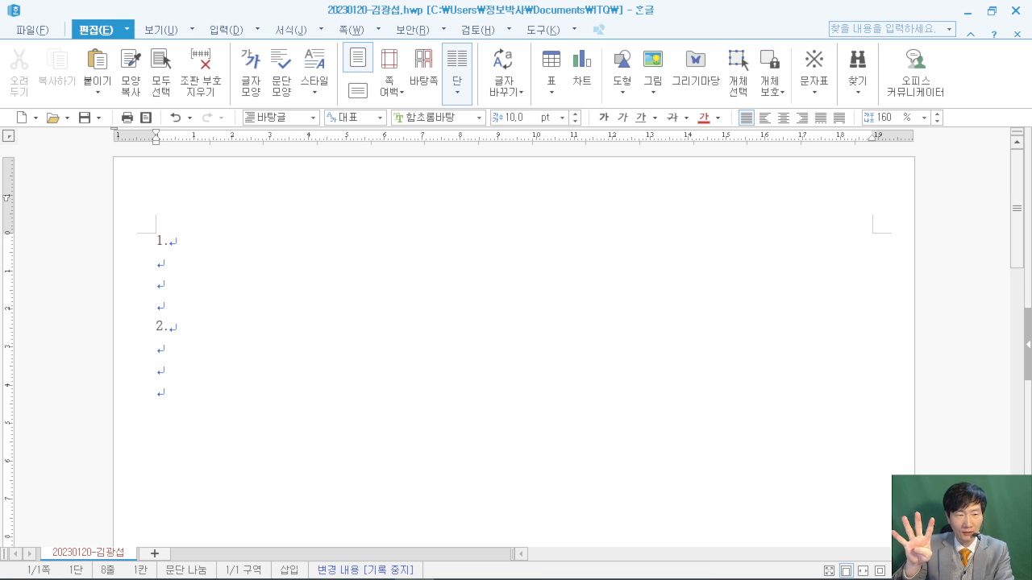
key(Return)
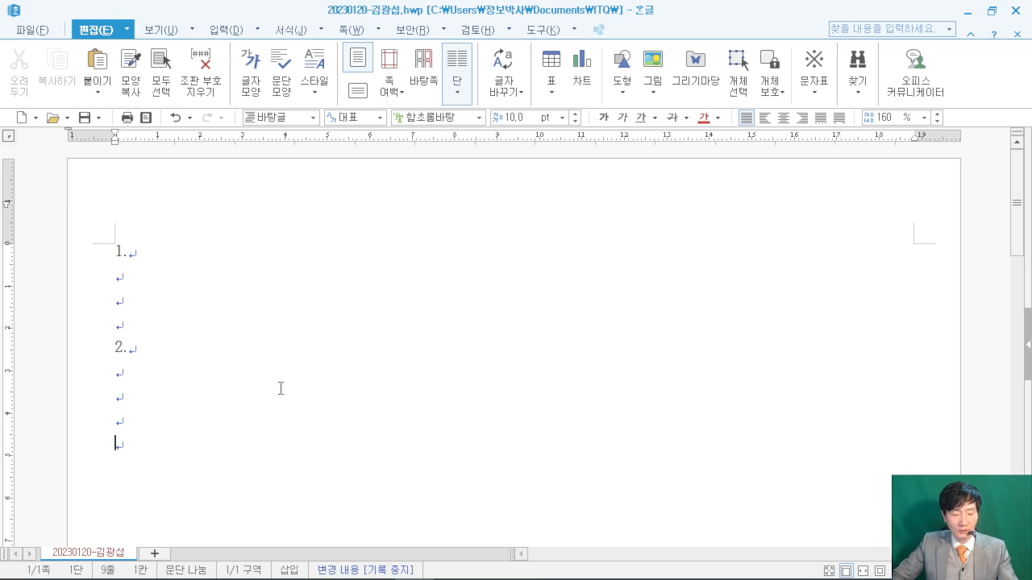
drag(242, 278, 367, 360)
mouse_move(134, 129)
mouse_down()
mouse_move(235, 230)
mouse_move(270, 240)
mouse_up()
mouse_move(266, 353)
mouse_down()
mouse_move(298, 330)
mouse_move(340, 329)
mouse_up()
drag(351, 287, 339, 345)
drag(325, 319, 366, 317)
drag(159, 196, 127, 223)
mouse_move(166, 155)
mouse_down()
mouse_move(187, 224)
mouse_move(206, 179)
mouse_up()
mouse_move(256, 185)
mouse_down()
mouse_move(242, 158)
mouse_move(225, 226)
mouse_up()
drag(229, 211, 243, 208)
drag(243, 226, 251, 232)
drag(257, 166, 266, 234)
drag(250, 213, 307, 191)
mouse_move(206, 353)
mouse_down()
mouse_move(282, 359)
mouse_move(234, 413)
mouse_up()
drag(66, 290, 166, 316)
mouse_move(791, 53)
mouse_down()
mouse_move(632, 181)
mouse_move(911, 245)
mouse_move(769, 71)
mouse_up()
drag(720, 179, 748, 177)
mouse_move(713, 179)
mouse_down()
mouse_move(698, 226)
mouse_move(728, 230)
mouse_up()
drag(702, 219, 793, 227)
mouse_move(806, 170)
mouse_down()
mouse_move(795, 218)
mouse_move(819, 198)
mouse_up()
mouse_move(819, 211)
mouse_down()
mouse_move(853, 199)
mouse_move(856, 232)
mouse_up()
drag(869, 236, 904, 192)
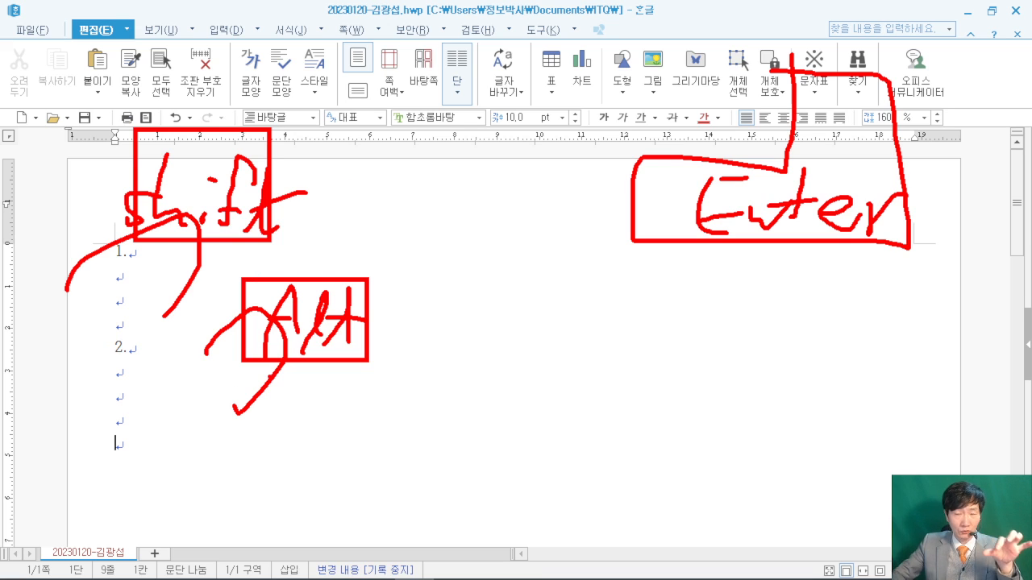
key(Escape)
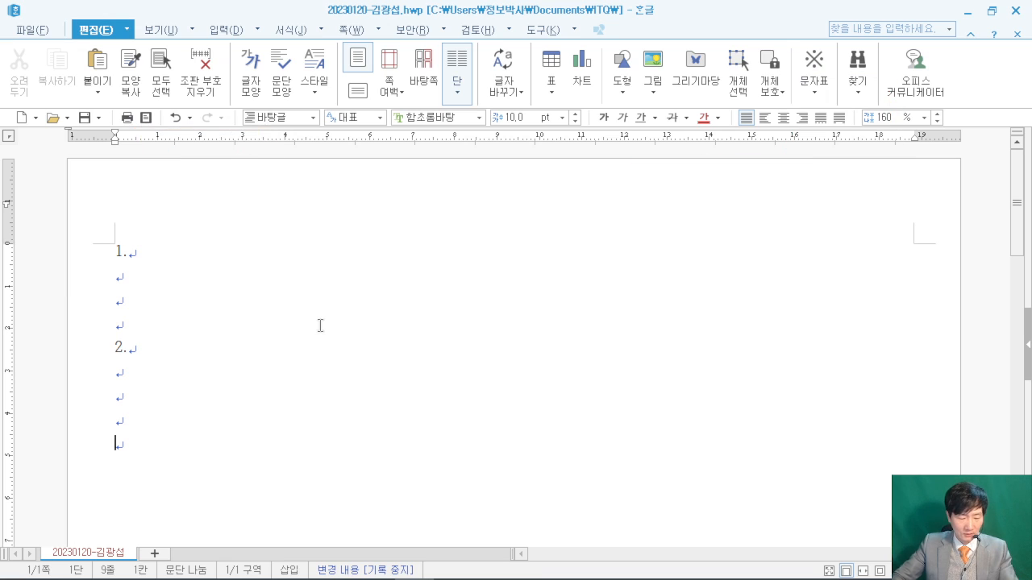
- Insert a section break with Alt+Shift+Enter and add two blank lines below answer item 4
key(alt+shift+Return)
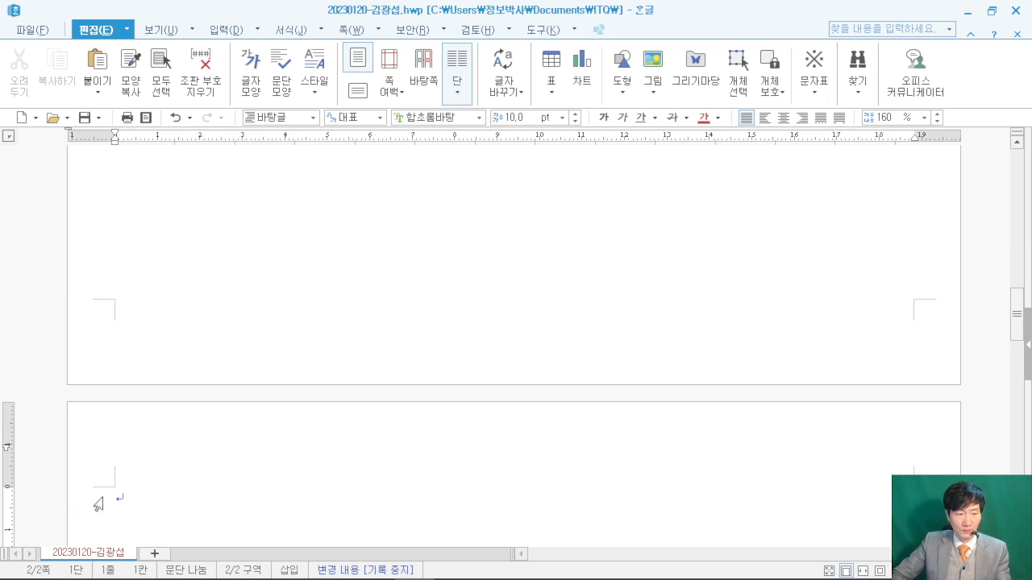
scroll(282, 337, down, 5)
scroll(280, 332, up, 1)
text(3.)
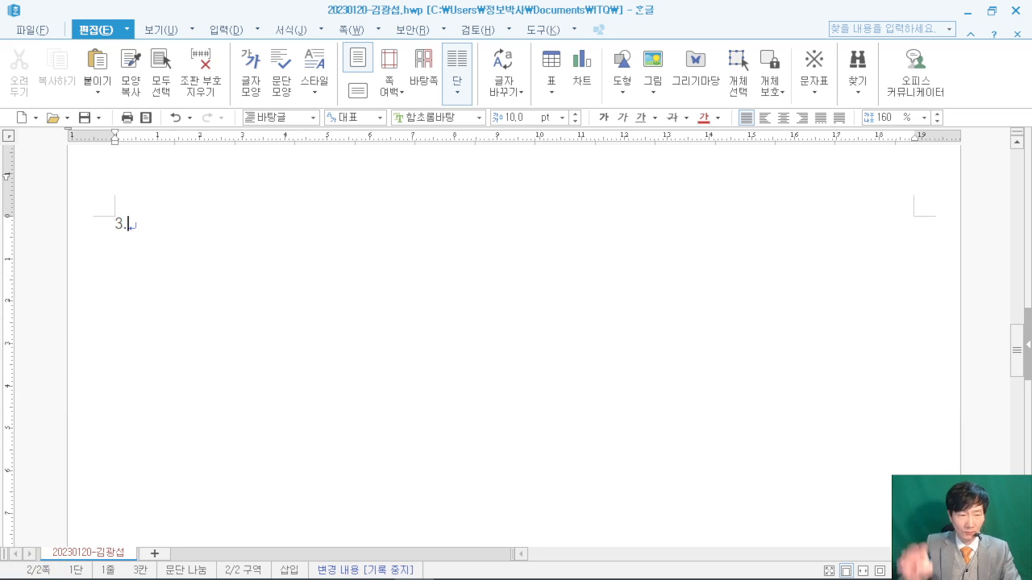
text(4.)
key(Return)
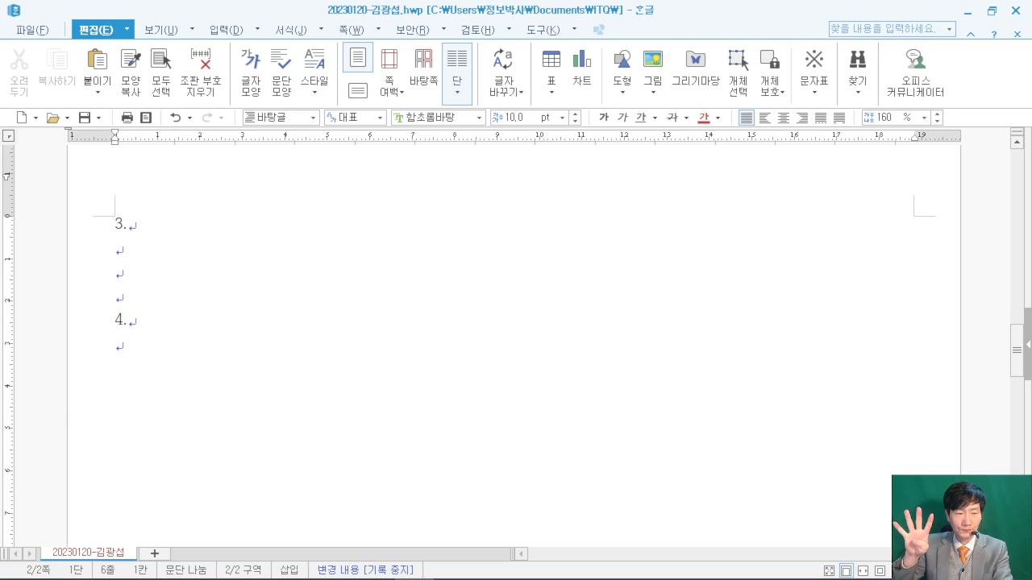
key(Return)
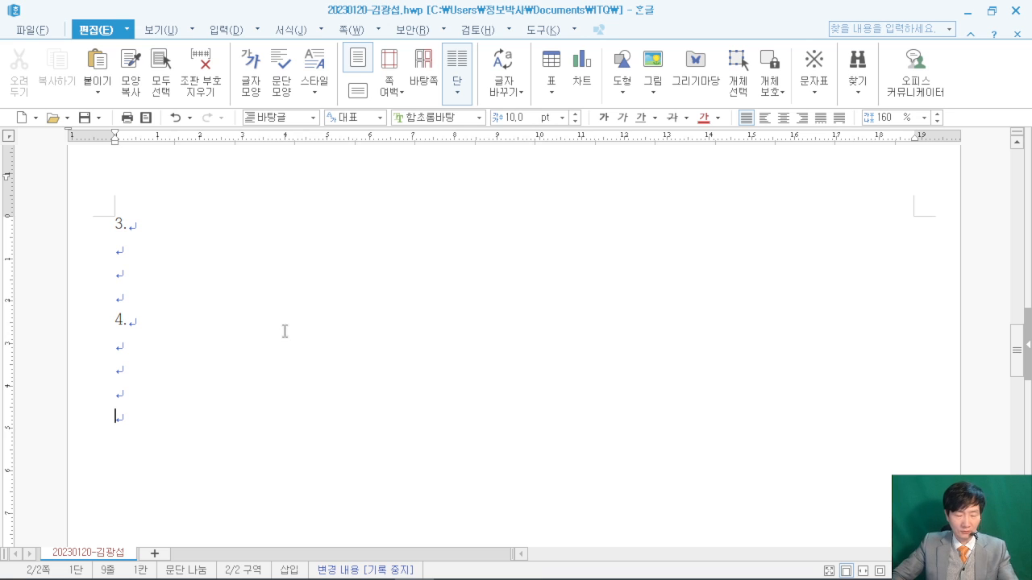
- Draw on-screen annotations over the document, then clear them
drag(265, 352, 409, 267)
mouse_move(170, 157)
mouse_down()
mouse_move(233, 235)
mouse_move(287, 237)
mouse_up()
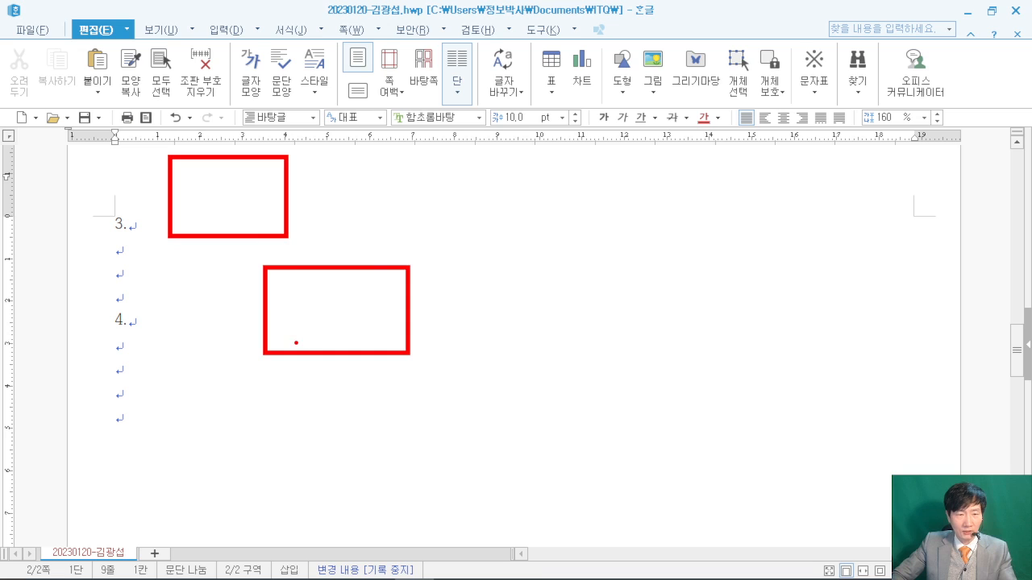
drag(297, 343, 334, 345)
drag(295, 318, 321, 314)
mouse_move(339, 294)
mouse_down()
mouse_move(347, 335)
mouse_move(385, 339)
mouse_move(391, 329)
mouse_up()
drag(187, 194, 166, 216)
drag(212, 150, 221, 213)
mouse_move(272, 166)
mouse_down()
mouse_move(247, 223)
mouse_move(284, 229)
mouse_move(311, 203)
mouse_up()
drag(234, 199, 234, 221)
mouse_move(785, 84)
mouse_down()
mouse_move(787, 129)
mouse_move(670, 269)
mouse_move(886, 76)
mouse_move(785, 79)
mouse_up()
mouse_move(750, 217)
mouse_down()
mouse_move(725, 253)
mouse_move(747, 247)
mouse_up()
drag(752, 250, 821, 217)
drag(826, 186, 826, 246)
mouse_move(816, 222)
mouse_down()
mouse_move(851, 223)
mouse_move(891, 248)
mouse_move(934, 219)
mouse_up()
click(899, 228)
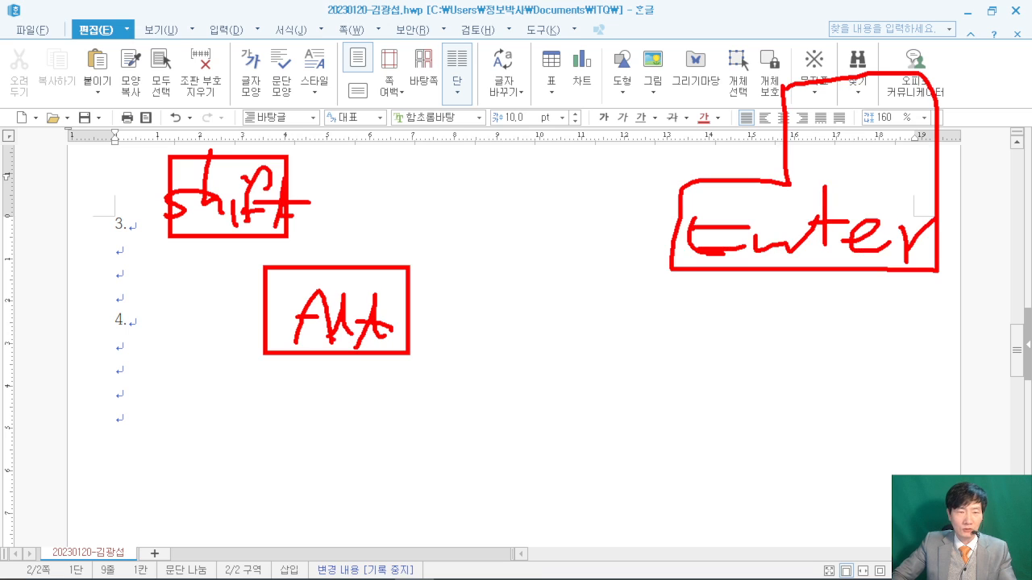
drag(237, 348, 242, 413)
mouse_move(117, 242)
mouse_down()
mouse_move(142, 216)
mouse_move(142, 306)
mouse_up()
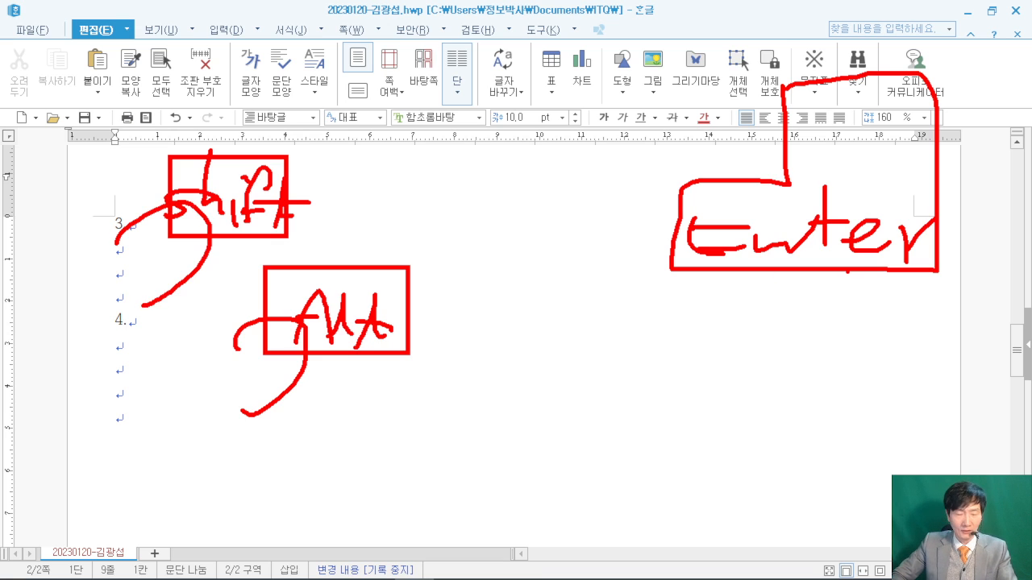
key(Escape)
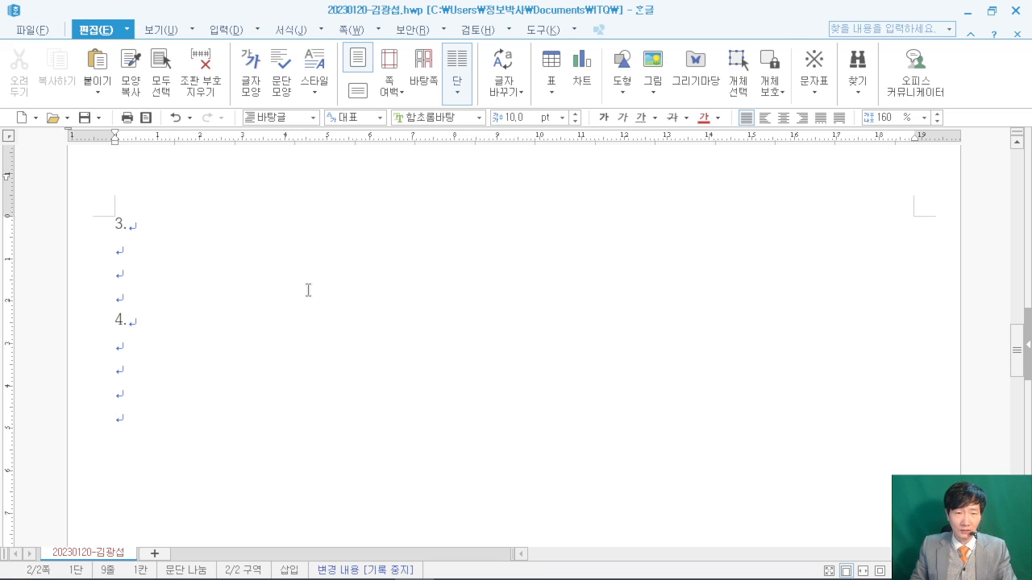
- Add a section break so an empty page 3 follows, collapse the ribbon, and switch to the exam PDF
key(alt+shift+Return)
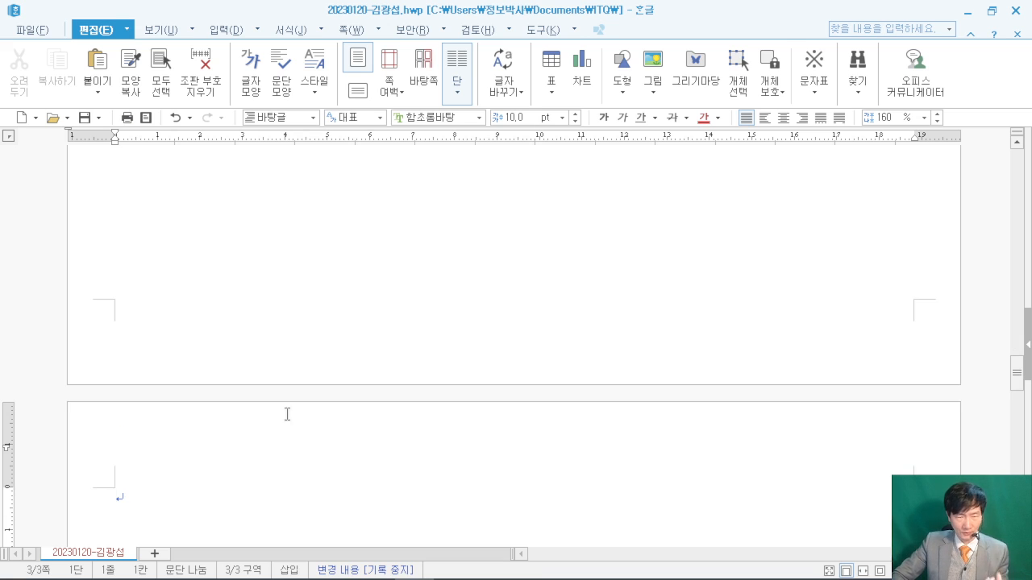
scroll(277, 420, down, 3)
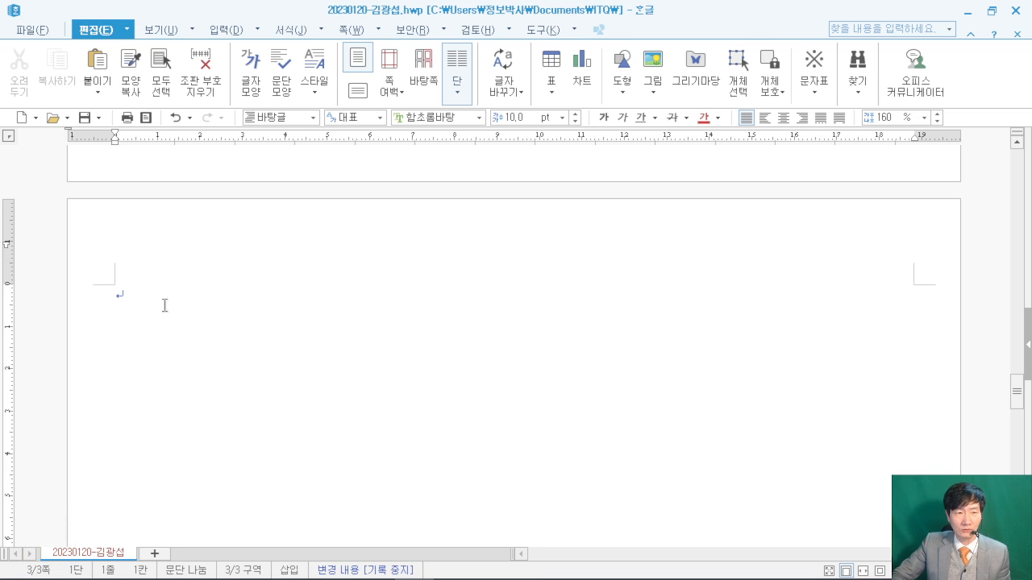
click(102, 30)
mouse_move(313, 577)
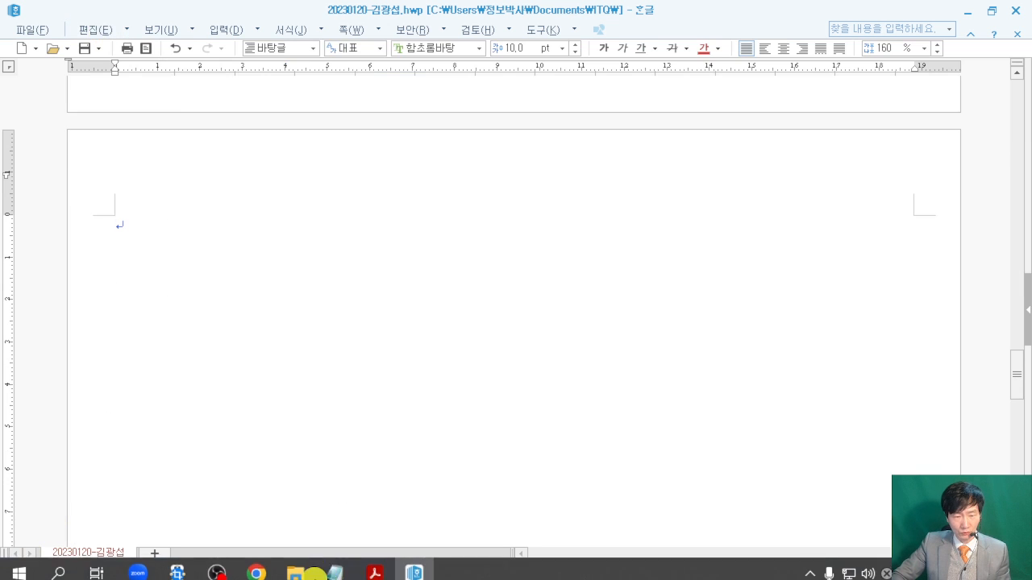
click(375, 575)
- Review the exam PDF's early pages, briefly selecting an area and then clearing it
scroll(488, 286, down, 3)
scroll(488, 286, down, 8)
scroll(489, 291, up, 1)
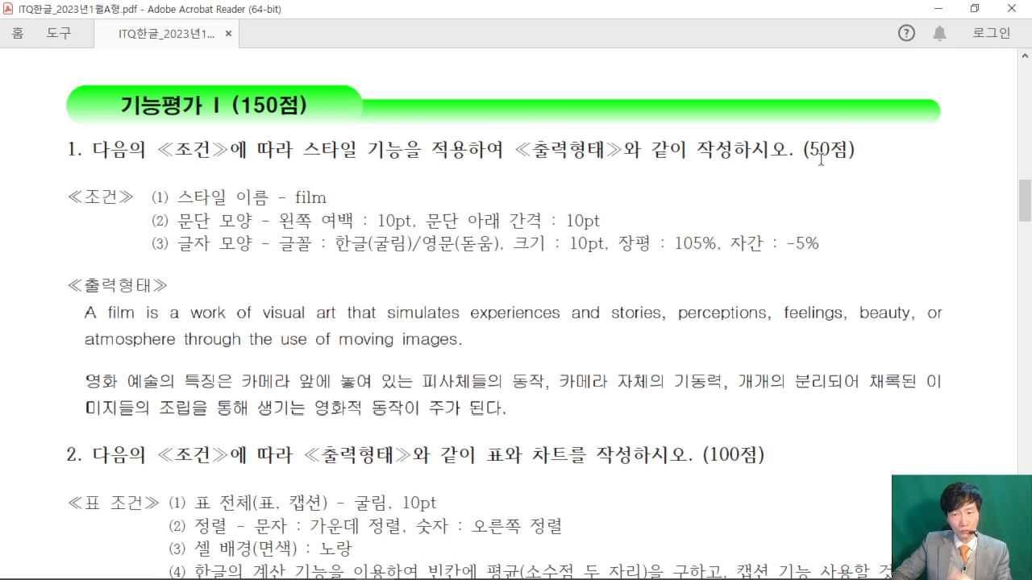
scroll(600, 214, down, 10)
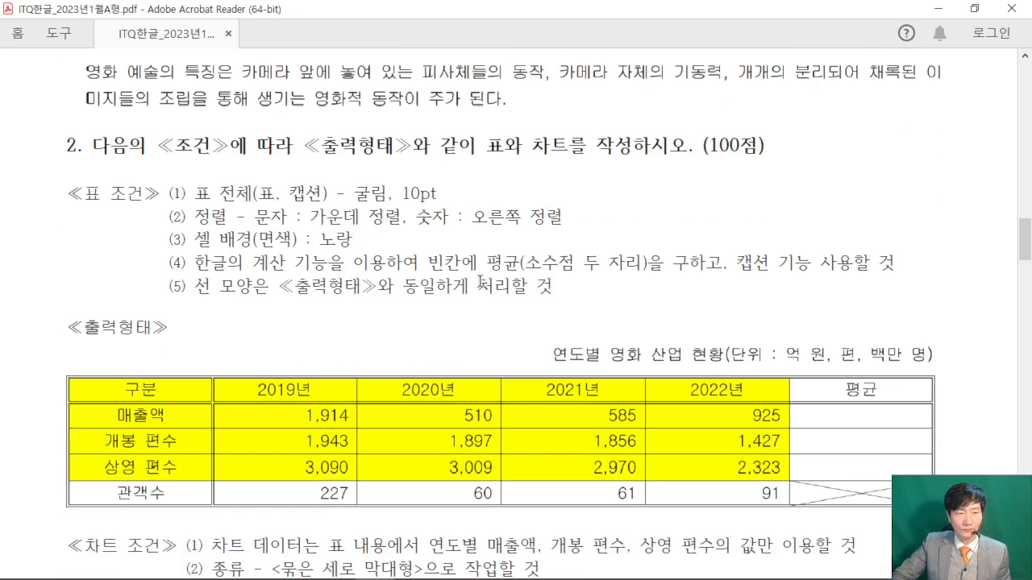
scroll(281, 237, up, 4)
scroll(282, 237, up, 1)
drag(74, 103, 318, 216)
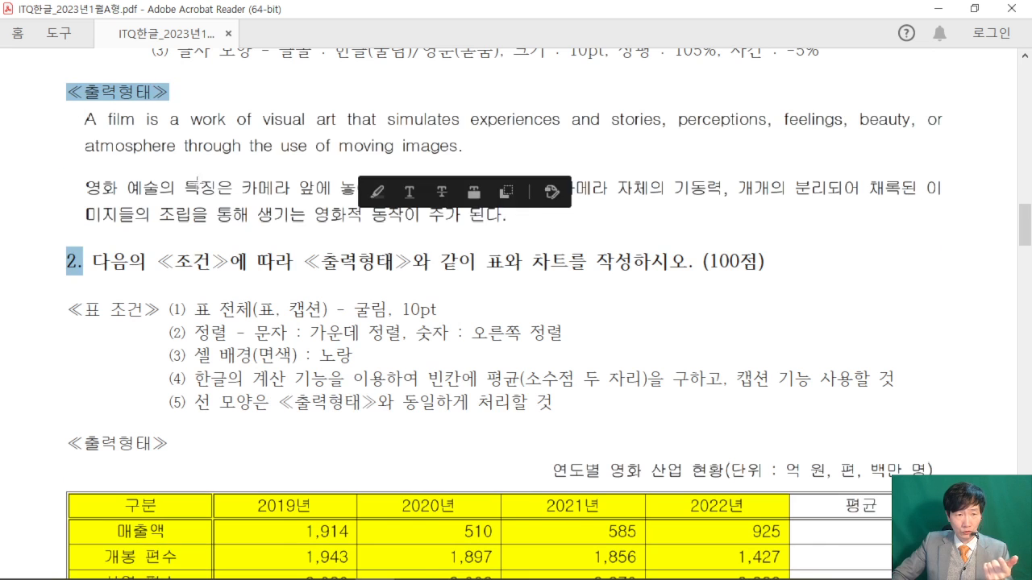
click(84, 126)
click(38, 240)
- Go to the 문서작성 능력평가 page, check the title 모두가 모인 든든한 영화축제, and restore the window down
scroll(274, 266, down, 5)
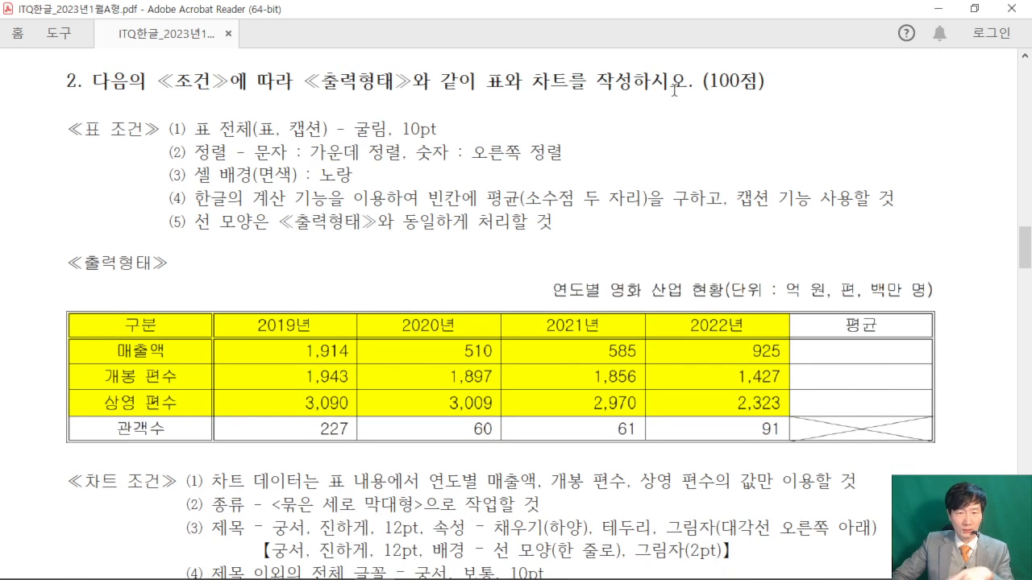
scroll(595, 157, down, 1)
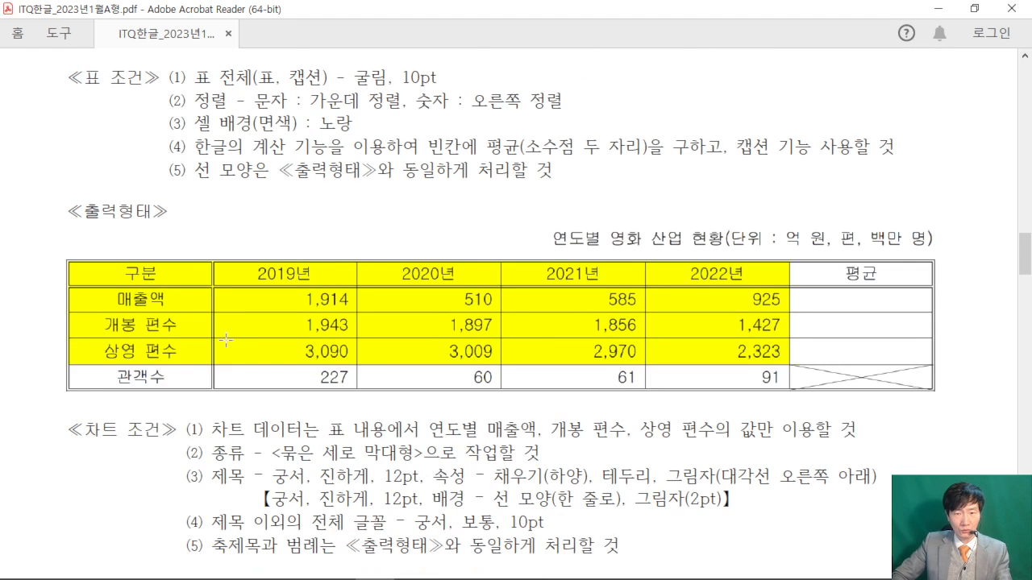
scroll(565, 327, down, 8)
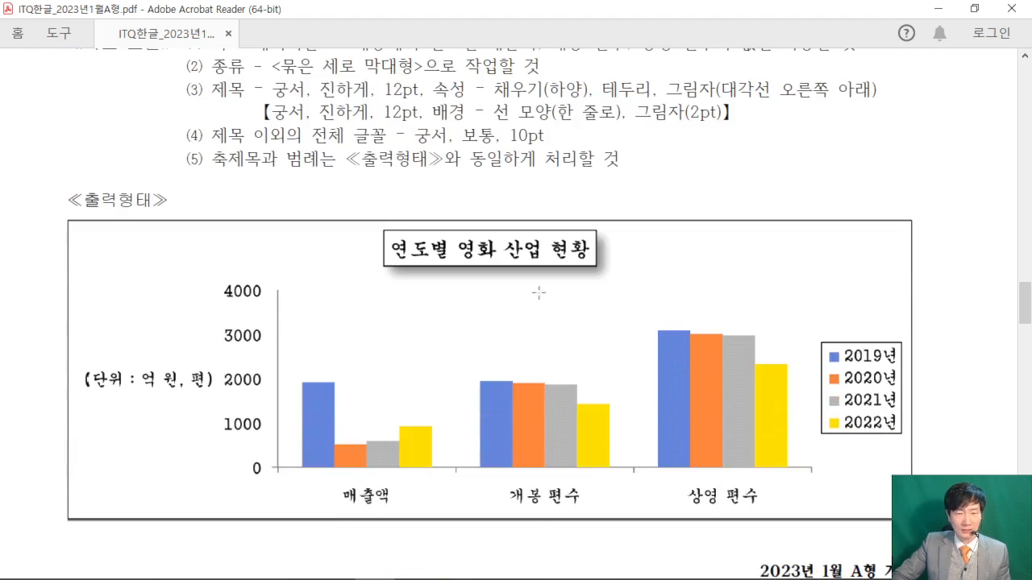
scroll(542, 379, down, 12)
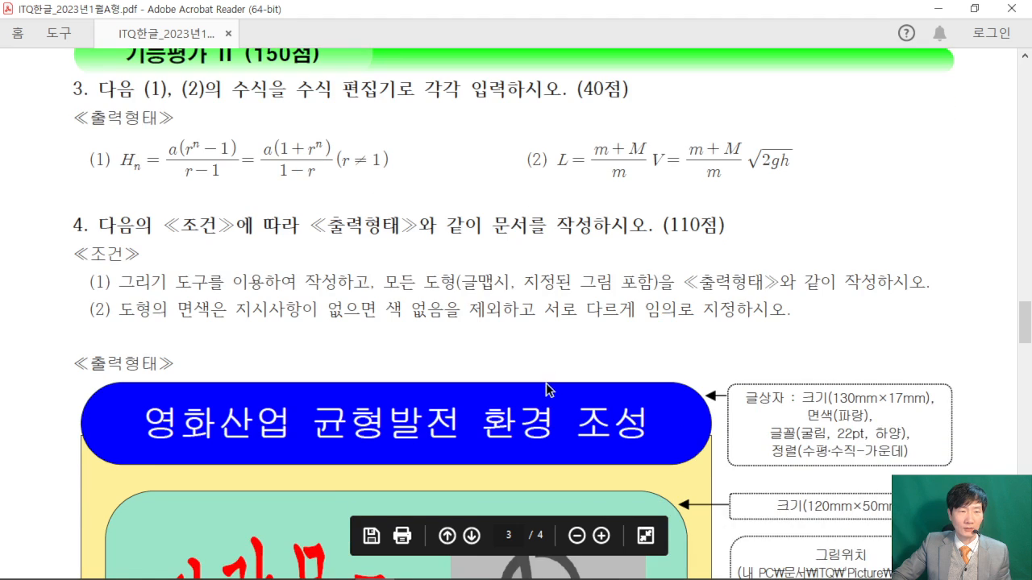
scroll(600, 352, up, 1)
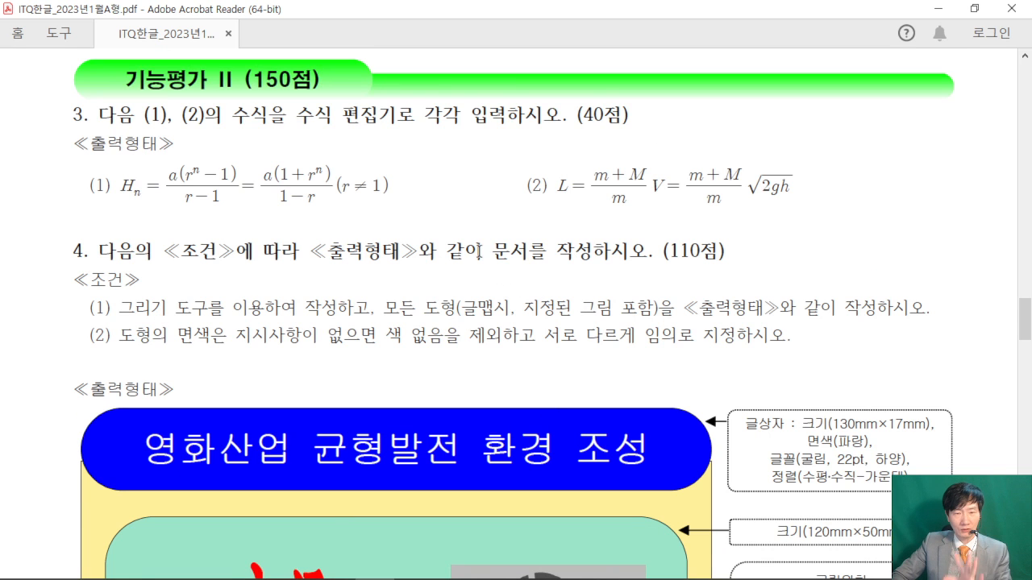
scroll(686, 259, down, 10)
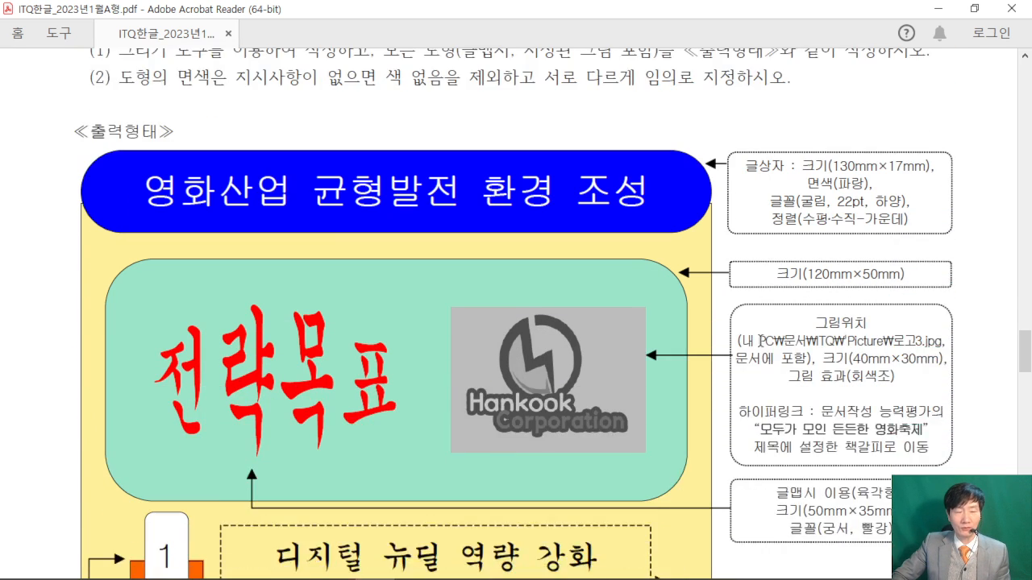
scroll(712, 364, down, 13)
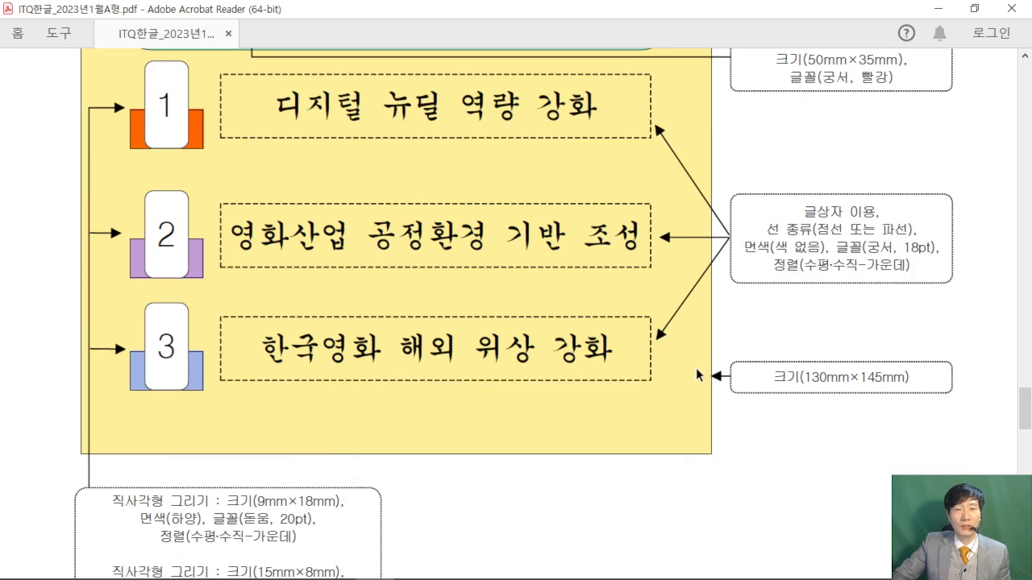
scroll(698, 375, down, 15)
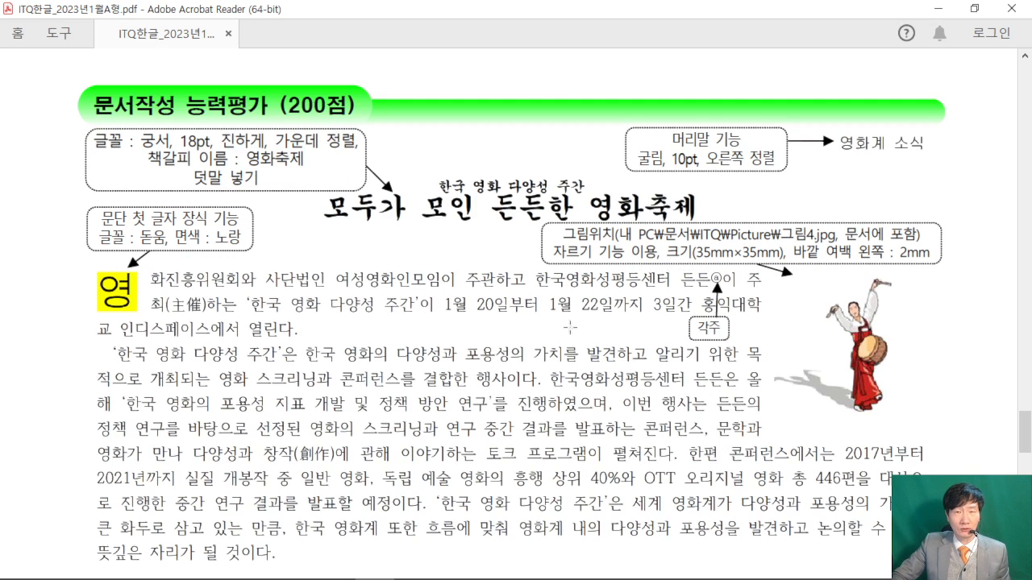
scroll(702, 309, down, 4)
scroll(703, 305, down, 7)
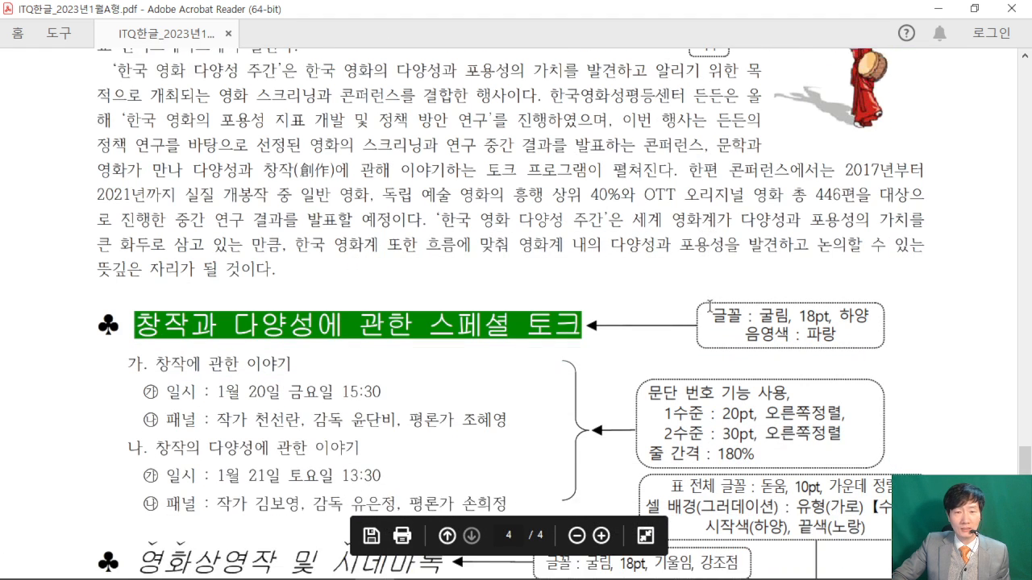
scroll(713, 296, down, 8)
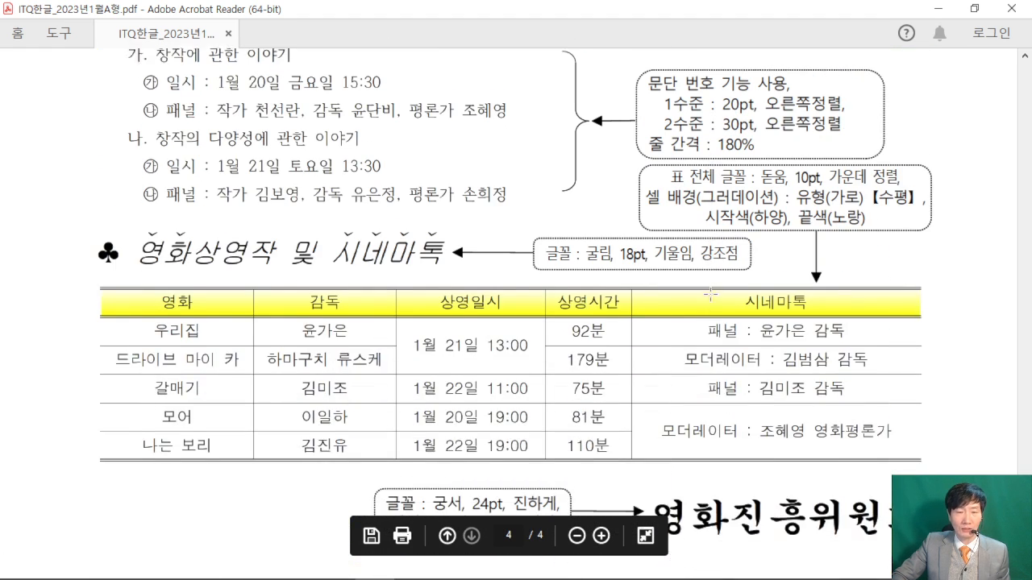
scroll(714, 290, down, 4)
scroll(714, 282, up, 5)
scroll(714, 280, up, 16)
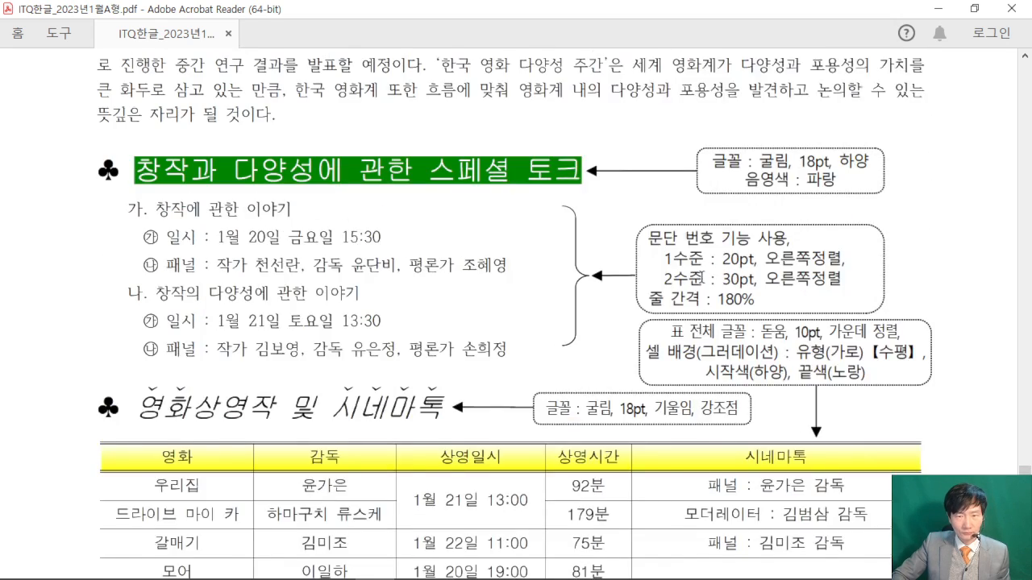
scroll(693, 277, up, 15)
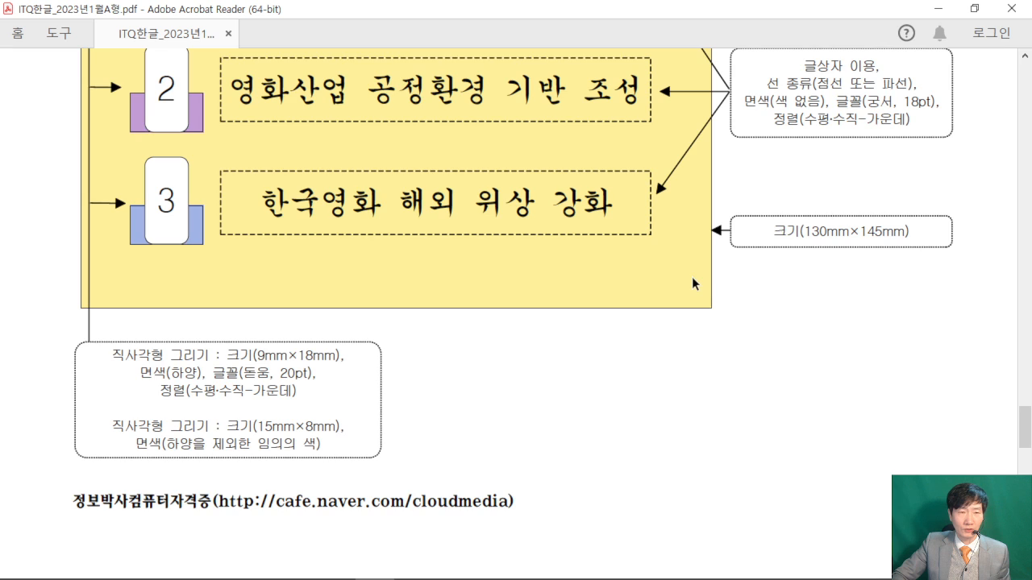
scroll(692, 276, down, 13)
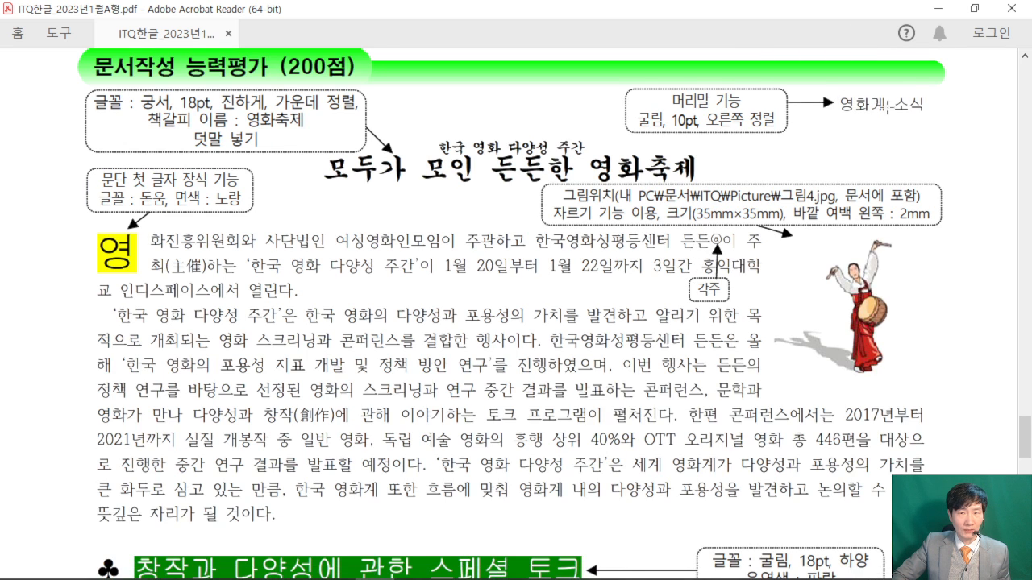
drag(323, 151, 704, 185)
click(22, 155)
click(974, 8)
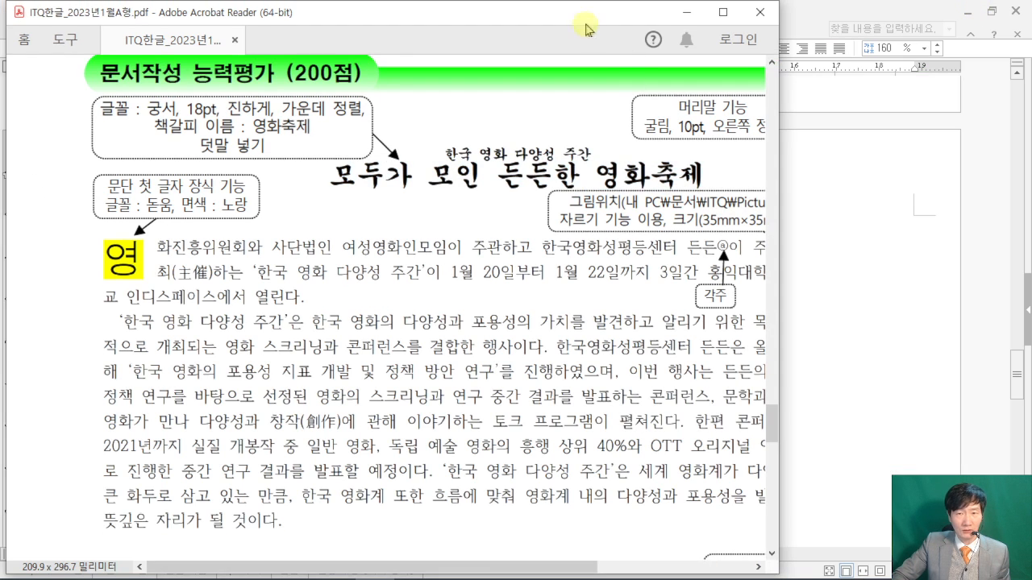
- Move the PDF window lower on screen, widen it and reduce its height
drag(577, 10, 591, 324)
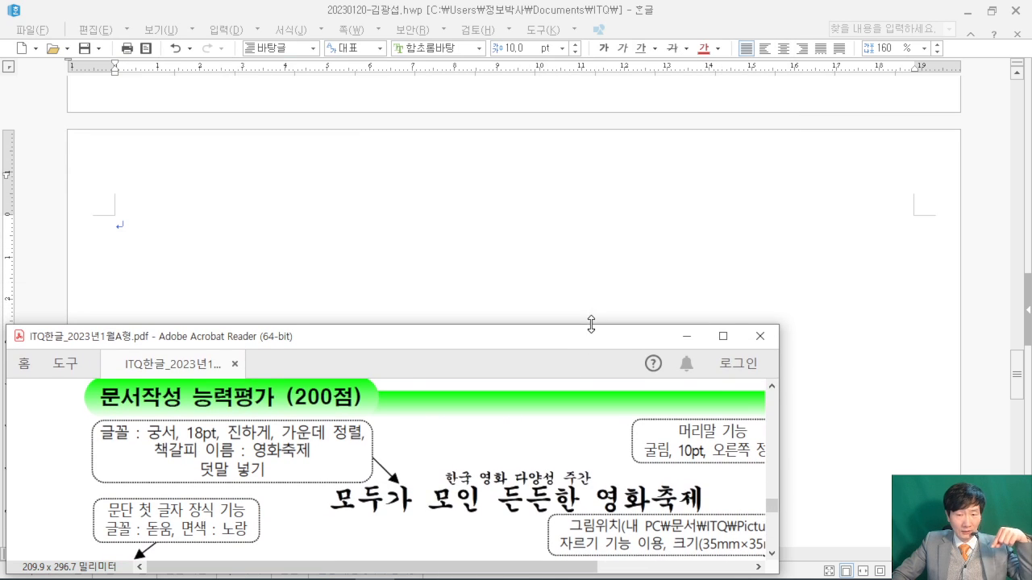
drag(798, 443, 927, 443)
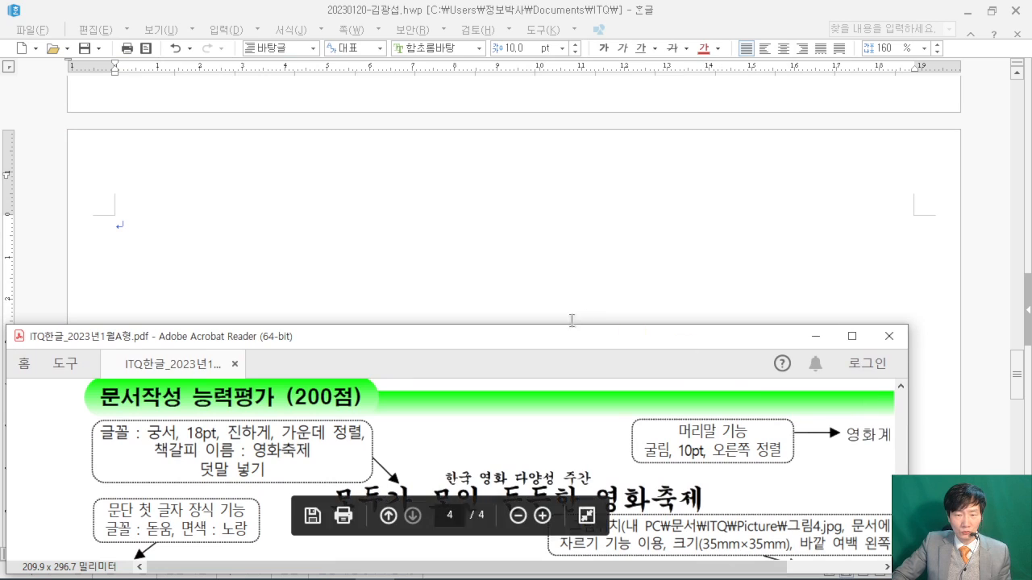
drag(571, 318, 553, 414)
drag(552, 352, 543, 410)
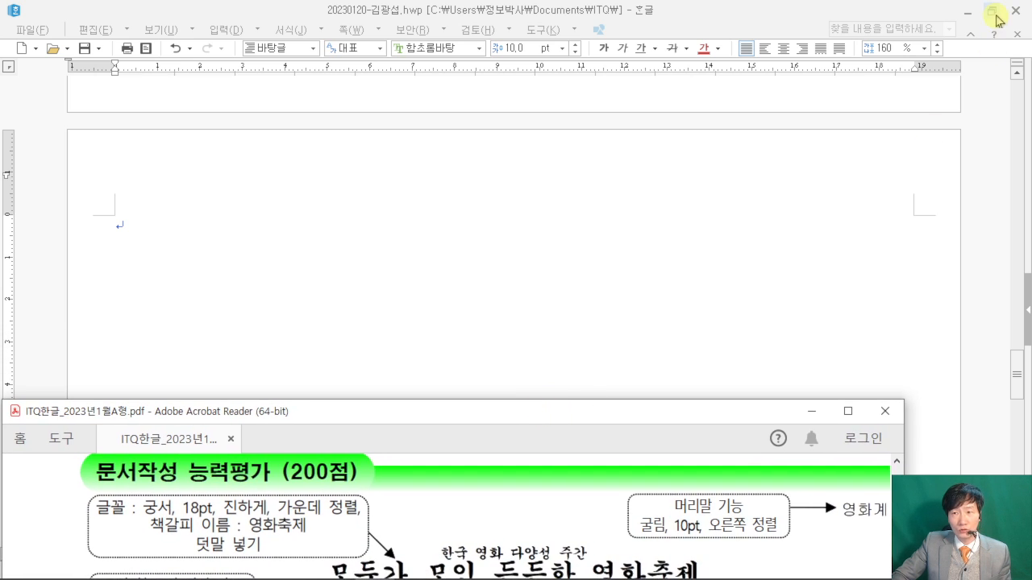
- Resize and reposition the Hangul window at the top so empty page 3 shows above the PDF
click(991, 10)
double_click(445, 129)
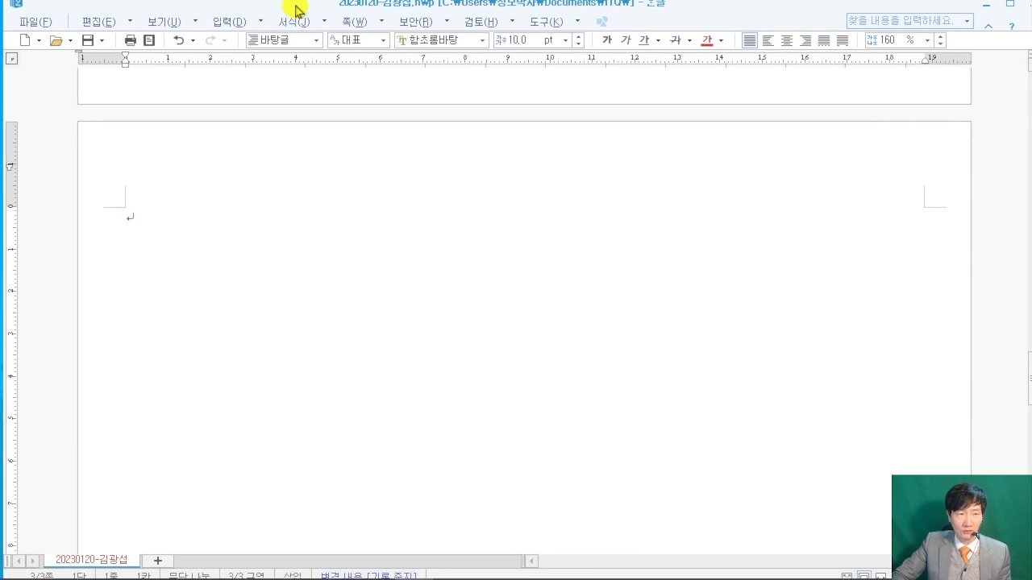
mouse_move(295, 9)
mouse_down()
mouse_move(292, 108)
mouse_move(313, 37)
mouse_move(299, 19)
mouse_up()
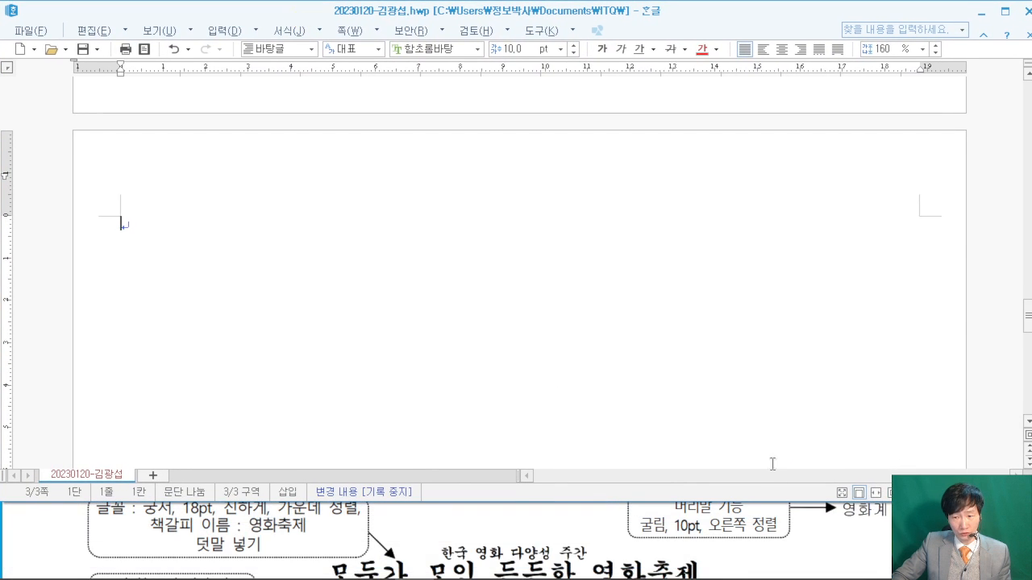
scroll(299, 254, down, 1)
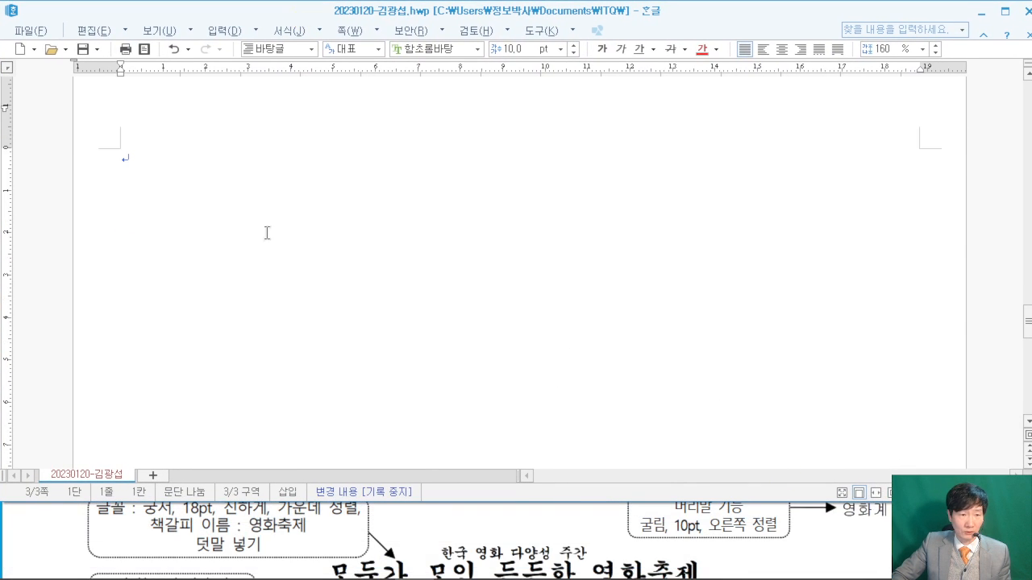
click(32, 539)
scroll(56, 536, down, 2)
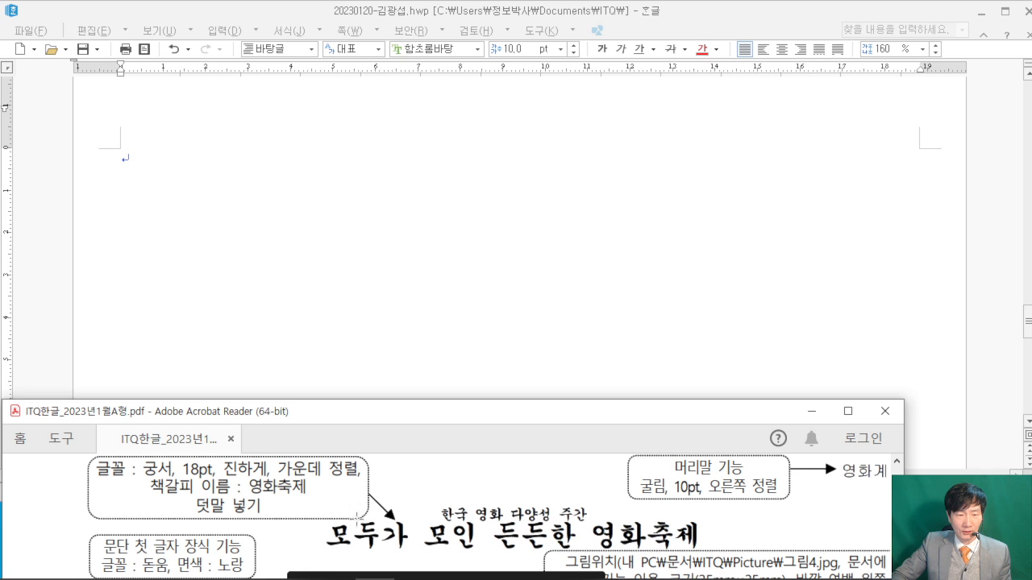
- Type the title 모두가 모인 든든한 영화축제 at the top of page 3 and start a new line
drag(430, 489, 597, 529)
click(21, 487)
click(214, 169)
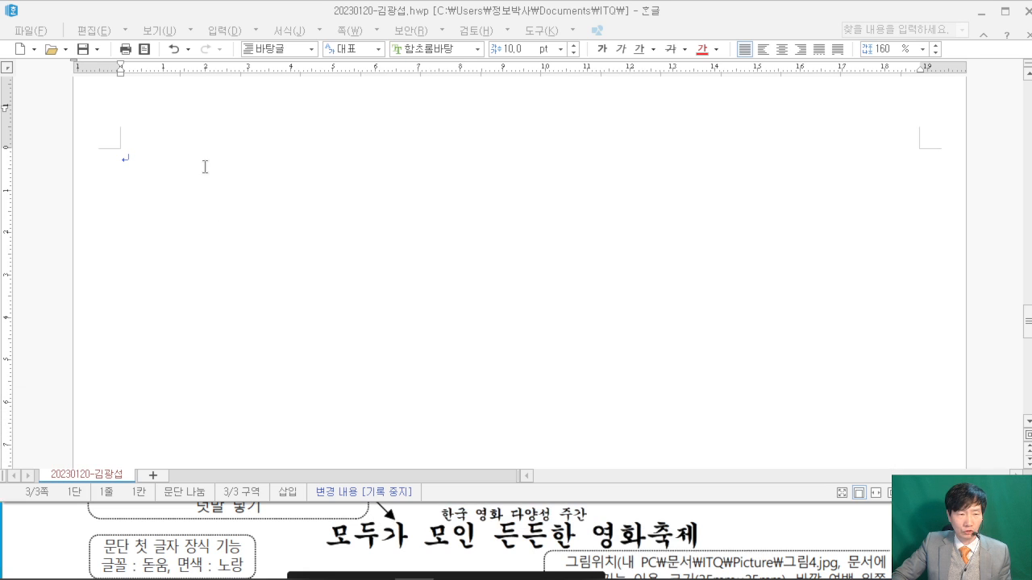
text(모두가 모인)
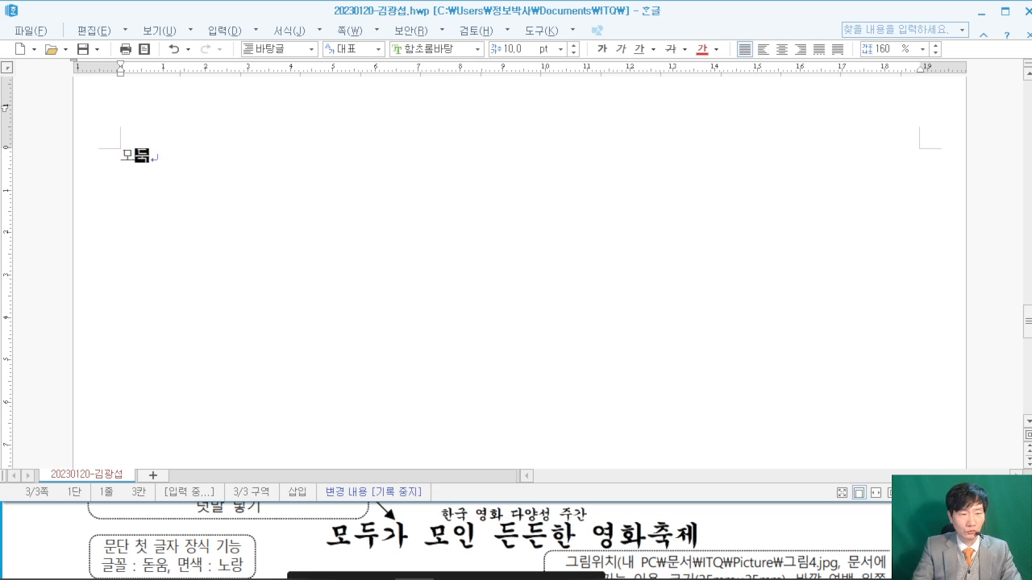
text( 든든한 영화축제)
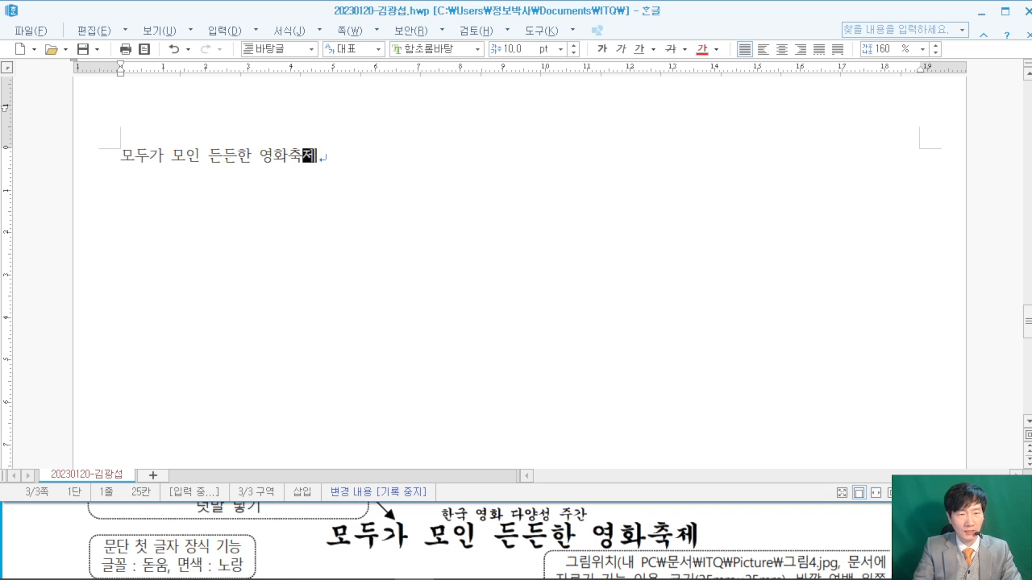
key(Return)
scroll(246, 168, up, 3)
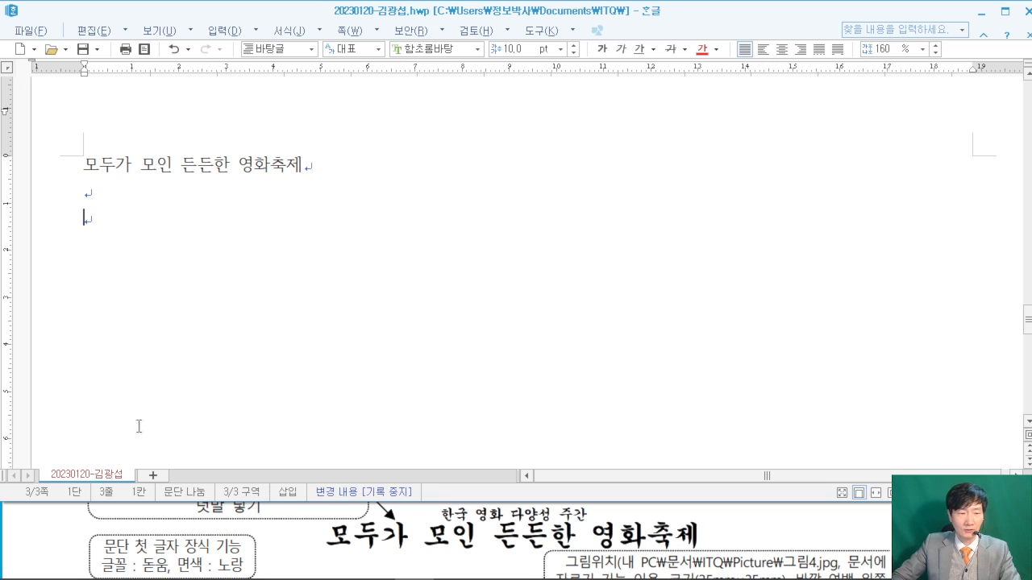
click(32, 518)
- On line 3, type '영화진흥위원회와 사단법인 여성영화인모임이 주관하고 한국영화성평등센터 든든이 주최', fixing typos
scroll(34, 511, down, 3)
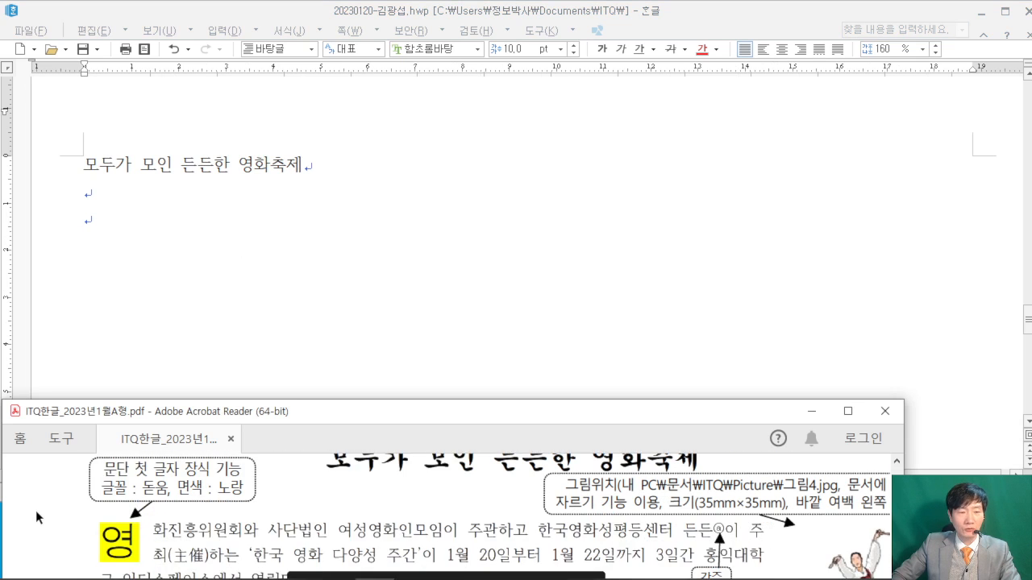
click(125, 221)
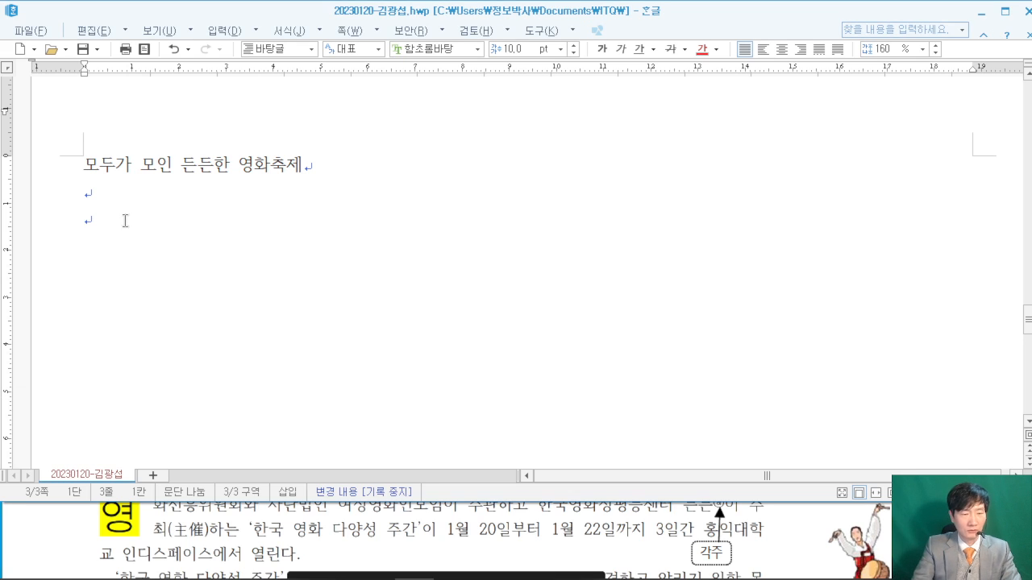
click(47, 518)
scroll(40, 525, up, 1)
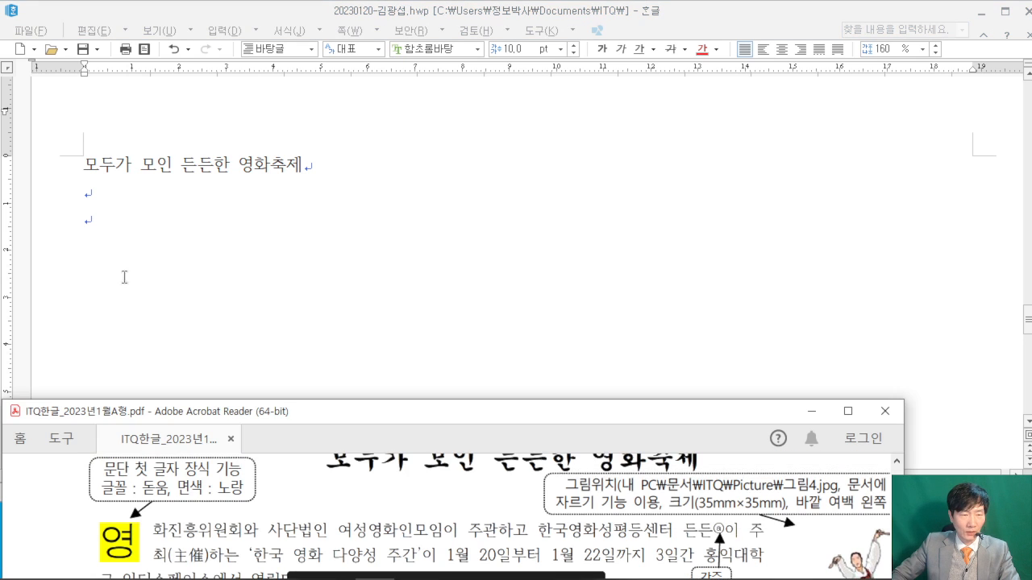
click(125, 219)
text(영화지)
text(진흥위원회)
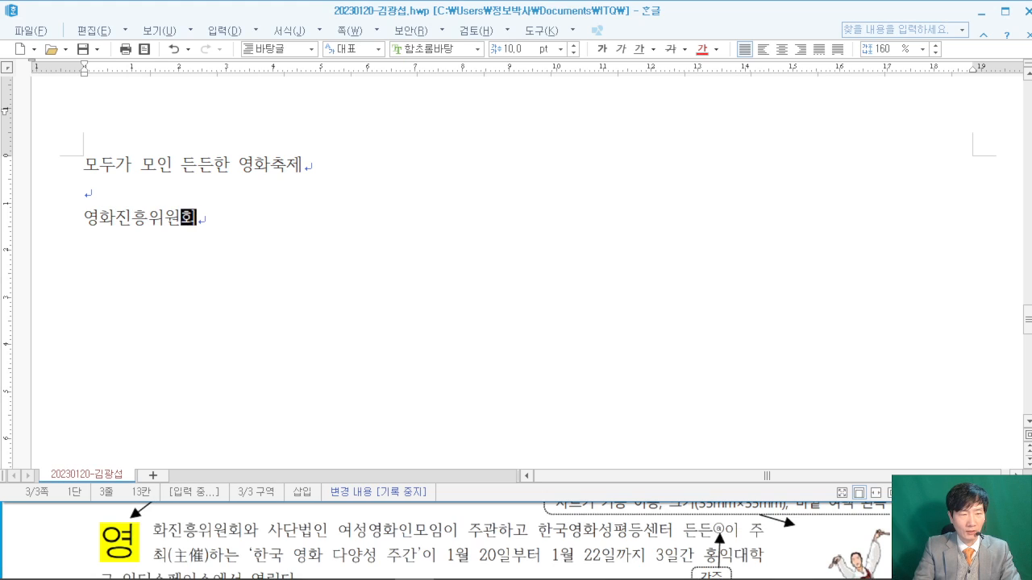
text(와 사단법)
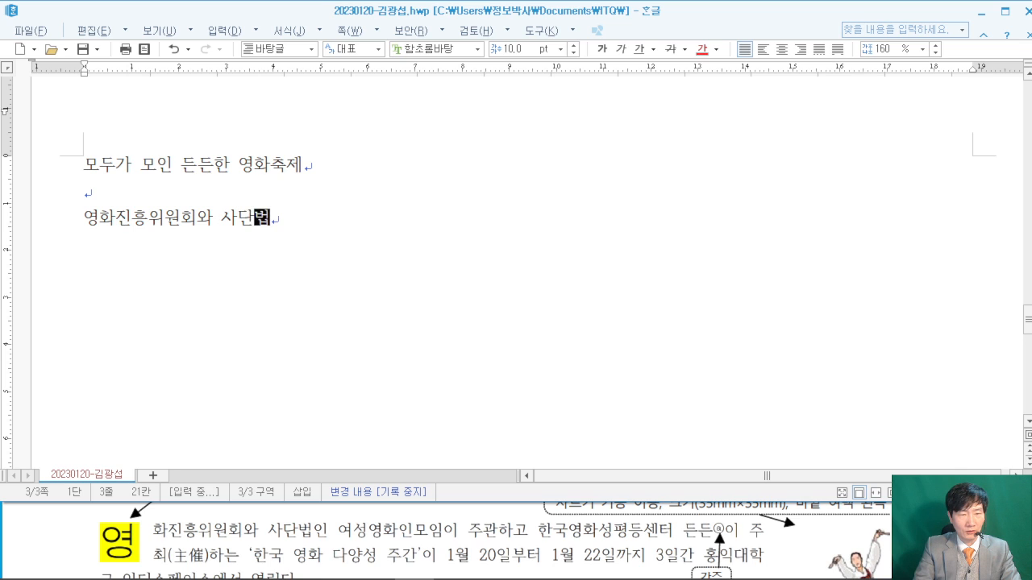
text(인 ㅇ여성ㅎ)
key(BackSpace)
key(BackSpace)
key(BackSpace)
text(영화인모)
text(임이 주관하고 )
text(한국여)
text(영화성평)
text(등센)
text(터 든ㄷ)
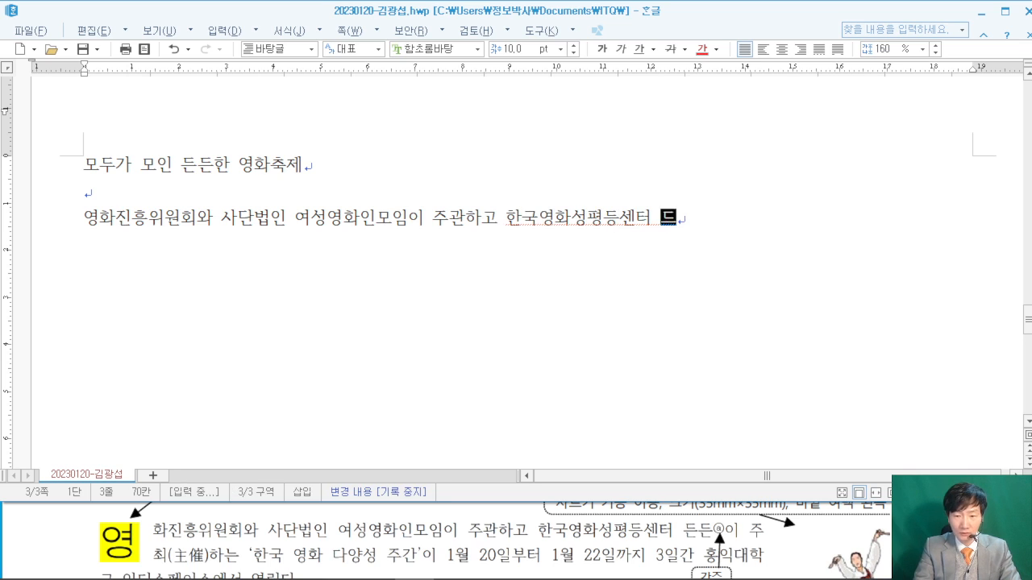
text(든이 )
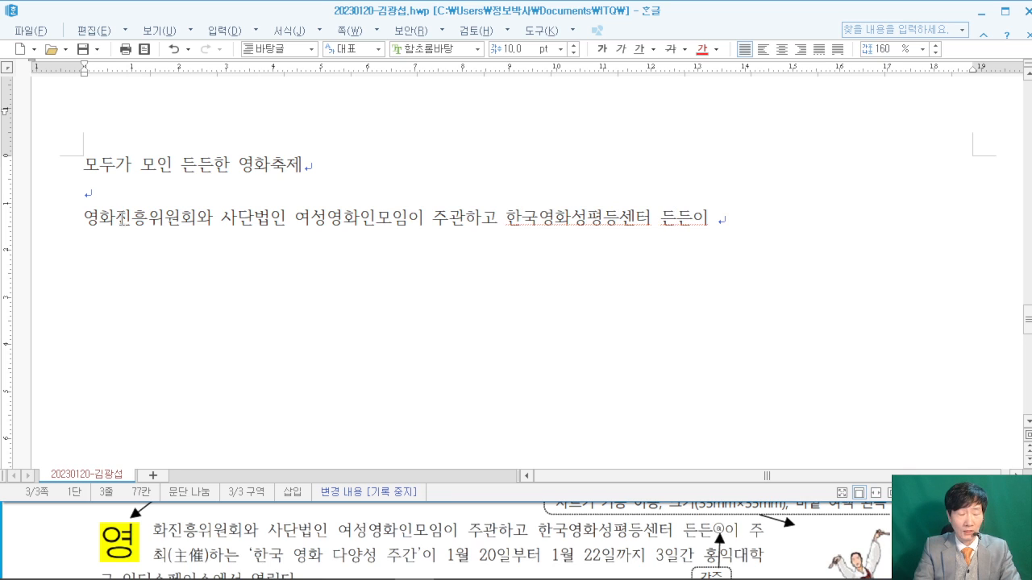
text(주)
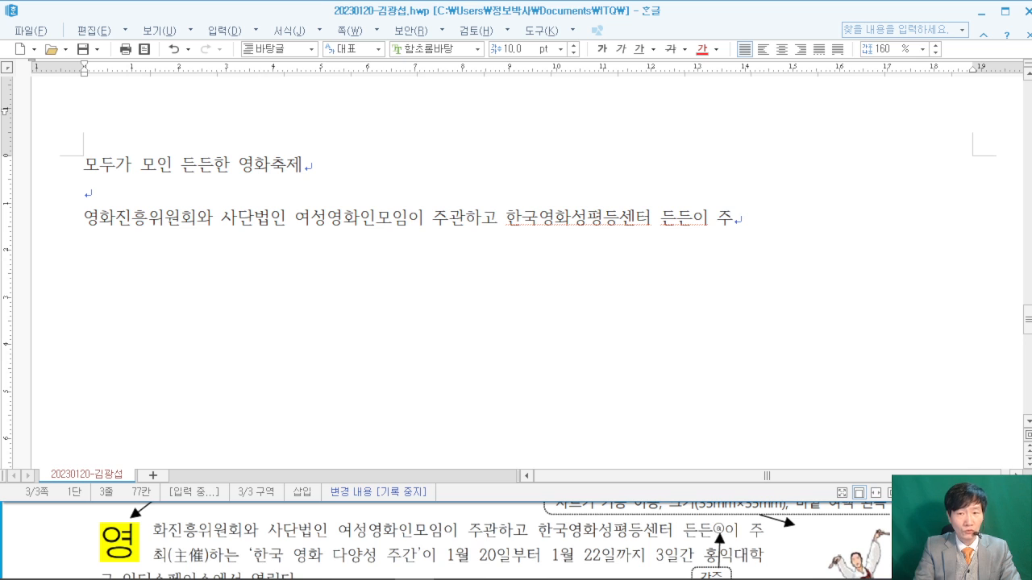
text(최)
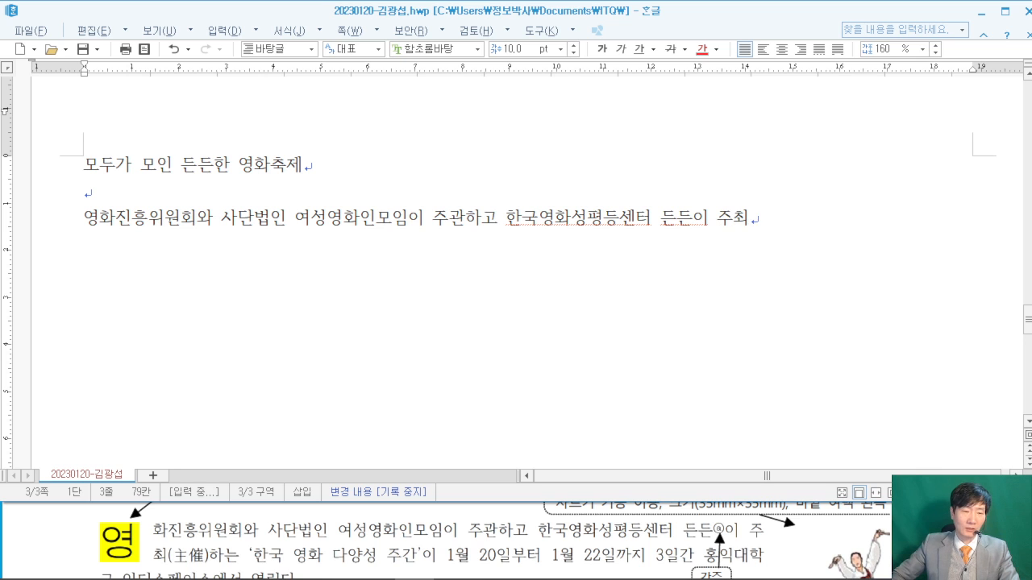
click(34, 531)
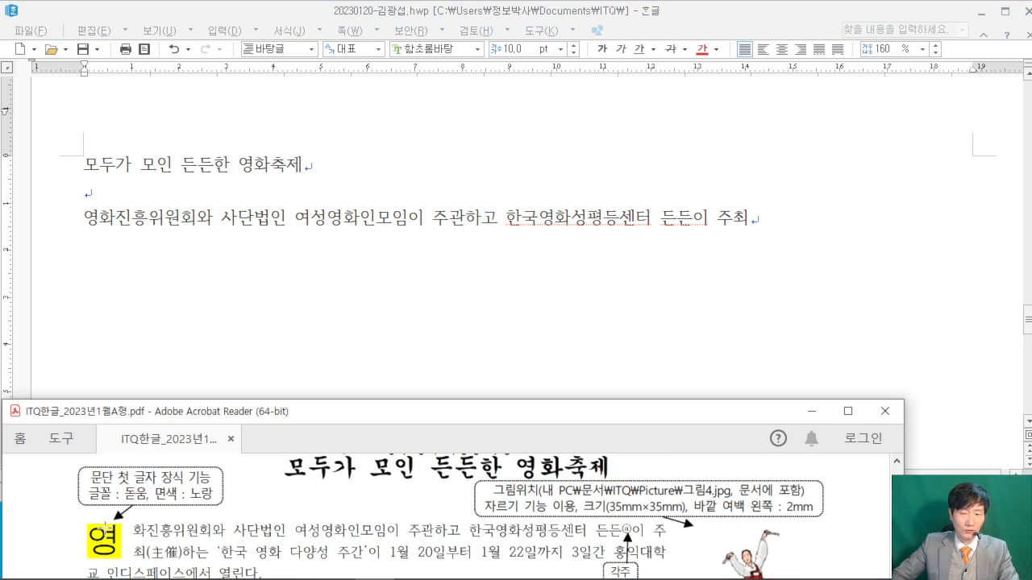
- Continue after 주최 with '하는 '한국 영화 다양성 주간'이 1월 20일부터 1월 22일까지 … 열린다.'
scroll(417, 493, down, 1)
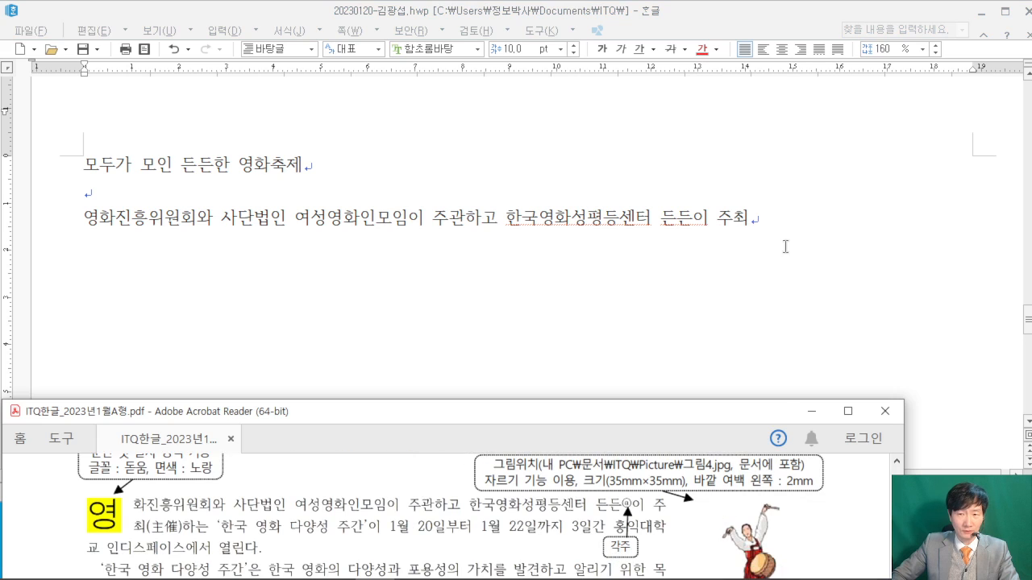
click(780, 220)
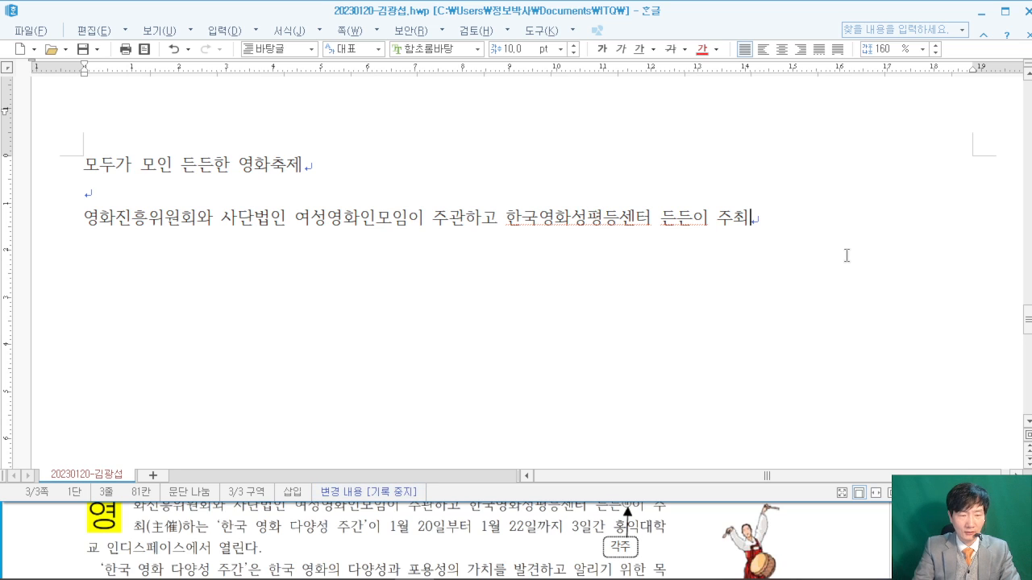
text(하는 )
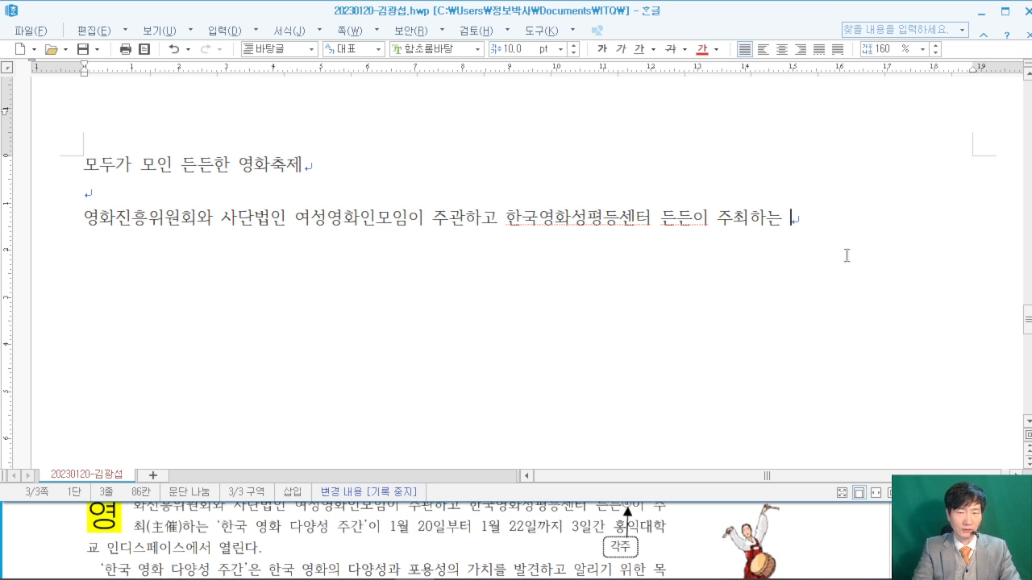
text('한국 영)
text(화 다양성 주간)
text(')
text(이 1월 20일)
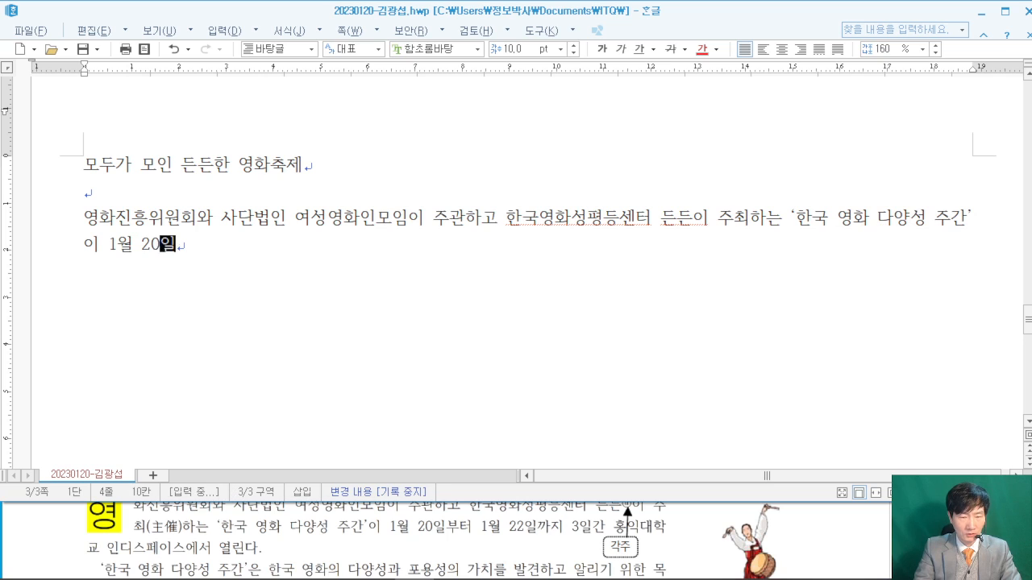
text(부터 1월)
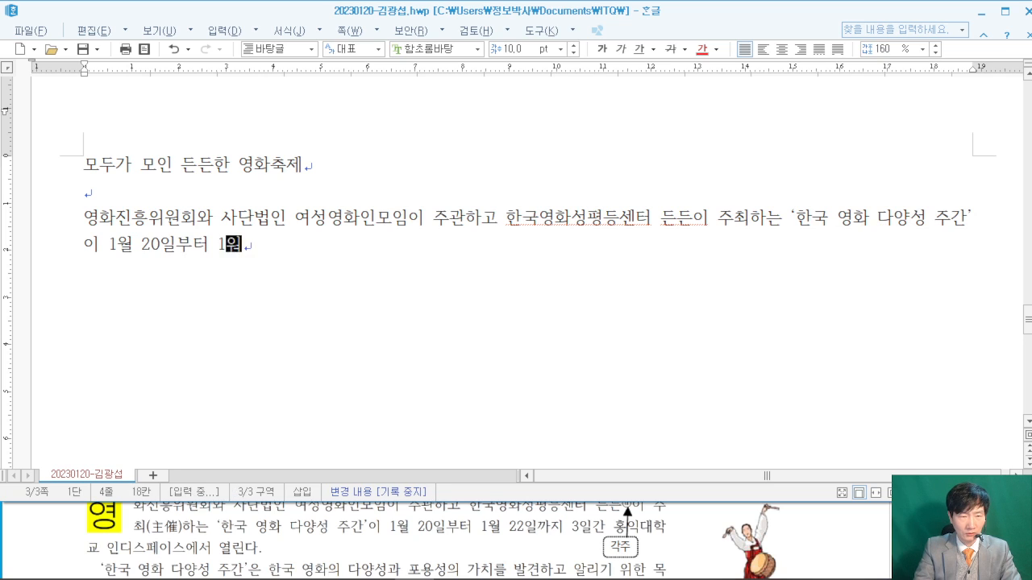
text( 22일까지 3일간 홍)
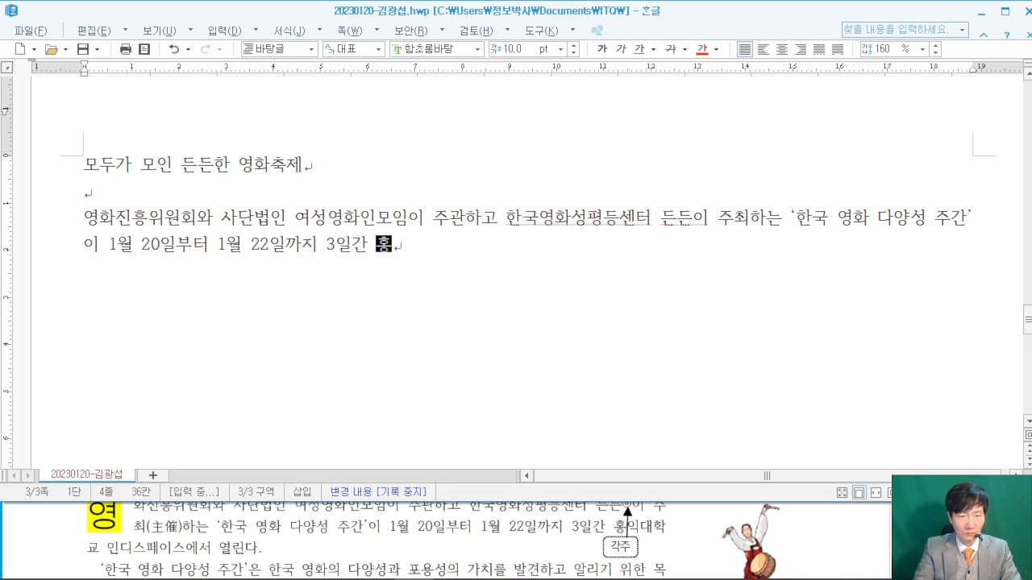
text(익ㄷ대학교 인디ㅅ)
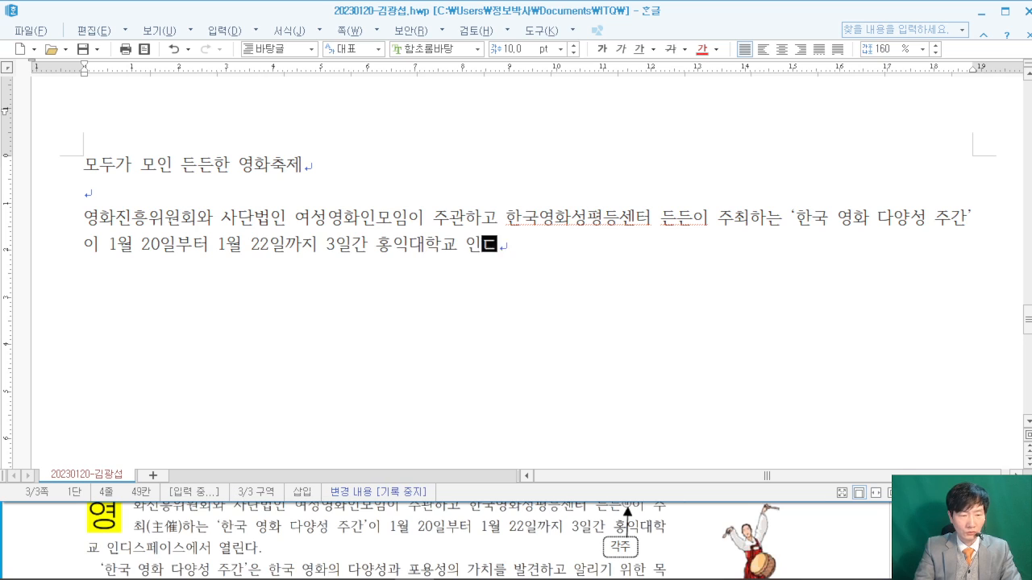
text(페)
text(이스)
text(에서 열린다)
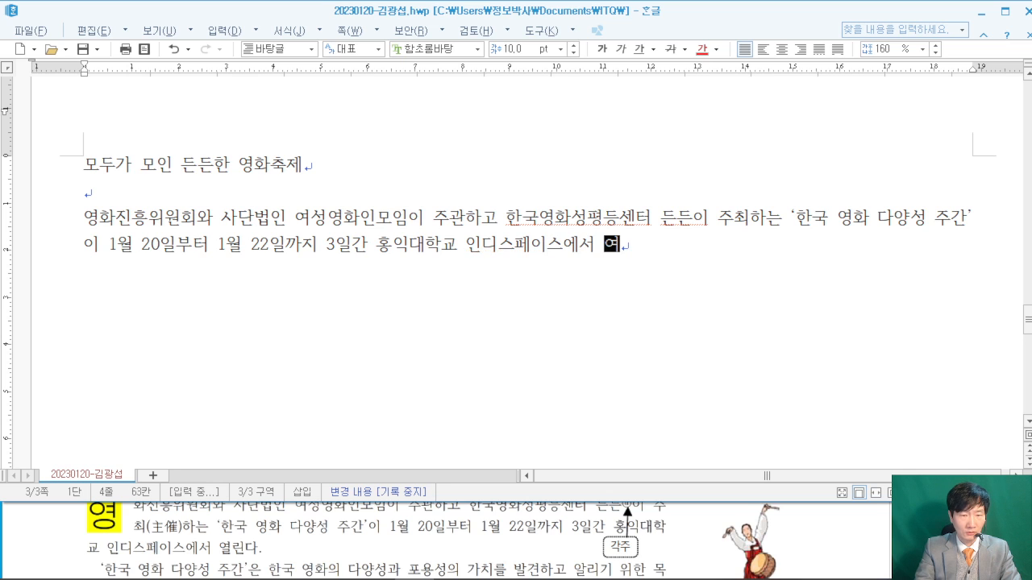
text(.)
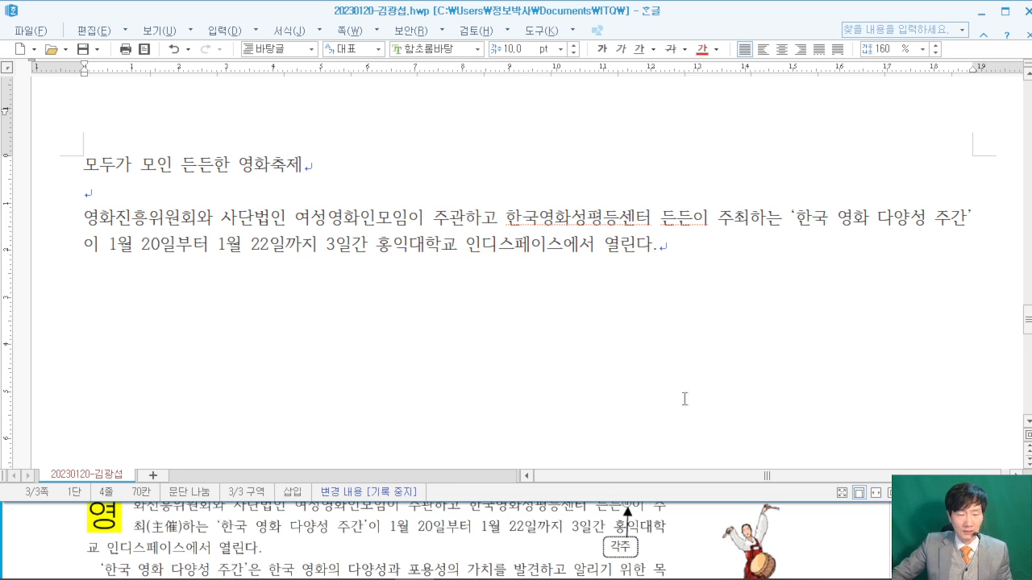
click(32, 530)
scroll(31, 530, down, 4)
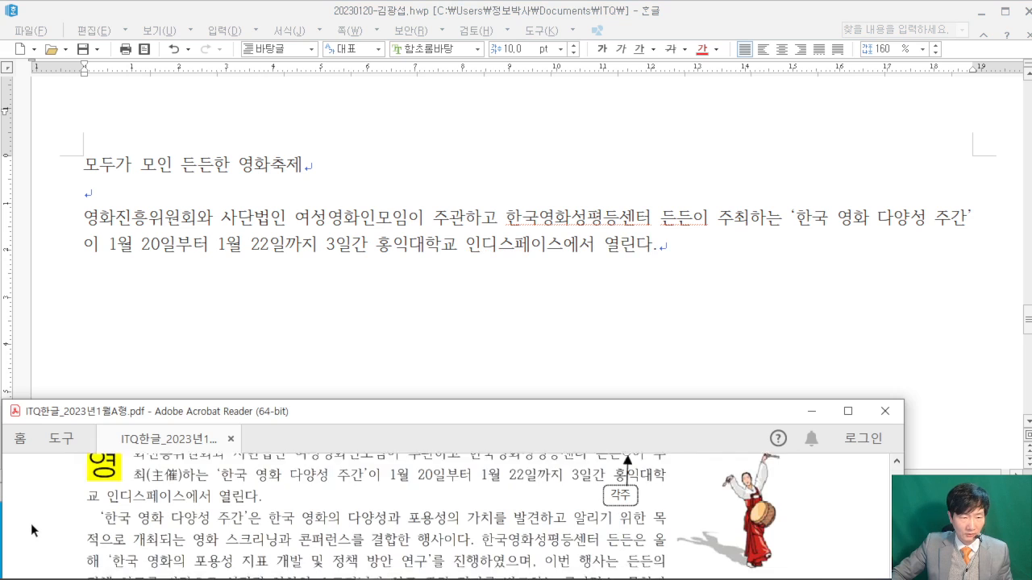
- Start a new paragraph: '한국 영화 다양성 주간'은 … 콘퍼런스를 결합한 행사이다. 한국영화성평등센터 든든은 올
scroll(10, 534, up, 4)
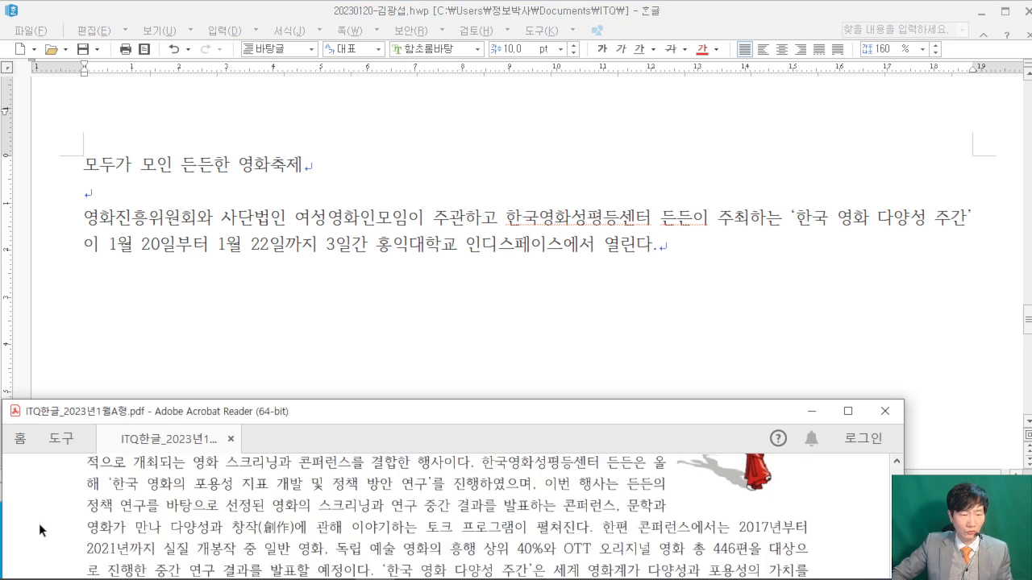
click(683, 248)
key(Return)
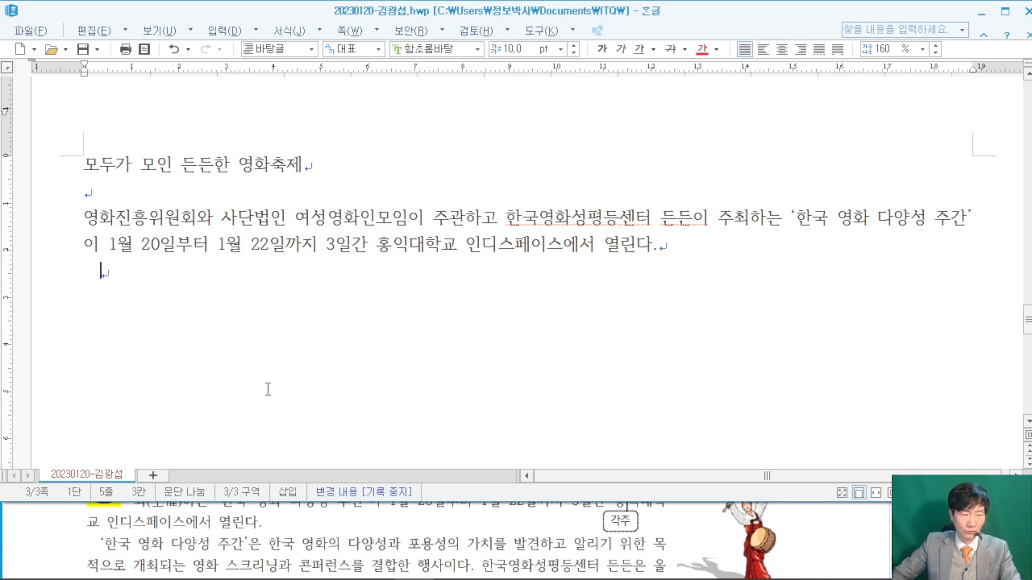
text(‘한국 )
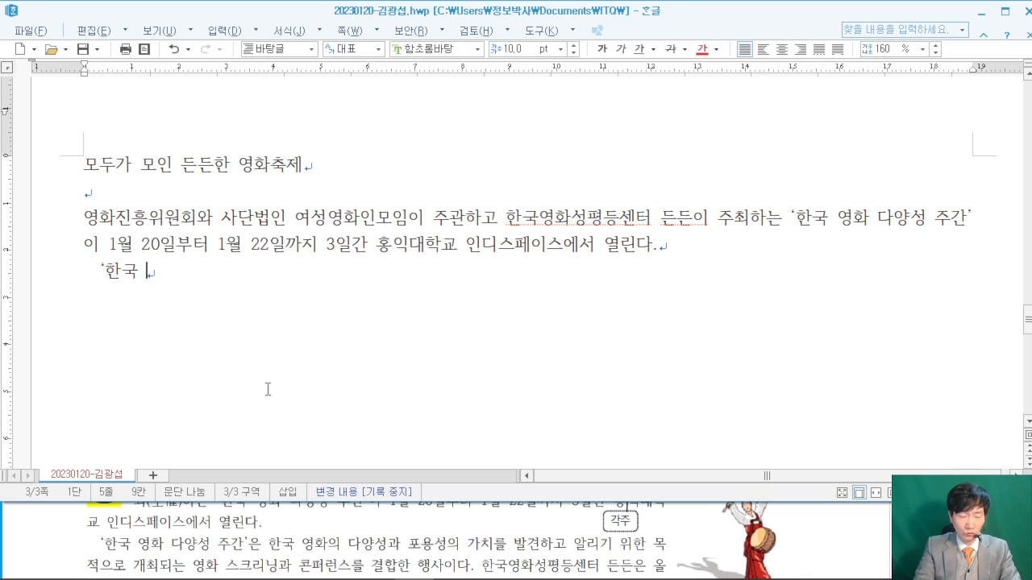
text(영화 )
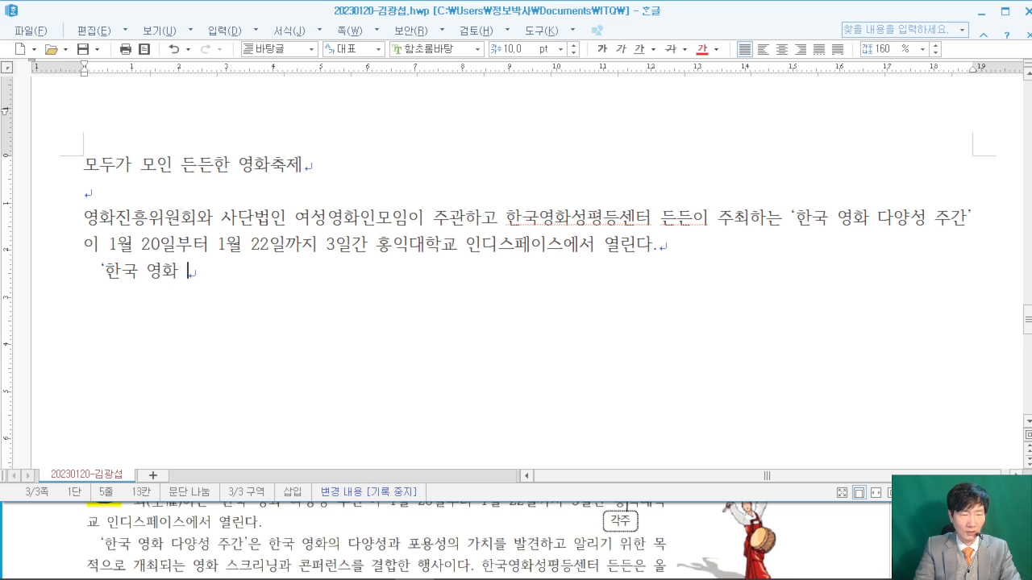
text(다양성 주간)
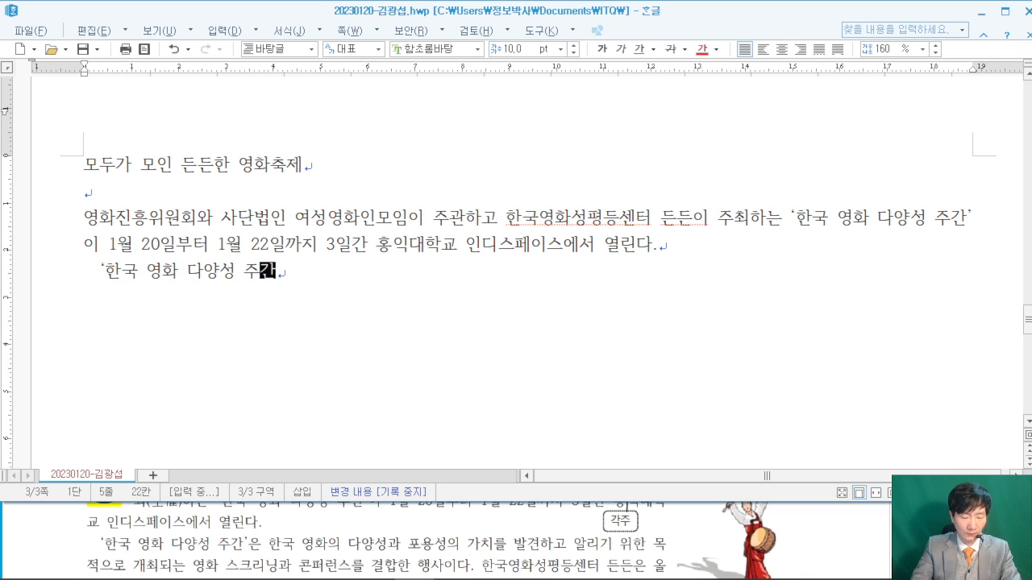
text(’은 하국 영화의 다양)
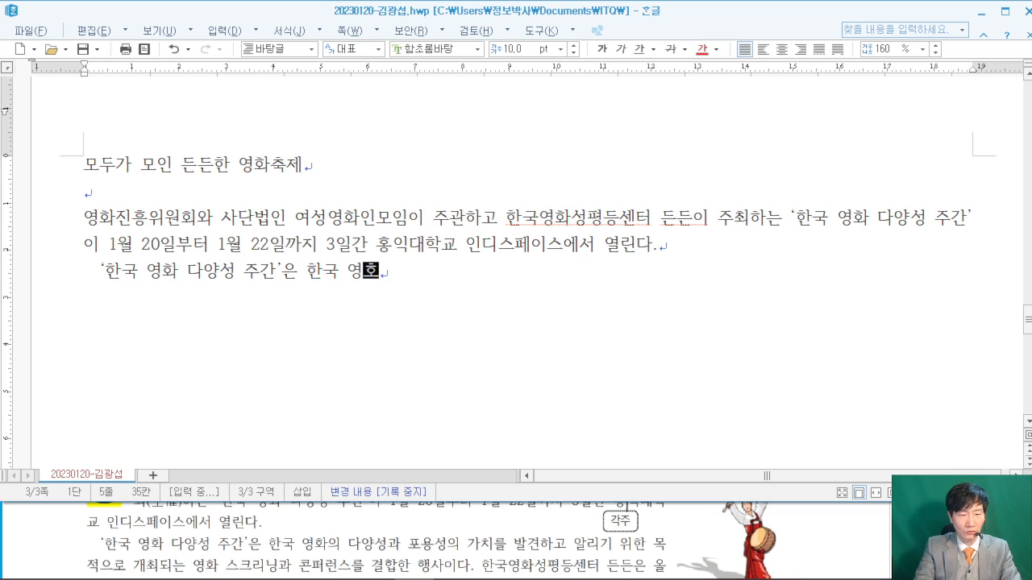
text(성과 )
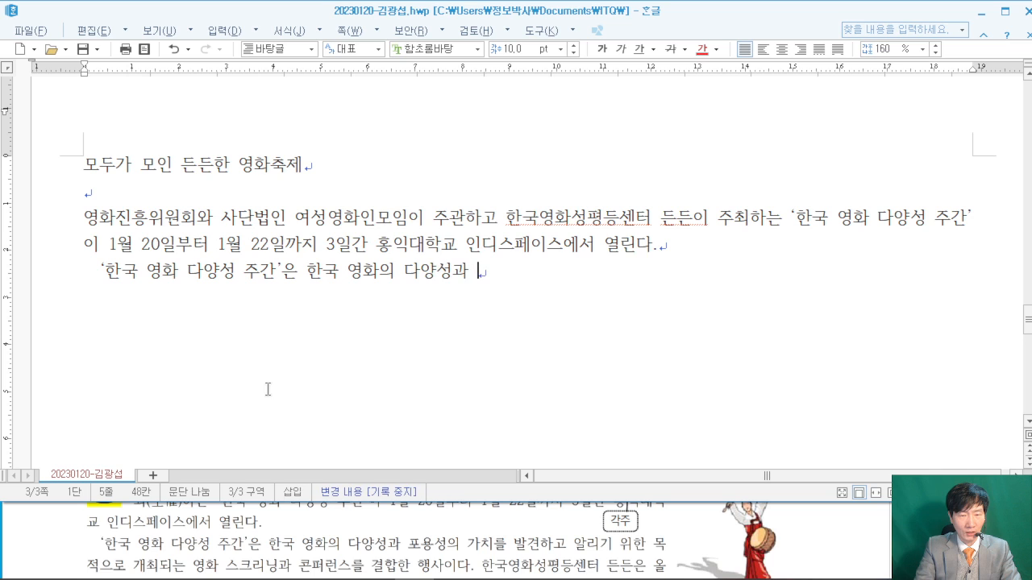
text(포용성의 가치를 발견하고 알리기 위한 목적으로 개최되는 영화)
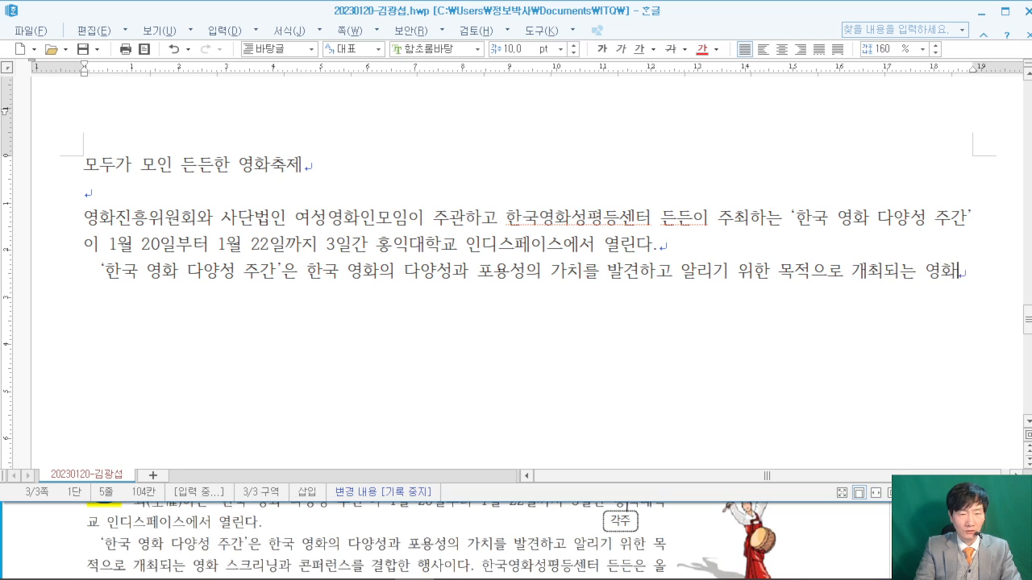
text( 스크리)
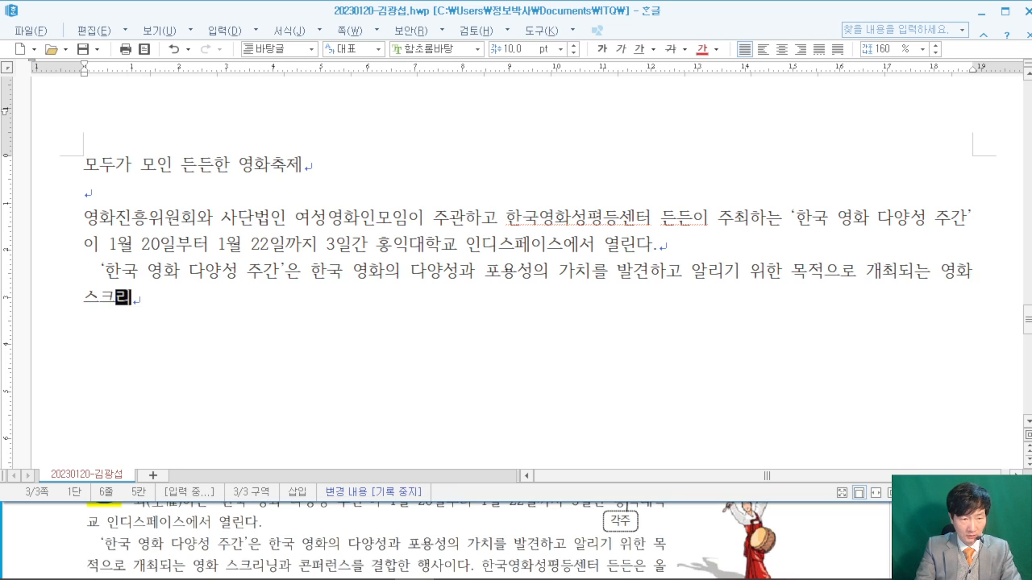
text(닝과 코)
text(퍼런스를 결하)
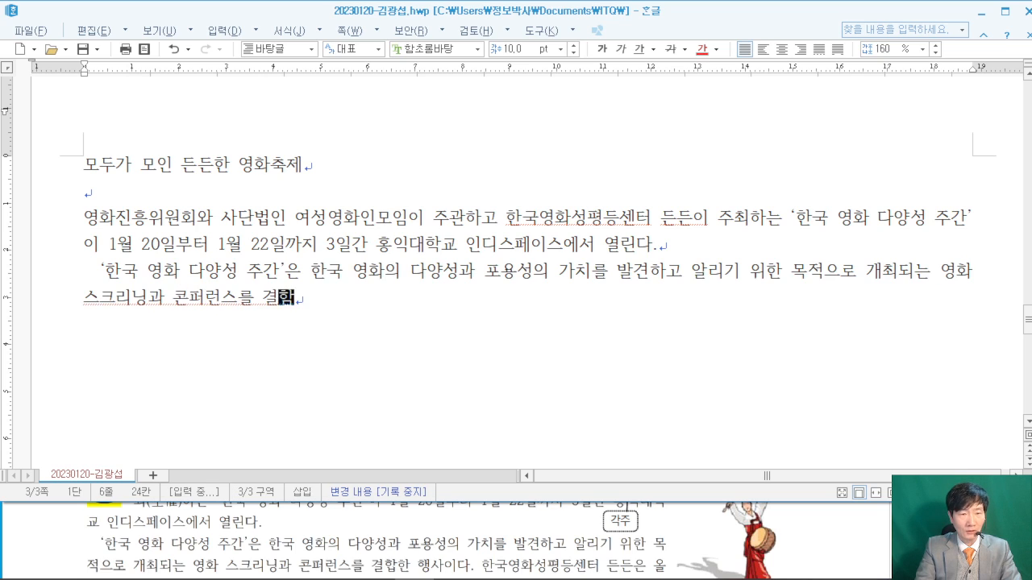
text(ㅂ        하)
key(BackSpace)
key(BackSpace)
key(BackSpace)
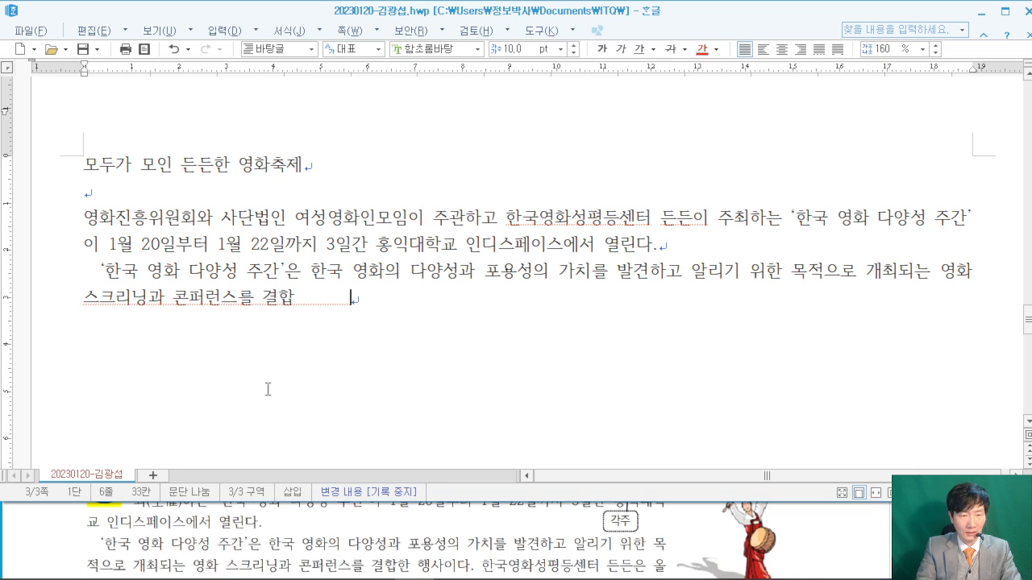
text(합한 ㅎㅐㅇ사이다. 한국영)
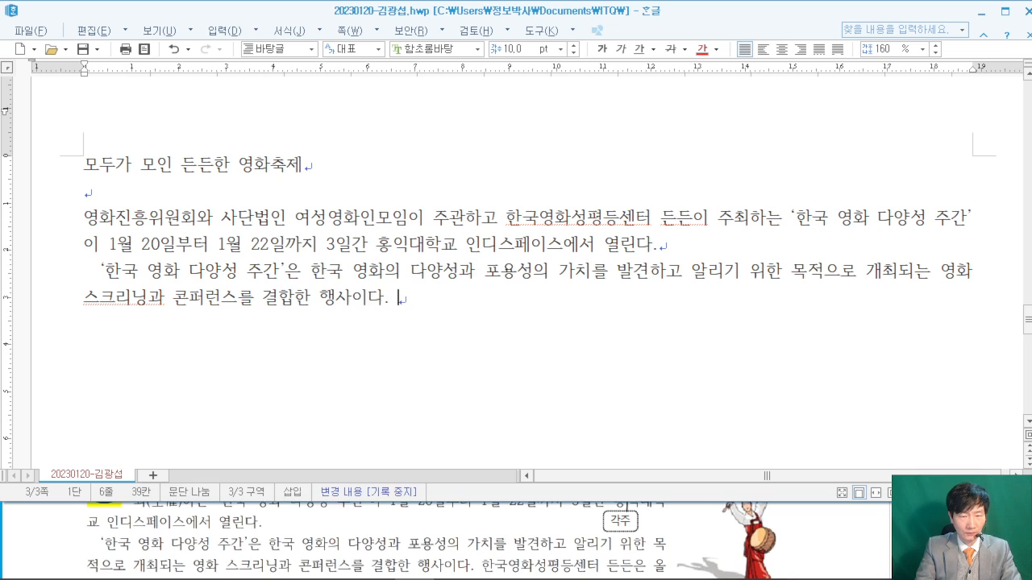
text(호)
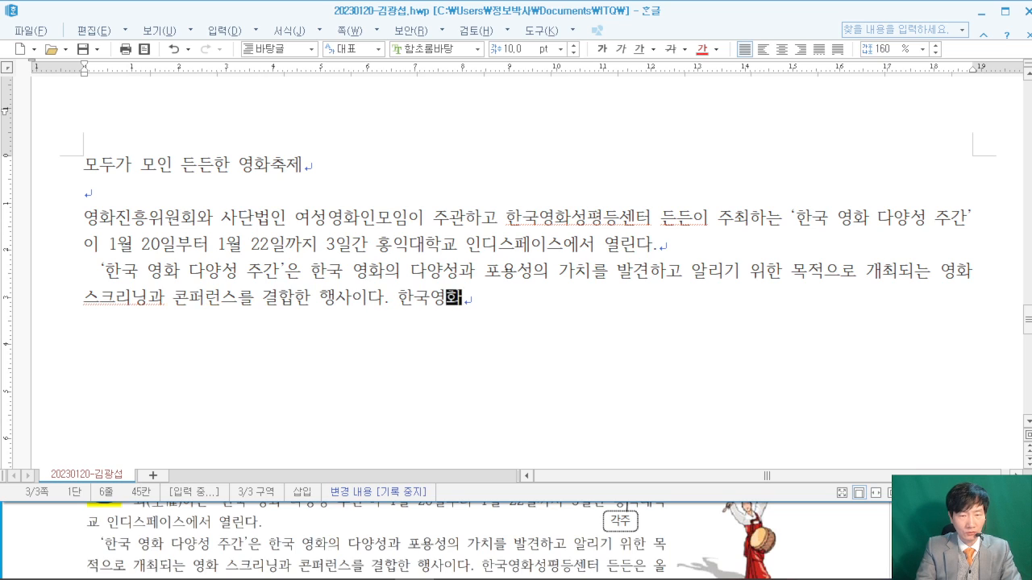
text(ㅏ성평등센터 든든)
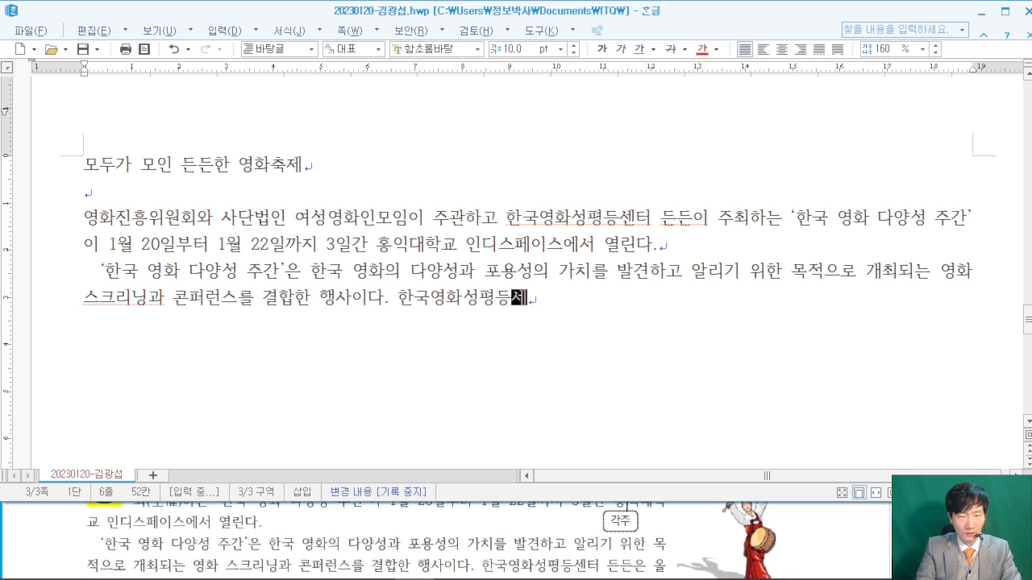
text(은 올)
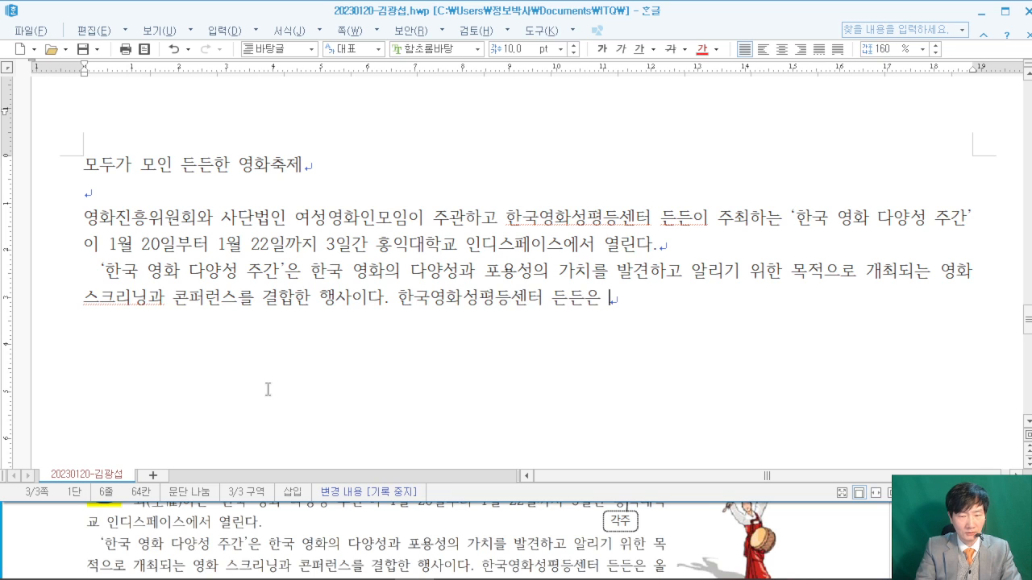
- Continue with '해 '한국 영화의 포용성 지표 개발 및 정책 방안 연구'…' through '한편 콘퍼런스에서는 2017년부터'
click(865, 529)
scroll(866, 529, down, 2)
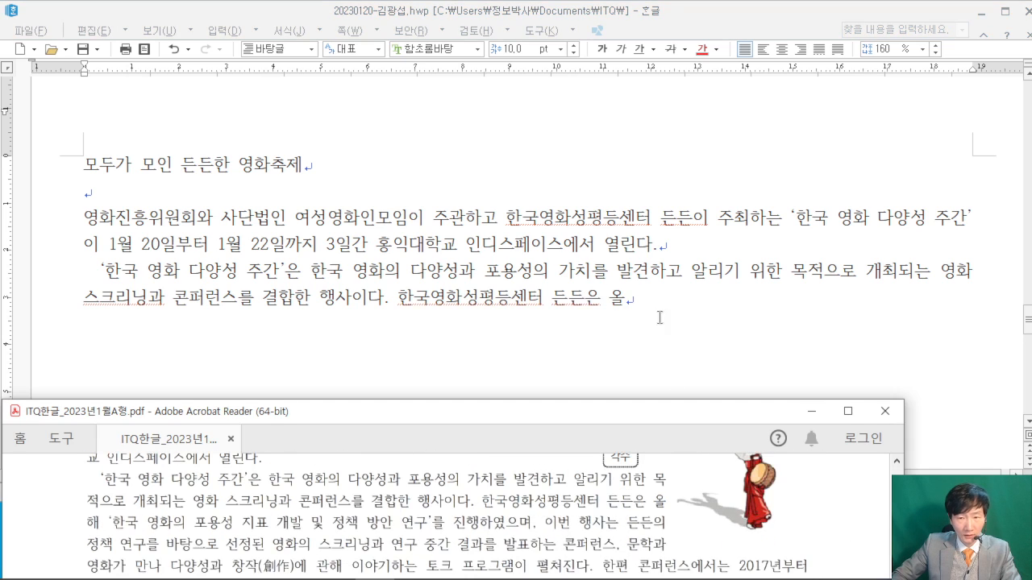
click(664, 336)
text(해 )
text(‘한국 여)
text(화의 )
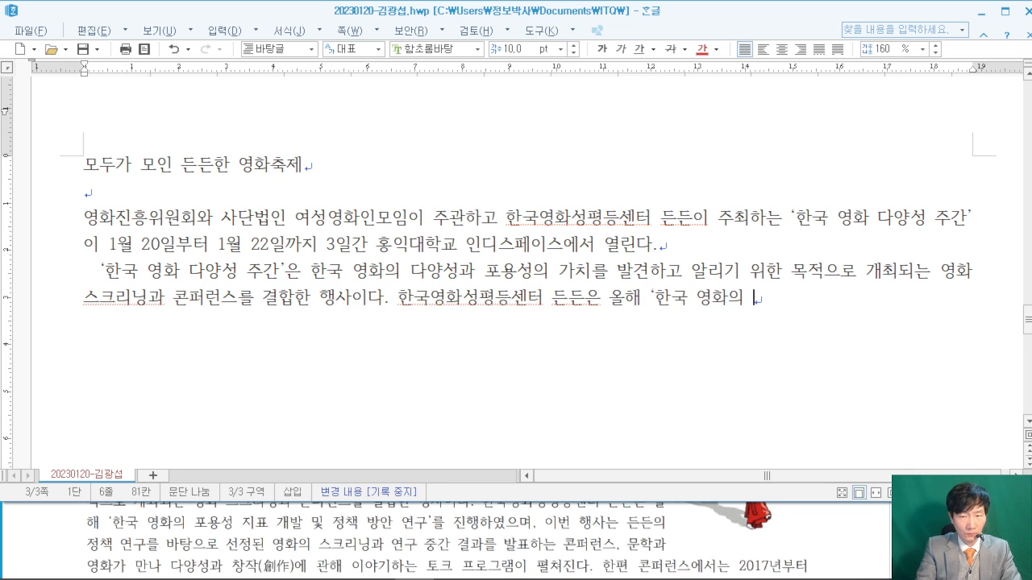
text(포용성 지표 개발 및 저)
text(정책 방안 ㅇ)
text(연구)
text('를 진해)
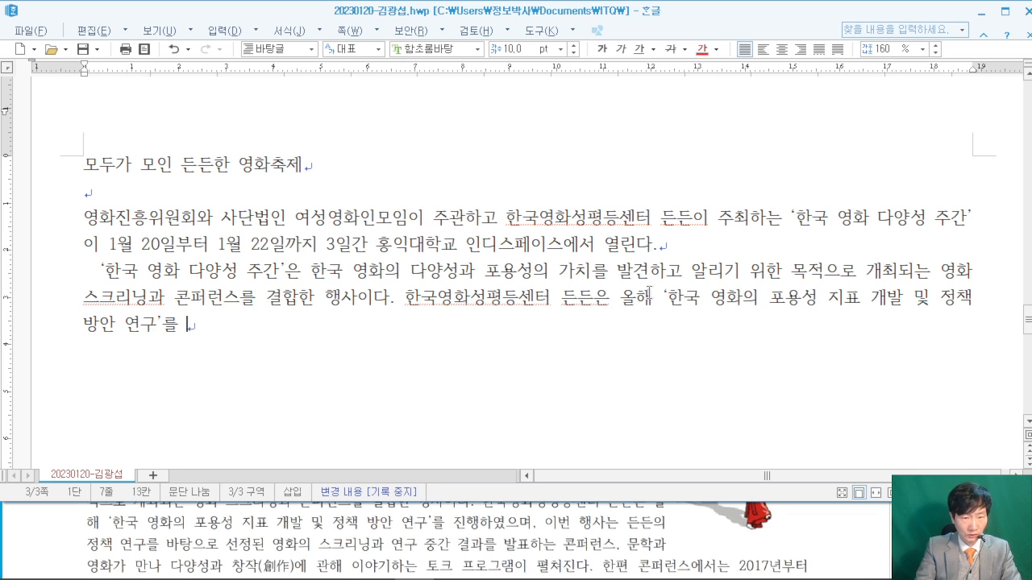
text(행하였으)
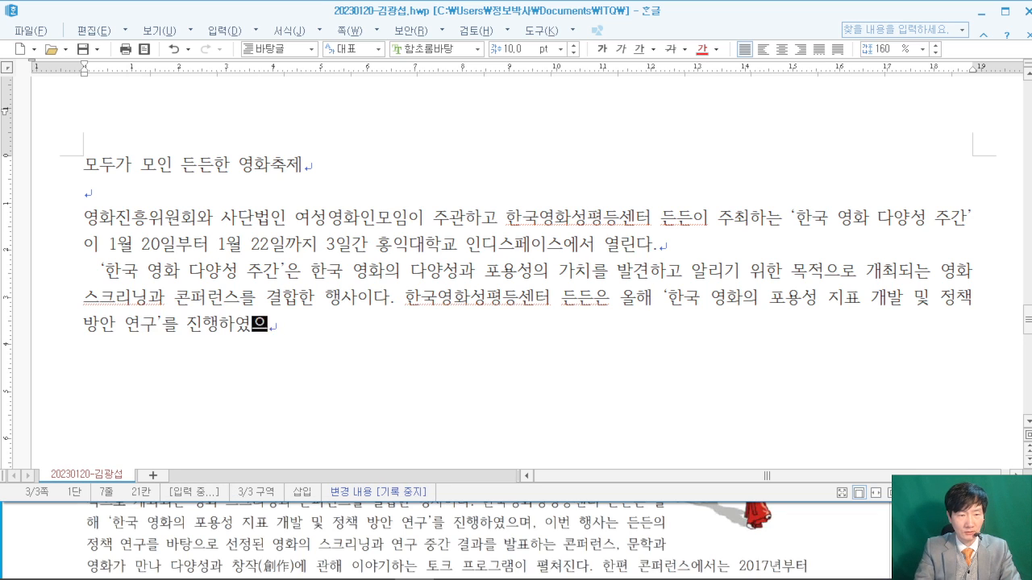
text(며, 이번 행사는 든)
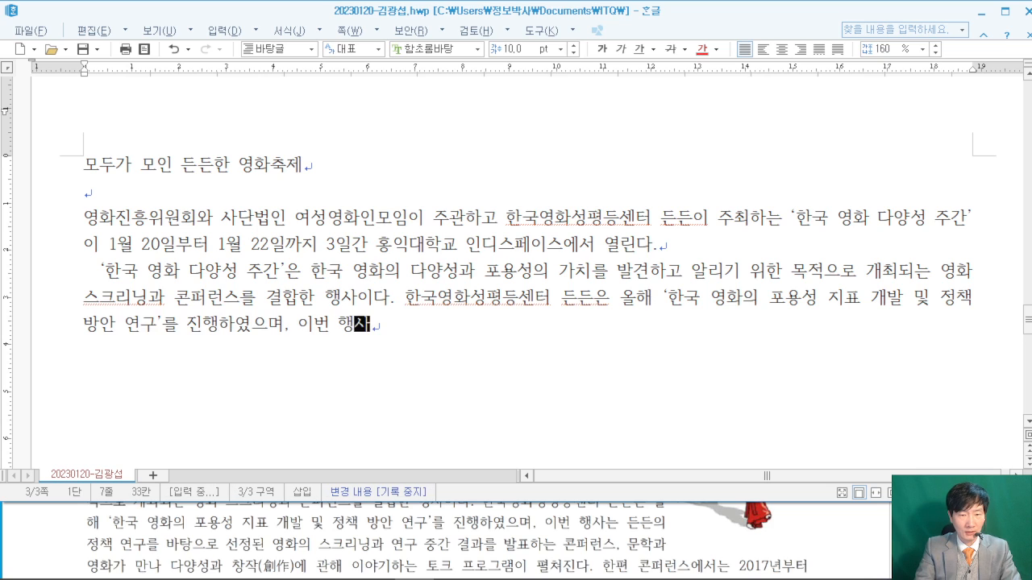
text(든)
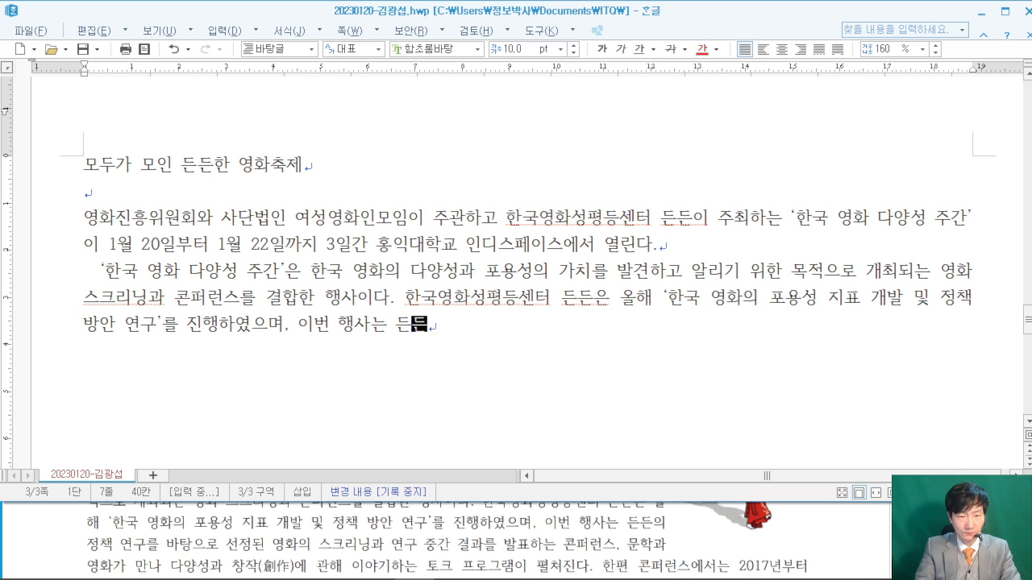
text(의 정)
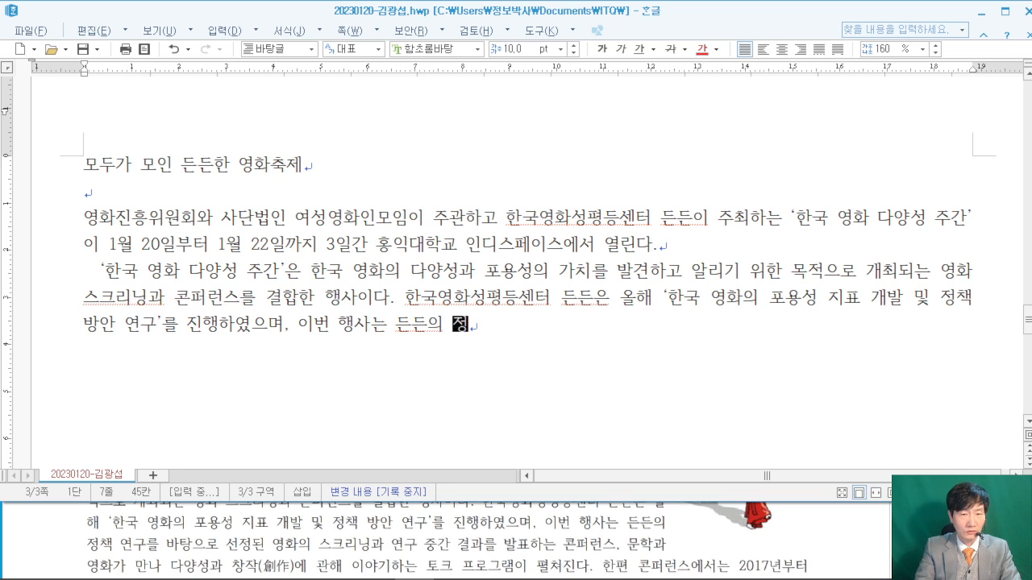
text(책 ㅇ구를 바탕으로 )
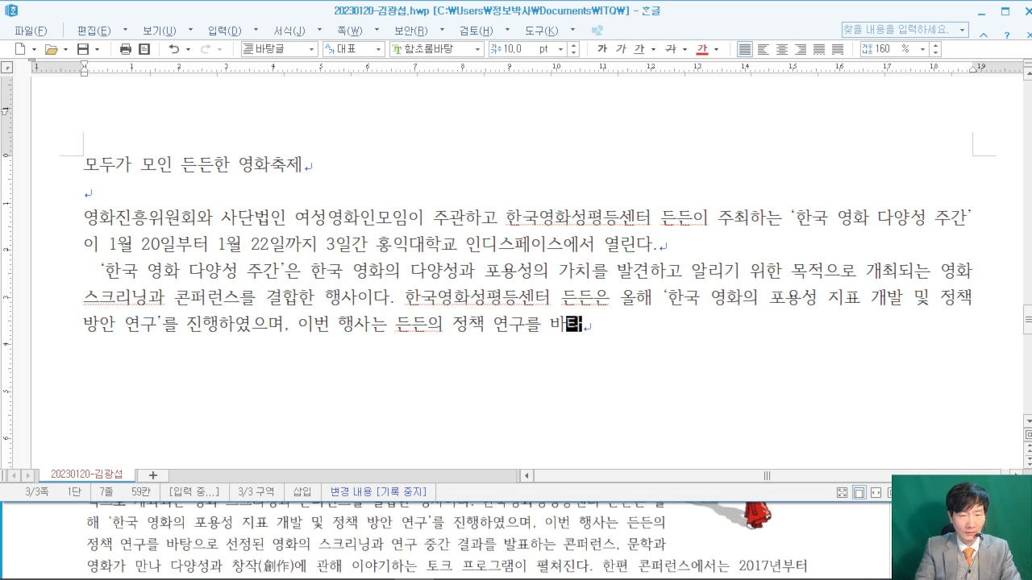
text(선정된)
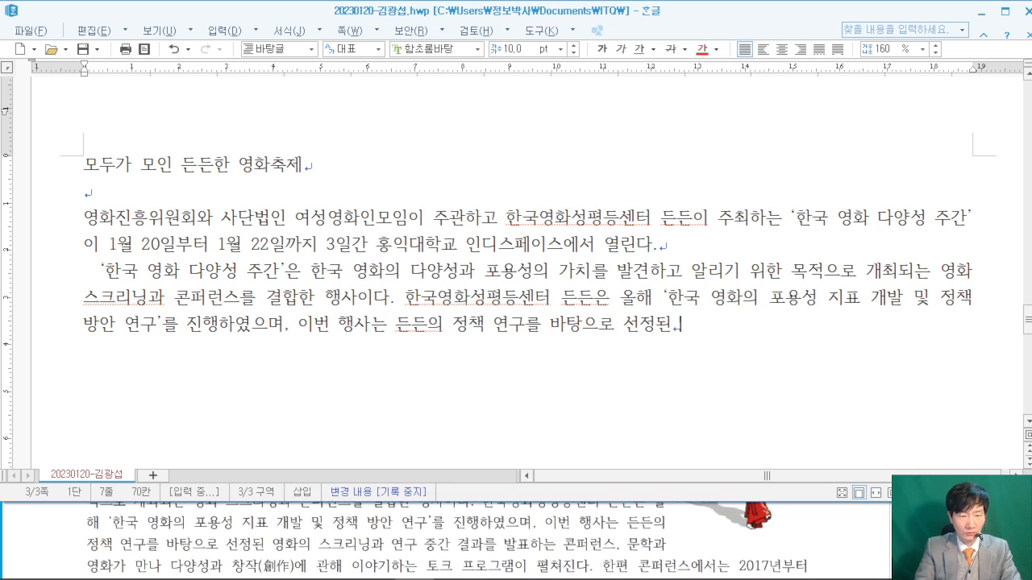
text( 영화의 스크리이)
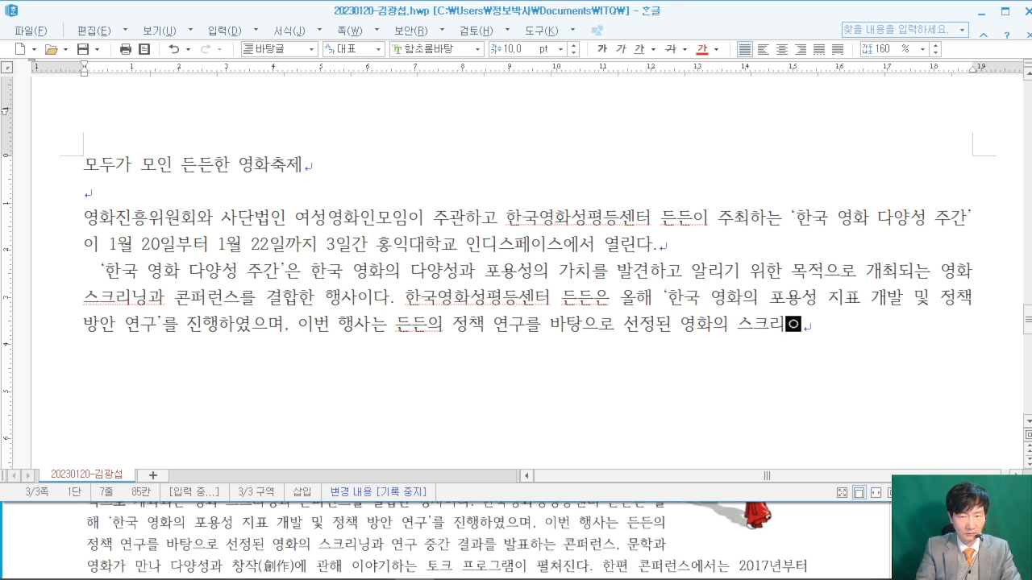
text(닝과 연구 )
text(중)
text(간 겨ㄹ과)
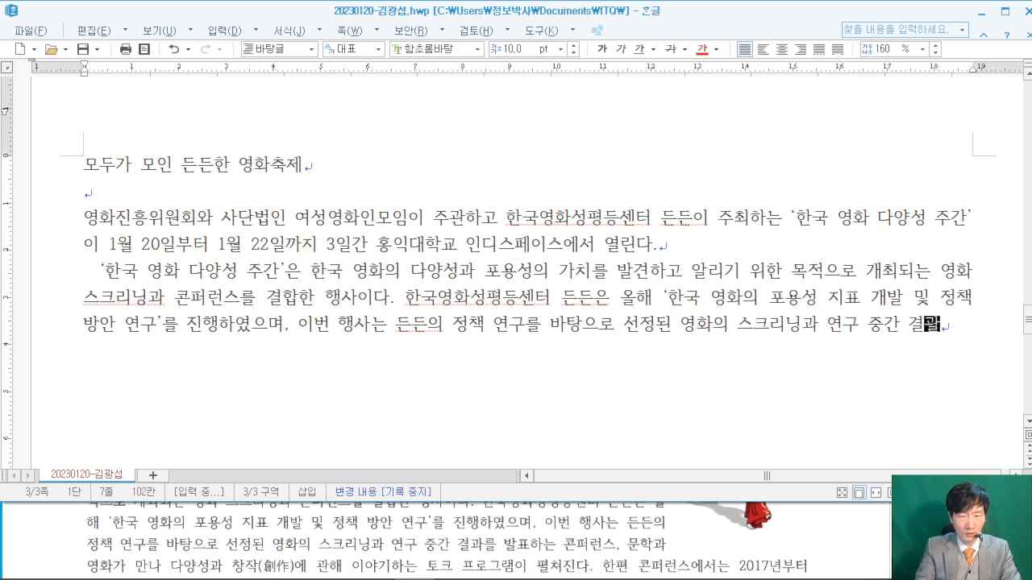
text(를 발표하는 )
text(콘퍼런스.)
text( 문학과 )
text(영화가 만나)
text( 다양성과 차)
text(작에 관)
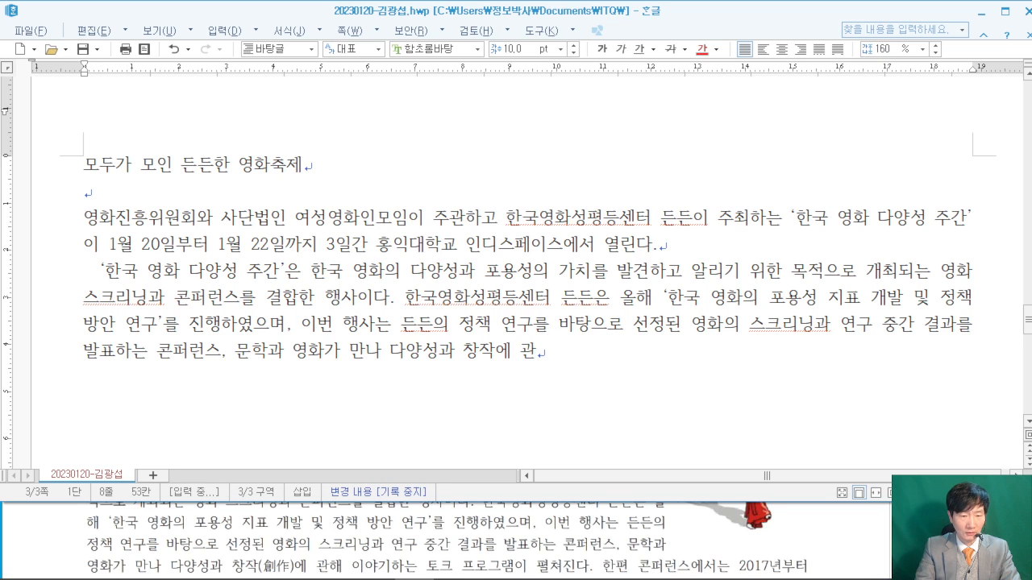
text(해 이양)
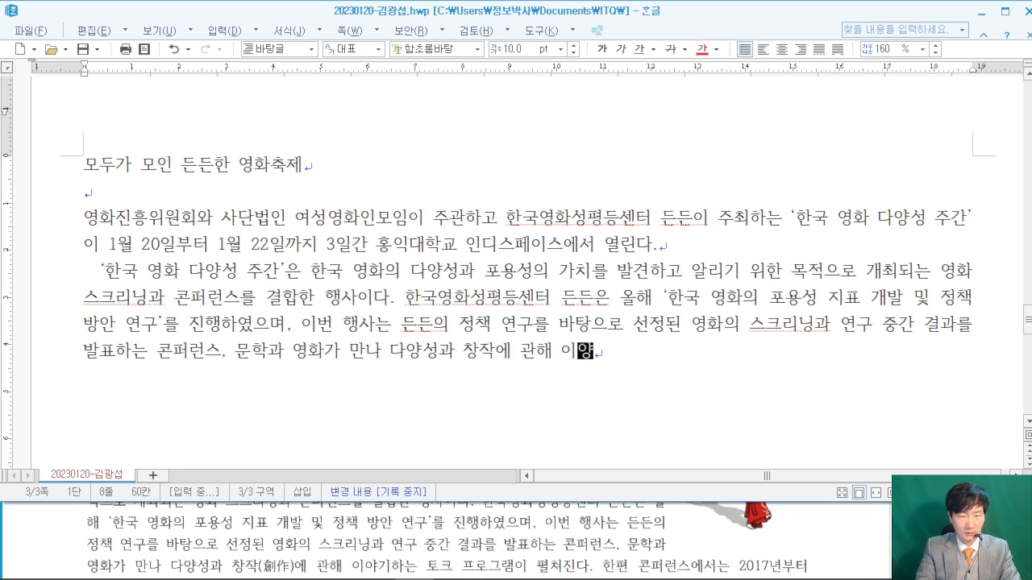
text(기하는 코)
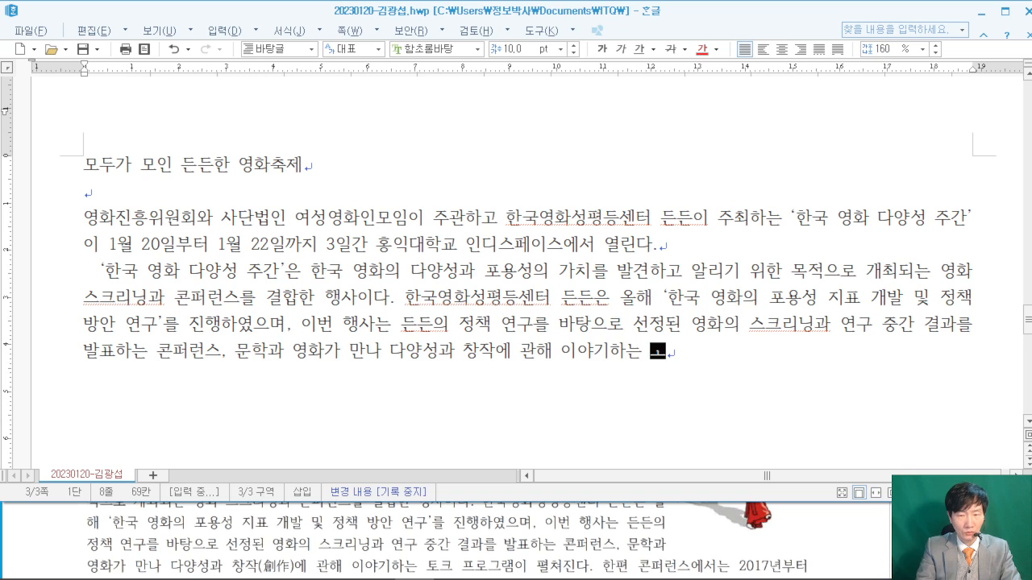
key(BackSpace)
text(토)
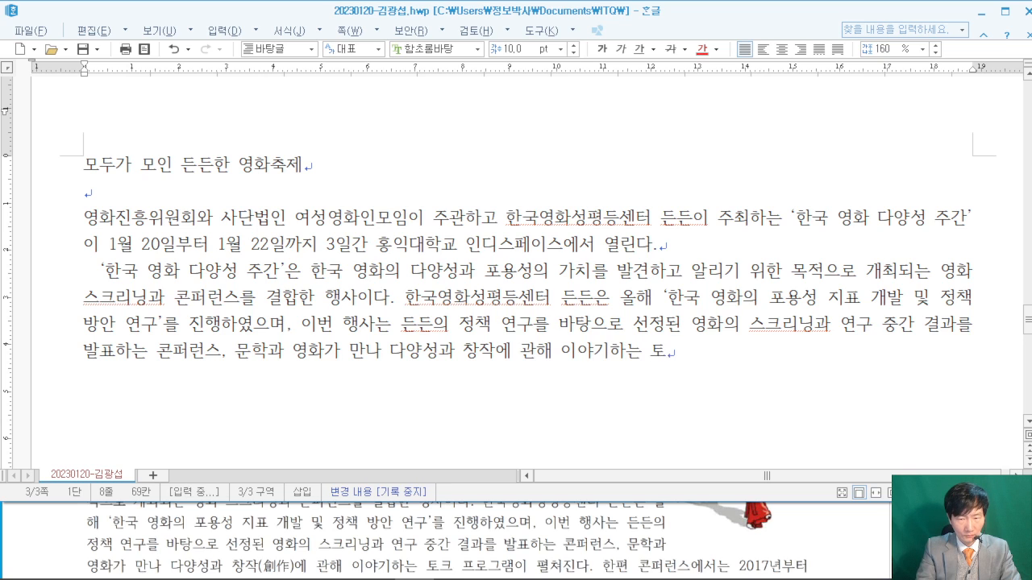
text(크 ㅍ로그램이)
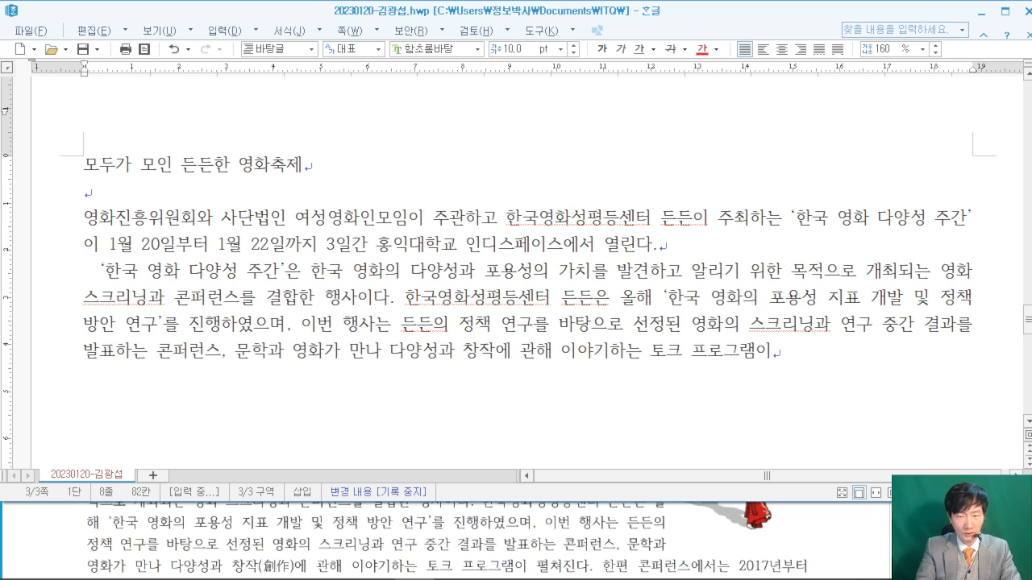
text( 펴쳐진다.)
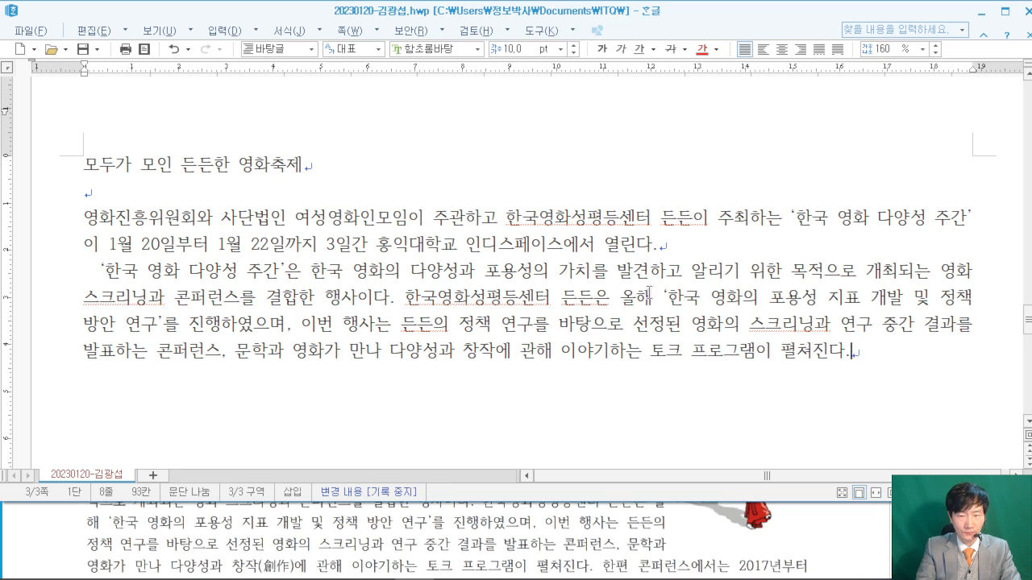
text( 한편 코)
text(퍼)
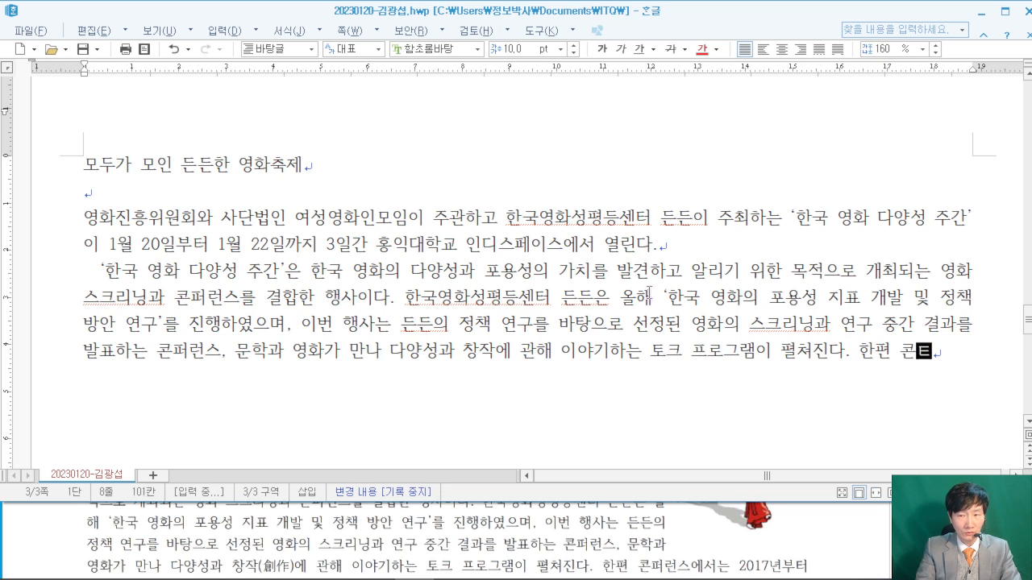
text(런스)
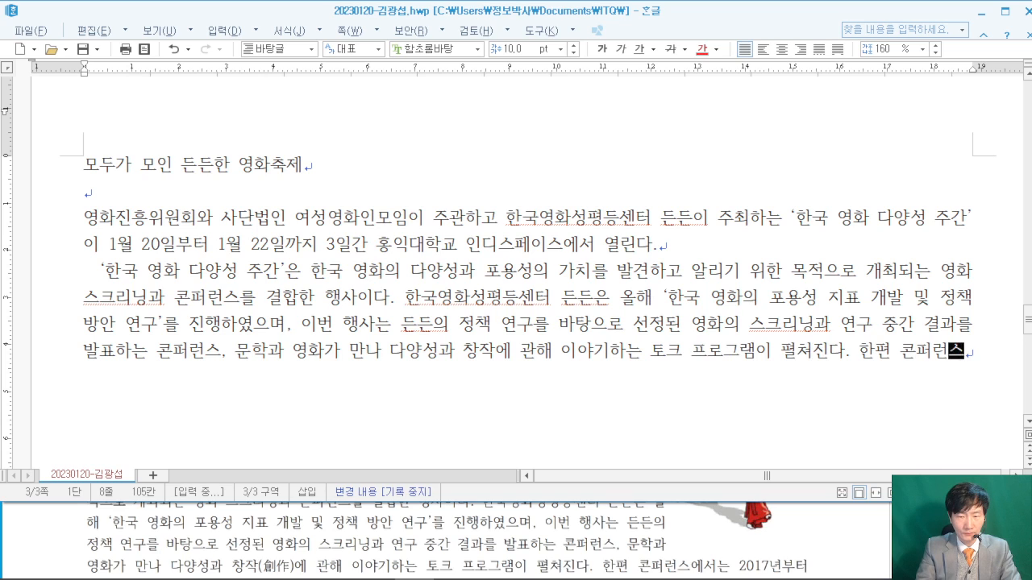
text(에서는 2017년부터)
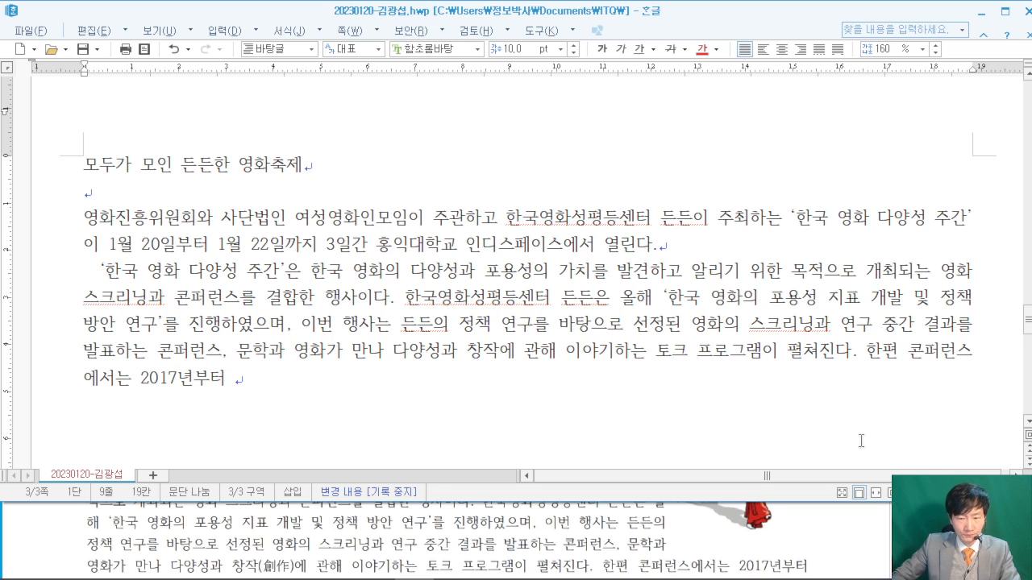
click(861, 548)
scroll(859, 551, down, 2)
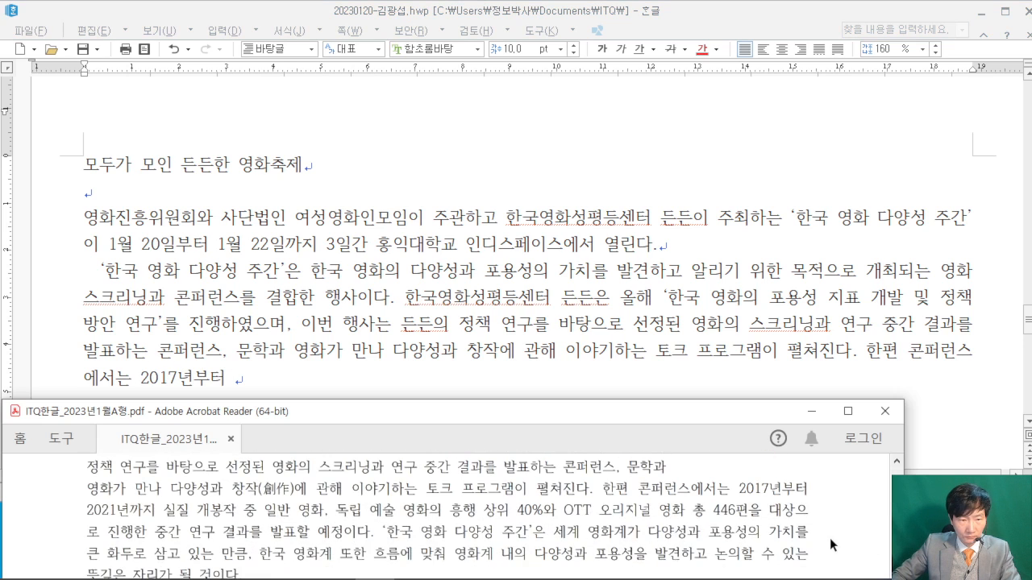
- Type '2021년까지 실질 개봉작 중 … 중간 연구 결과를 발표할 예정이다.' into the paragraph
click(350, 392)
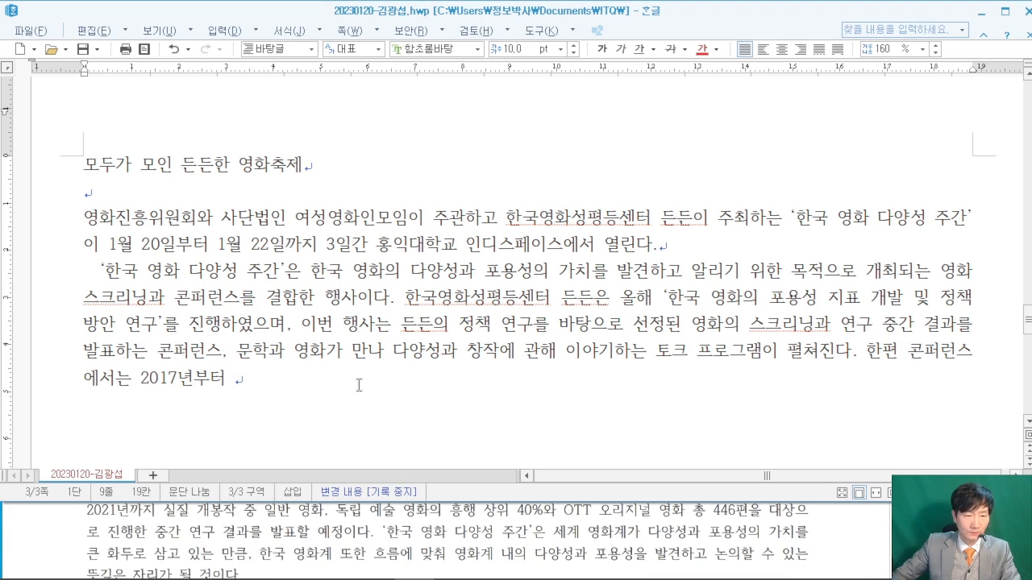
text(2021녀)
text(ㄴ까지 실질 )
text(개봉작 주)
text(ㅇ 일반 여)
text(ㅇ화, 도ㄱ립 ㅇㅖㅅㅜㄹ 영)
text(ㅎ)
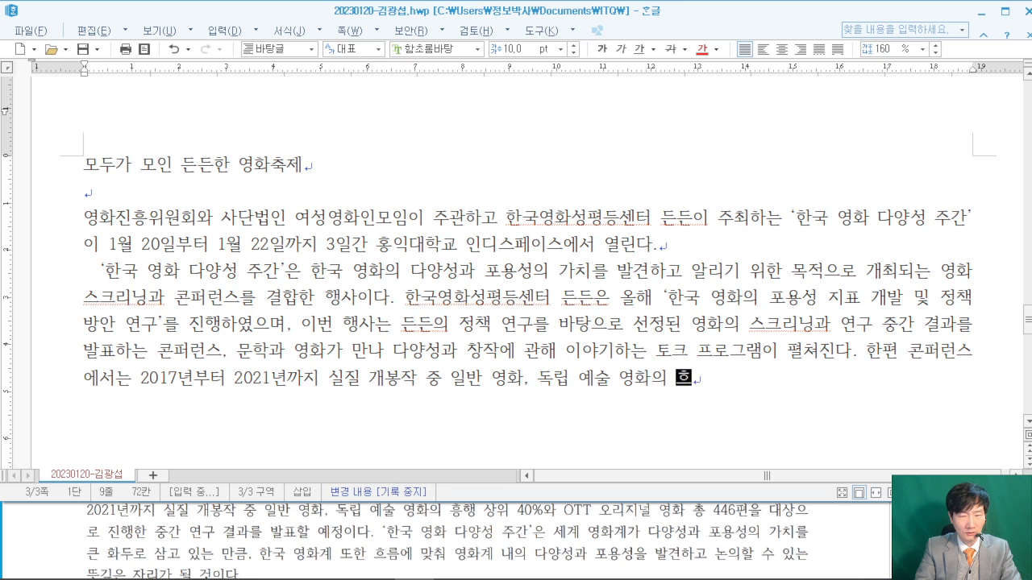
text(행 상위 )
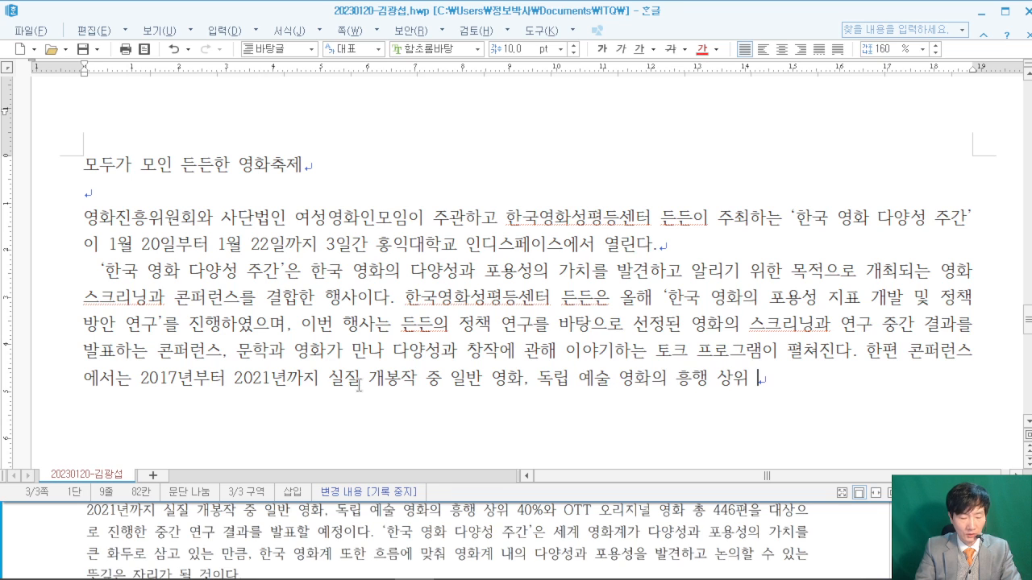
text(40%와 )
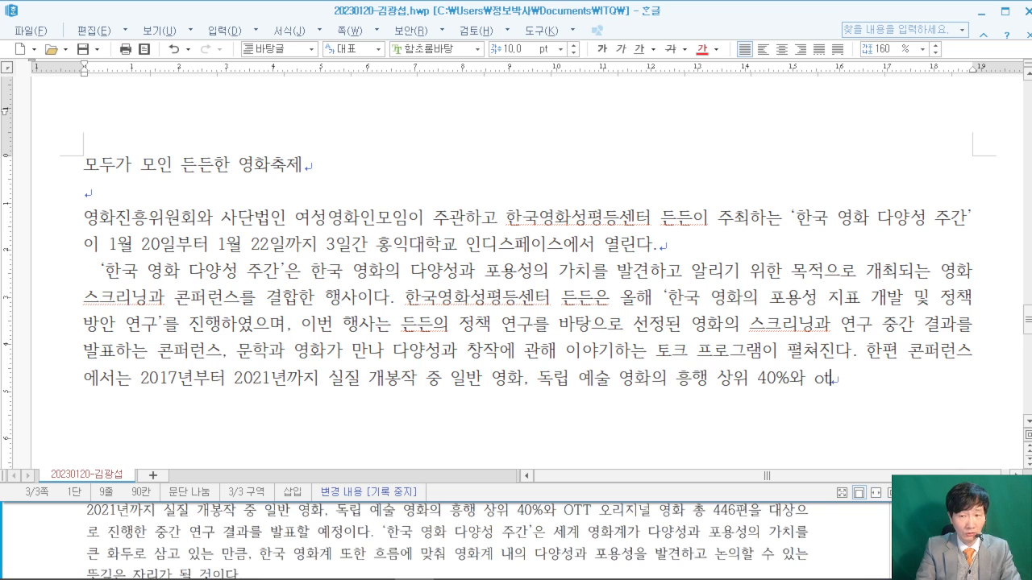
text(OTT 오리지널 )
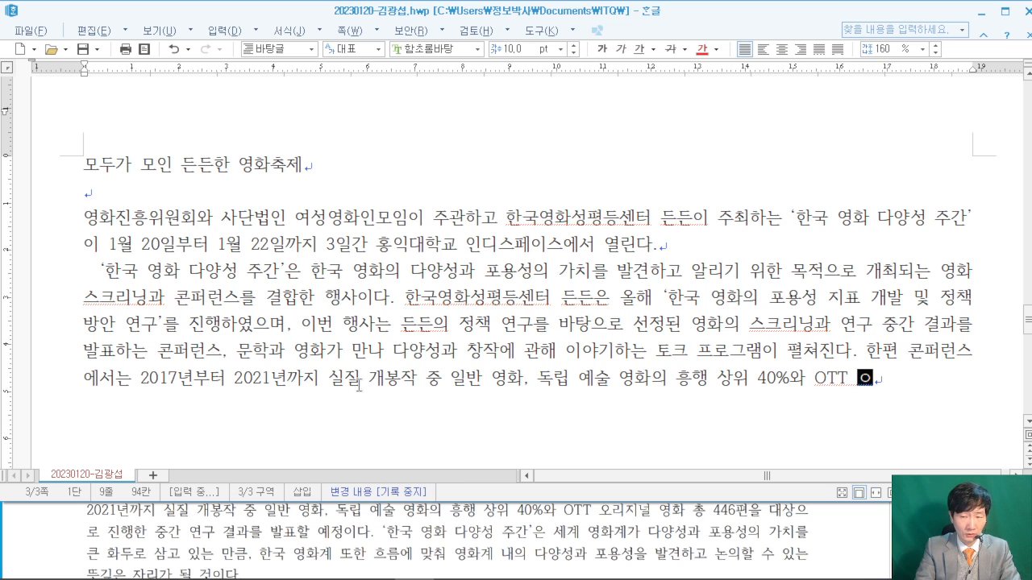
text(영화)
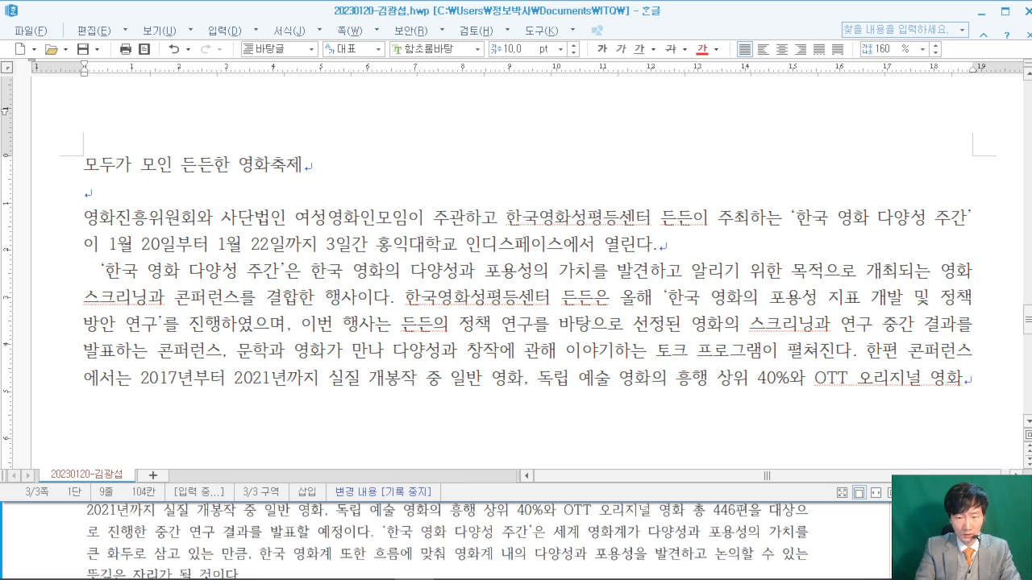
text( 총 446편을 대상으로 진행한 중)
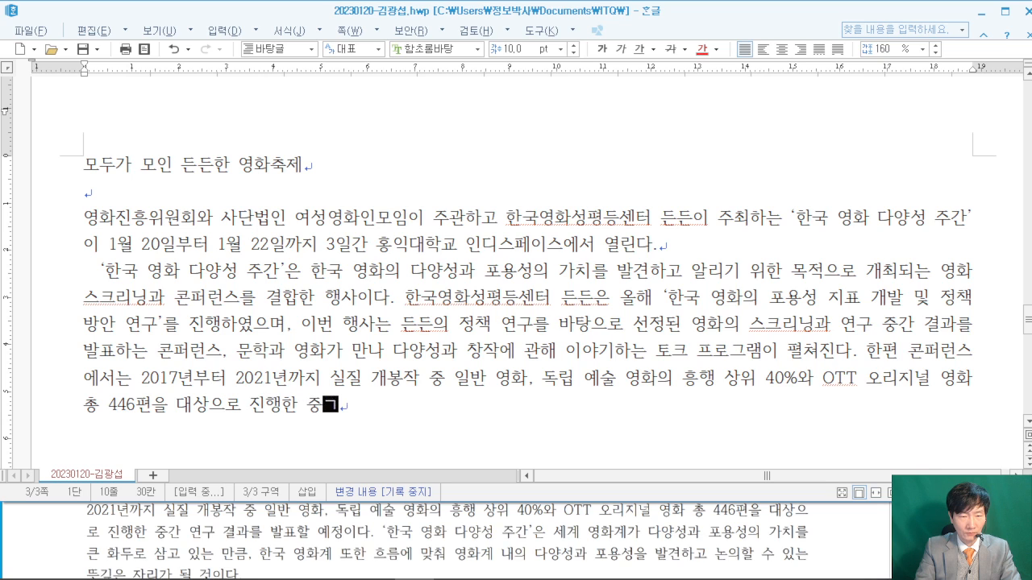
text(간 연구 겨)
text(과를 발표할 ㅇ)
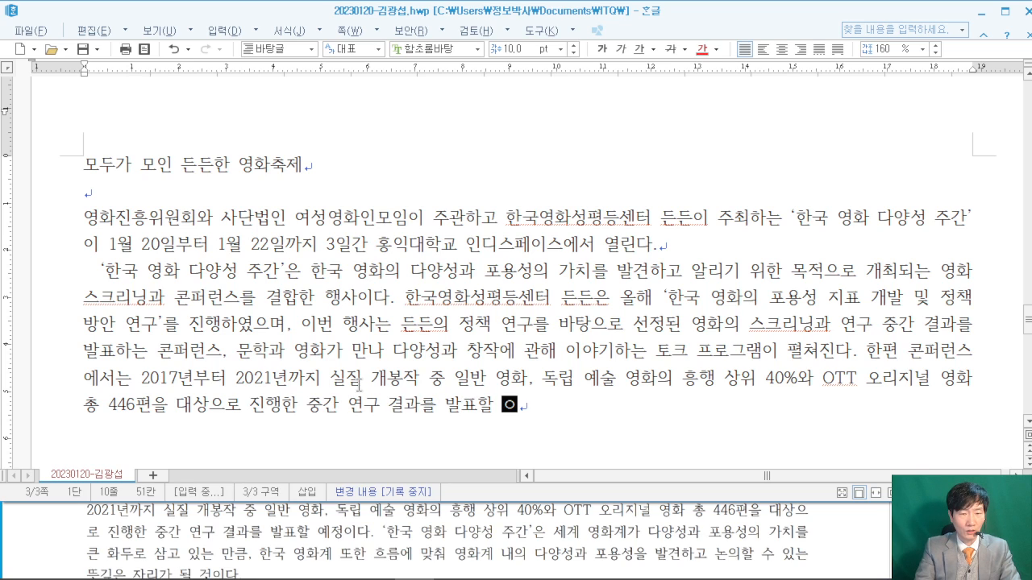
text(예정이다. )
text('한국 영화당)
text(양성)
- Add the closing sentence '한국 영화 다양성 주간'은 … 뜻깊은 자리가 될 것이다.', correcting typos
key(BackSpace)
key(BackSpace)
key(BackSpace)
text(다양ㅅ성 주간)
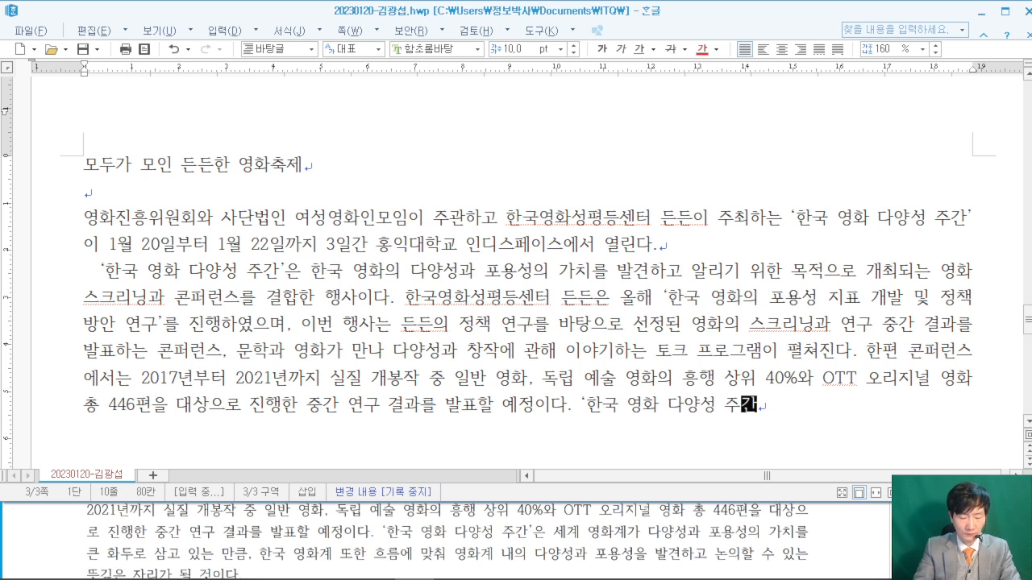
text('은 세)
text(계)
text( 영호)
text(계가 )
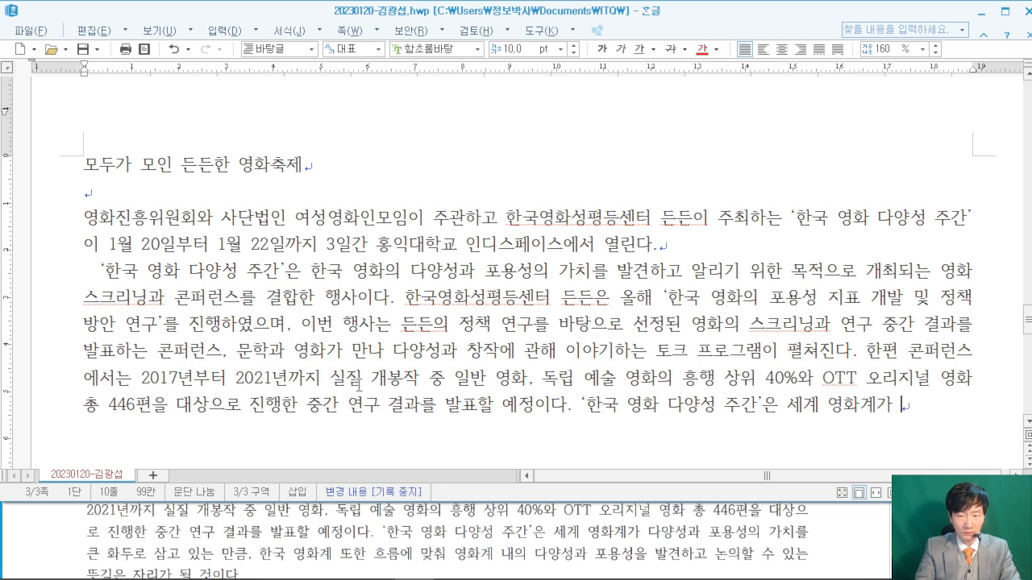
text(다양성과 포용)
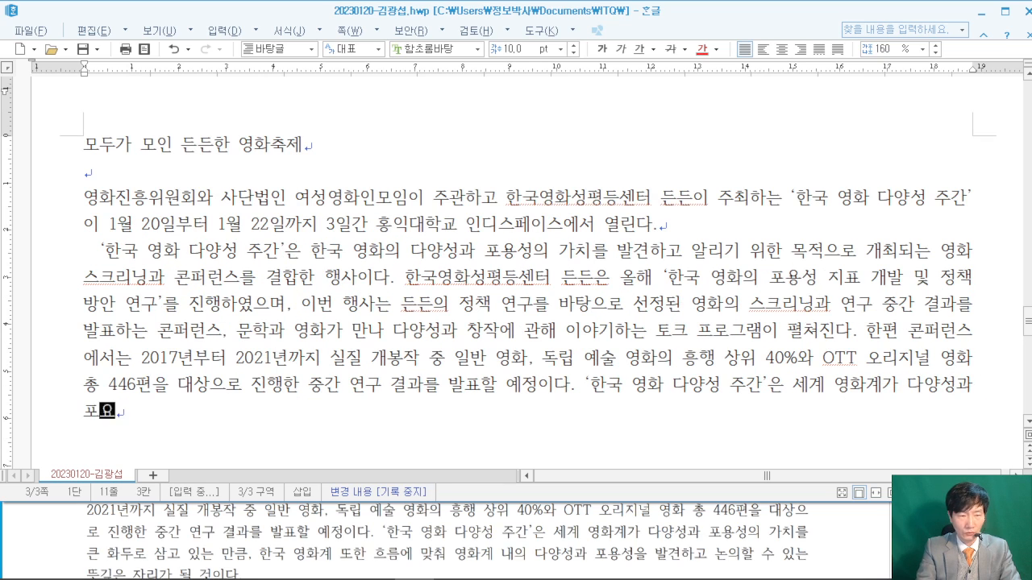
text(성의 갖치를 )
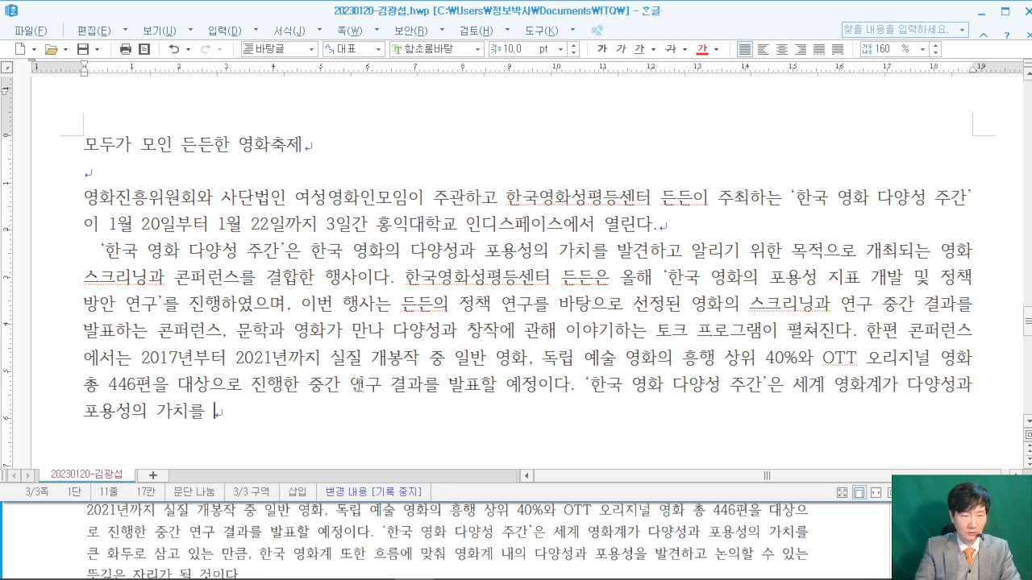
text(큰 화두로 삼고 있는 마)
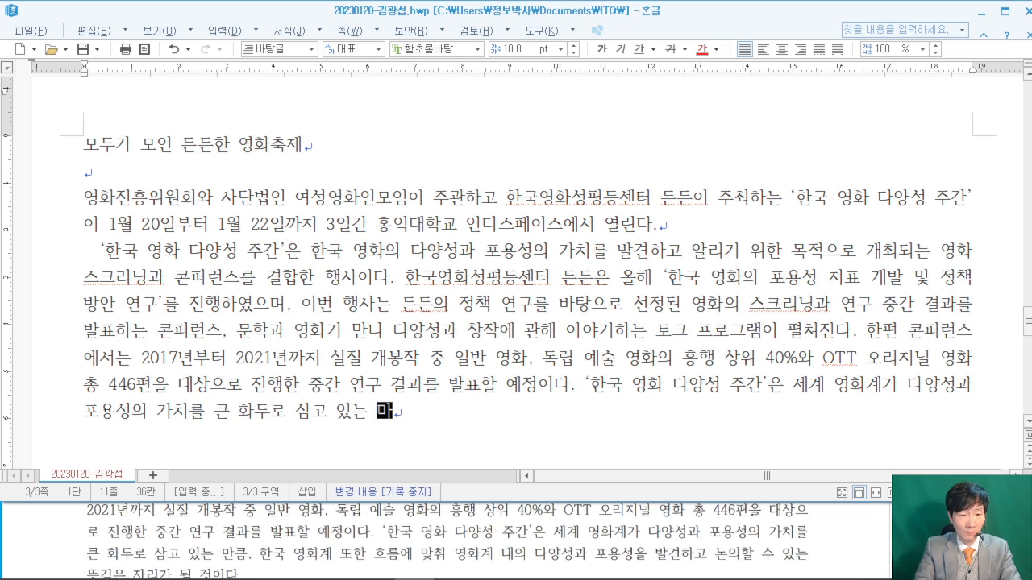
text(큼, )
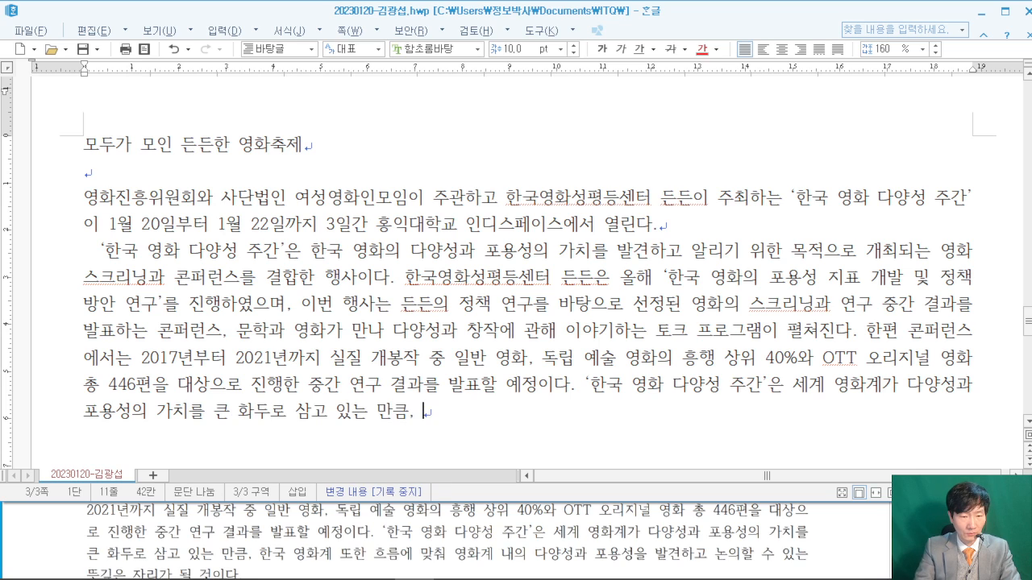
text(한국 영화)
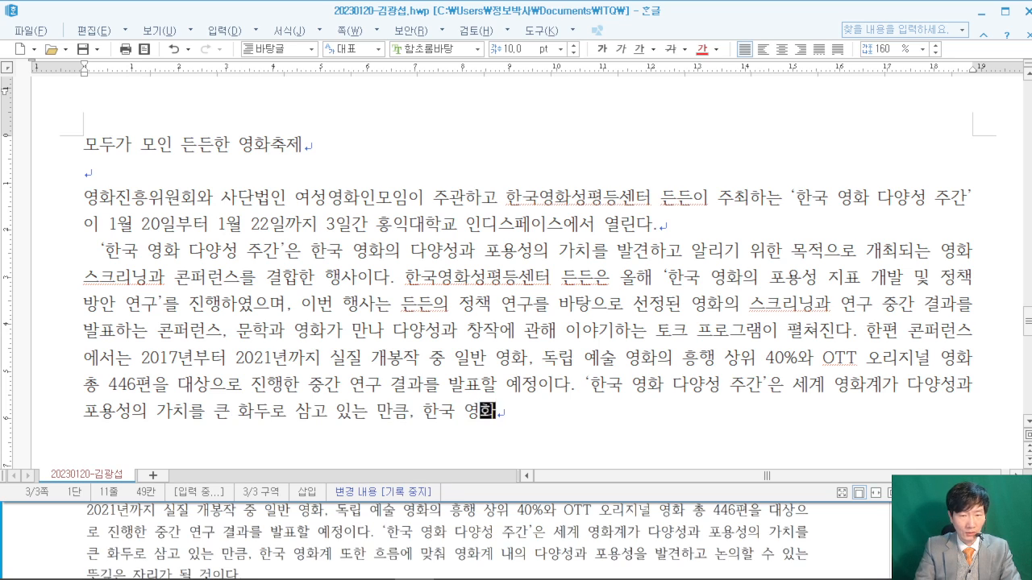
text(계 ㄷㅗ)
text(한)
key(BackSpace)
key(BackSpace)
text(ㄸㅗ한 흐름에 )
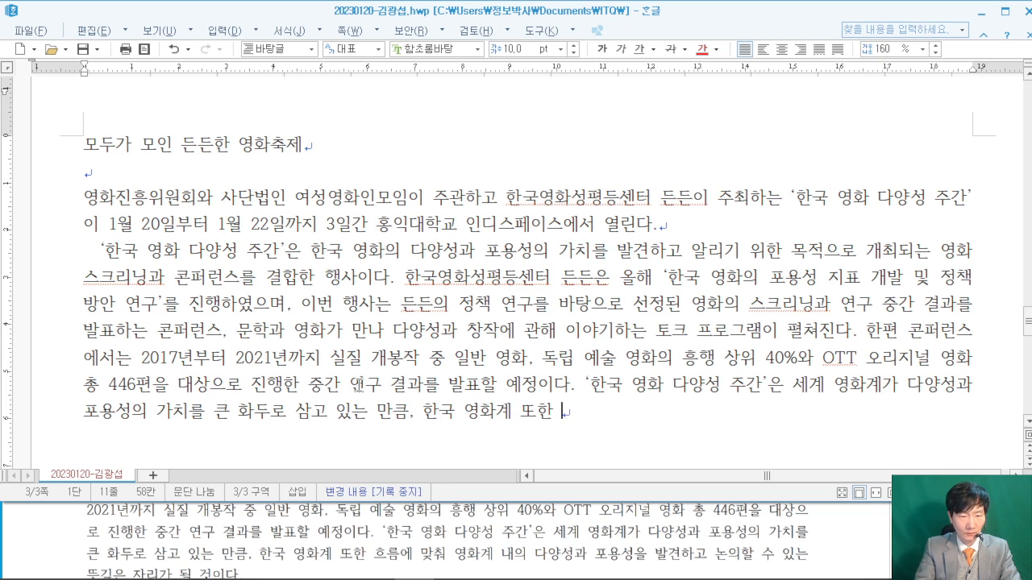
text(맞춰 영화계 )
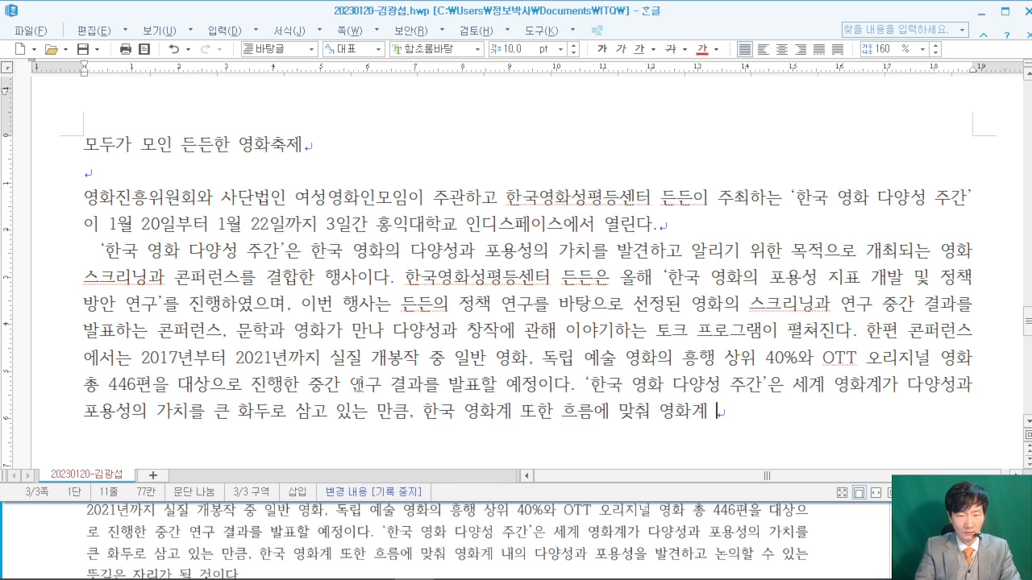
text(내으ㅣ 다양성과 ㅍ)
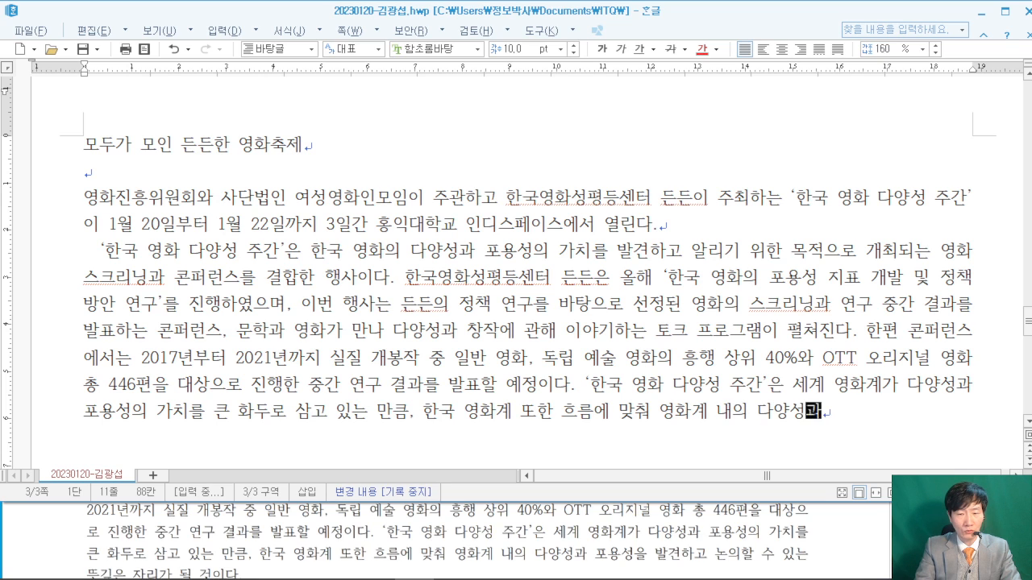
text(ㅗ용성을 바ㄹㄱㅕㄴ하고 논의할)
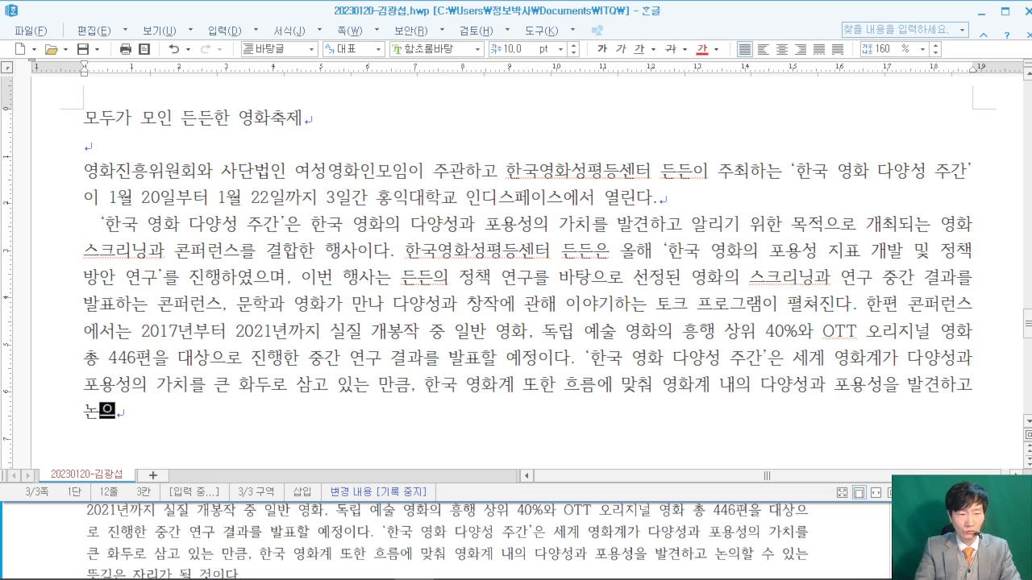
text( 수 있는 )
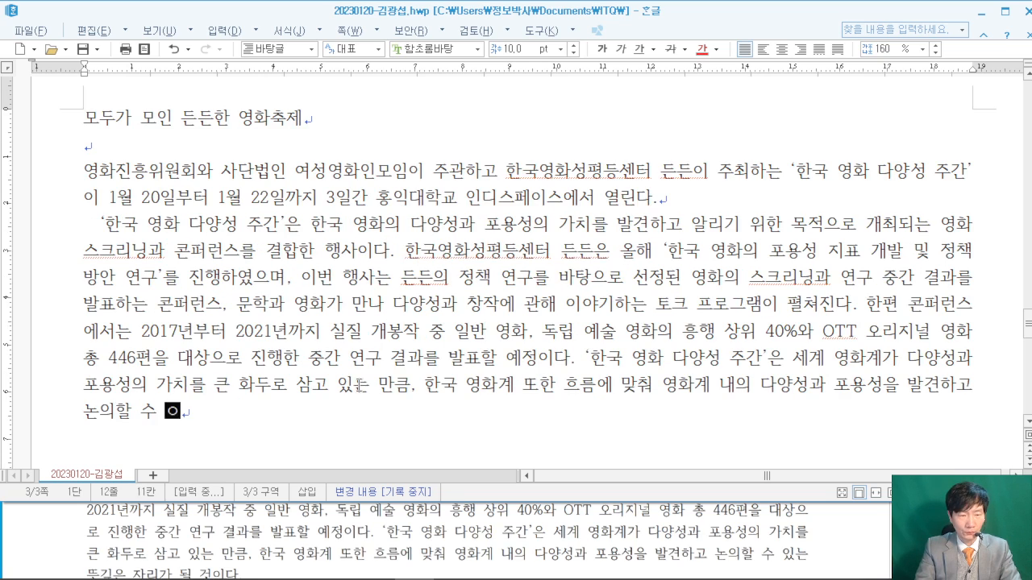
text(ㄸ스)
key(BackSpace)
key(BackSpace)
key(BackSpace)
text(ㄸㅡㅅ깊은 자리가)
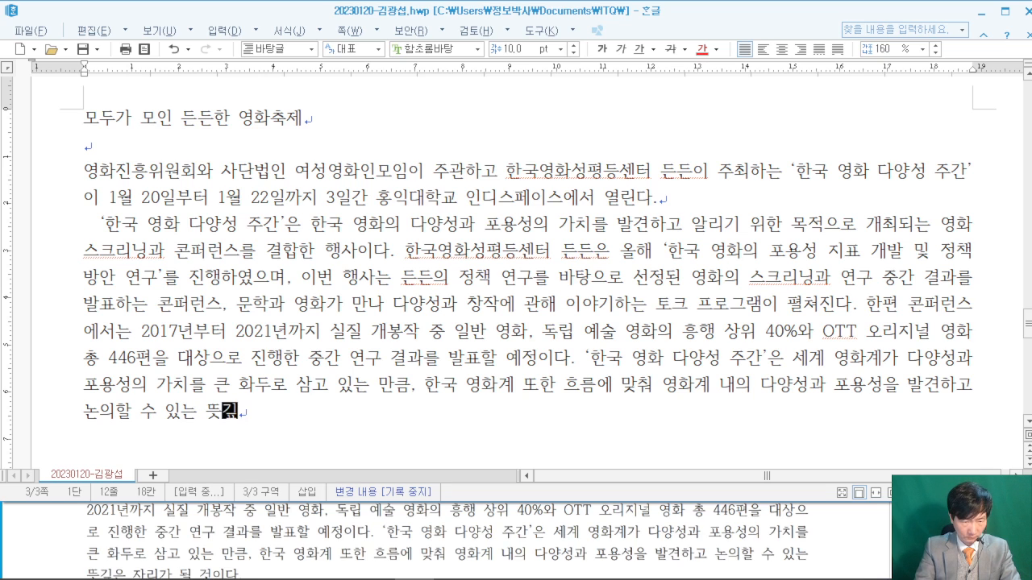
text( 될 것이다.)
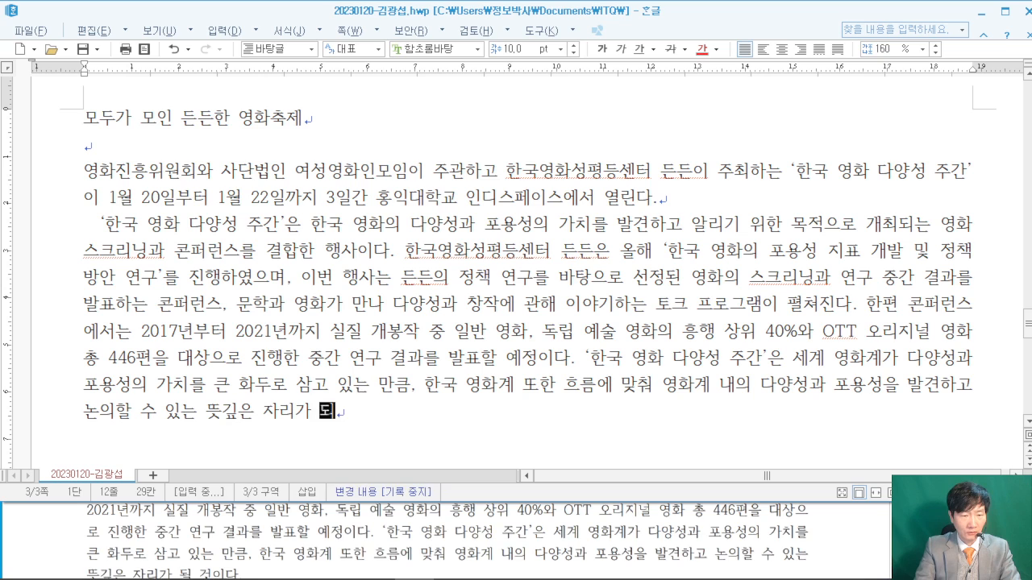
scroll(516, 323, down, 1)
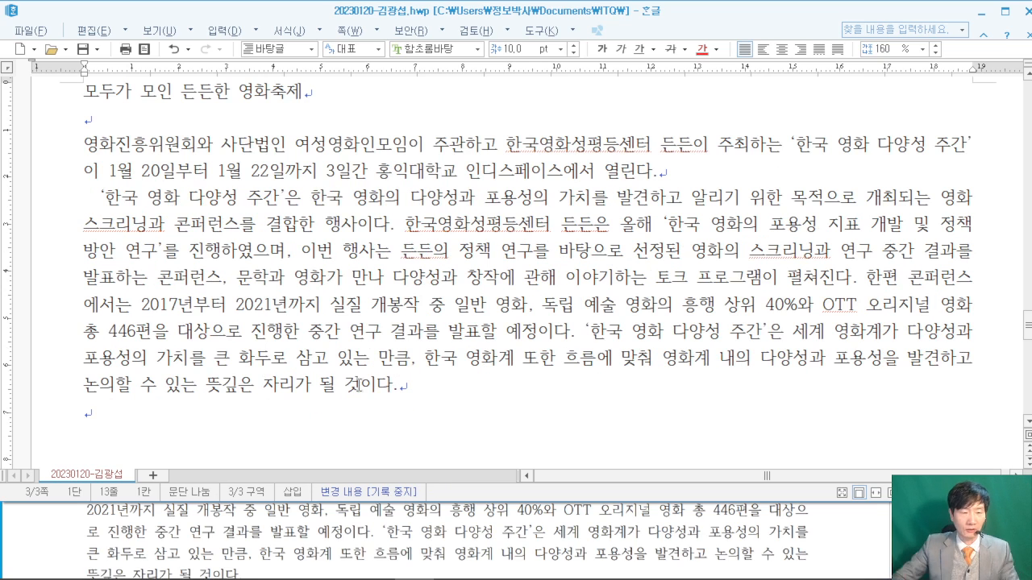
- On a new line below the festival paragraph, insert the ♣ symbol by converting ㅁ with the 한자 key
click(858, 525)
scroll(858, 526, down, 5)
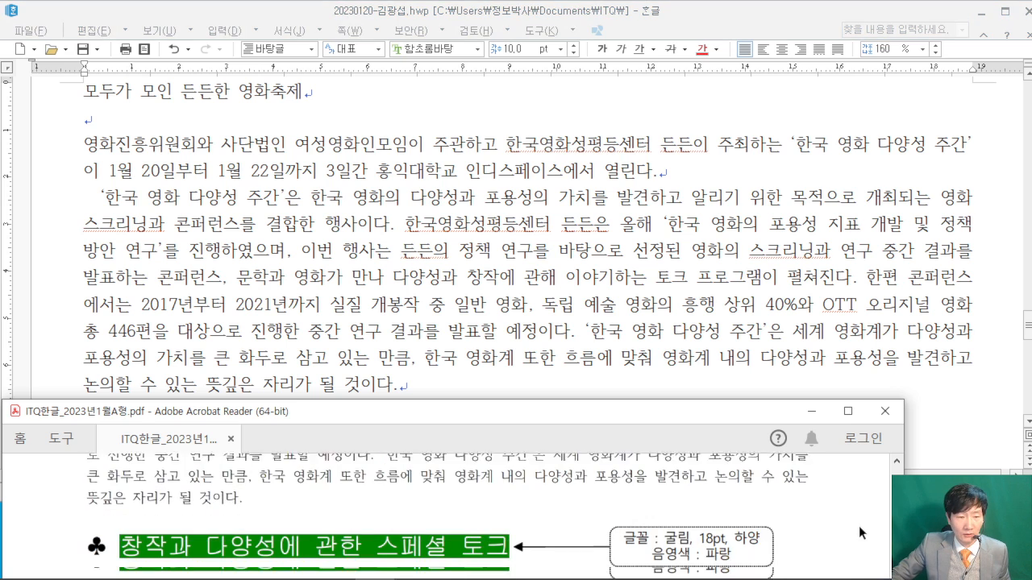
scroll(858, 525, up, 2)
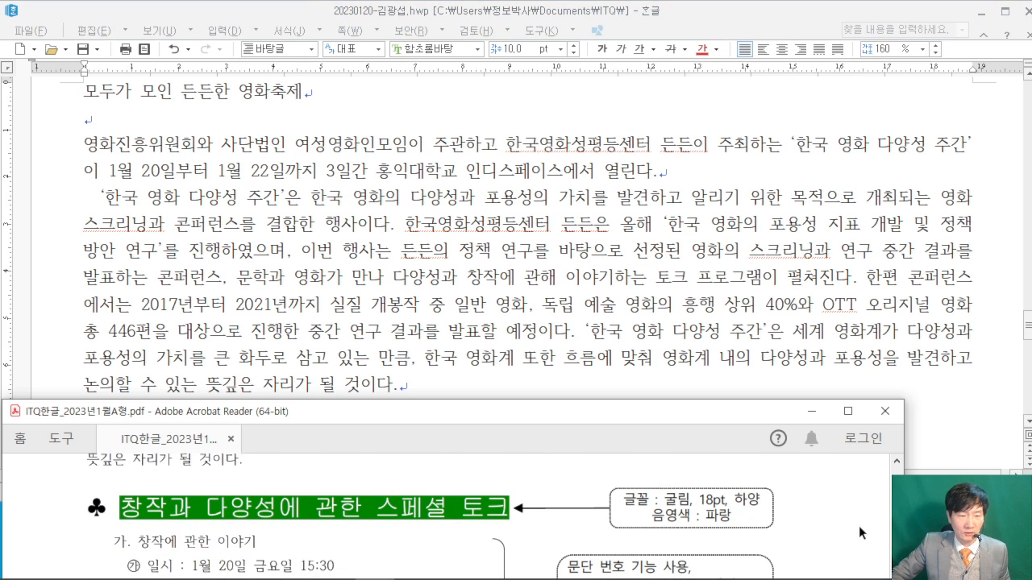
click(265, 401)
click(265, 401)
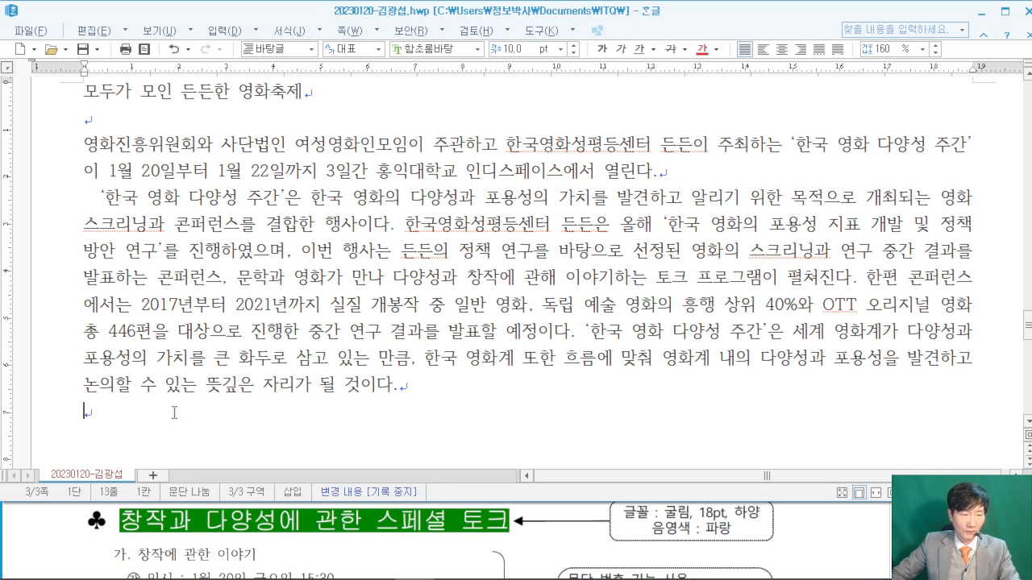
key(Return)
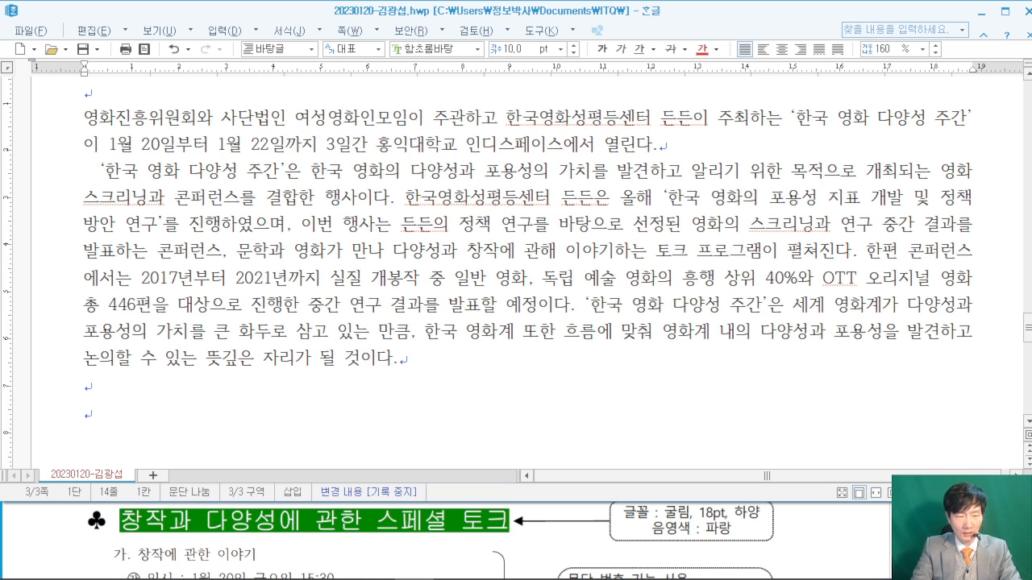
text(ㅁ)
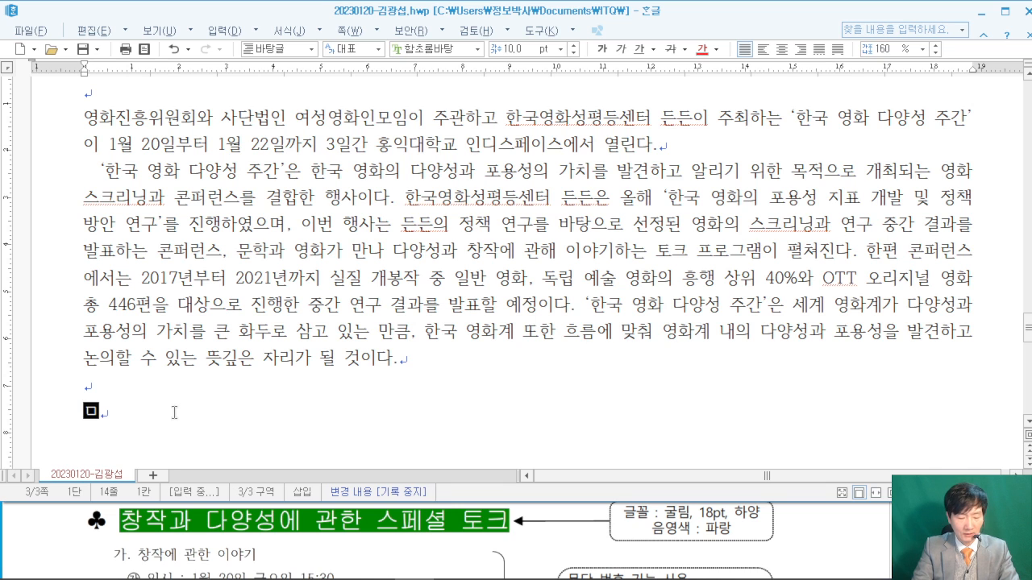
key(Hangul_Hanja)
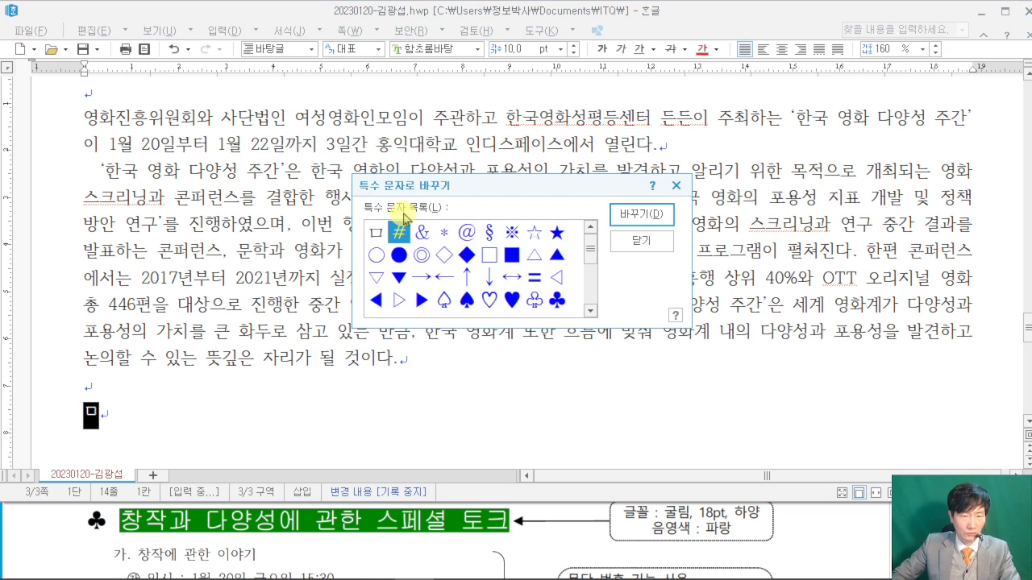
click(554, 301)
click(640, 215)
- Type the heading text 창작과 다양성에 관한 스페셜 토크 after ♣ and start a new line
text(차ㅇ작)
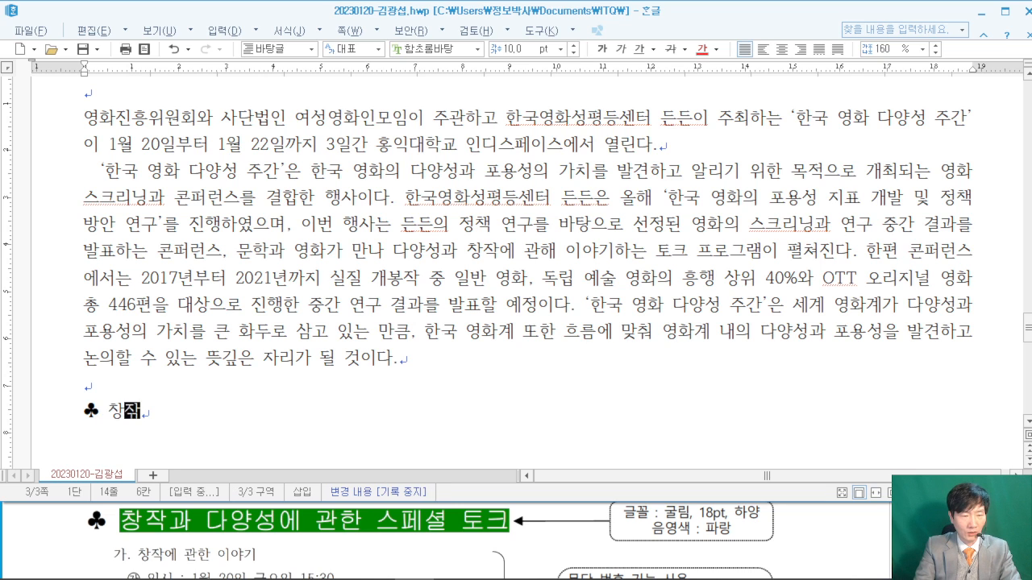
text(과 다양성에 관한 스페셜 코)
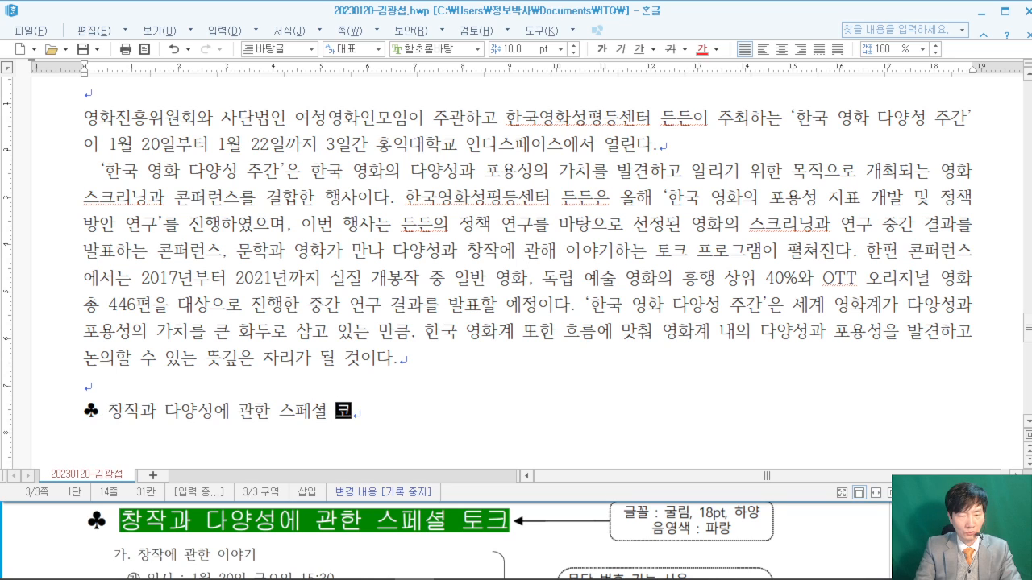
text(ㅗ)
key(BackSpace)
key(BackSpace)
text(토크)
key(Return)
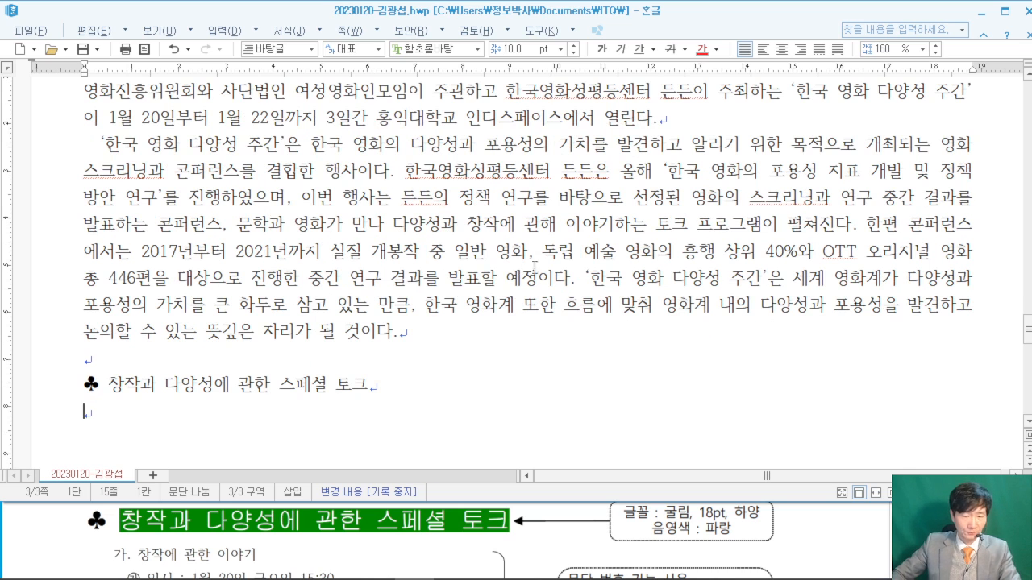
click(832, 525)
scroll(832, 526, down, 1)
scroll(833, 526, down, 1)
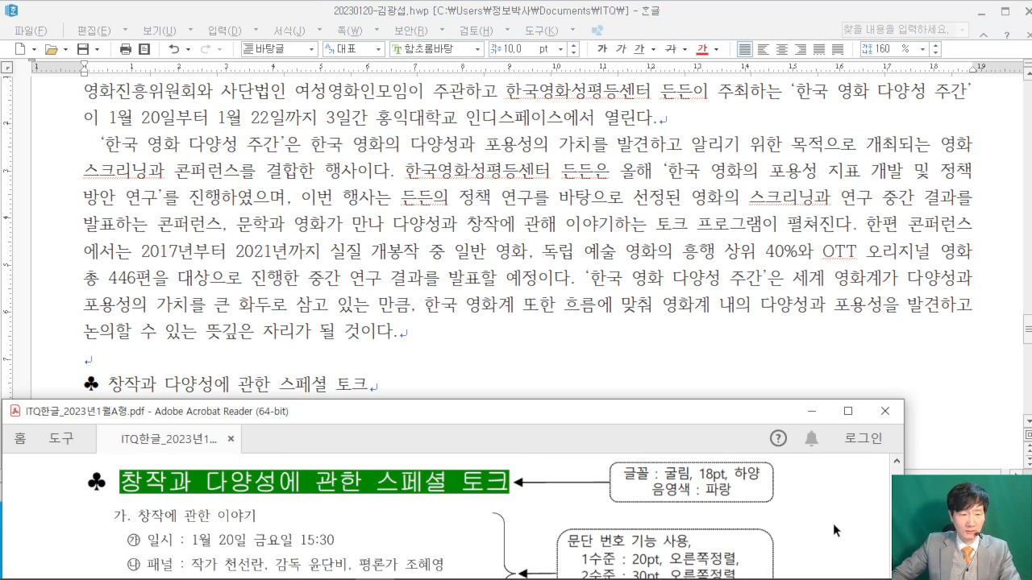
scroll(654, 542, down, 1)
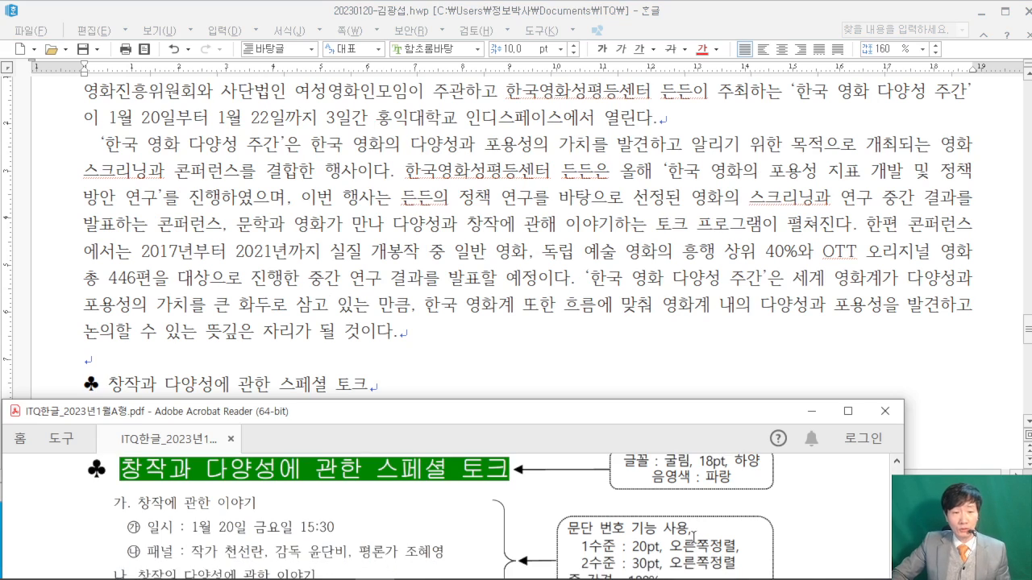
scroll(171, 524, down, 1)
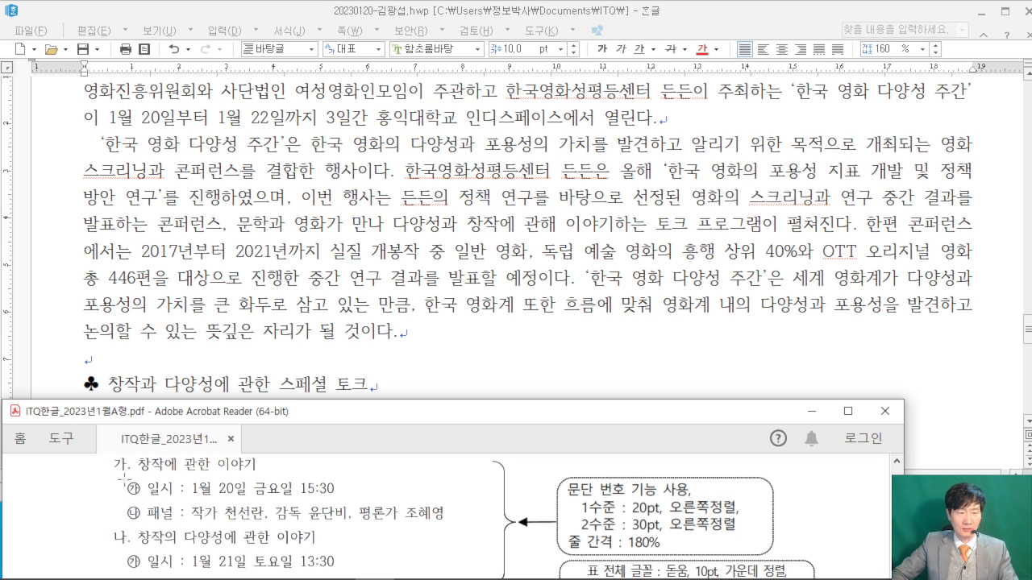
scroll(209, 539, up, 1)
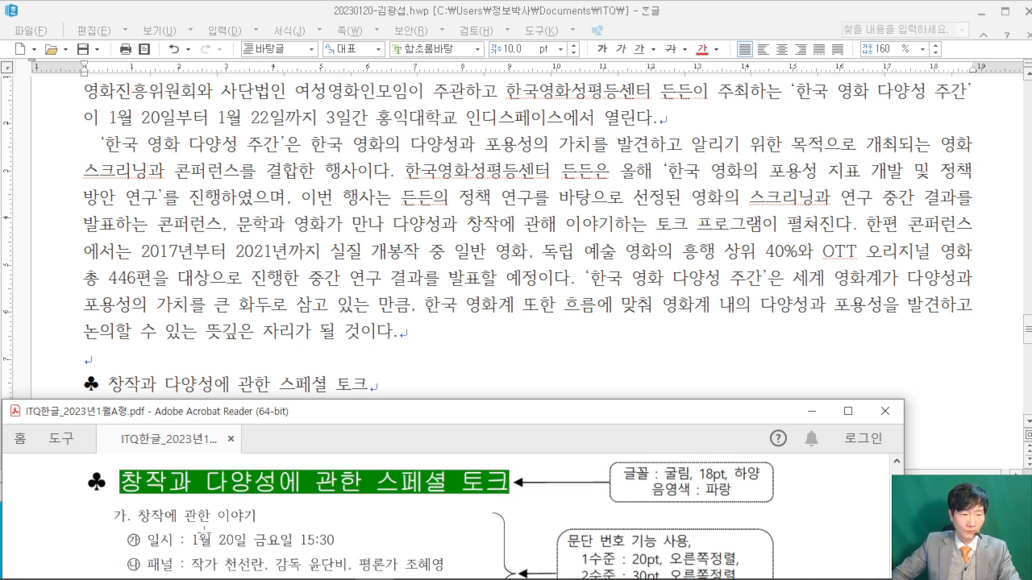
- Type the first session '창작에 관한 이야기' with date 1월 20일 금요일 15:30 and its panel line
scroll(177, 484, up, 1)
click(174, 393)
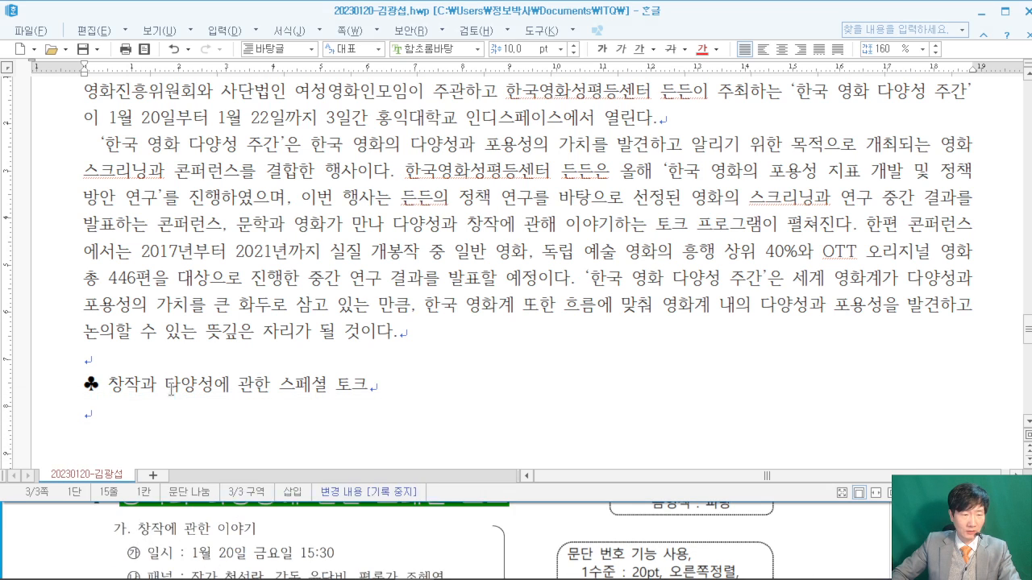
text(창작에 )
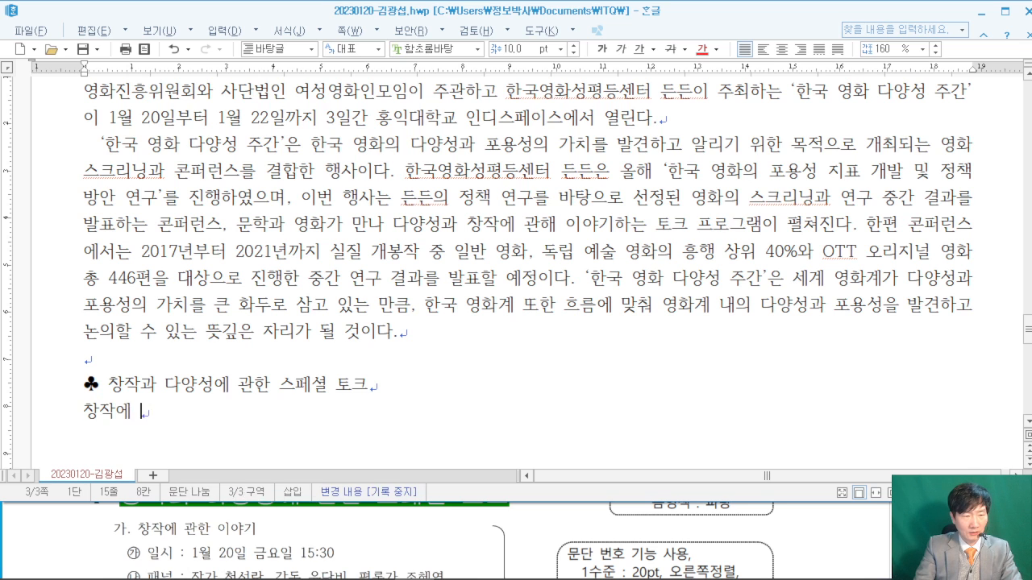
text(관한 이야기)
key(Return)
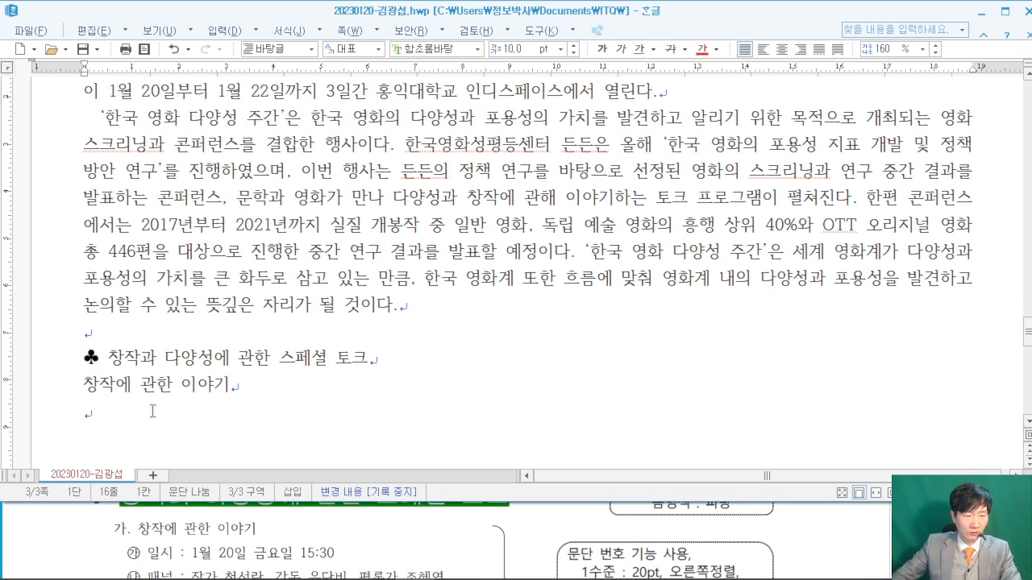
click(805, 538)
scroll(805, 538, down, 2)
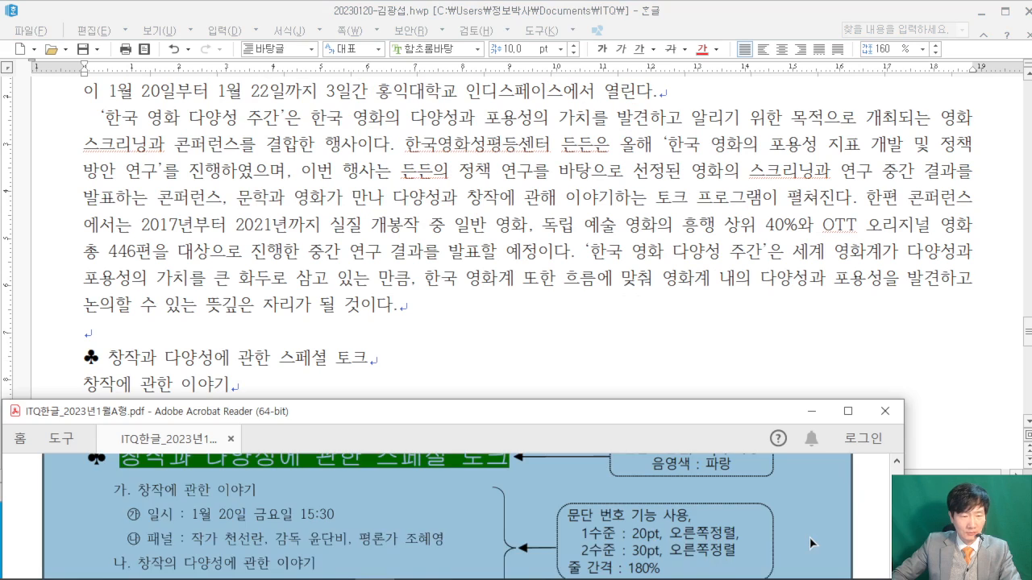
click(149, 412)
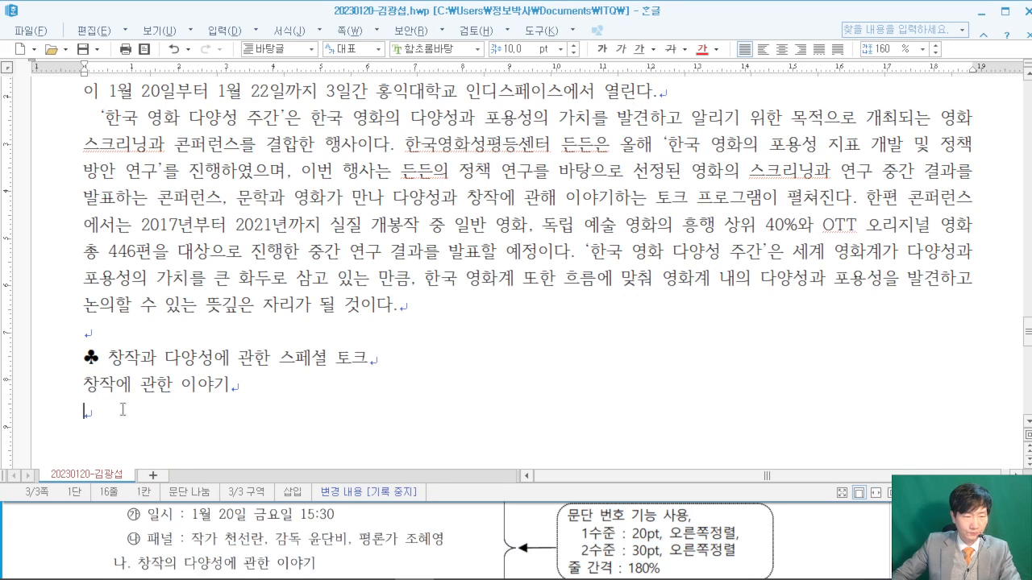
text(일시 : 1월 20일 금요일 15:30)
key(Return)
text(래)
text(널 )
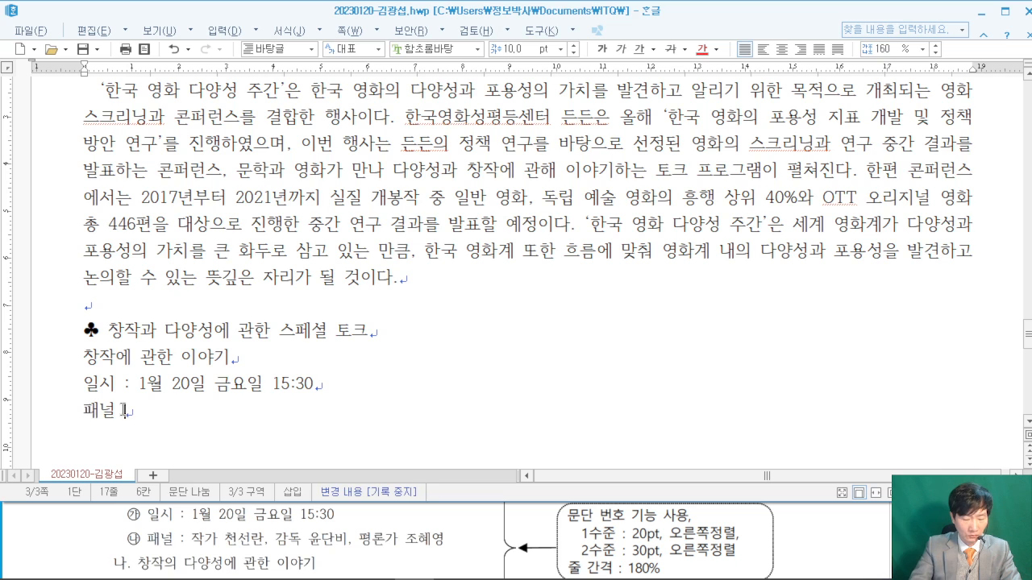
text(: 작가 천선ㄹ)
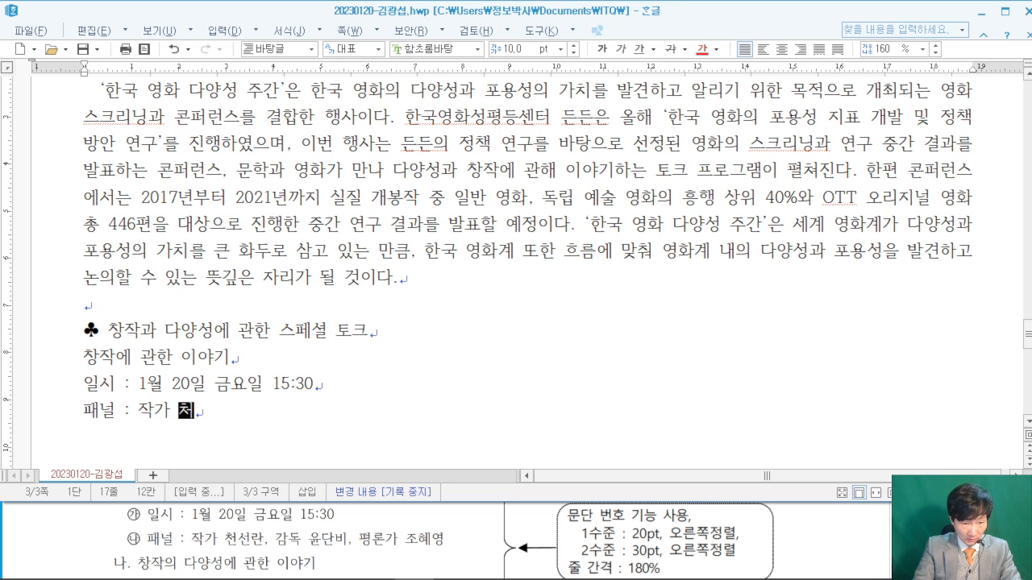
text(, 감ㄷ)
text( 윤단비, 평)
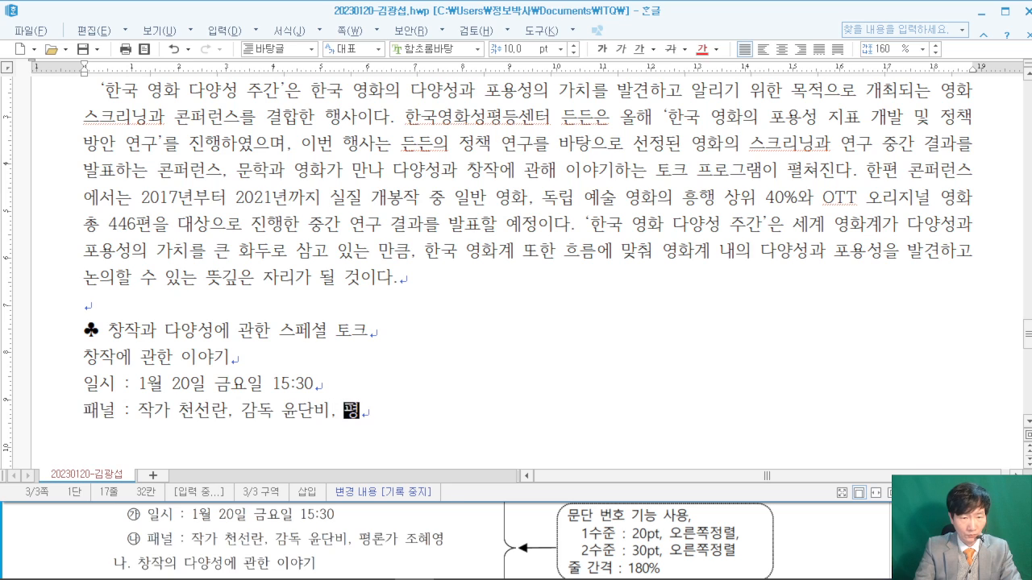
text(론가 조혜영)
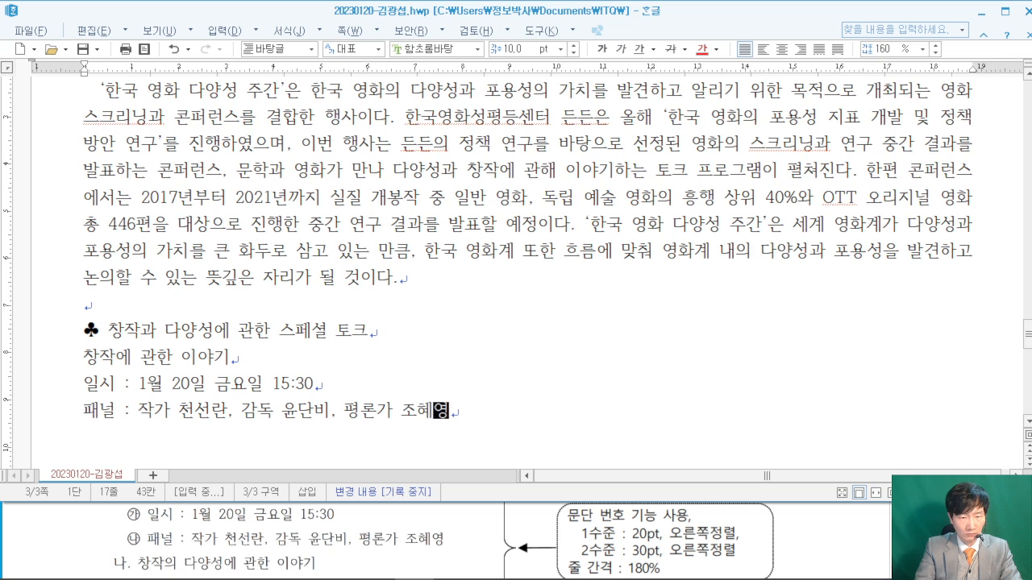
key(Return)
- Add the second session '창작의 다양성에 관한 이야기' with 1월 21일 토요일 13:30, its panel line, and a blank line
text(창작 의 다양성)
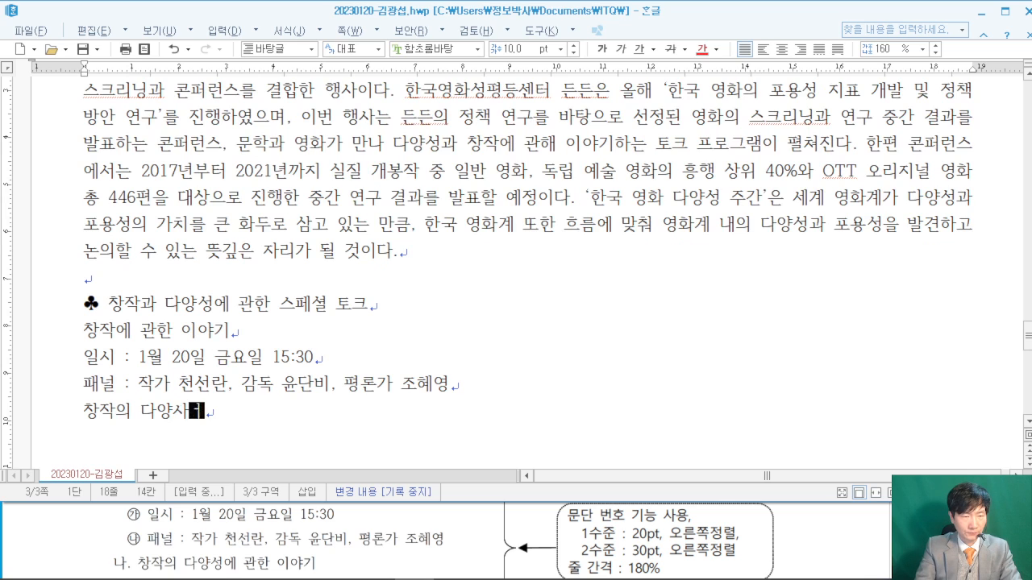
text(에 관한 이야기)
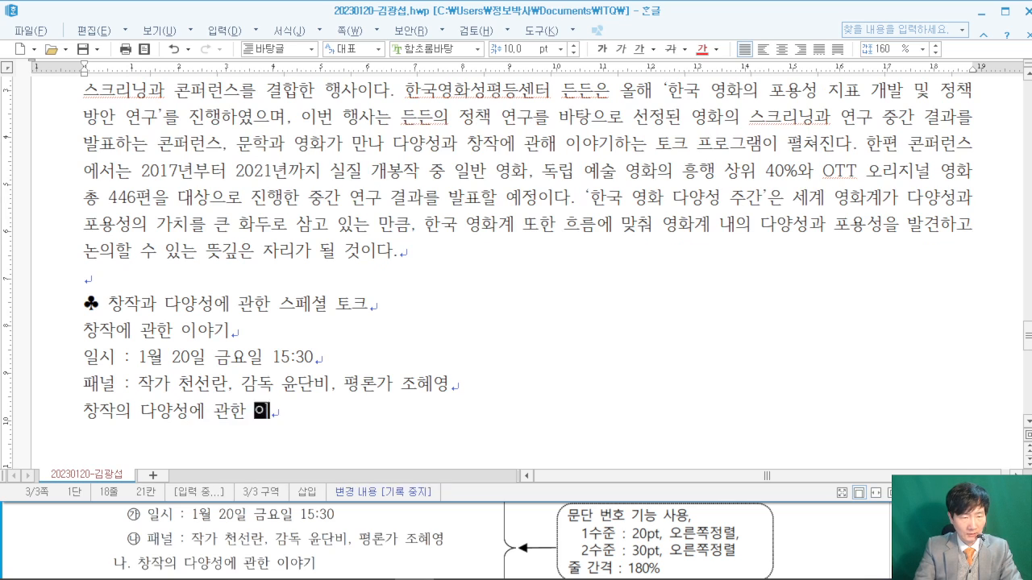
key(Return)
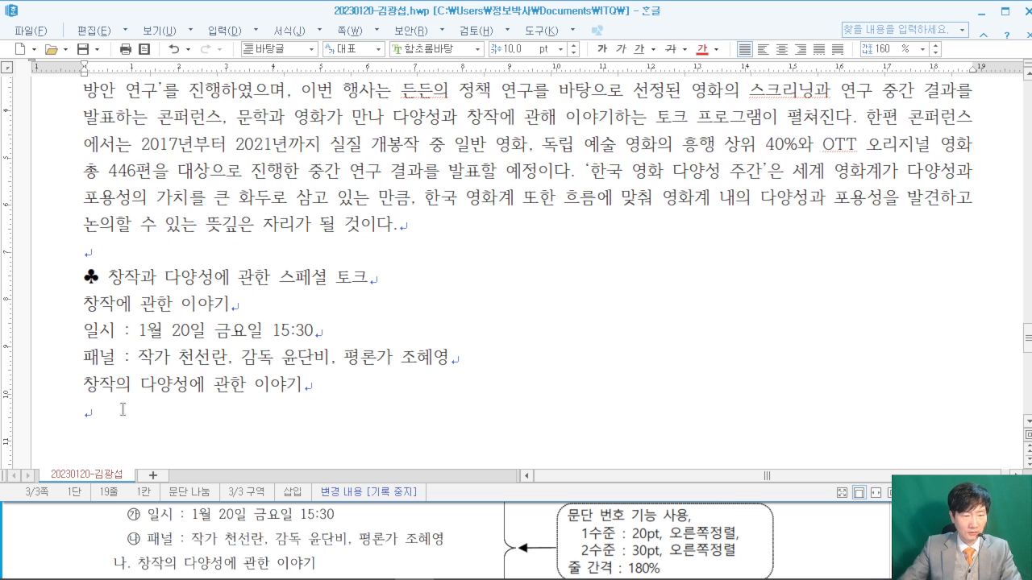
click(848, 535)
scroll(848, 535, down, 2)
click(451, 322)
click(161, 425)
text(일시)
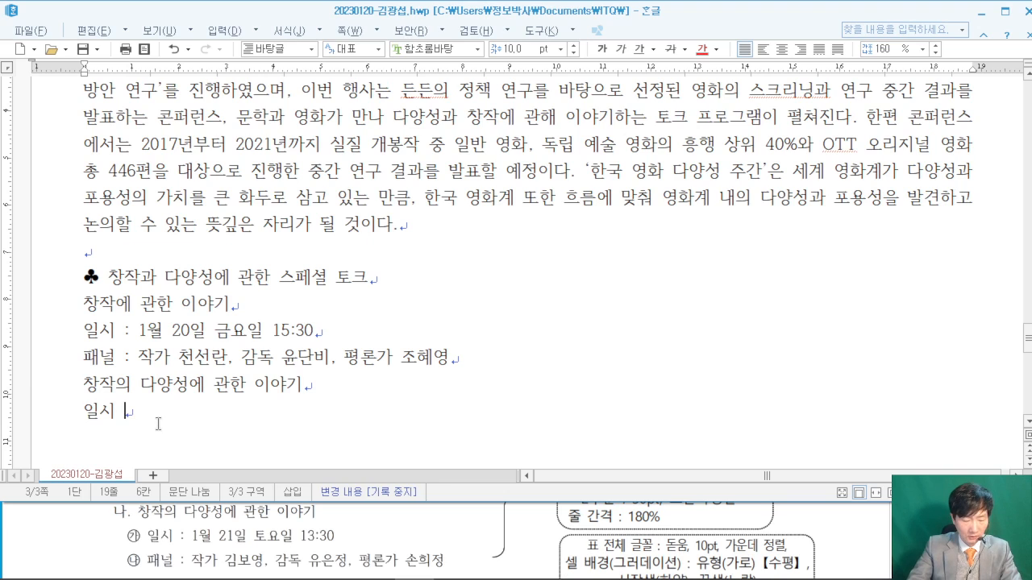
text( : 1월 21일 토요일 1)
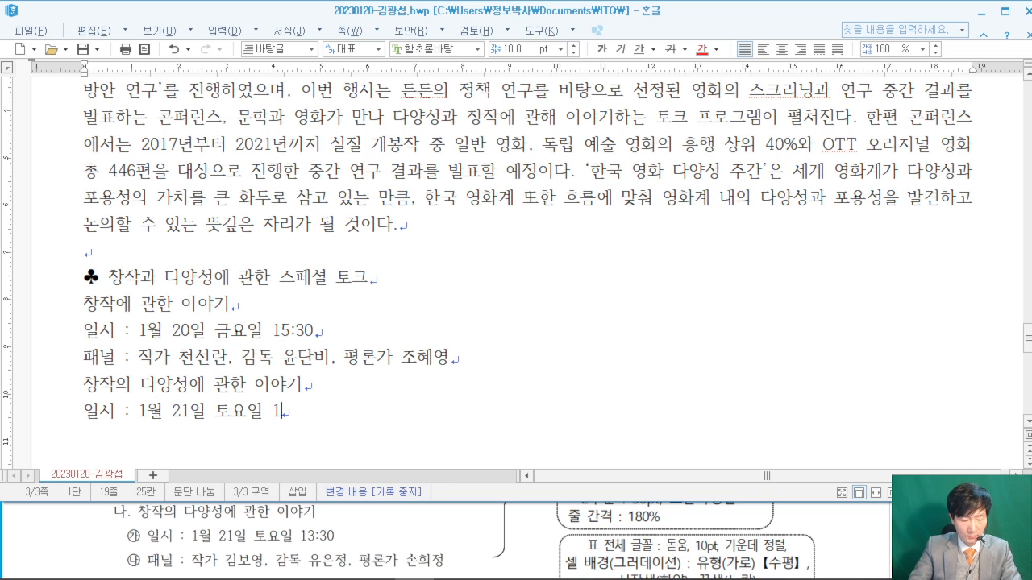
text(3:30)
key(Return)
text(패널 : 작)
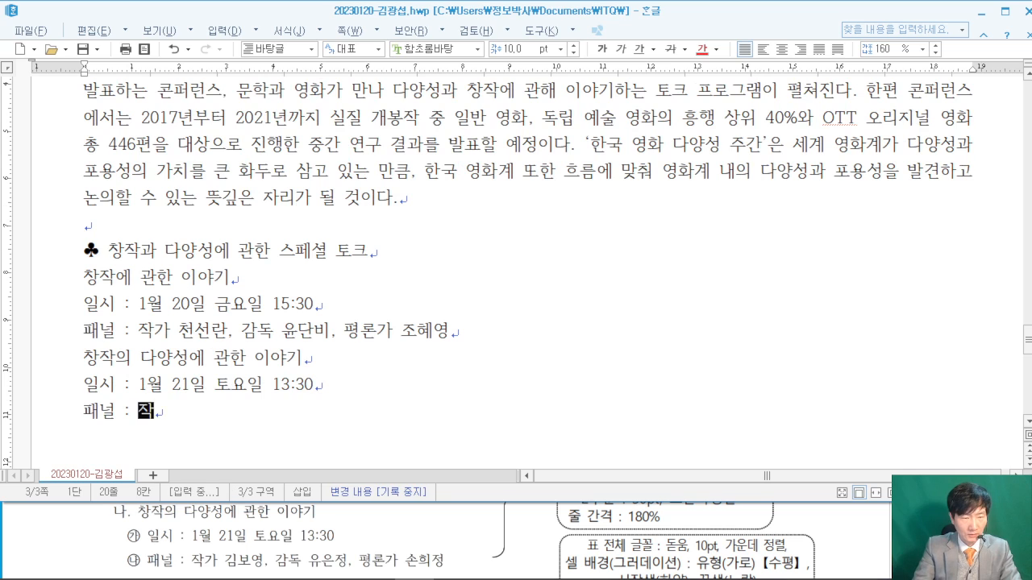
text(가 )
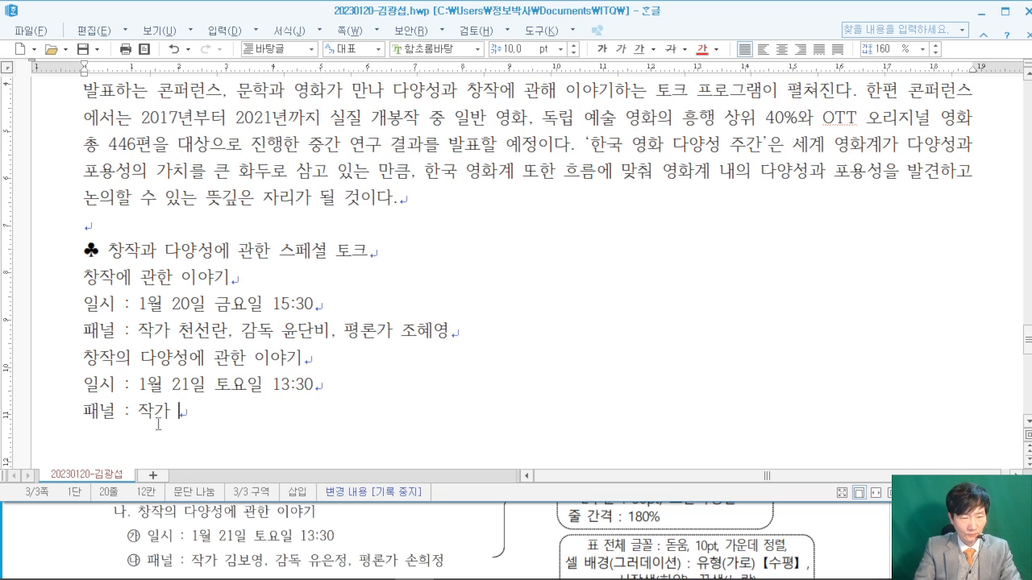
text(김보영, 감)
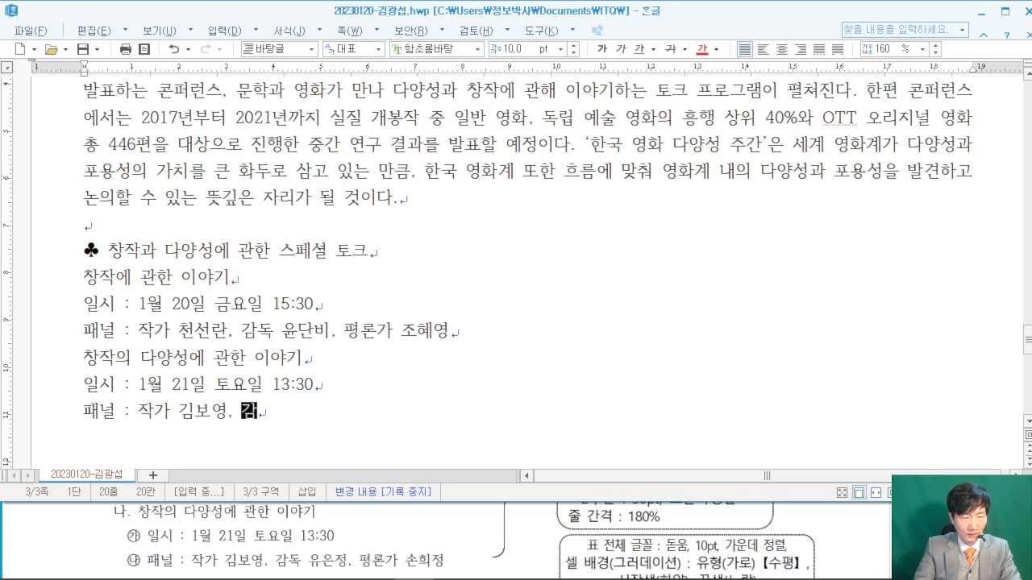
text(독 유은정, )
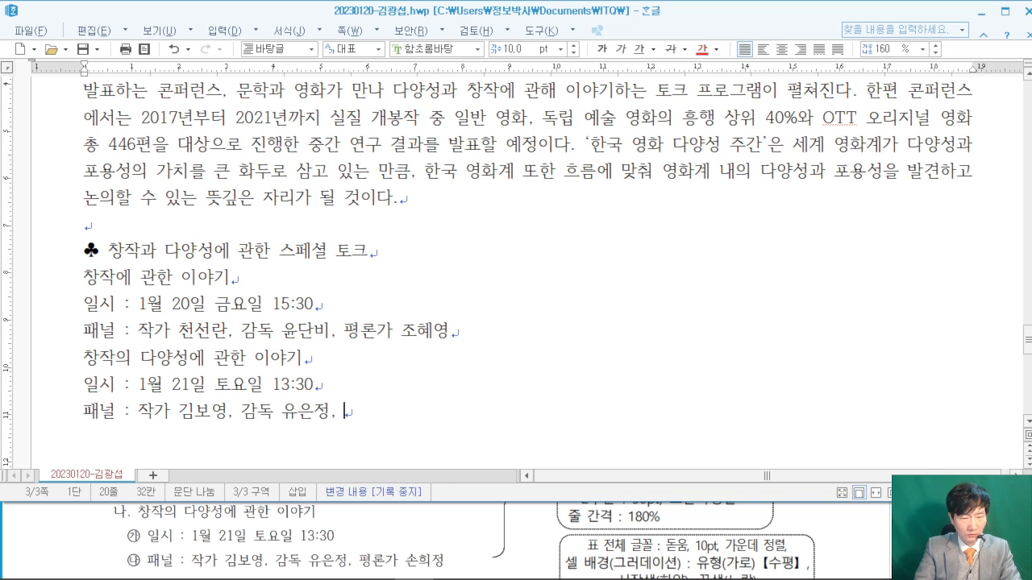
text(평론자 손희자)
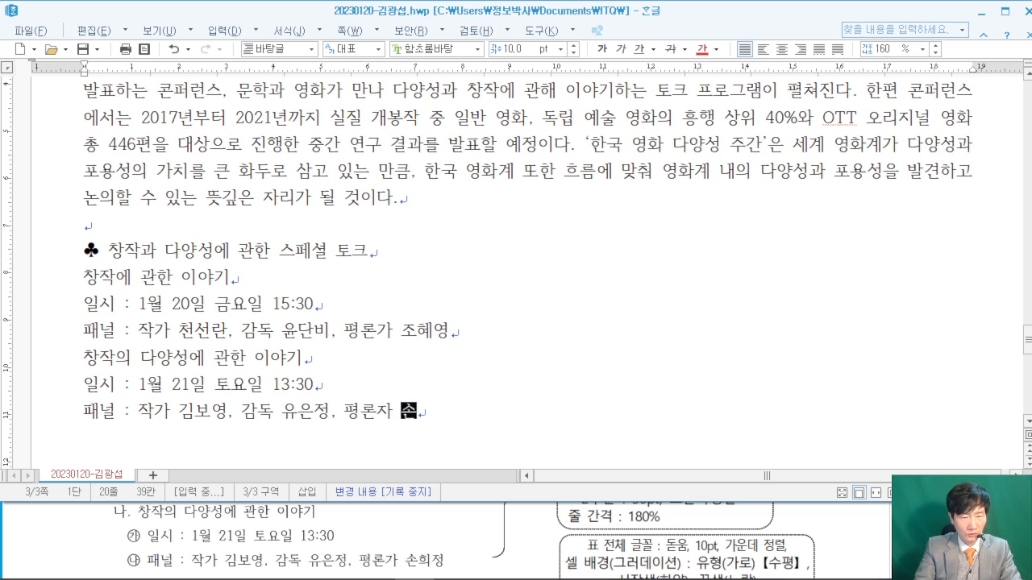
key(Return)
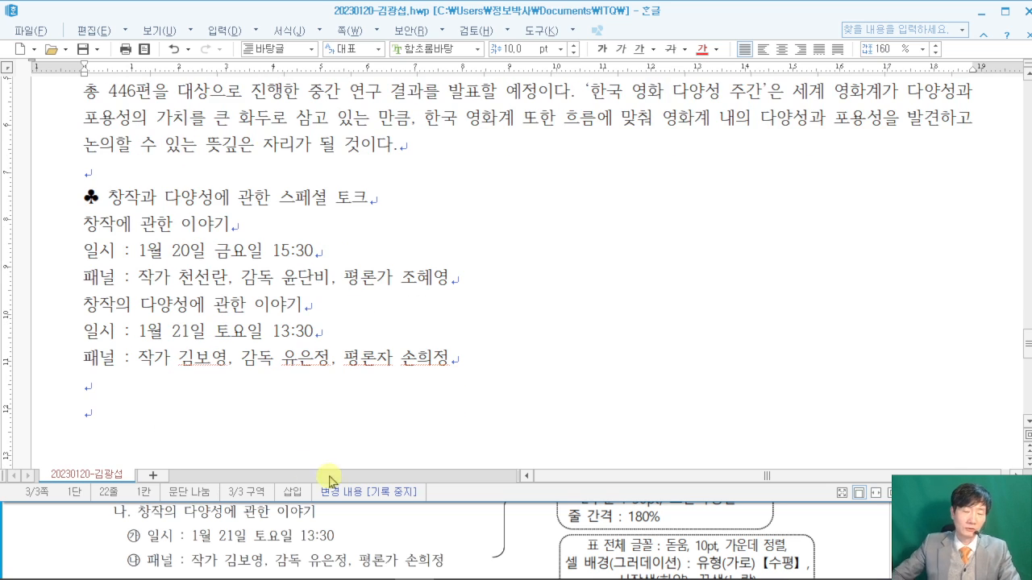
click(840, 530)
- Copy the ♣ symbol onto the last line and complete the heading '♣ 영화상영작 및 시네마톡'
scroll(840, 529, down, 3)
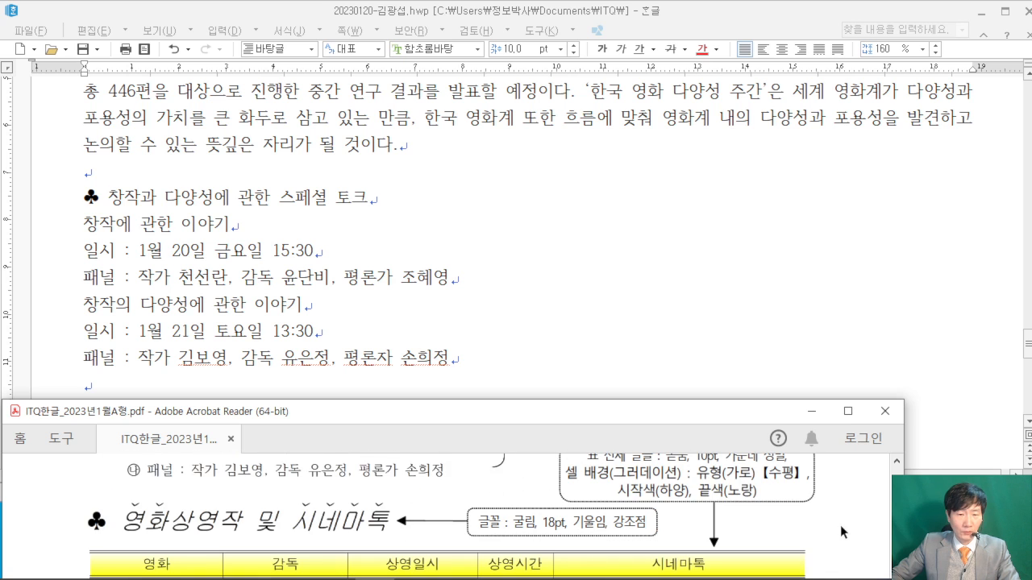
click(87, 195)
drag(86, 195, 100, 198)
key(ctrl+c)
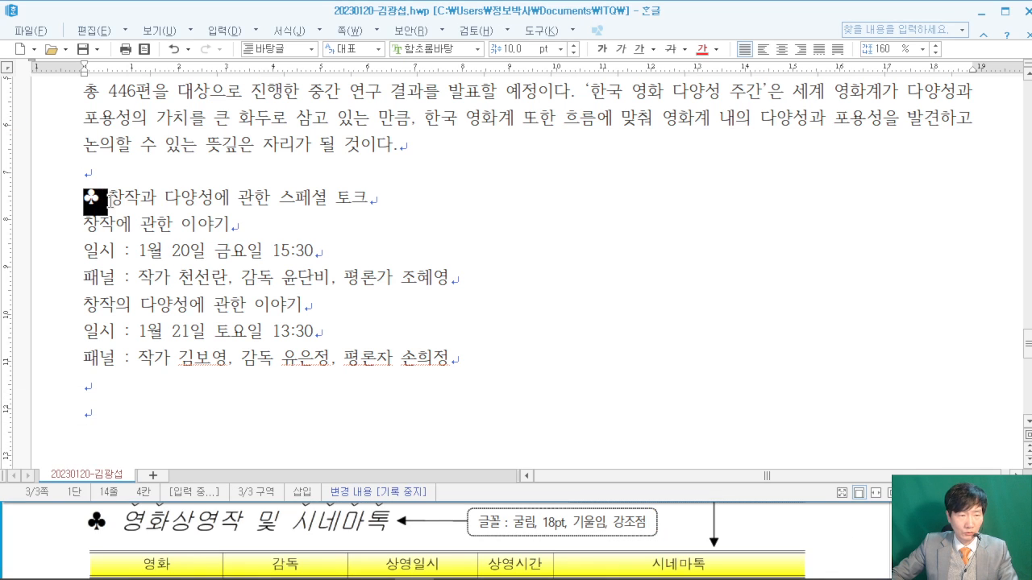
right_click(97, 199)
click(125, 226)
click(95, 413)
key(ctrl+v)
text(영화)
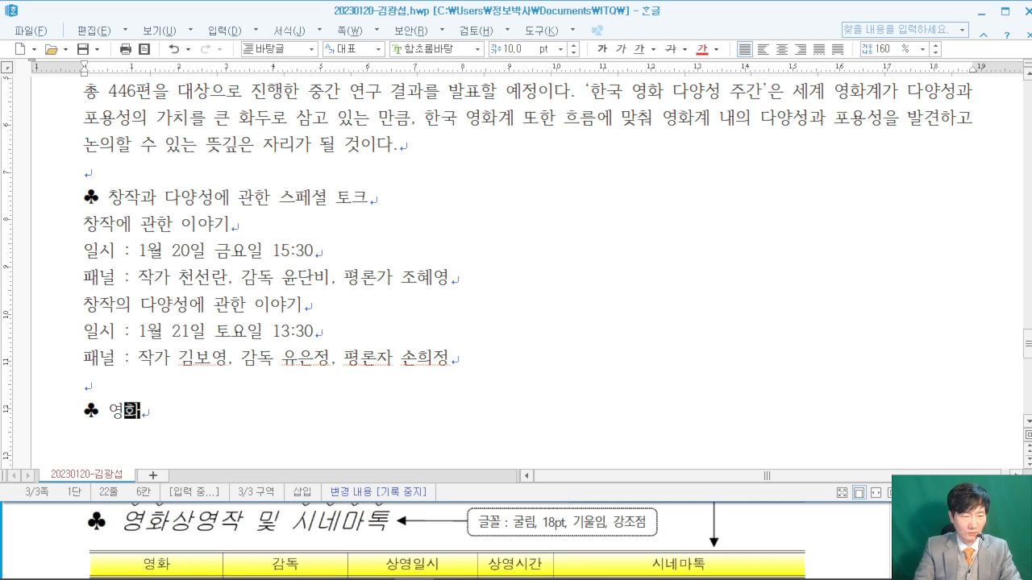
text(상ㅇ)
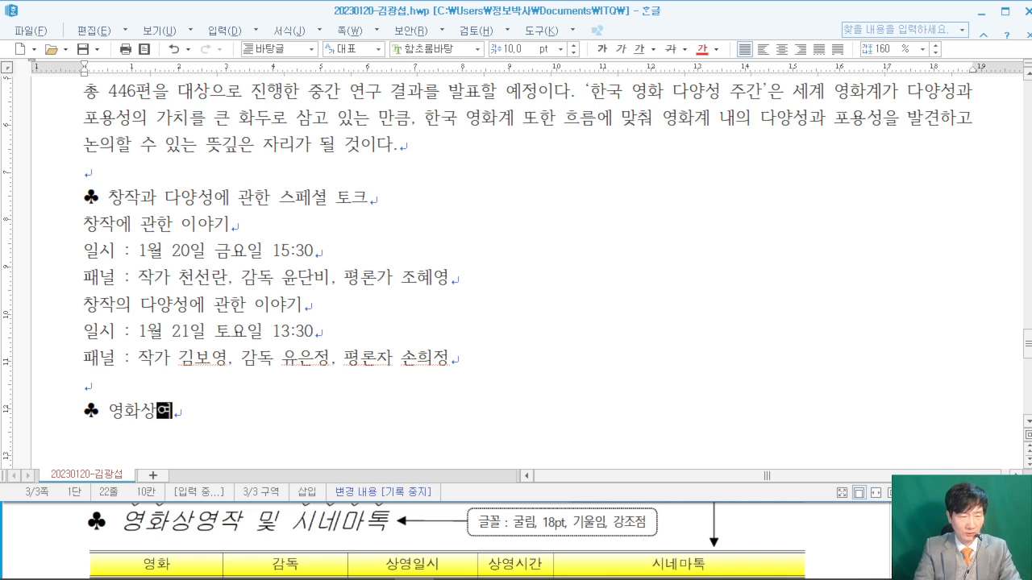
text(영작)
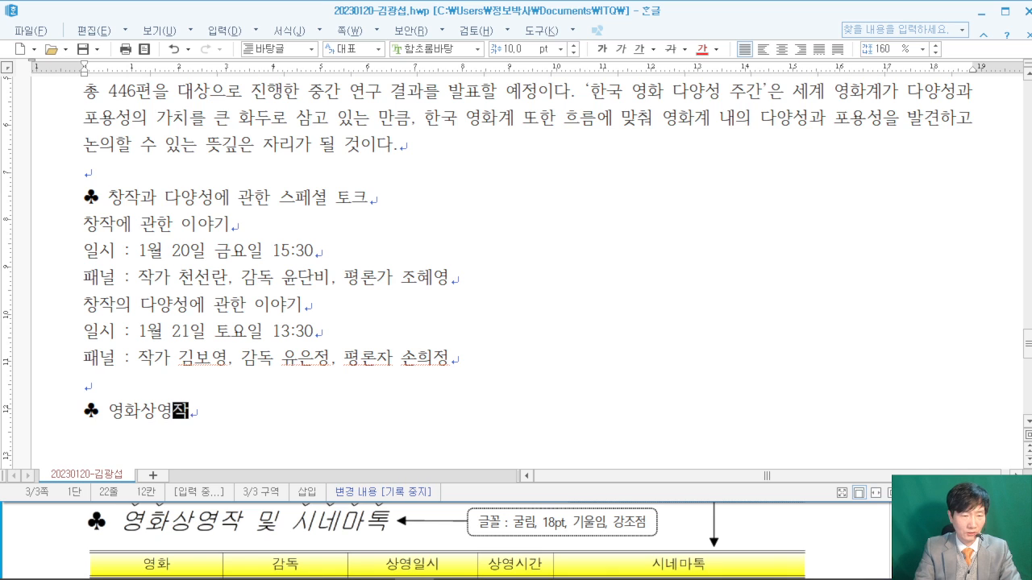
text( 미및 ㅅ시네마톡)
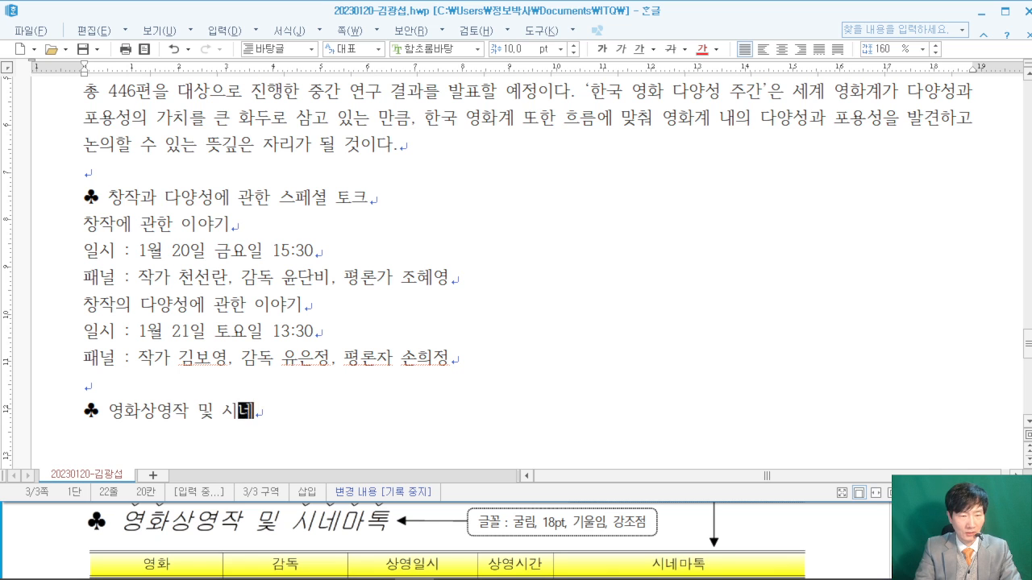
key(Return)
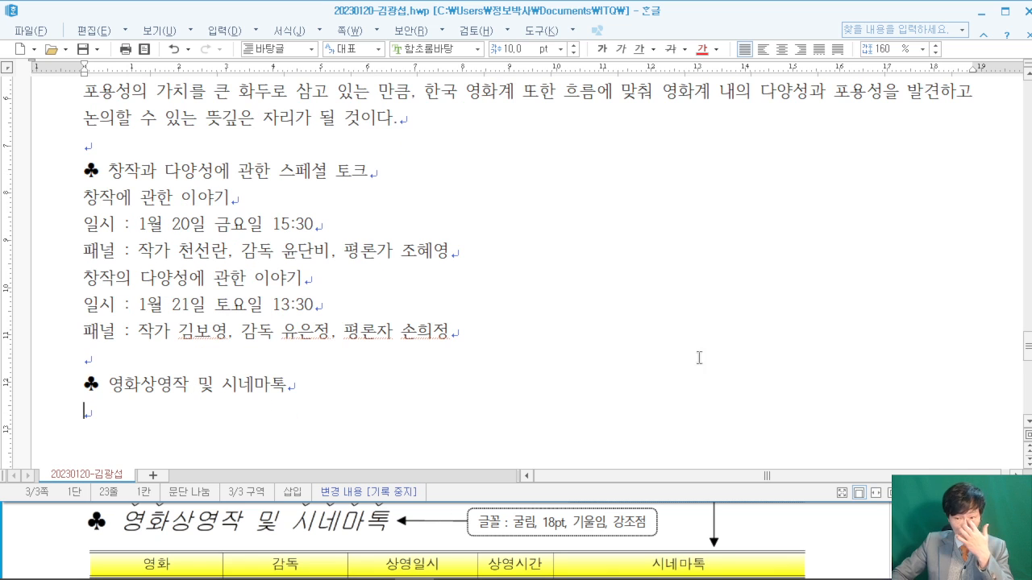
click(831, 526)
- Maximize the exam PDF and mark the screening table's header row and five film rows
click(857, 417)
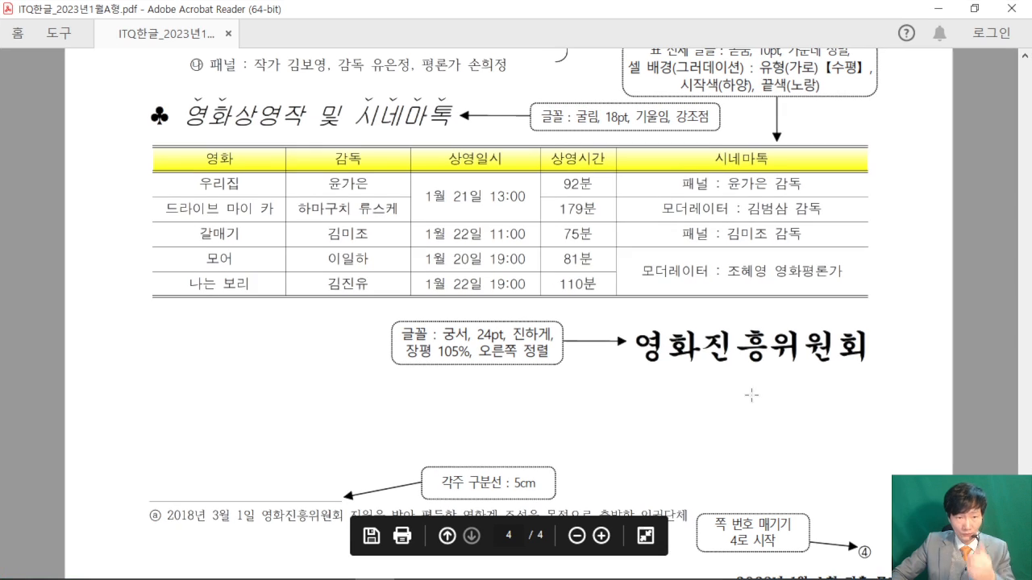
drag(114, 157, 170, 159)
mouse_move(129, 187)
mouse_down()
mouse_move(165, 192)
mouse_move(159, 211)
mouse_up()
drag(108, 234, 166, 236)
mouse_move(114, 260)
mouse_down()
mouse_move(151, 262)
mouse_move(155, 290)
mouse_up()
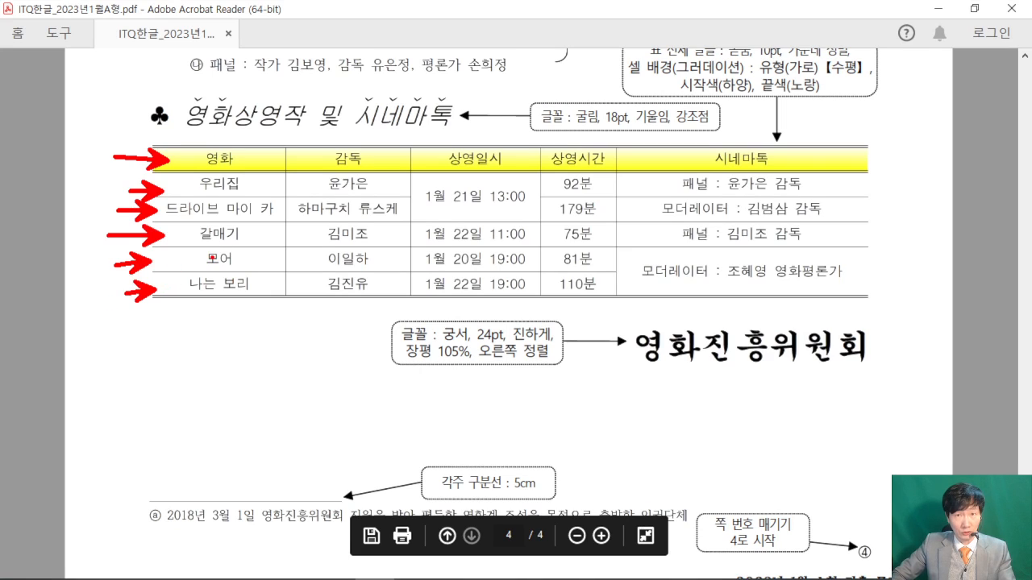
- Mark the column headers 영화, 감독, 상영일시, 상영시간 and 시네마톡, then clear marks and restore the window
drag(233, 170, 228, 102)
drag(334, 166, 348, 131)
drag(453, 174, 470, 117)
drag(582, 171, 609, 105)
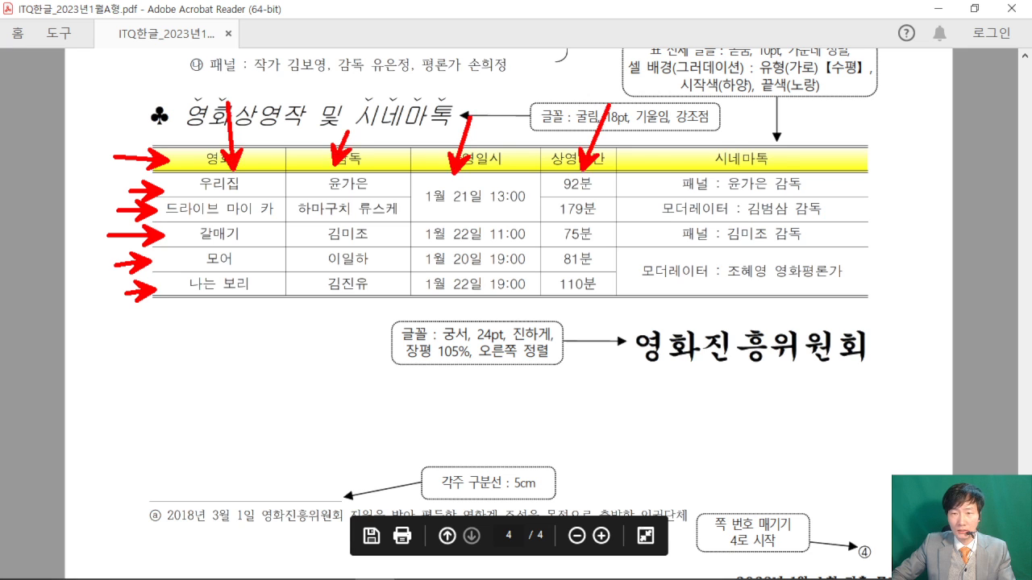
drag(699, 139, 710, 155)
drag(710, 156, 717, 118)
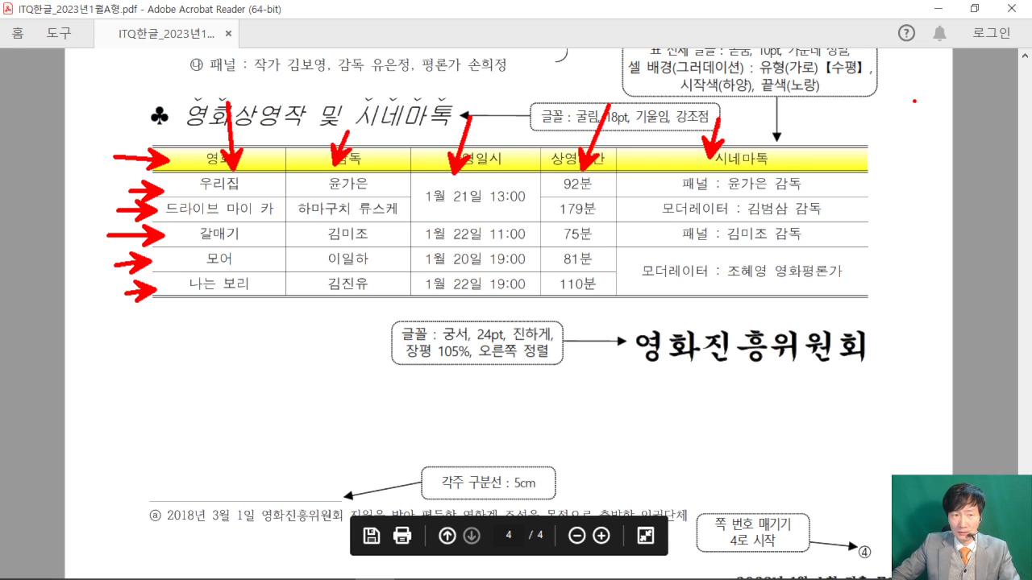
key(Escape)
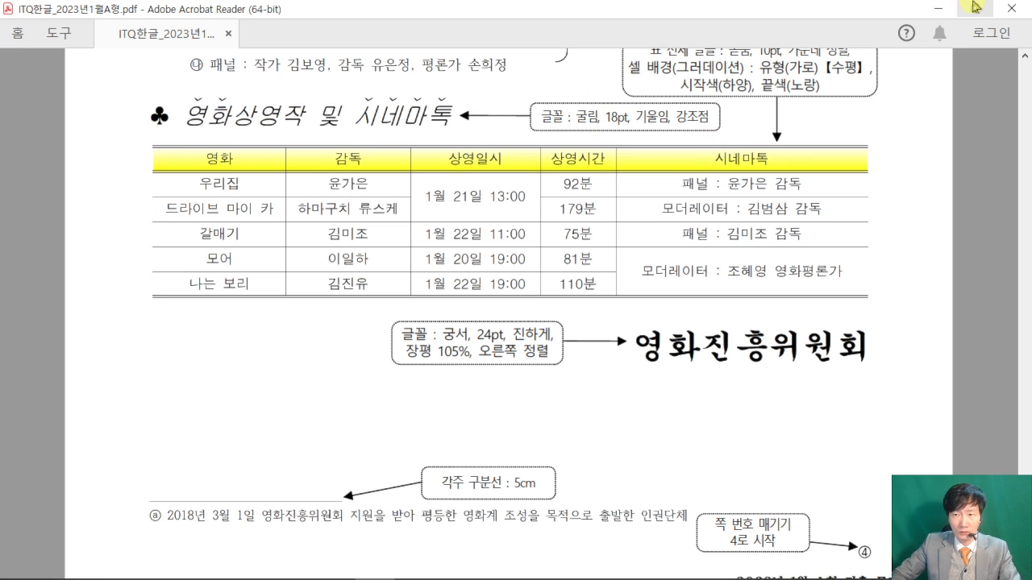
click(974, 8)
- Bring the answer document forward and sketch the Ctrl+N table shortcut on screen
click(310, 362)
scroll(310, 362, down, 2)
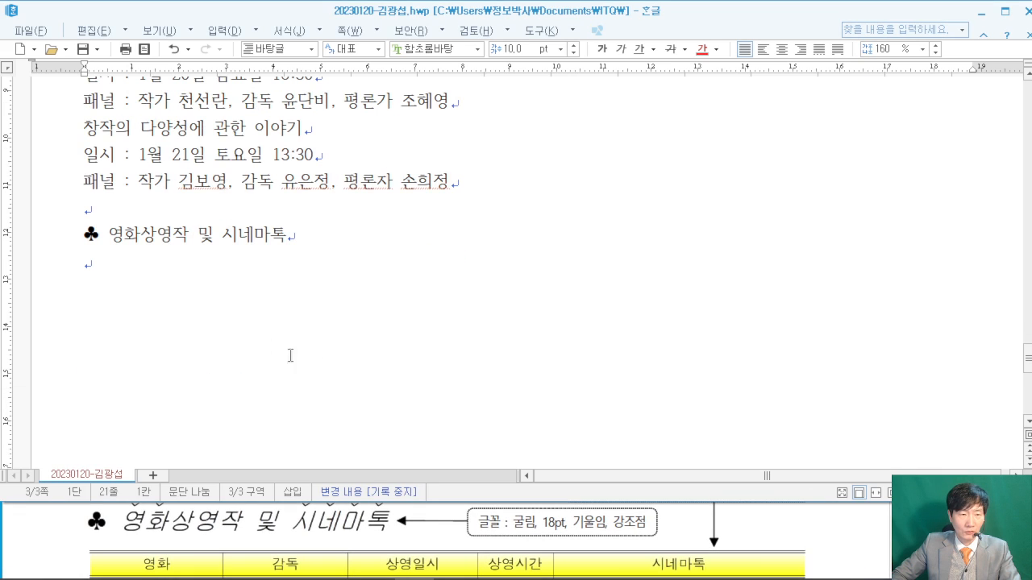
drag(149, 52, 350, 200)
mouse_move(233, 121)
mouse_down()
mouse_move(229, 177)
mouse_move(259, 171)
mouse_move(256, 128)
mouse_up()
mouse_move(270, 124)
mouse_down()
mouse_move(301, 124)
mouse_move(339, 168)
mouse_up()
mouse_move(410, 95)
mouse_down()
mouse_move(407, 152)
mouse_move(451, 121)
mouse_up()
mouse_move(458, 60)
mouse_down()
mouse_move(594, 214)
mouse_move(601, 202)
mouse_up()
mouse_move(514, 113)
mouse_down()
mouse_move(504, 150)
mouse_move(564, 83)
mouse_up()
- Annotate the remaining table-creation steps in boxes, then clear the red markings
drag(627, 208, 548, 224)
mouse_move(660, 61)
mouse_down()
mouse_move(693, 188)
mouse_move(872, 194)
mouse_up()
drag(734, 84, 759, 117)
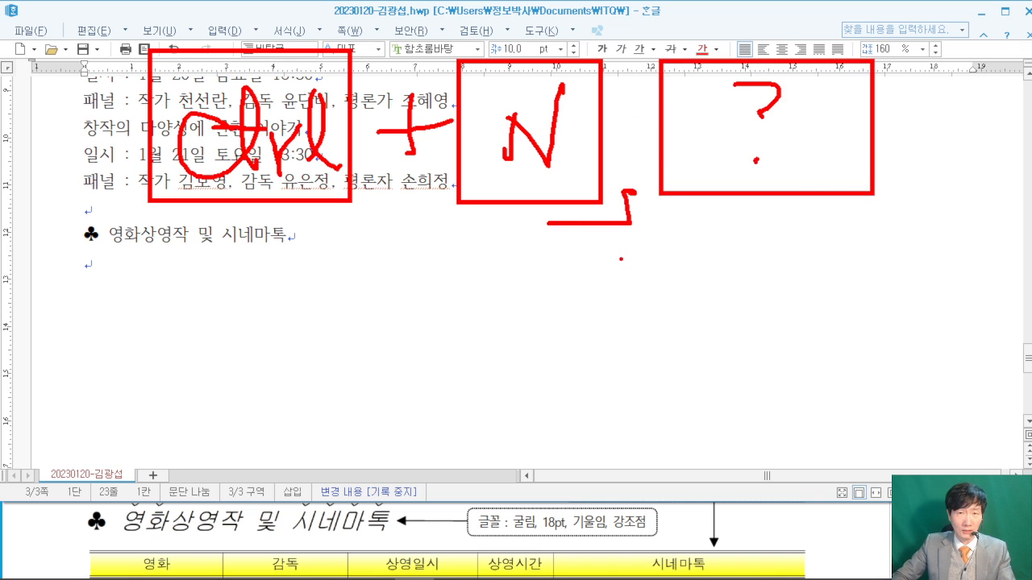
drag(662, 214, 877, 333)
mouse_move(727, 238)
mouse_down()
mouse_move(819, 235)
mouse_move(778, 290)
mouse_up()
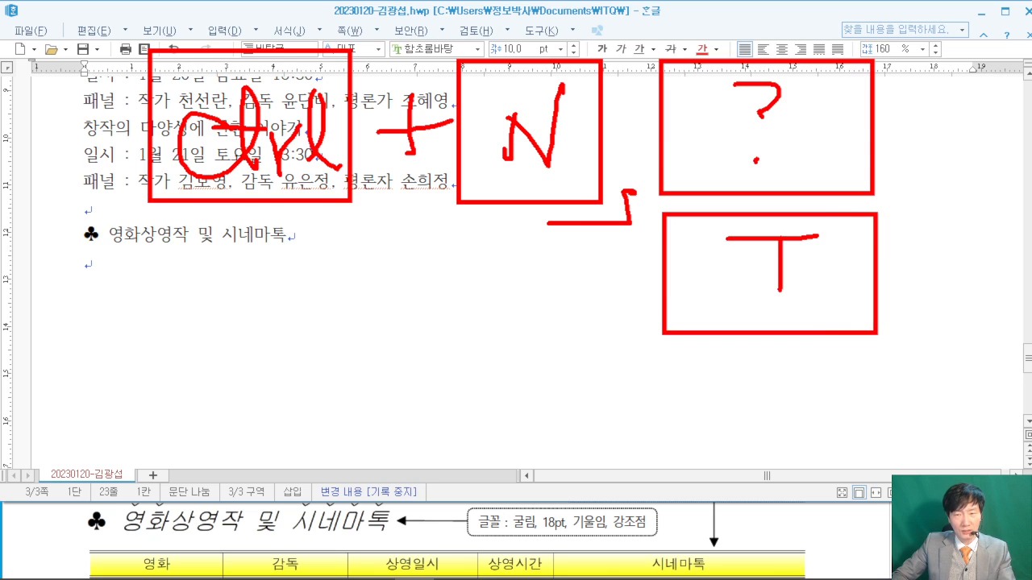
mouse_move(667, 357)
mouse_down()
mouse_move(788, 459)
mouse_move(667, 357)
mouse_up()
mouse_move(747, 379)
mouse_down()
mouse_move(788, 376)
mouse_move(759, 429)
mouse_up()
drag(739, 433, 797, 432)
mouse_move(679, 557)
mouse_down()
mouse_move(677, 485)
mouse_move(869, 516)
mouse_move(685, 559)
mouse_up()
drag(750, 488, 755, 540)
mouse_move(751, 514)
mouse_down()
mouse_move(814, 510)
mouse_move(805, 545)
mouse_up()
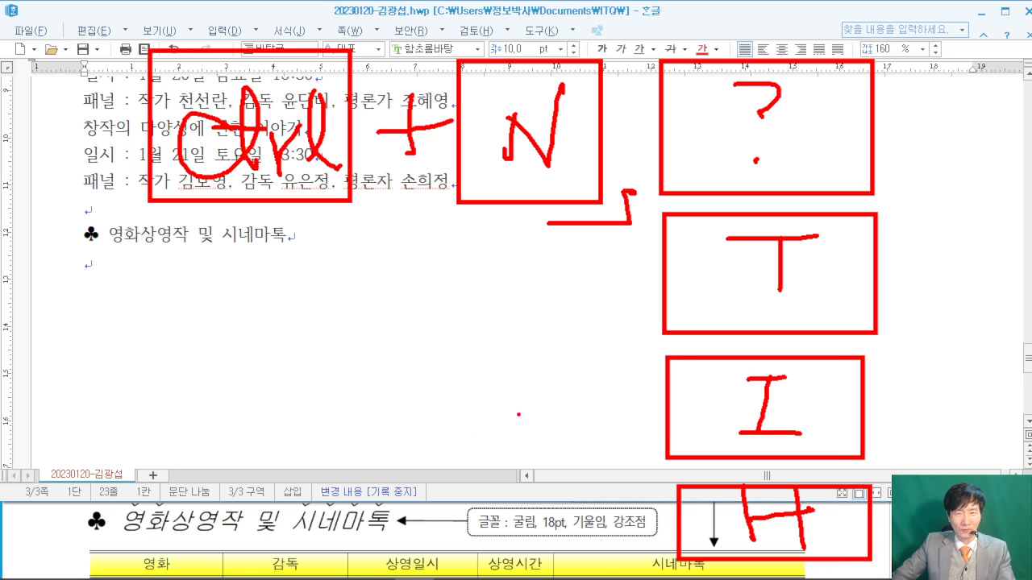
drag(896, 3, 1030, 113)
drag(942, 22, 943, 92)
drag(938, 18, 961, 40)
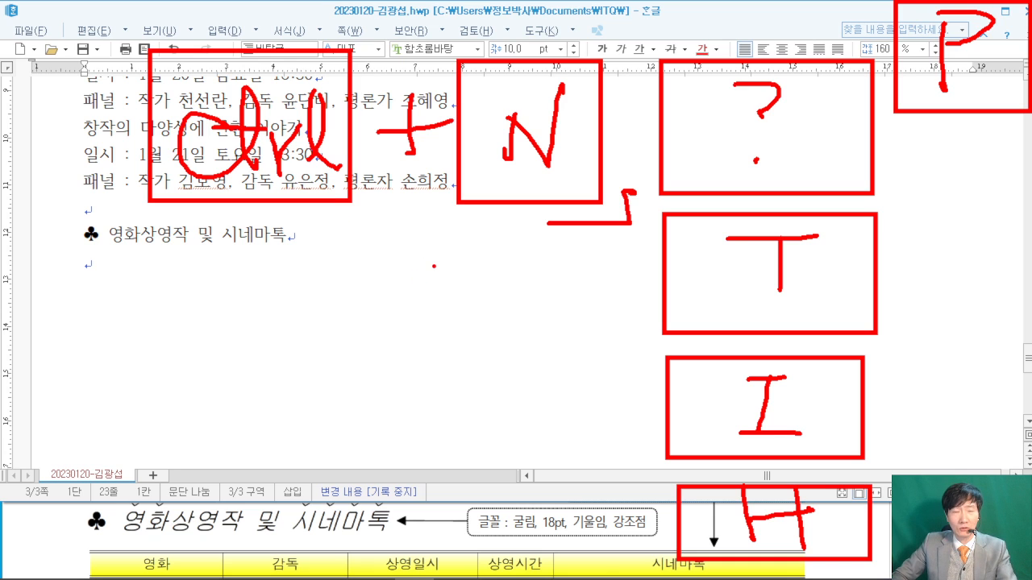
key(Escape)
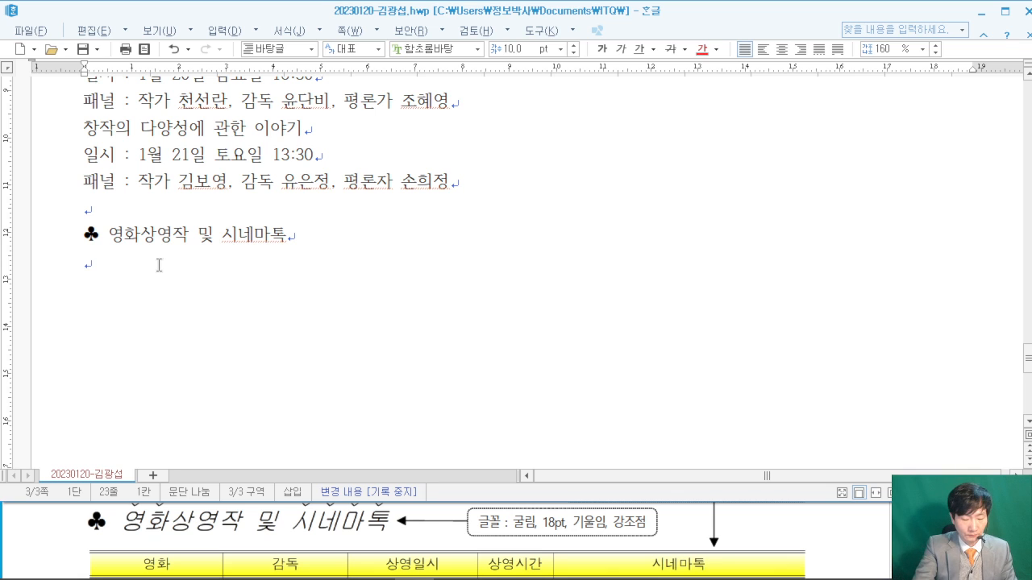
- Set up 표 만들기 (Ctrl+N, T) for 6 rows by 5 columns with 글자처럼 취급 enabled
key(ctrl+n)
key(t)
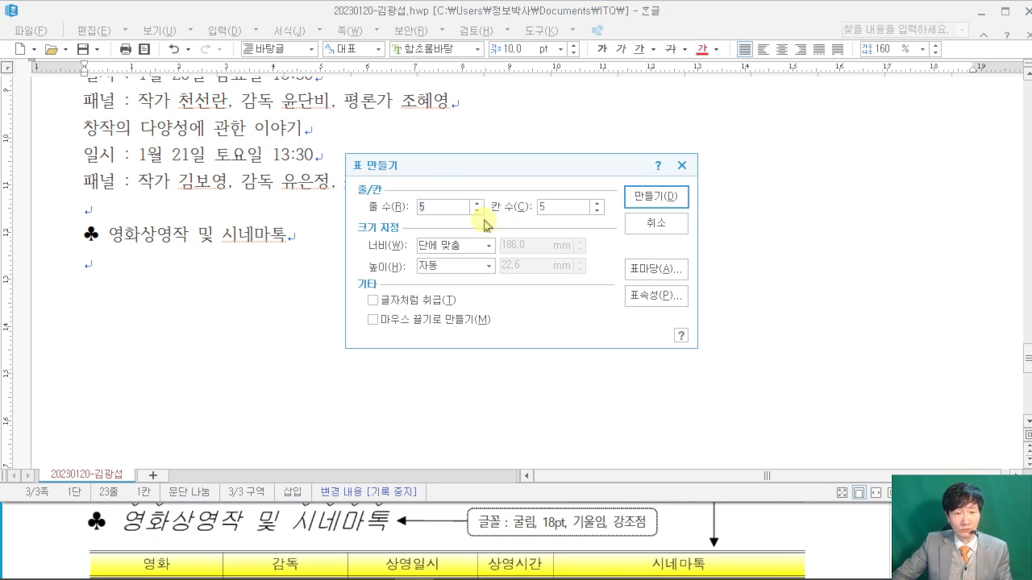
text(6)
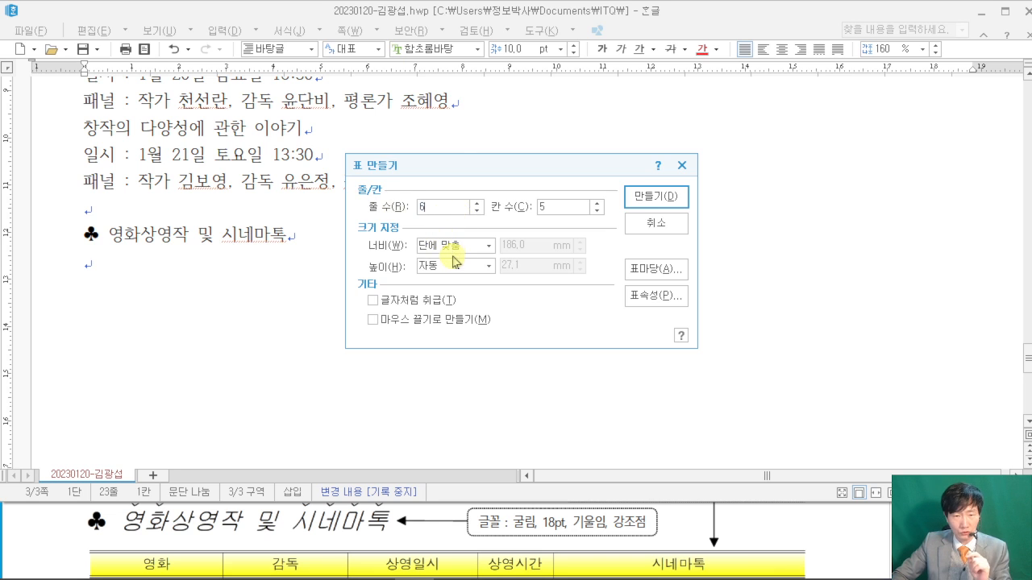
drag(549, 212, 487, 206)
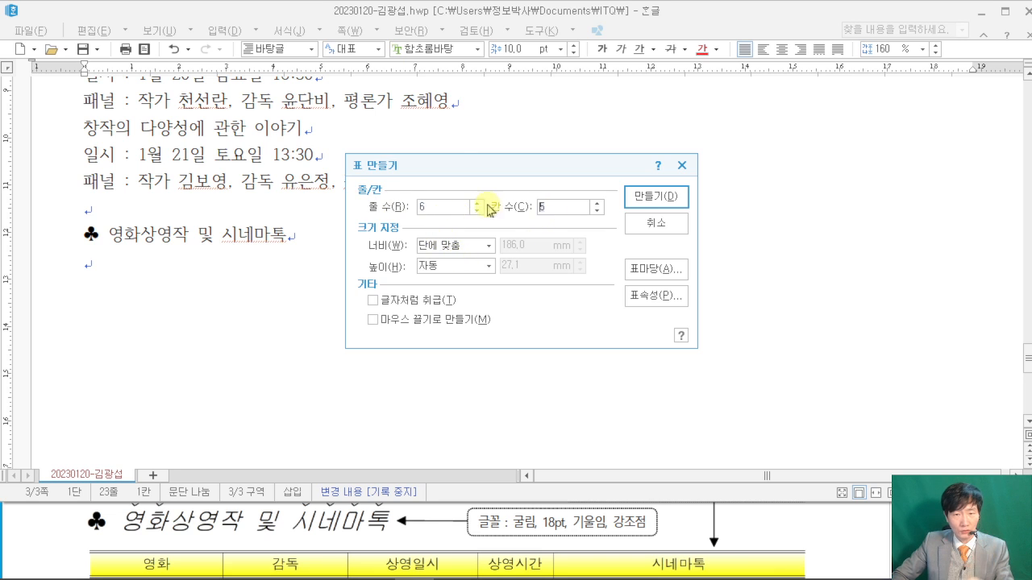
click(373, 300)
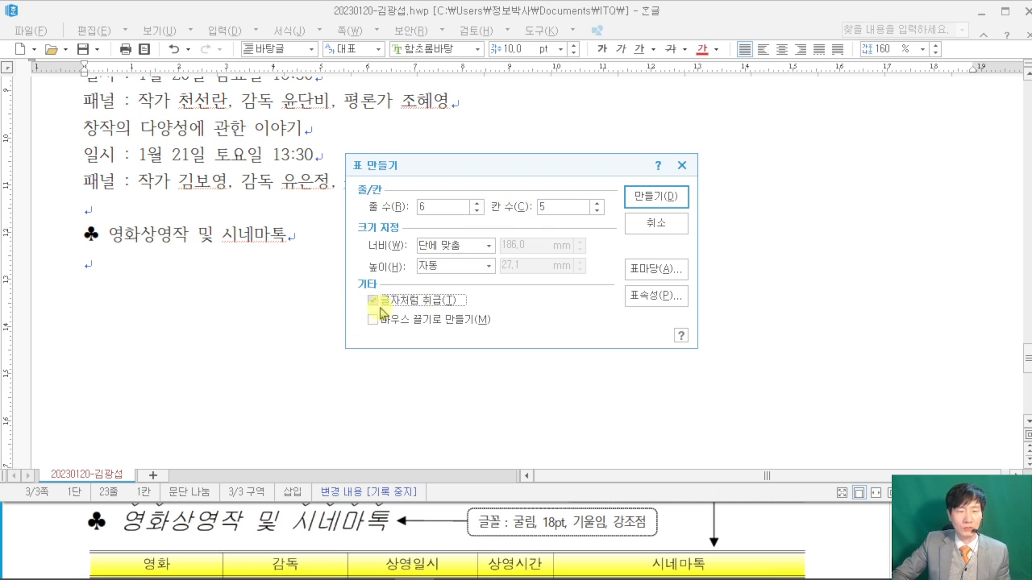
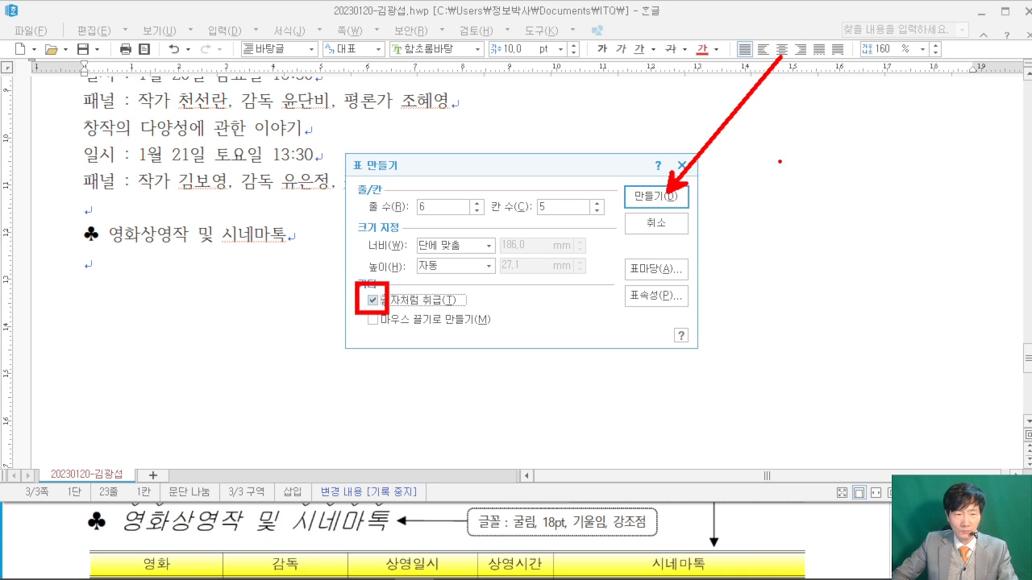
- Create the 6-row, 5-column table, check the exam PDF, and place the caret in the first cell
click(656, 196)
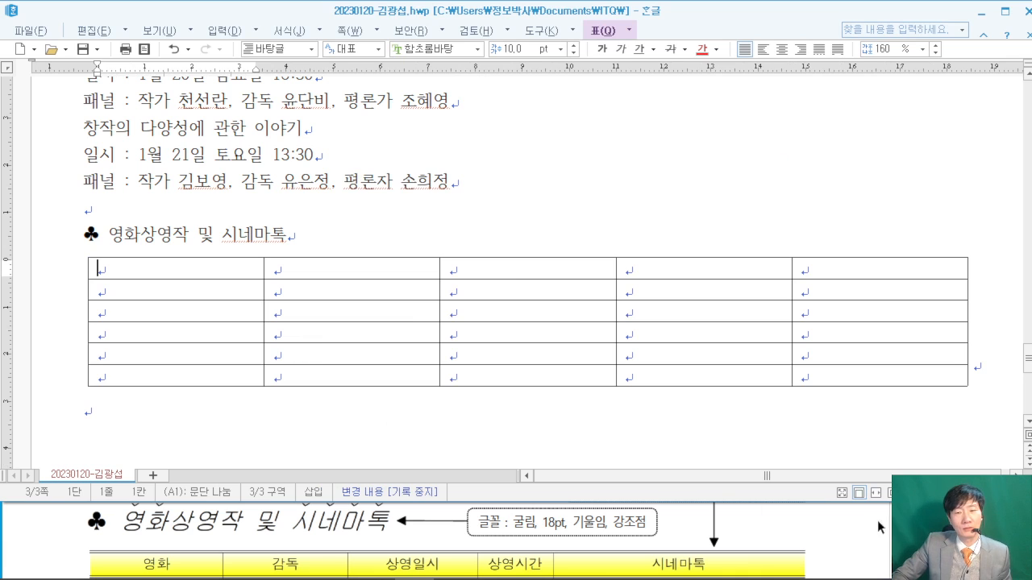
click(860, 534)
scroll(852, 534, down, 3)
scroll(852, 534, down, 2)
scroll(852, 533, up, 3)
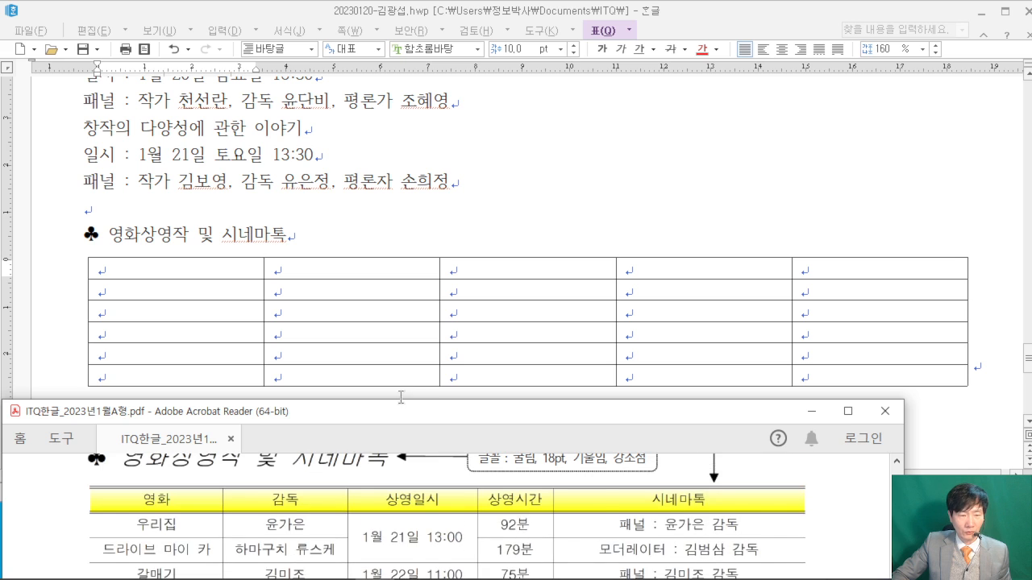
scroll(344, 494, up, 1)
click(149, 272)
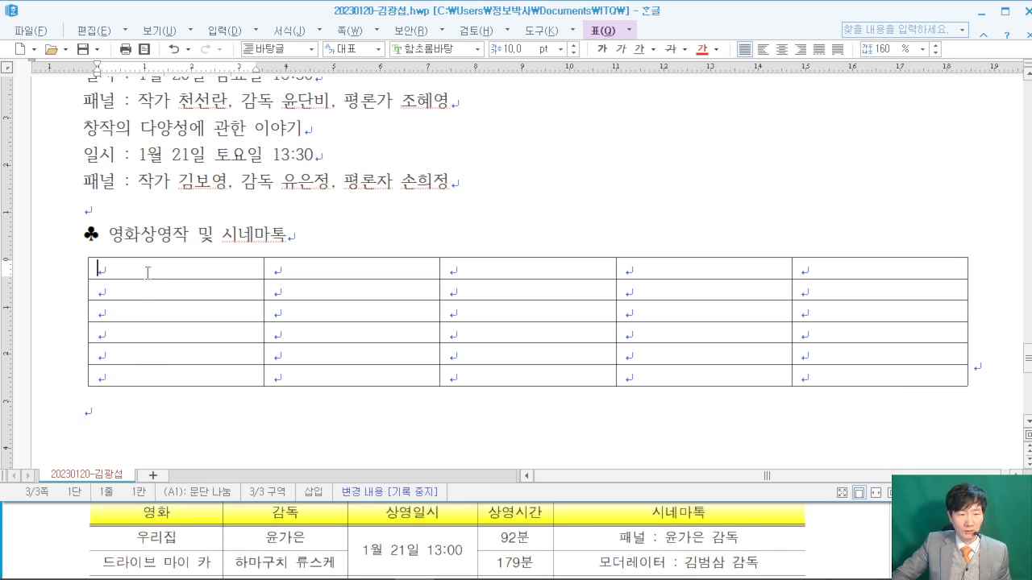
- Type the headers 영화, 감독, 상영일시, 상영시간 and 시네마톡 across the first row
text(영화)
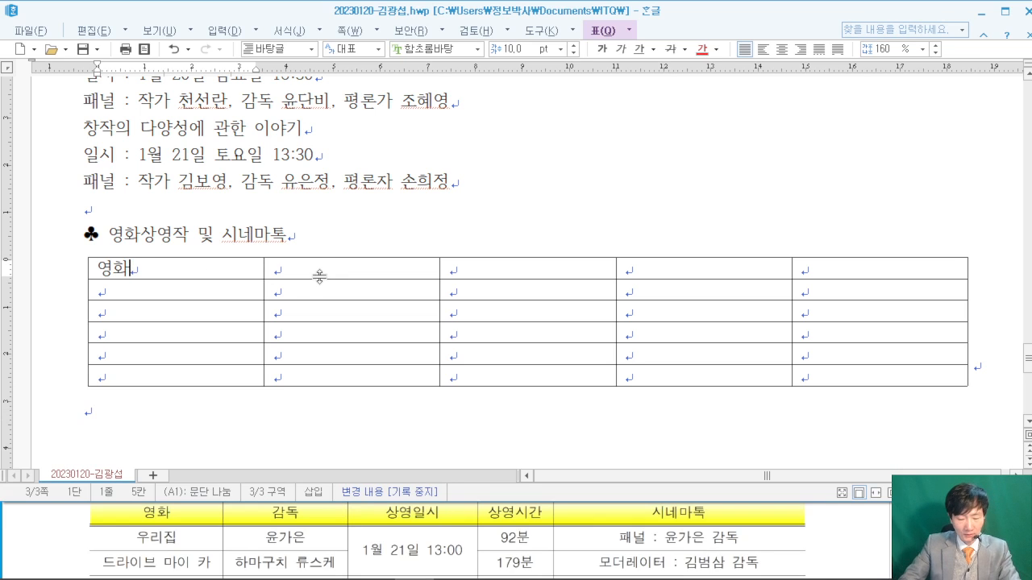
key(Tab)
text(감독)
key(Tab)
text(상영일시)
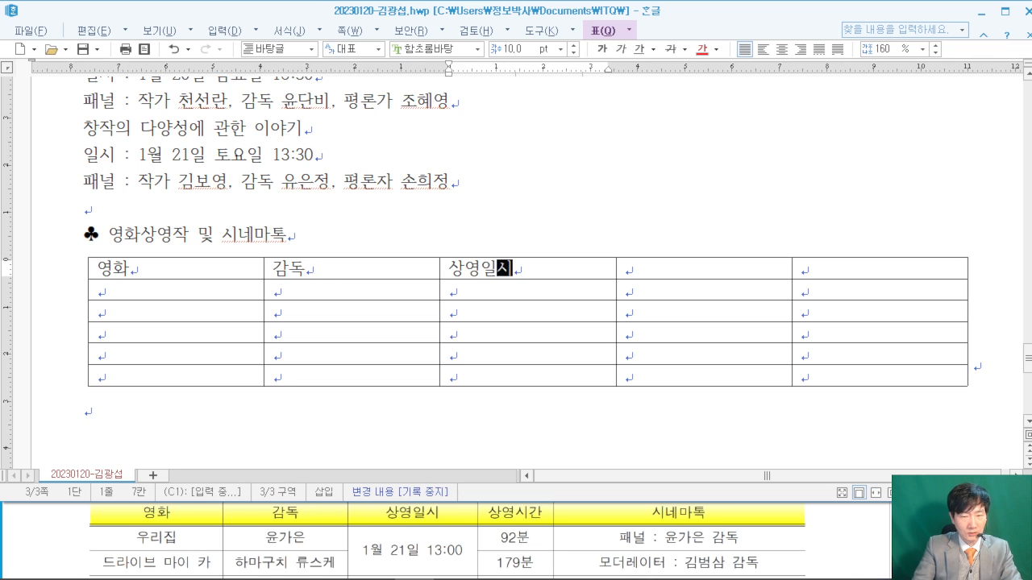
key(Tab)
text(상영시간)
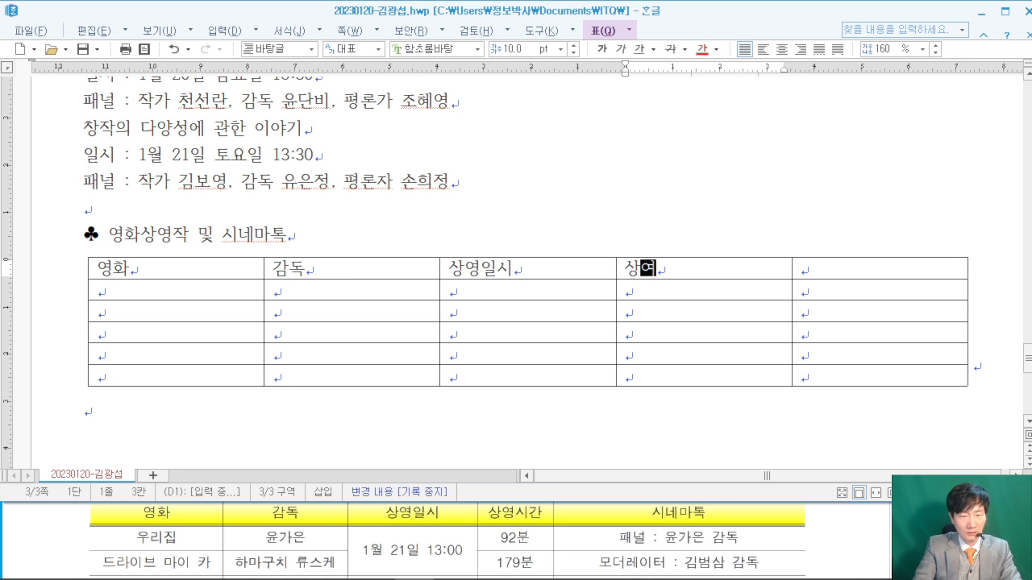
key(Tab)
text(ㅅㅣㄴㅇ)
key(BackSpace)
key(BackSpace)
text(ㅅ)
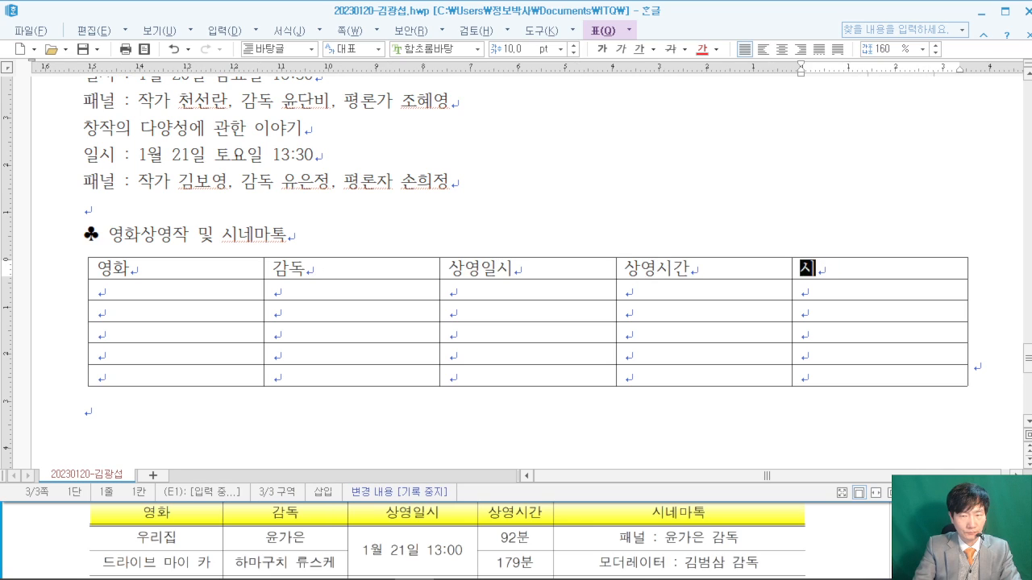
text(ㅣㄴㅔㅁㅏㅌㅗㄱ)
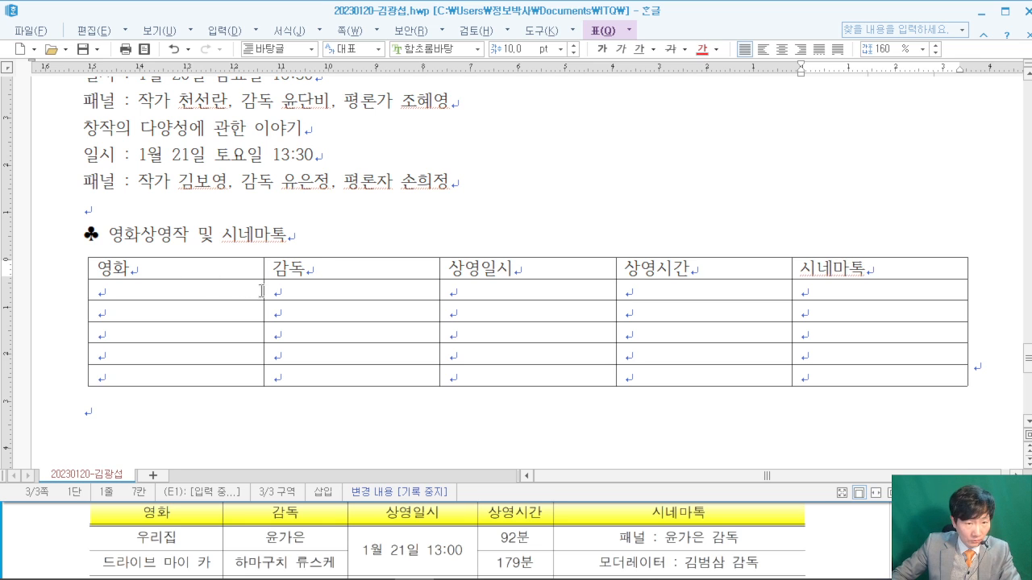
key(Right)
- Narrow the 영화, 감독, 상영일시 and 상영시간 columns so 시네마톡 becomes the widest
drag(217, 288, 217, 289)
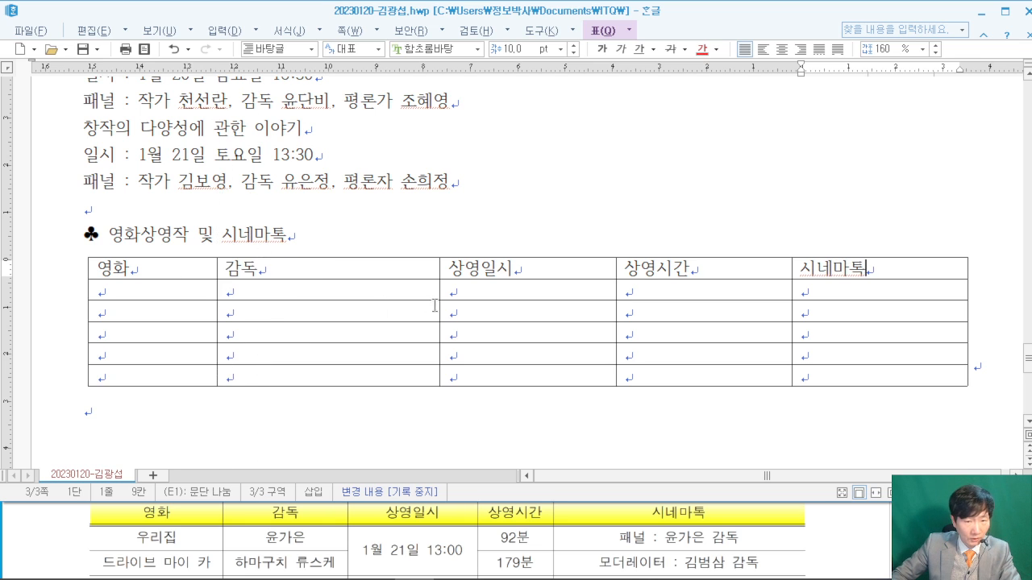
drag(440, 288, 349, 291)
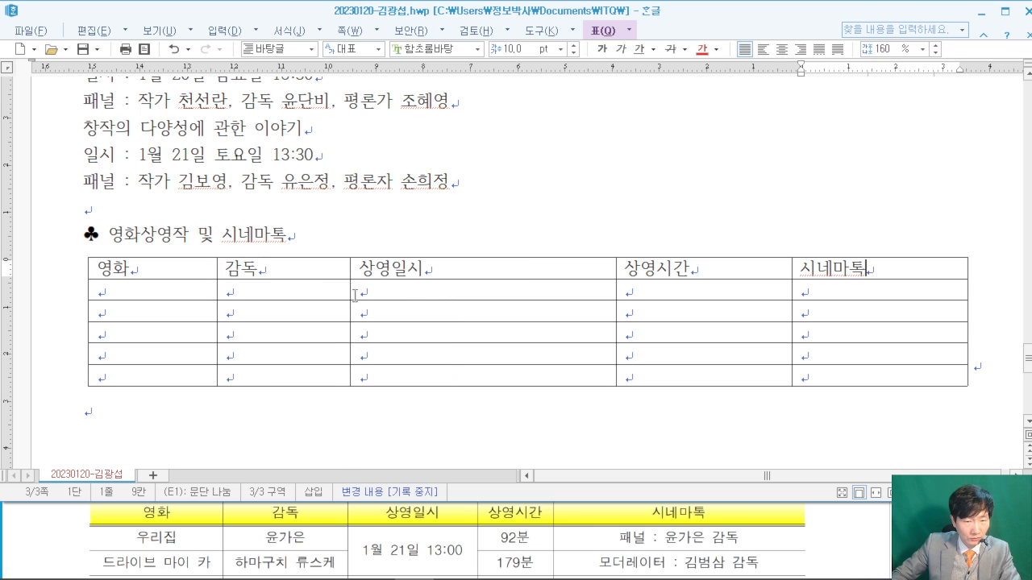
drag(616, 290, 493, 297)
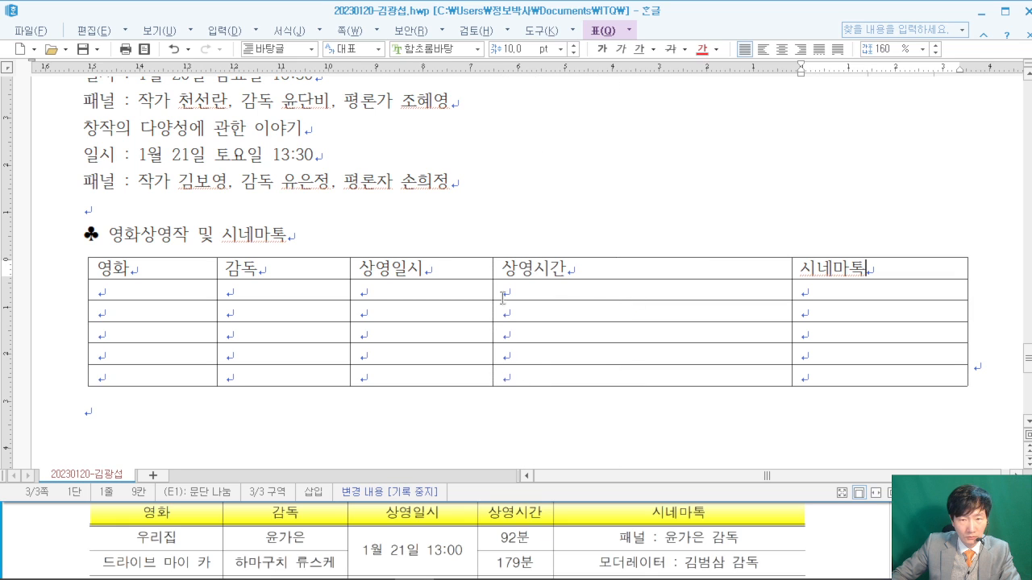
drag(794, 291, 770, 291)
click(788, 290)
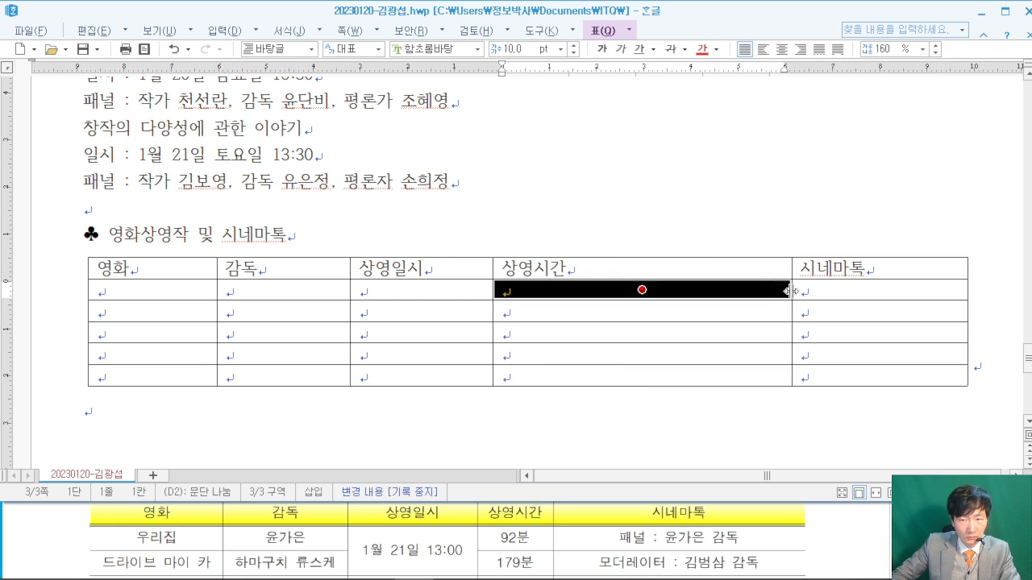
click(806, 240)
drag(793, 287, 584, 302)
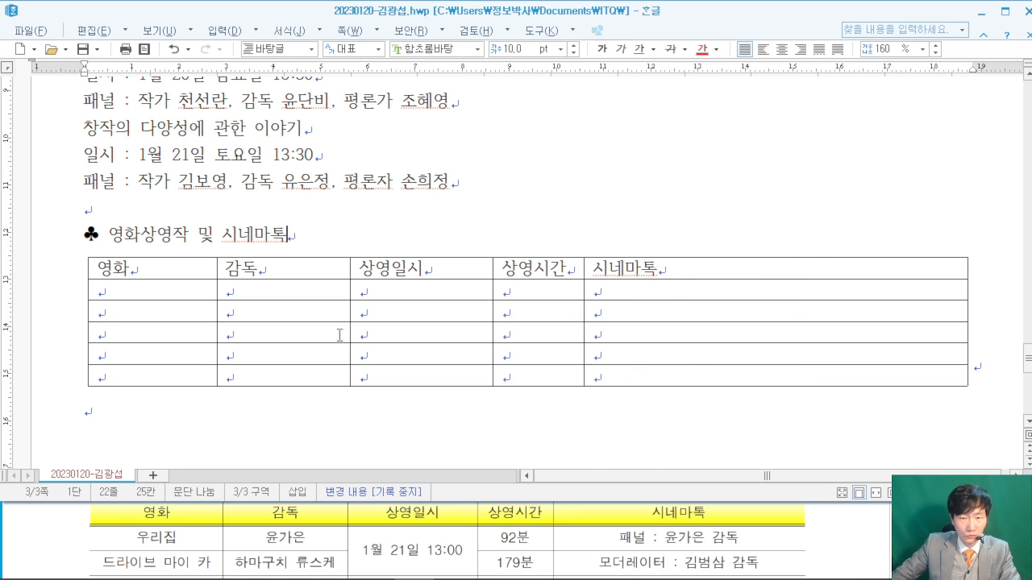
click(170, 292)
- Enter 우리집 and its director, and merge both rows' 상영일시 cells reading 1월 21일 13:00
text(우리집)
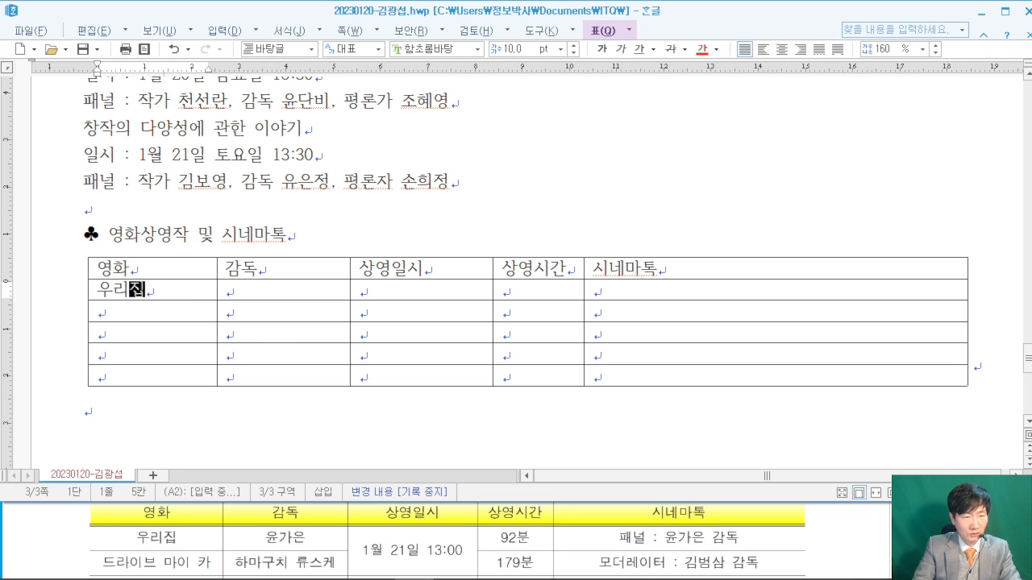
key(Tab)
text(윤가은)
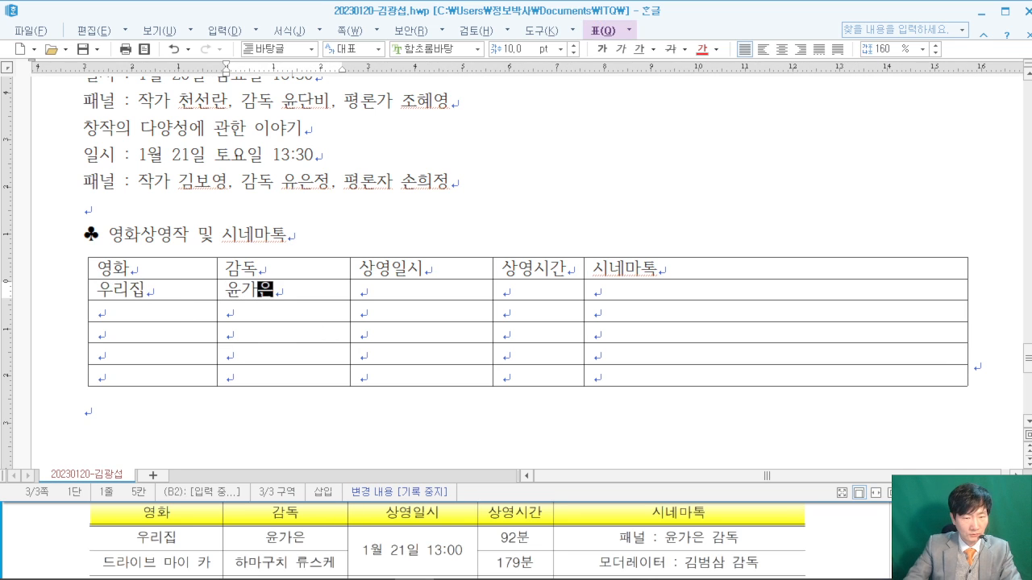
key(Tab)
text(1월)
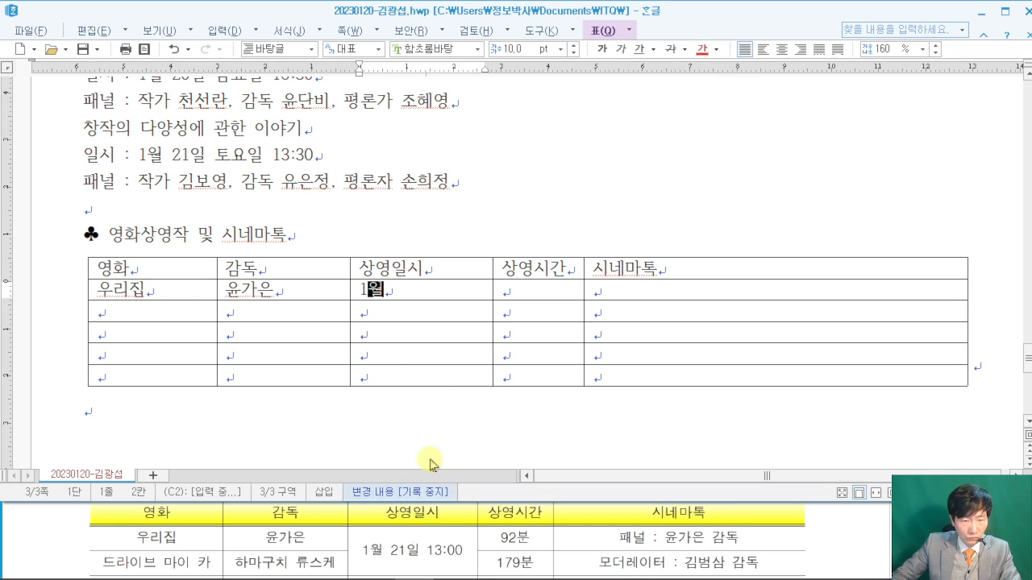
drag(419, 296, 418, 307)
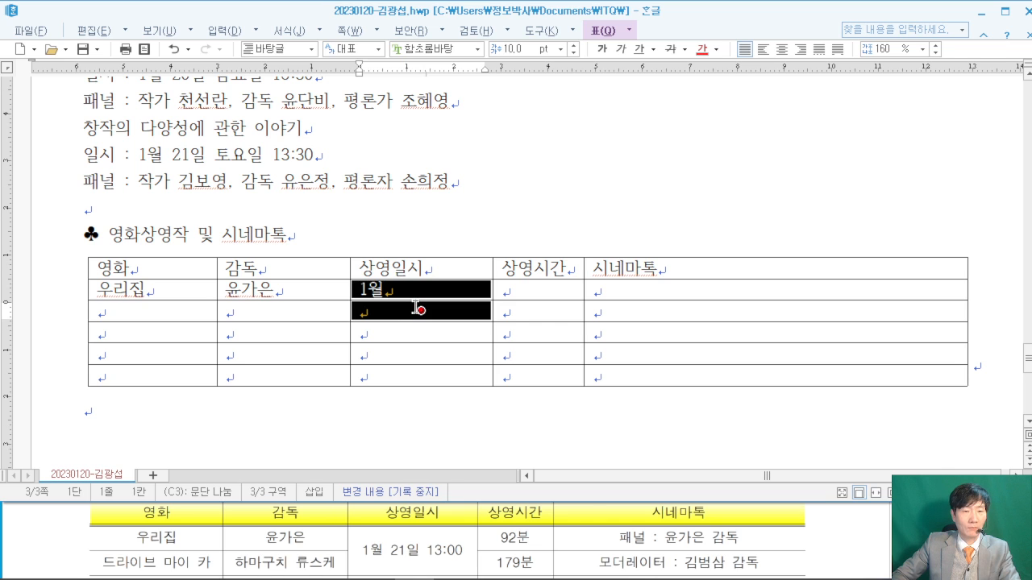
right_click(418, 307)
click(456, 510)
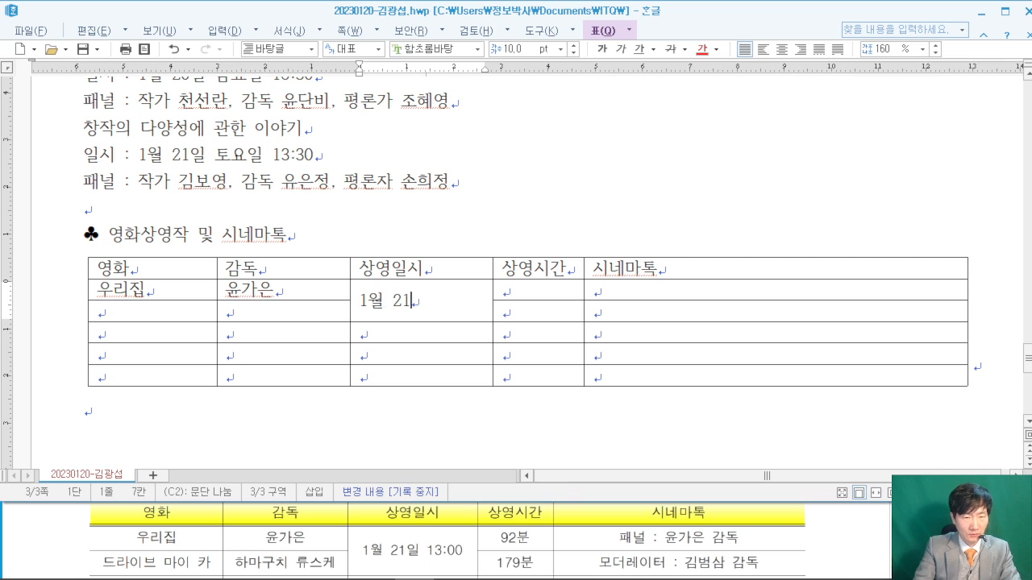
text(일 13:00)
- Fill running times 92분 and 179분, plus the panel and moderator entries in 시네마톡
key(Tab)
text(92분)
key(Down)
text(179분)
key(Up)
key(Tab)
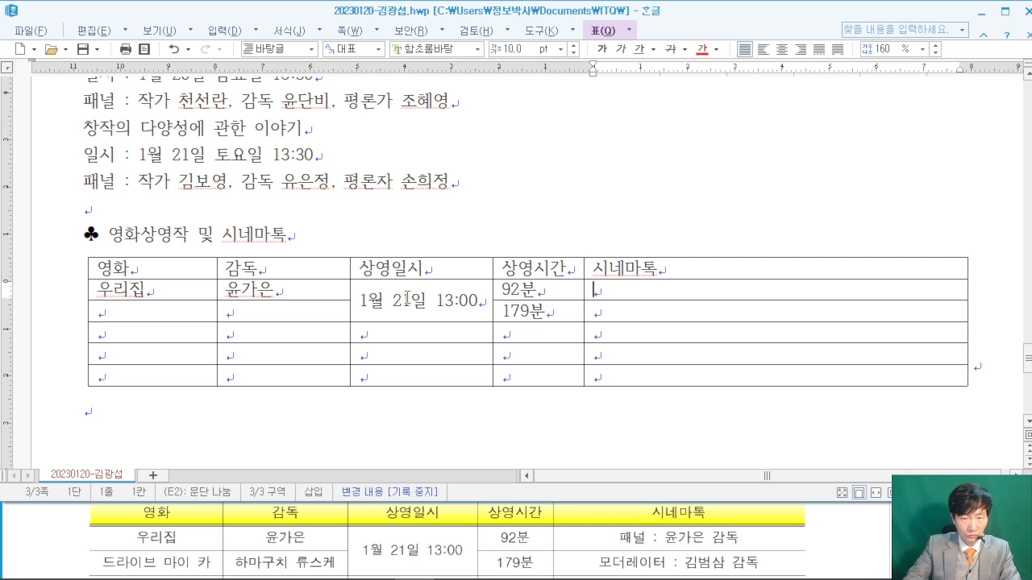
text(패널 : 윤가은 ㄱ감독)
key(Down)
text(모더레이터 : 김범삼 )
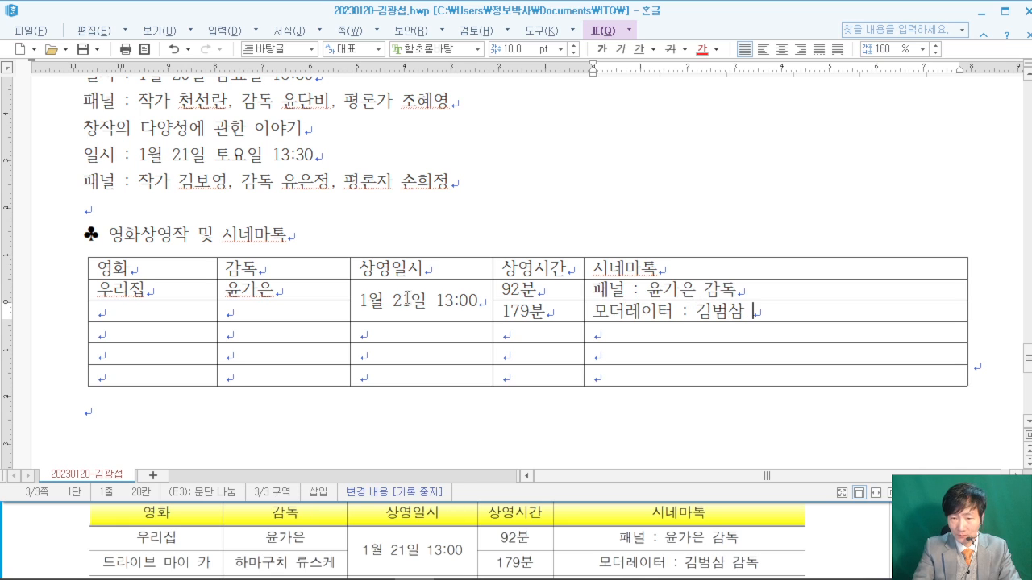
text(감ㄷ)
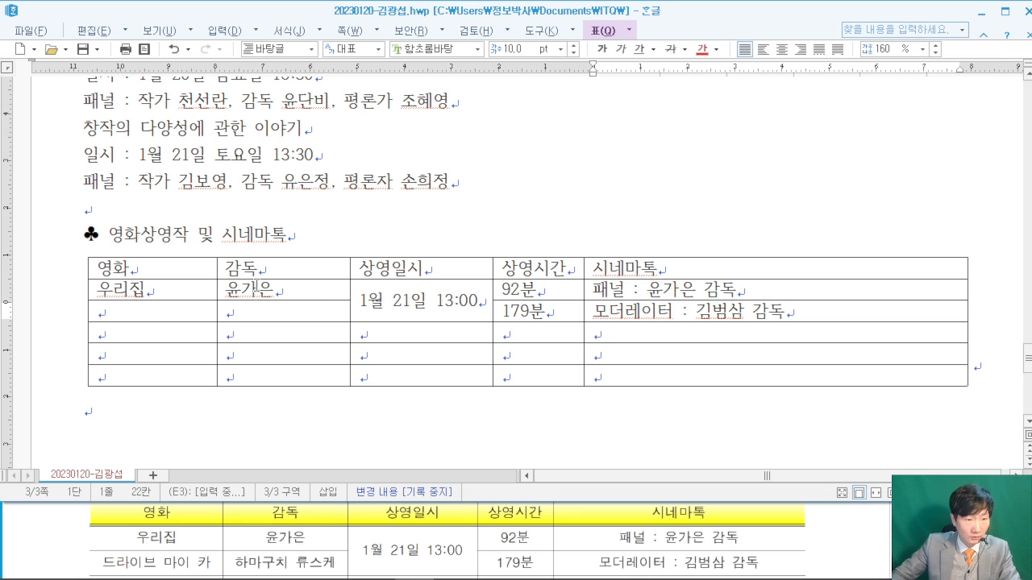
- Enter 드라이브 마이 카 and its director, widening the columns so all entries fit
click(133, 314)
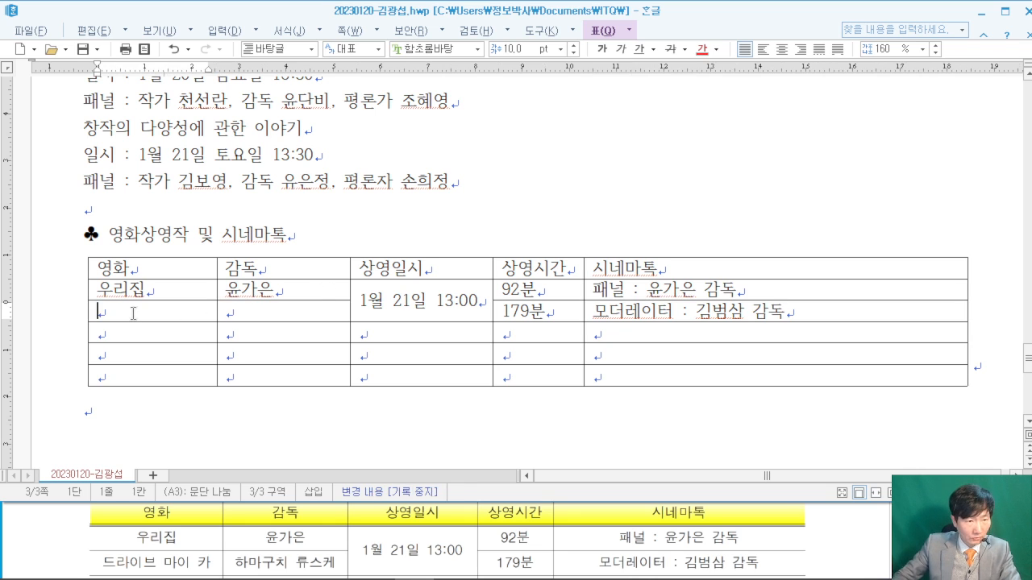
text(드라이브 마)
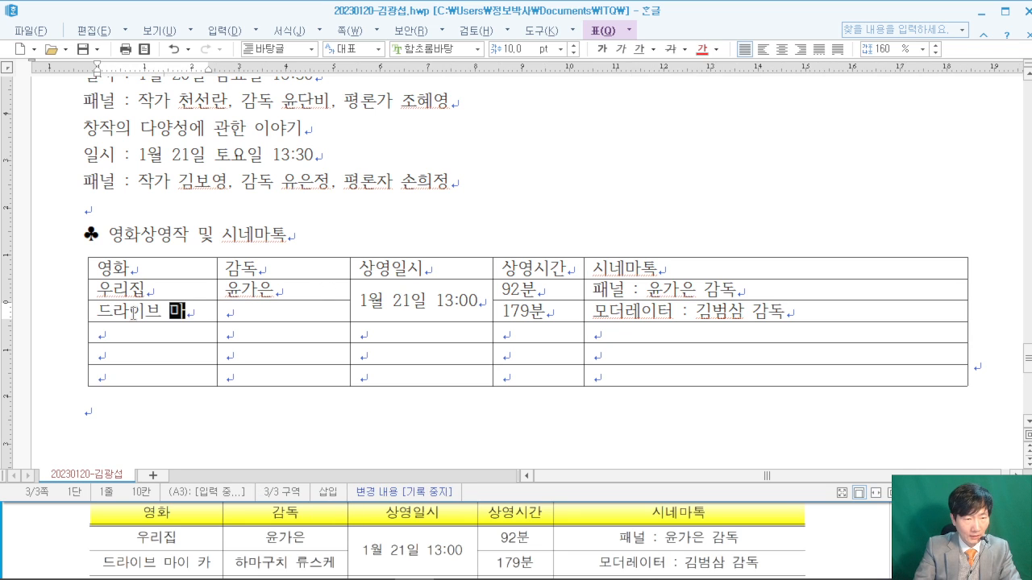
text(이)
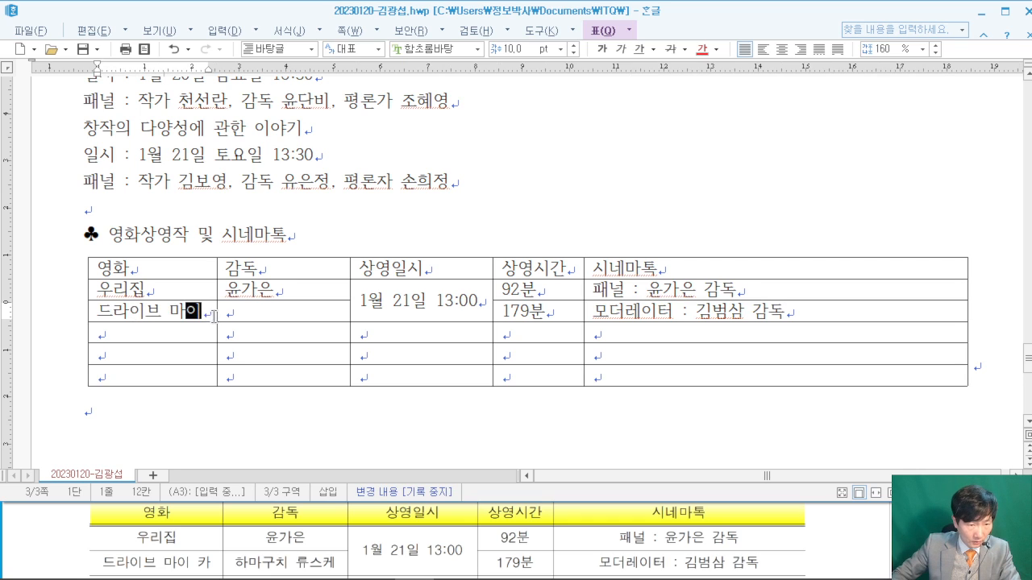
drag(214, 313, 240, 312)
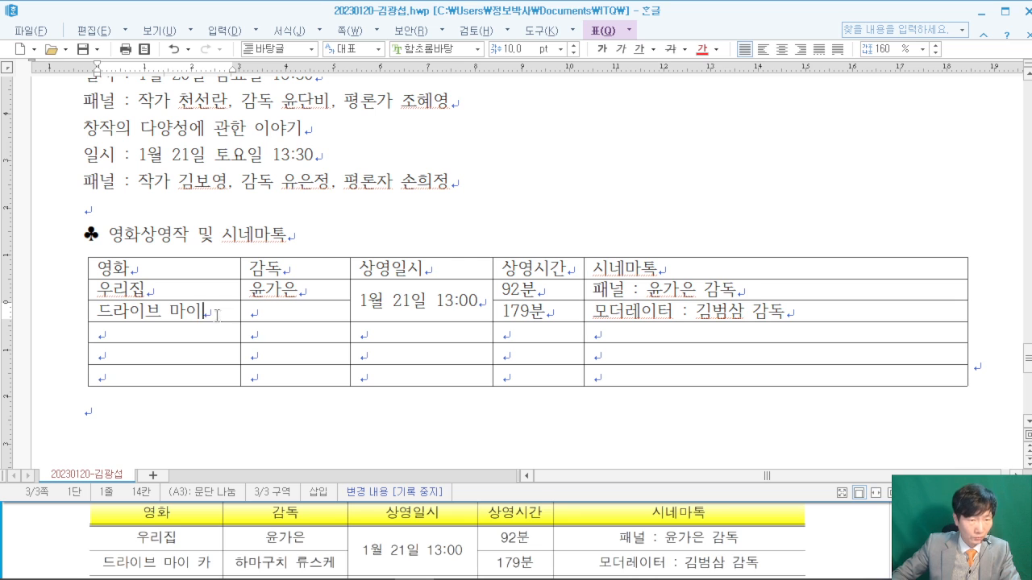
text(카)
key(Tab)
text(하)
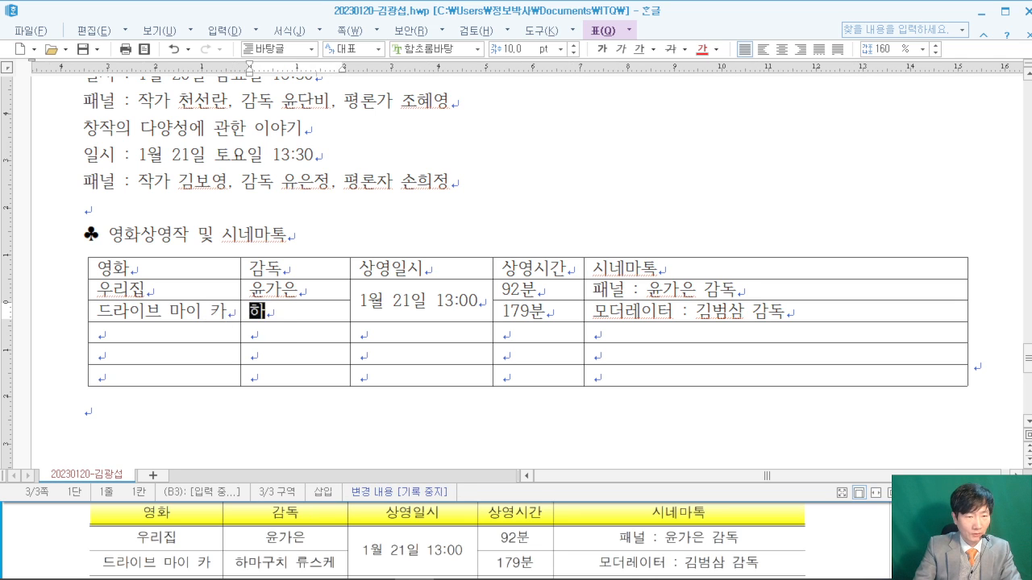
text(마구치 류스)
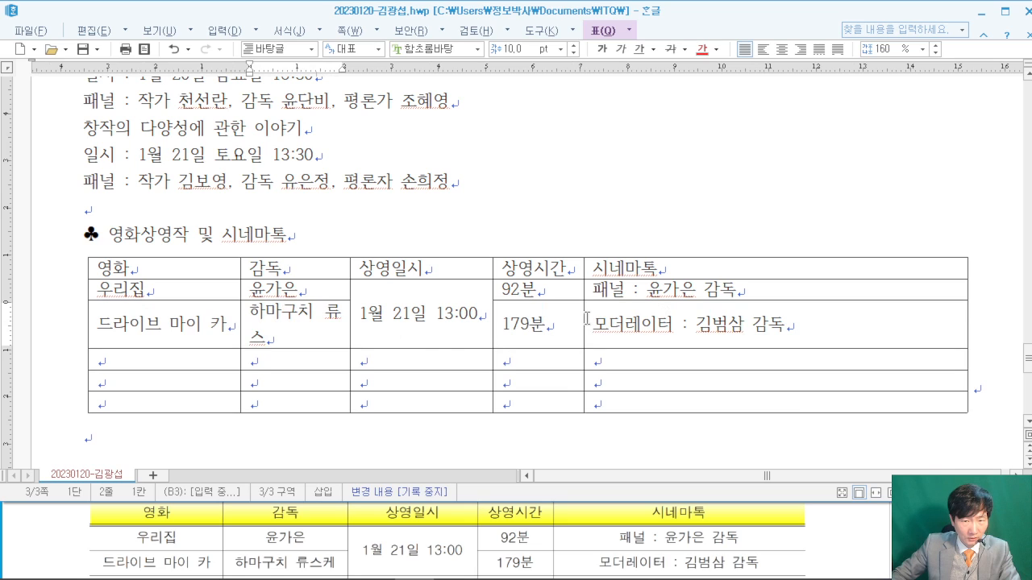
drag(584, 313, 616, 313)
drag(492, 310, 536, 313)
drag(349, 321, 388, 320)
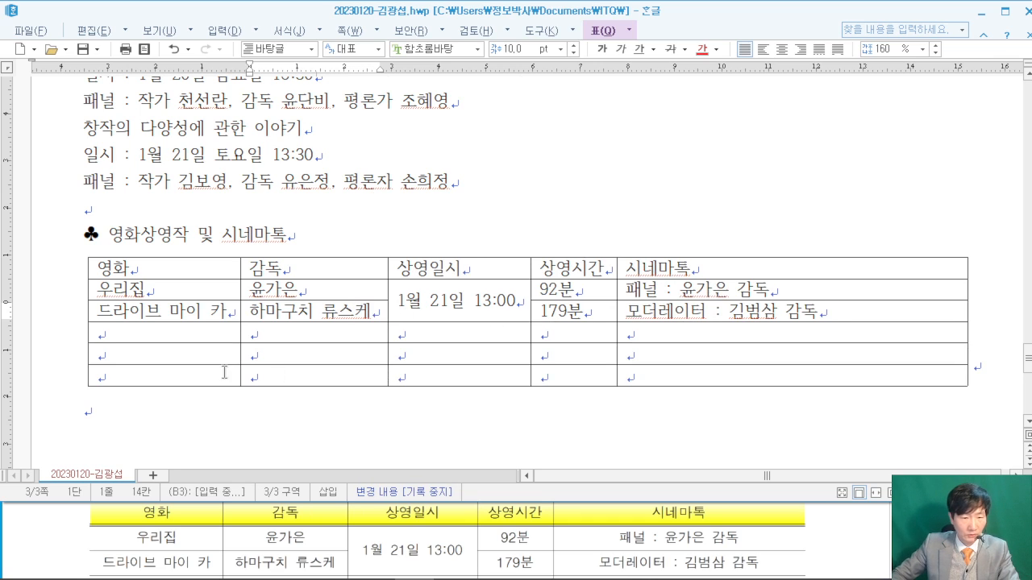
click(846, 561)
- Fill the 갈매기 row: director, 1월 22일 11:00, 75분, and the director panel entry
scroll(847, 562, down, 3)
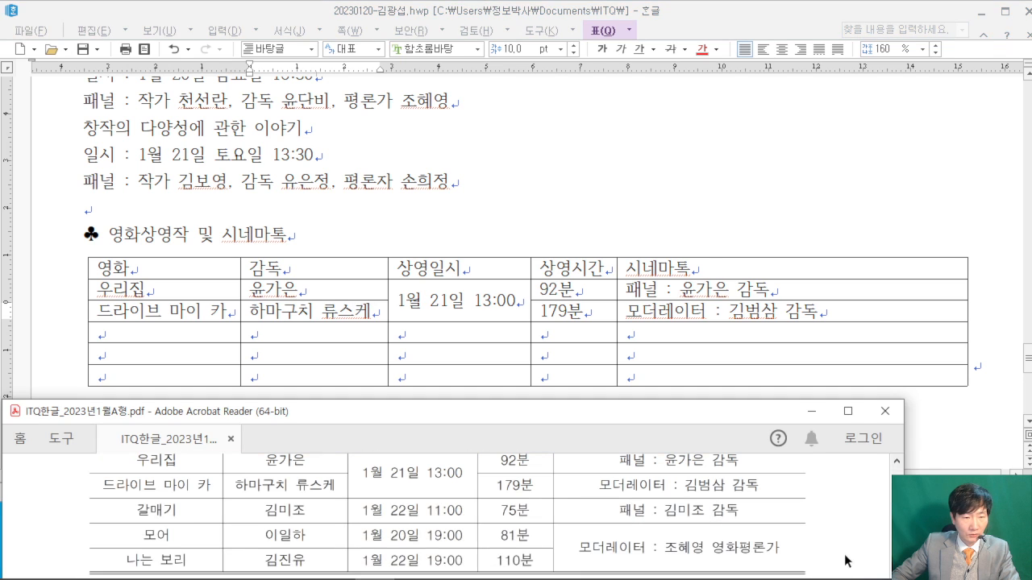
click(113, 337)
text(갈매기)
key(Tab)
text(김미조)
key(Tab)
text(1)
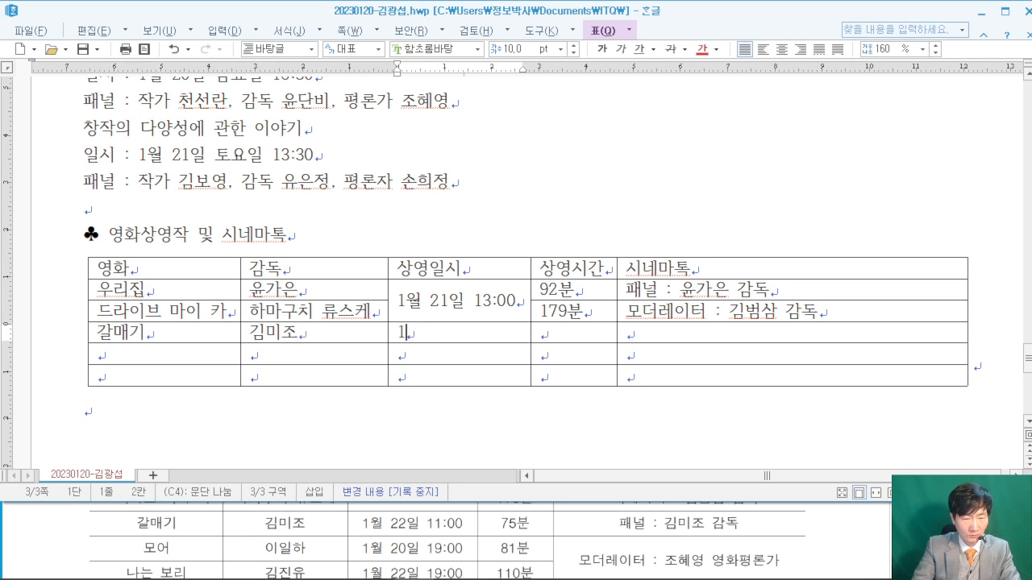
text(월 22일 )
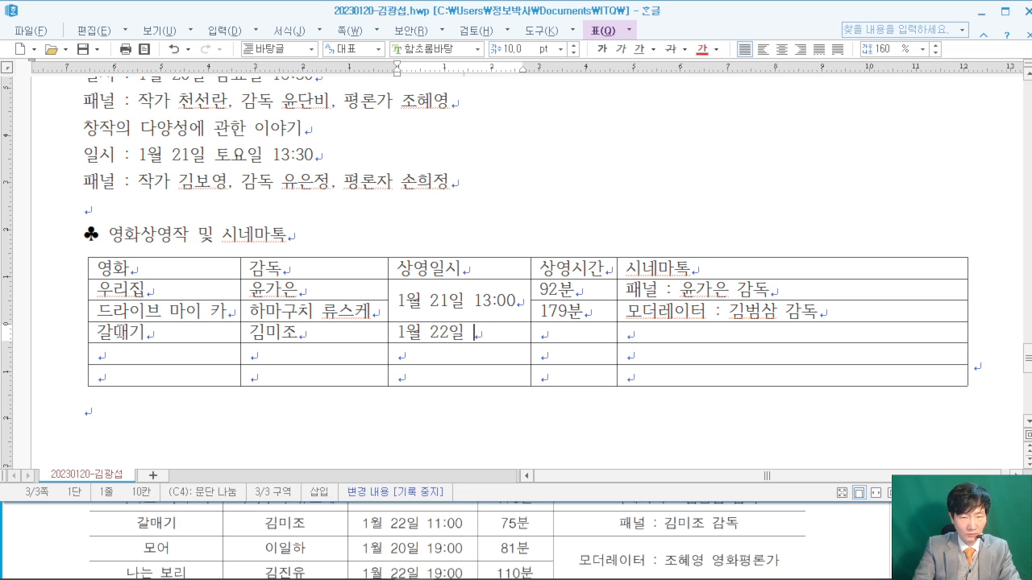
text(11:00)
key(Tab)
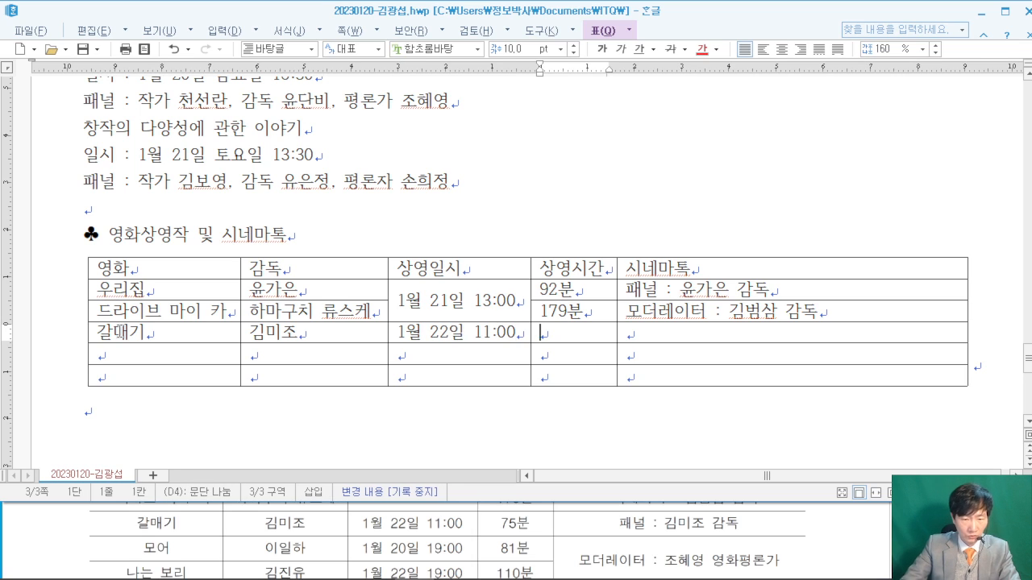
text(75분)
key(Tab)
text(패너)
text(ㄹ )
text(: 김미조 감독)
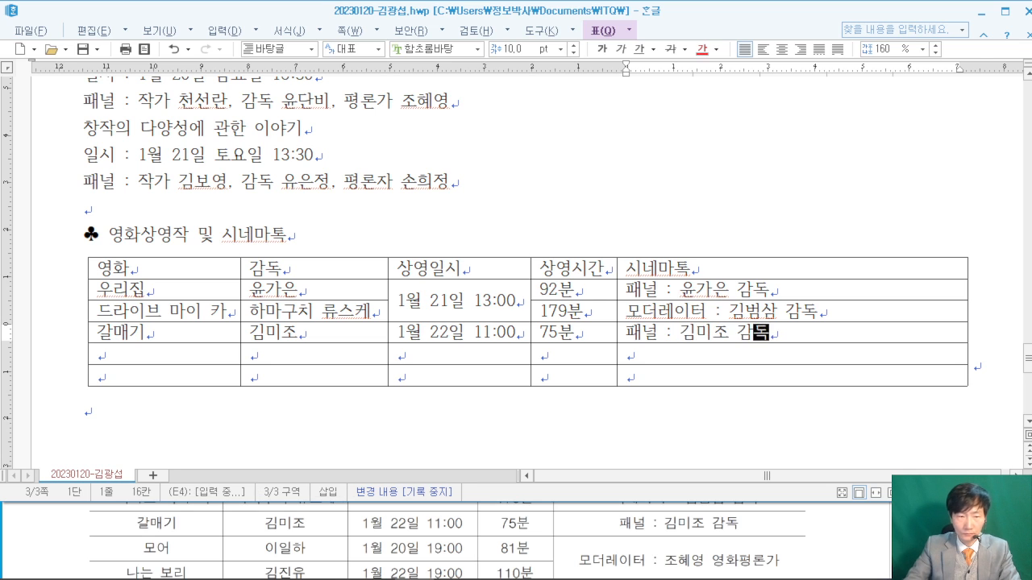
- Fill the 모어 row with director, 1월 20일 19:00, 81분, the critic moderator, and merge its 시네마톡 cell with the row below
key(Tab)
text(모어)
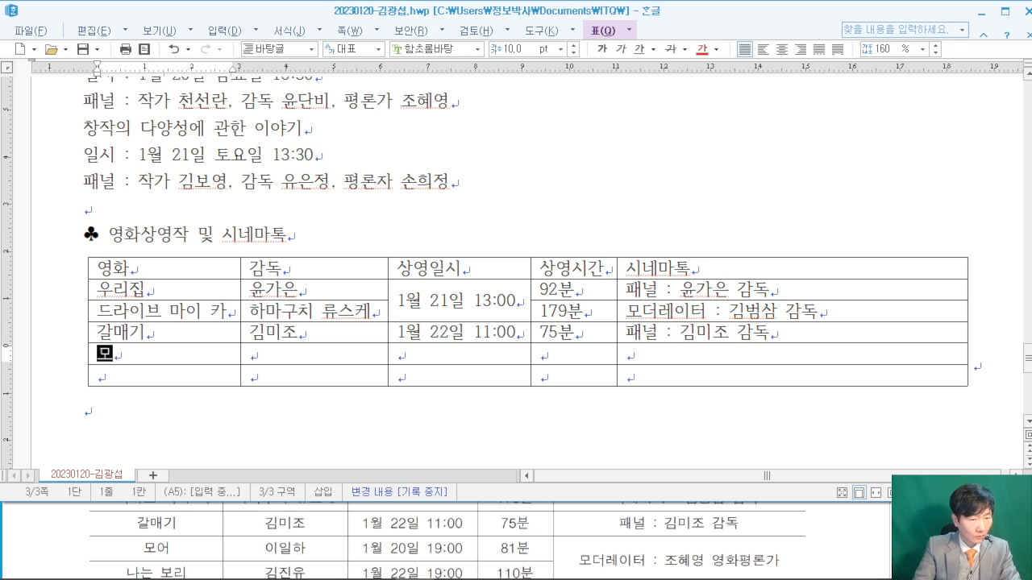
key(Tab)
text(이일하)
key(Tab)
text(1월 20일 )
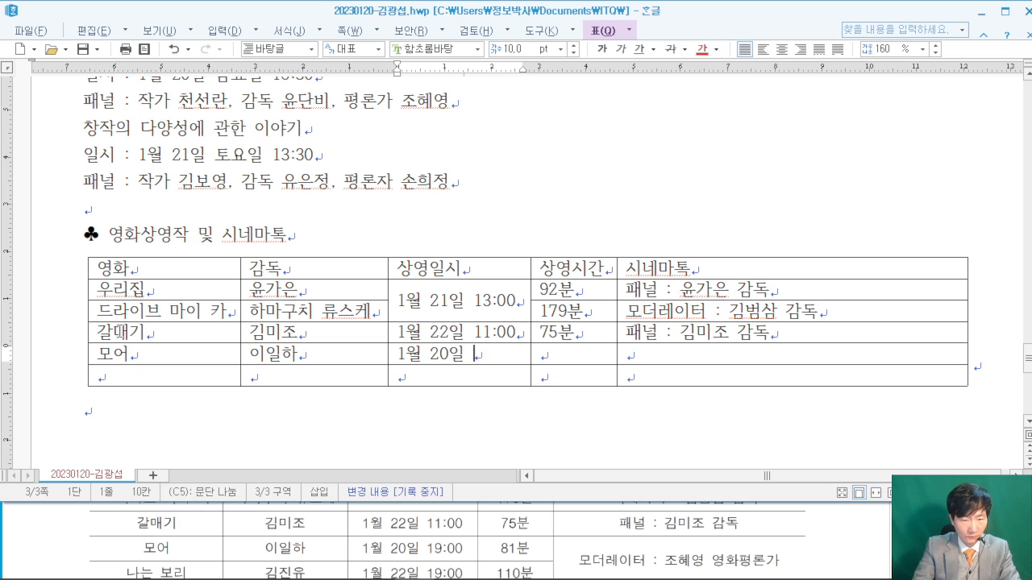
text(19:00)
key(Tab)
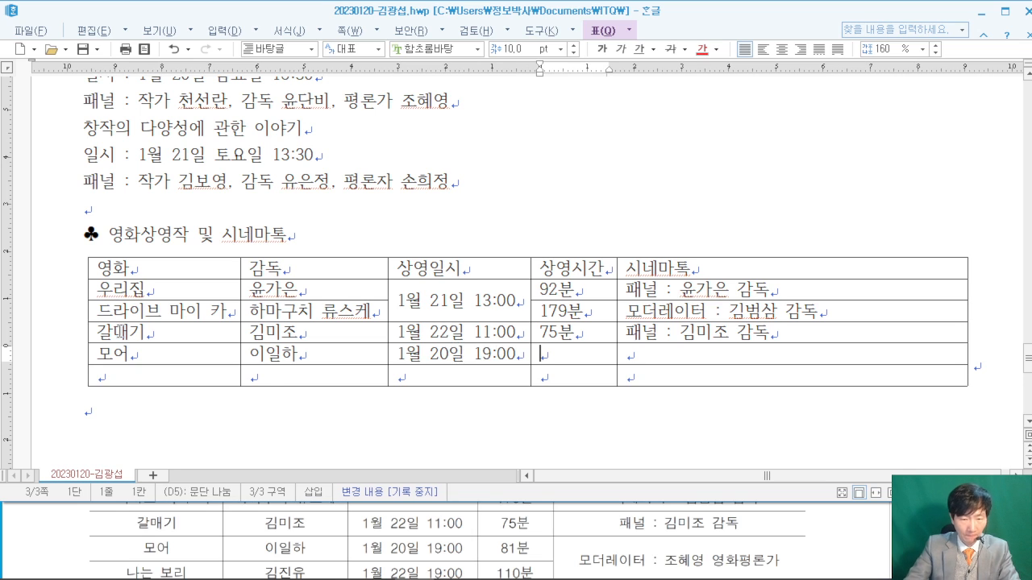
text(81분)
key(Tab)
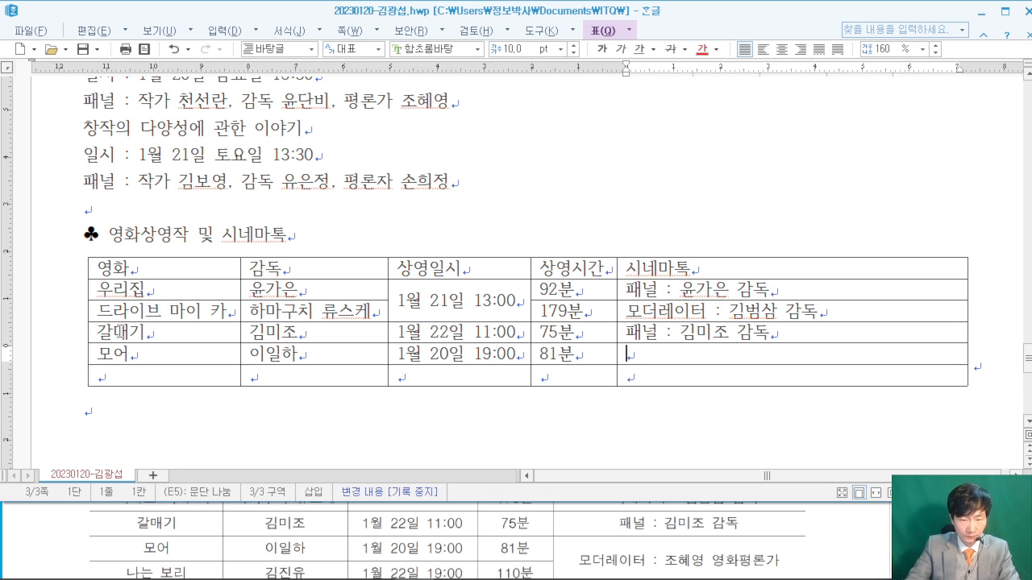
text(모더)
text(레이터 )
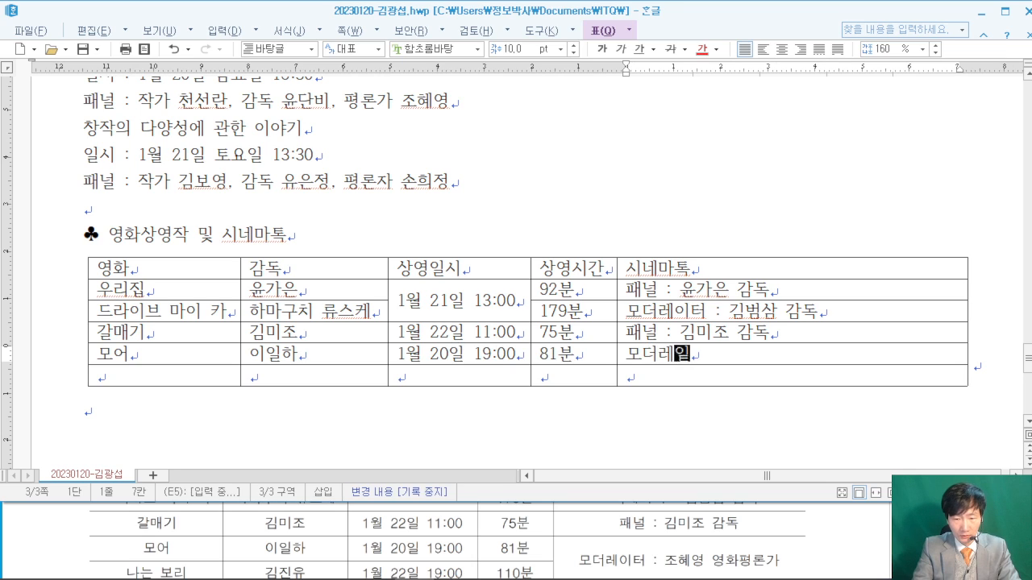
text(: 조혜영 )
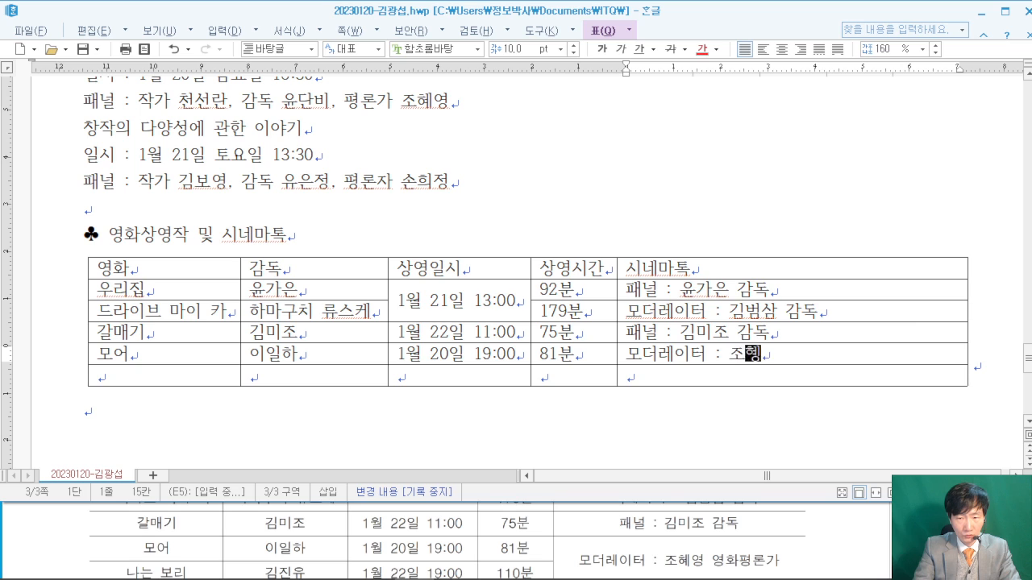
text(영화평)
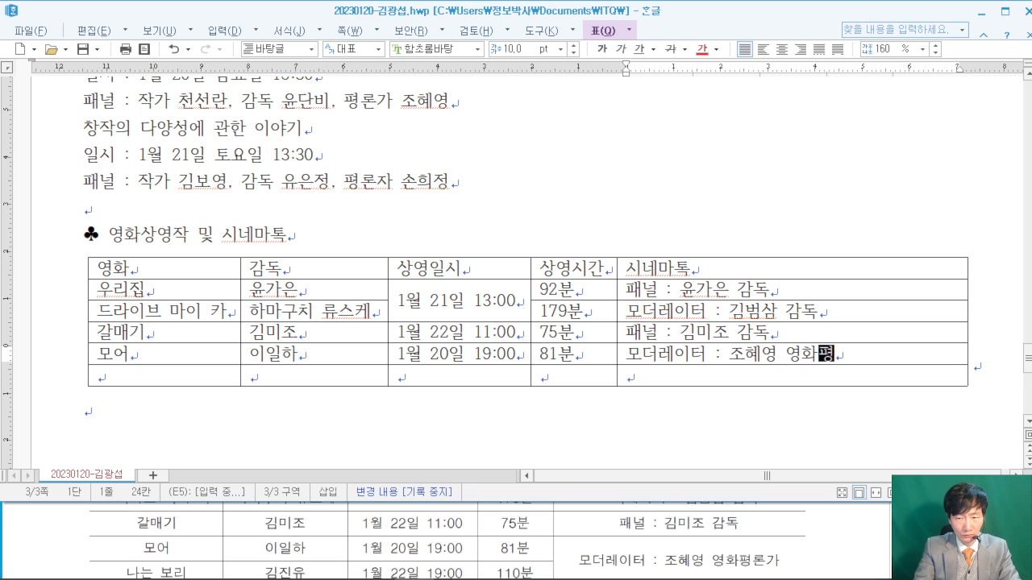
text(론가)
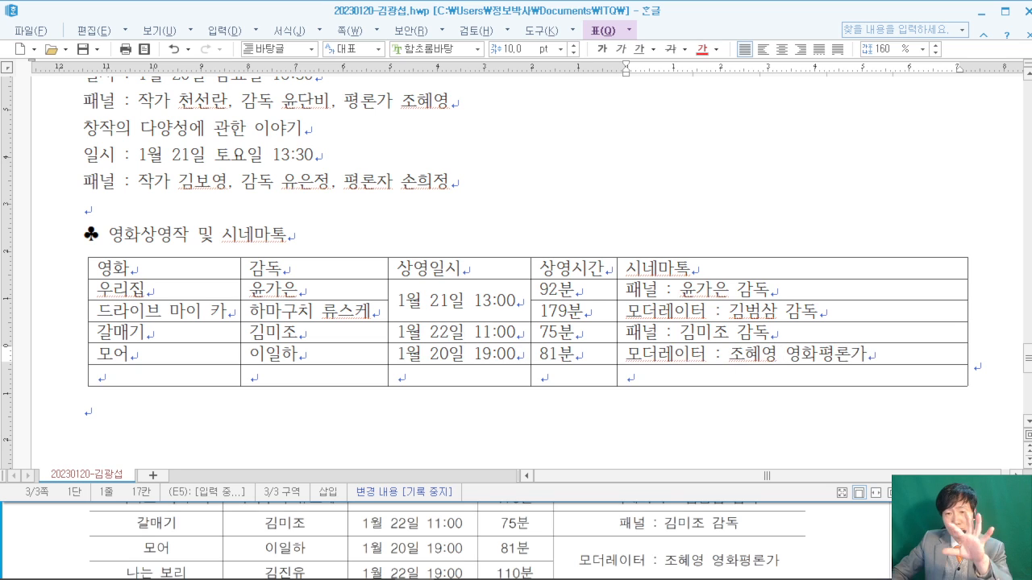
drag(792, 354, 791, 375)
right_click(743, 372)
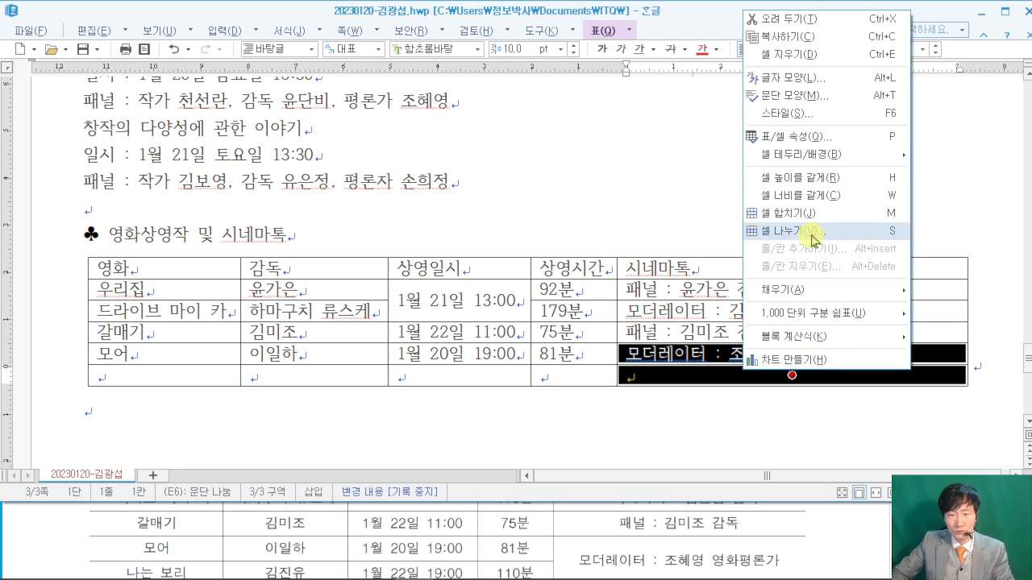
click(808, 224)
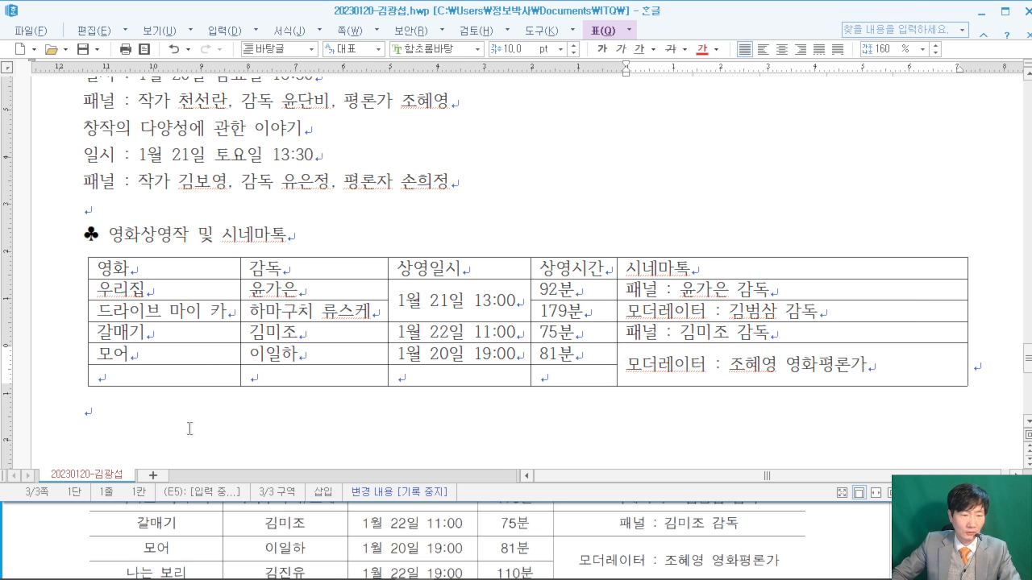
- Fill the 나는 보리 row with its director, 1월 22일 19:00 and 110분
click(77, 520)
scroll(77, 520, down, 1)
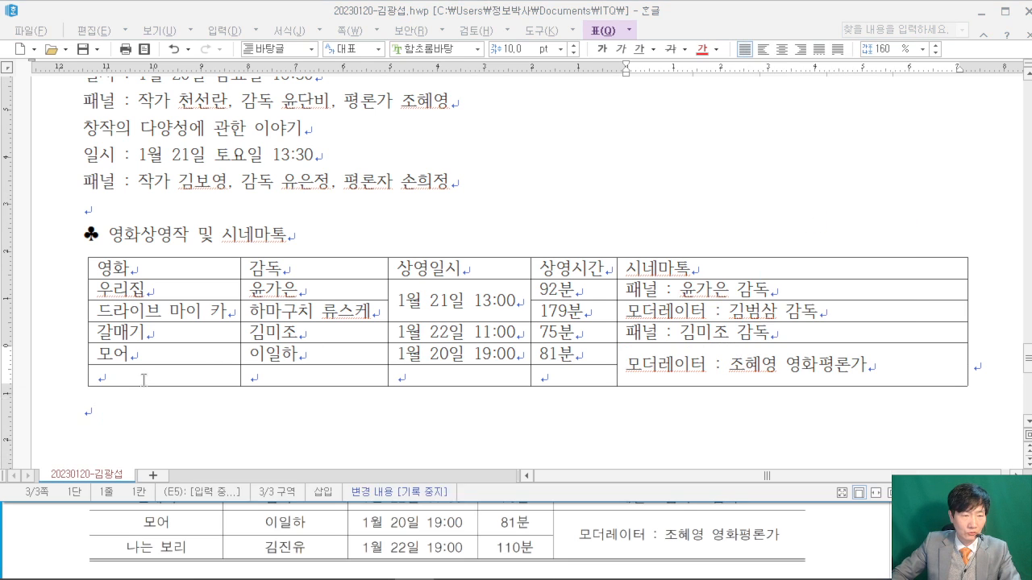
click(143, 379)
text(나는 보리)
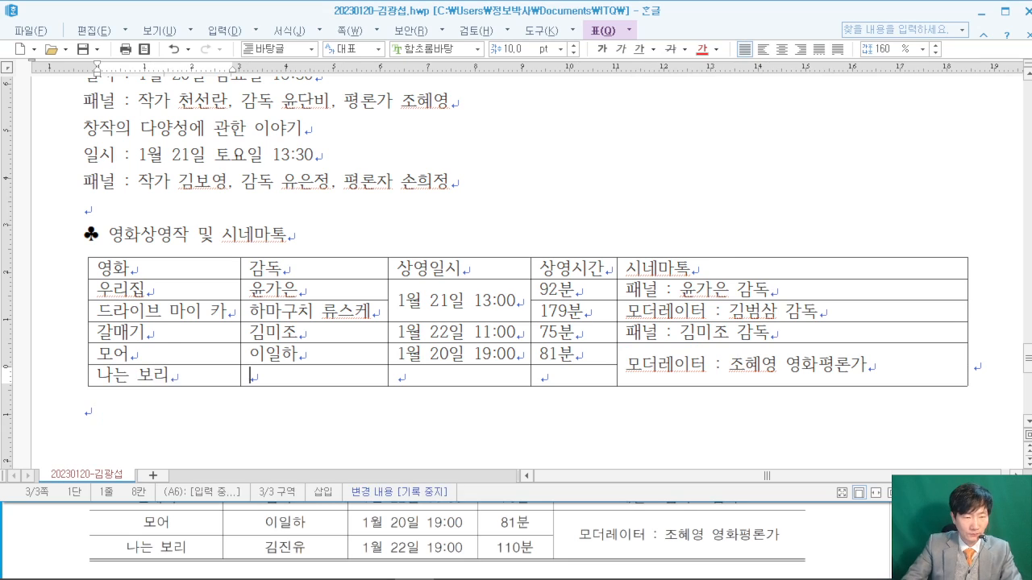
key(Tab)
text(기ㅁ진유)
key(Tab)
text(1월 22일 19:00)
key(Tab)
text(110분)
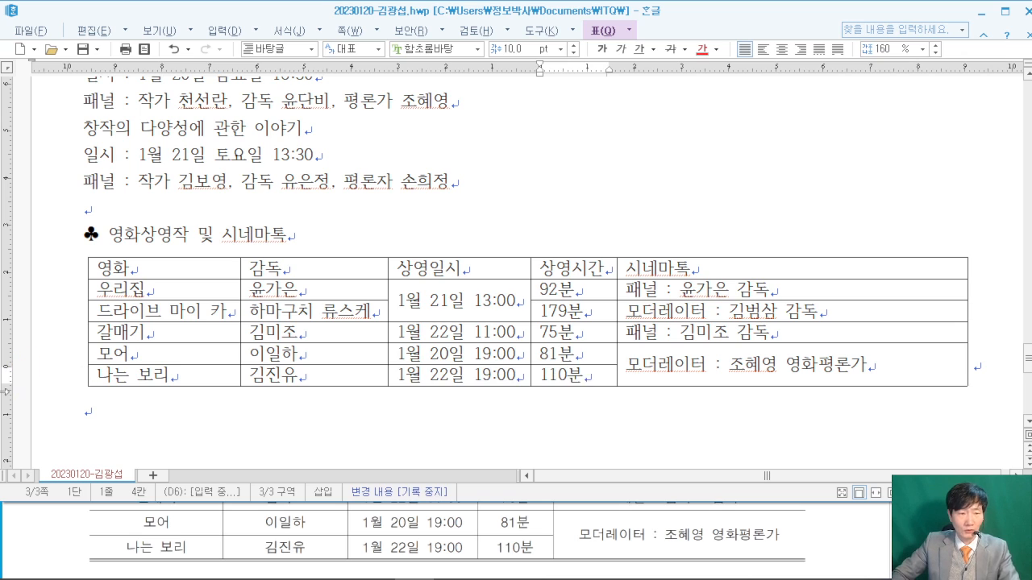
click(123, 415)
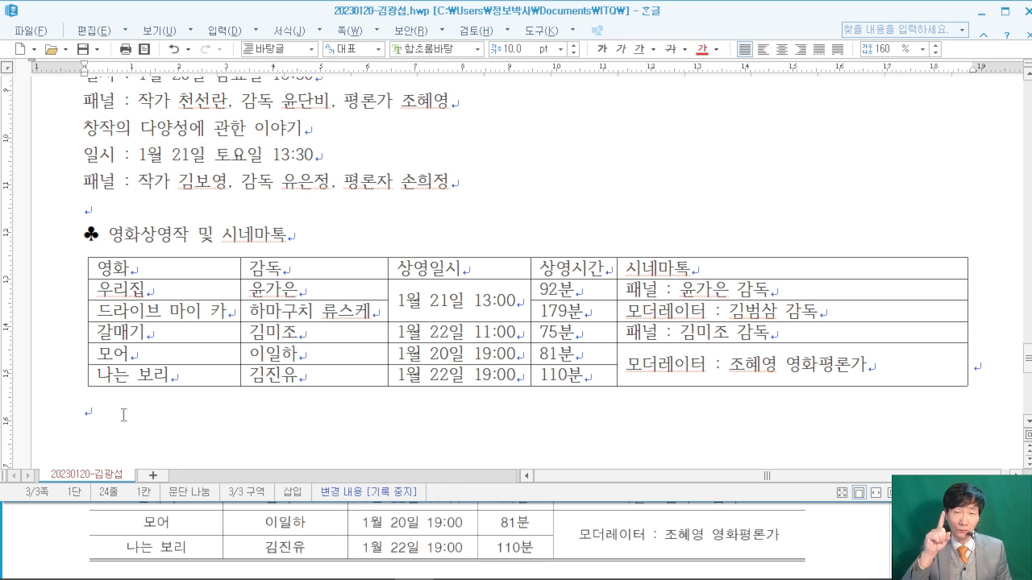
- Type 영화진흥위원회 in a new paragraph below the table, then scroll back to the top
key(Return)
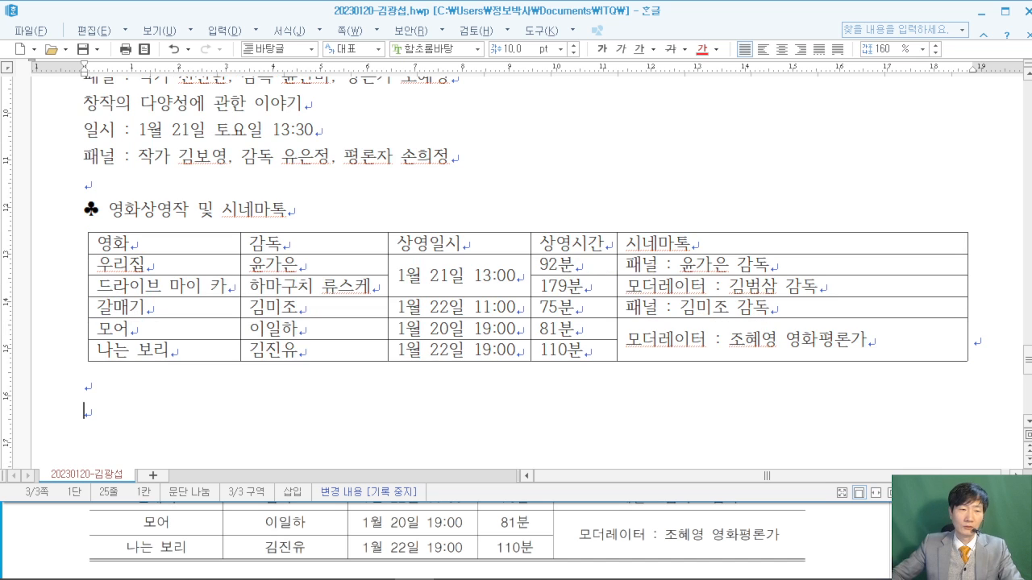
click(840, 528)
scroll(842, 525, down, 3)
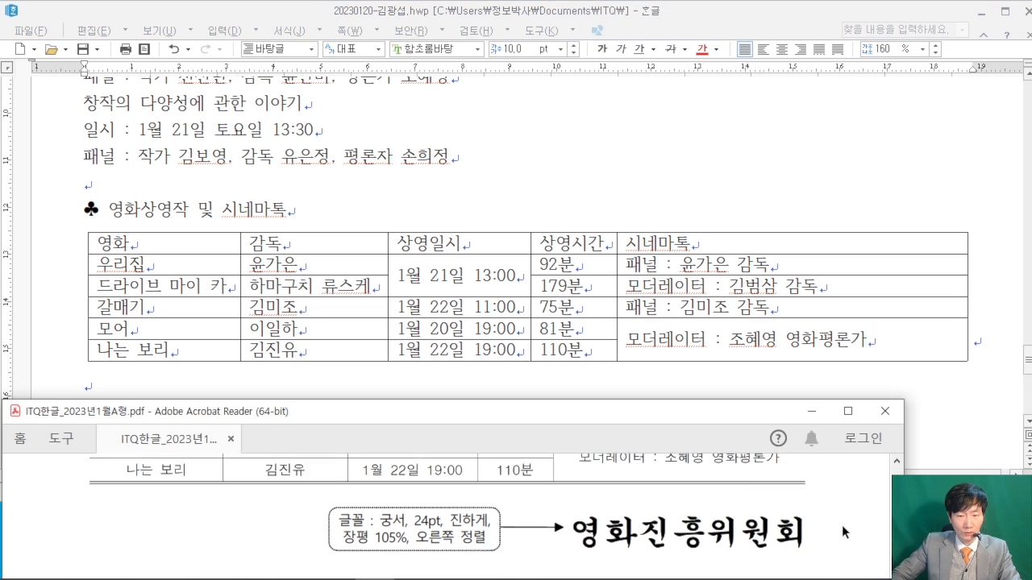
scroll(201, 372, up, 1)
scroll(178, 395, down, 2)
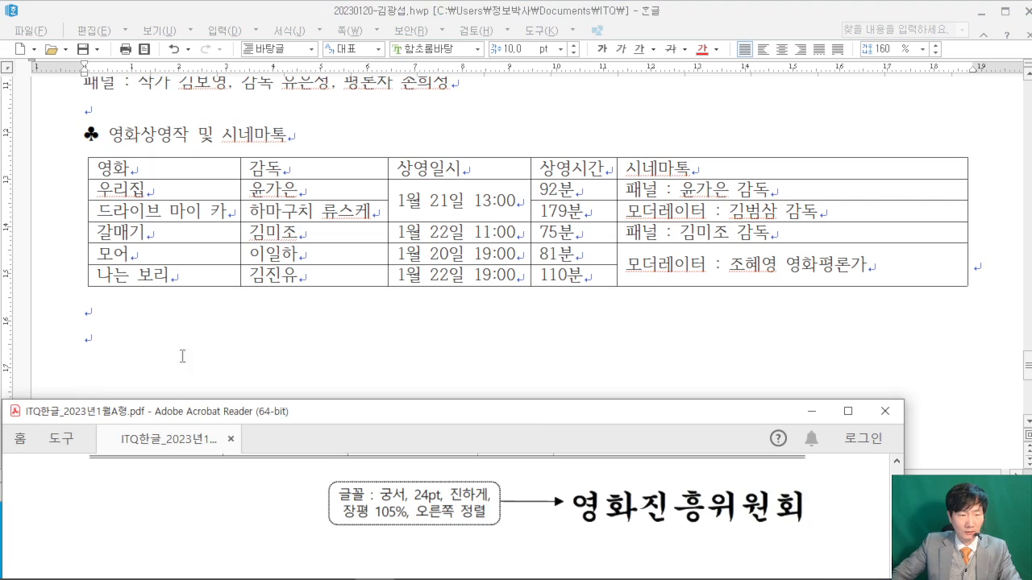
click(176, 316)
text(영화진)
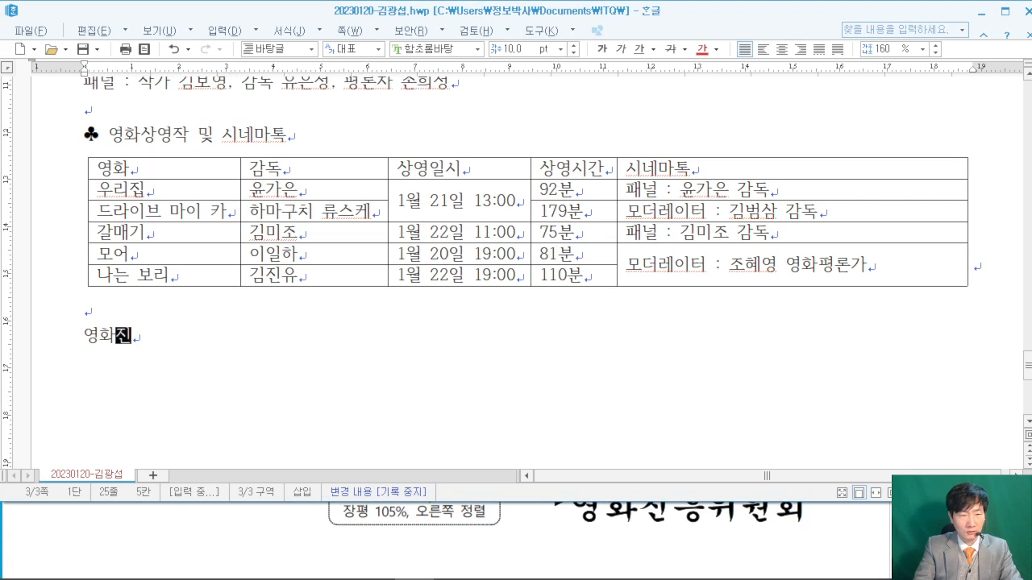
text(흥우원)
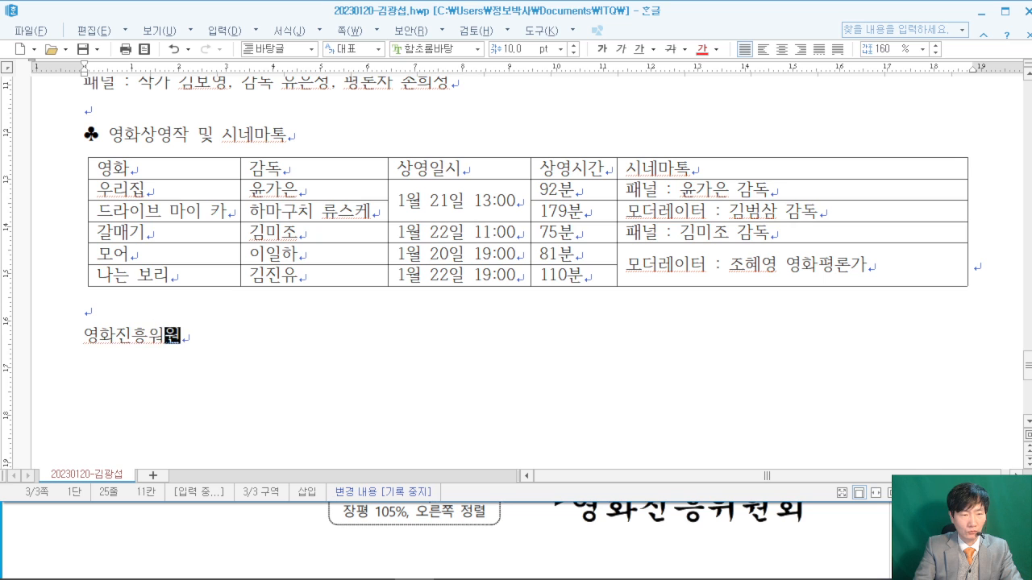
key(BackSpace)
key(BackSpace)
key(BackSpace)
text(위원회)
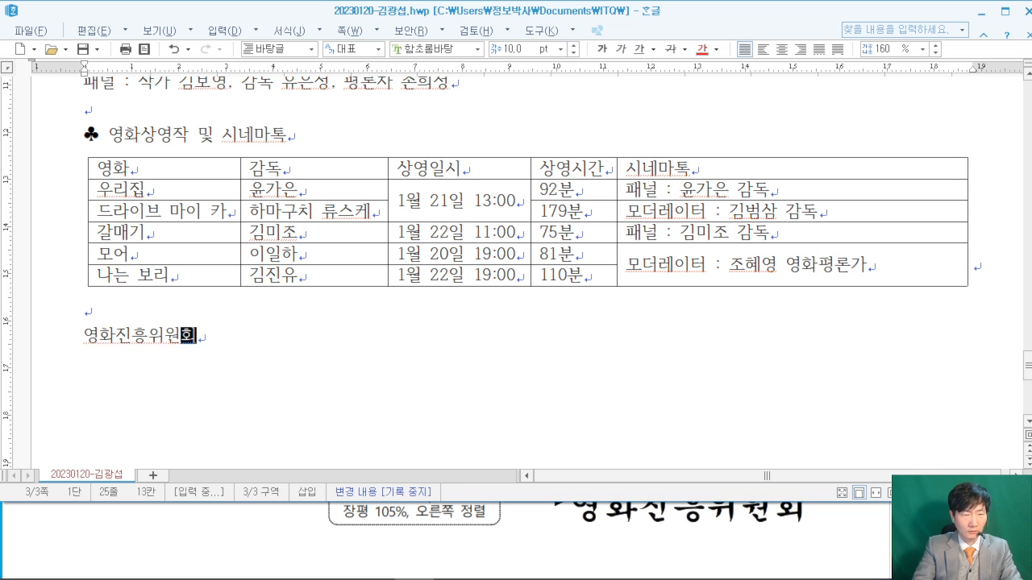
click(280, 316)
scroll(330, 345, down, 2)
scroll(330, 345, up, 3)
scroll(339, 345, up, 2)
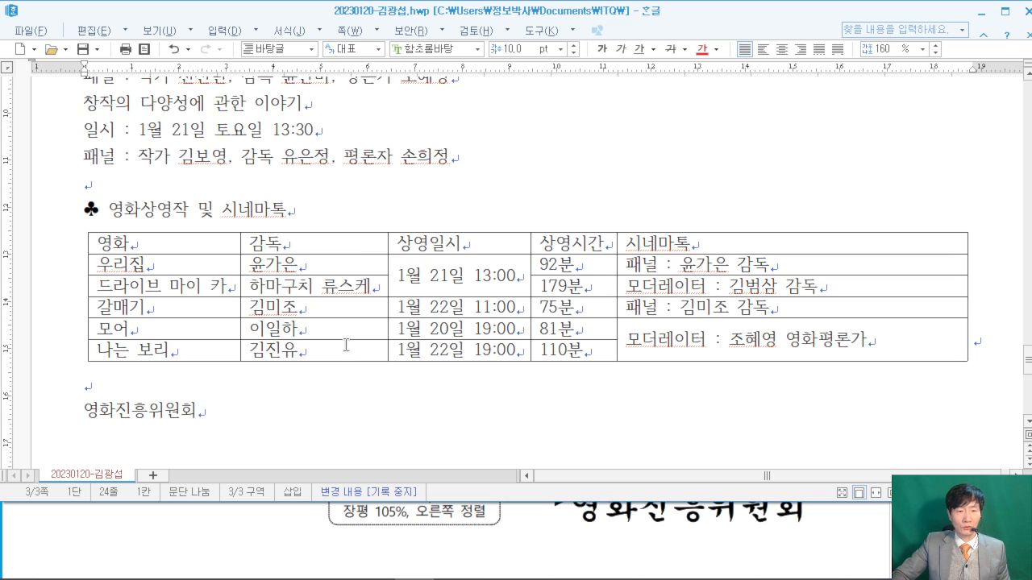
scroll(348, 345, up, 8)
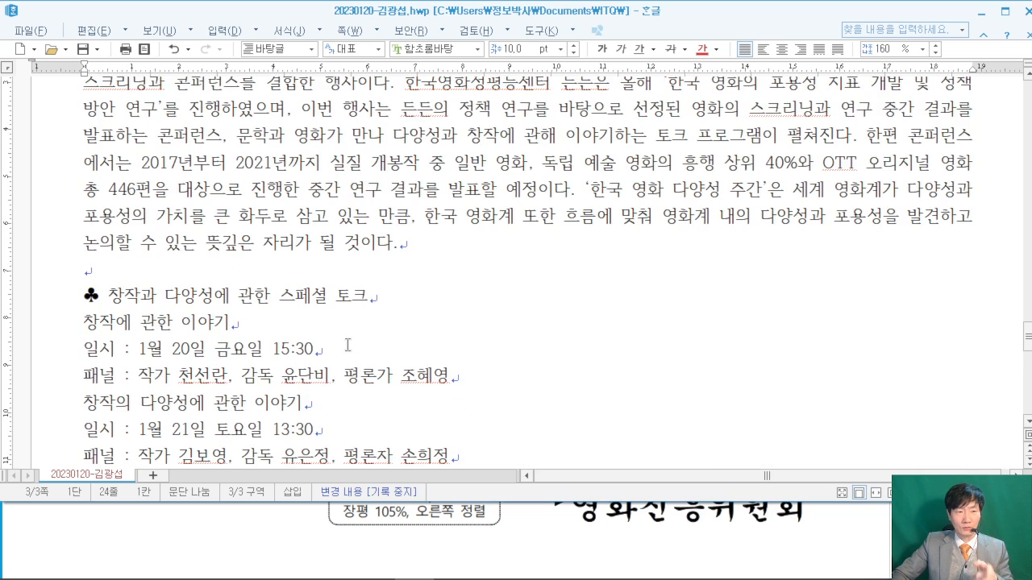
scroll(348, 345, up, 6)
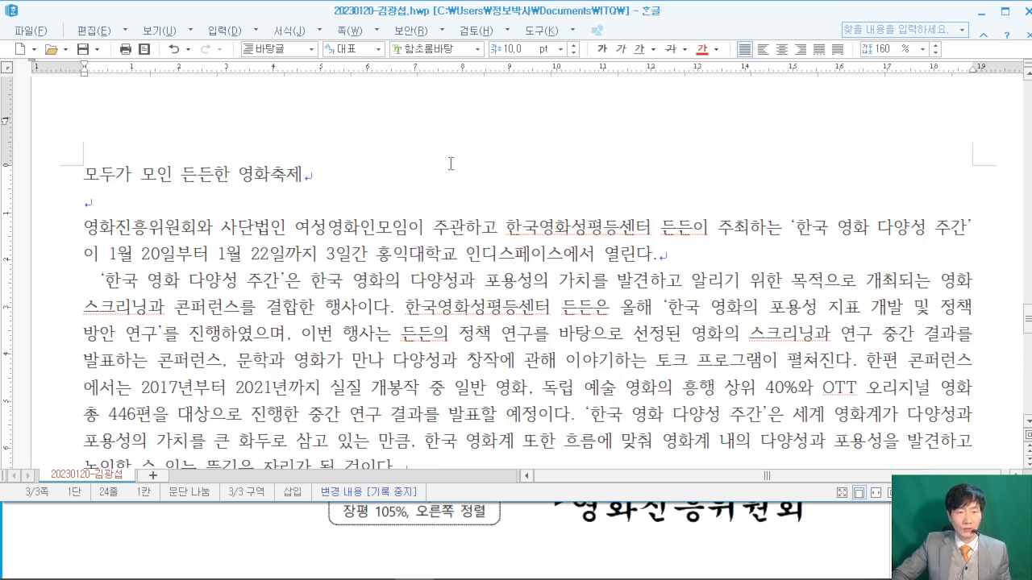
- Check the top of the answer sheet and place the caret at the end of the title
click(854, 529)
scroll(846, 519, up, 1)
scroll(846, 519, up, 8)
scroll(833, 506, up, 10)
scroll(834, 504, up, 5)
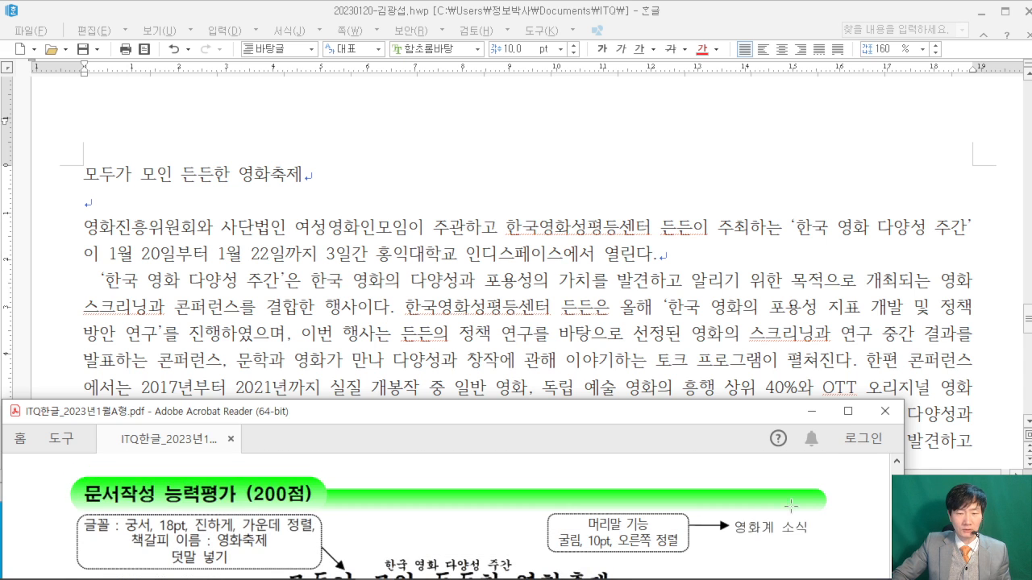
click(337, 158)
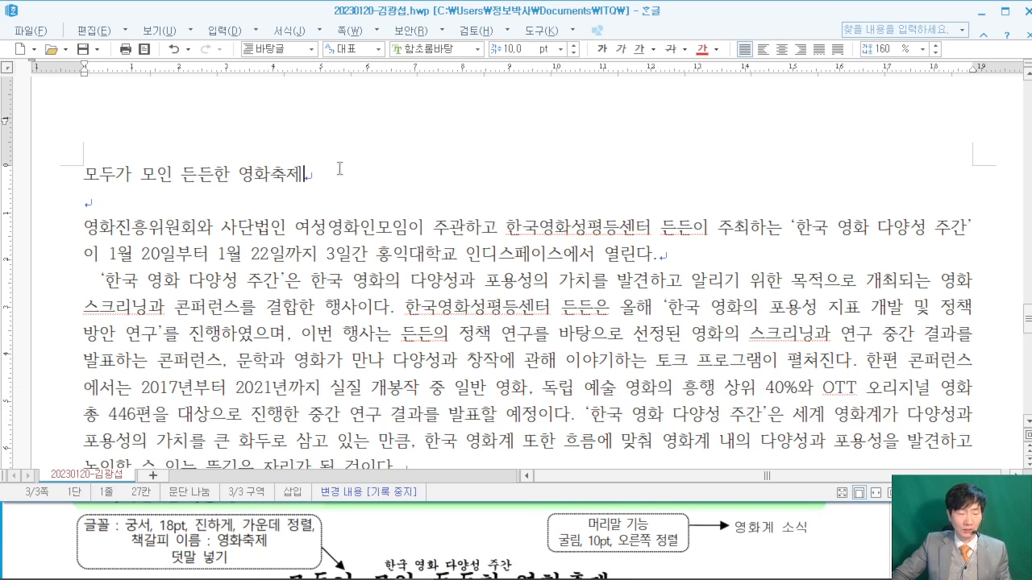
- Draw on-screen annotations, clear them, then open 머리말/꼬리말 with Ctrl+N, H
drag(228, 67, 405, 201)
drag(308, 108, 303, 147)
mouse_move(313, 90)
mouse_down()
mouse_move(312, 148)
mouse_move(350, 122)
mouse_move(374, 143)
mouse_up()
drag(425, 100, 423, 152)
drag(408, 129, 453, 125)
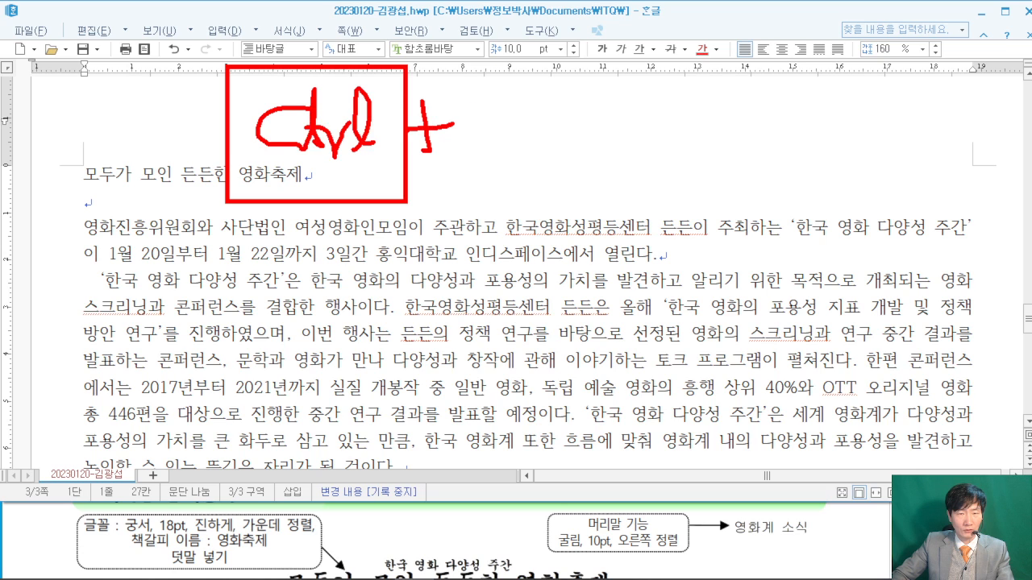
drag(471, 66, 636, 191)
drag(537, 104, 532, 155)
drag(535, 107, 581, 91)
drag(669, 208, 619, 232)
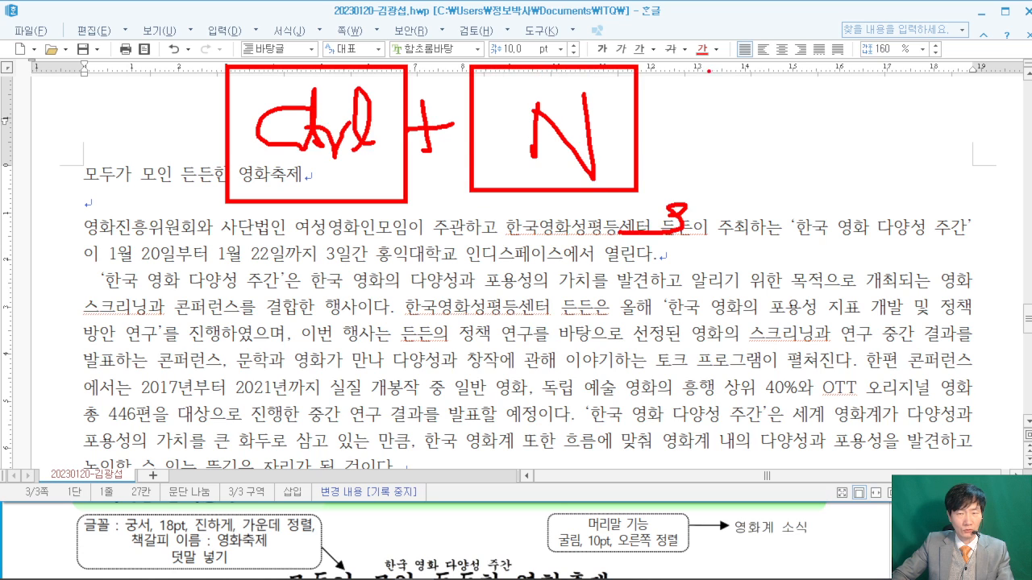
drag(706, 68, 893, 215)
drag(768, 97, 767, 169)
drag(768, 129, 821, 121)
drag(816, 87, 814, 184)
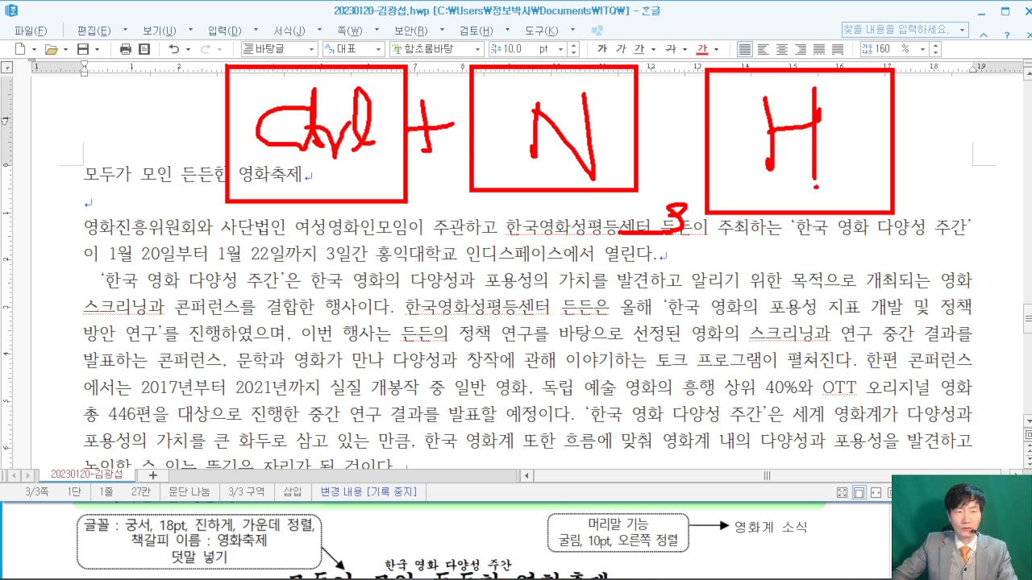
key(Escape)
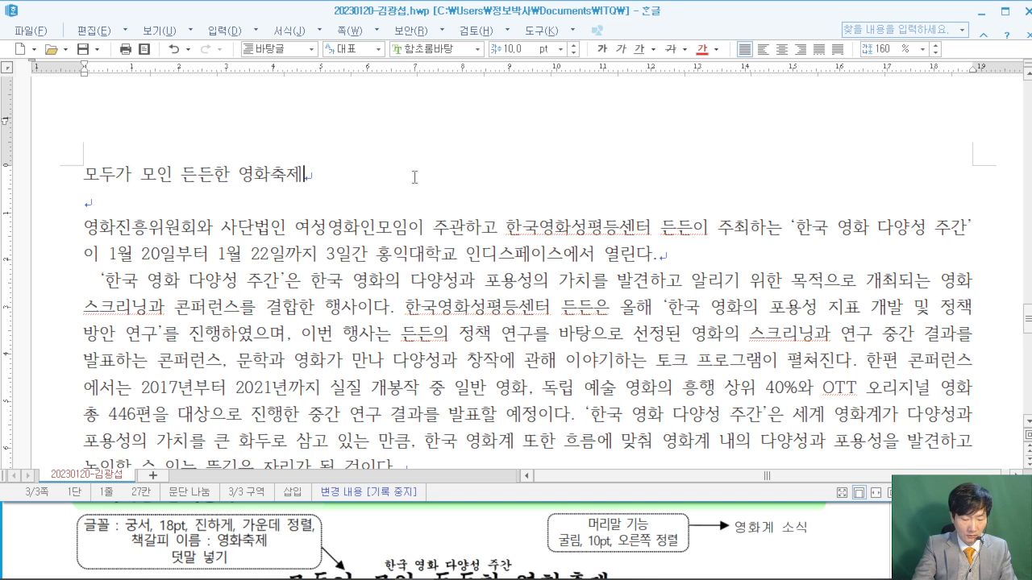
key(ctrl+n)
key(h)
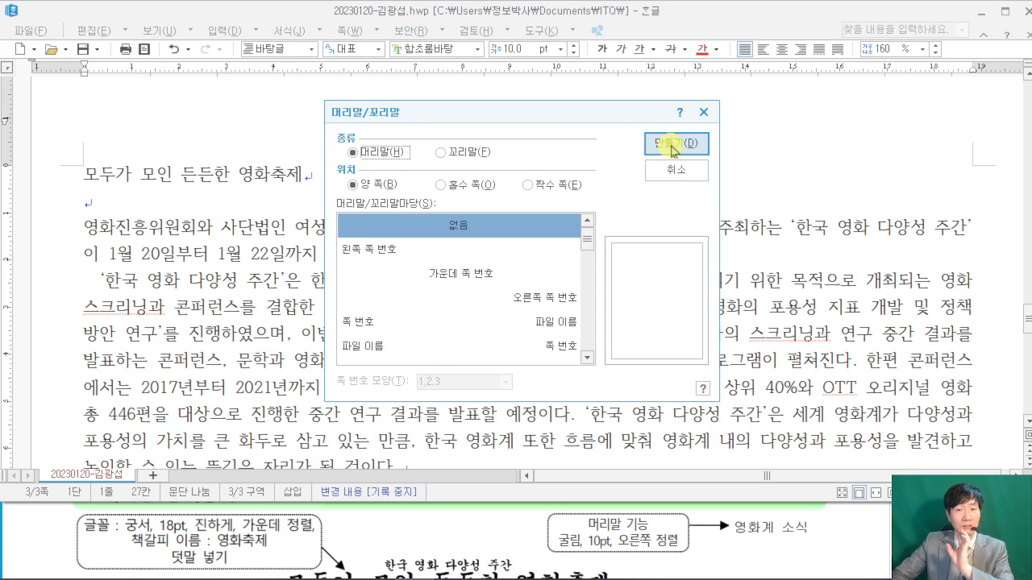
- Create a header for both pages reading '영화계 소식'
click(648, 143)
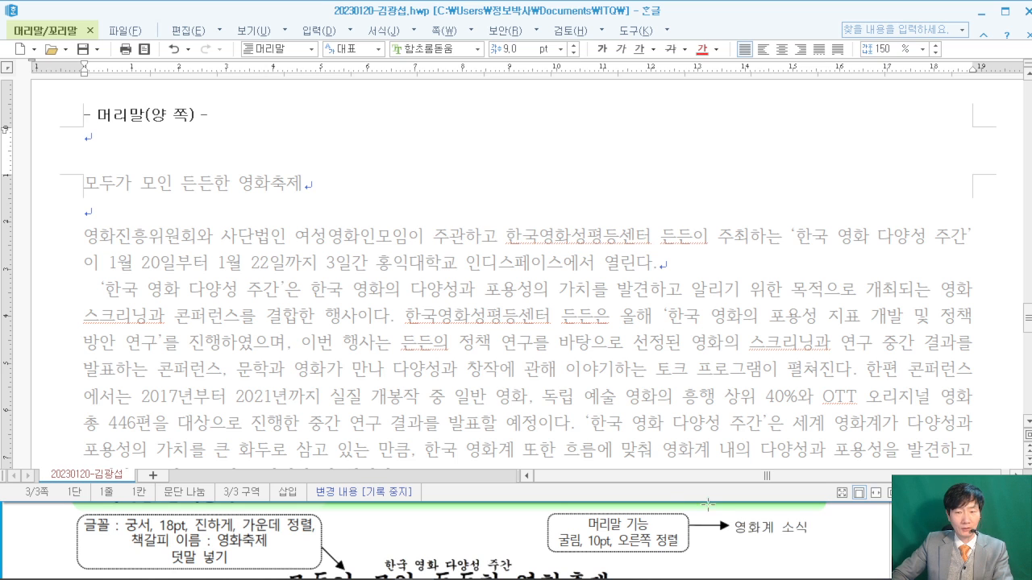
mouse_move(781, 541)
mouse_down()
mouse_move(729, 504)
mouse_move(788, 548)
mouse_up()
mouse_move(140, 141)
mouse_down()
mouse_move(685, 439)
mouse_move(740, 495)
mouse_up()
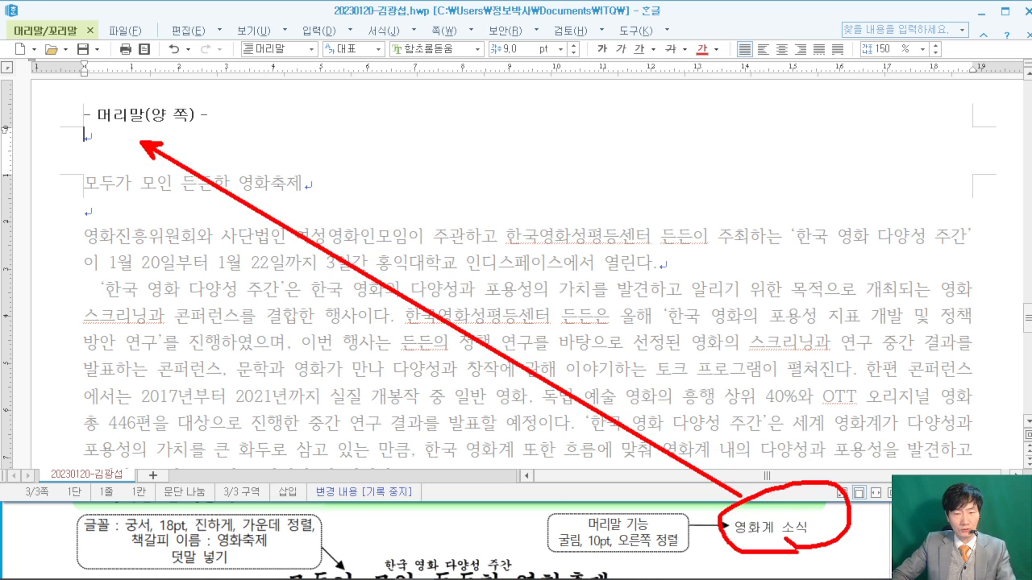
text(영화)
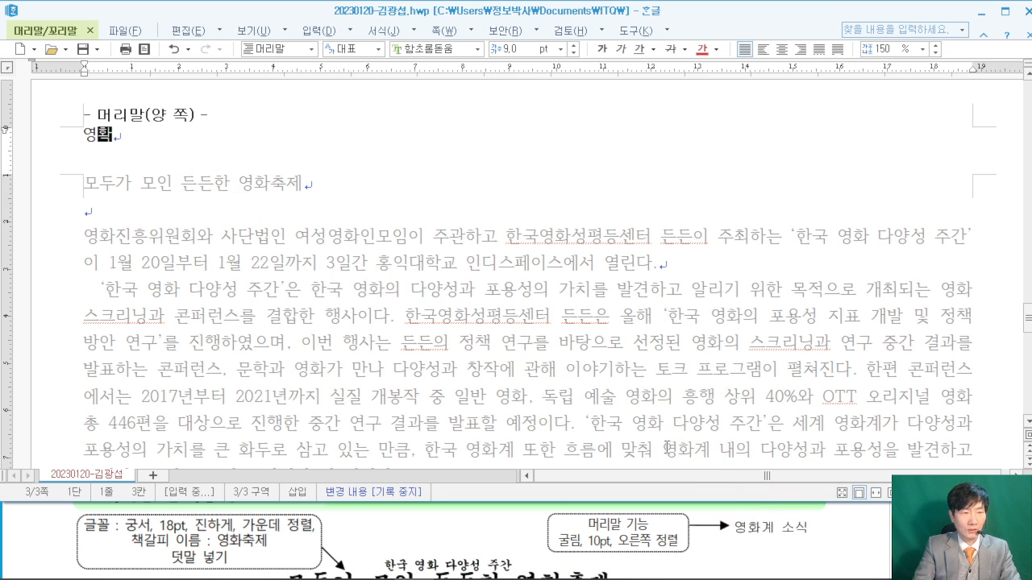
text(계 소식)
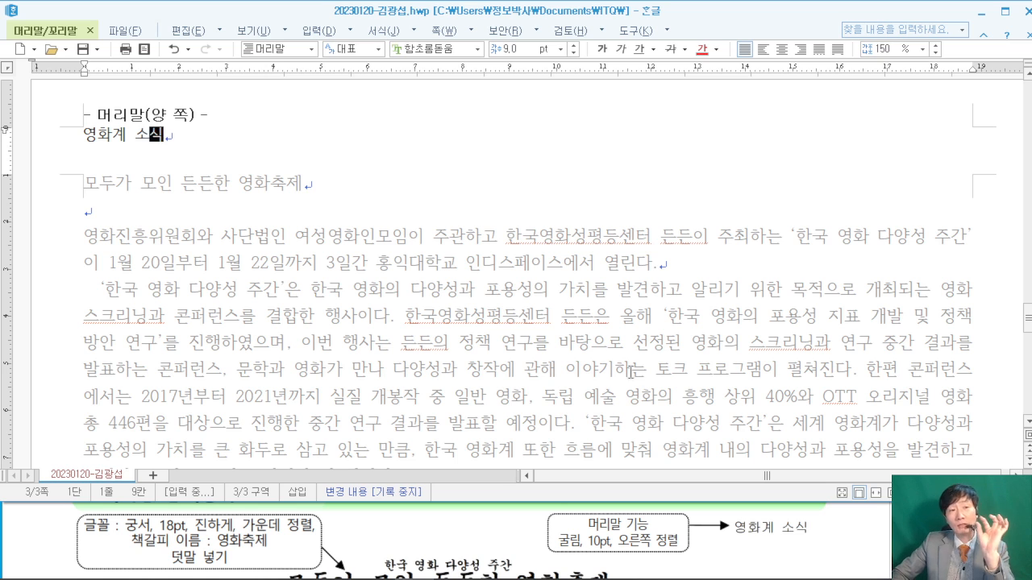
- Set the header text in 굴림 (Gulim) at 10 pt
key(shift+Home)
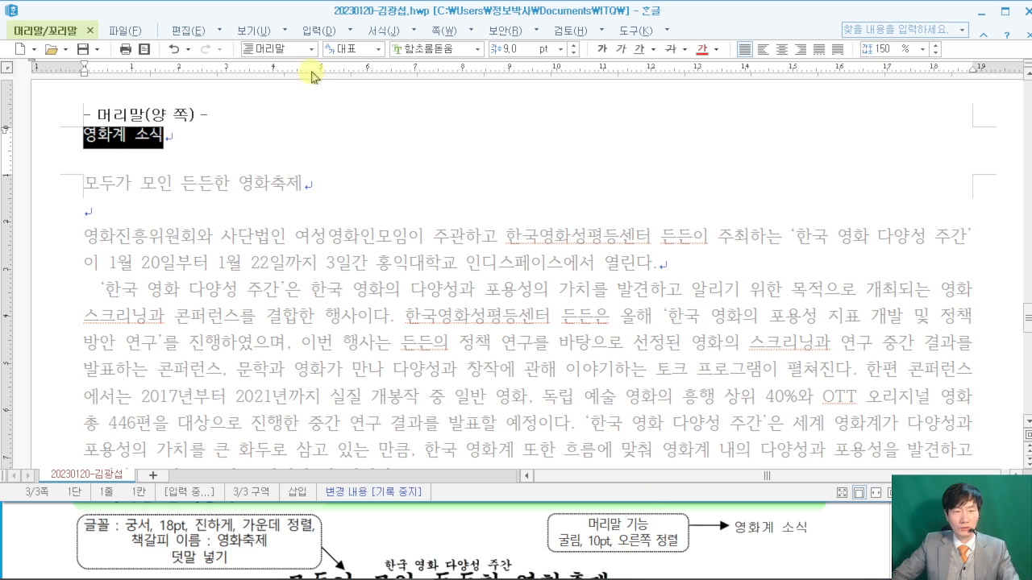
click(451, 48)
text(굴림)
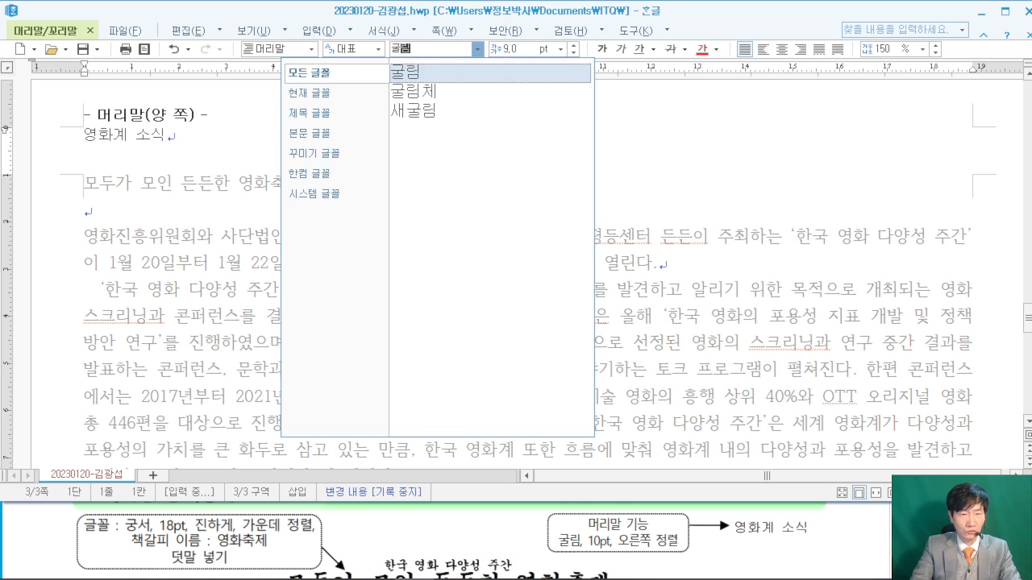
key(Return)
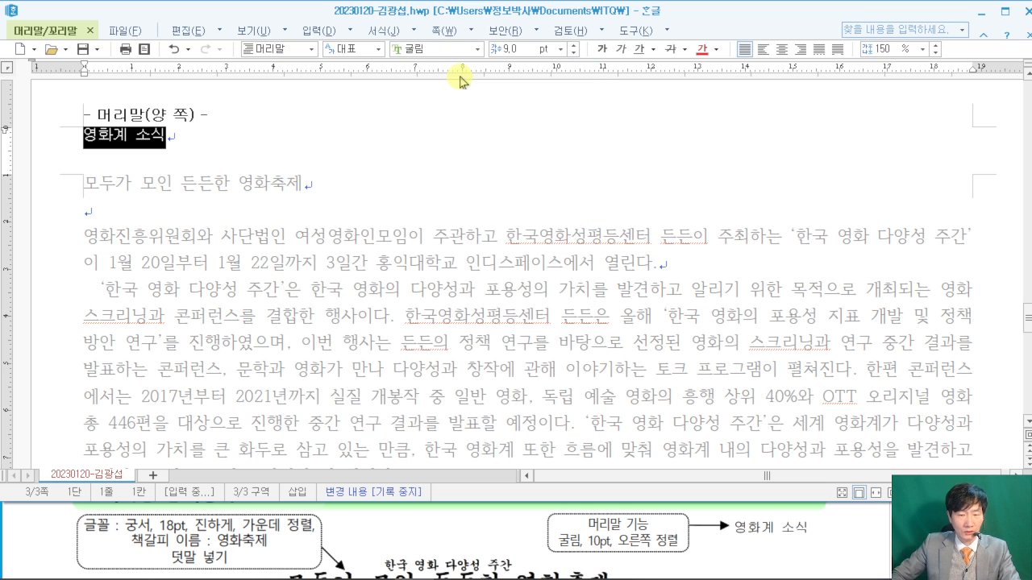
click(509, 49)
text(1)
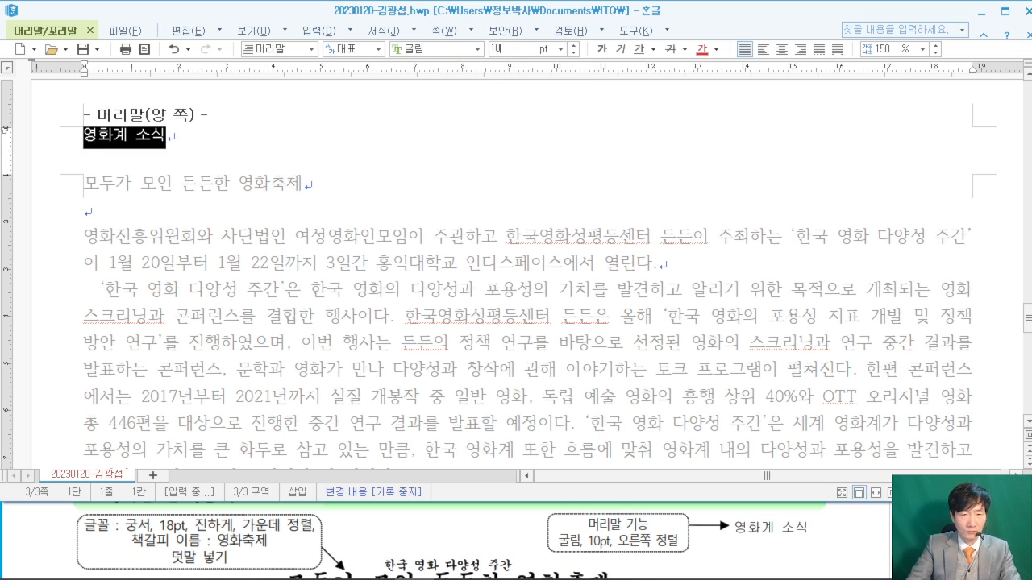
text(0)
key(Return)
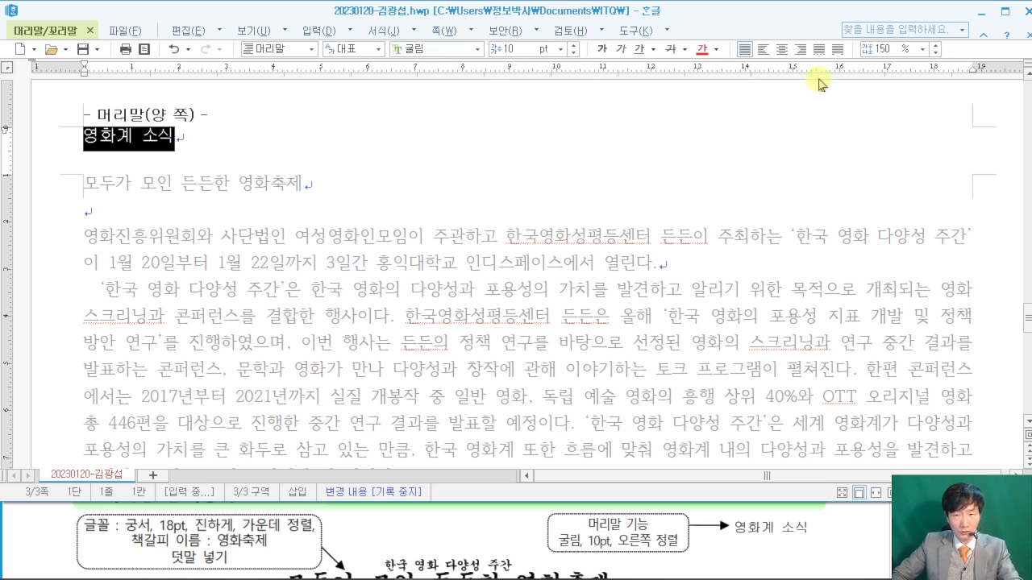
- Right-align the header text and bring back the header/footer tools
drag(793, 34, 854, 211)
key(Escape)
click(797, 51)
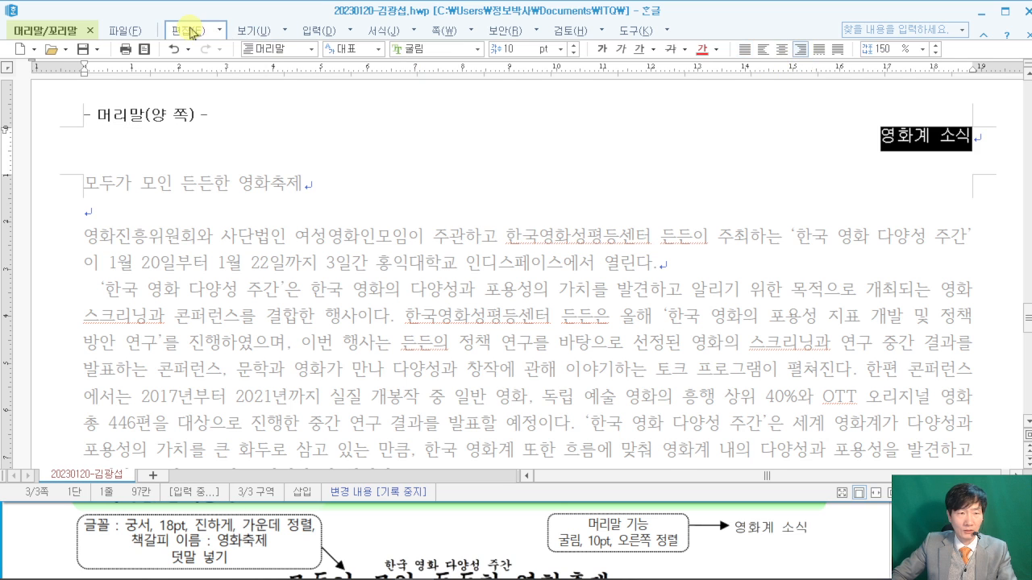
click(191, 31)
click(58, 31)
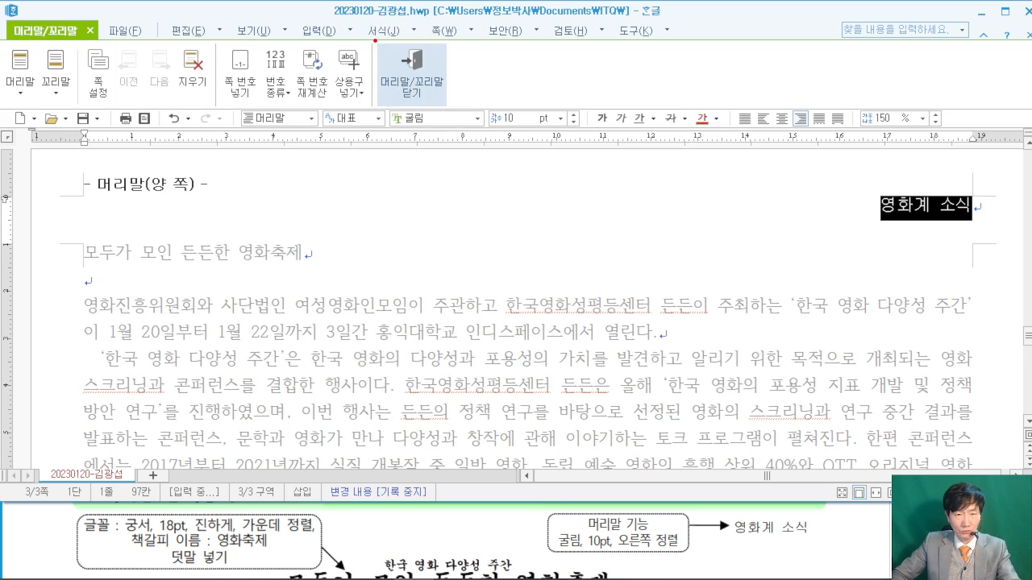
- Close the header and set the title 모두가 모인 든든한 영화축제 to 궁서 18 pt
click(415, 74)
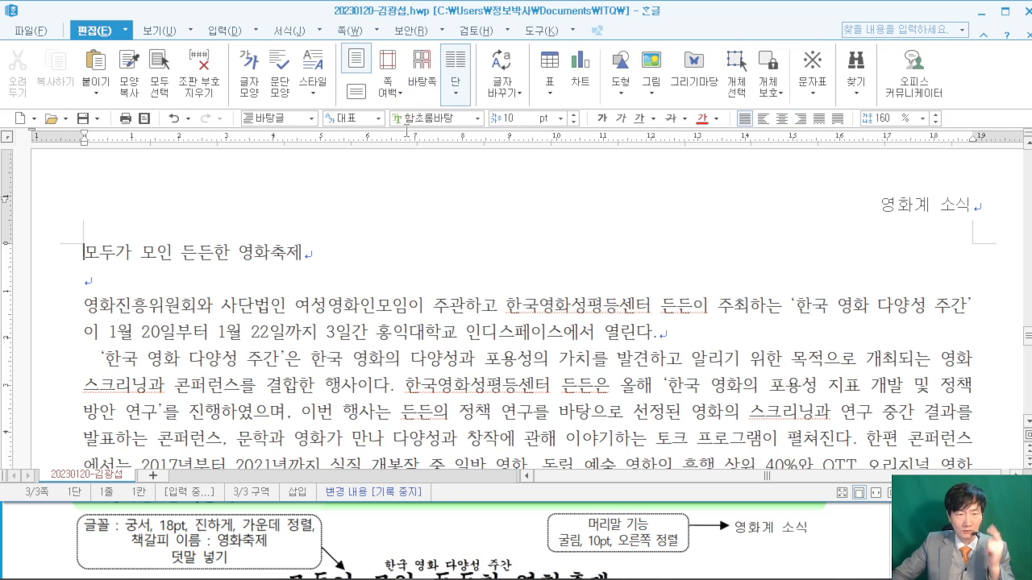
click(55, 258)
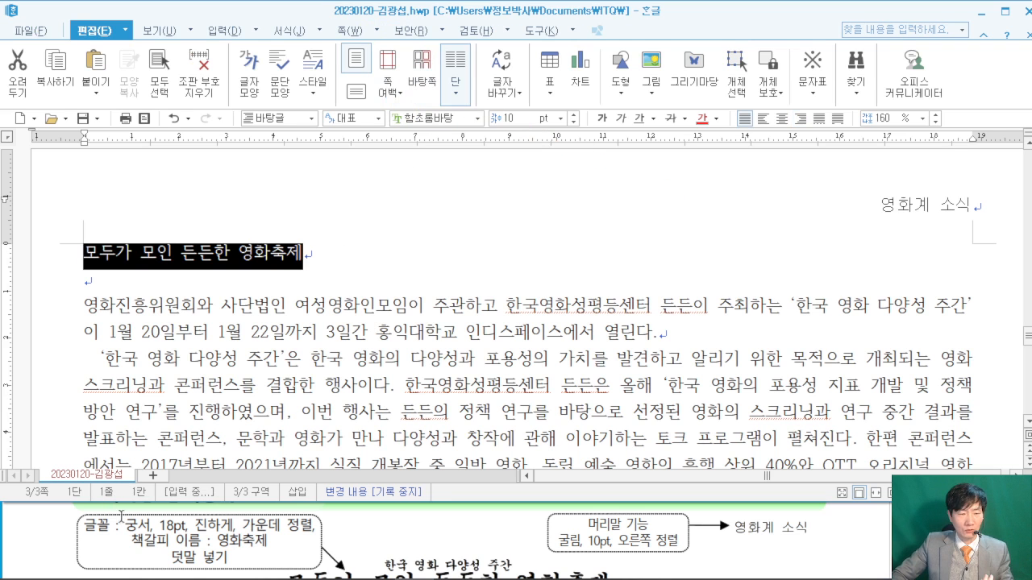
click(443, 119)
text(ㄱ궁서)
key(Tab)
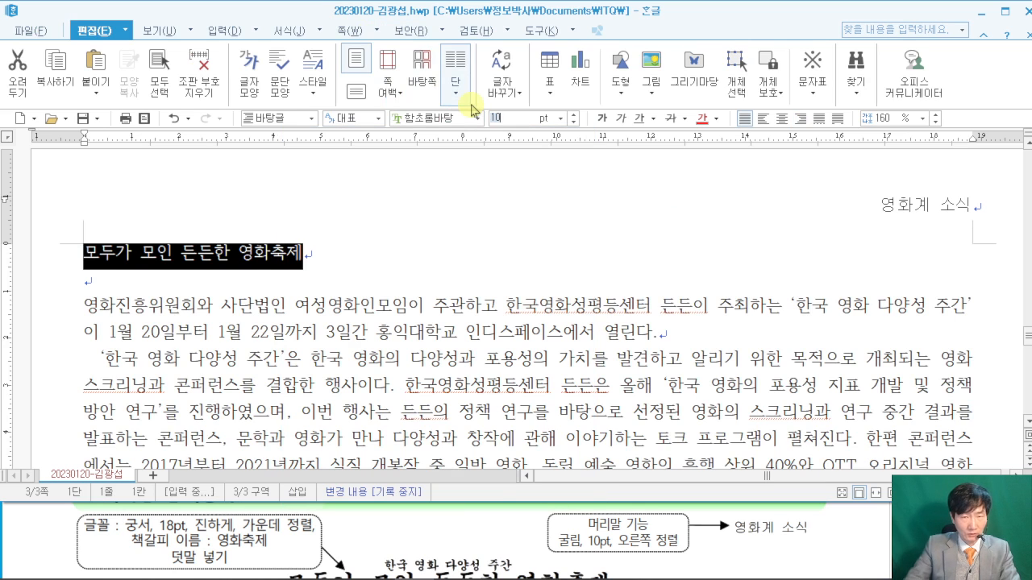
click(439, 119)
text(궁서)
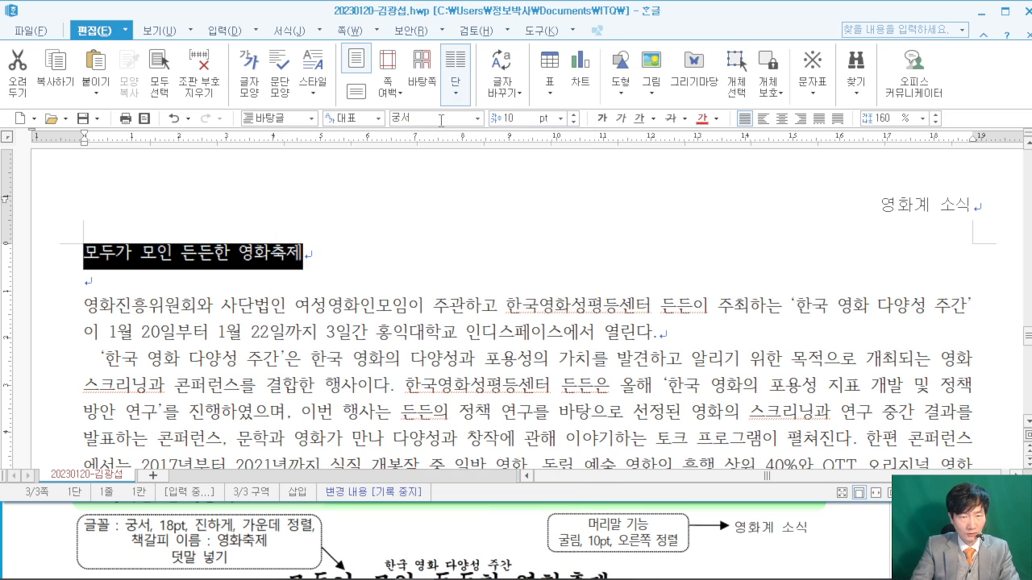
key(Tab)
text(1)
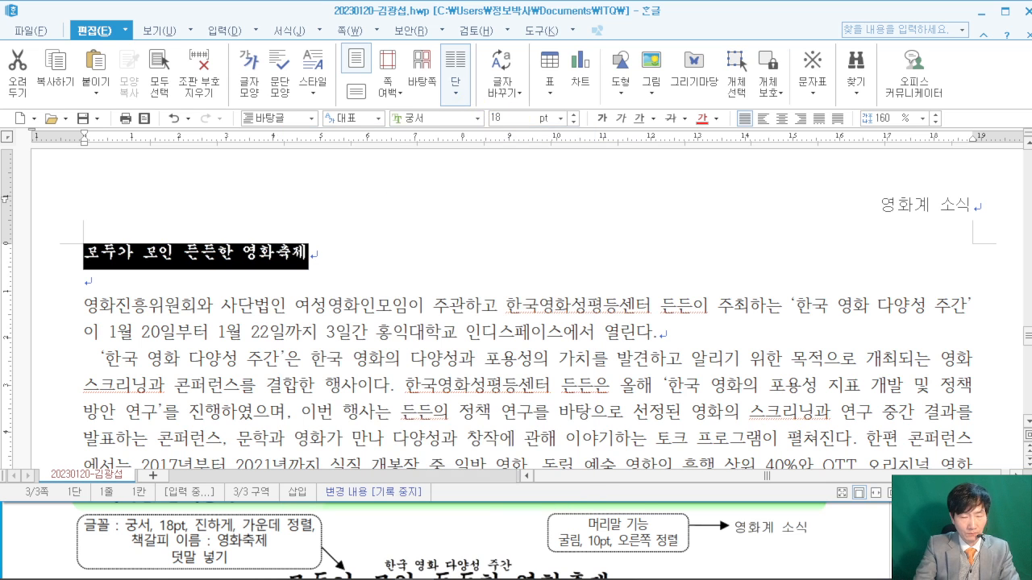
text(8)
key(Return)
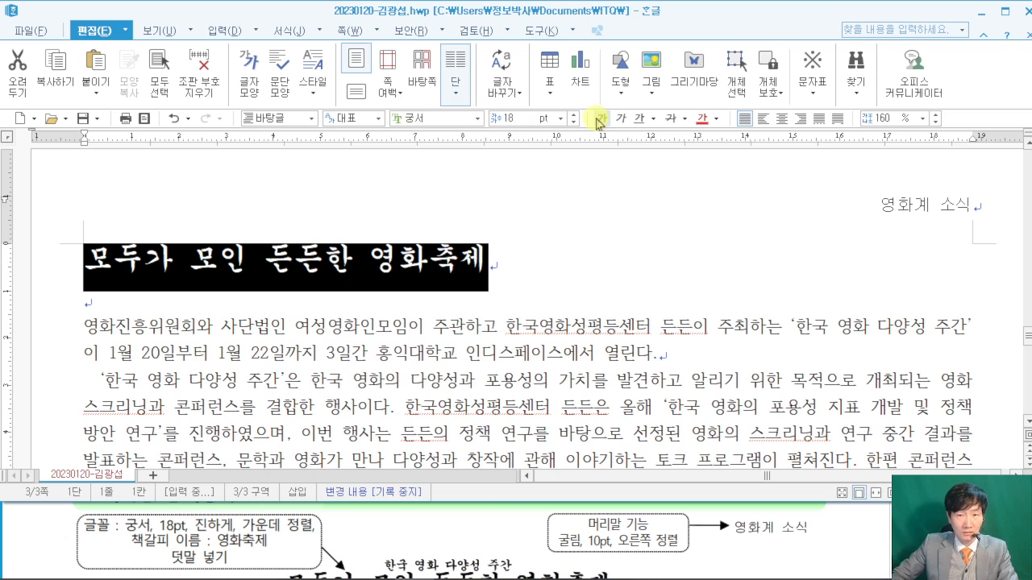
- Make the title bold and centre it on its line
click(600, 119)
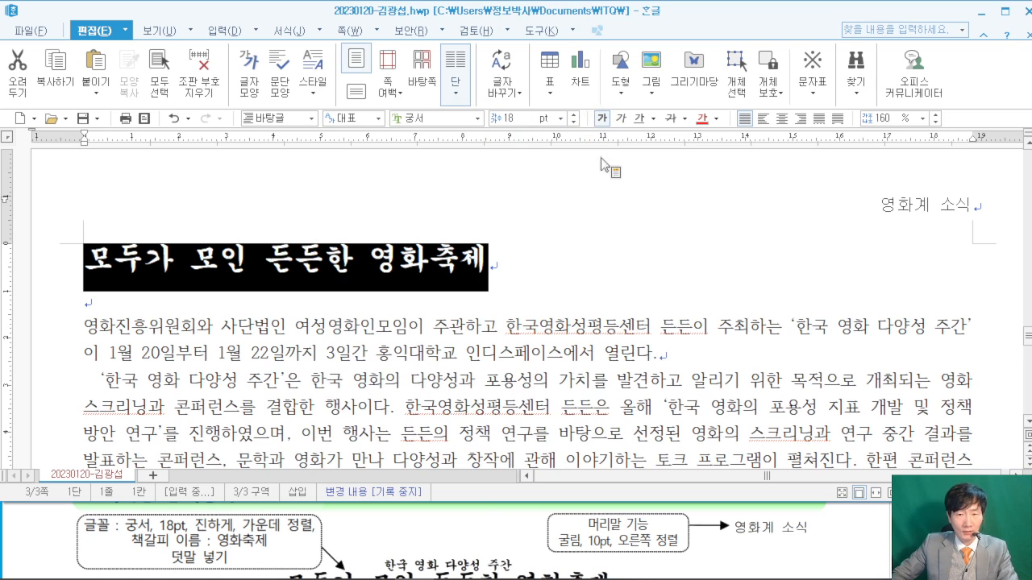
click(782, 120)
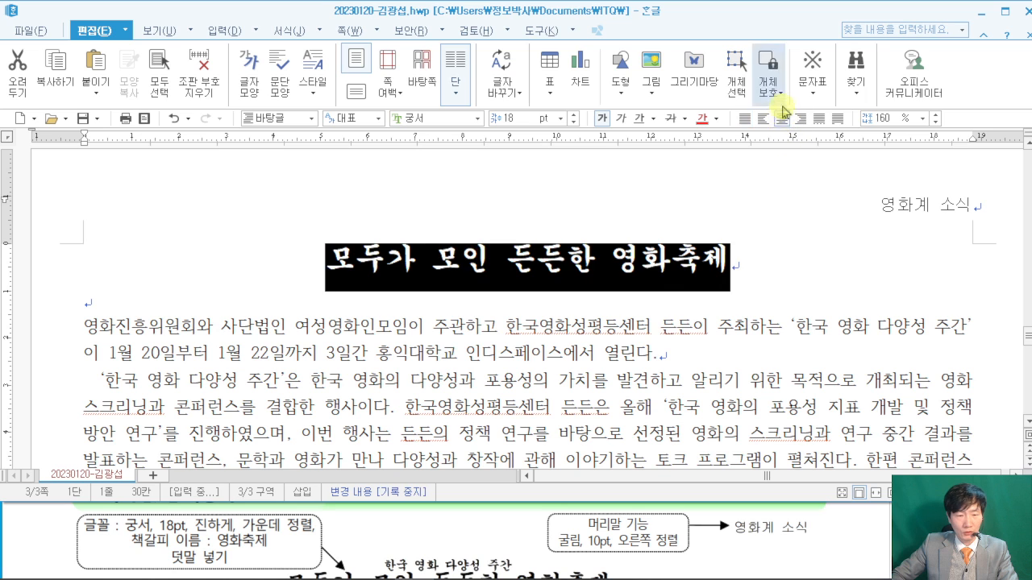
mouse_move(216, 564)
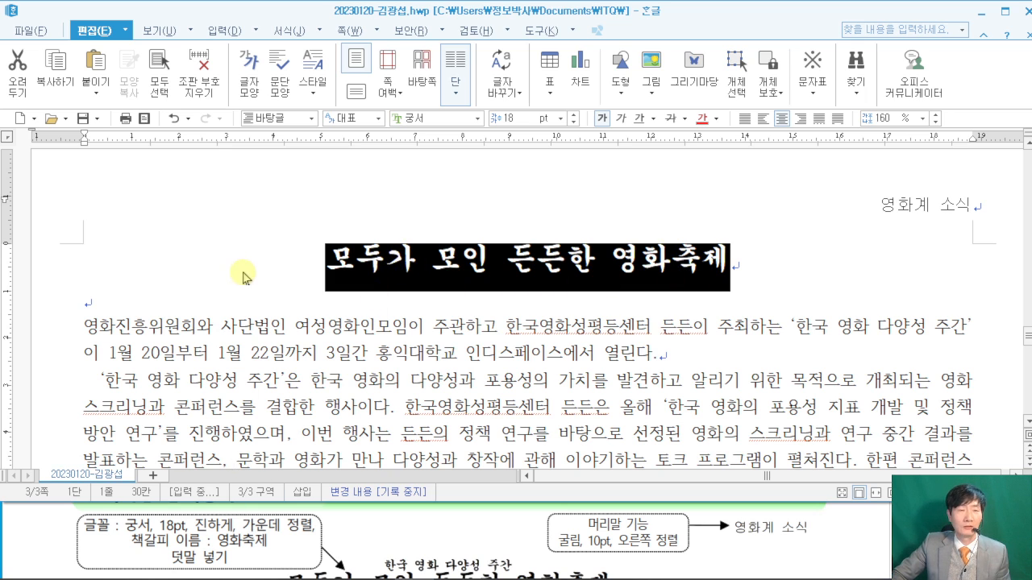
- Add the ruby text '한국 영화 다양성 주간' in the 위 position above the title
click(254, 30)
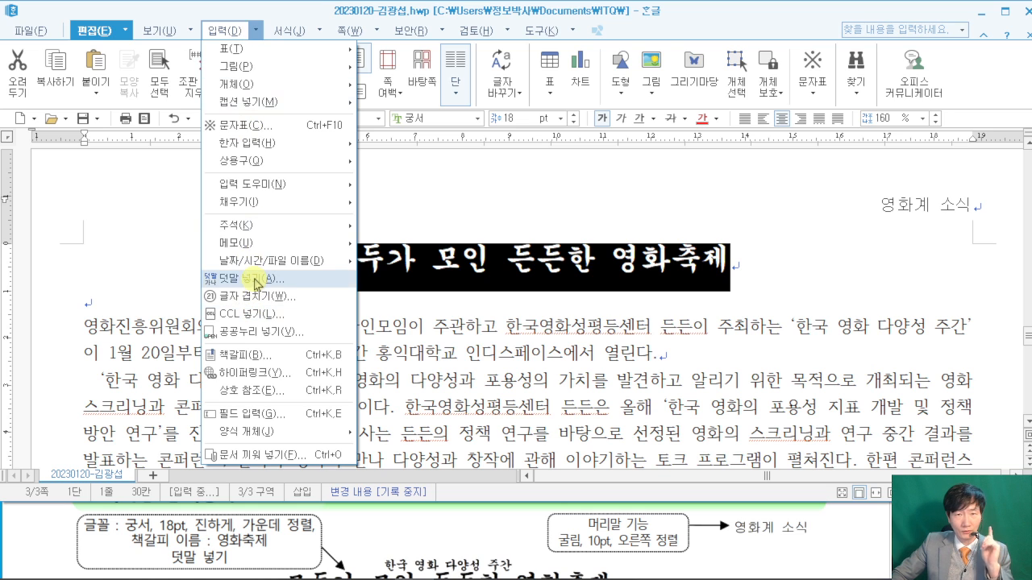
click(256, 284)
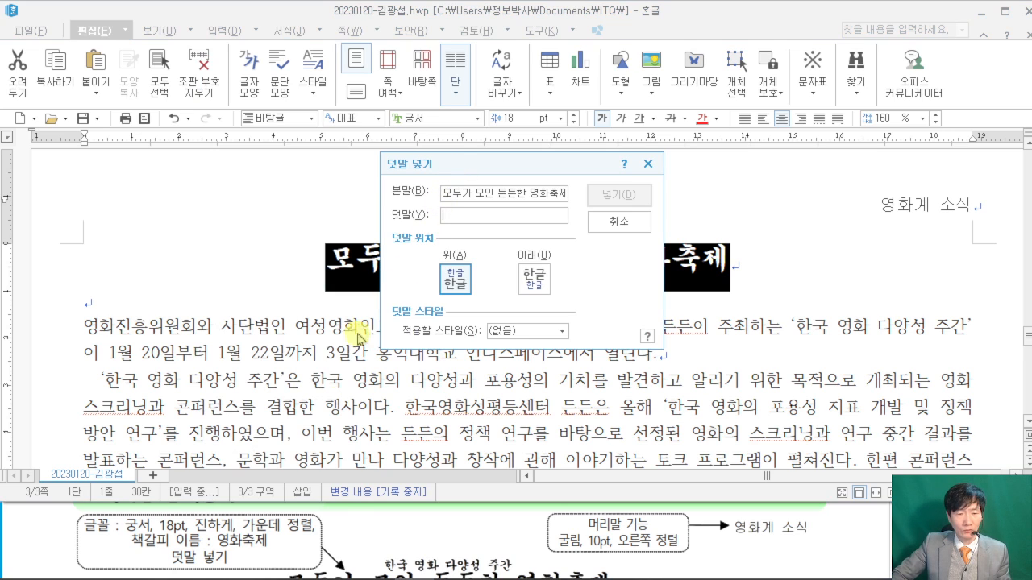
mouse_move(358, 547)
mouse_down()
mouse_move(394, 569)
mouse_move(523, 579)
mouse_up()
drag(453, 225, 455, 548)
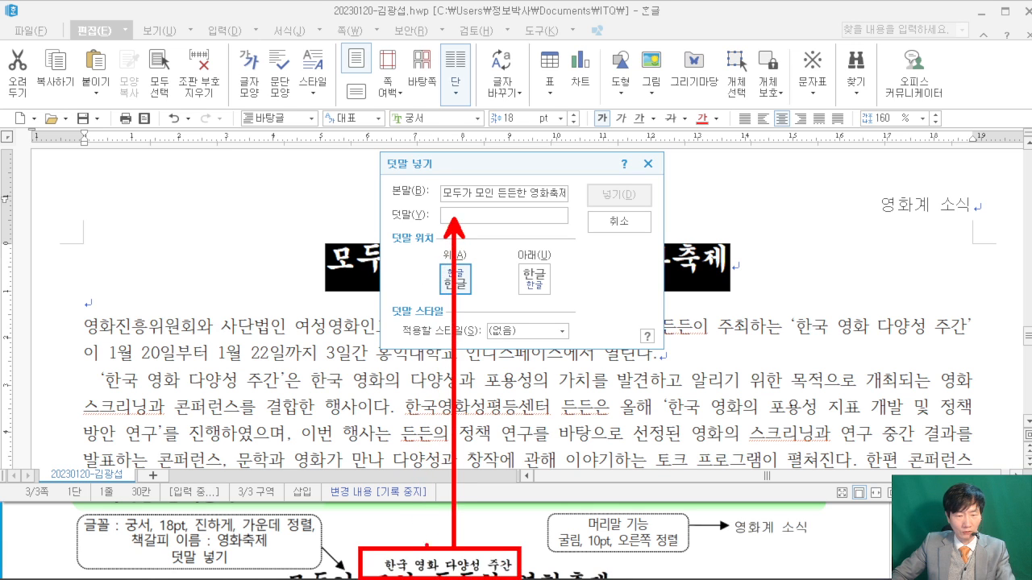
key(Escape)
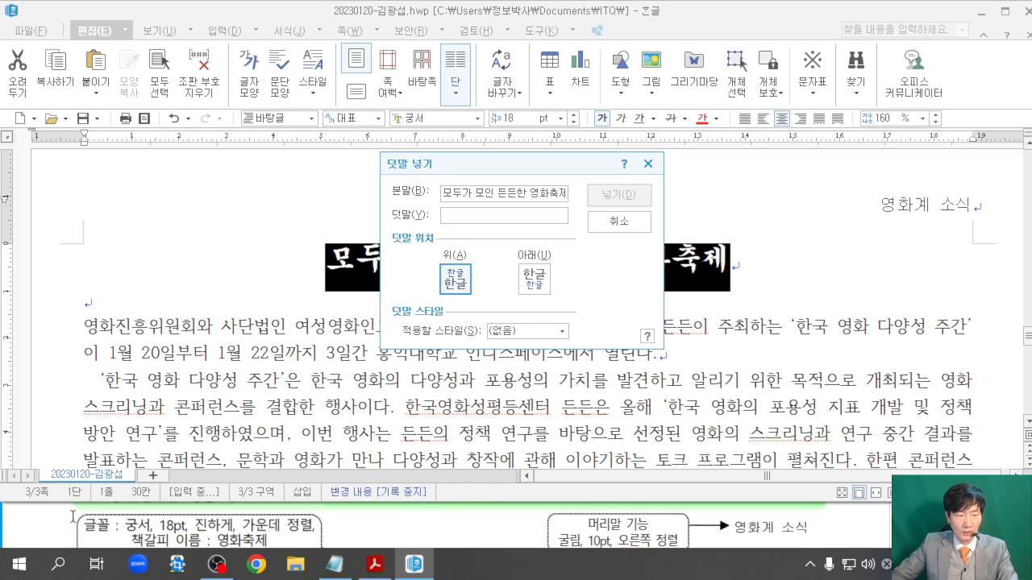
click(55, 531)
scroll(53, 531, down, 1)
click(502, 219)
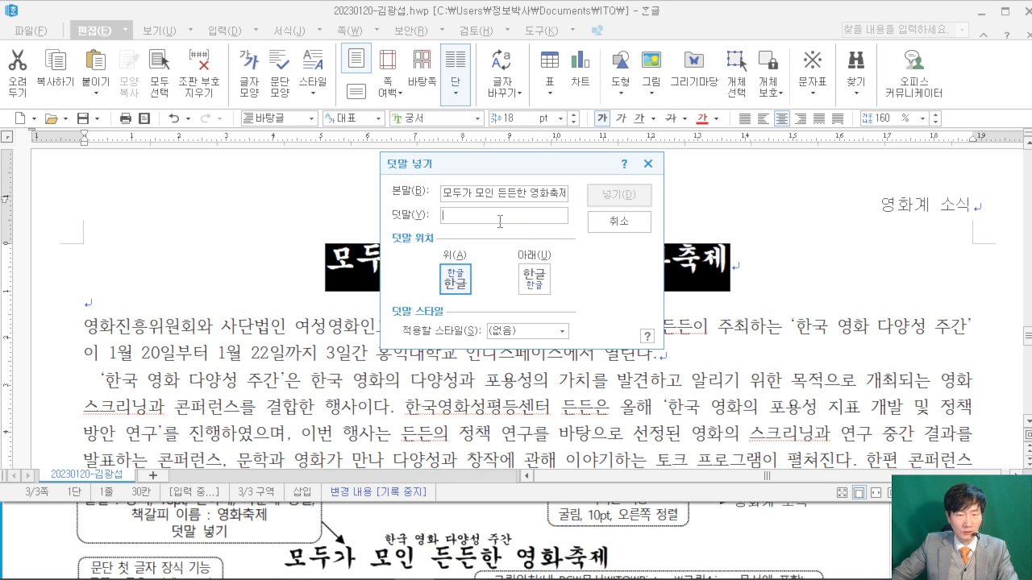
text(하)
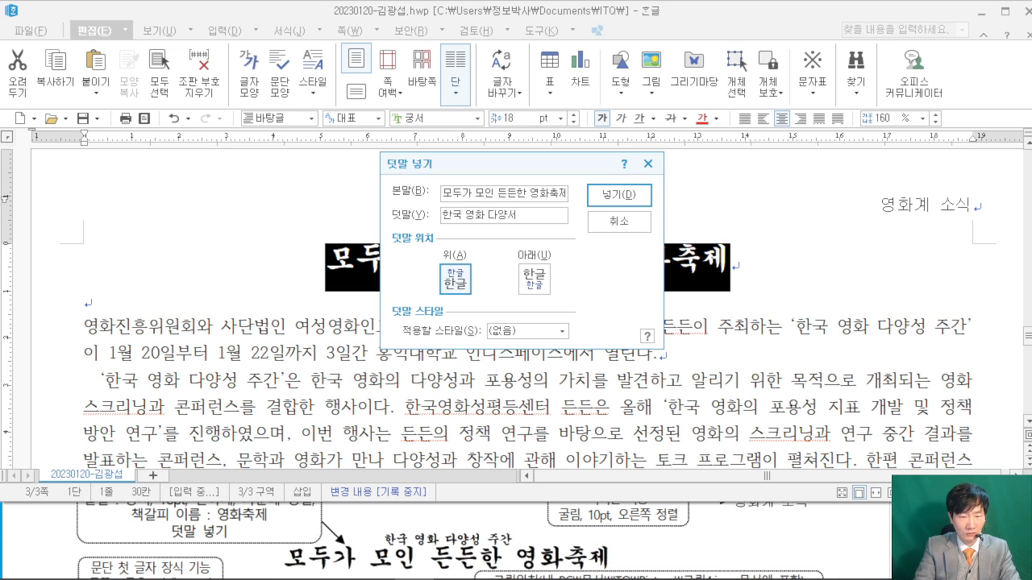
text(국 영화 다양성 주간)
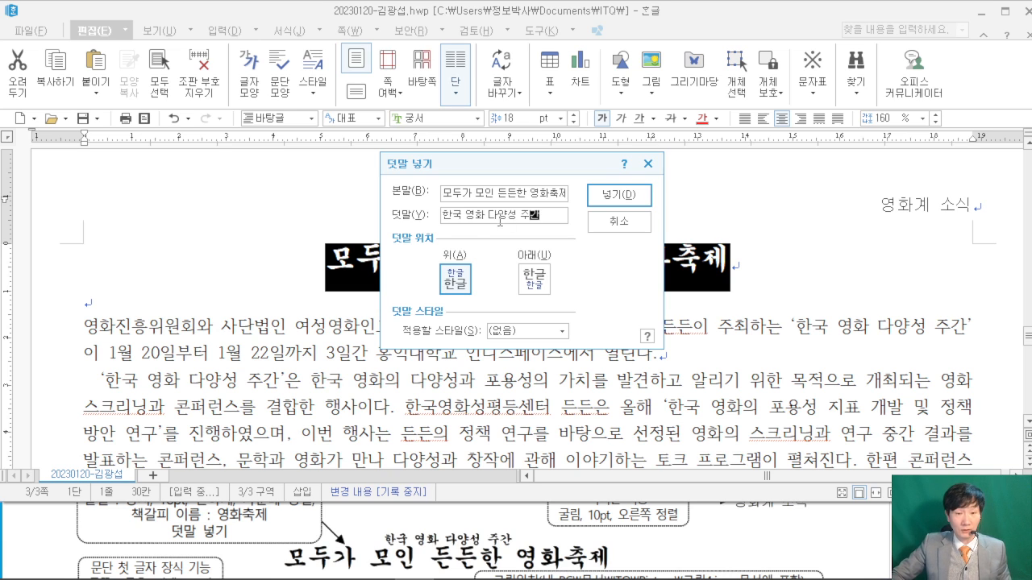
click(619, 196)
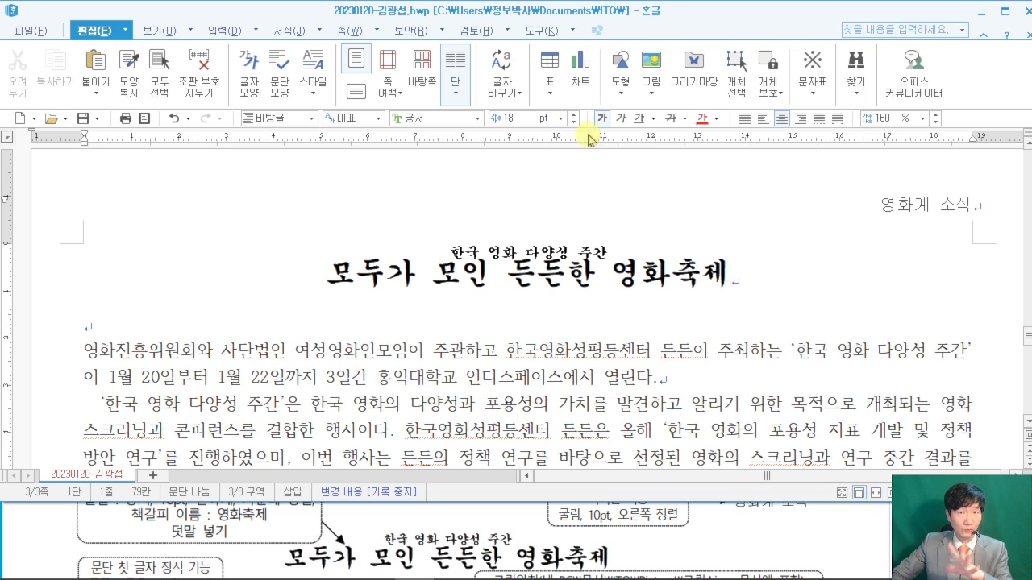
click(330, 271)
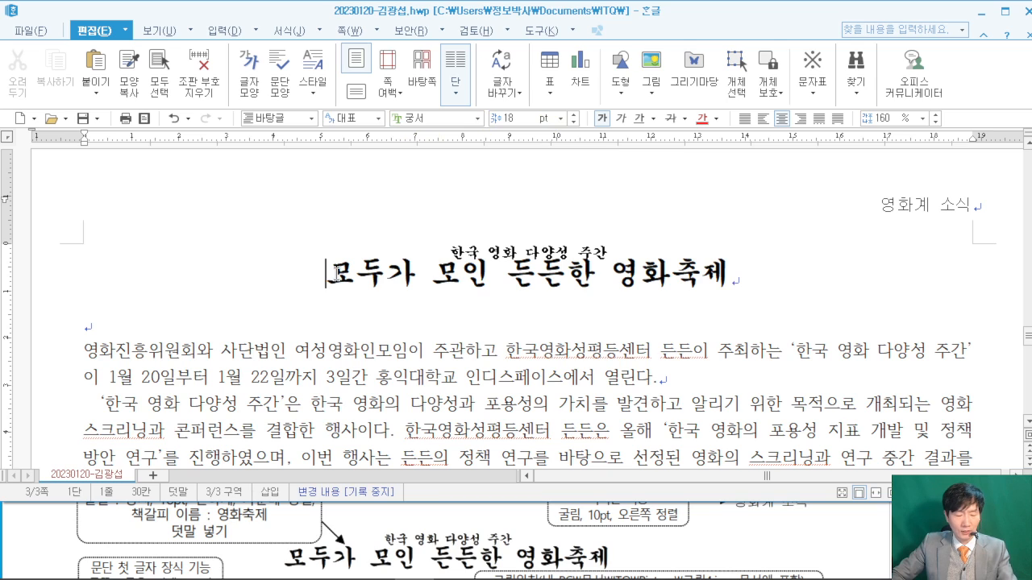
- Draw on-screen teaching annotations over the document, then clear them
drag(214, 74, 380, 221)
mouse_move(276, 130)
mouse_down()
mouse_move(288, 199)
mouse_move(344, 151)
mouse_up()
drag(351, 114, 374, 182)
drag(420, 104, 420, 179)
drag(401, 154, 460, 150)
drag(482, 85, 627, 220)
drag(540, 120, 540, 199)
mouse_move(589, 133)
mouse_down()
mouse_move(541, 165)
mouse_move(590, 201)
mouse_up()
drag(666, 218, 652, 248)
mouse_move(696, 73)
mouse_down()
mouse_move(708, 223)
mouse_move(851, 231)
mouse_up()
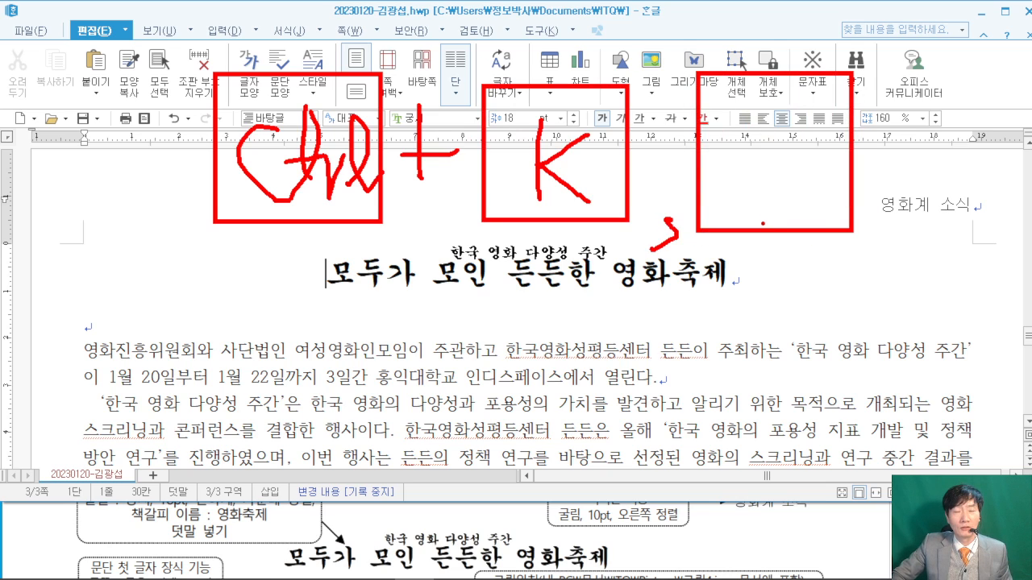
drag(736, 106, 737, 198)
mouse_move(749, 87)
mouse_down()
mouse_move(762, 129)
mouse_move(741, 192)
mouse_up()
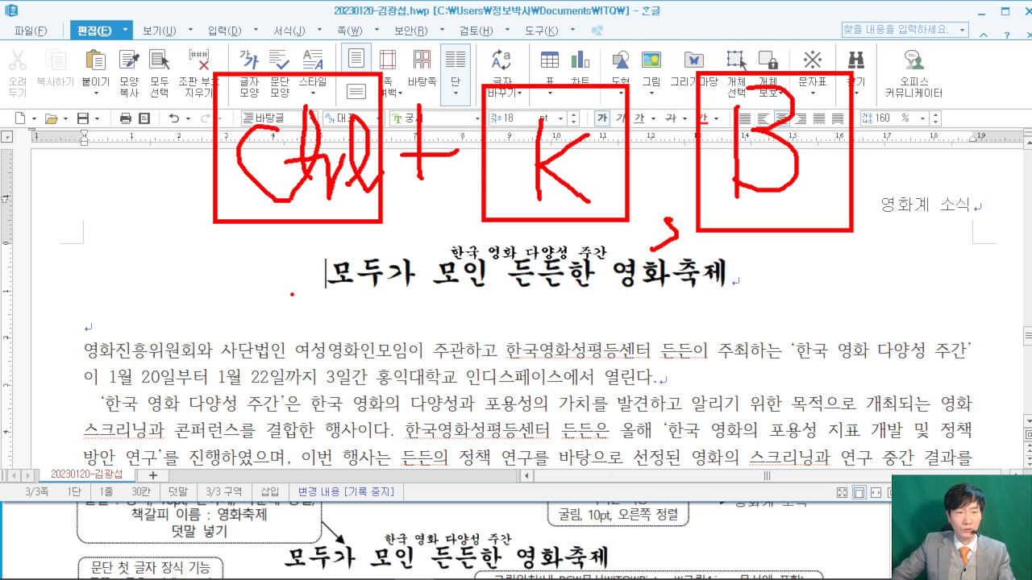
drag(129, 228, 229, 292)
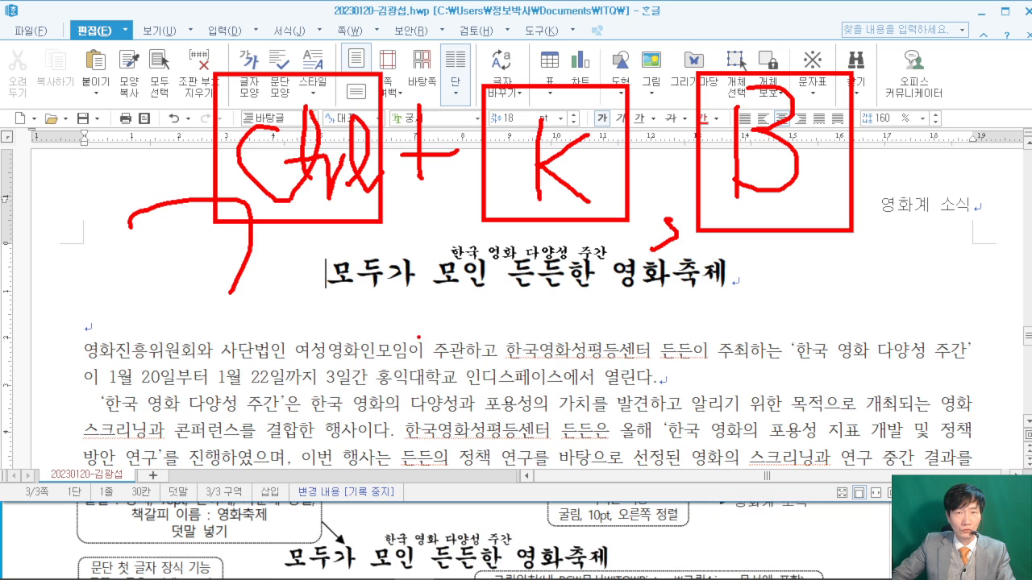
key(Escape)
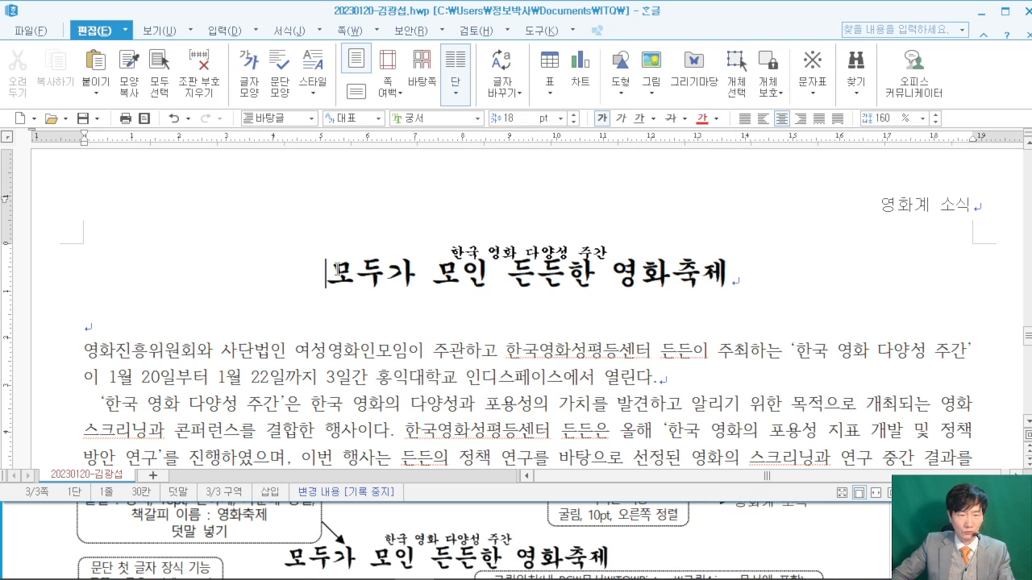
- Insert a bookmark named 영화축제 at the start of the title
click(340, 274)
key(ctrl+k)
key(b)
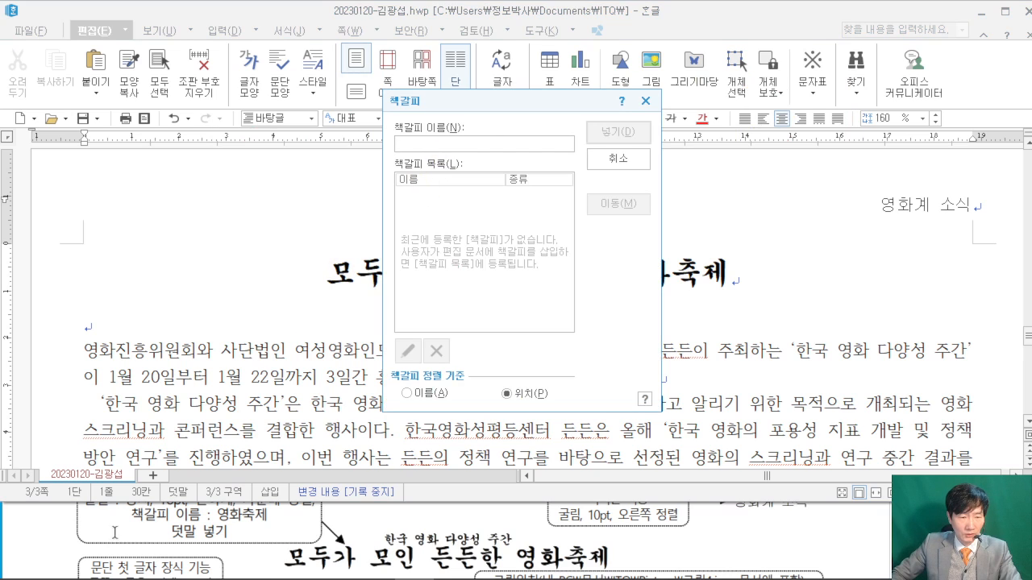
text(여)
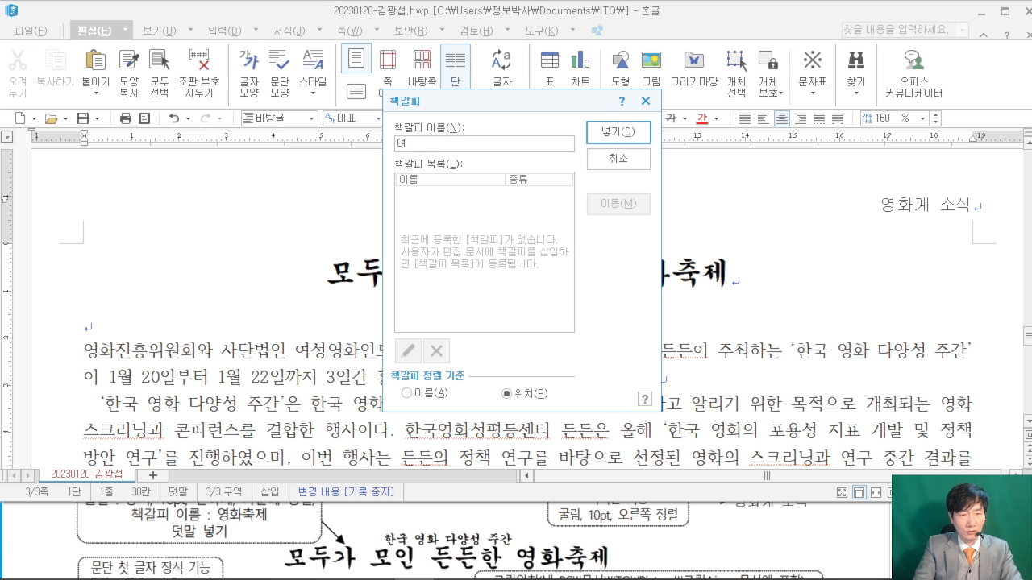
text(화축제)
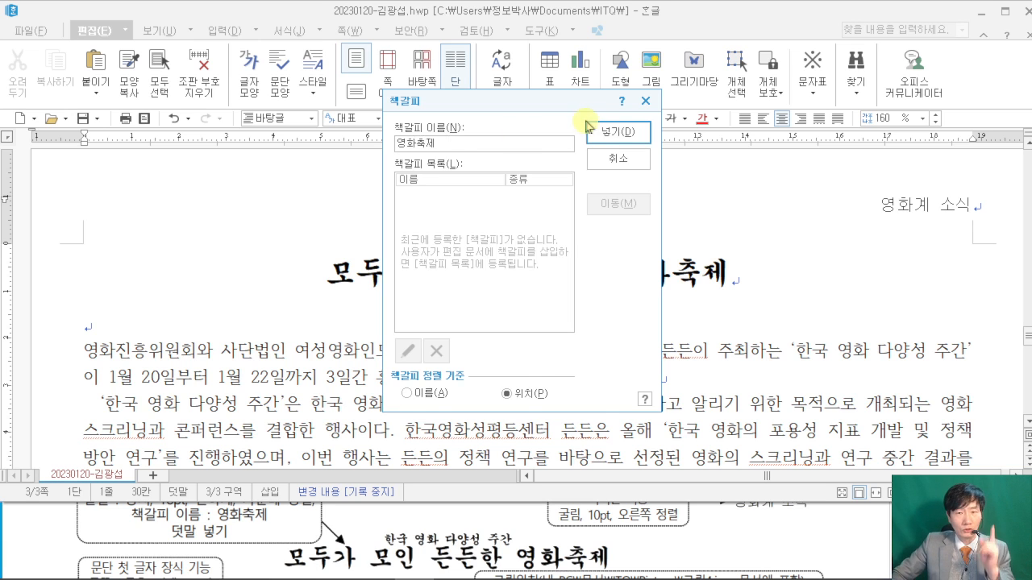
click(618, 131)
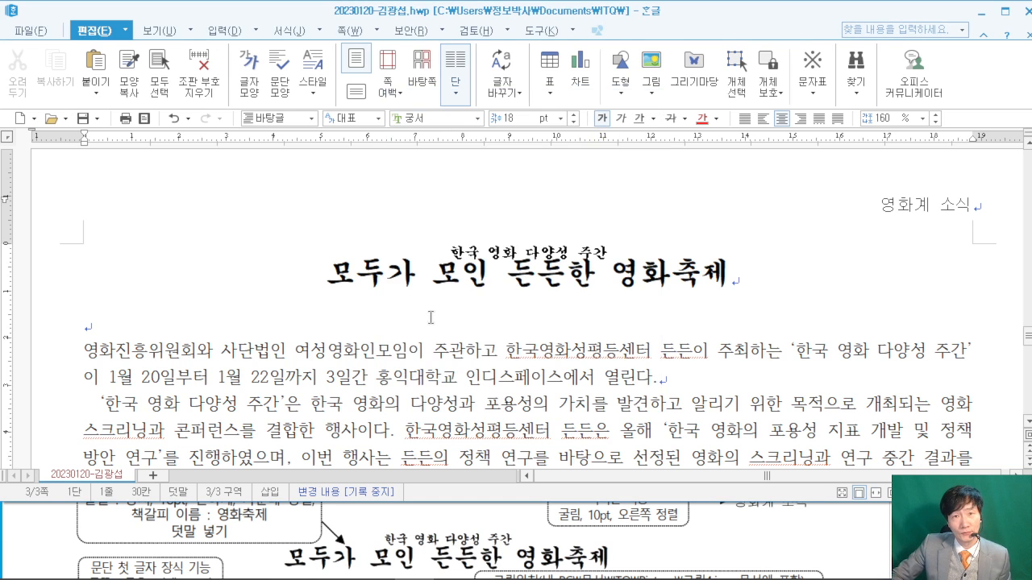
- Reopen the bookmark list to confirm 영화축제 is listed
key(ctrl+k)
key(b)
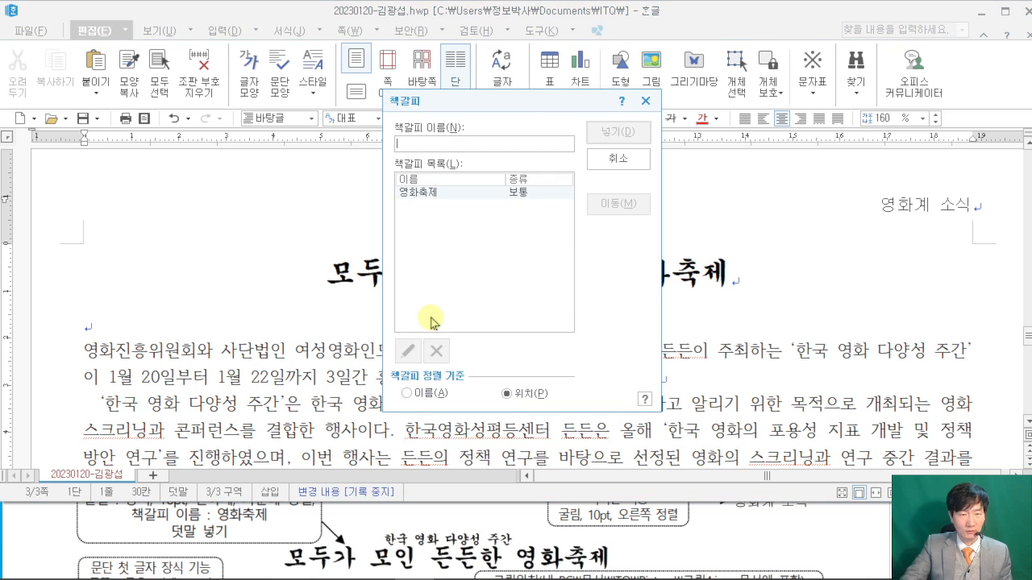
click(420, 192)
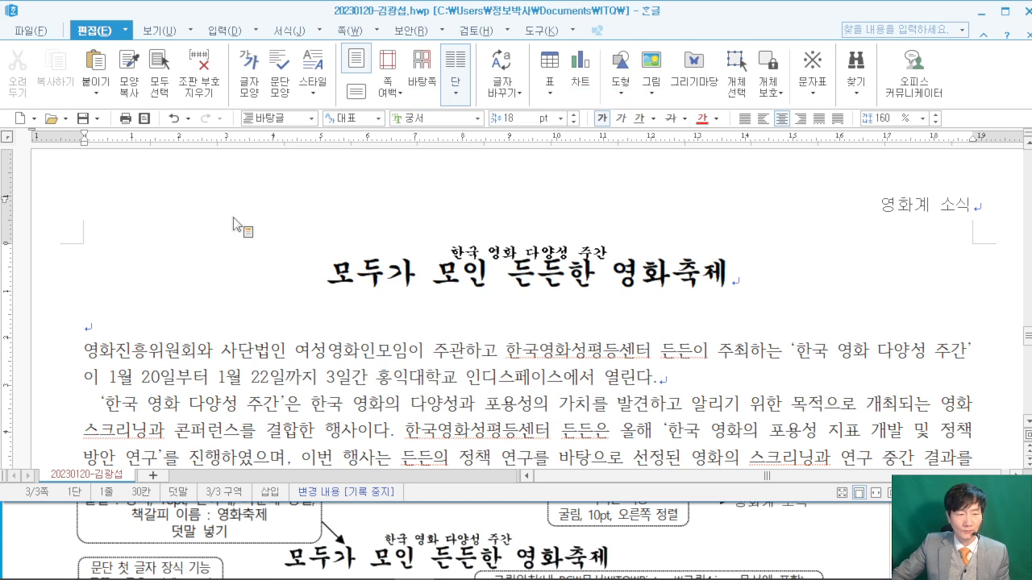
scroll(145, 256, down, 1)
click(83, 280)
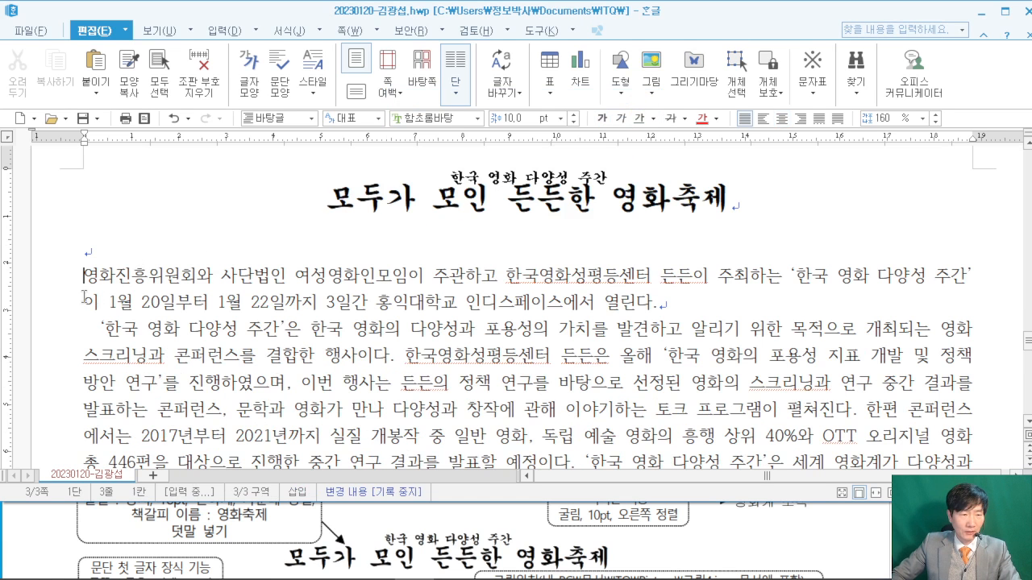
click(35, 552)
scroll(47, 528, down, 3)
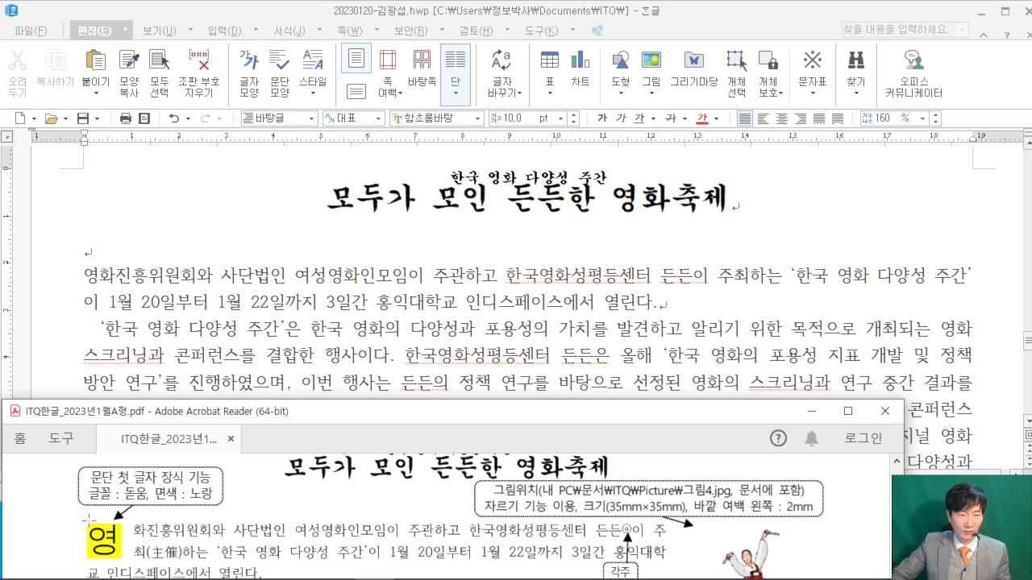
click(93, 286)
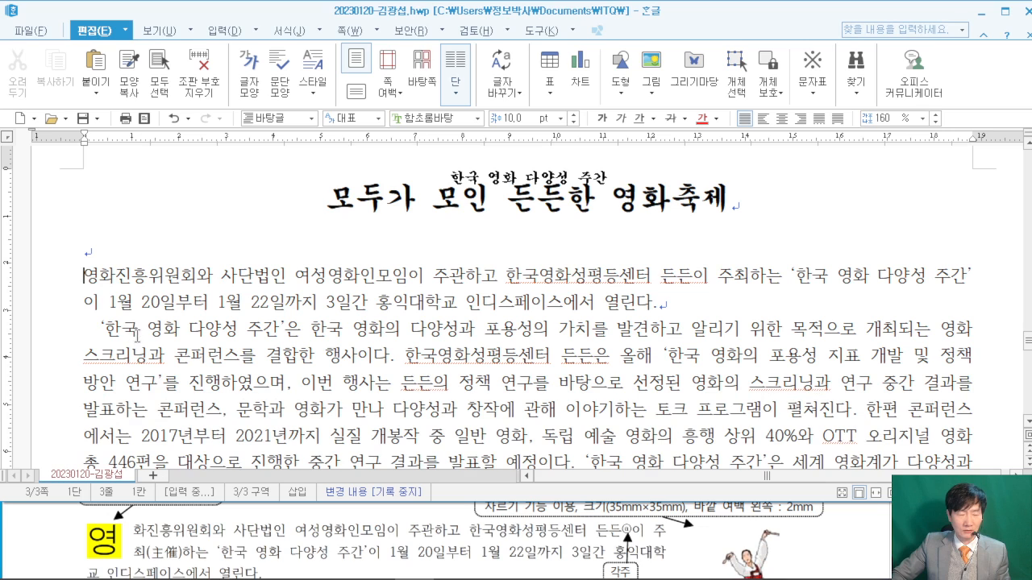
click(47, 523)
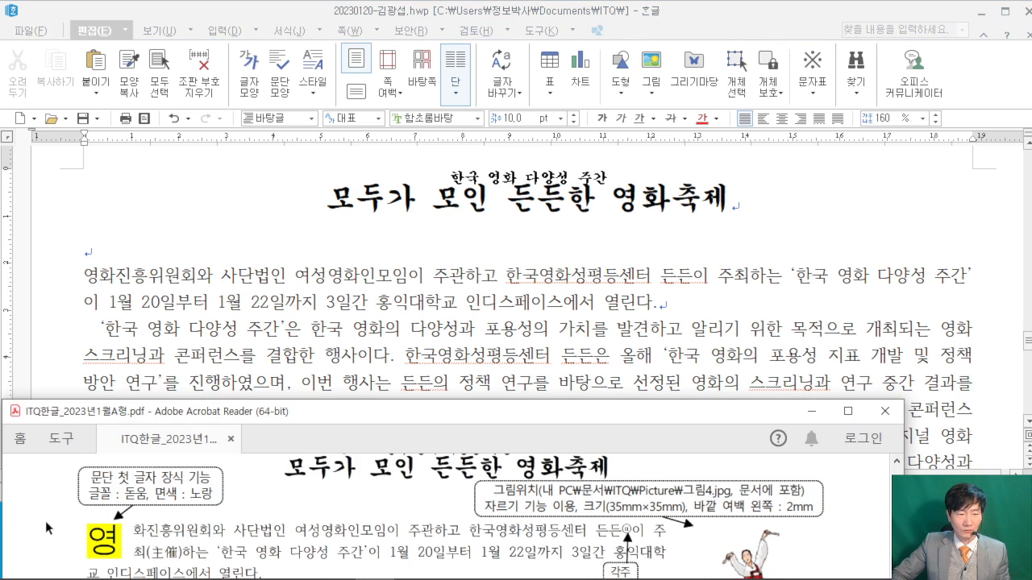
scroll(59, 511, up, 1)
click(87, 279)
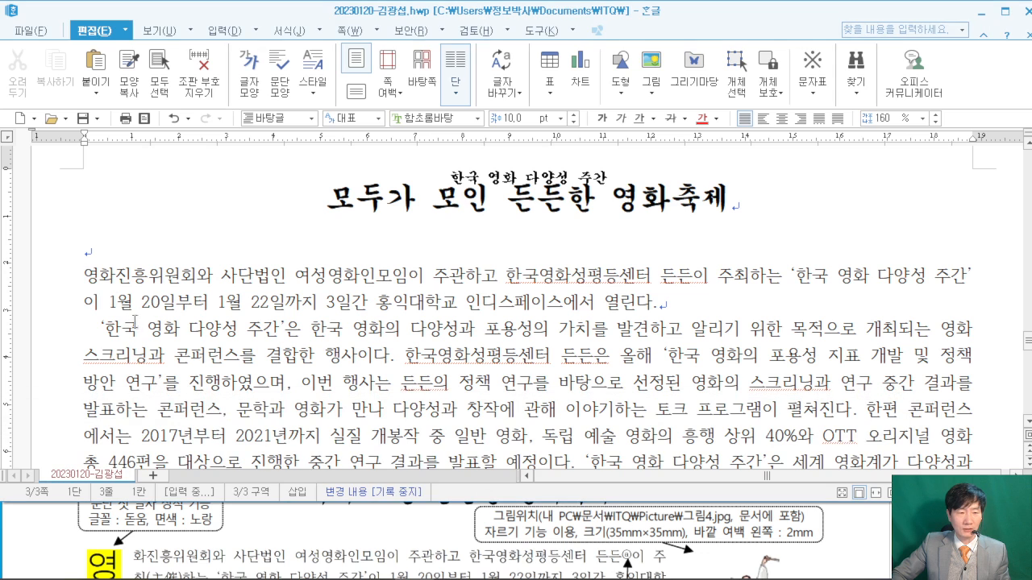
click(53, 549)
scroll(48, 546, up, 1)
click(81, 272)
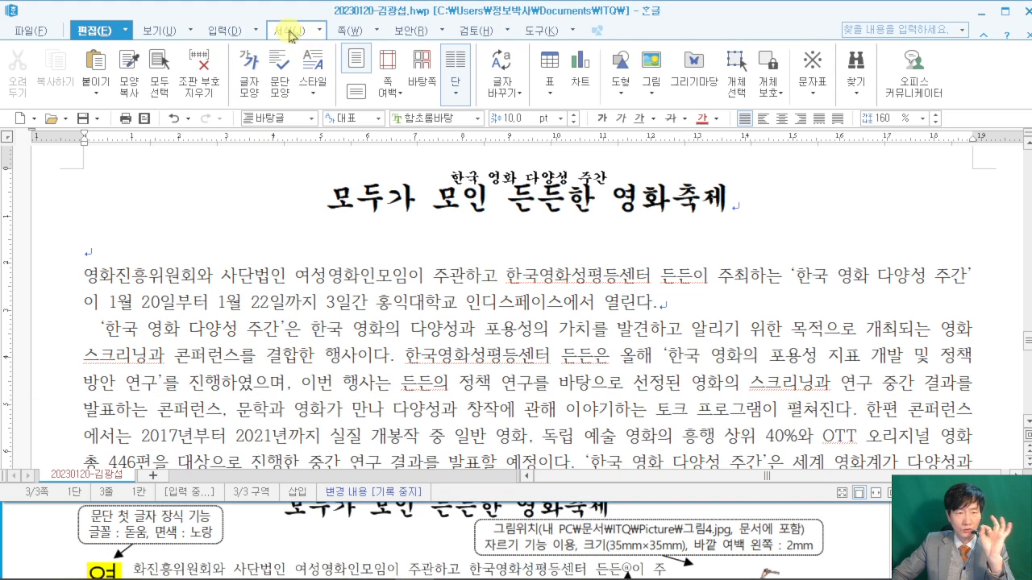
- Give the first paragraph a 2-line drop cap in 돋움 with a yellow Office-theme fill
click(320, 32)
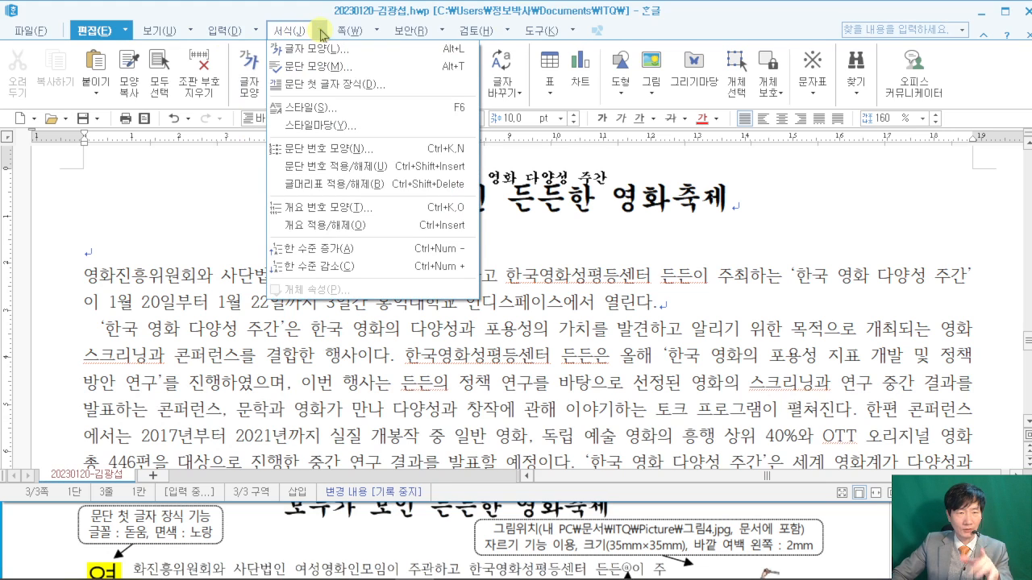
click(327, 89)
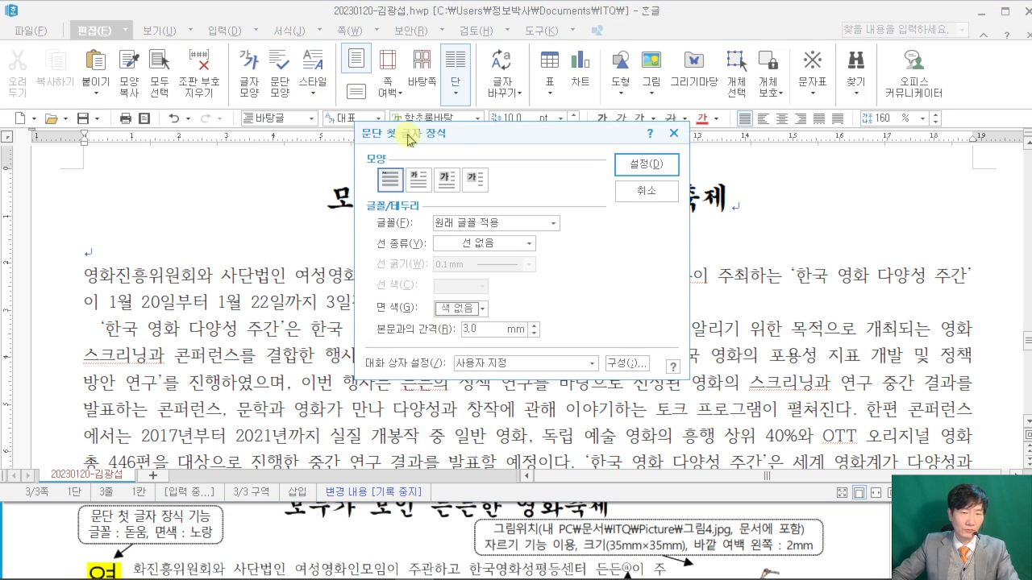
click(416, 186)
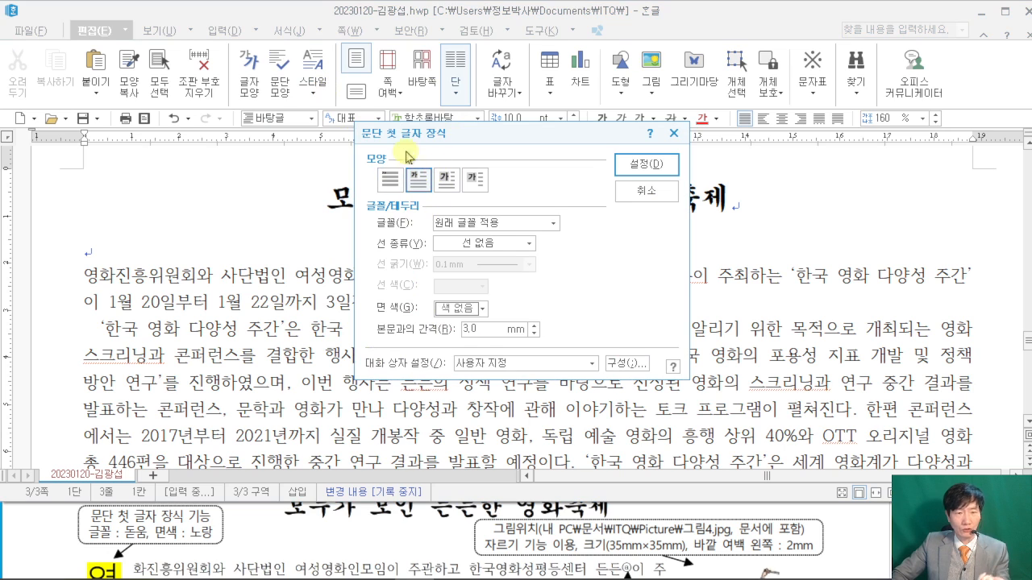
scroll(85, 538, down, 1)
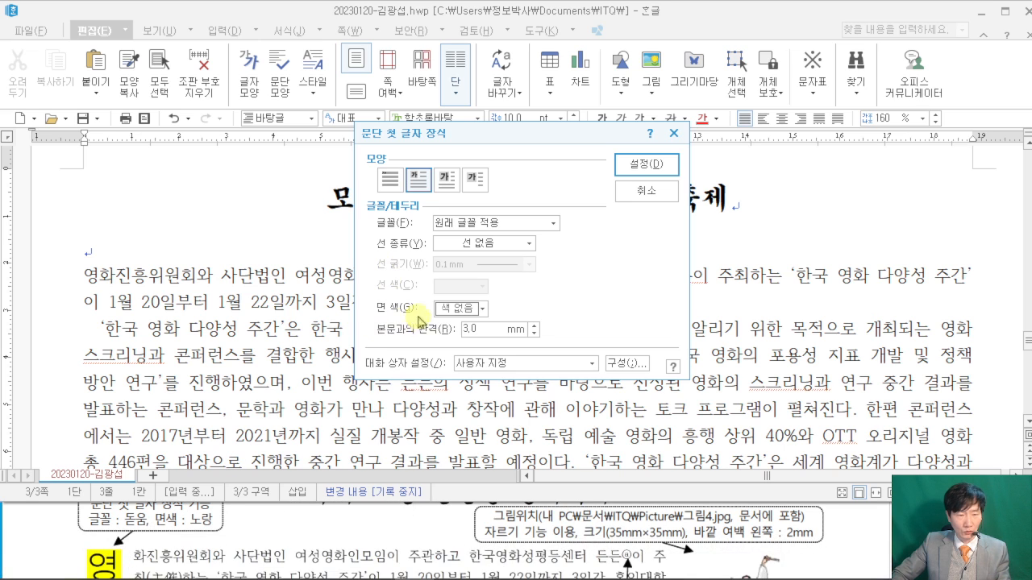
click(496, 223)
key(e)
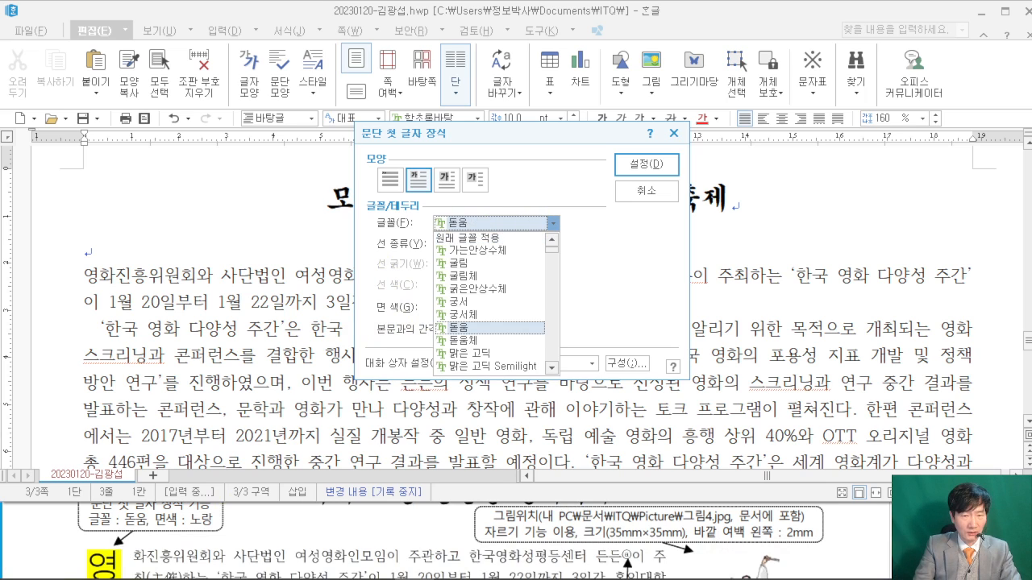
click(626, 270)
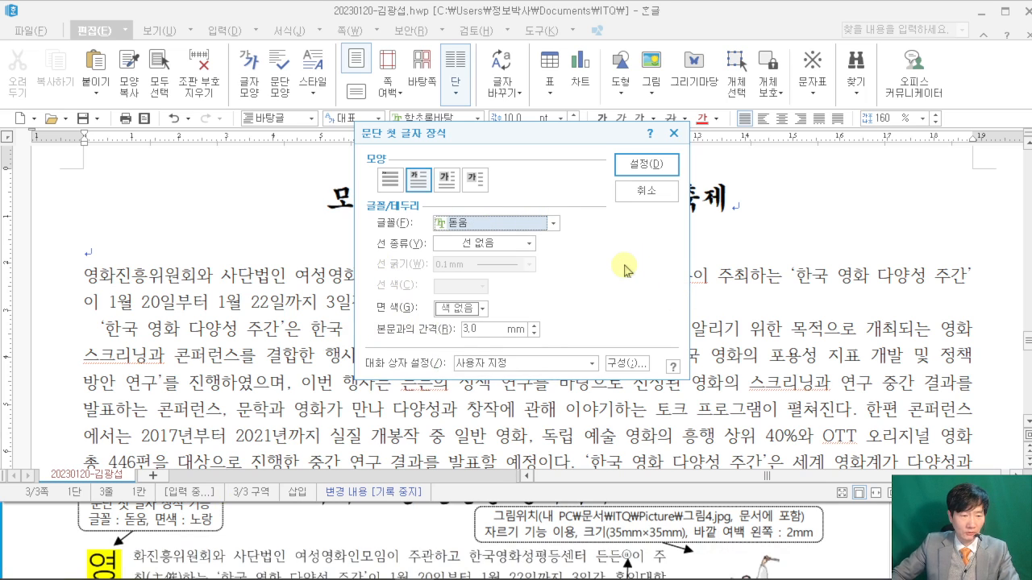
click(486, 308)
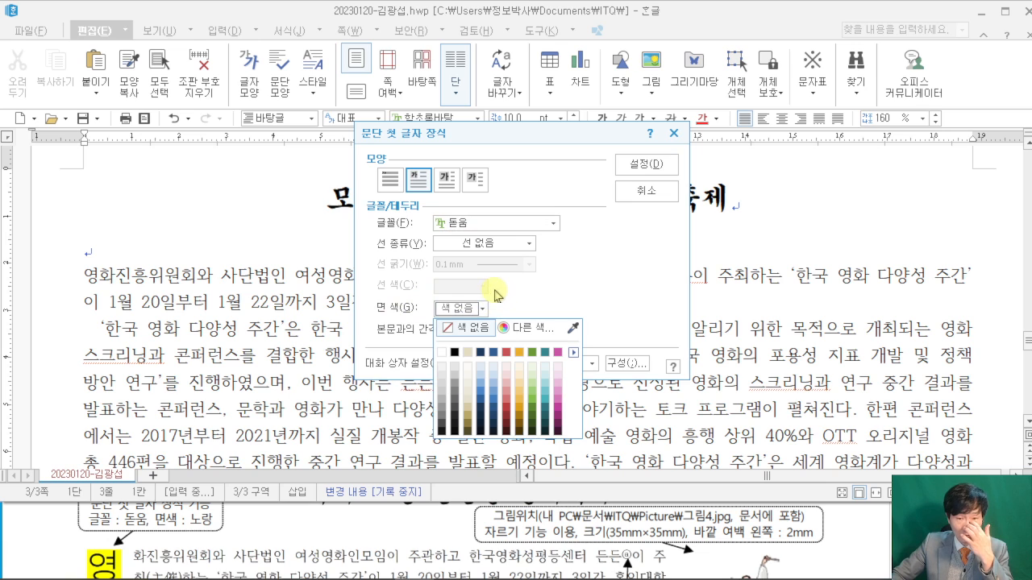
click(572, 353)
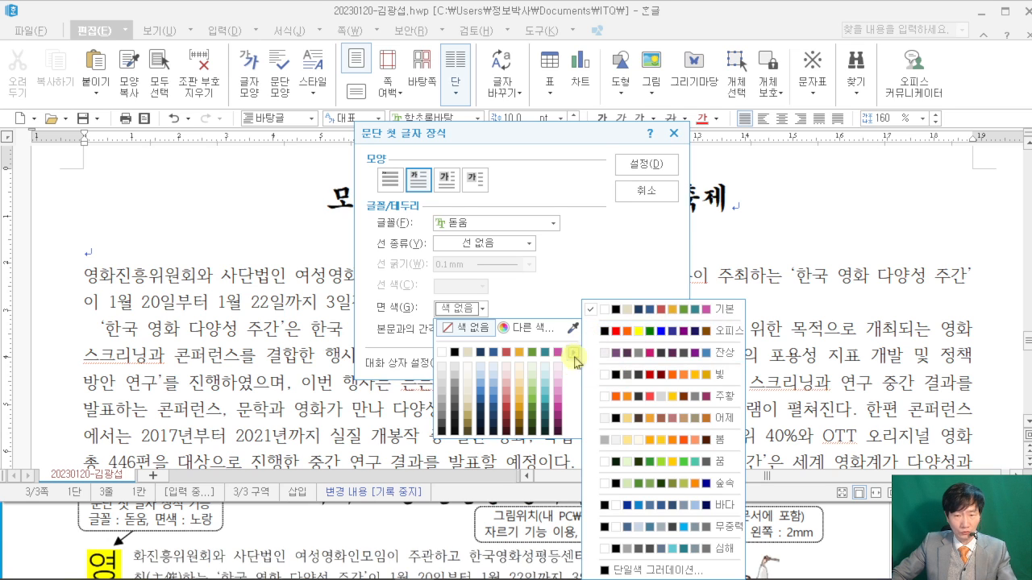
click(656, 331)
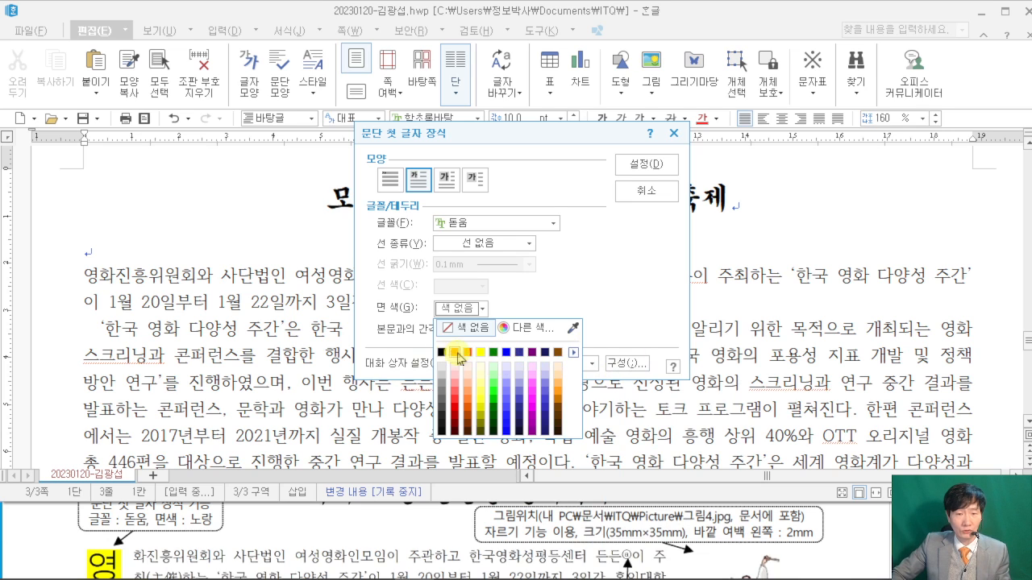
click(481, 352)
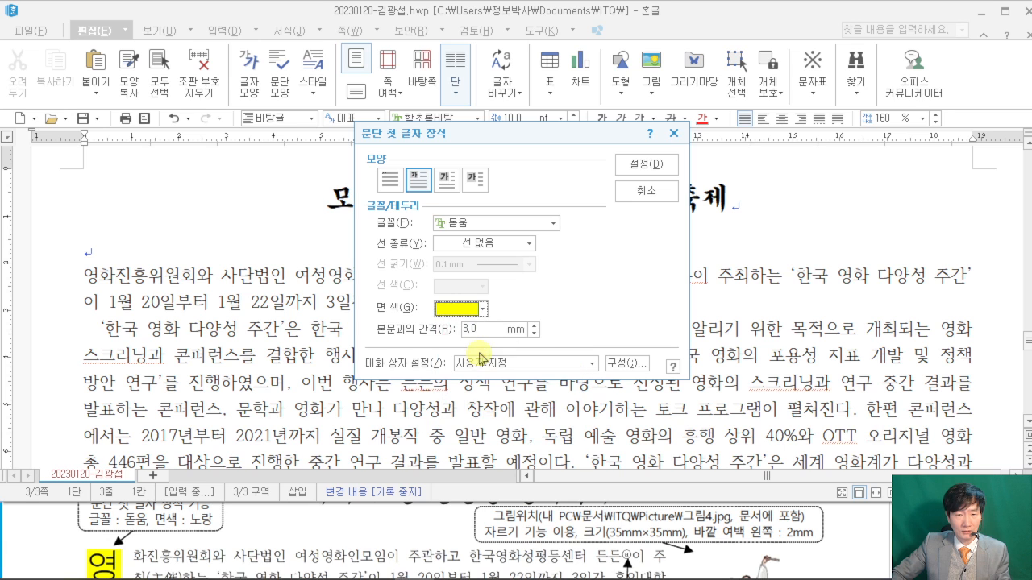
click(645, 165)
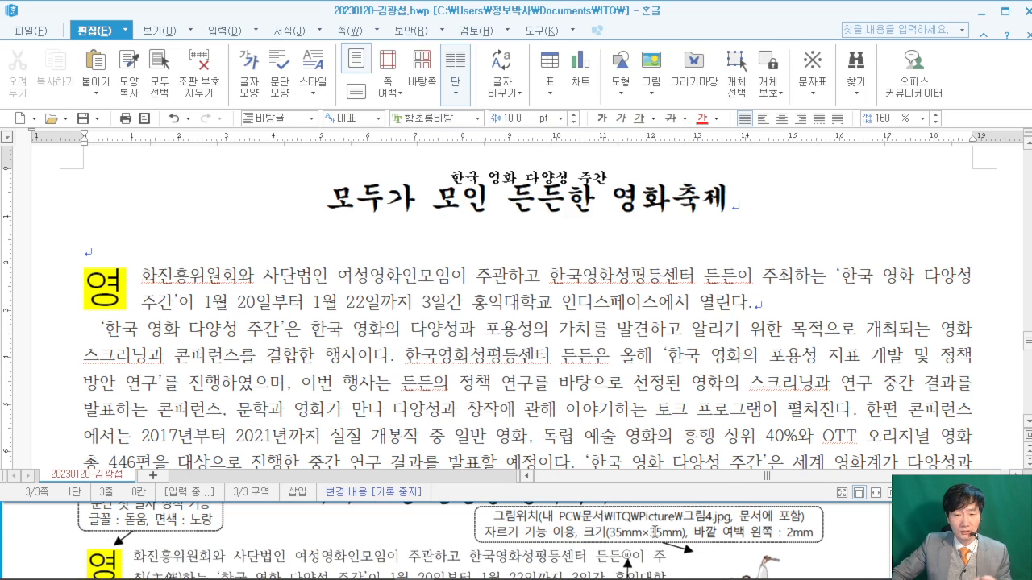
- Check the footnote spec in the exam PDF
click(60, 534)
scroll(40, 534, down, 1)
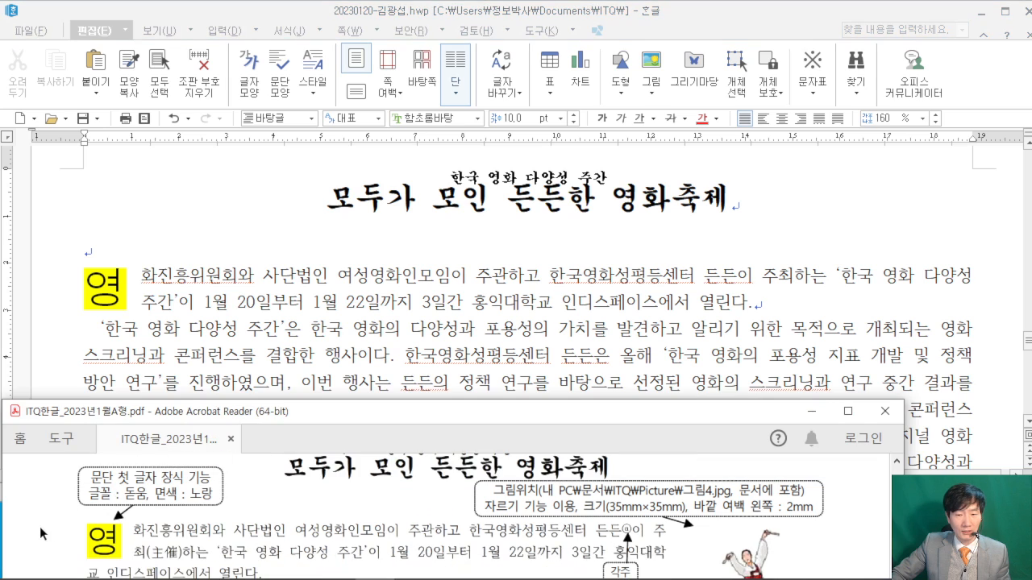
scroll(627, 532, down, 1)
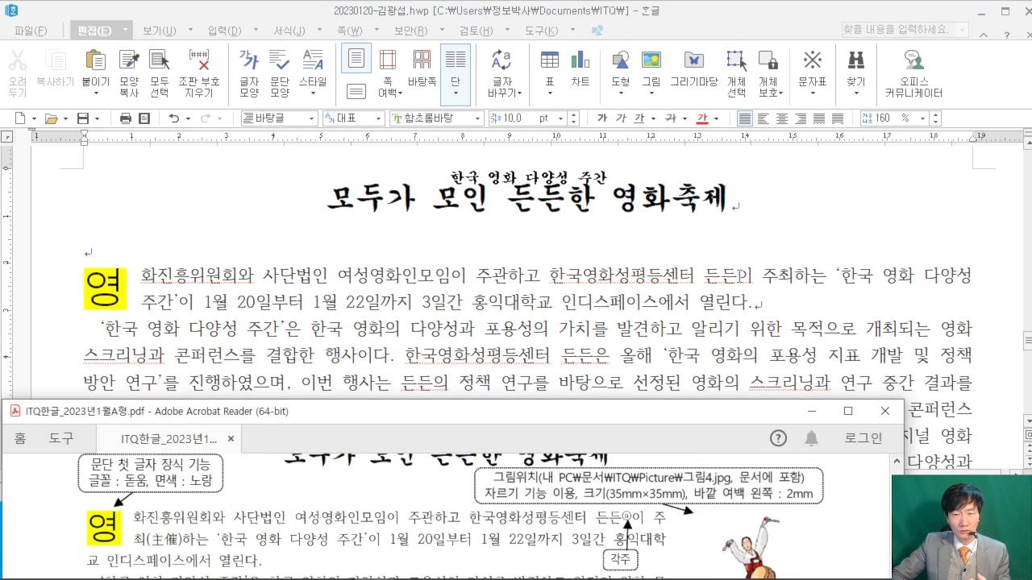
click(740, 275)
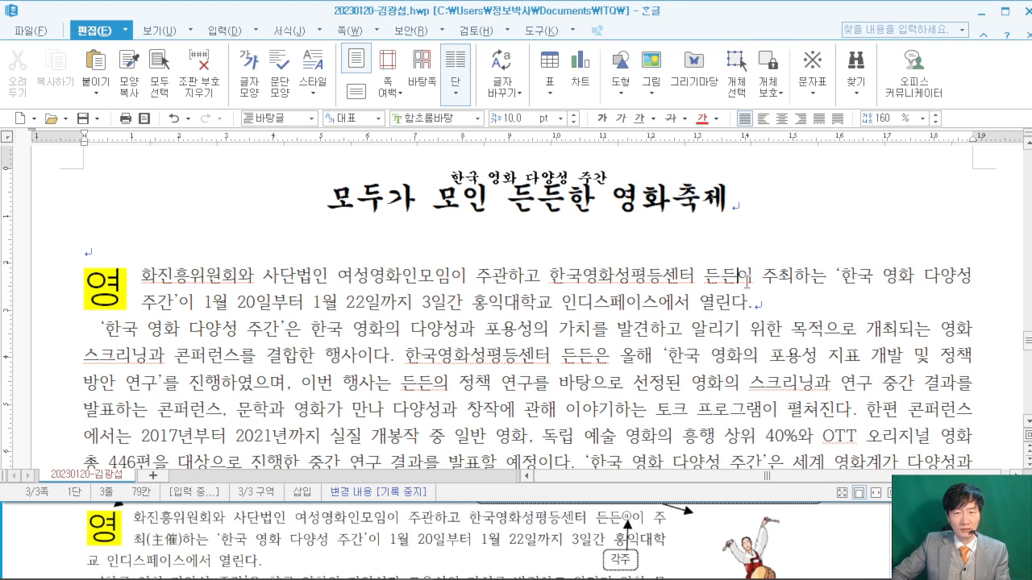
- Annotate the spot after 든든 on screen, then begin a footnote there
drag(201, 68, 412, 212)
mouse_move(279, 116)
mouse_down()
mouse_move(232, 175)
mouse_move(260, 175)
mouse_up()
drag(264, 174, 356, 165)
drag(336, 155, 385, 153)
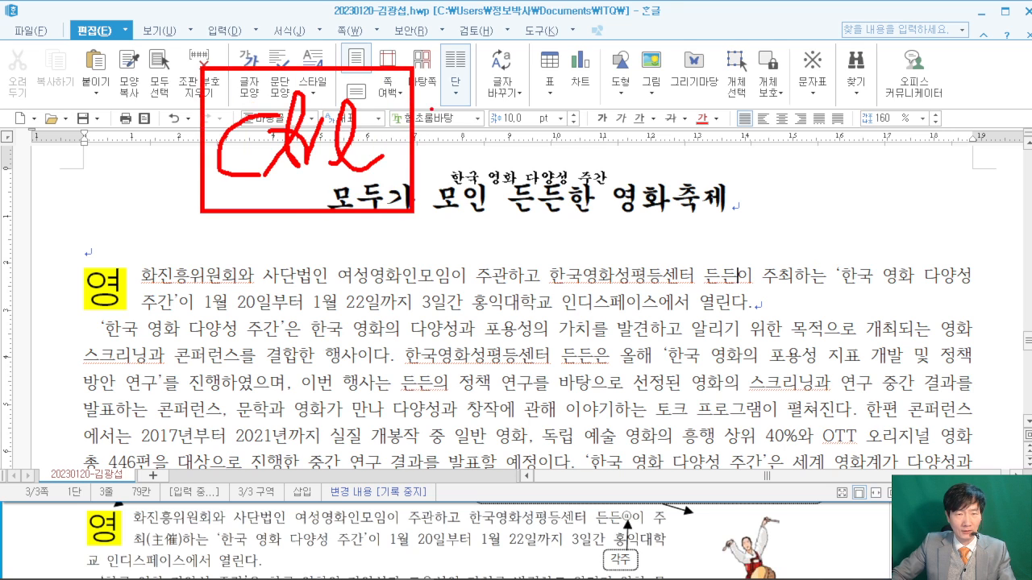
drag(477, 71, 648, 192)
mouse_move(542, 167)
mouse_down()
mouse_move(542, 113)
mouse_move(601, 92)
mouse_up()
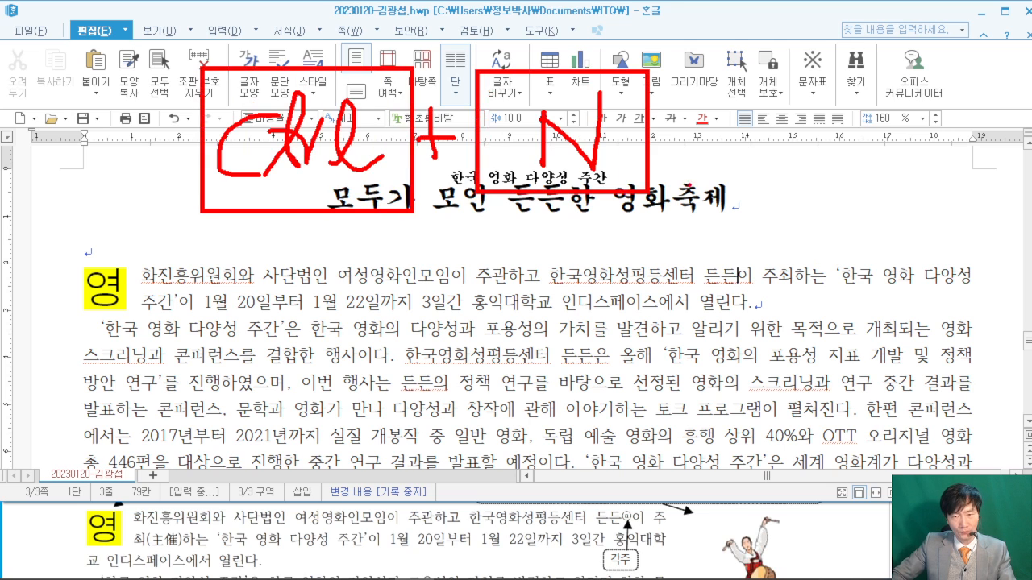
drag(709, 208, 695, 218)
mouse_move(736, 65)
mouse_down()
mouse_move(740, 116)
mouse_move(950, 194)
mouse_up()
drag(805, 88, 788, 166)
mouse_move(805, 110)
mouse_down()
mouse_move(828, 127)
mouse_move(856, 60)
mouse_up()
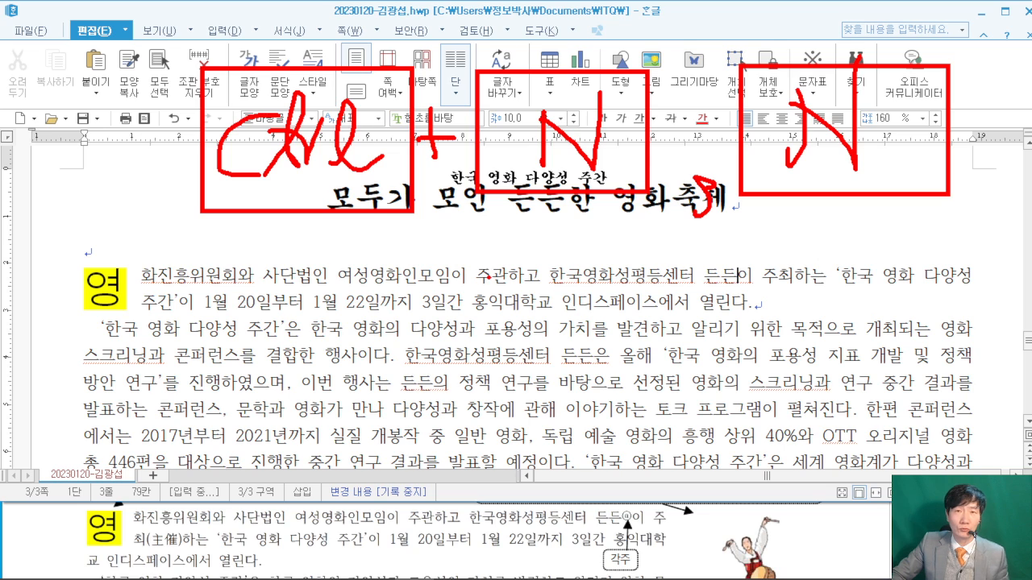
key(Escape)
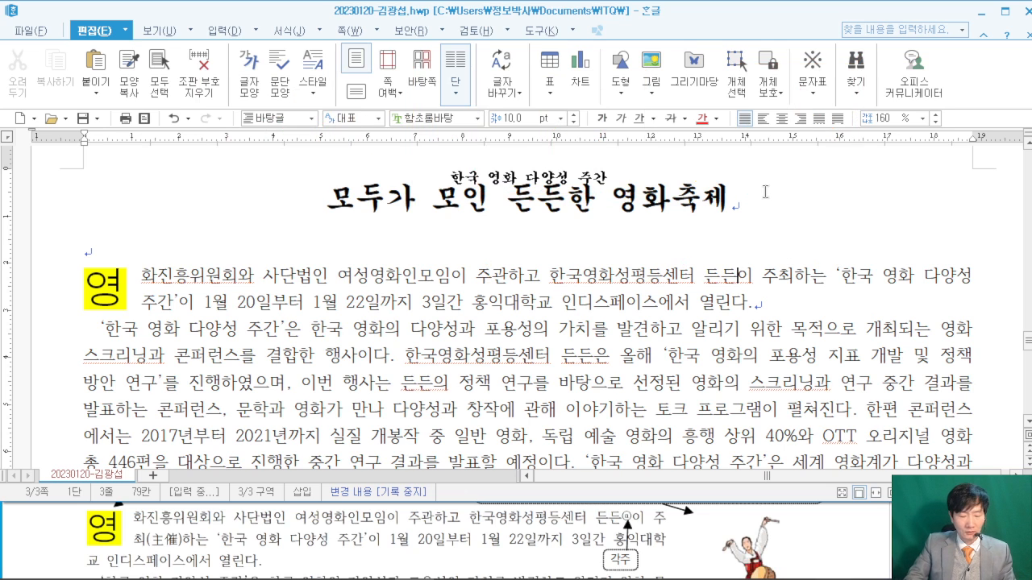
key(ctrl+n)
- Insert the footnote after 든든 and read its text in the exam PDF
key(n)
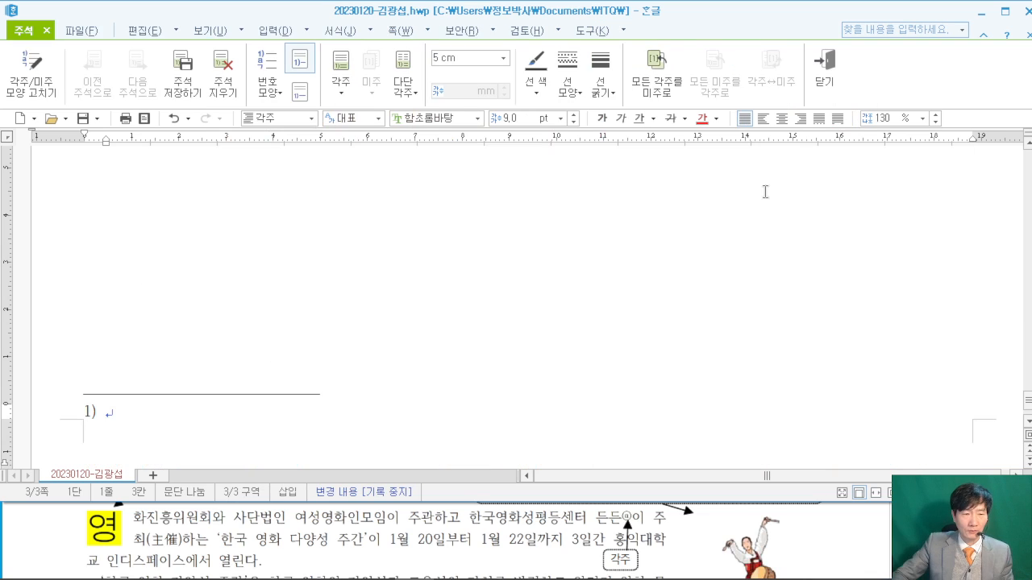
click(823, 542)
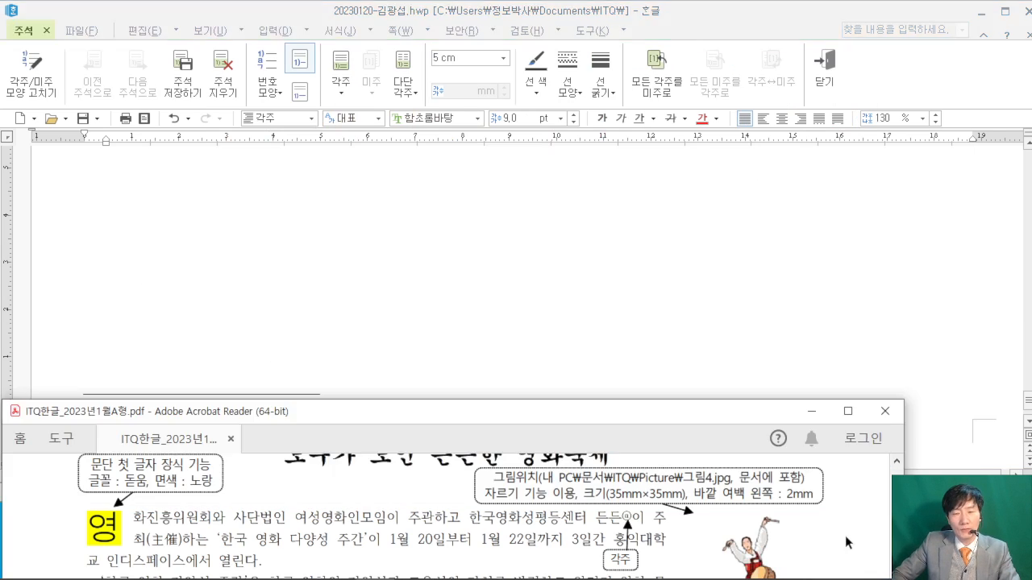
scroll(838, 530, down, 5)
scroll(783, 522, down, 8)
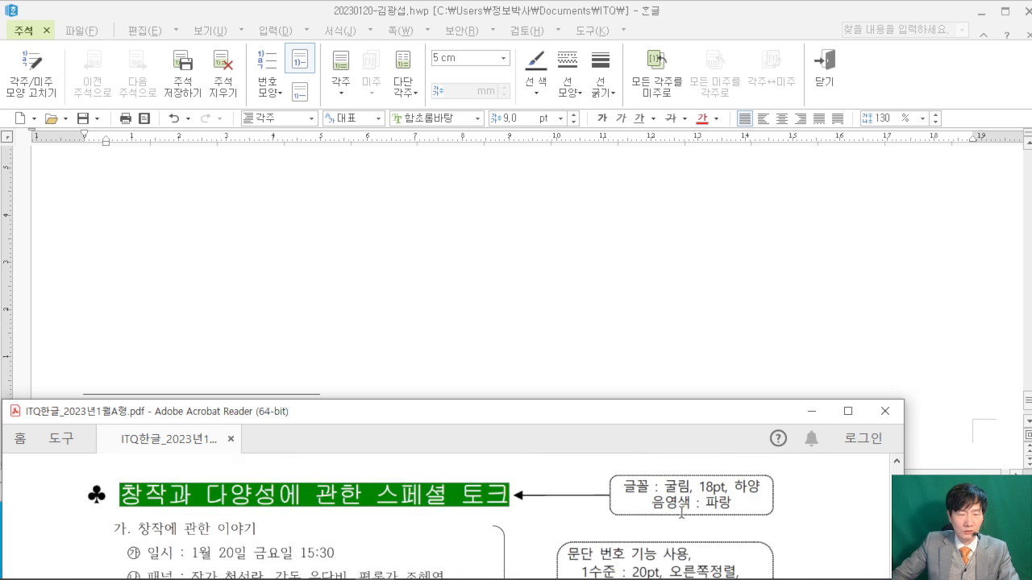
scroll(573, 511, down, 8)
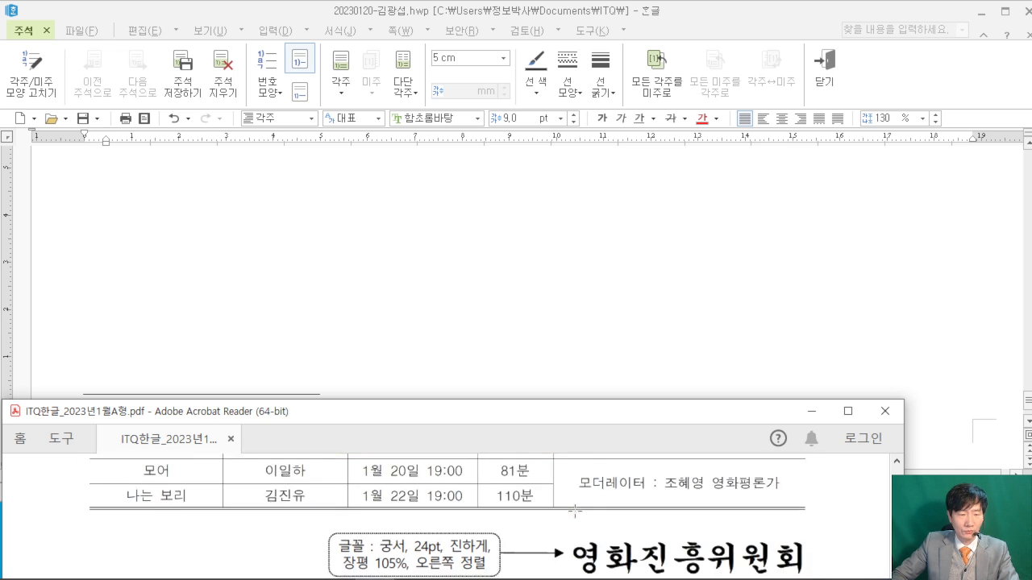
scroll(571, 511, down, 1)
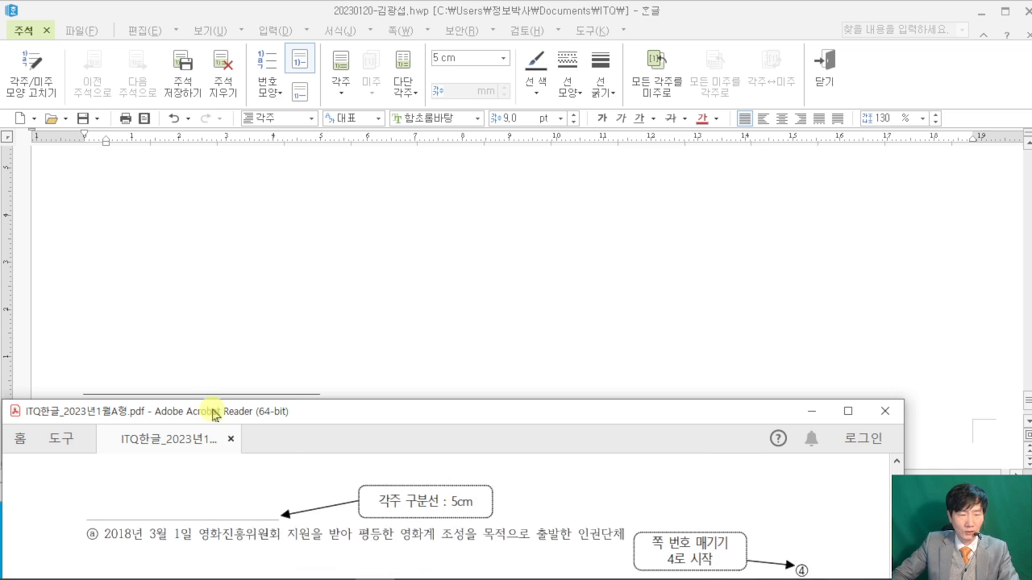
click(189, 347)
- Type the footnote sentence about the rights group founded 1 March 2018 with 영화진흥위원회 support
key(shift+Escape)
key(ctrl+n)
text(n)
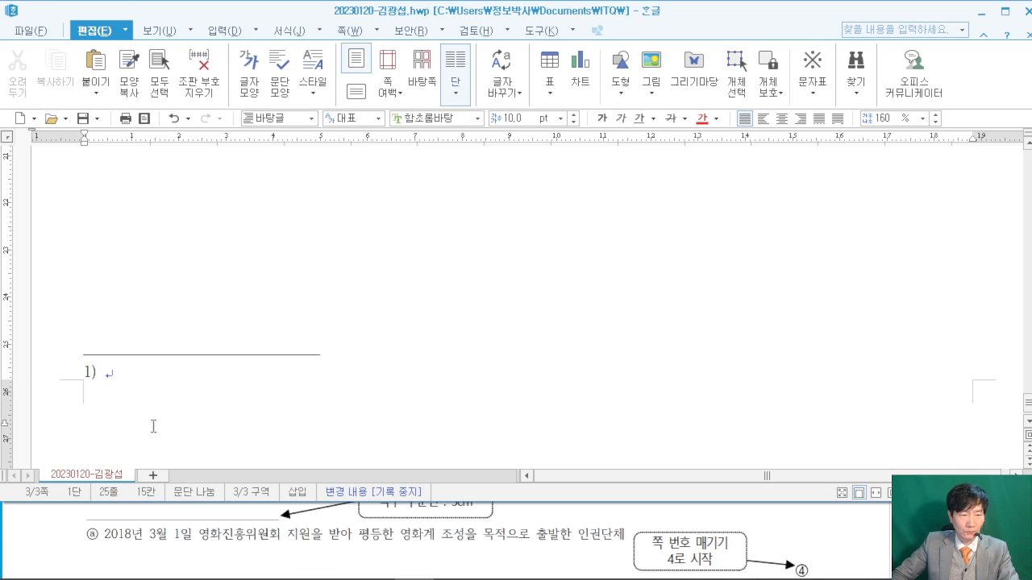
text(2018)
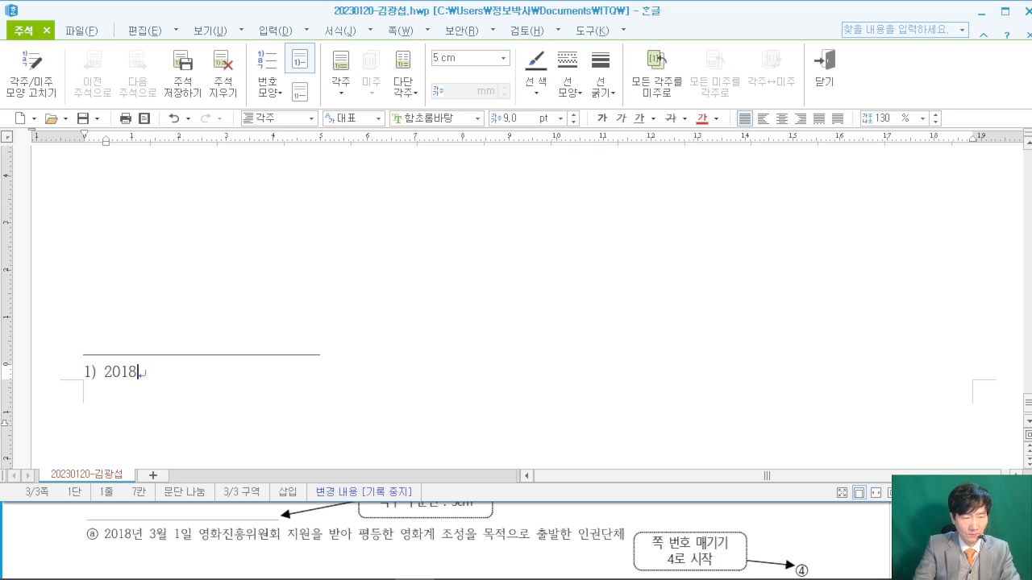
text(년 3월 1)
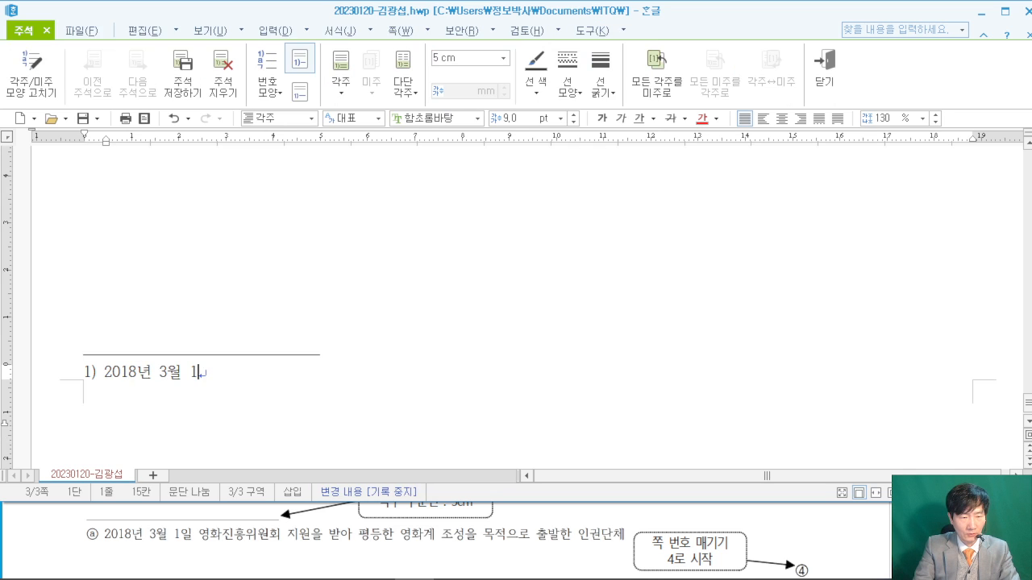
text(일 영화진흥원)
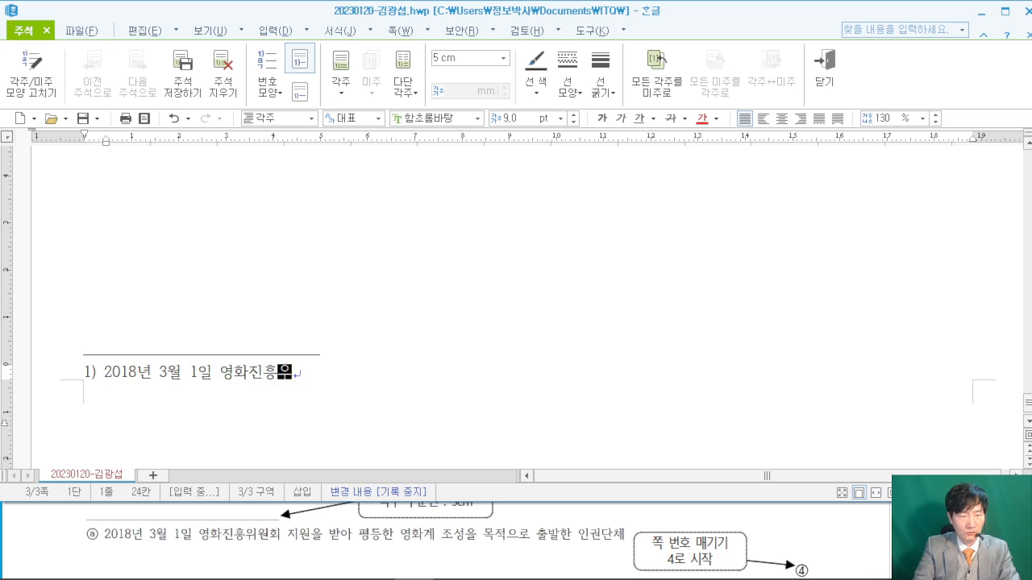
text(원)
text(회 지원)
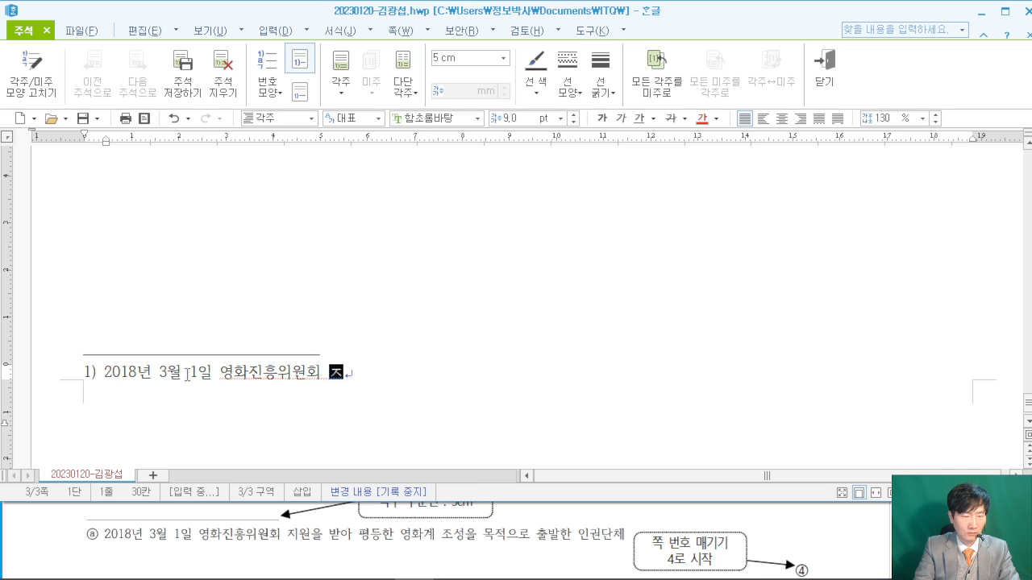
text(을 받4)
text(아 평ㄱ)
text(한 영화계W)
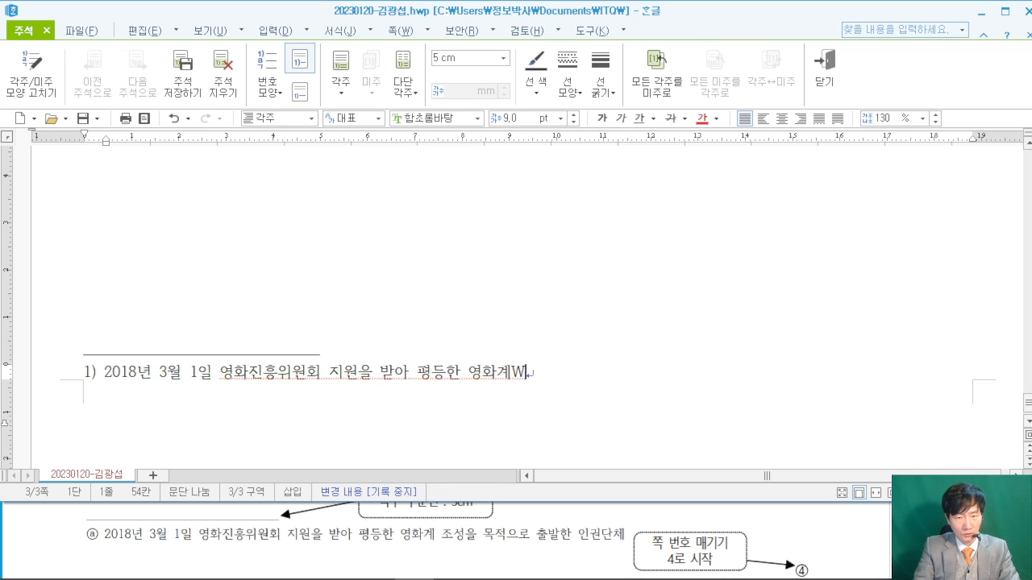
text( 조성을 목)
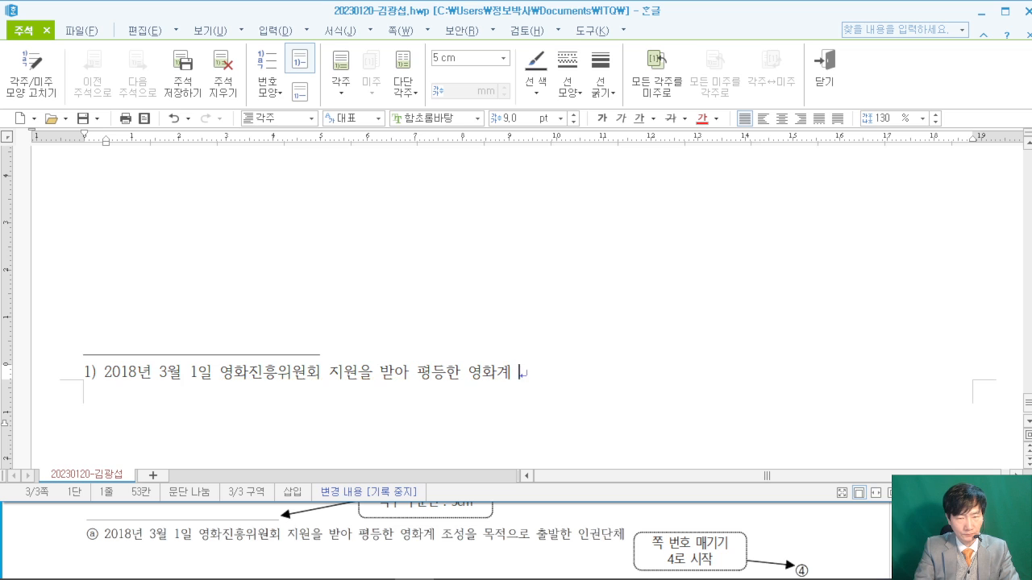
text(적)
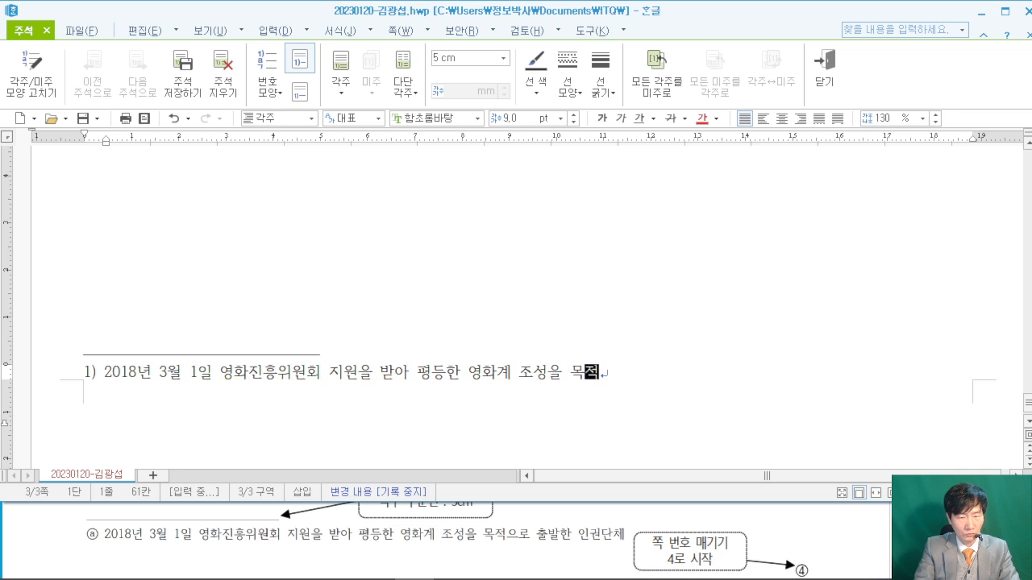
text(으로 출발한 인권단)
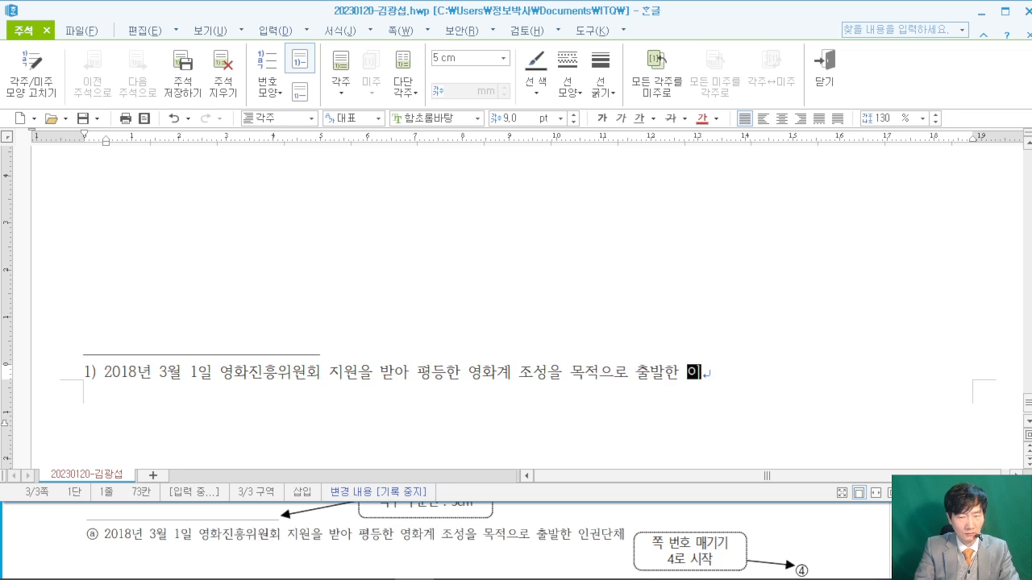
text(ㅊㅔ)
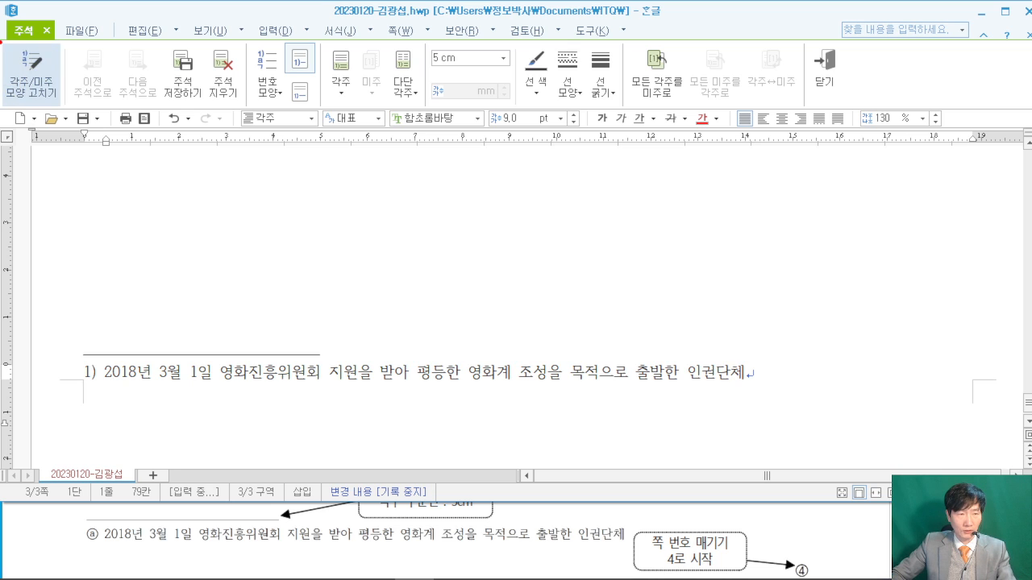
- Set the footnote numbering format to circled letters ⓐ,ⓑ,ⓒ
click(32, 68)
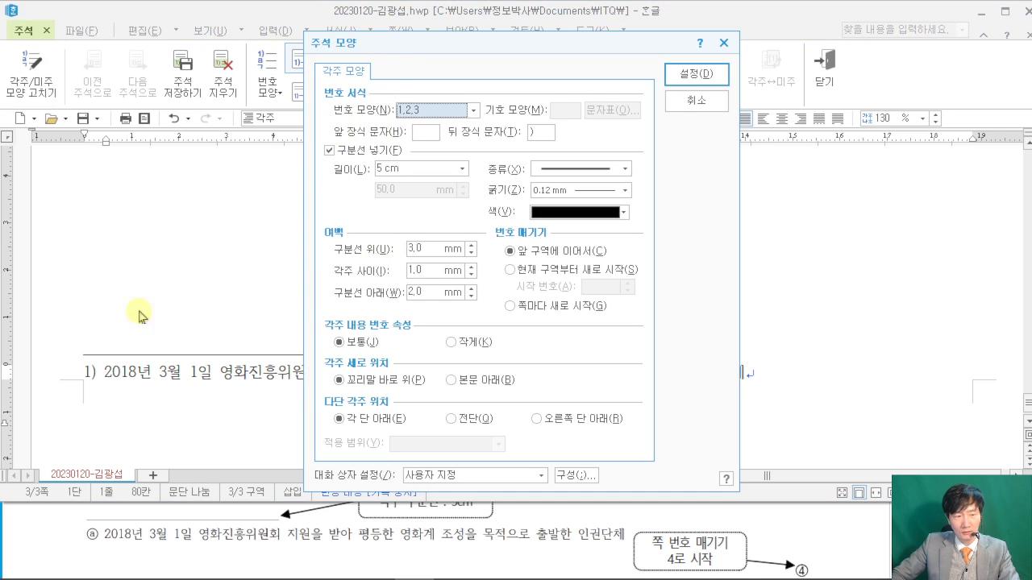
click(475, 110)
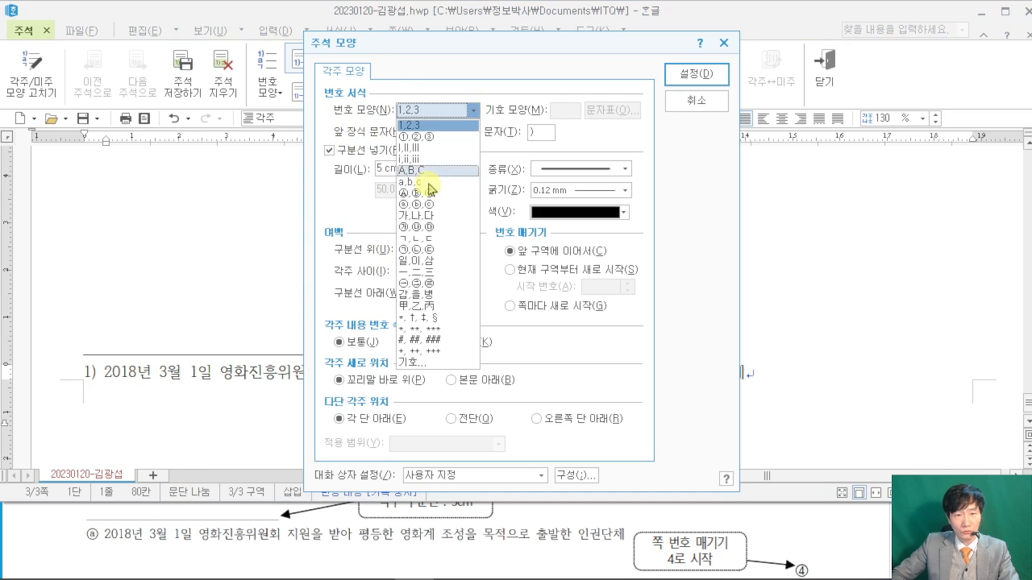
click(425, 211)
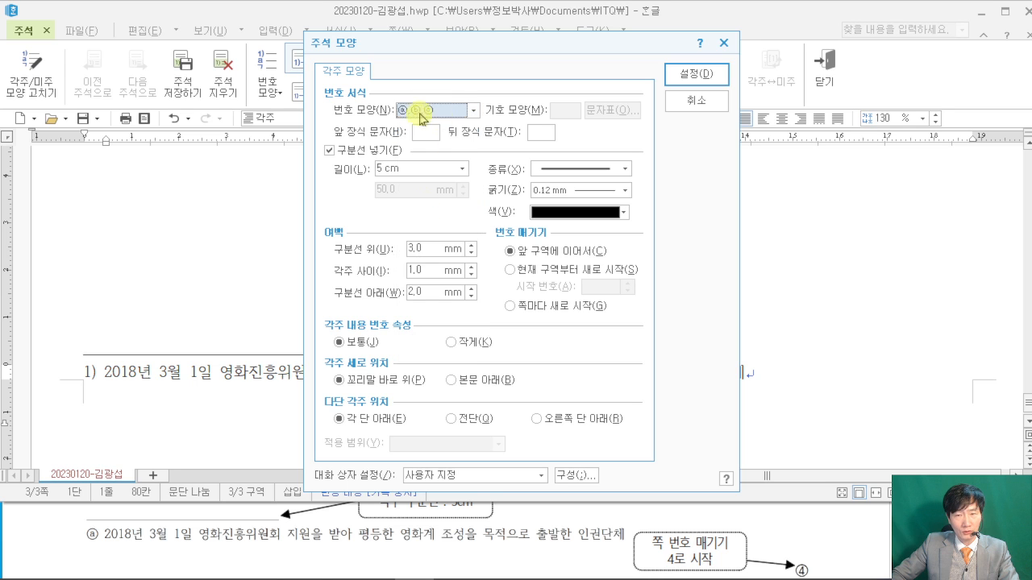
click(689, 78)
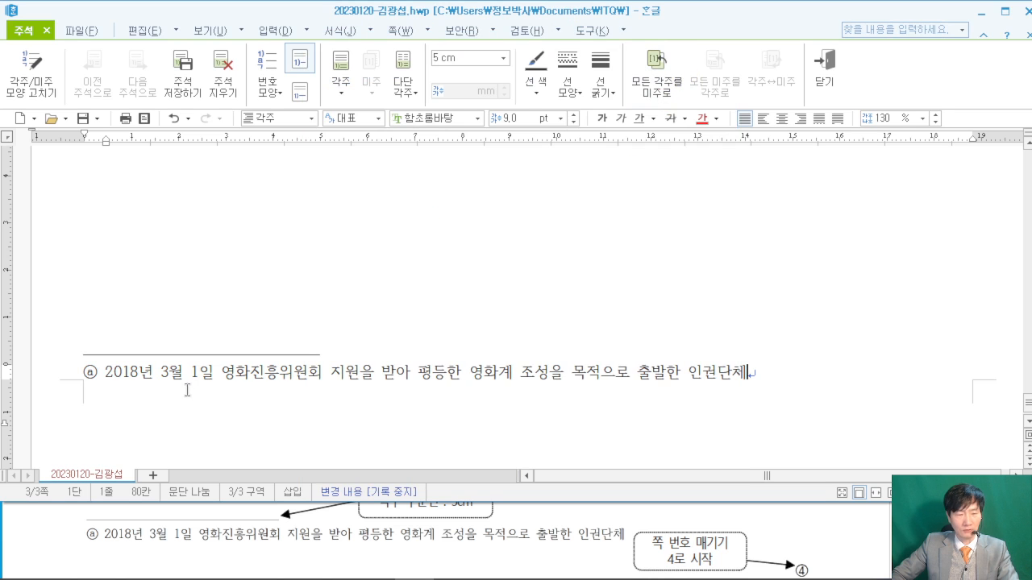
- Compare the footnote with the exam PDF and return to the body text
click(47, 544)
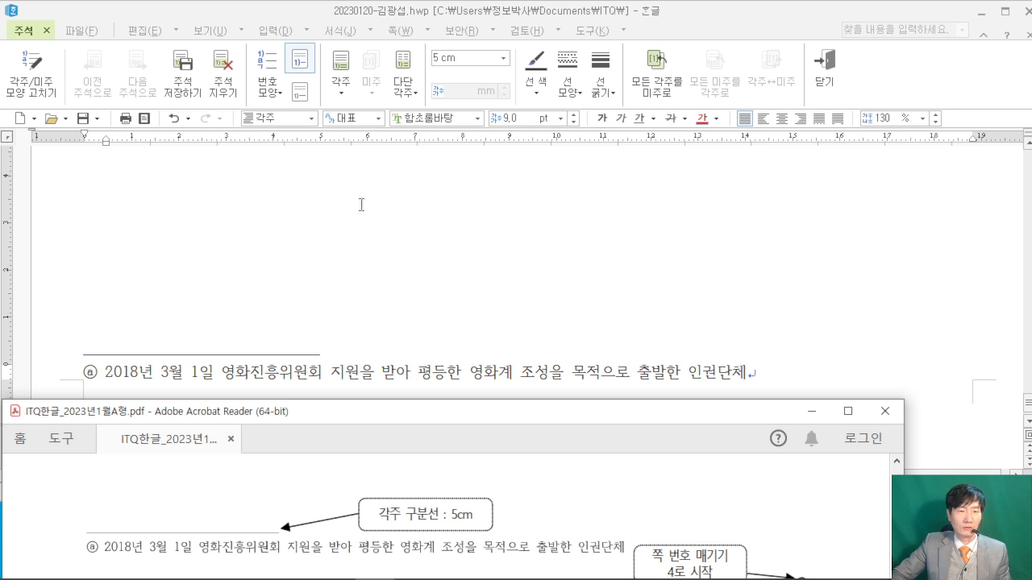
click(353, 176)
click(382, 269)
scroll(382, 269, up, 8)
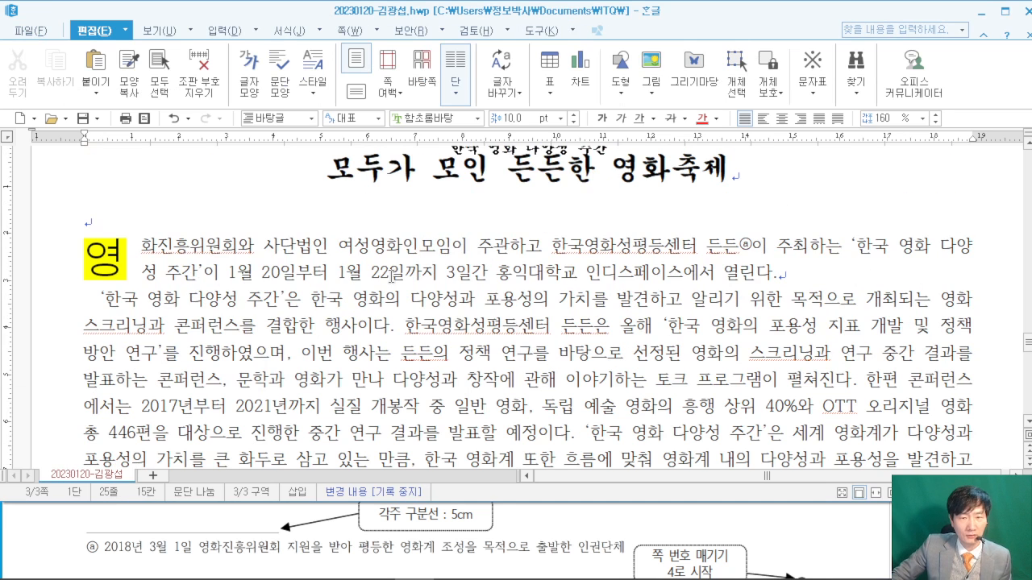
- Check the next spec in the exam PDF and return to the Hangul document
click(846, 529)
scroll(830, 520, up, 3)
scroll(821, 514, up, 6)
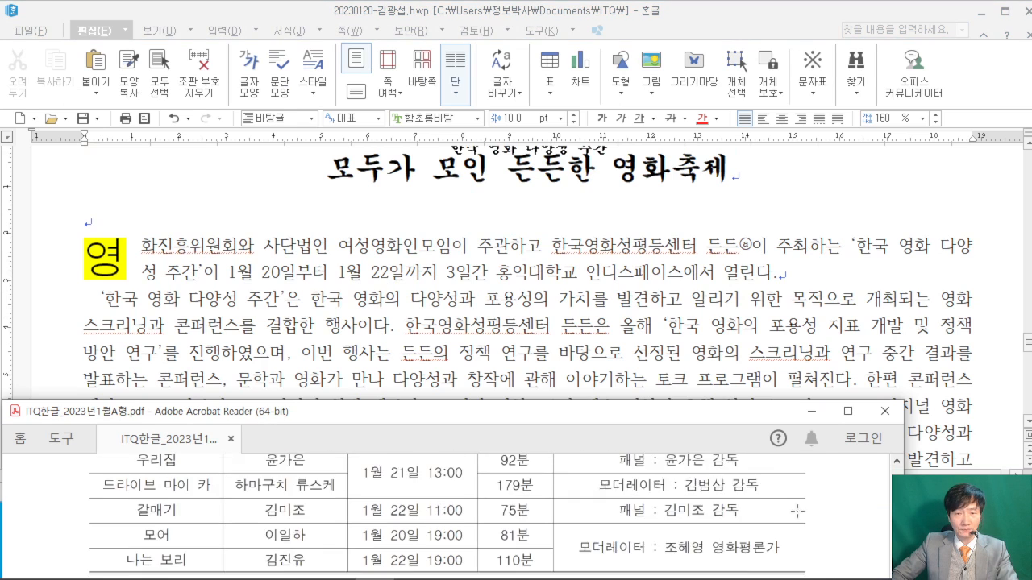
scroll(783, 492, up, 8)
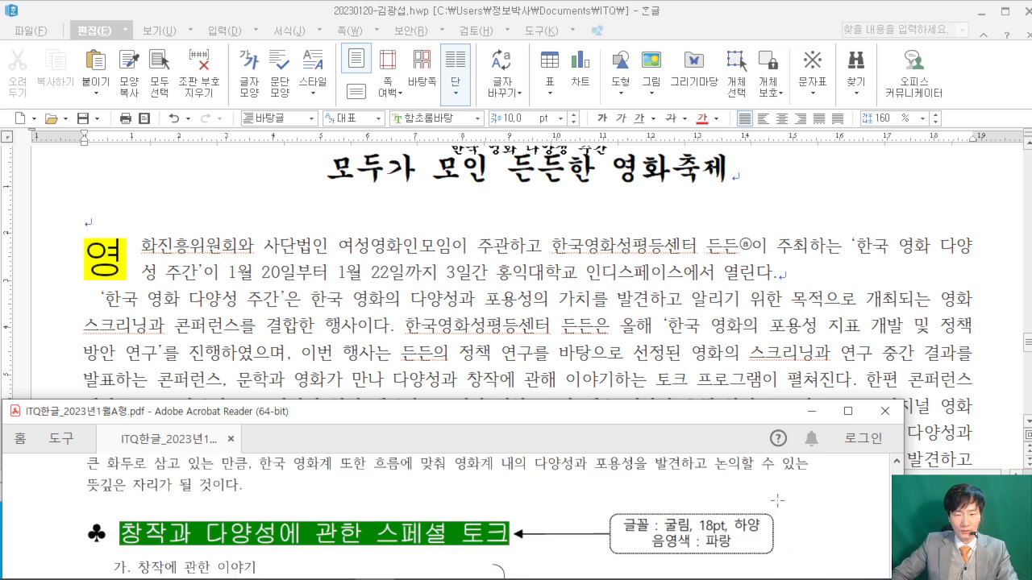
scroll(783, 492, up, 4)
scroll(750, 480, down, 1)
click(824, 270)
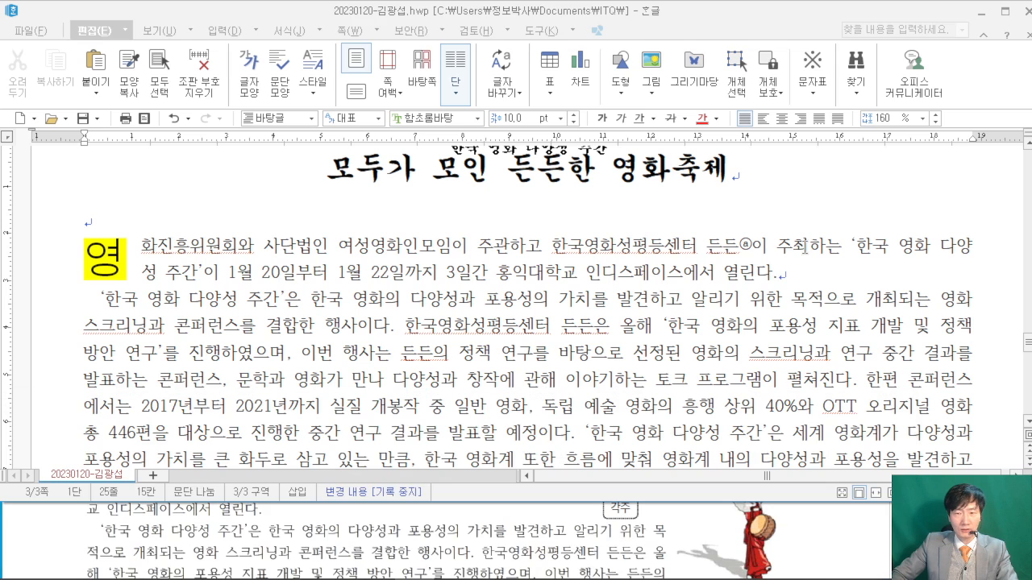
- Draw on-screen teaching annotations over the document
drag(182, 43, 427, 233)
mouse_move(287, 122)
mouse_down()
mouse_move(321, 95)
mouse_move(326, 192)
mouse_up()
mouse_move(282, 145)
mouse_down()
mouse_move(326, 174)
mouse_move(348, 146)
mouse_up()
drag(358, 190, 393, 193)
drag(449, 117, 449, 187)
drag(429, 166, 492, 135)
drag(495, 52, 690, 230)
drag(597, 131, 600, 197)
mouse_move(600, 145)
mouse_down()
mouse_move(650, 211)
mouse_move(654, 86)
mouse_up()
mouse_move(743, 219)
mouse_down()
mouse_move(755, 215)
mouse_move(742, 242)
mouse_up()
mouse_move(809, 48)
mouse_down()
mouse_move(812, 87)
mouse_move(948, 208)
mouse_up()
mouse_move(845, 83)
mouse_down()
mouse_move(886, 78)
mouse_move(871, 161)
mouse_up()
drag(846, 165, 939, 193)
drag(68, 228, 222, 319)
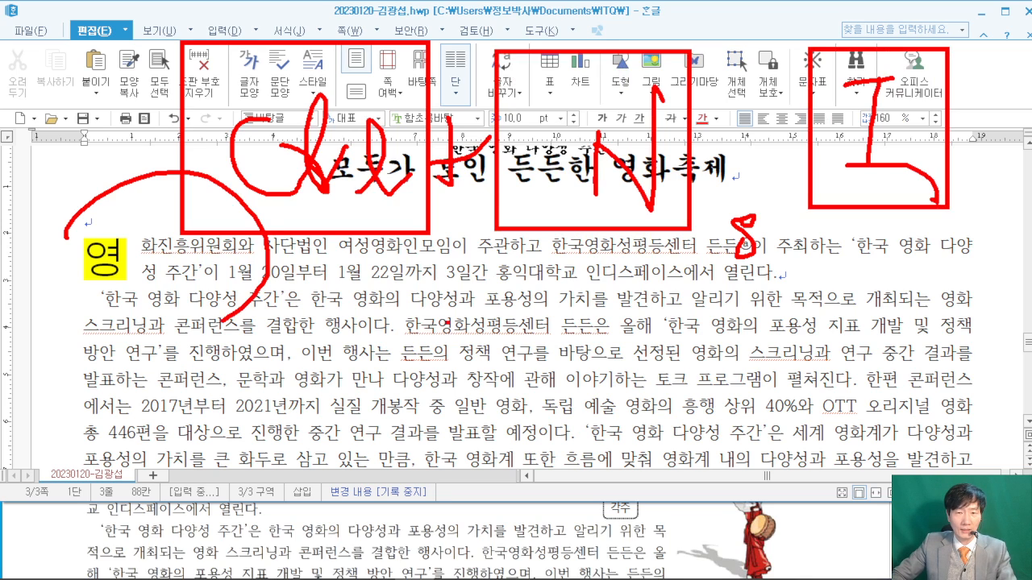
- Pick 그림4.JPG from 문서 > ITQ > Picture as the picture to insert
key(Escape)
click(650, 69)
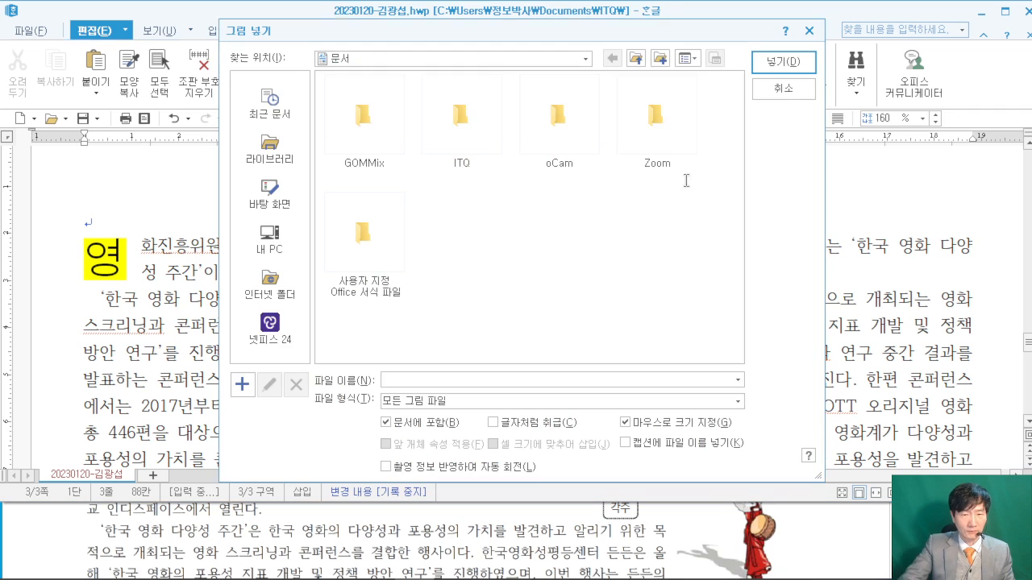
click(858, 534)
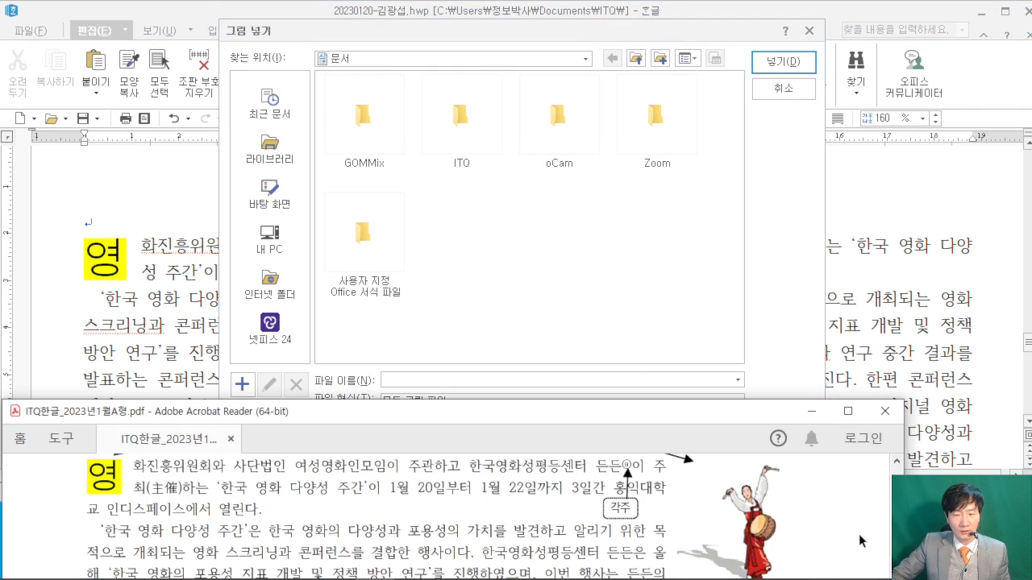
scroll(858, 534, up, 2)
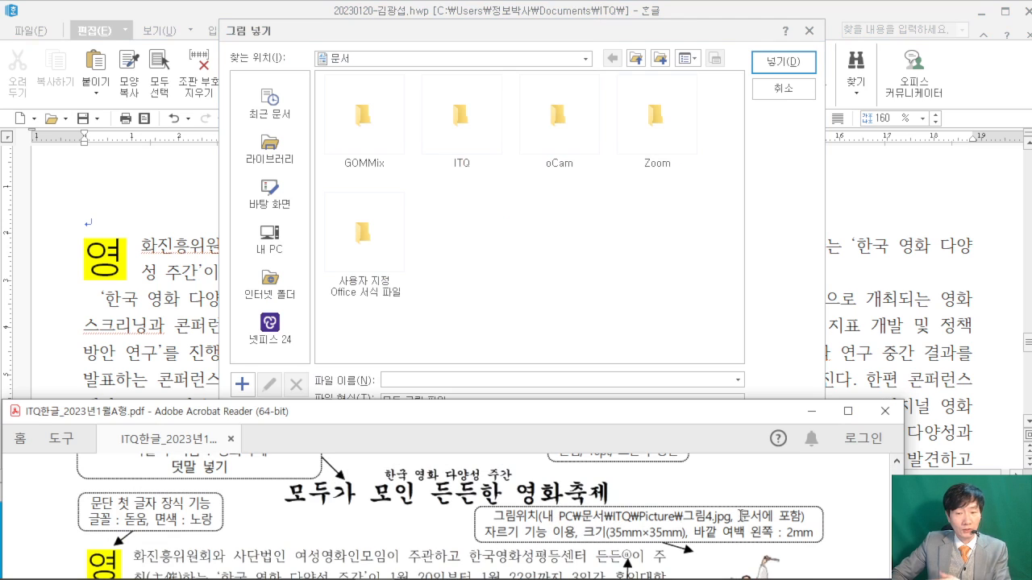
click(269, 240)
click(632, 136)
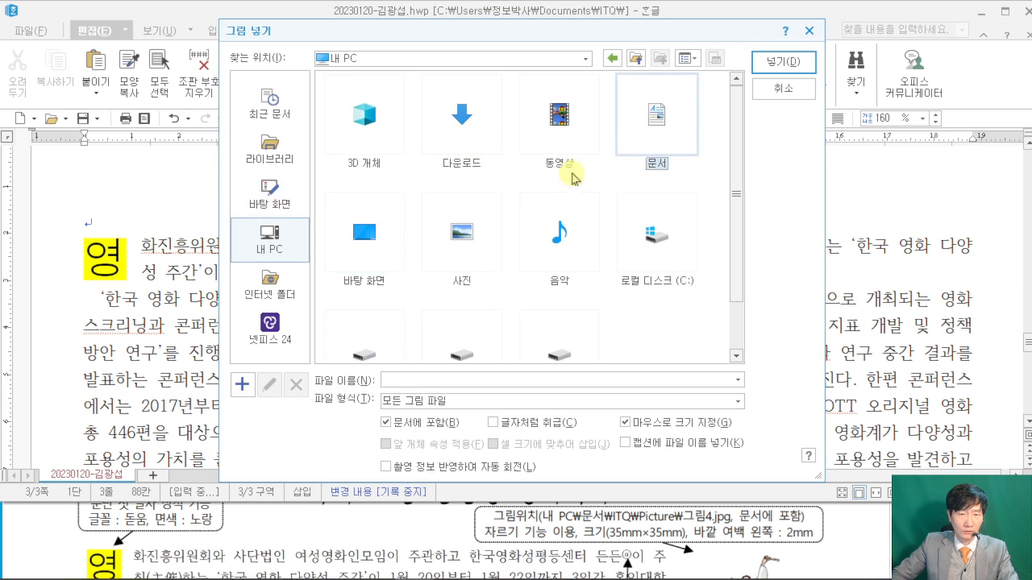
double_click(439, 121)
click(367, 125)
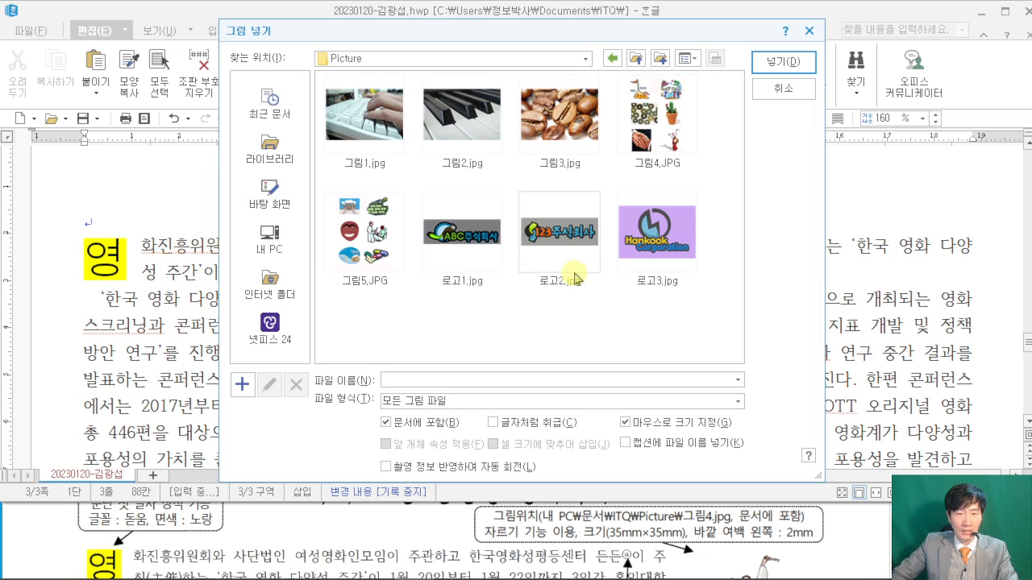
click(654, 117)
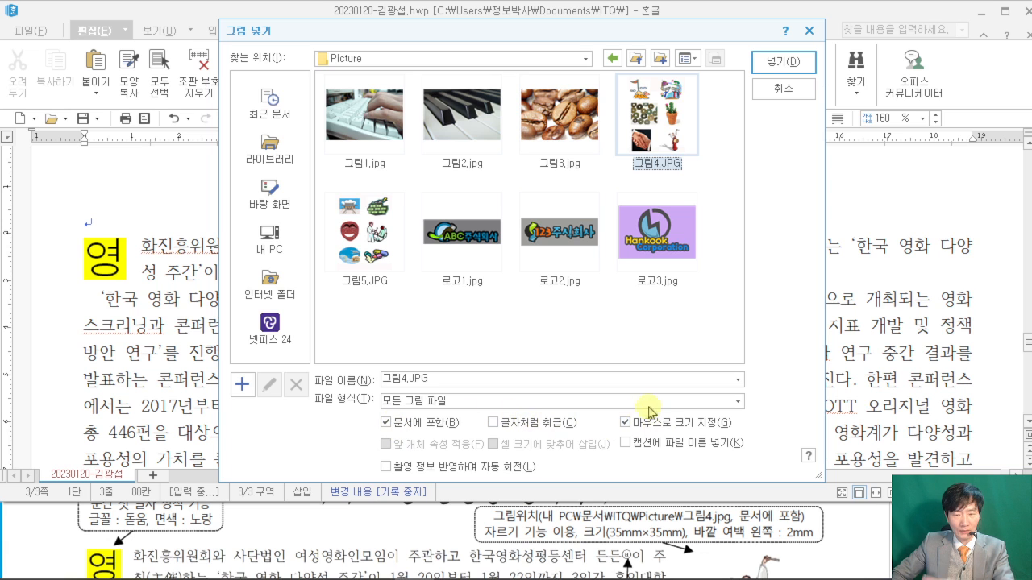
click(794, 66)
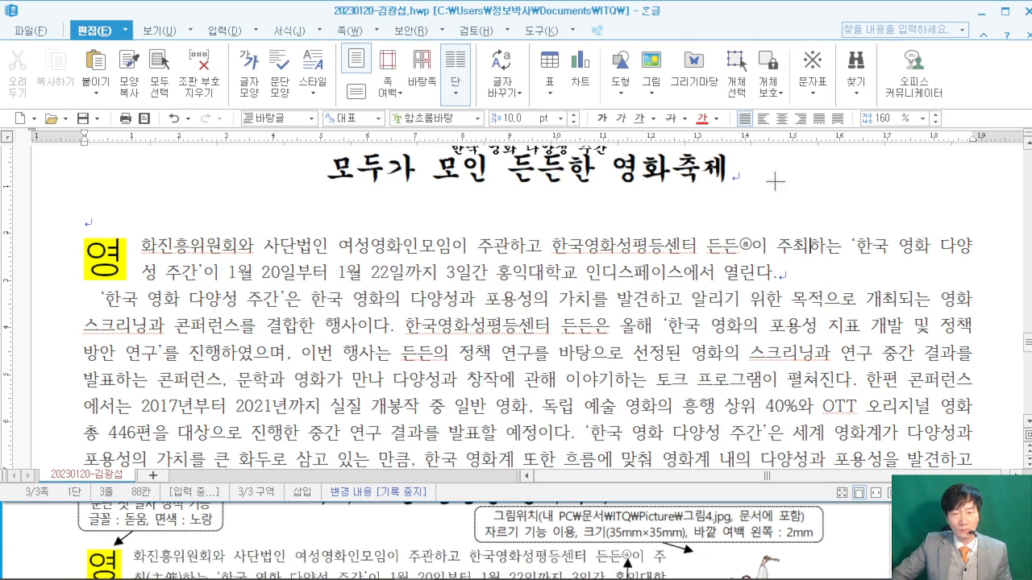
- Place the picture collage in a frame beside the body paragraph, checking the exam layout
drag(778, 192, 993, 466)
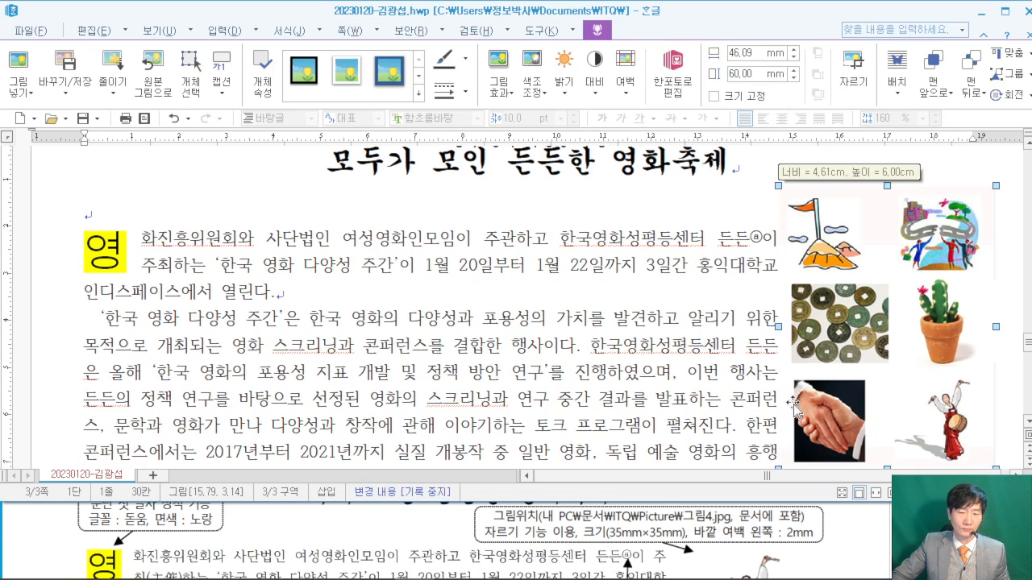
click(863, 542)
scroll(863, 542, down, 3)
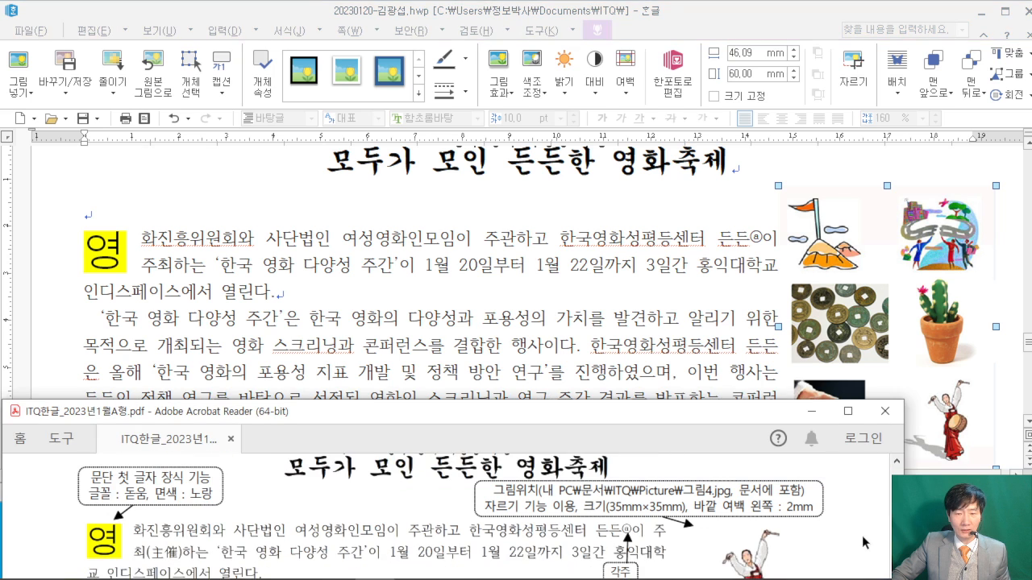
scroll(862, 542, down, 1)
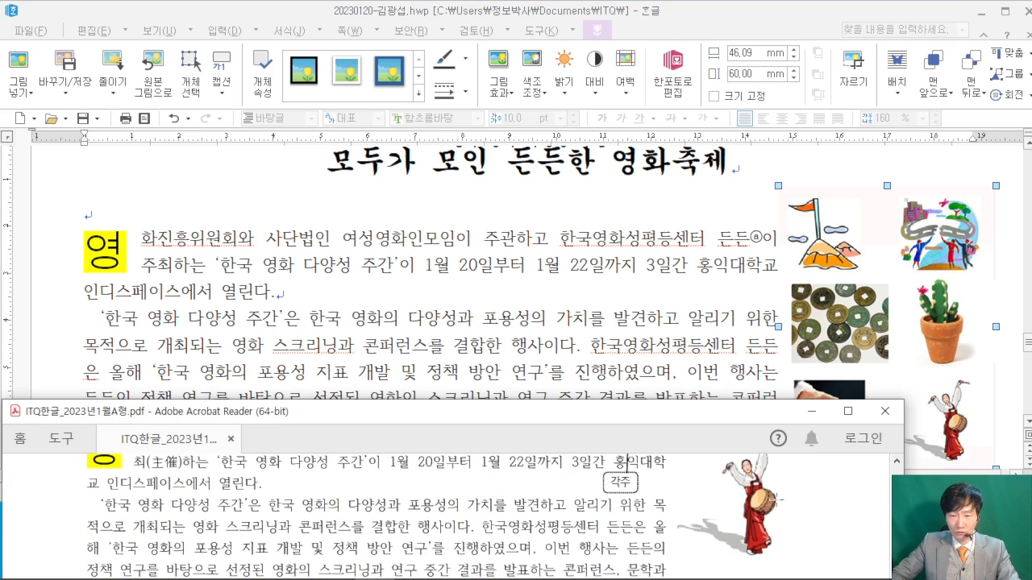
scroll(774, 495, up, 3)
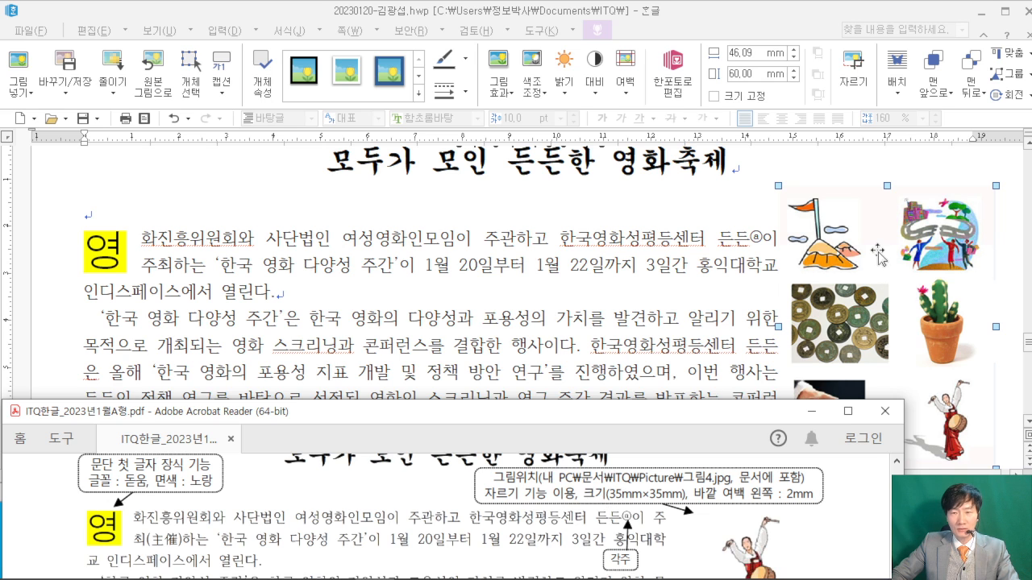
- Crop the collage down to just the drum dancer, trimming the right side tighter
click(806, 11)
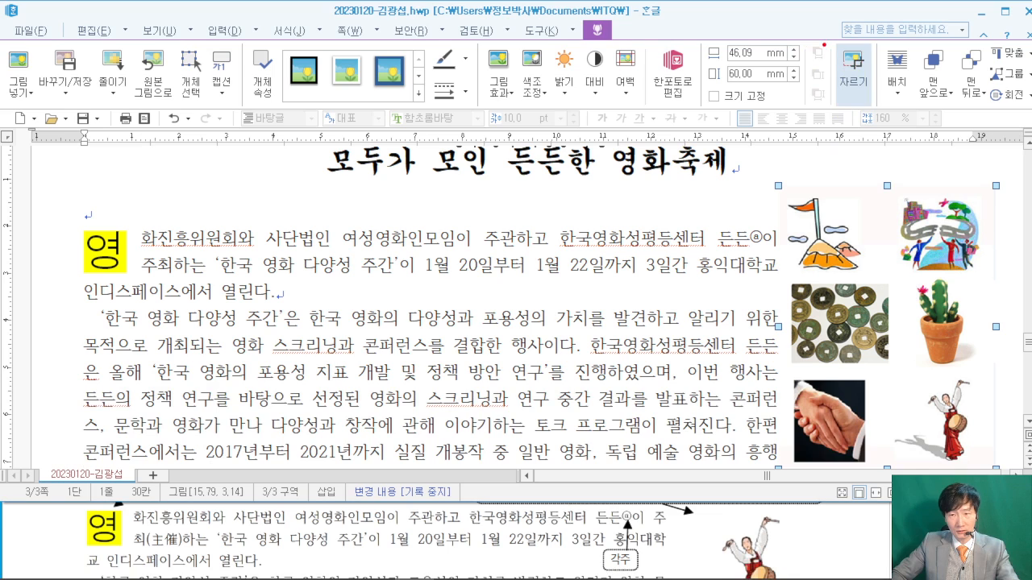
click(853, 74)
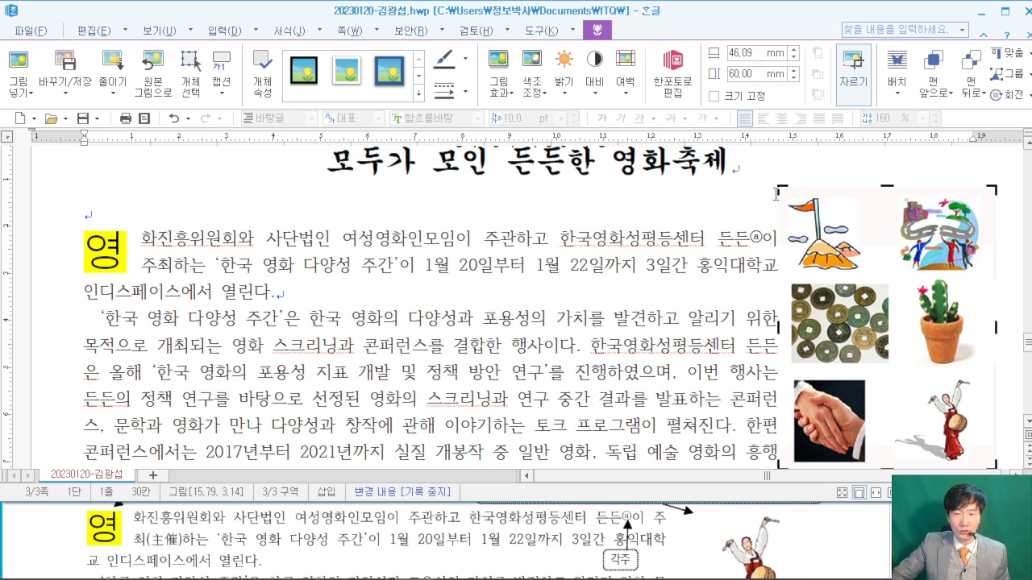
drag(779, 190, 891, 380)
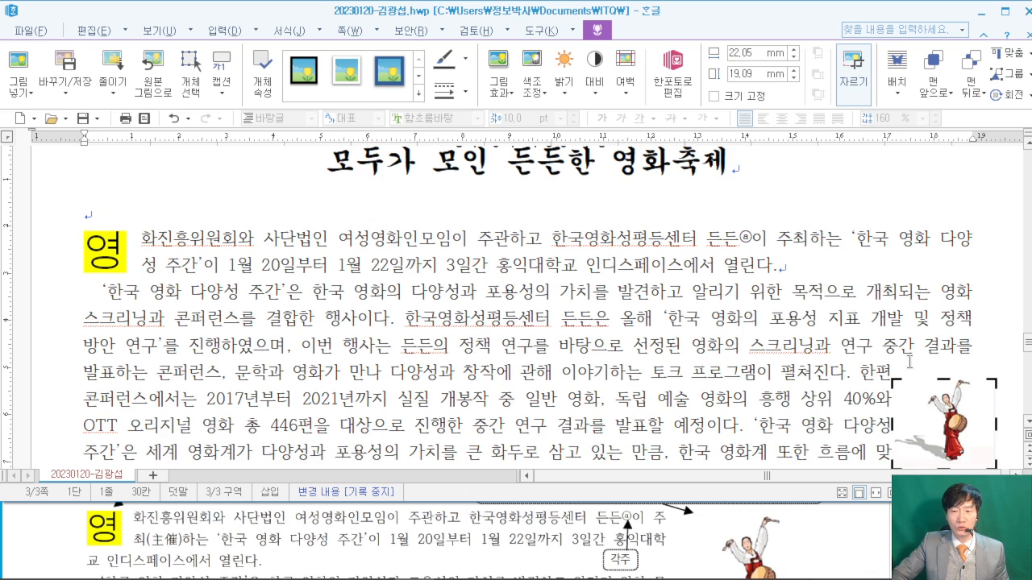
scroll(909, 362, down, 1)
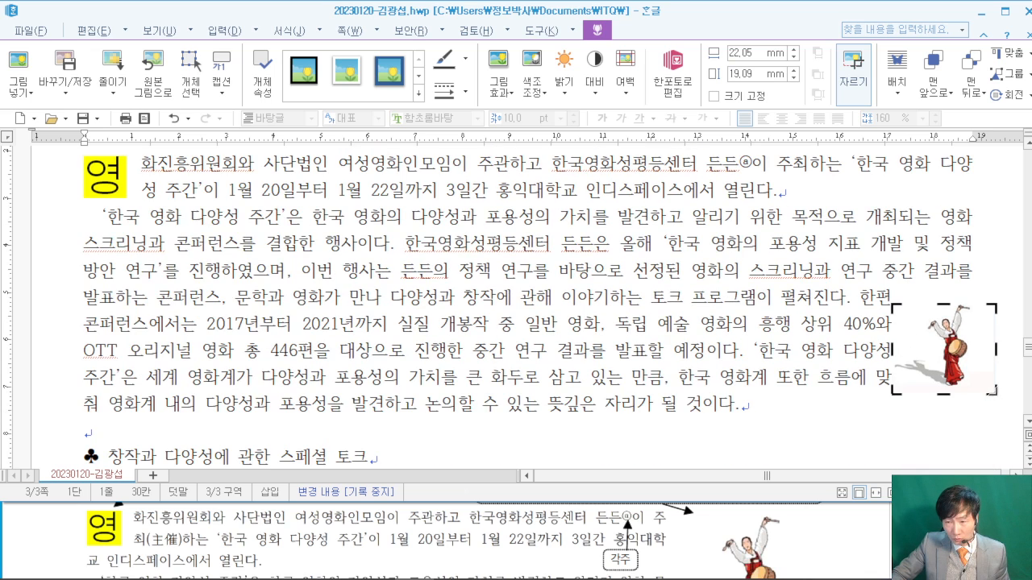
drag(992, 391, 972, 387)
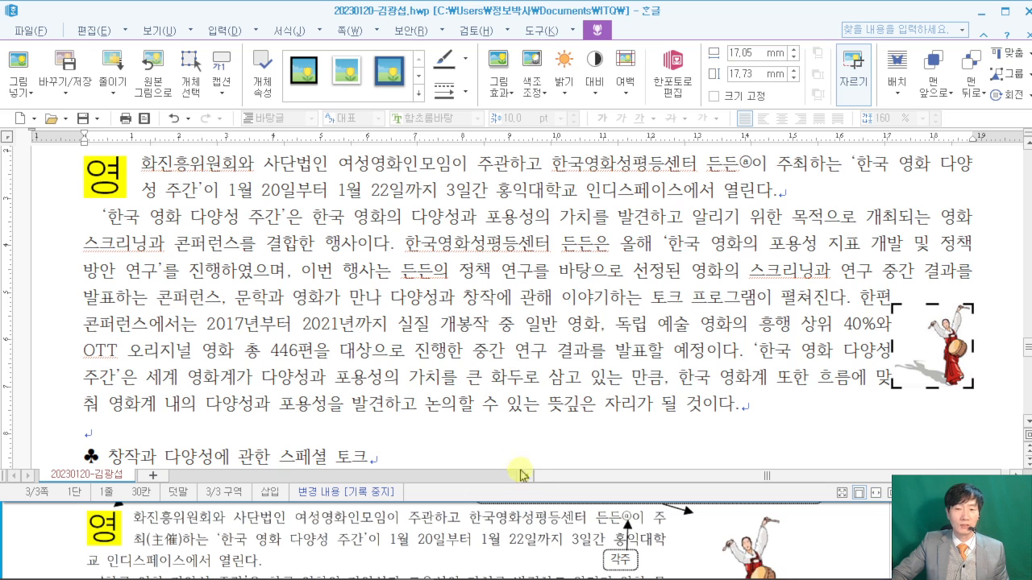
scroll(706, 545, down, 2)
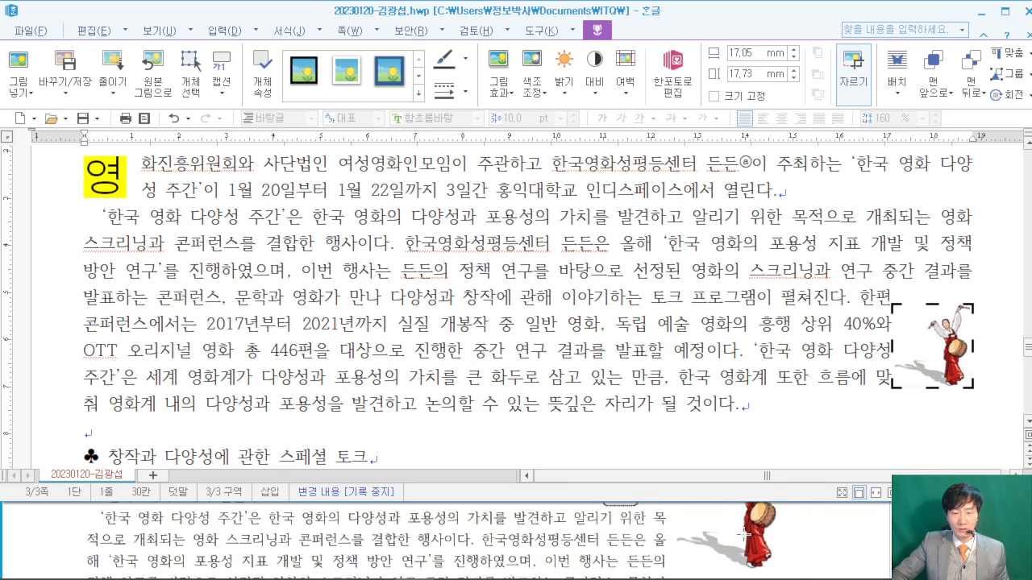
scroll(743, 534, up, 1)
click(803, 229)
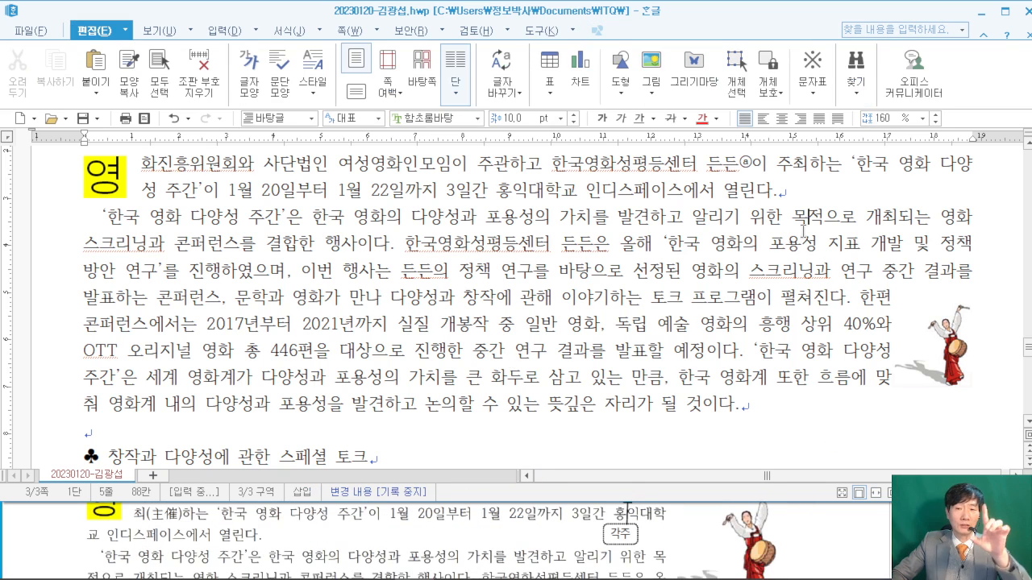
- Move the dancer picture beside the first paragraph and set it to 35 × 35 mm
drag(934, 318, 917, 230)
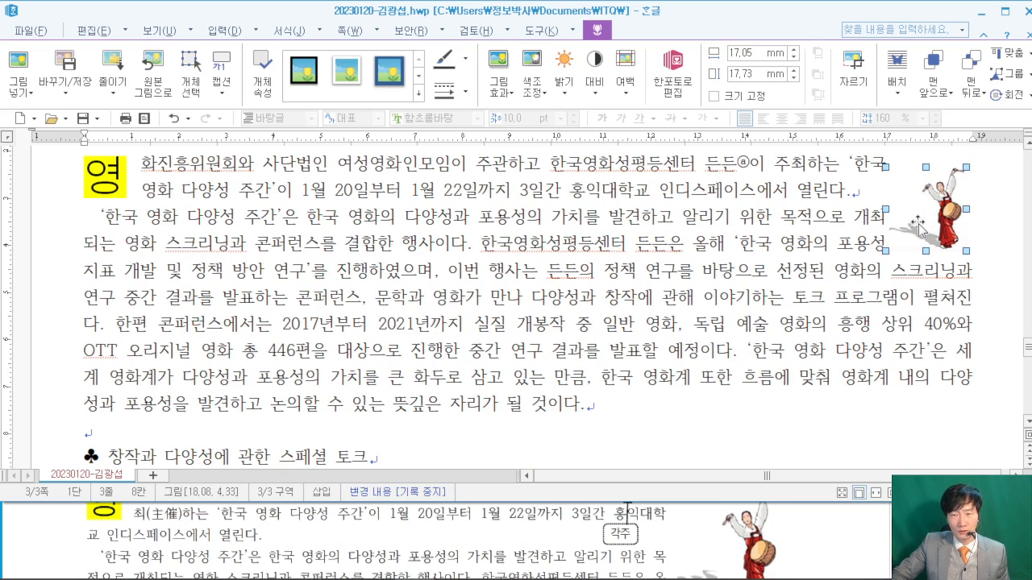
double_click(915, 219)
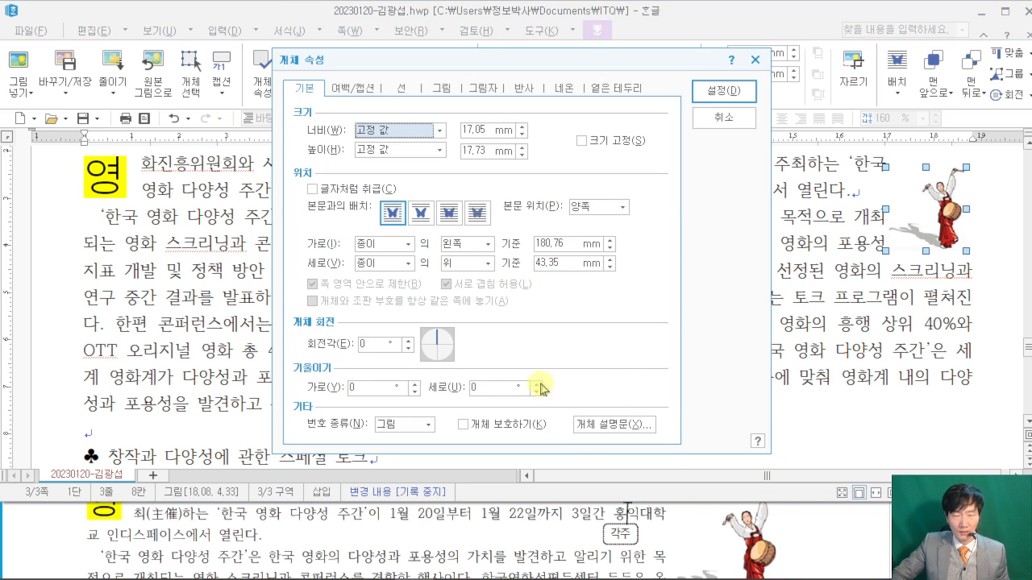
click(837, 530)
scroll(833, 531, up, 1)
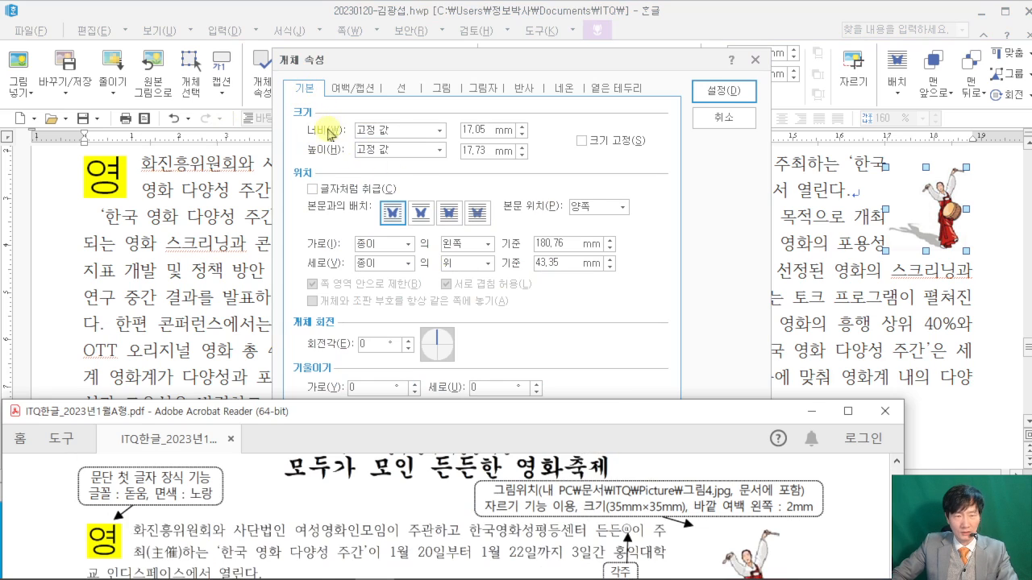
click(411, 145)
text(35)
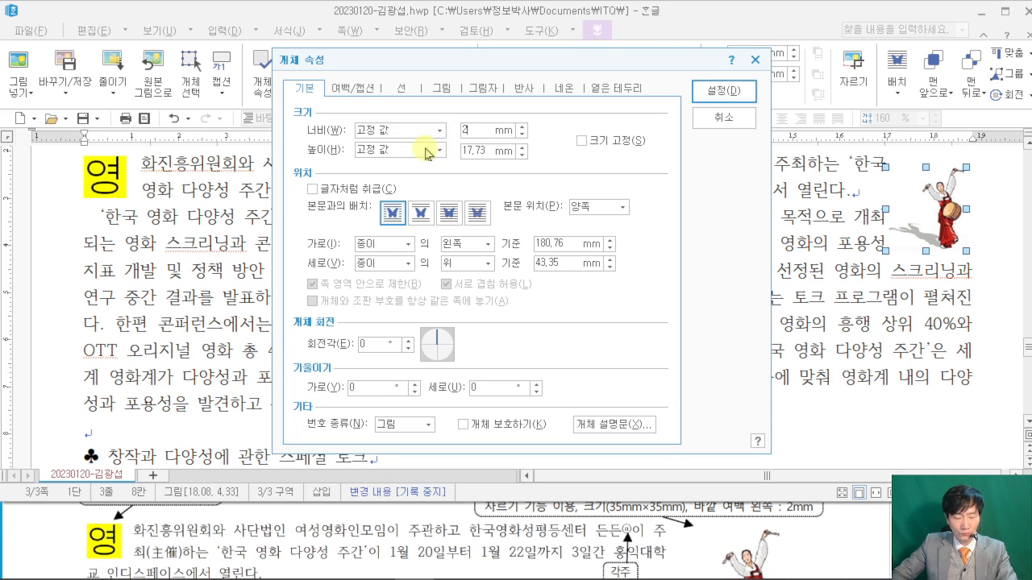
double_click(474, 148)
text(35)
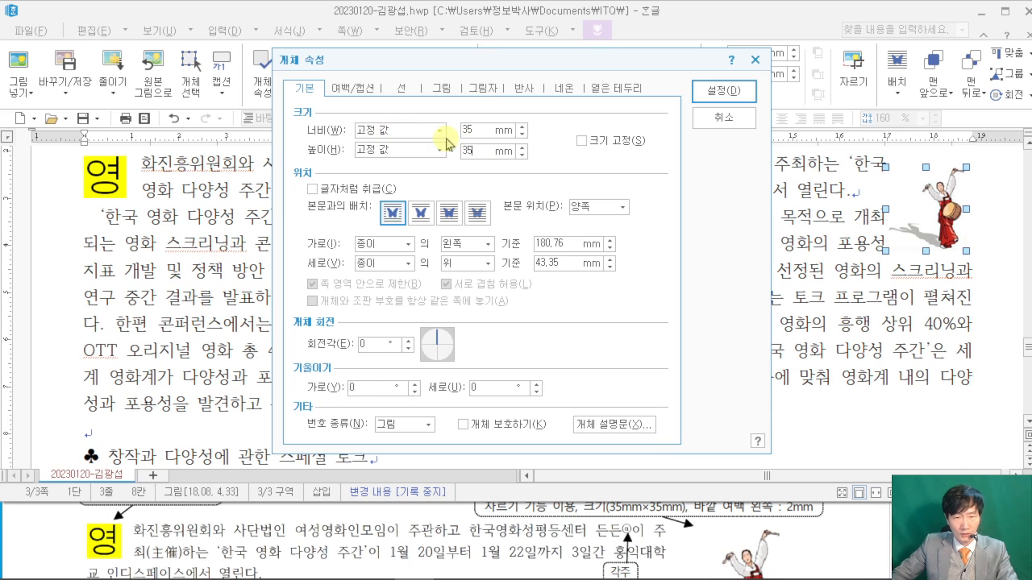
- Give the picture a 2 mm left outer margin and apply the settings
click(839, 529)
scroll(841, 529, up, 1)
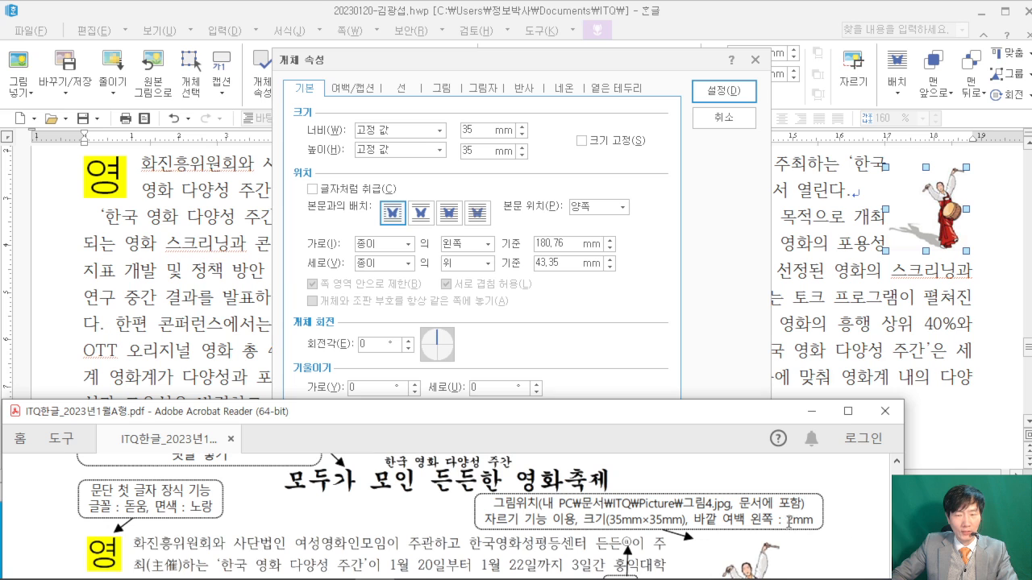
click(345, 85)
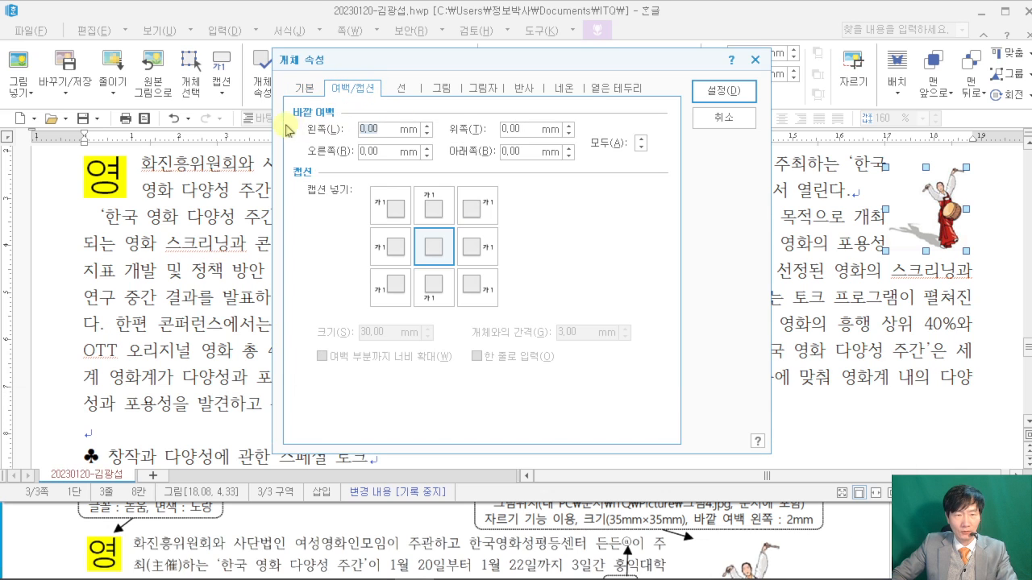
text(2)
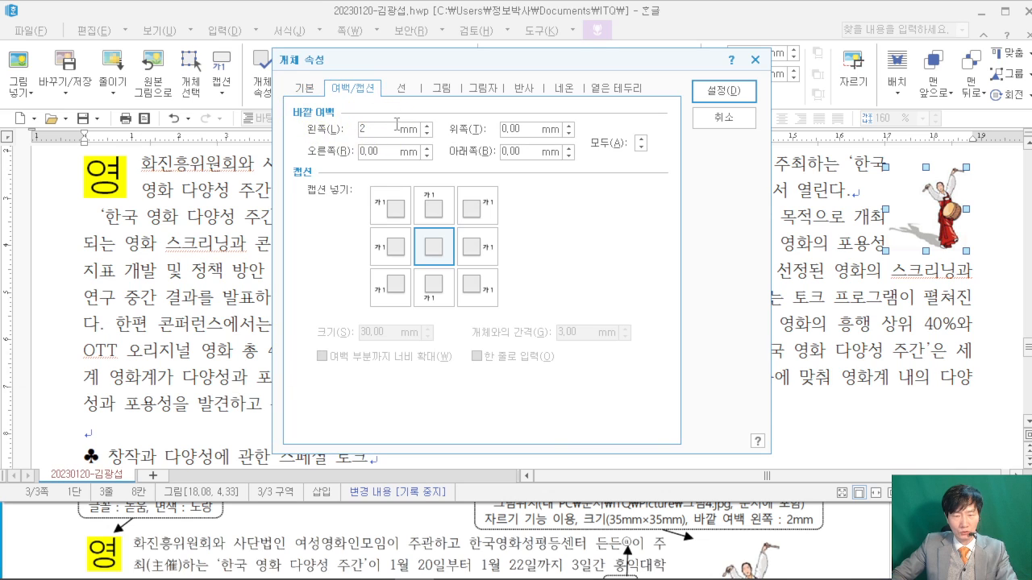
click(708, 90)
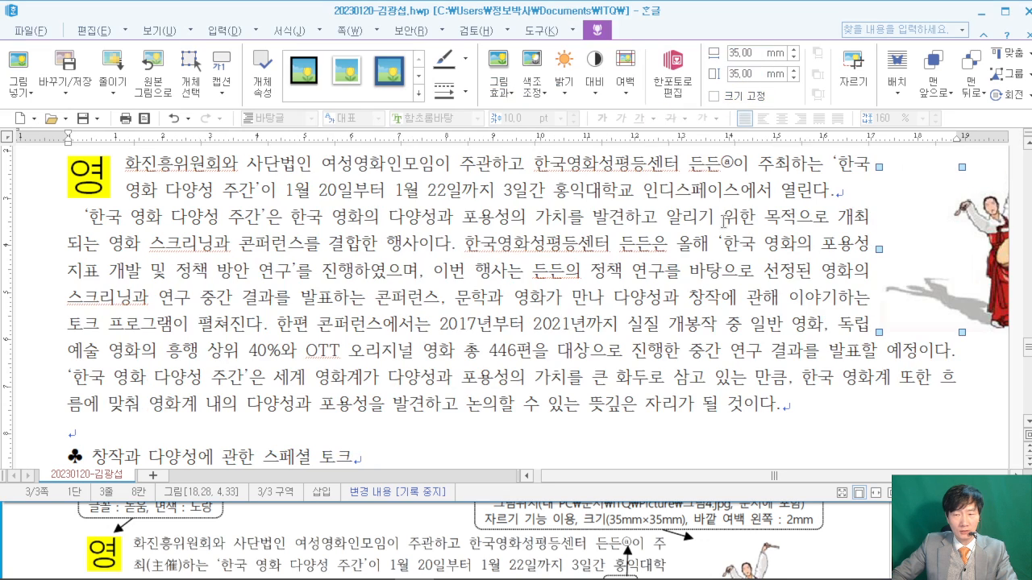
- Shift the dancer picture left to about 16.27, 4.39 cm, comparing with the reference answer
drag(965, 233, 928, 242)
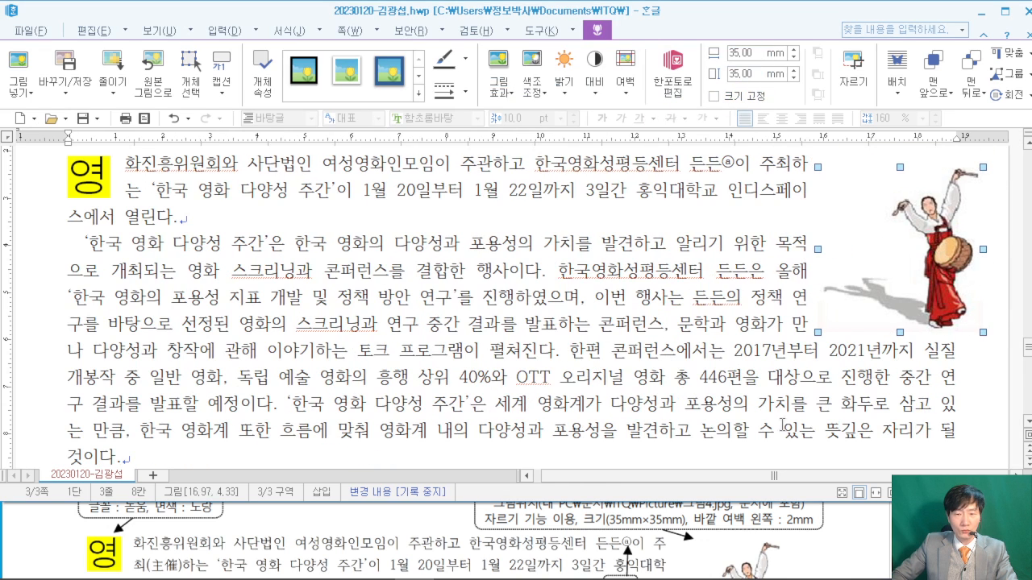
click(855, 538)
scroll(642, 528, down, 3)
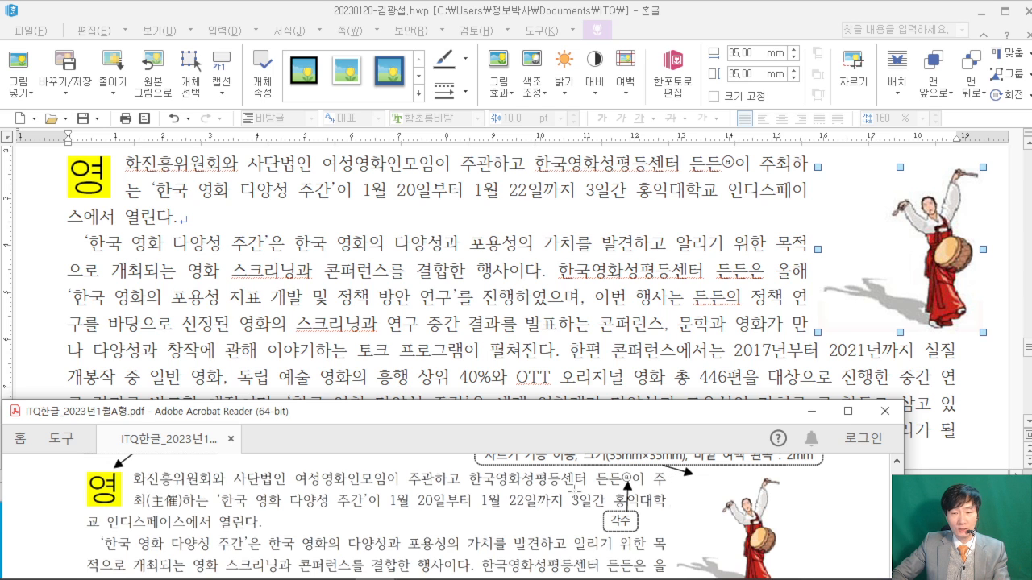
drag(846, 223, 803, 221)
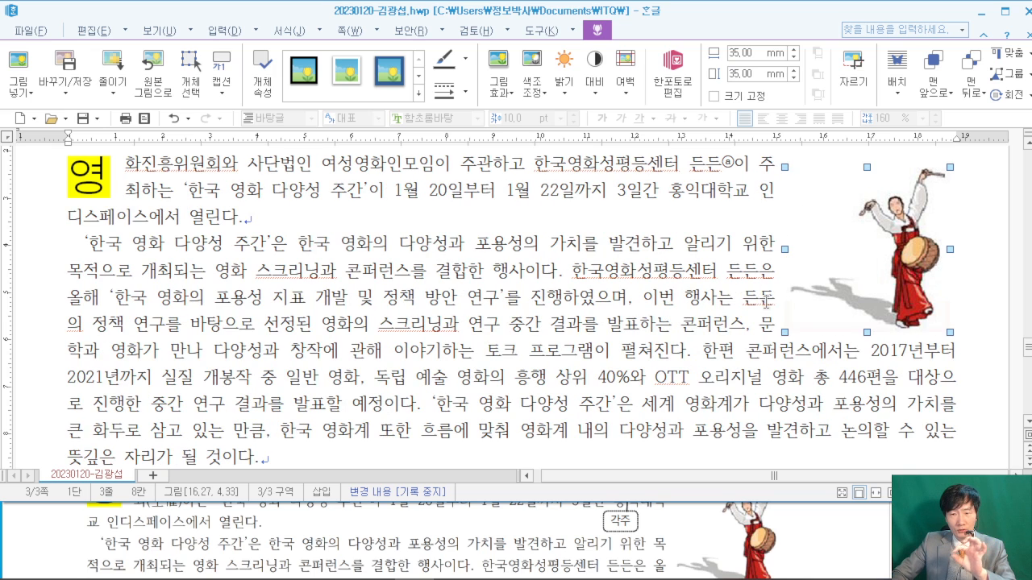
click(853, 555)
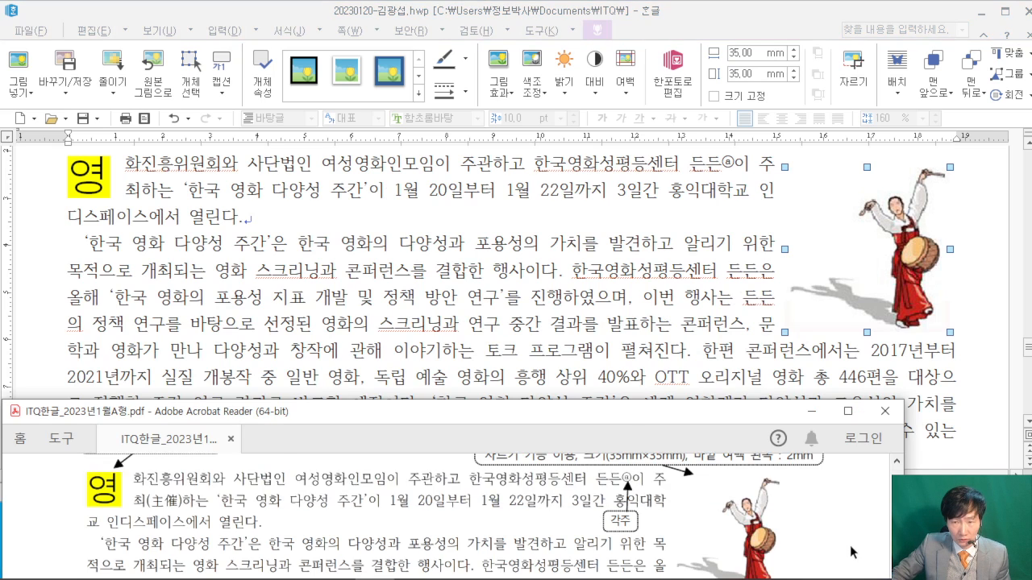
scroll(853, 551, down, 2)
scroll(851, 551, down, 3)
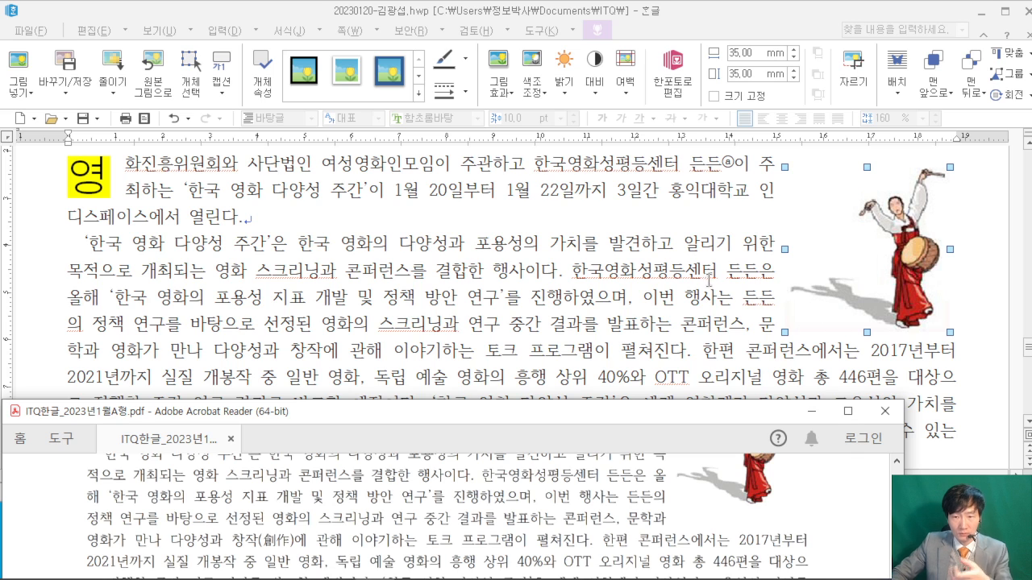
scroll(798, 277, up, 1)
scroll(798, 276, down, 1)
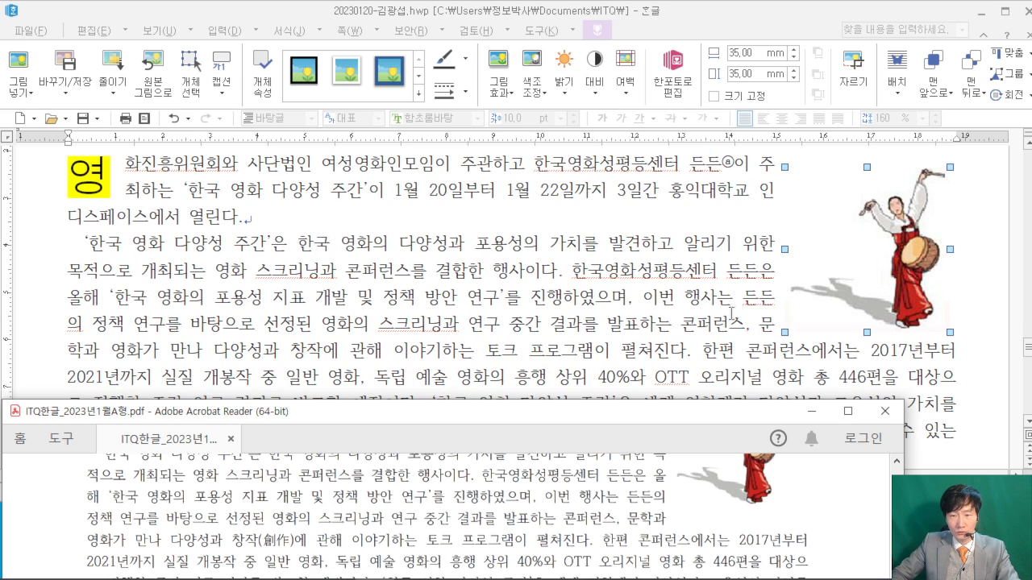
- Level the picture with the first paragraph's opening line and select the word 주최
mouse_move(839, 286)
mouse_down()
mouse_move(841, 295)
mouse_move(840, 279)
mouse_up()
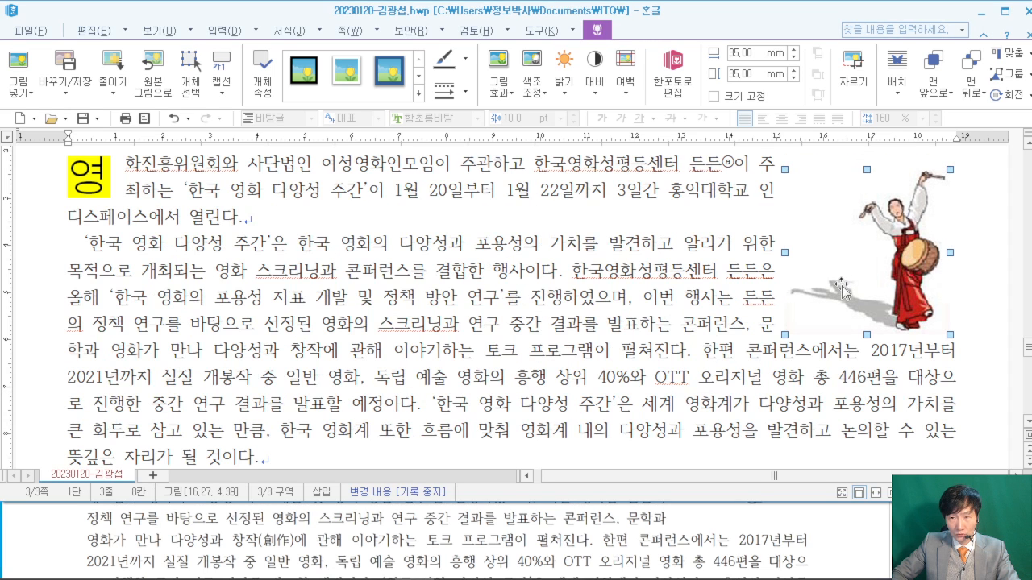
click(842, 532)
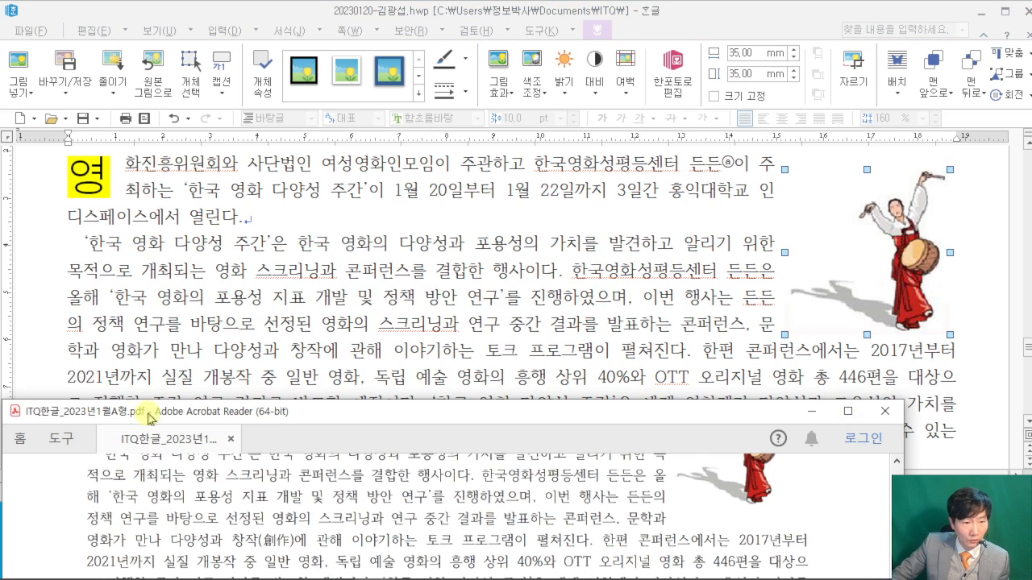
scroll(58, 542, up, 3)
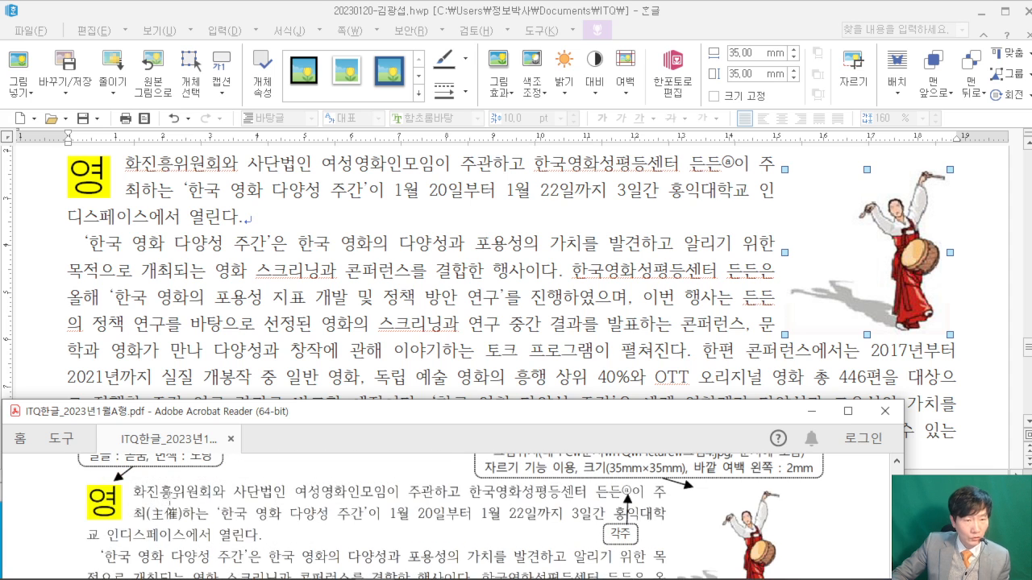
drag(766, 167, 137, 194)
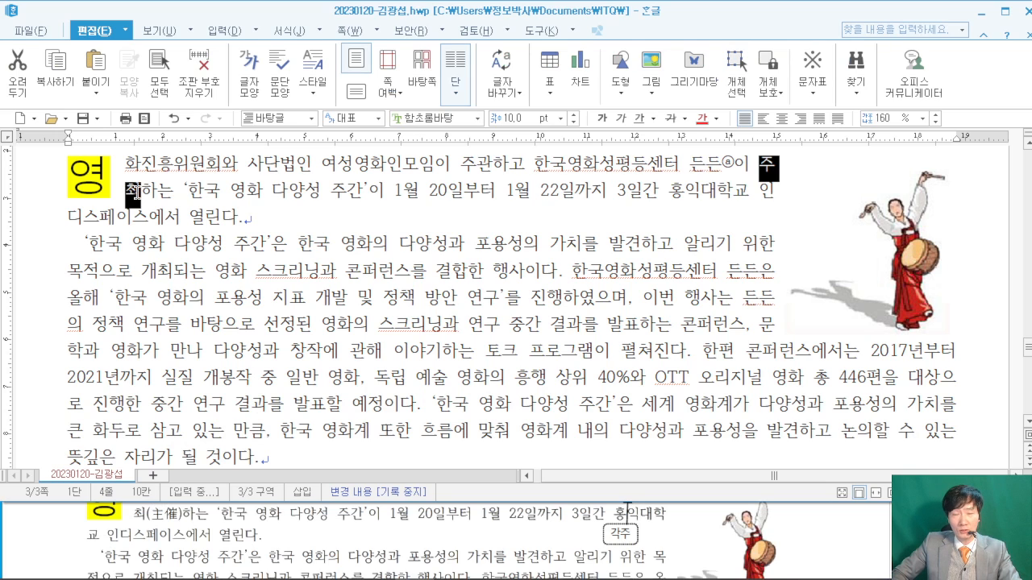
- Convert 주최 to 주최(主催) using the 한글(漢字) format
key(F9)
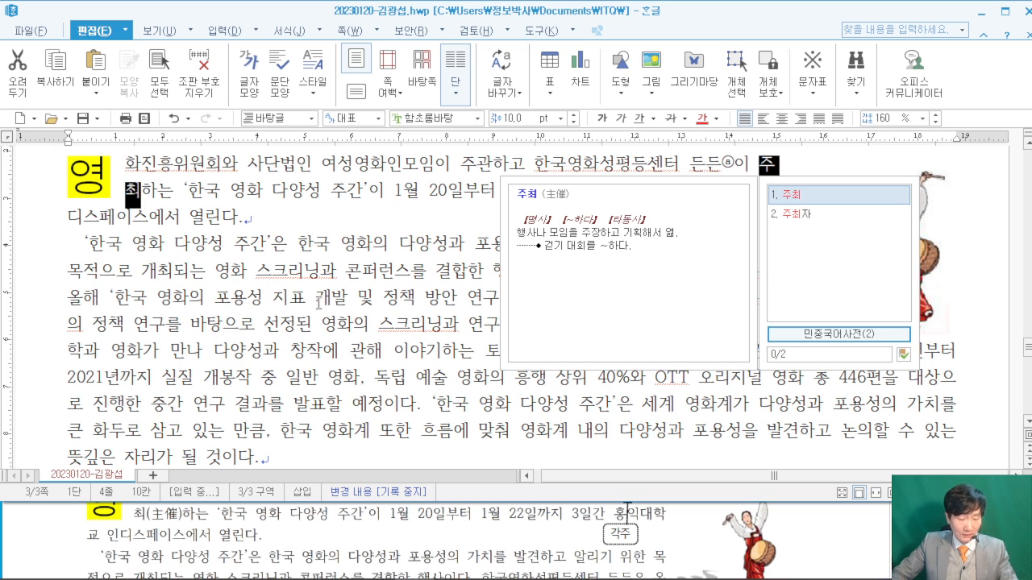
key(F9)
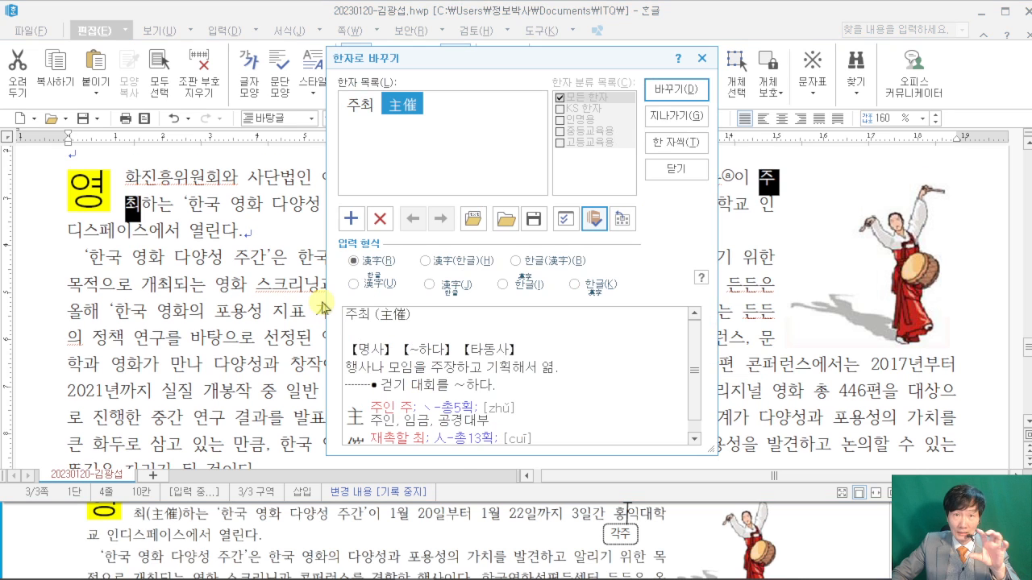
mouse_move(419, 105)
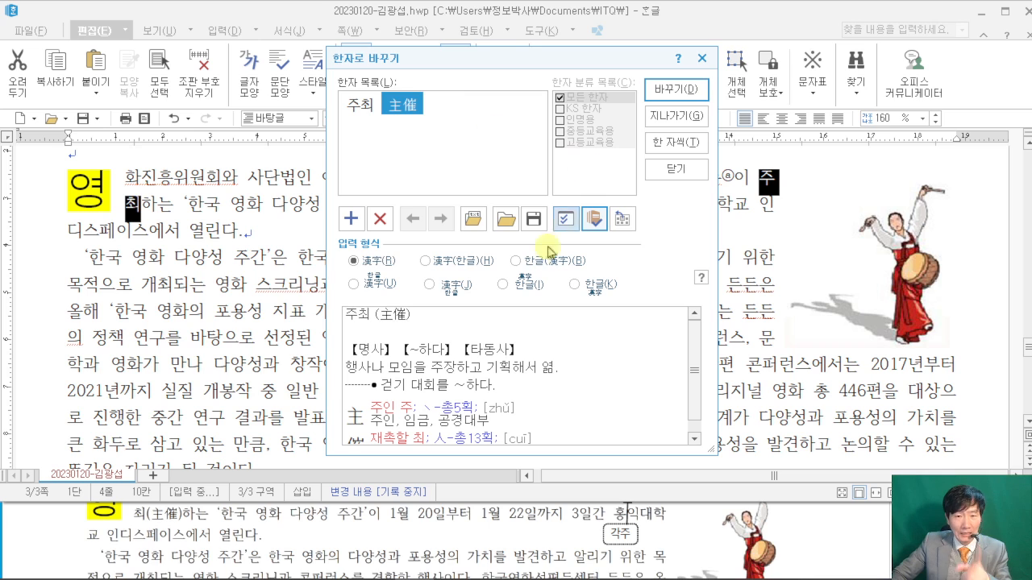
click(516, 262)
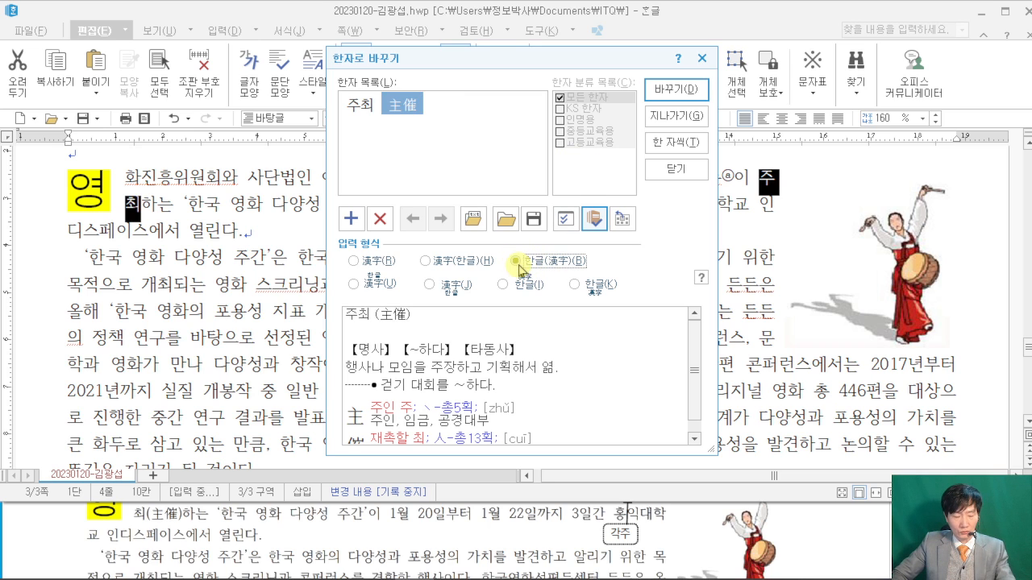
key(ctrl+2)
drag(491, 245, 614, 282)
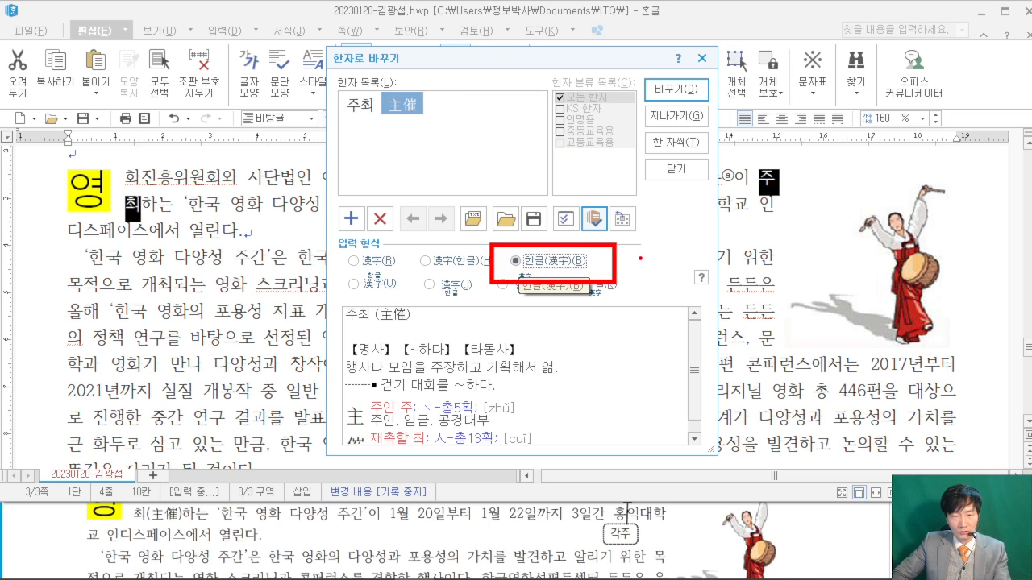
drag(756, 2, 683, 71)
key(Escape)
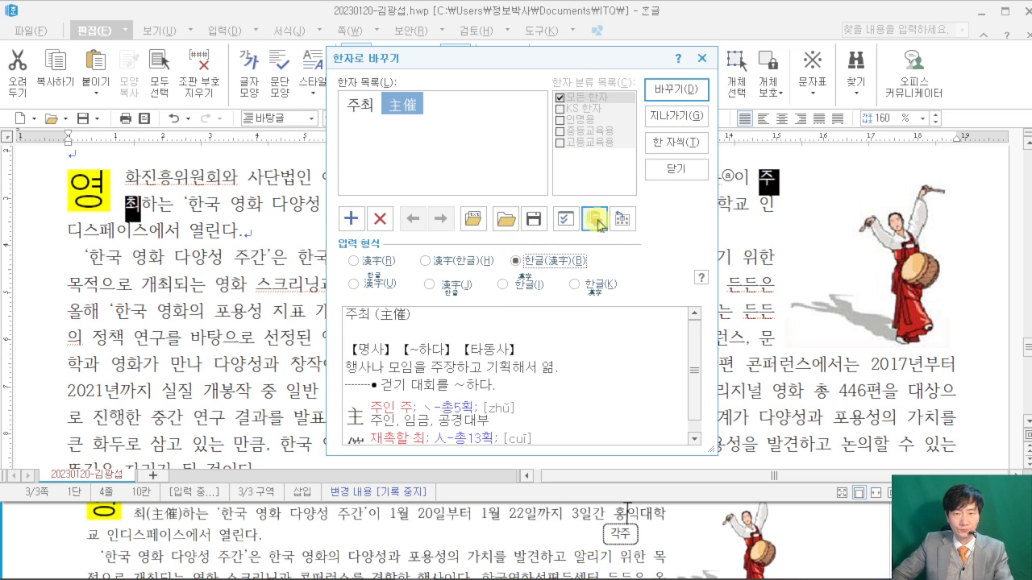
click(675, 89)
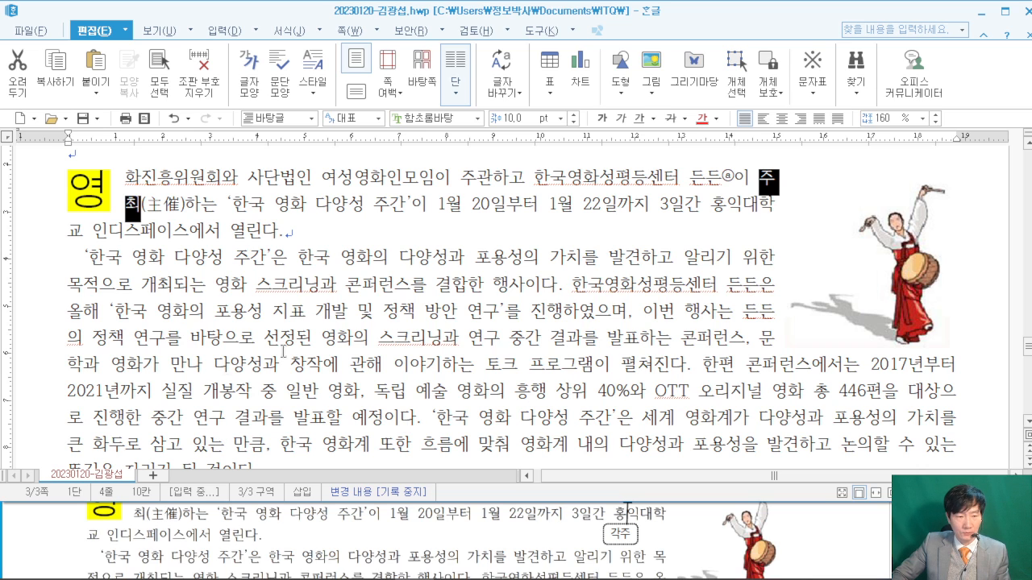
- Scroll through the reference answer PDF to check the next items, then select the dancer picture
click(52, 541)
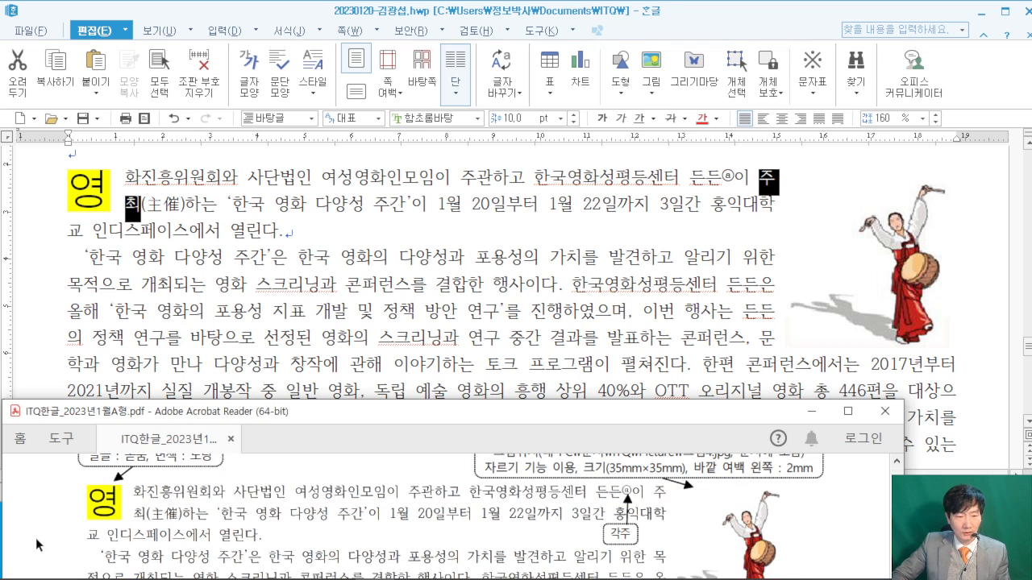
scroll(44, 545, down, 2)
scroll(44, 545, down, 1)
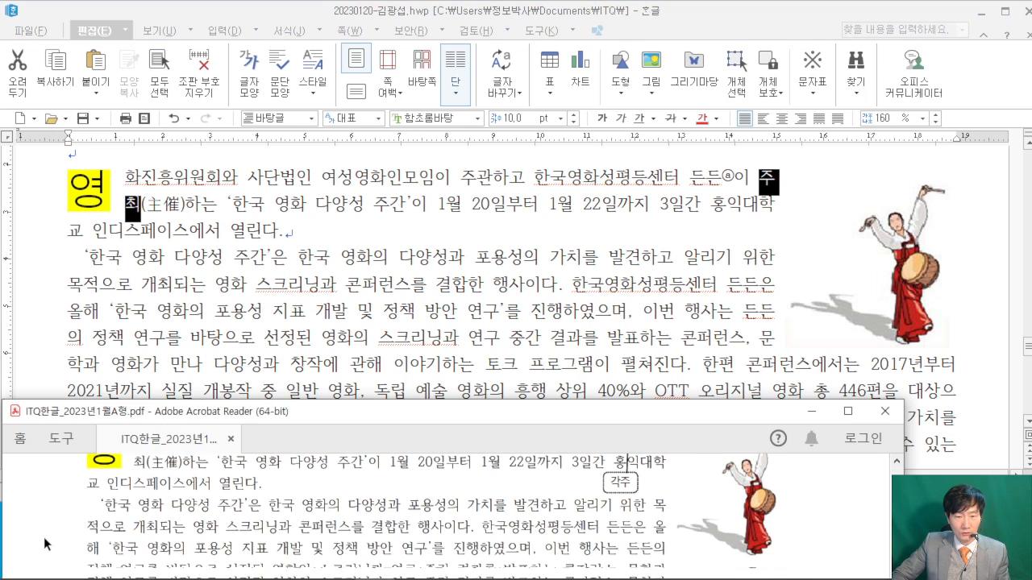
scroll(44, 545, down, 4)
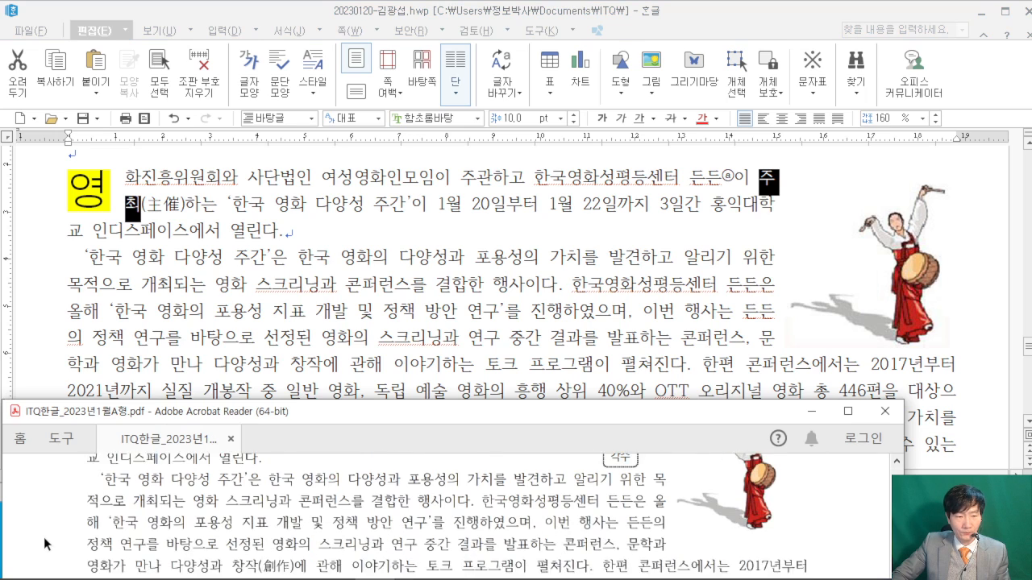
scroll(44, 545, down, 3)
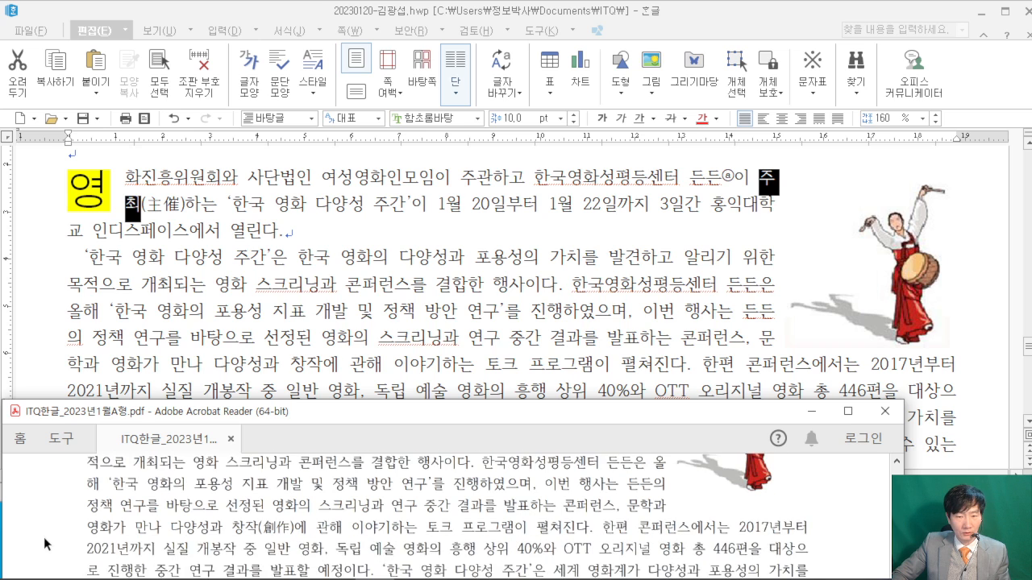
scroll(46, 545, up, 1)
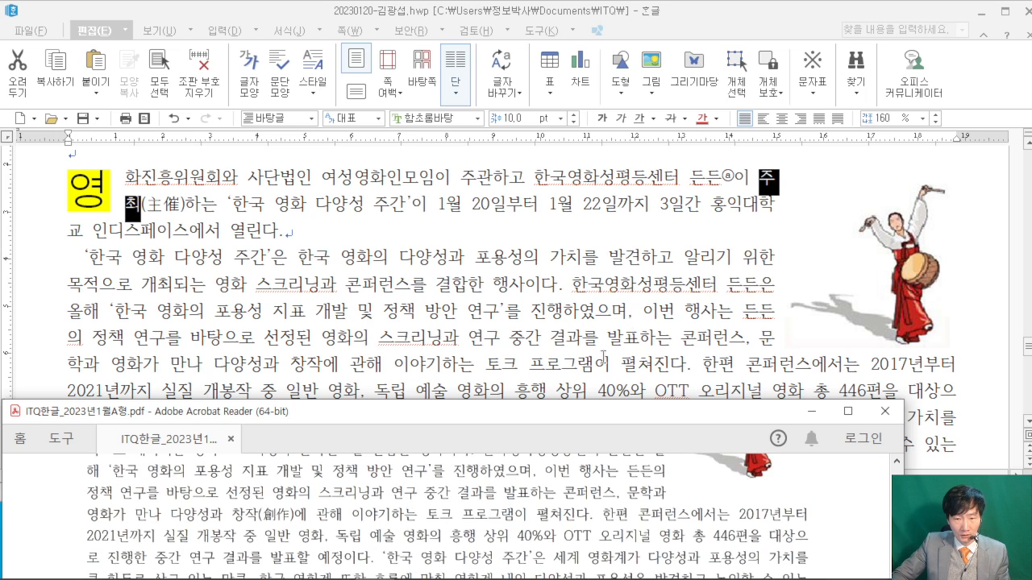
scroll(446, 509, up, 2)
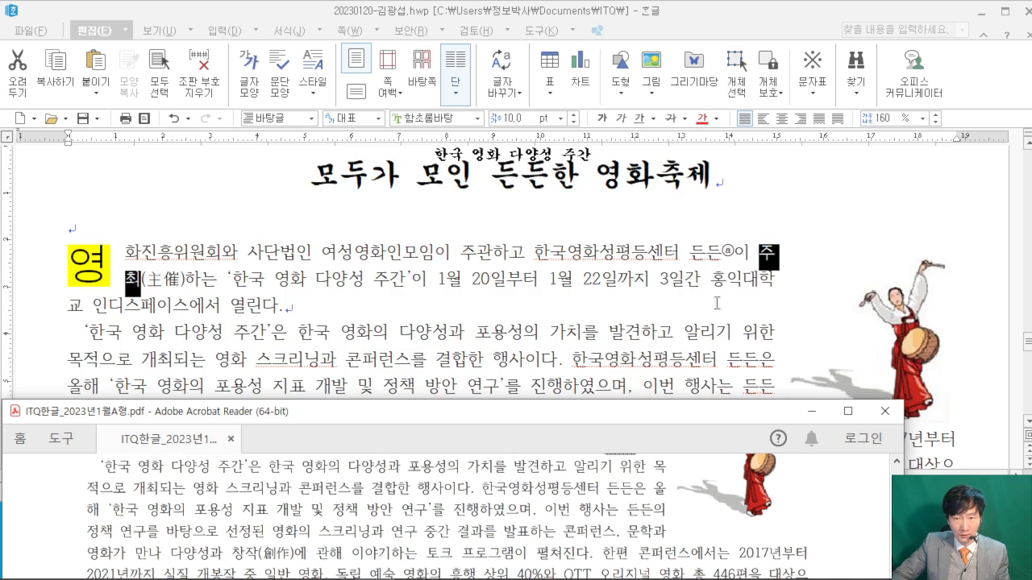
click(861, 278)
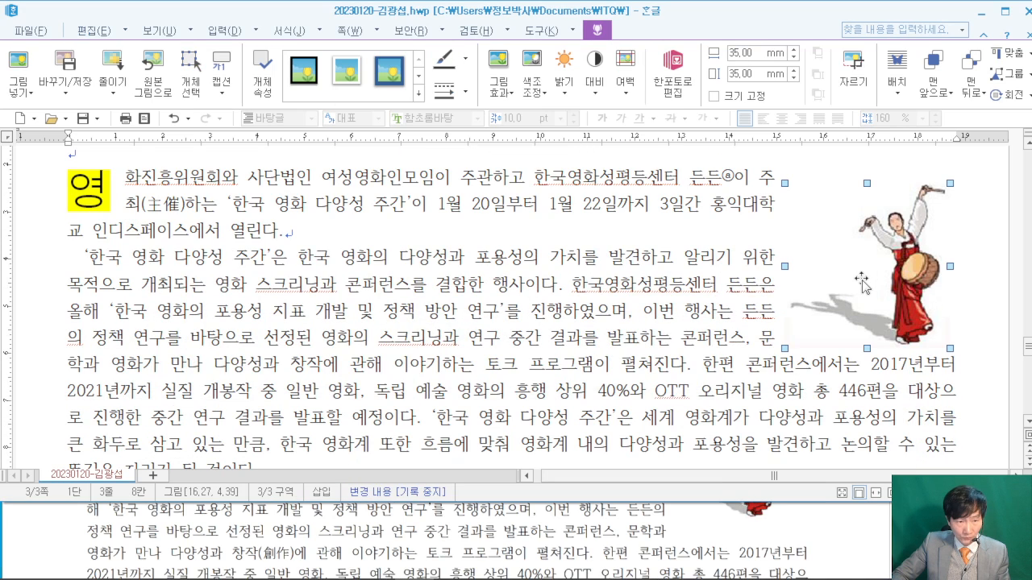
- Shift the dancer picture right to about 16.40, 4.39 cm, then select the word 창작
drag(861, 278, 877, 279)
click(870, 277)
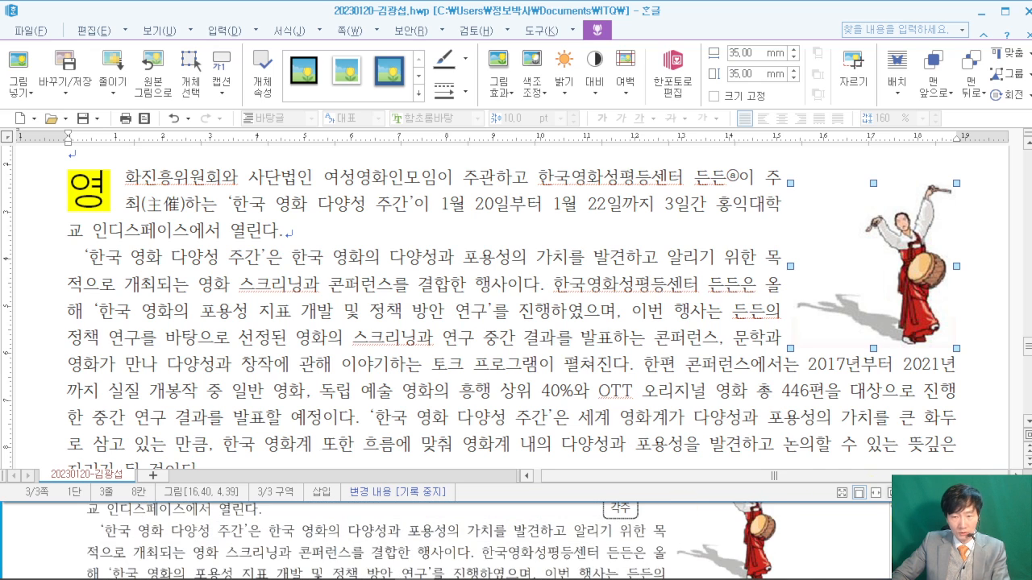
click(879, 541)
scroll(883, 542, down, 2)
scroll(884, 542, down, 2)
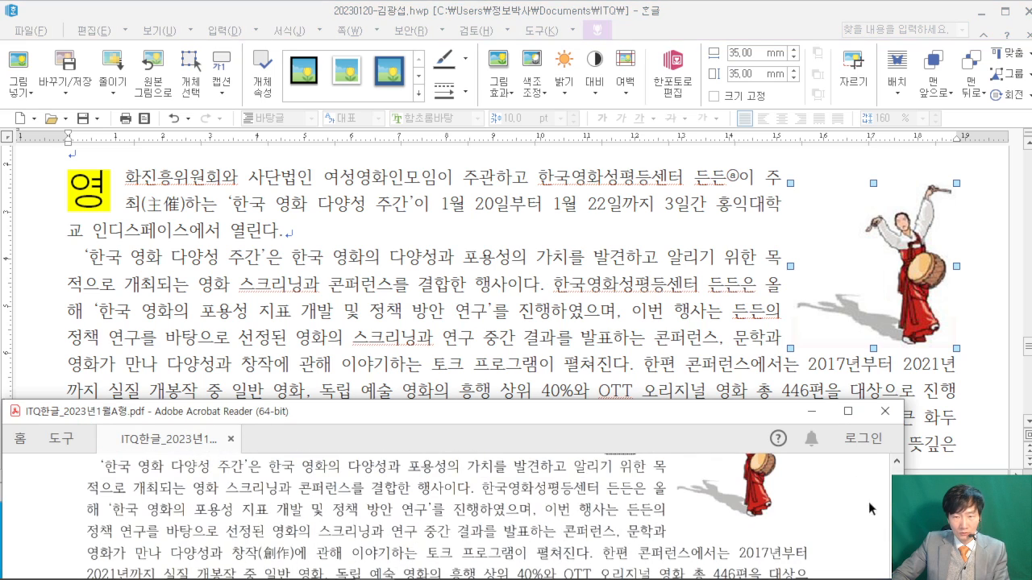
scroll(805, 509, down, 1)
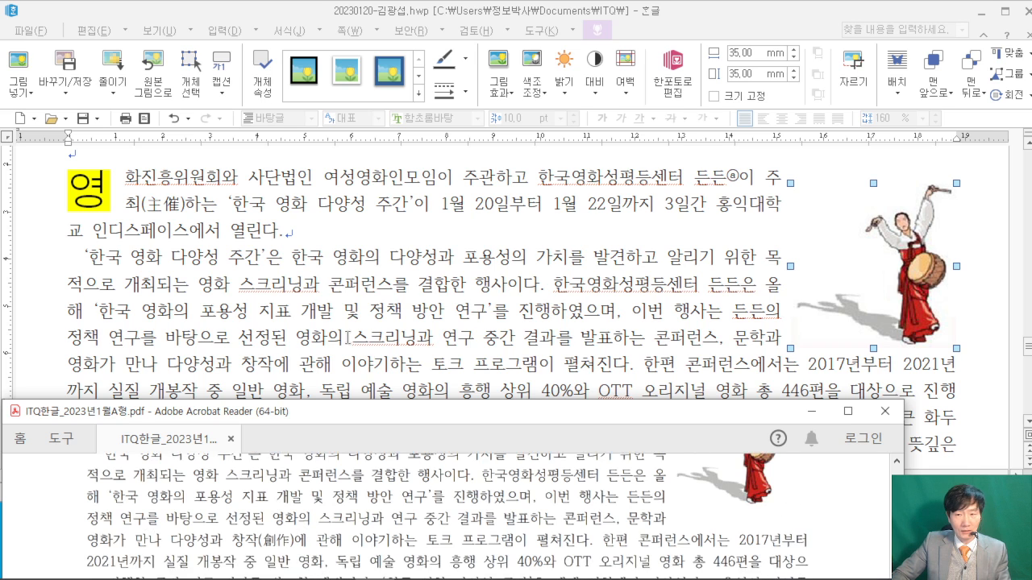
click(201, 311)
drag(235, 370, 270, 367)
- Convert 창작 to 창작(創作) with the hanja in parentheses
click(256, 368)
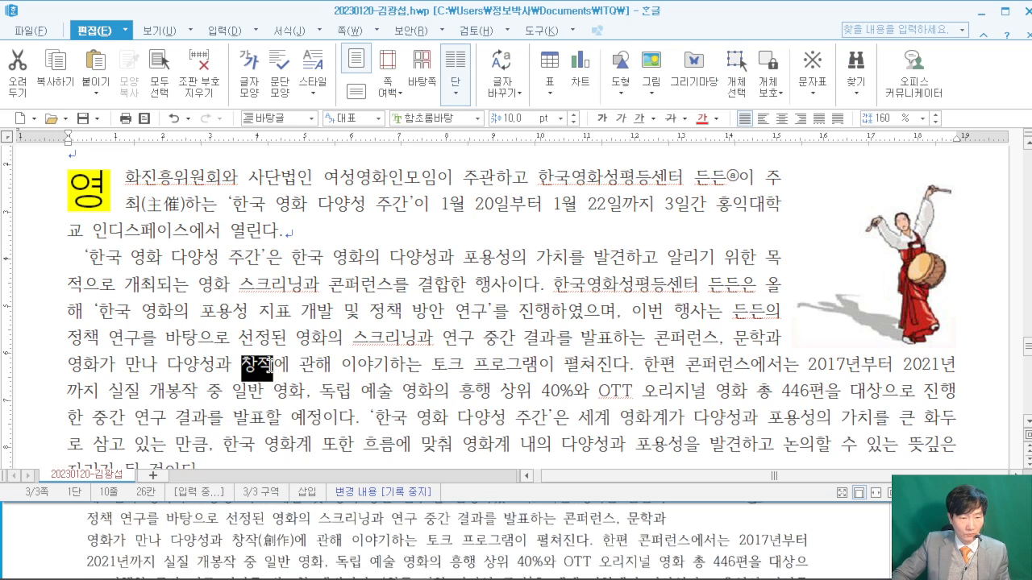
key(F9)
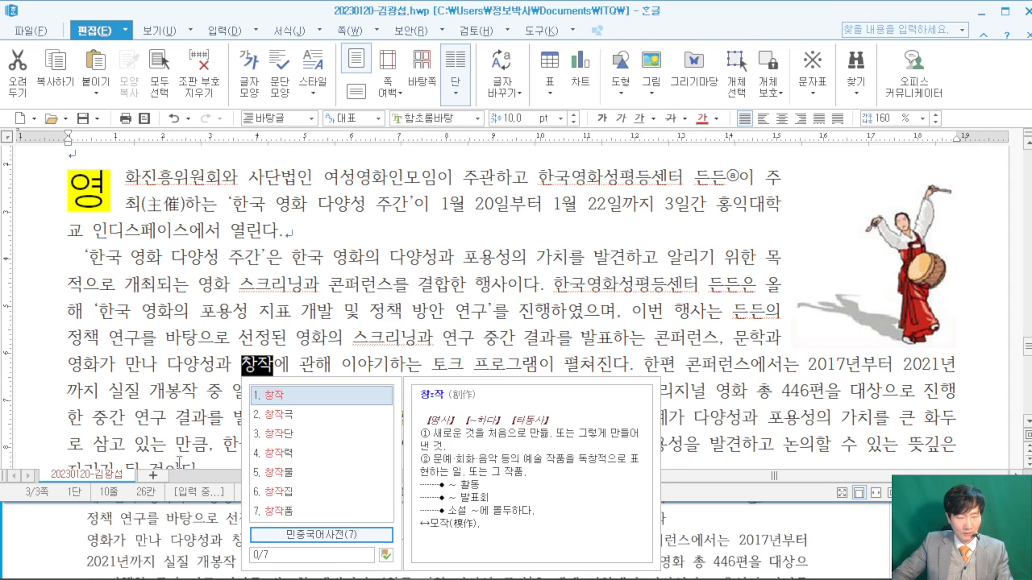
key(F9)
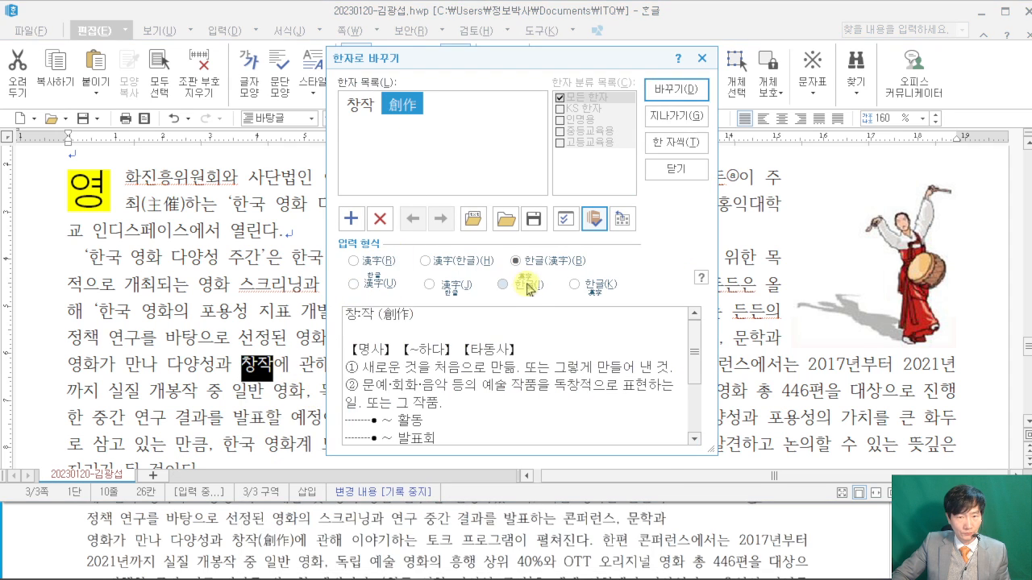
click(676, 89)
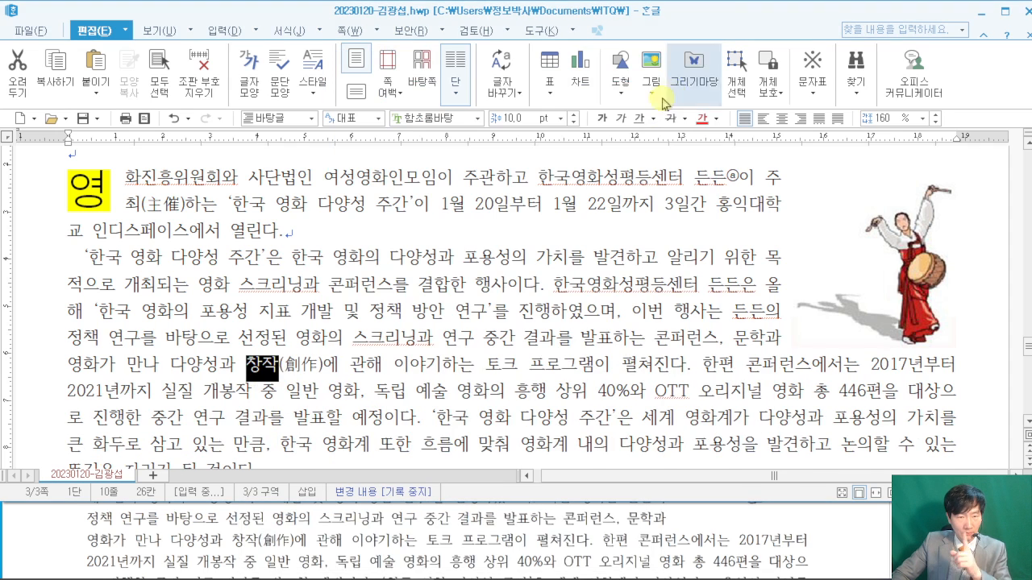
- Check the reference PDF, then return to Hangul and scroll down to the talk heading
click(857, 556)
scroll(859, 554, down, 3)
scroll(860, 553, down, 2)
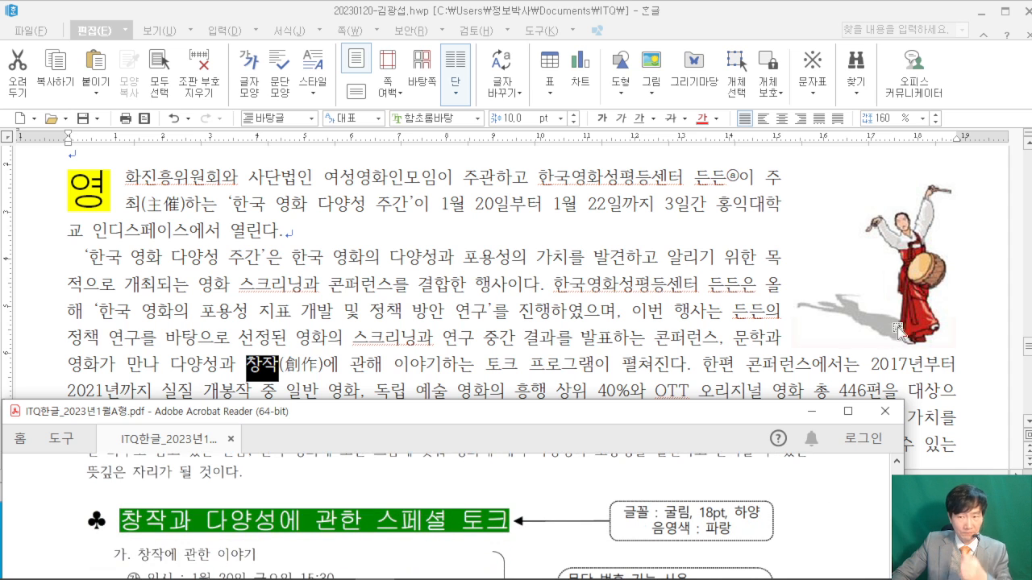
click(983, 365)
scroll(982, 365, down, 5)
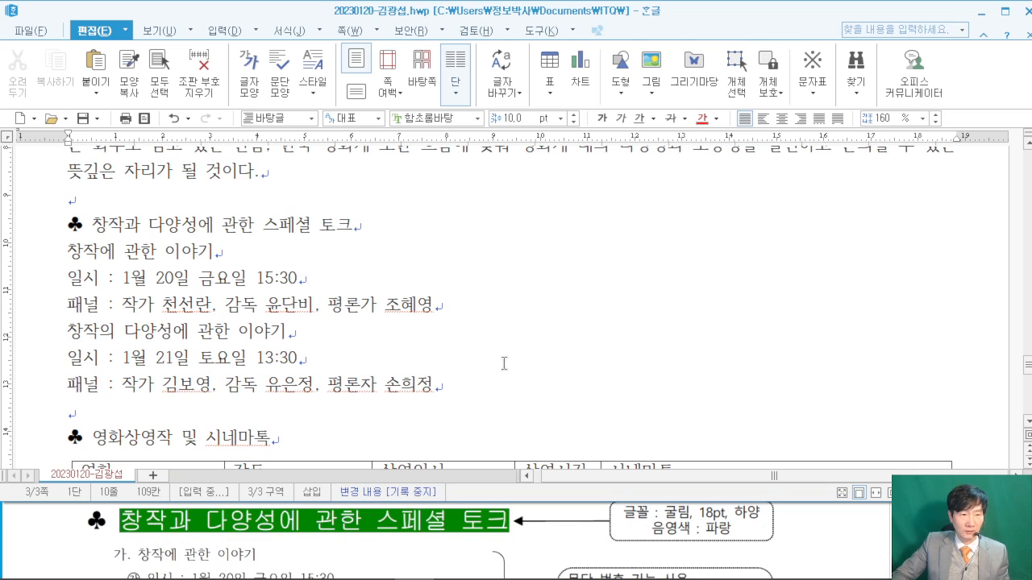
- Set the ♣ 창작과 다양성에 관한 스페셜 토크 heading to 굴림 18 pt, then select the text after the ♣
click(69, 224)
shift+click(392, 227)
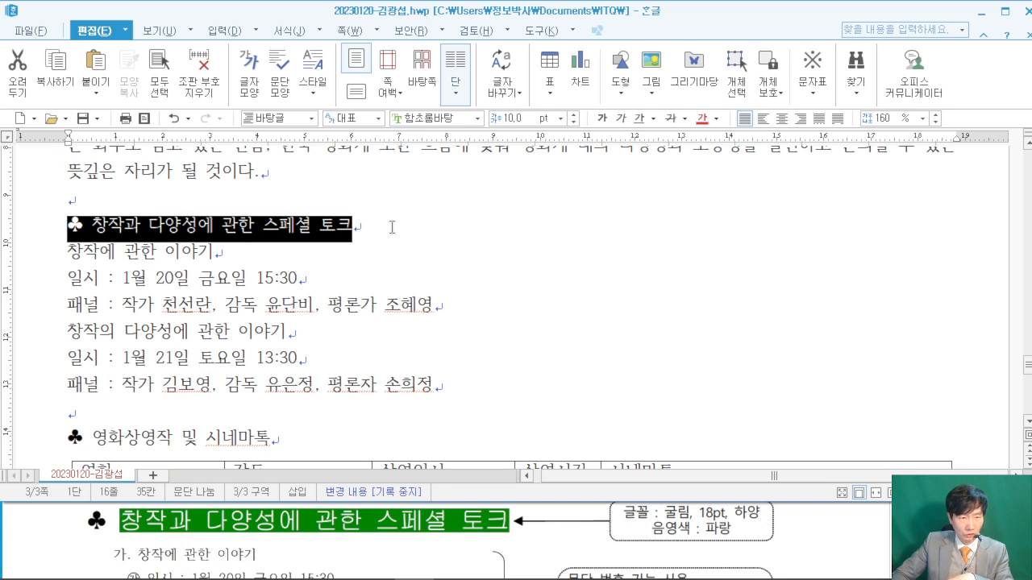
click(432, 118)
text(굴ㄹㅣㅁ)
key(Return)
click(525, 119)
text(18)
key(Return)
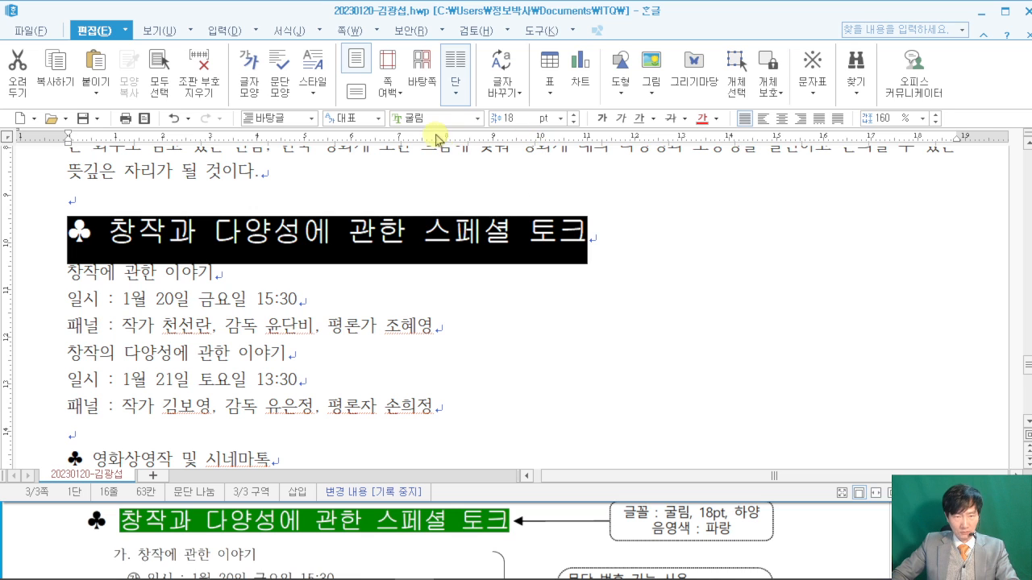
click(672, 225)
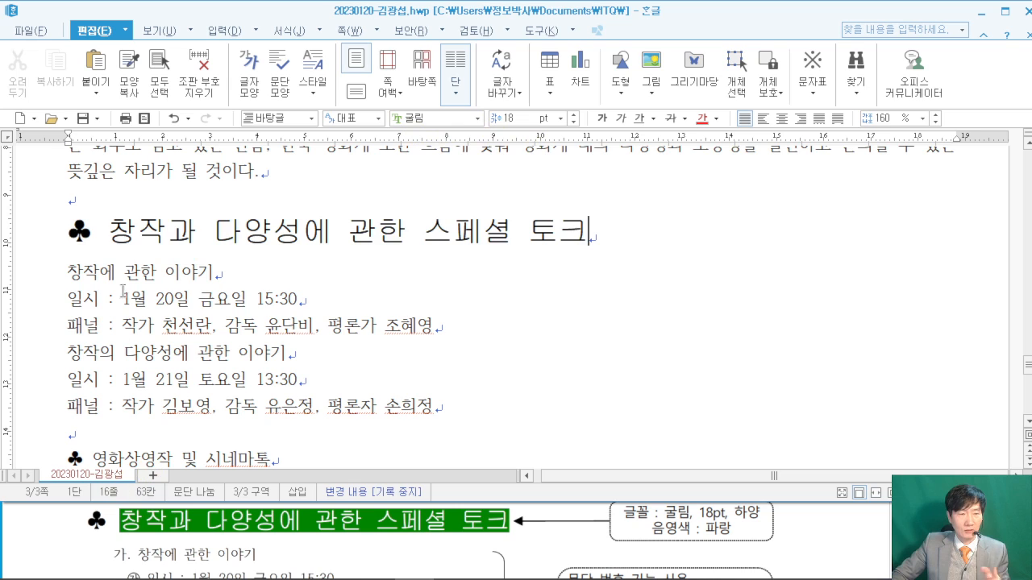
drag(112, 233, 685, 224)
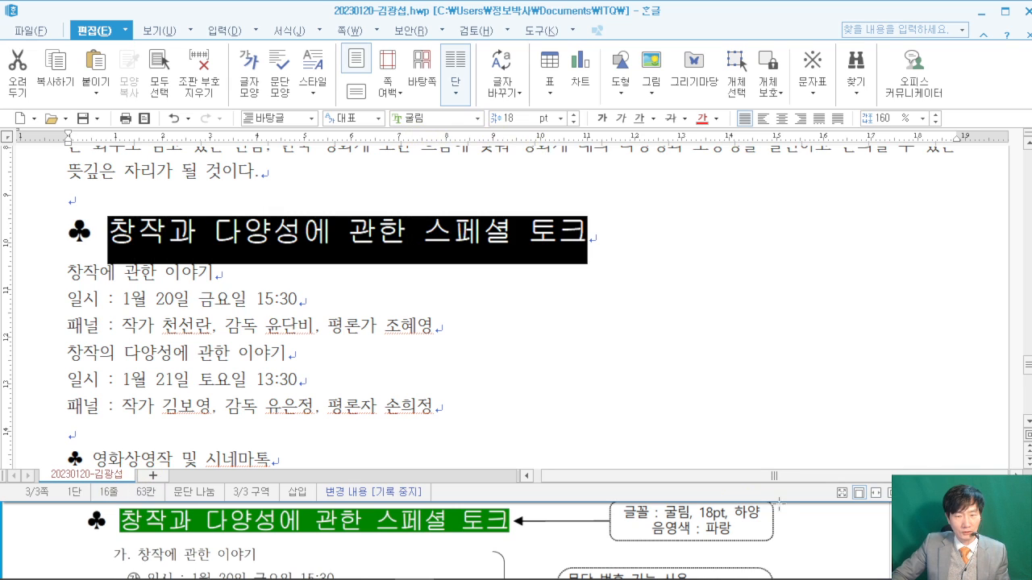
- In 글자 모양, give the selected heading white text with blue 음영 shading
right_click(524, 230)
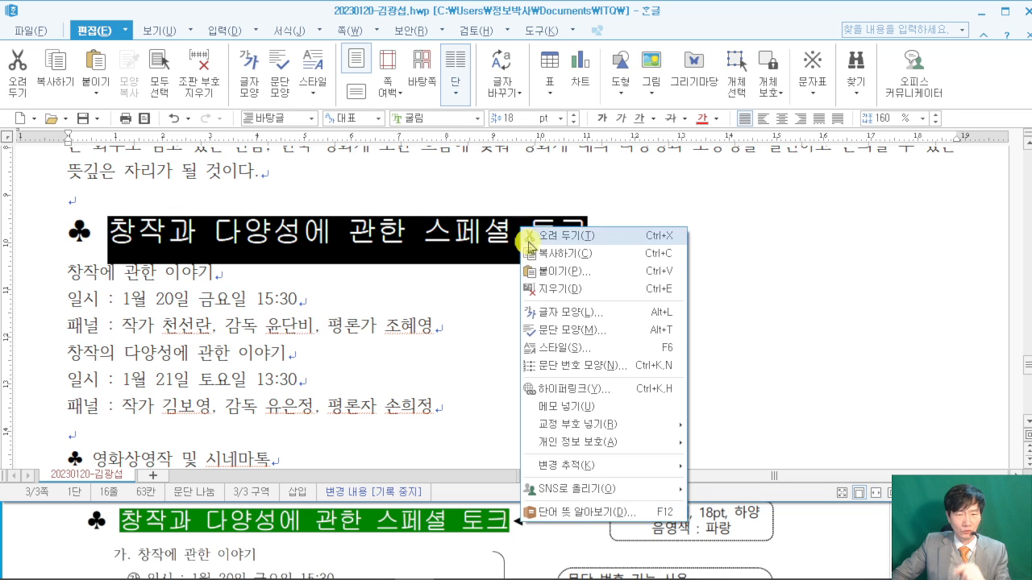
click(591, 314)
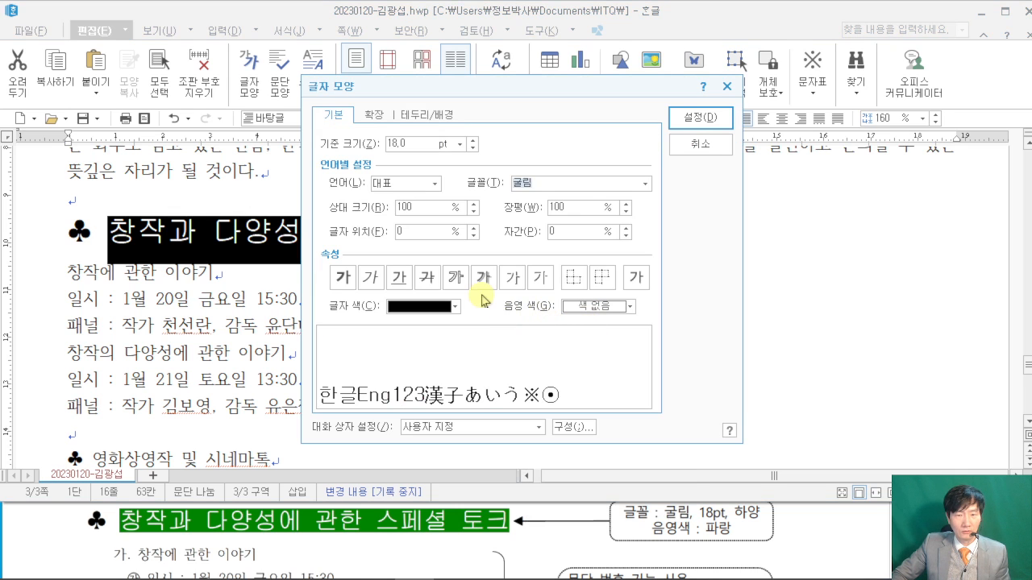
click(455, 306)
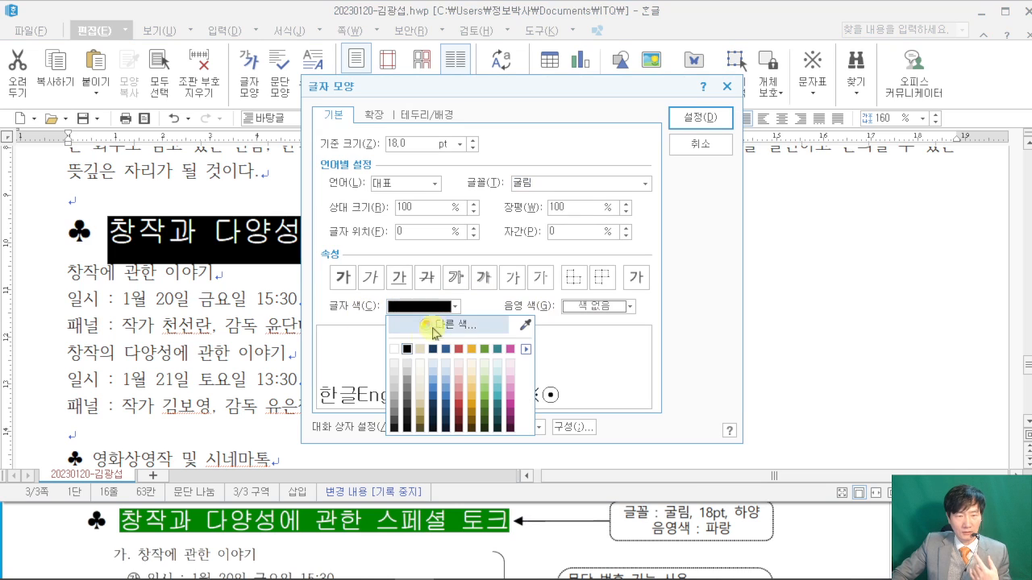
click(395, 349)
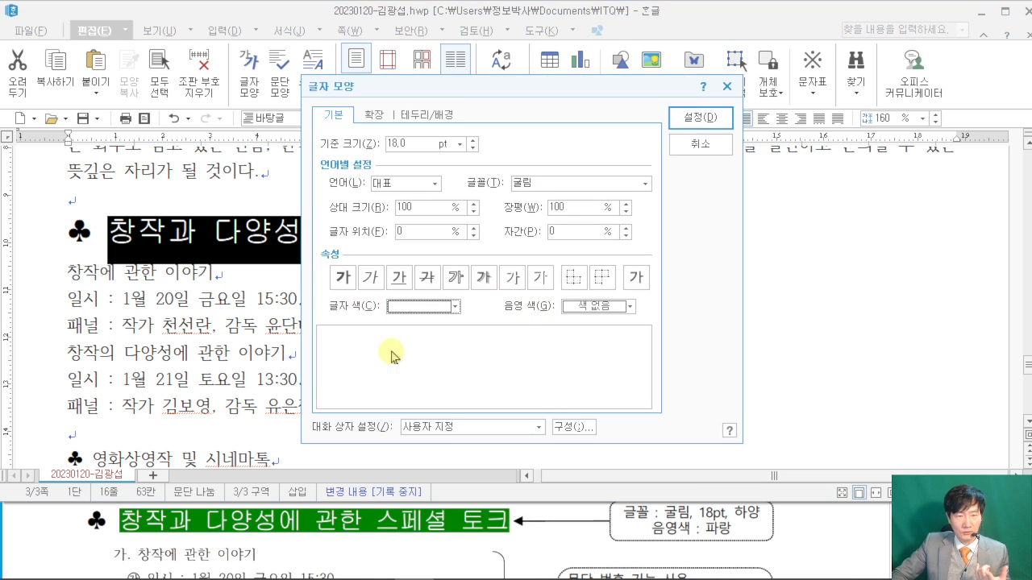
click(628, 307)
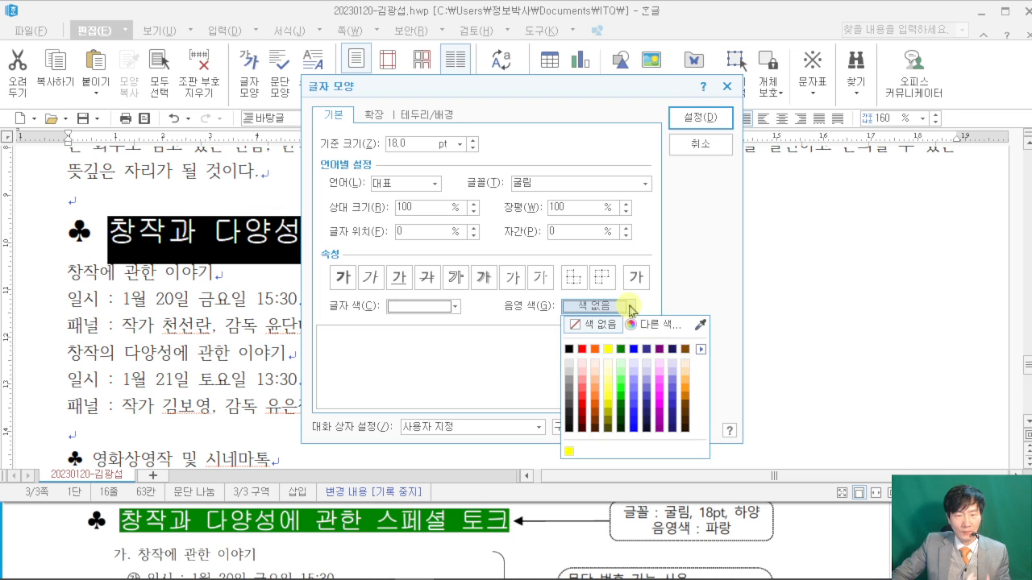
click(634, 349)
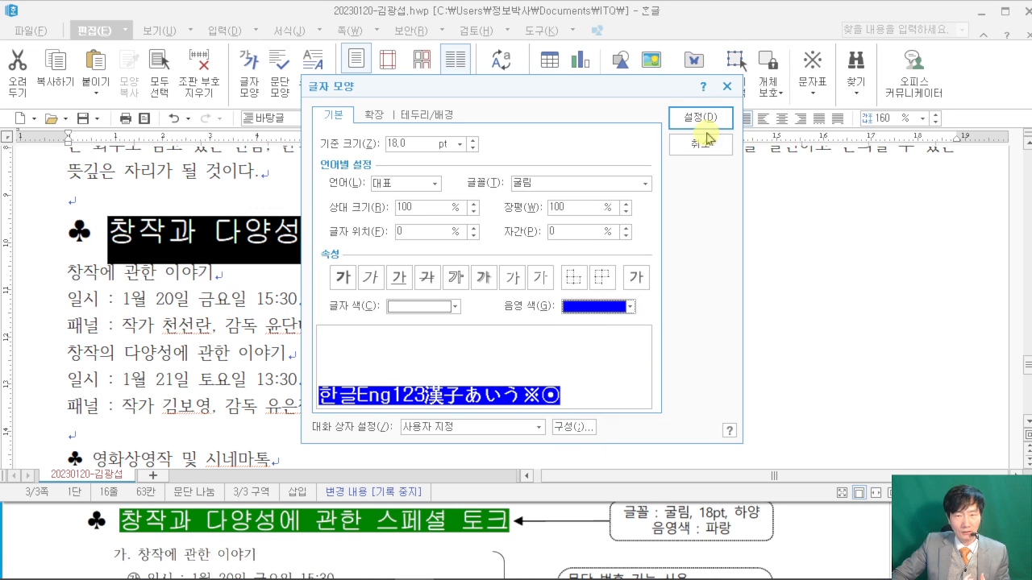
click(700, 119)
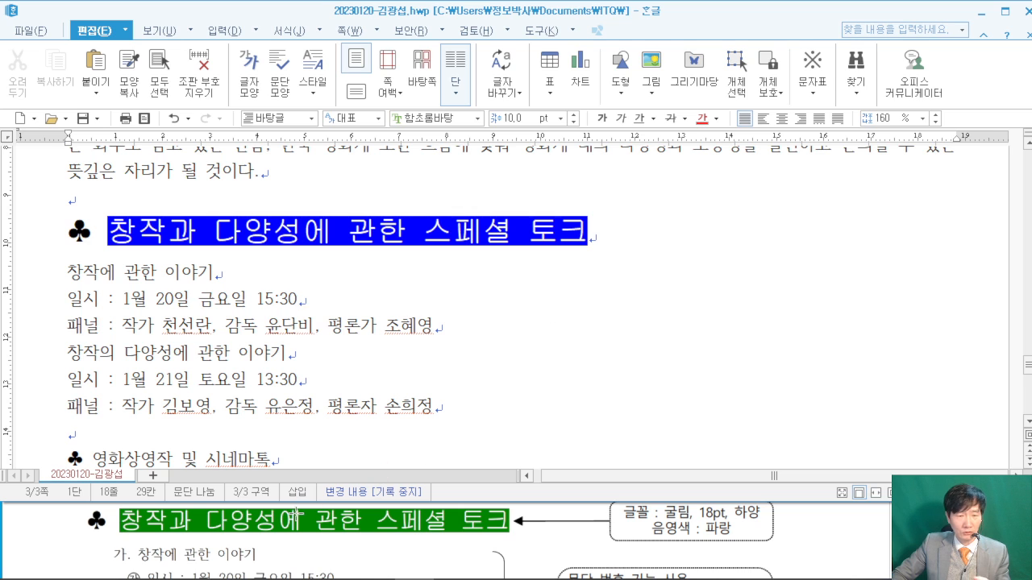
click(633, 237)
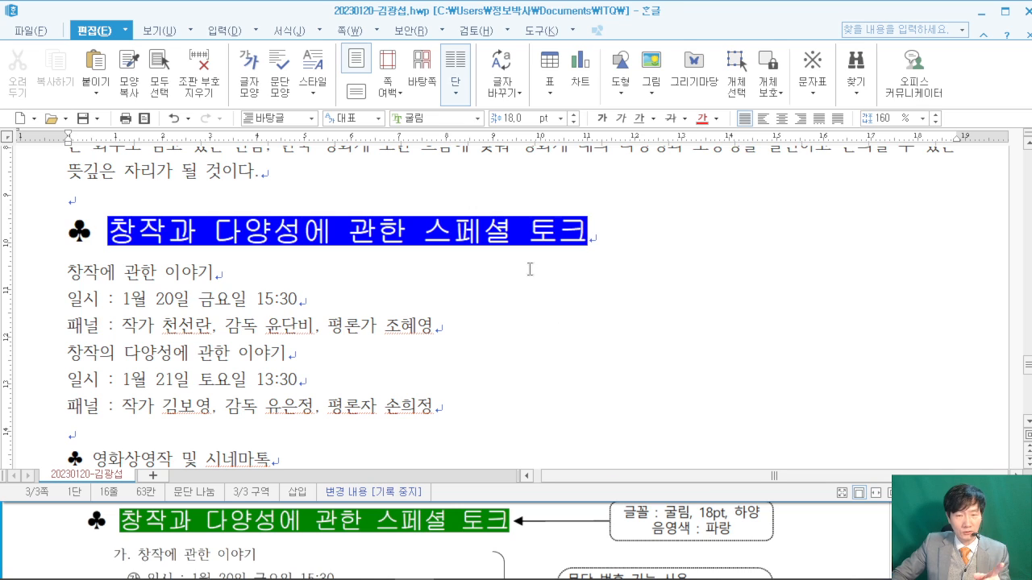
- Select the six talk-schedule lines and browse the 문단 번호 모양 styles against the reference
drag(70, 274, 475, 403)
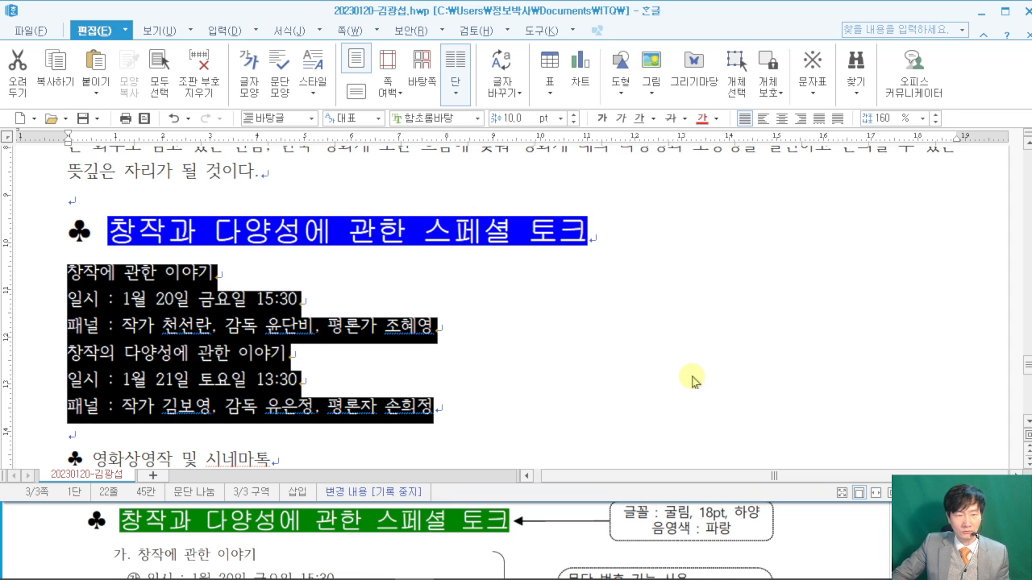
click(846, 524)
scroll(854, 527, down, 2)
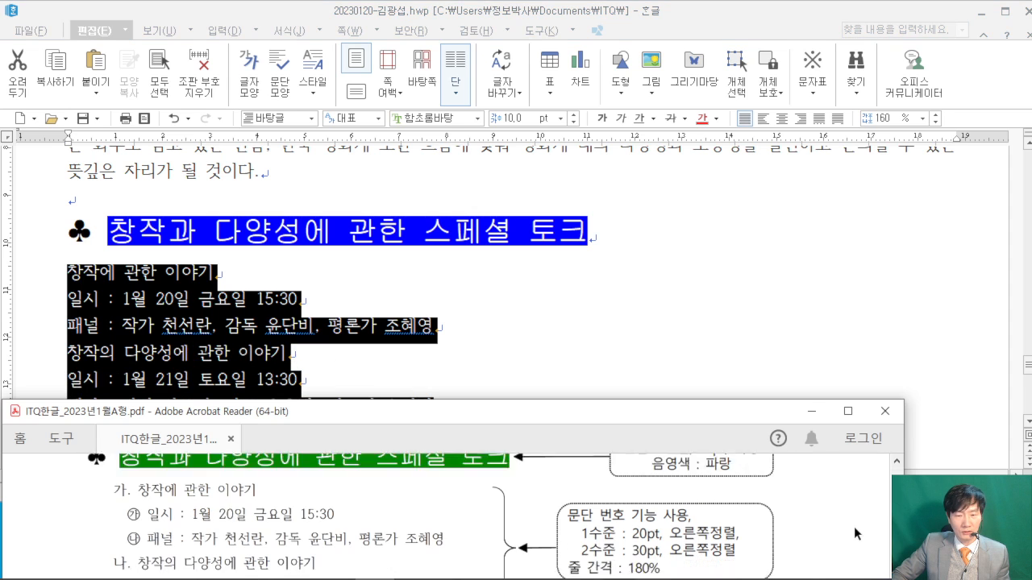
right_click(197, 288)
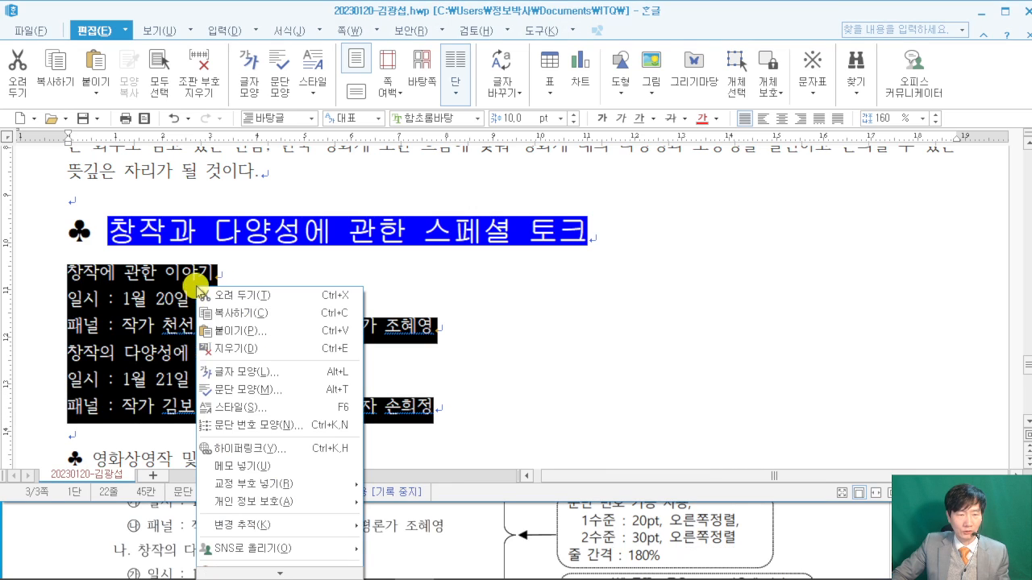
click(316, 424)
click(464, 343)
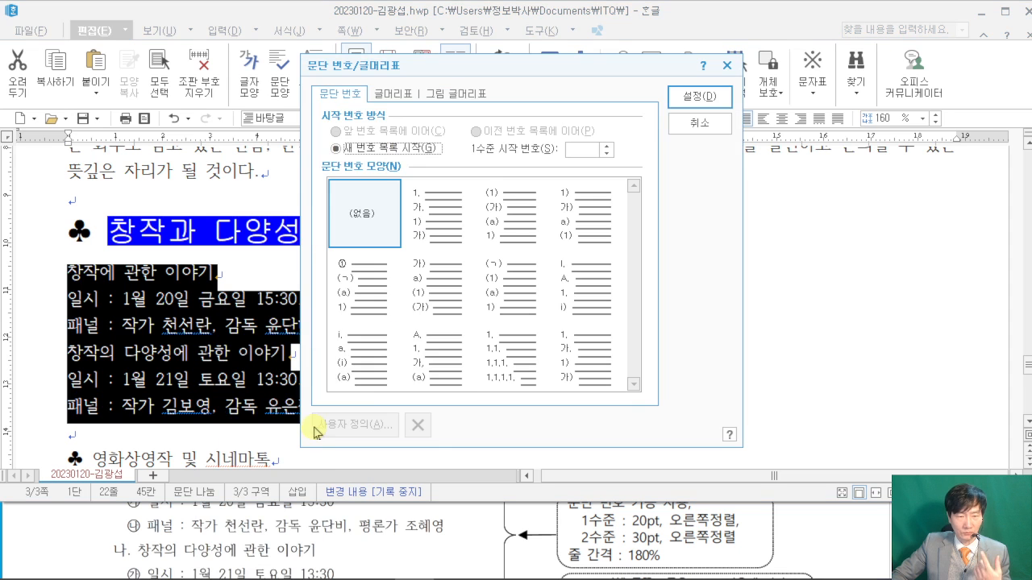
click(423, 240)
click(451, 262)
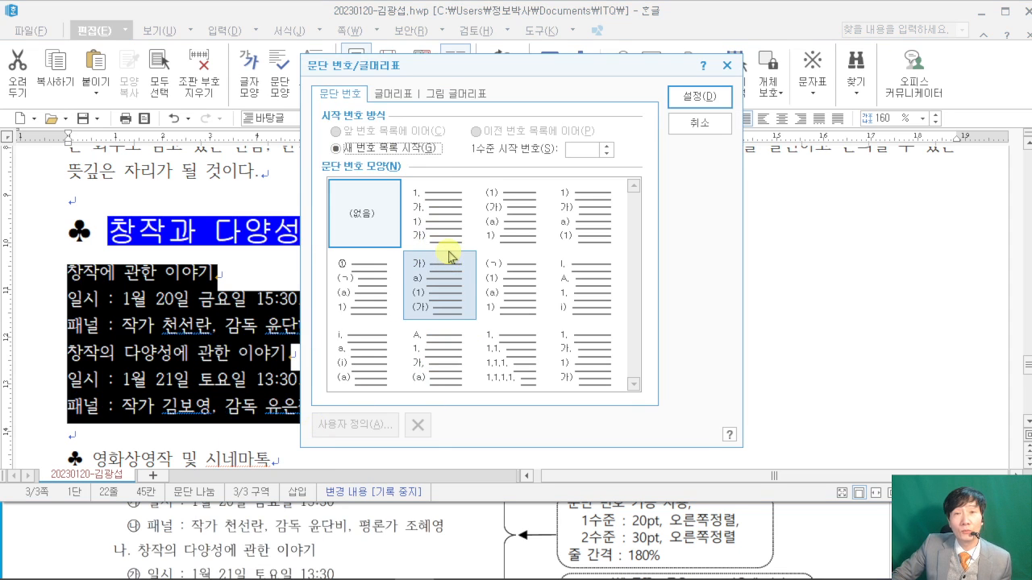
click(451, 233)
click(508, 261)
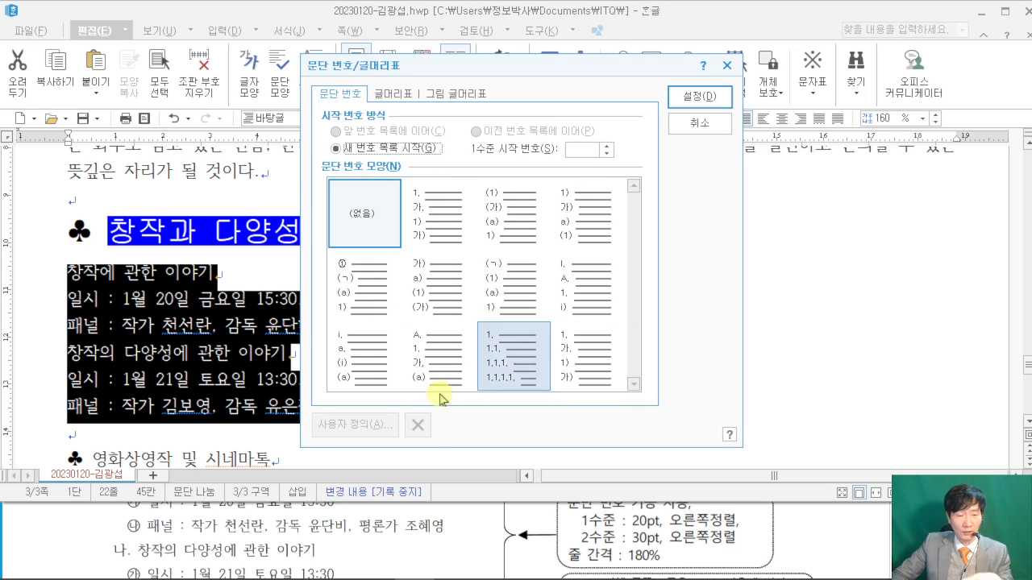
click(19, 545)
scroll(62, 535, up, 1)
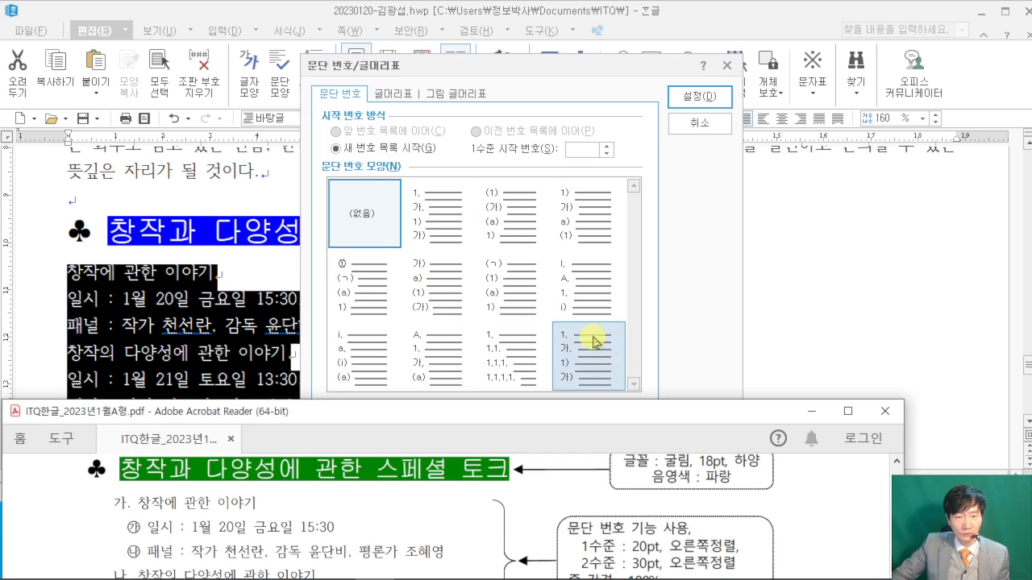
- Choose the 가) a) (1) (가) numbering style and open its 사용자 정의 settings
click(421, 291)
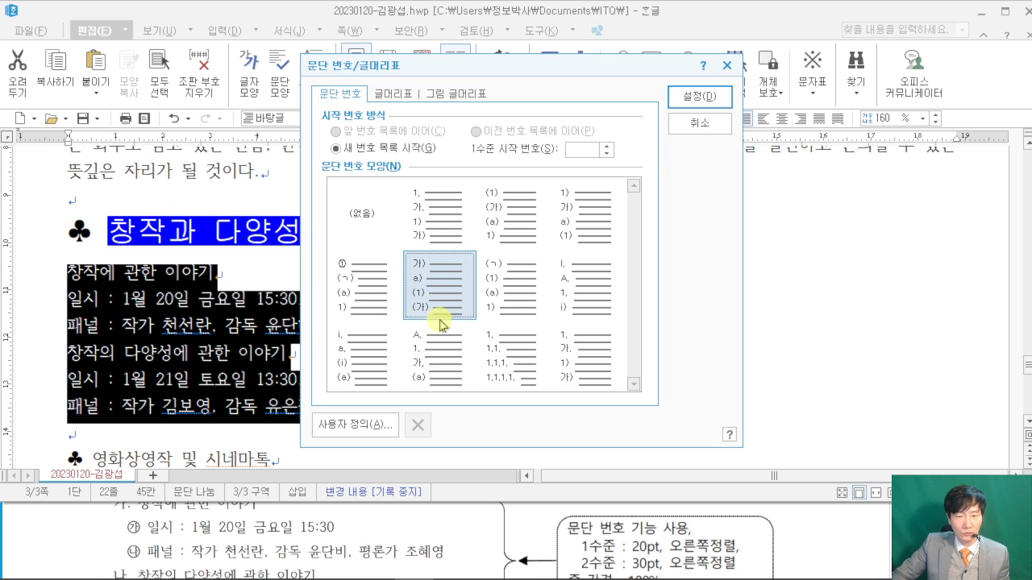
click(365, 425)
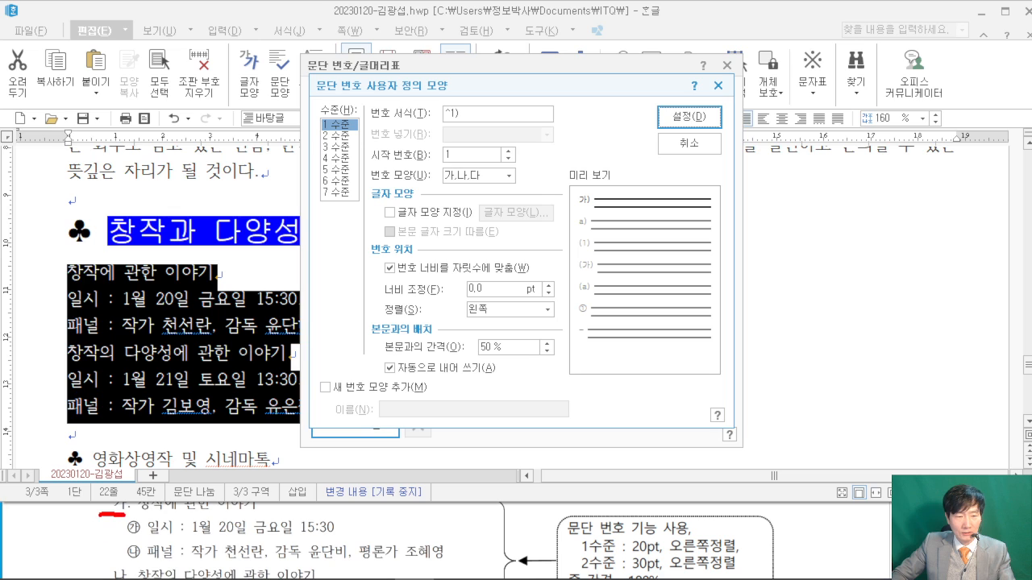
drag(564, 105, 576, 121)
drag(611, 75, 616, 133)
drag(617, 108, 629, 105)
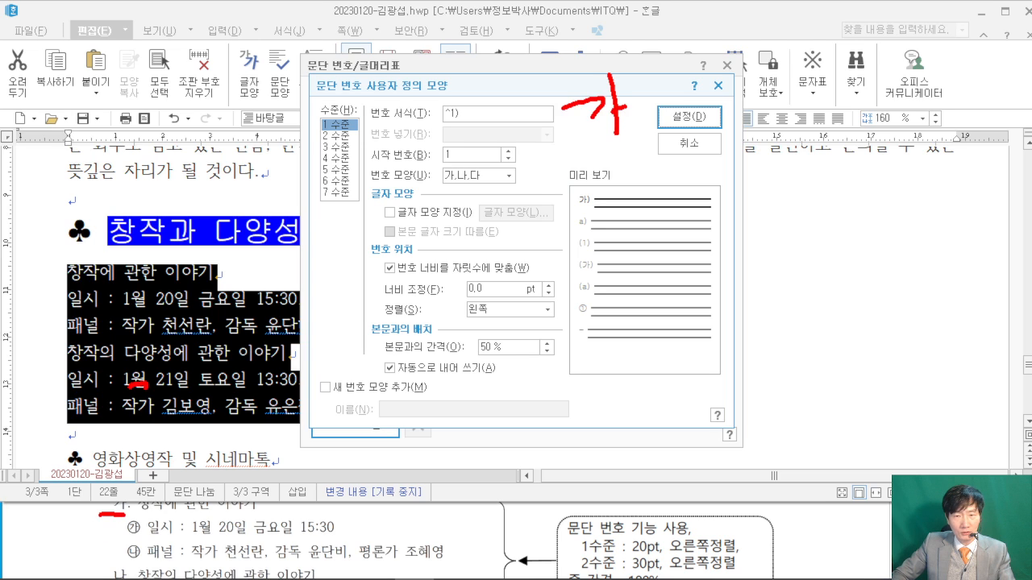
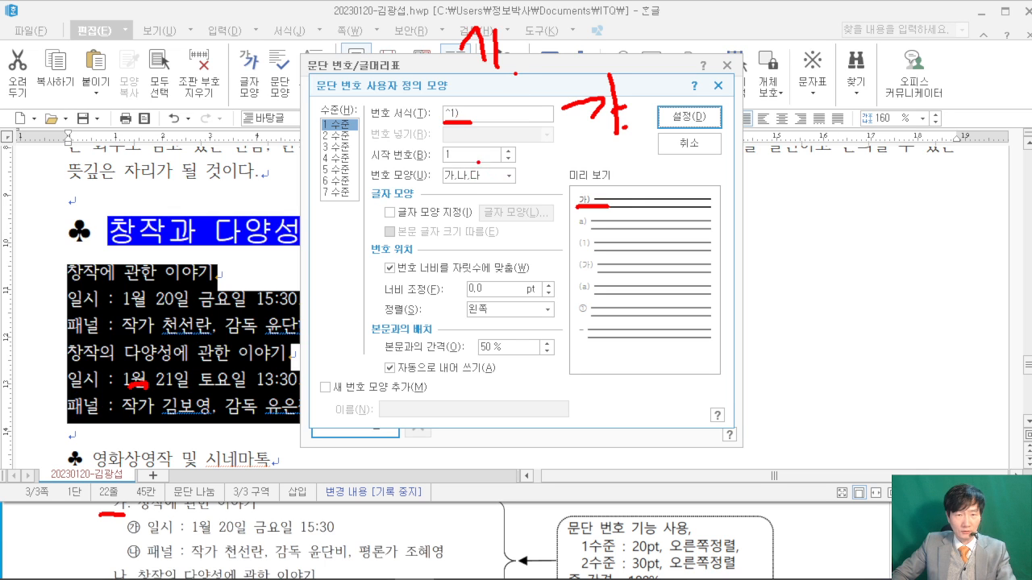
- Change the level-1 number format from 가) to 가., with a 20 pt width and right alignment
key(Escape)
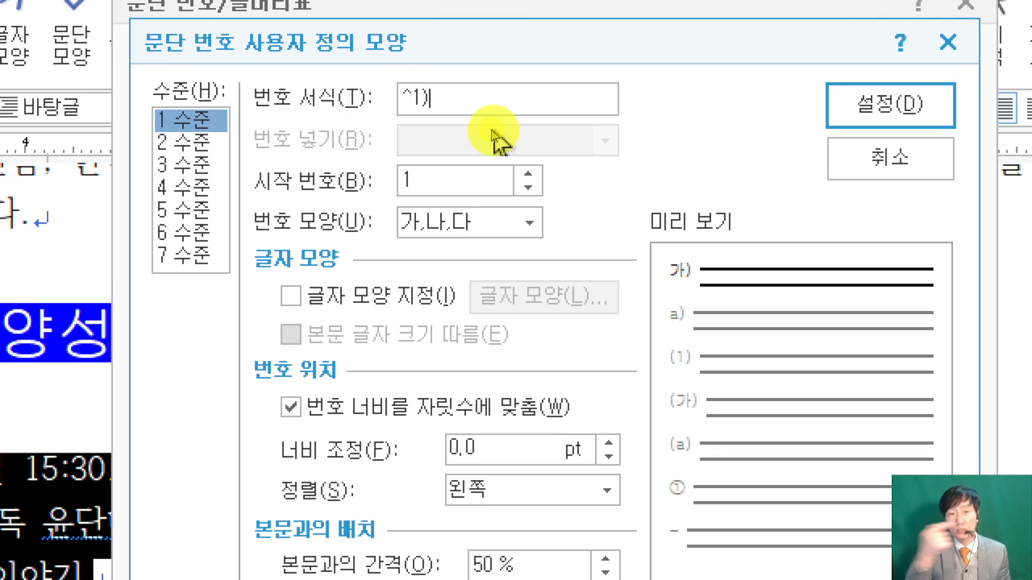
key(BackSpace)
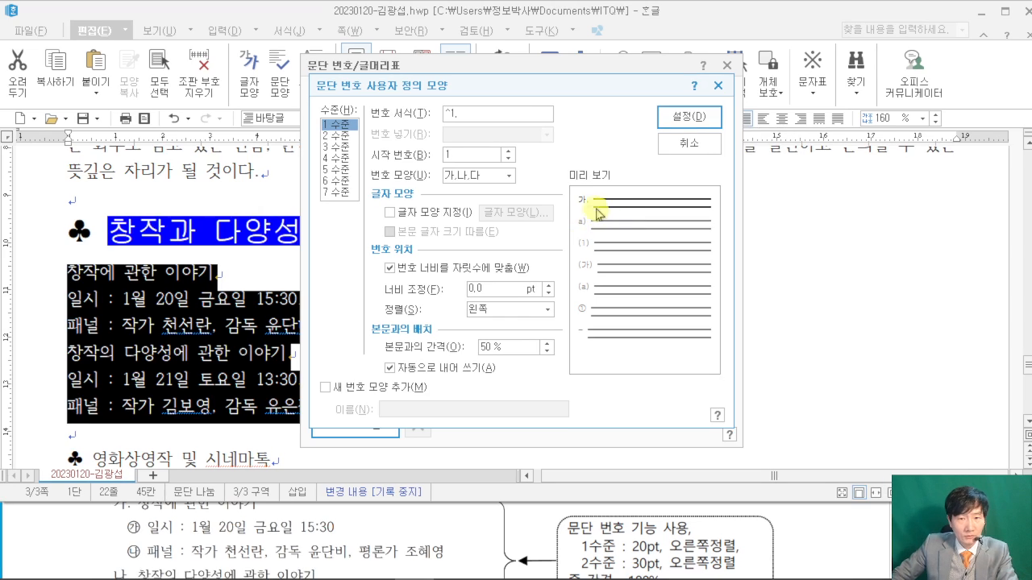
click(847, 528)
scroll(847, 527, down, 1)
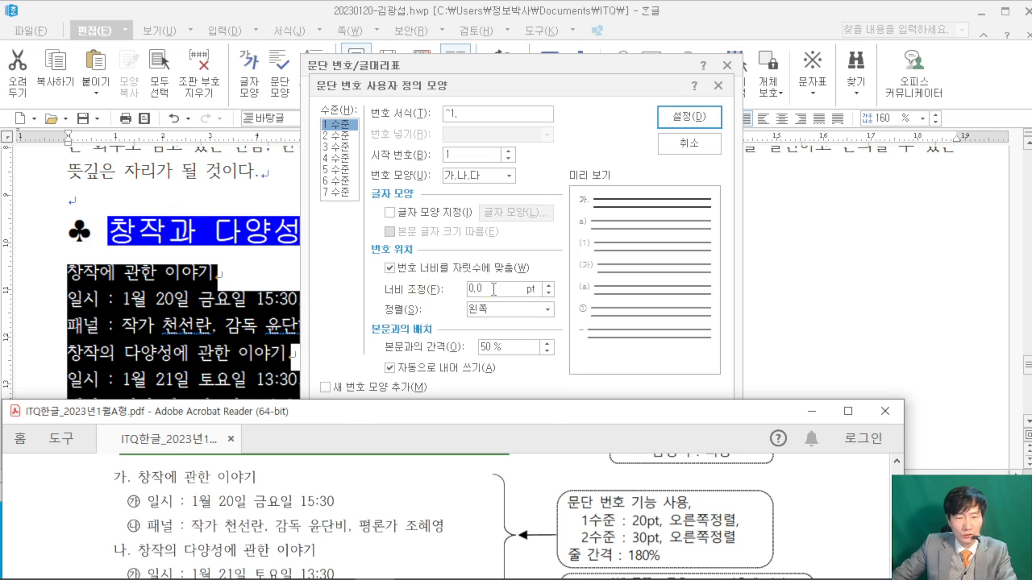
click(414, 284)
text(20)
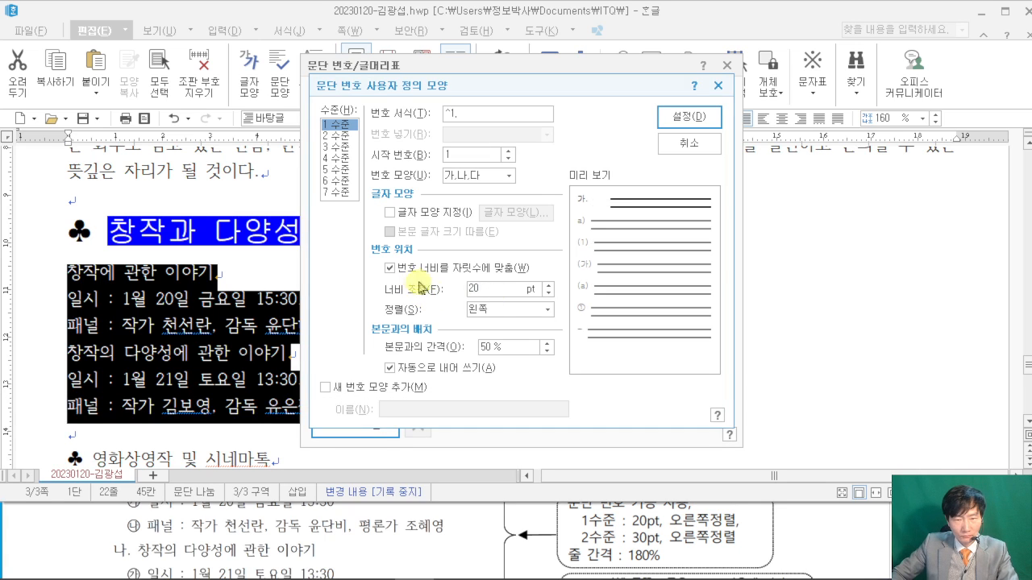
click(503, 309)
click(490, 347)
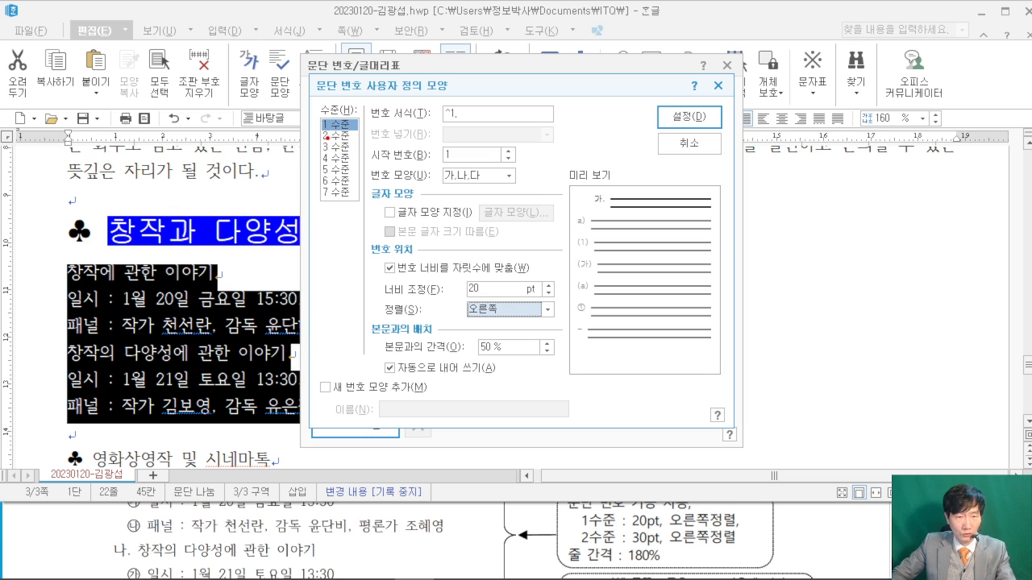
drag(327, 137, 183, 170)
key(Escape)
click(334, 135)
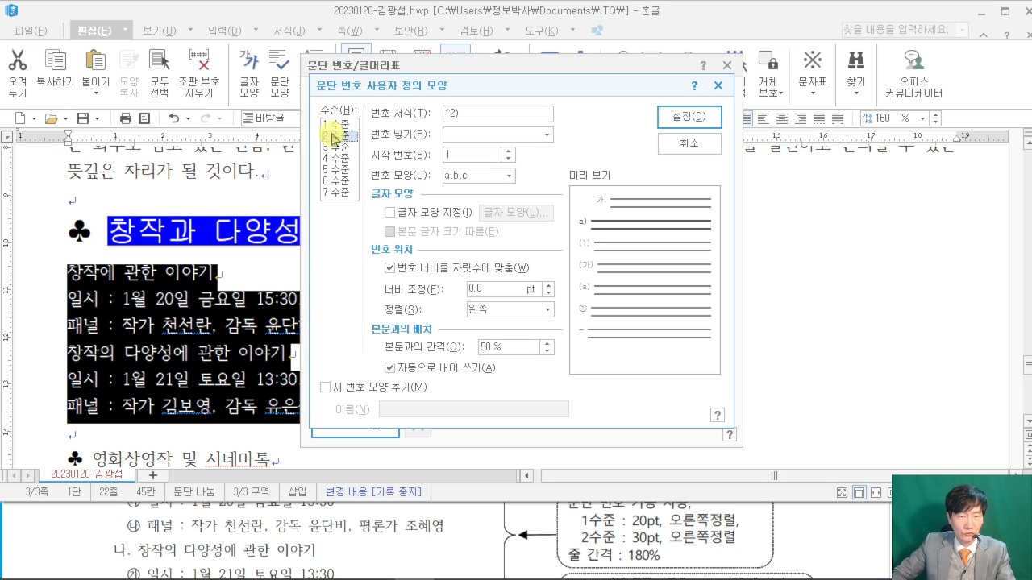
- Choose circled ㉮,㉯,㉰ as the level-2 number shape
click(71, 535)
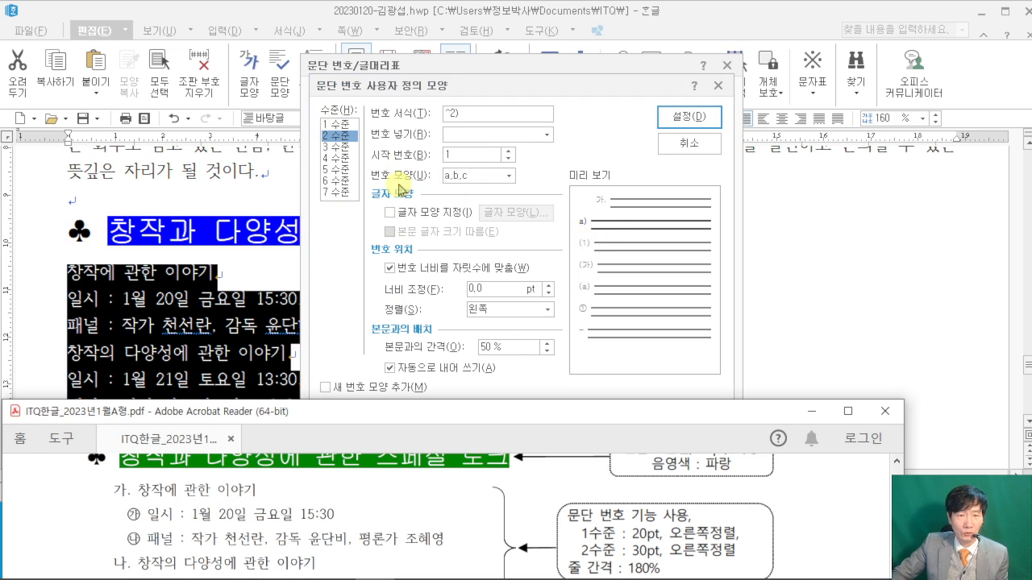
click(509, 176)
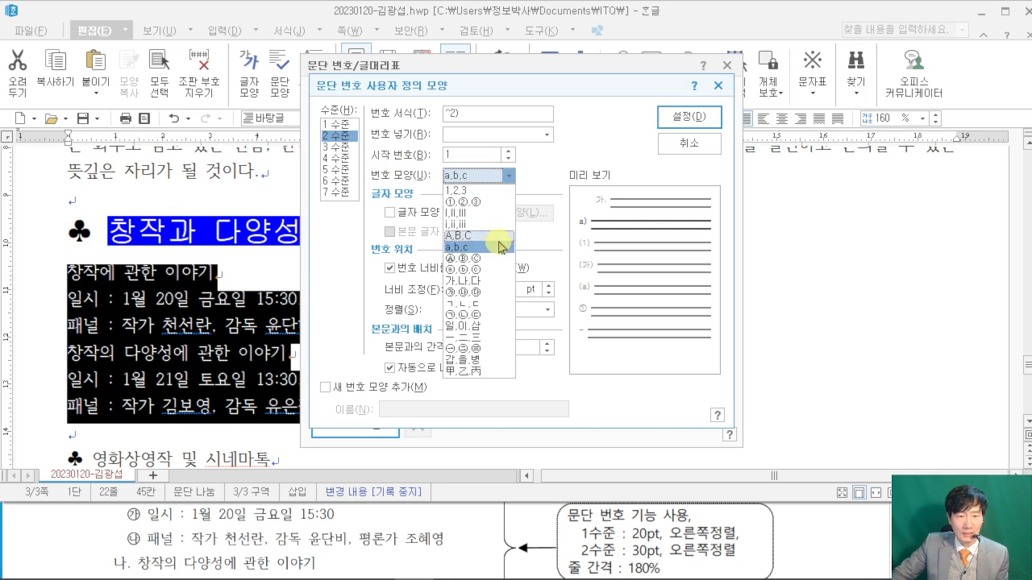
click(488, 292)
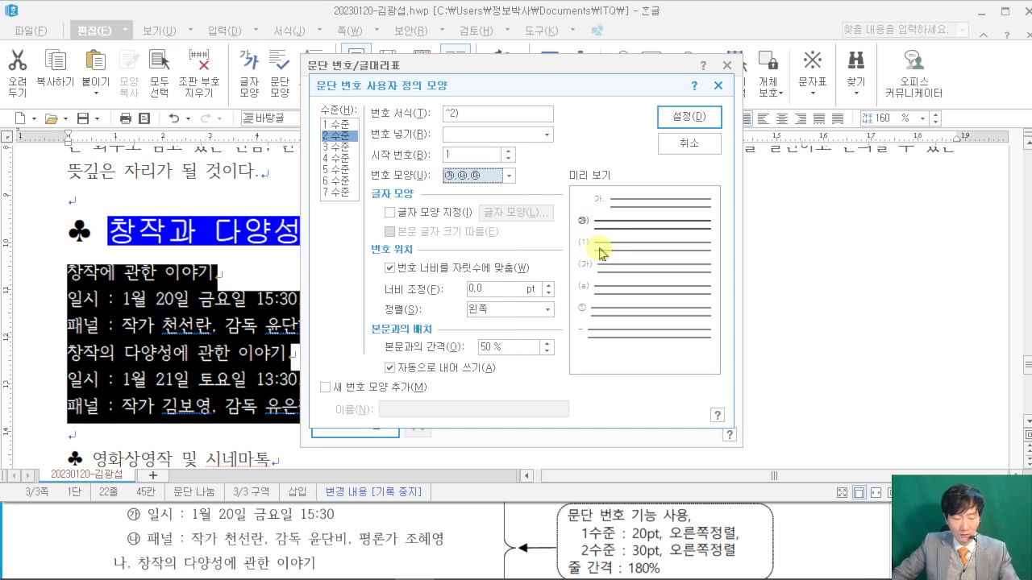
drag(688, 243, 739, 231)
drag(751, 185, 749, 262)
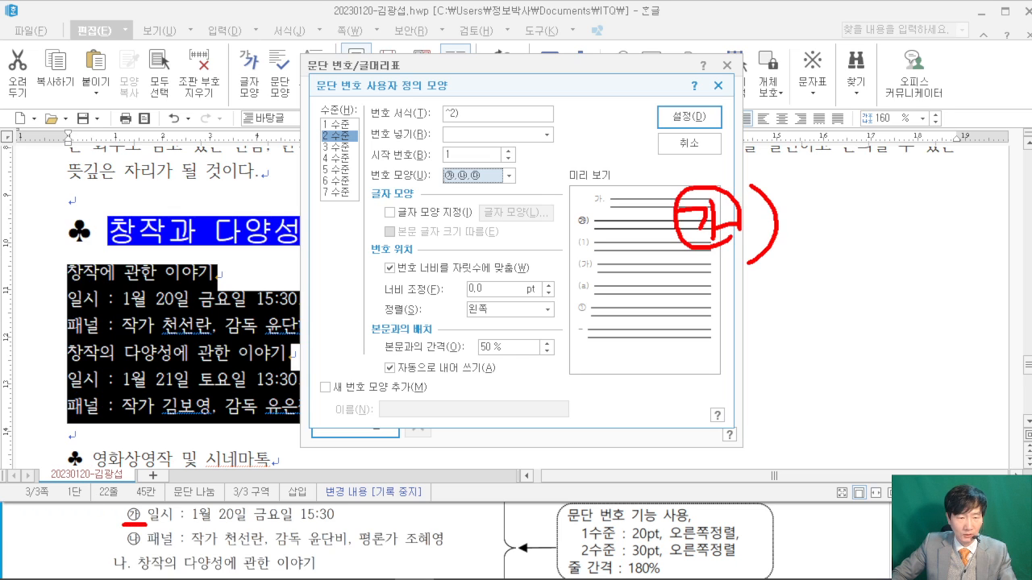
mouse_move(457, 105)
mouse_down()
mouse_move(458, 87)
mouse_move(500, 42)
mouse_up()
key(Escape)
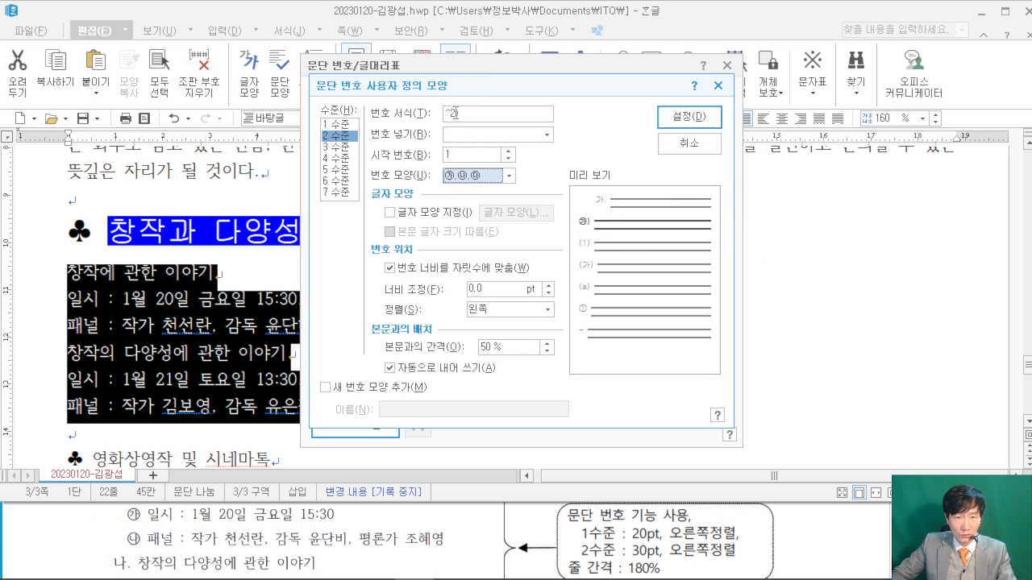
- Drop level 2's parenthesis, set a 30 pt right-aligned width, and apply the numbering
click(463, 113)
key(BackSpace)
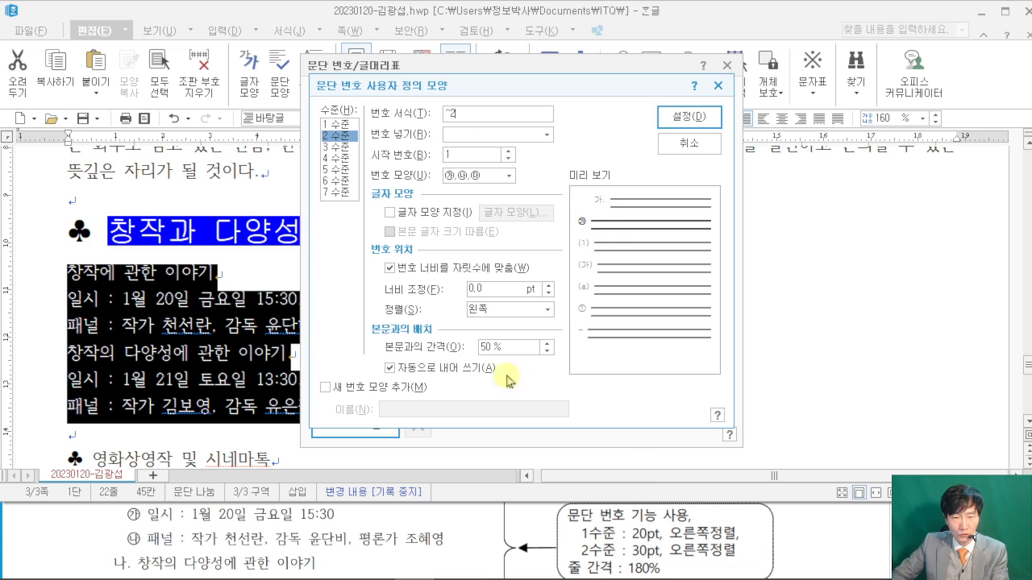
drag(485, 289, 356, 276)
text(30)
click(531, 314)
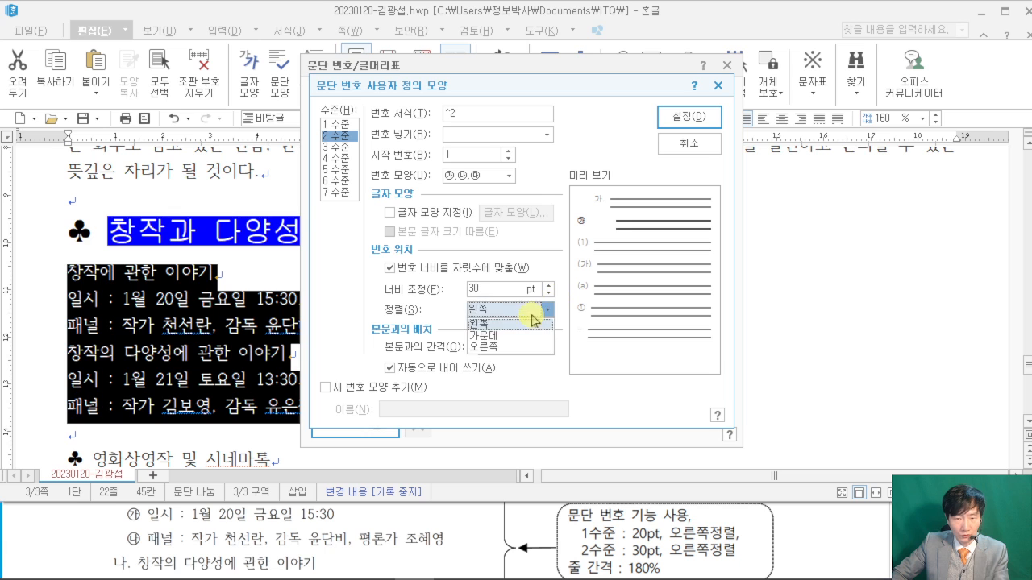
click(516, 347)
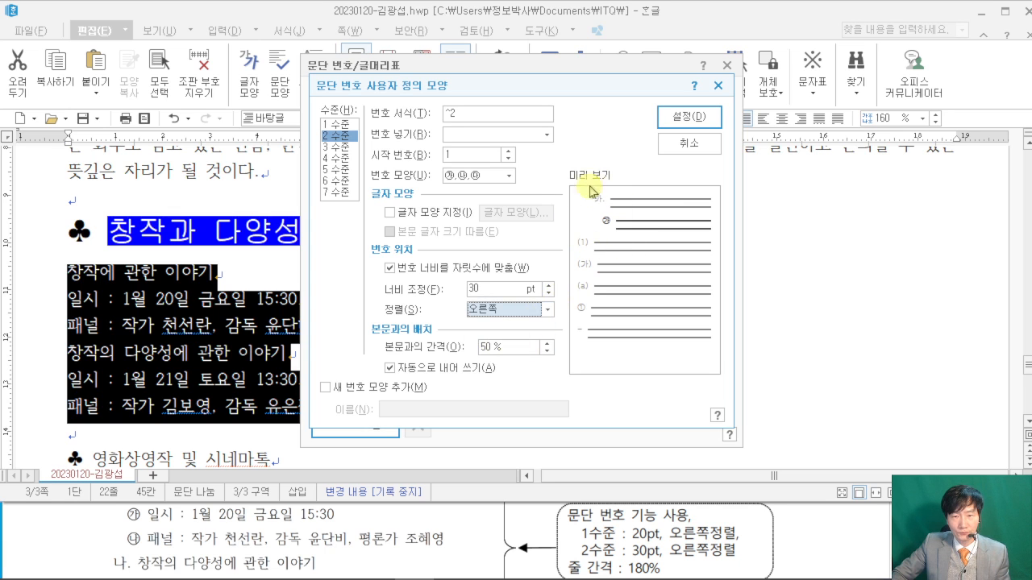
click(697, 117)
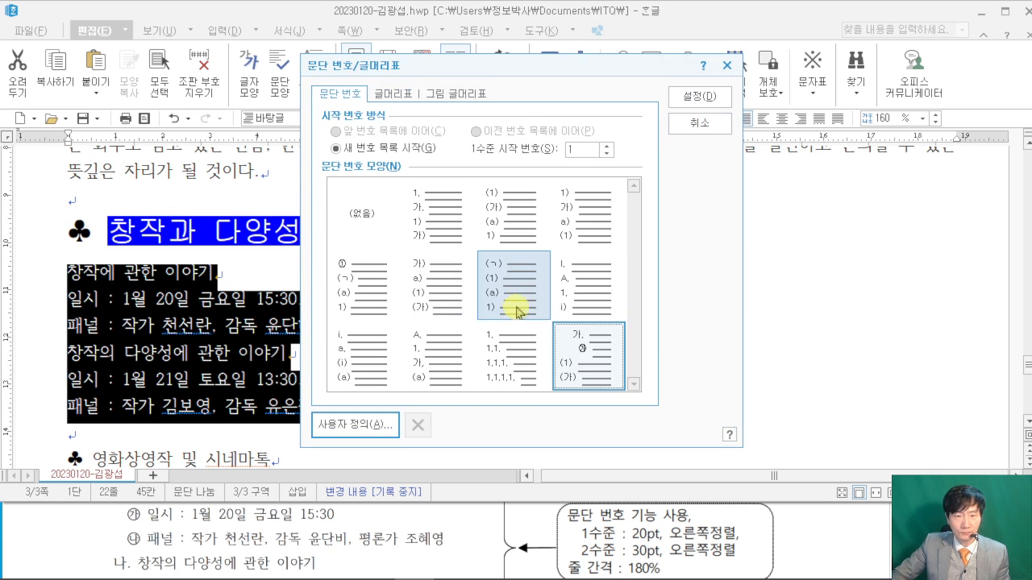
click(713, 98)
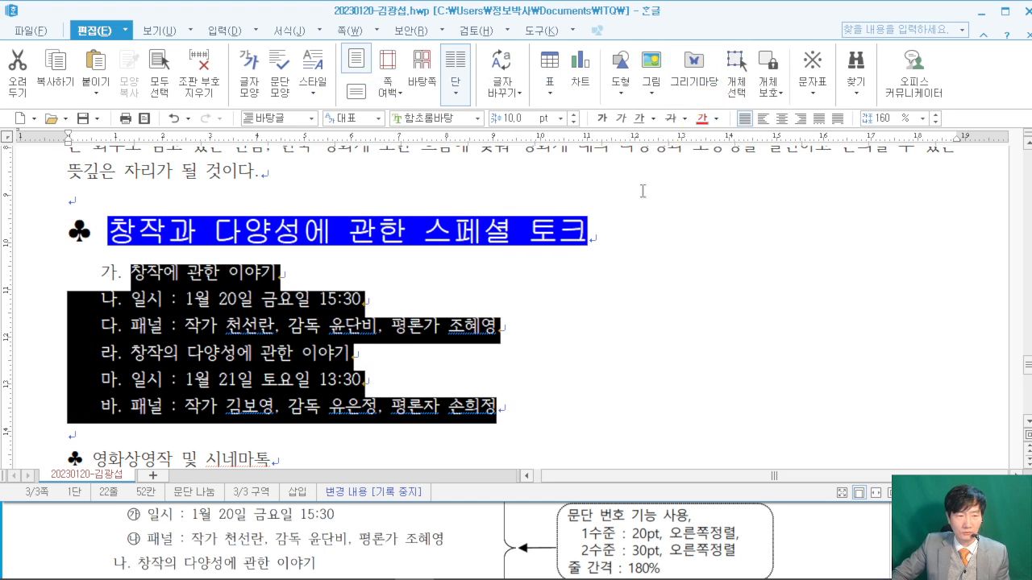
- Set the talk list's line spacing to 180%
click(786, 520)
scroll(834, 545, down, 1)
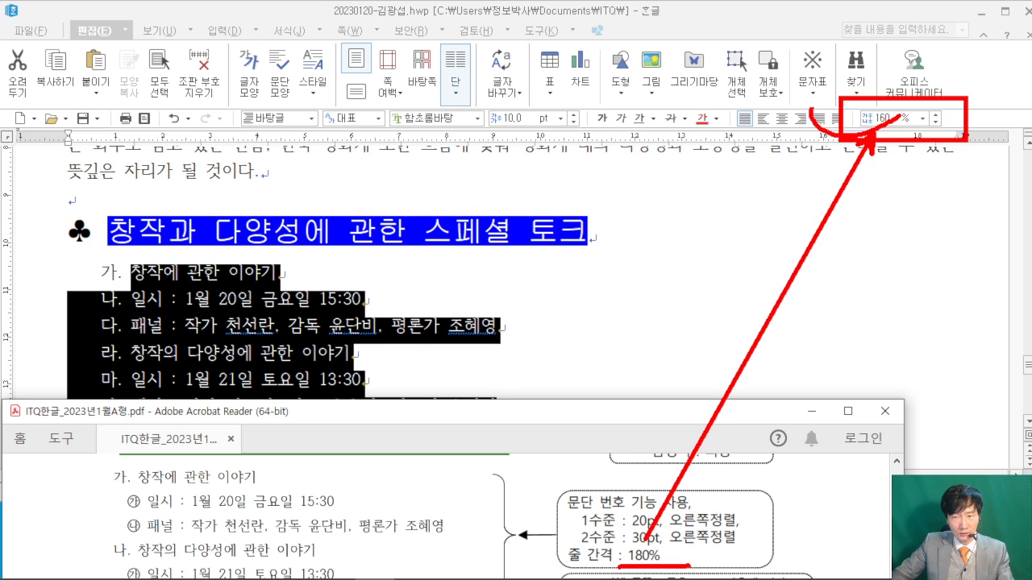
click(888, 119)
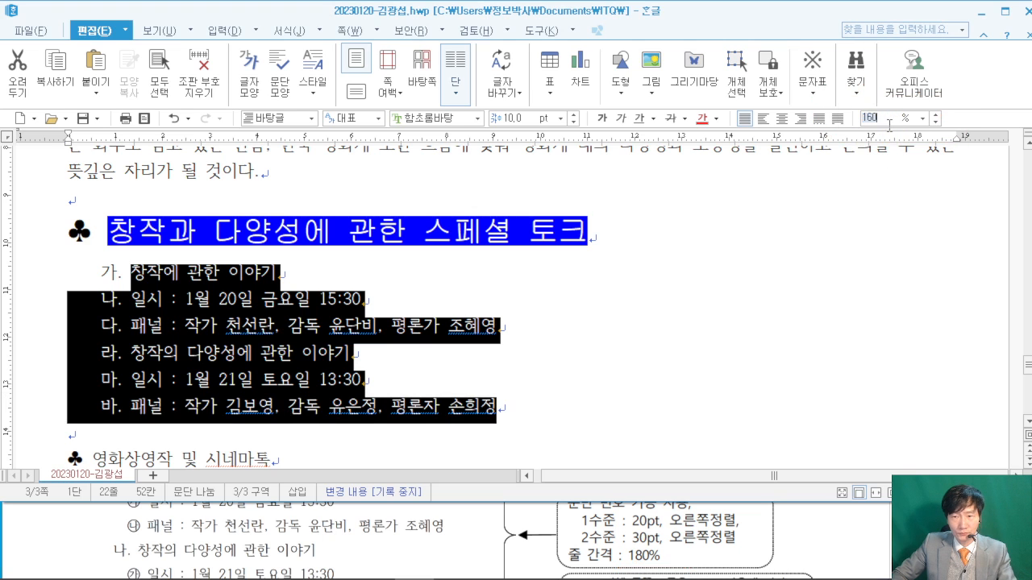
text(1)
key(Return)
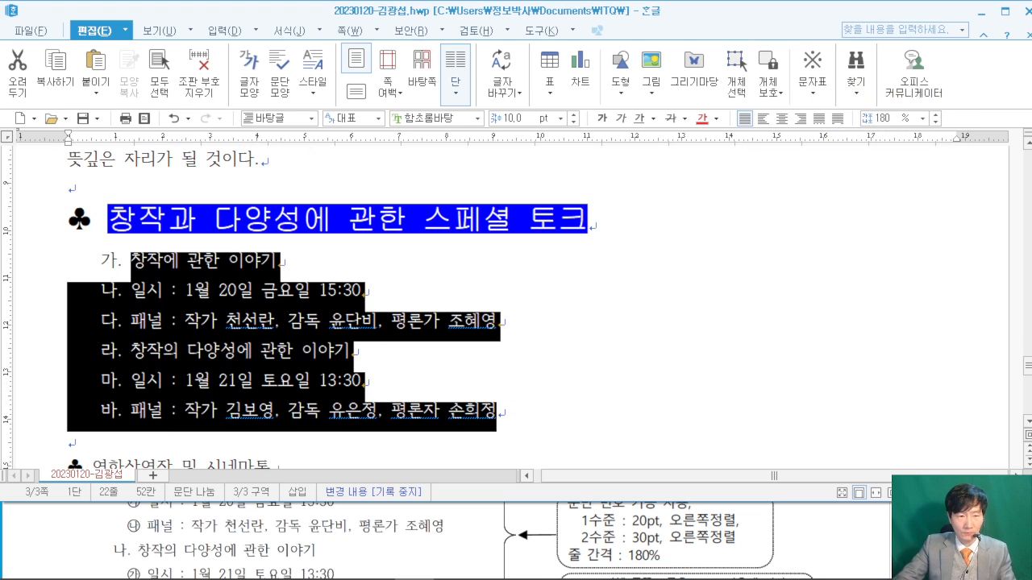
click(571, 312)
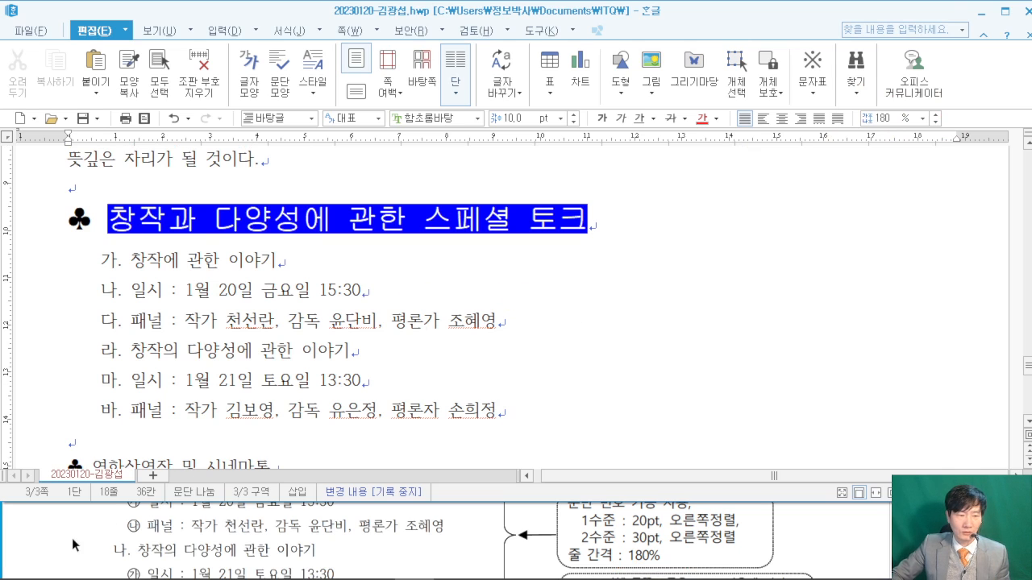
- Demote both talks' 일시 and 패널 lines one level to ㉮/㉯ sub-items with 한 수준 감소
click(102, 534)
scroll(55, 539, up, 1)
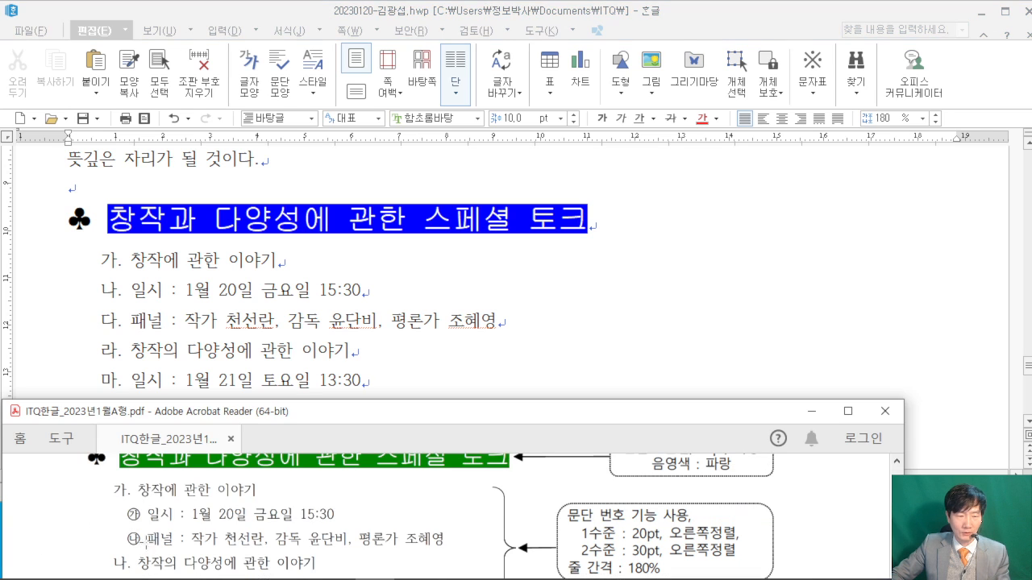
click(225, 328)
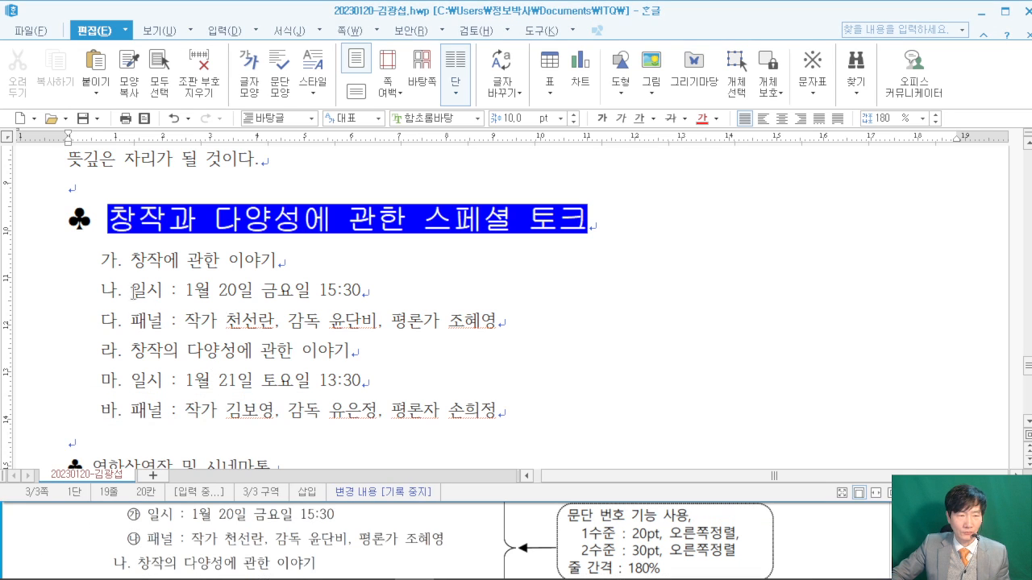
drag(131, 289, 524, 315)
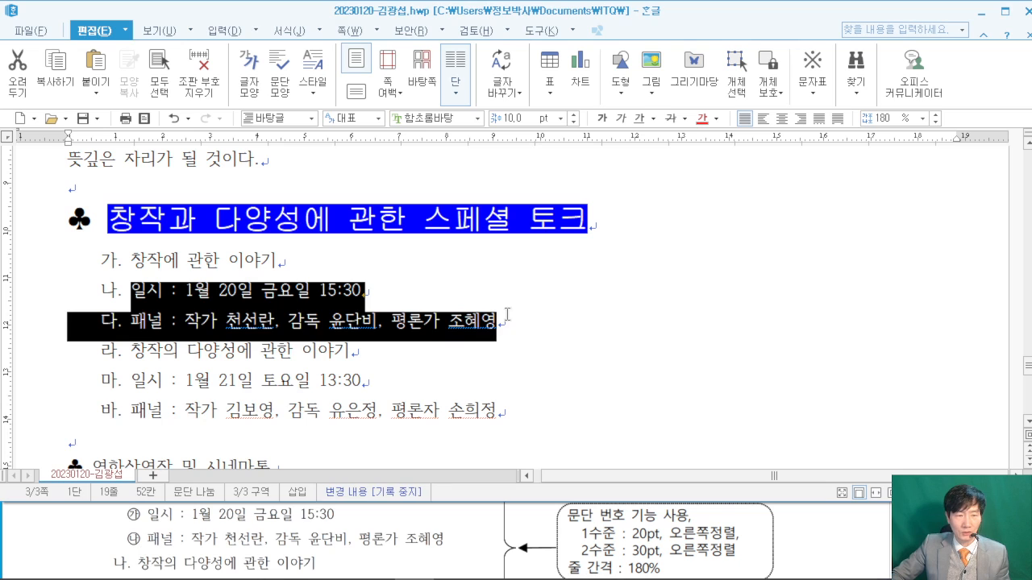
click(323, 33)
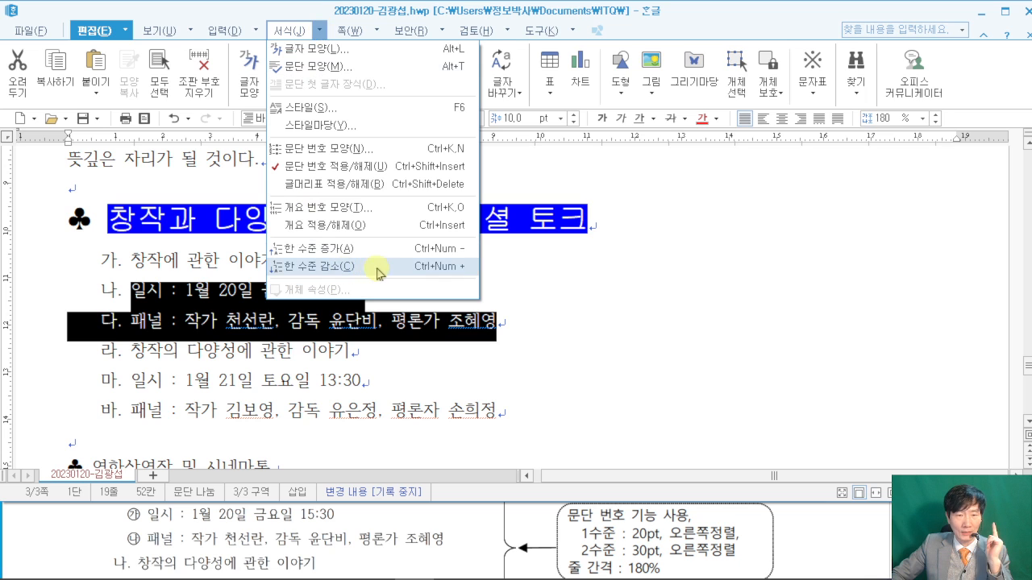
click(436, 275)
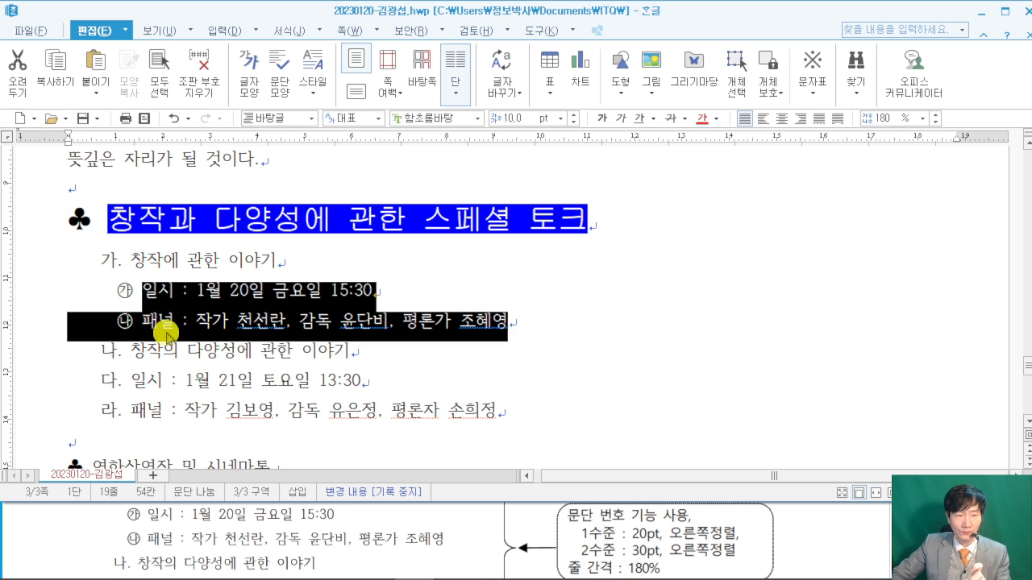
drag(134, 378, 536, 403)
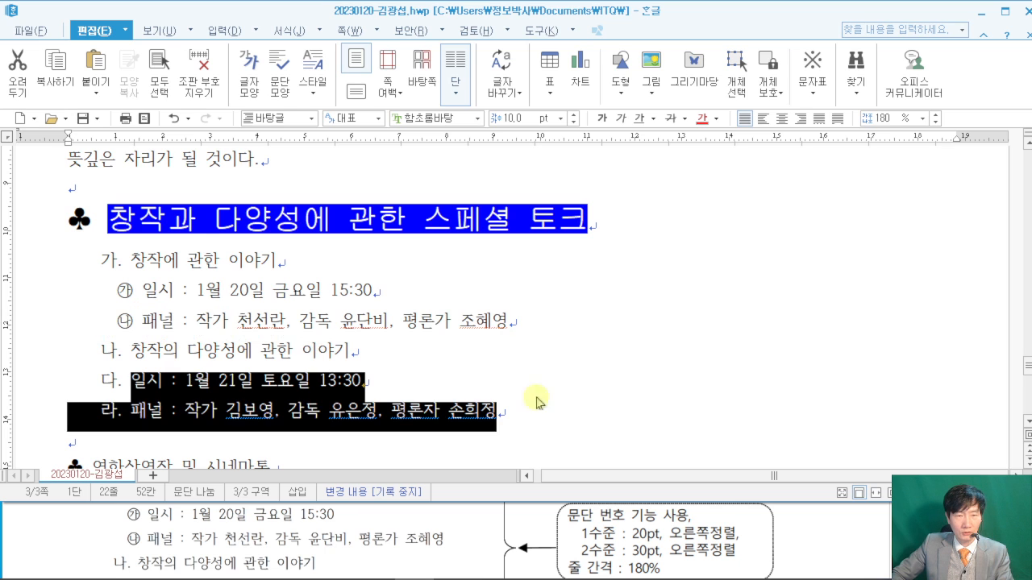
click(316, 31)
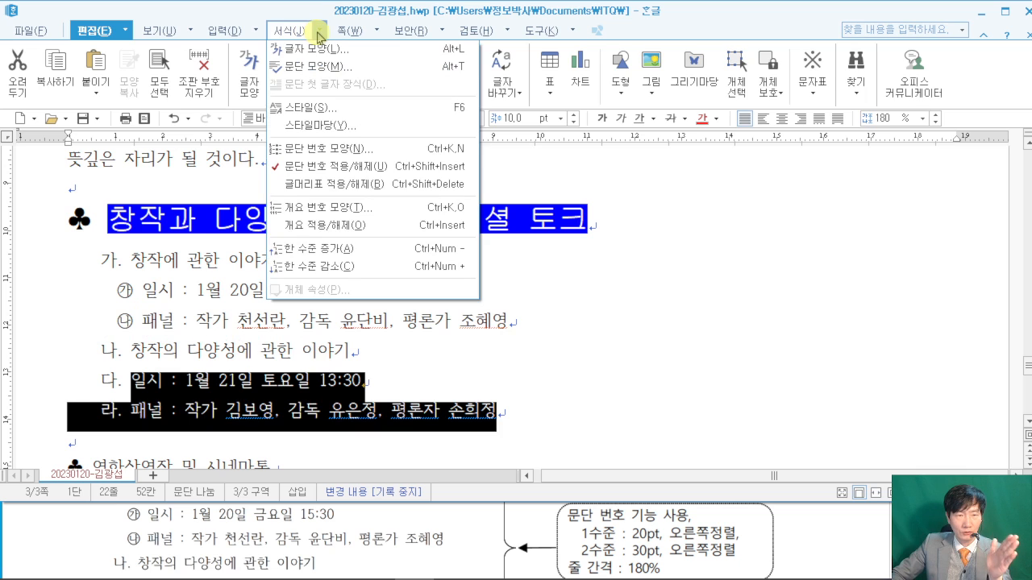
click(316, 267)
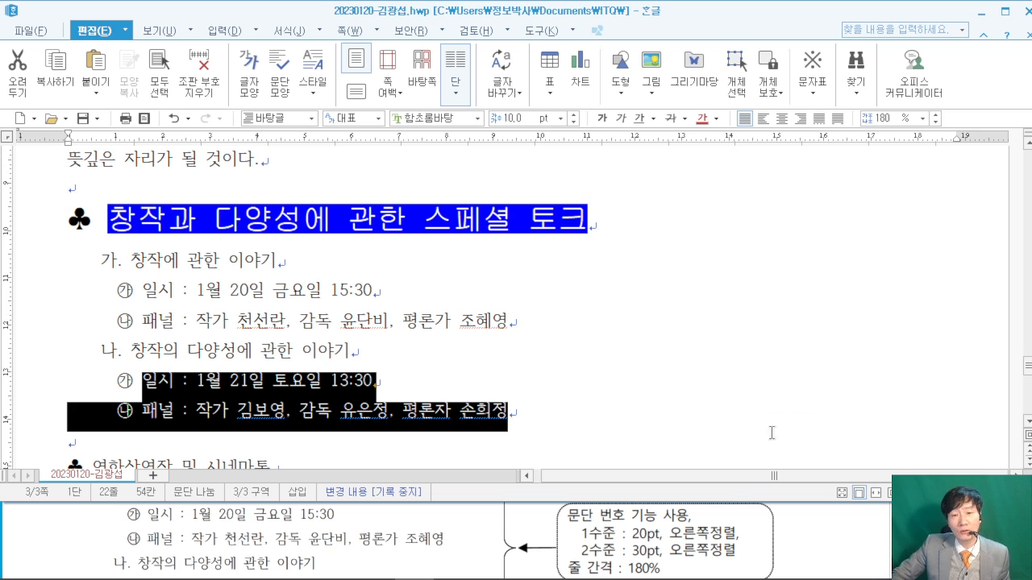
click(848, 541)
click(800, 267)
scroll(794, 266, down, 5)
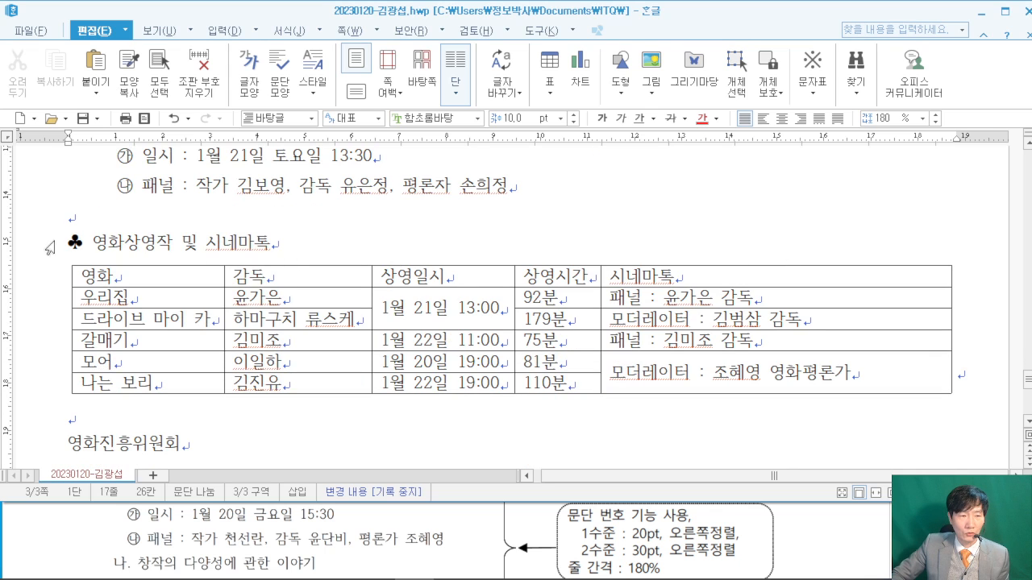
- Set the heading 영화상영작 및 시네마톡 to 굴림, 18 pt
drag(65, 242, 281, 241)
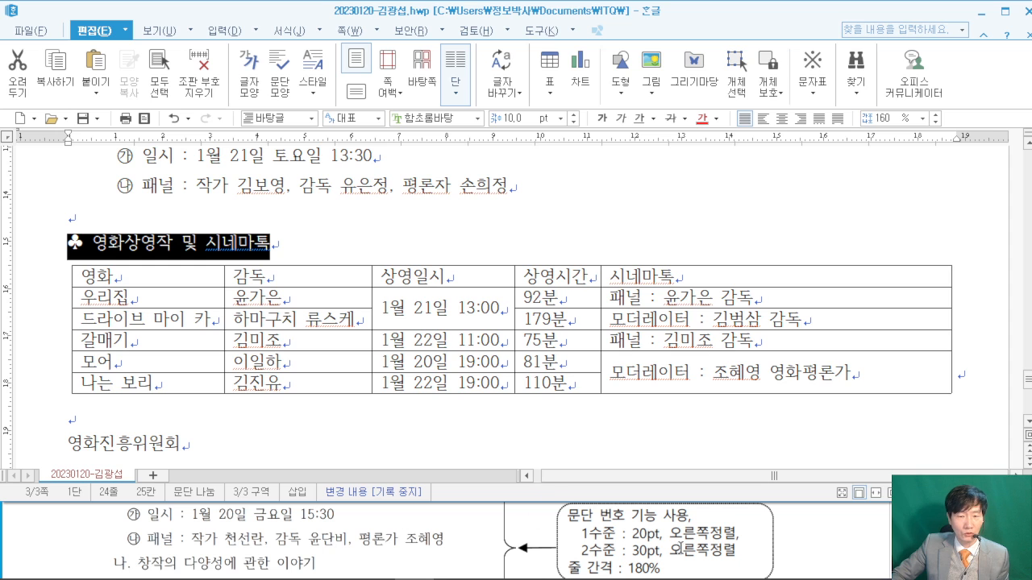
click(846, 536)
scroll(846, 536, down, 4)
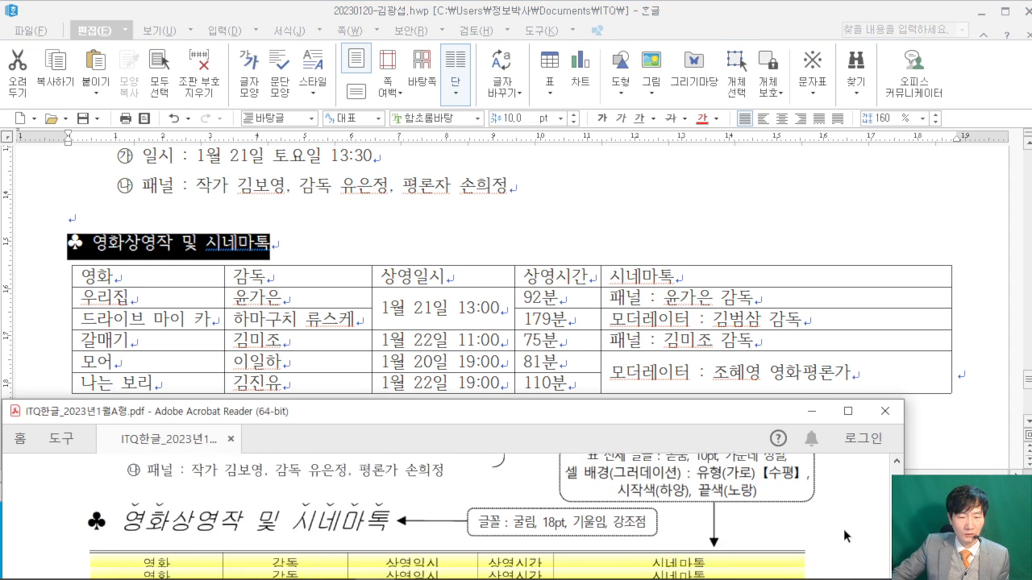
click(463, 128)
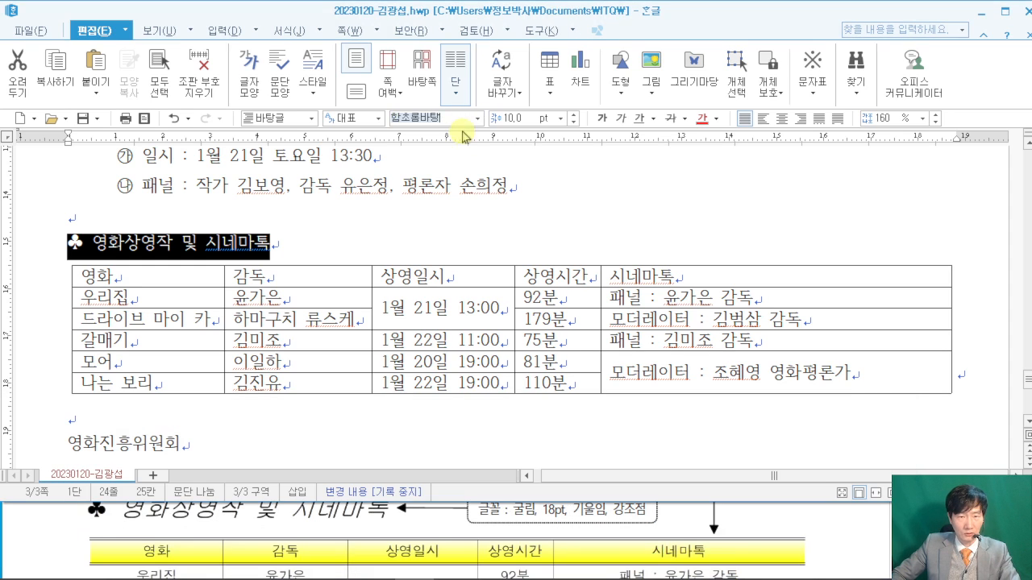
text(굴림)
key(Return)
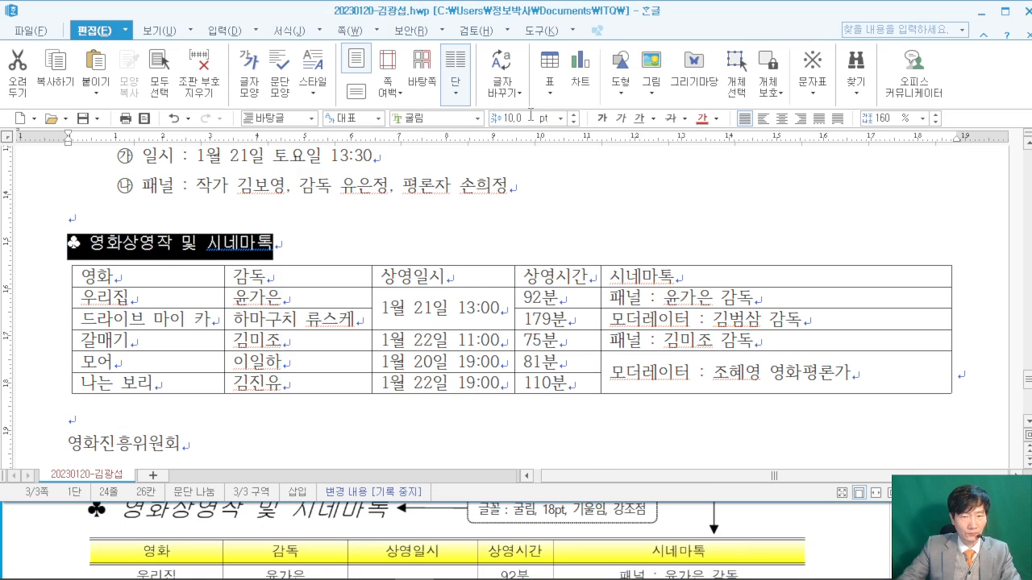
click(498, 117)
text(18)
key(Return)
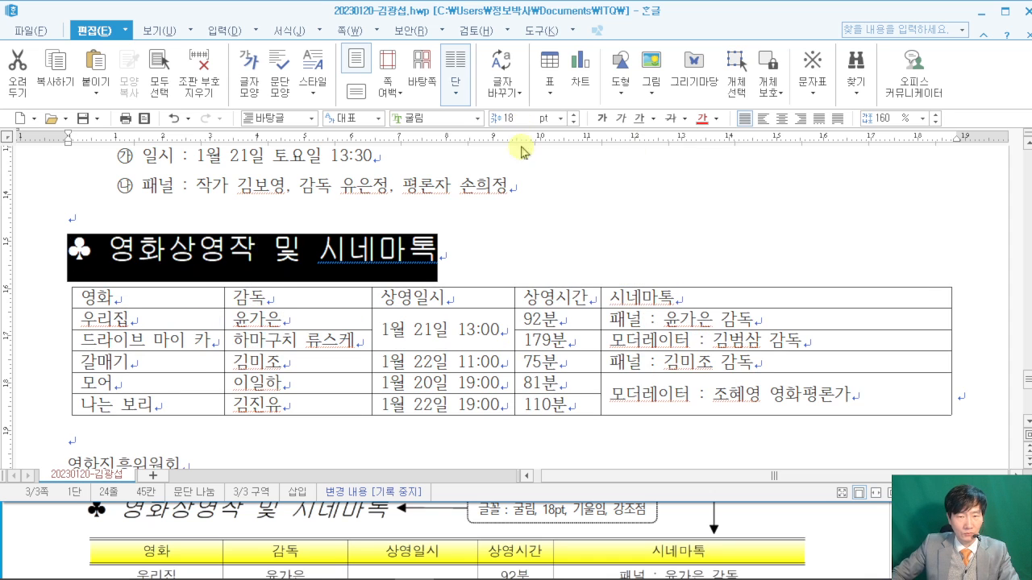
click(550, 224)
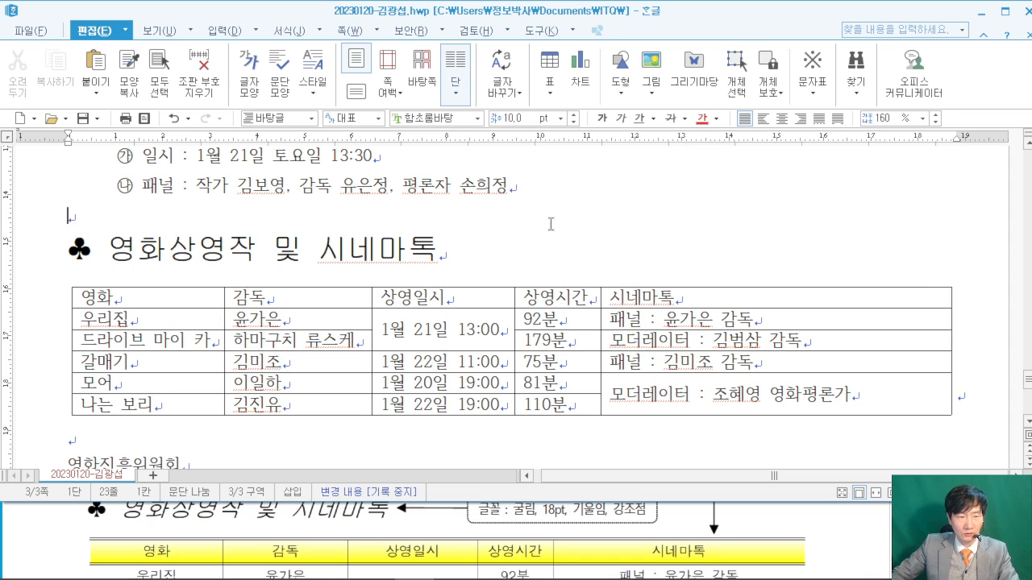
- Make the whole heading italic
click(843, 530)
scroll(843, 529, up, 1)
drag(118, 242, 434, 240)
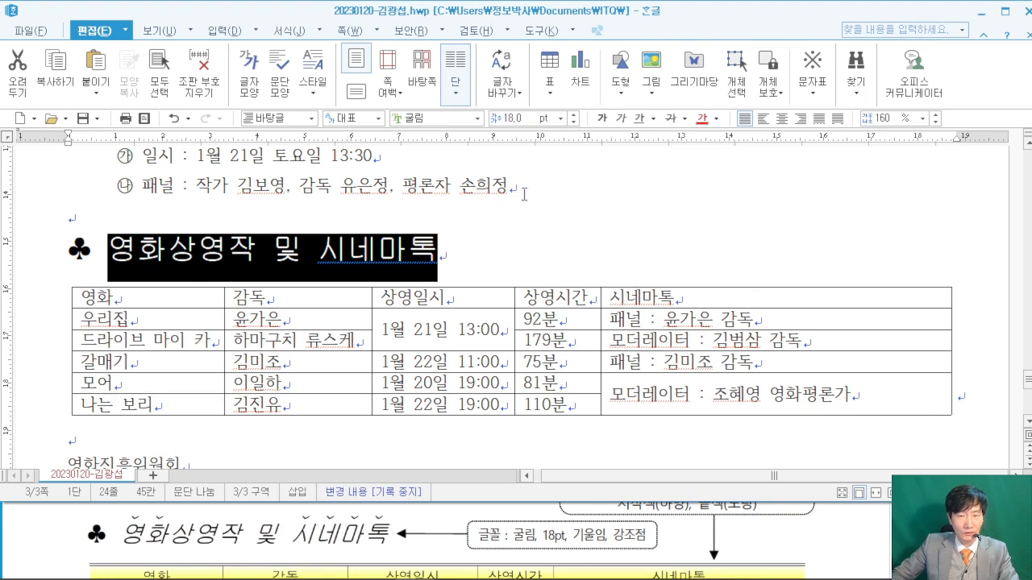
click(625, 119)
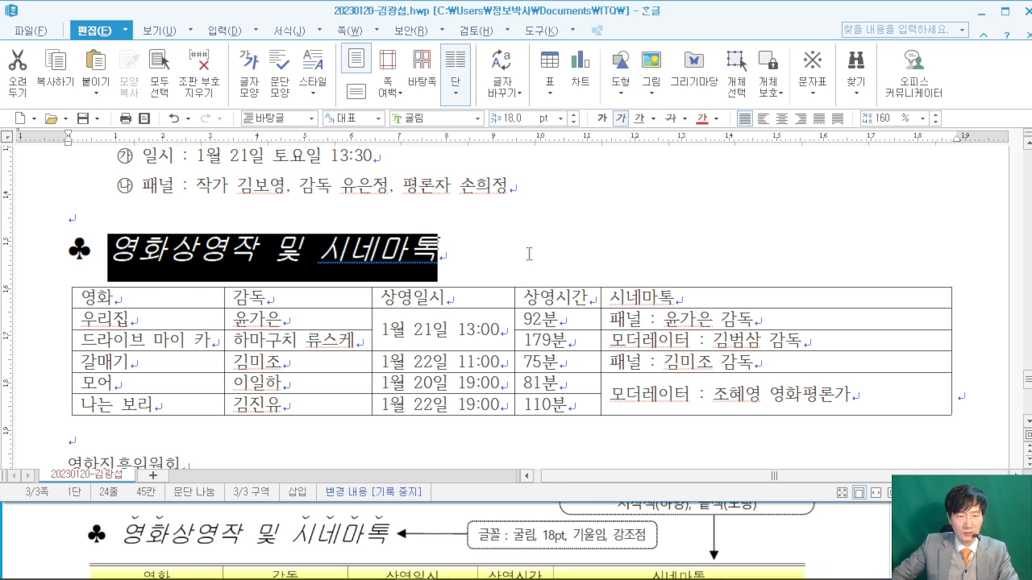
click(532, 239)
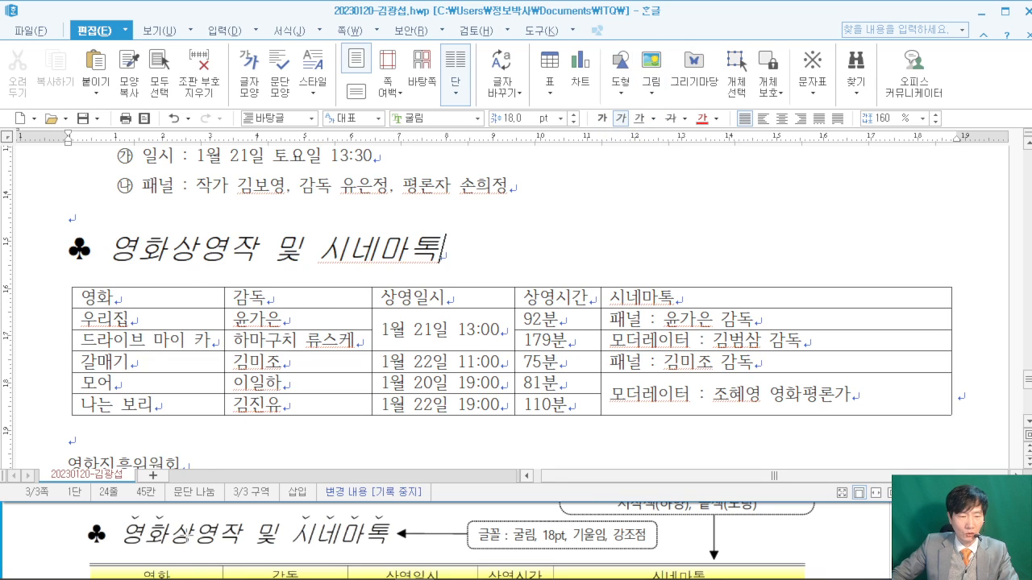
drag(121, 246, 166, 246)
right_click(145, 243)
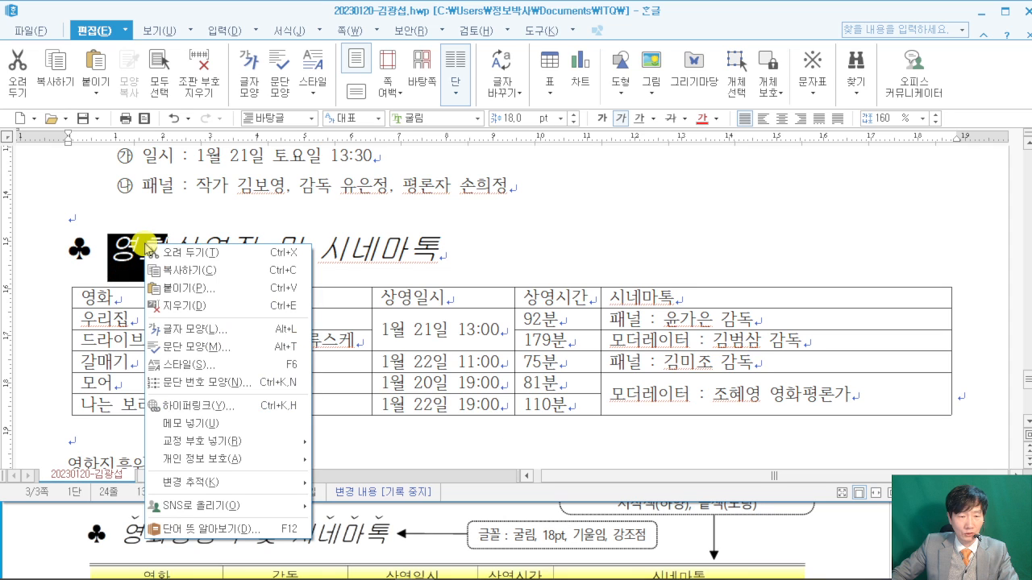
- Give 영화 a dot 강조점 in 글자 모양's 확장 tab
click(241, 328)
drag(426, 94, 576, 63)
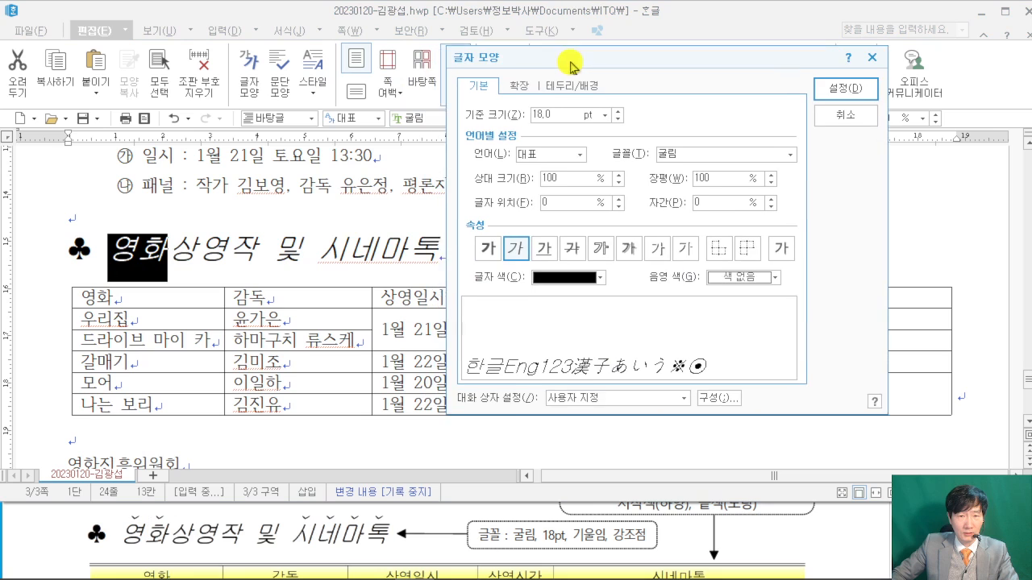
click(528, 91)
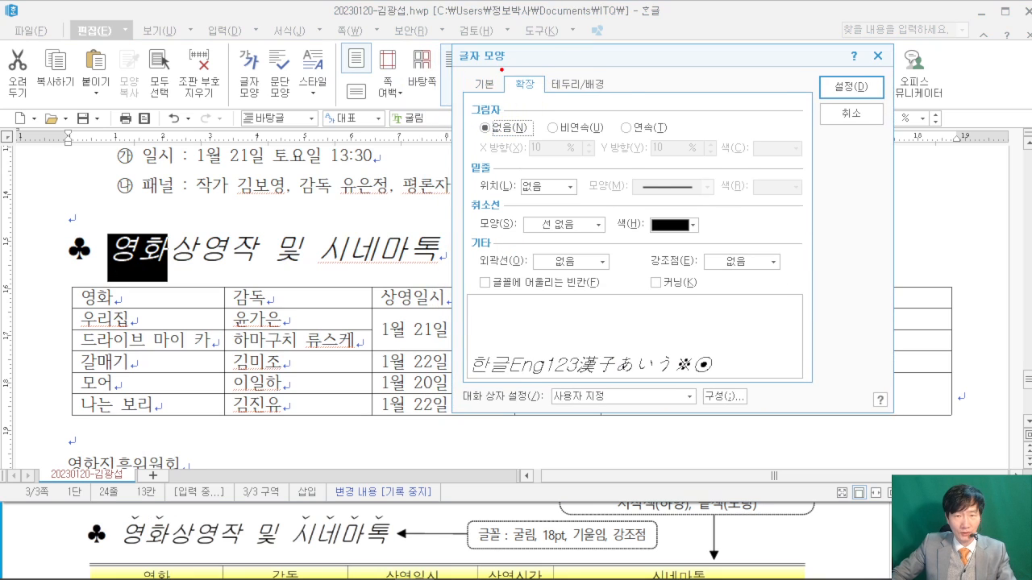
drag(655, 278, 767, 273)
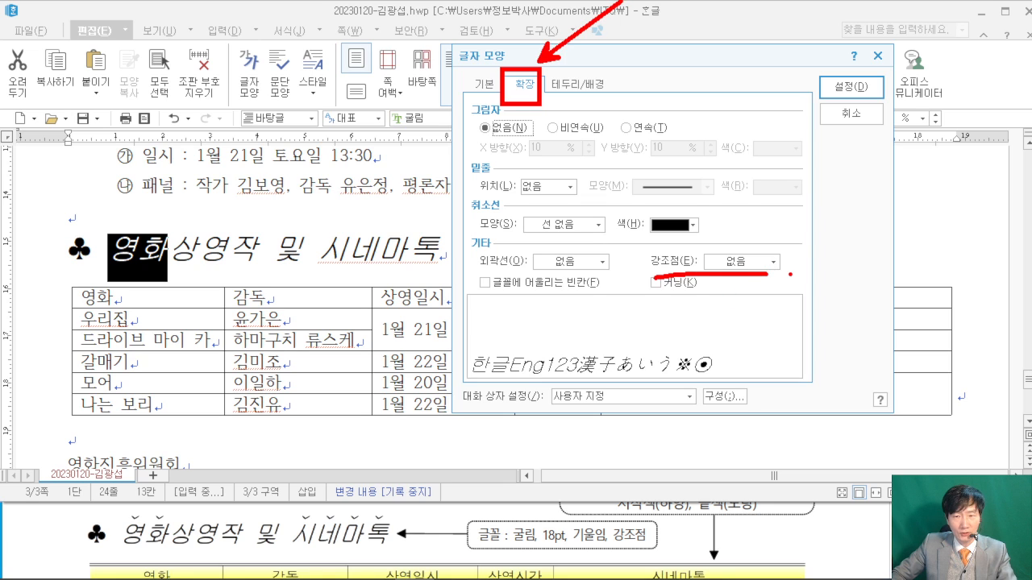
key(Escape)
click(774, 263)
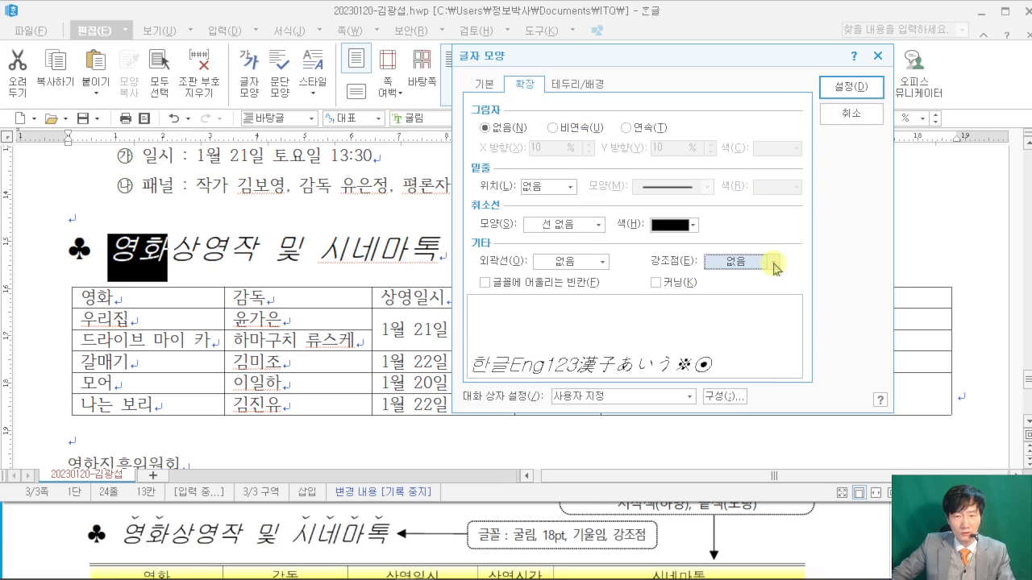
click(760, 317)
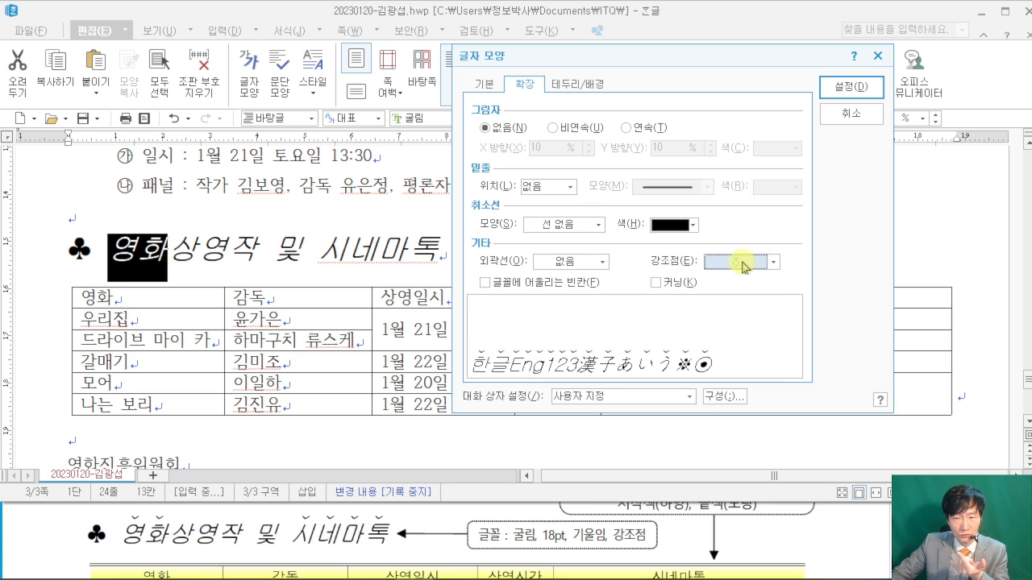
click(851, 87)
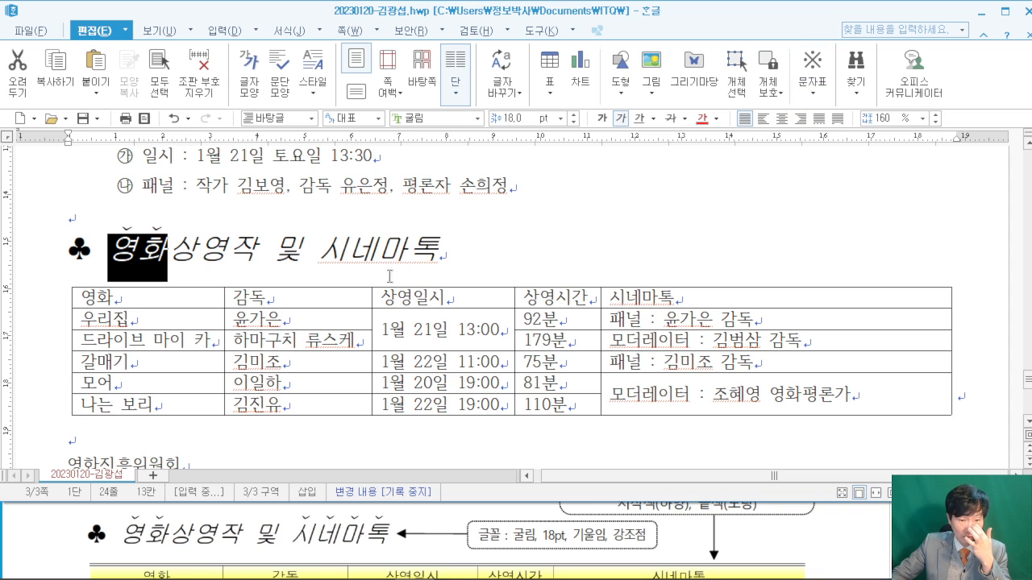
- Give 시네마톡 the same dot 강조점
drag(320, 251, 439, 252)
right_click(422, 248)
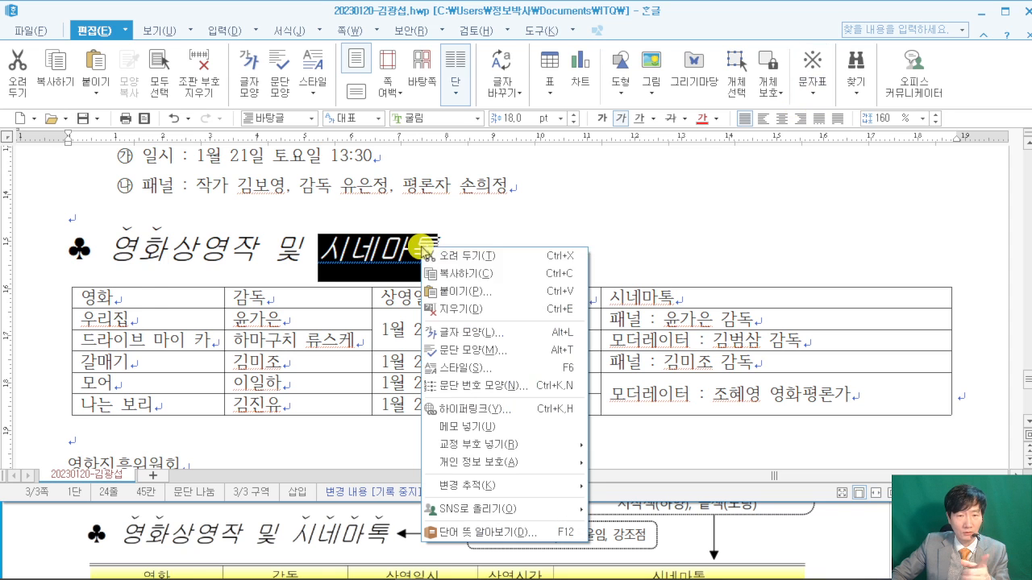
click(491, 332)
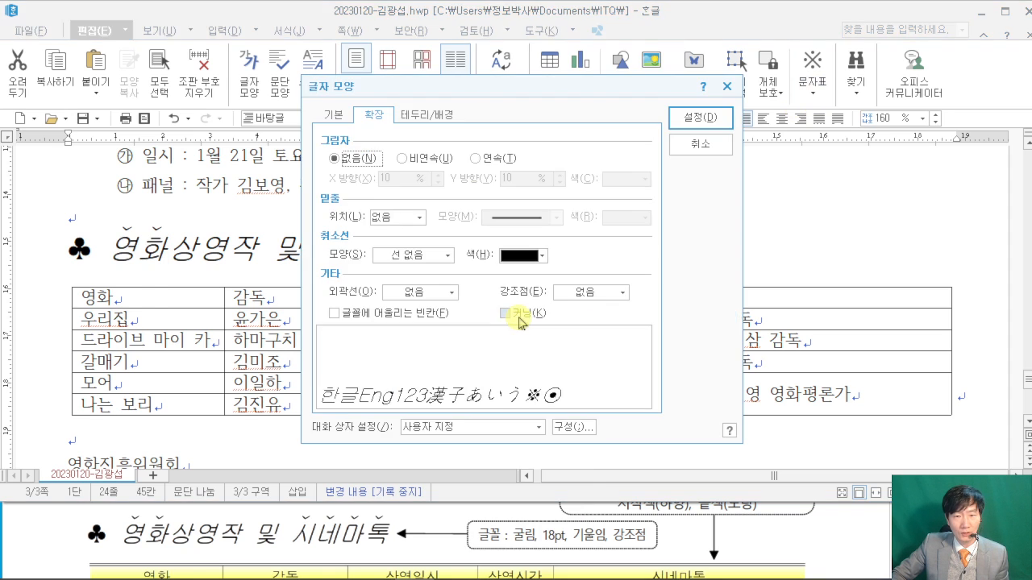
click(586, 293)
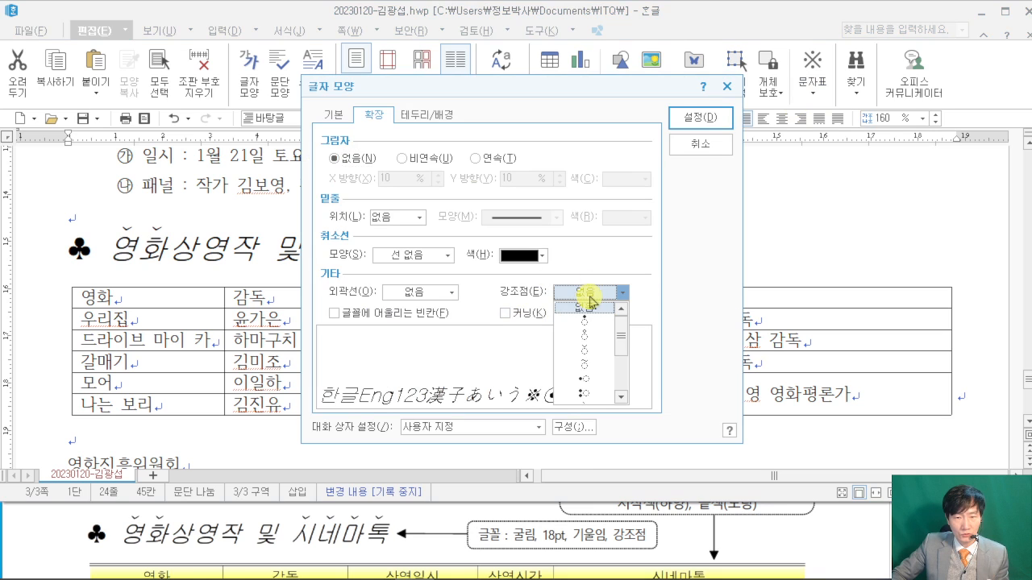
click(589, 349)
click(693, 118)
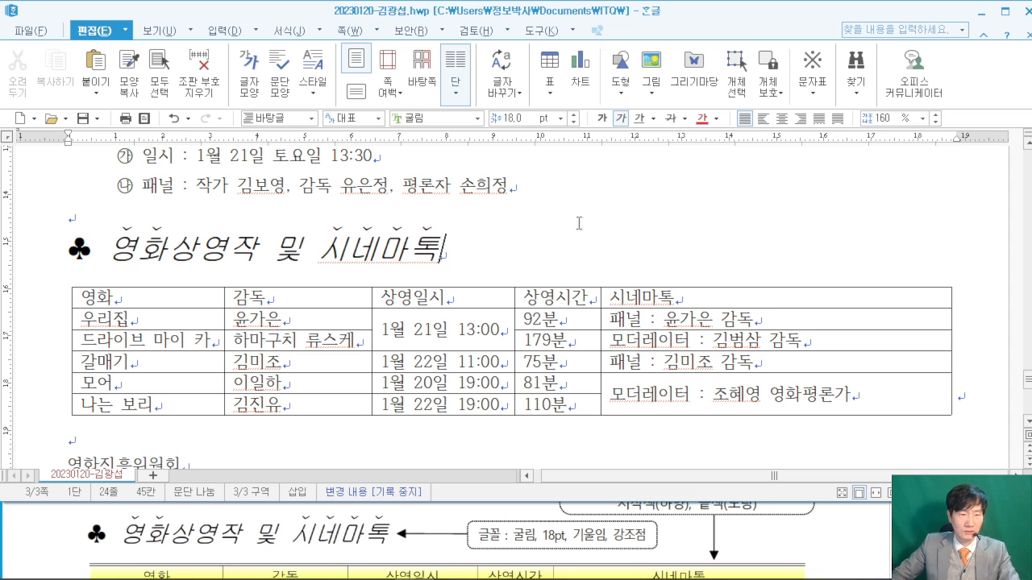
scroll(544, 290, down, 1)
scroll(544, 291, up, 1)
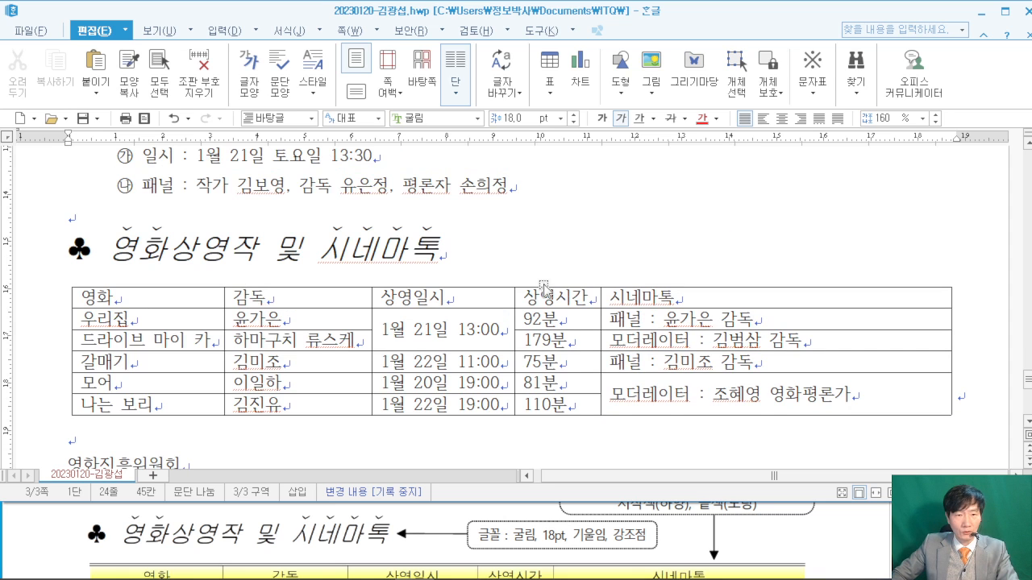
- Block-select every cell of the screening table
drag(663, 292, 772, 395)
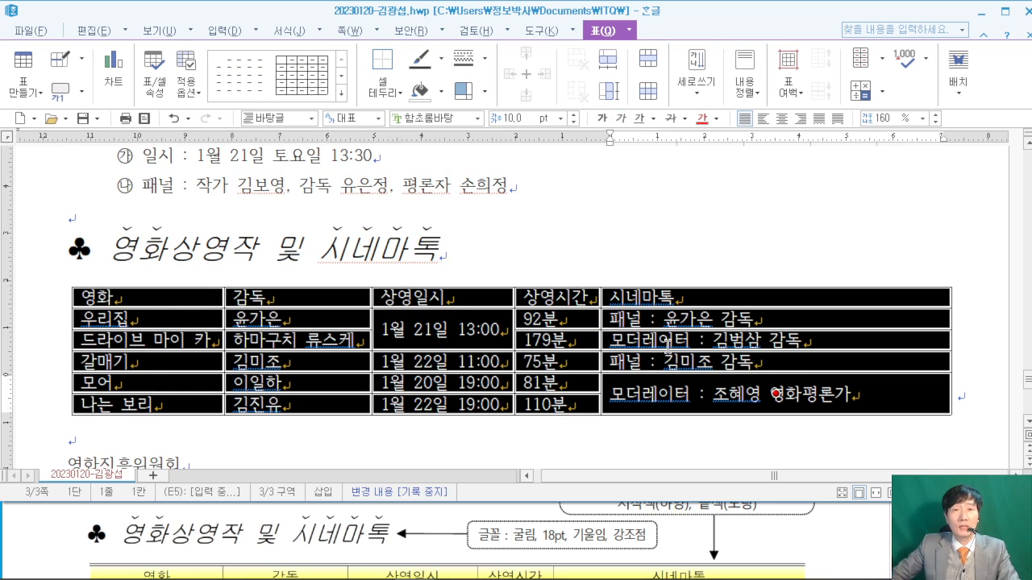
key(ctrl+2)
mouse_move(545, 74)
mouse_down()
mouse_move(566, 156)
mouse_move(748, 251)
mouse_up()
mouse_move(585, 128)
mouse_down()
mouse_move(586, 187)
mouse_move(672, 214)
mouse_up()
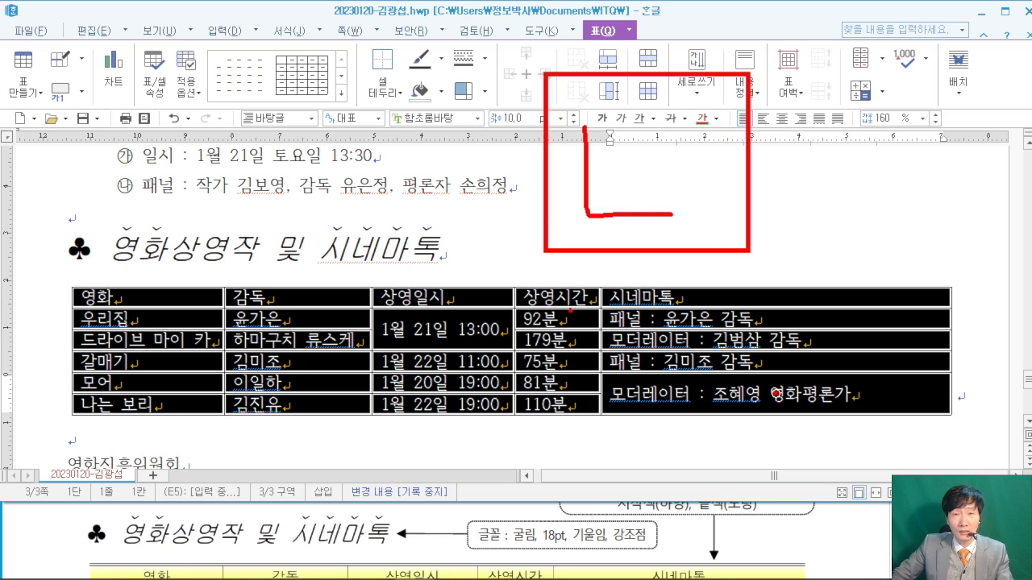
key(Escape)
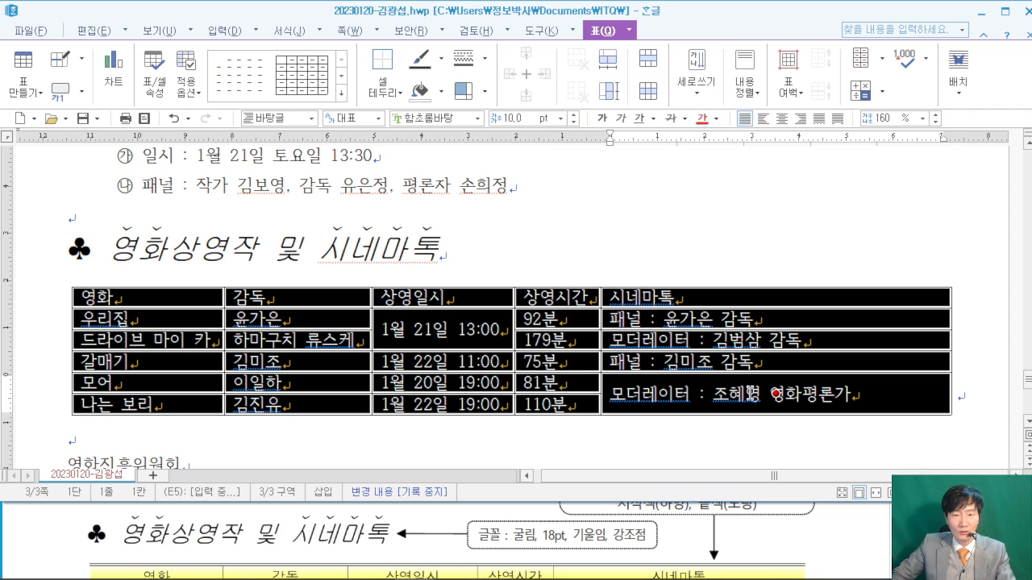
- Check the reference table's left, right, top and bottom borders in the exam PDF
click(833, 532)
scroll(811, 467, down, 3)
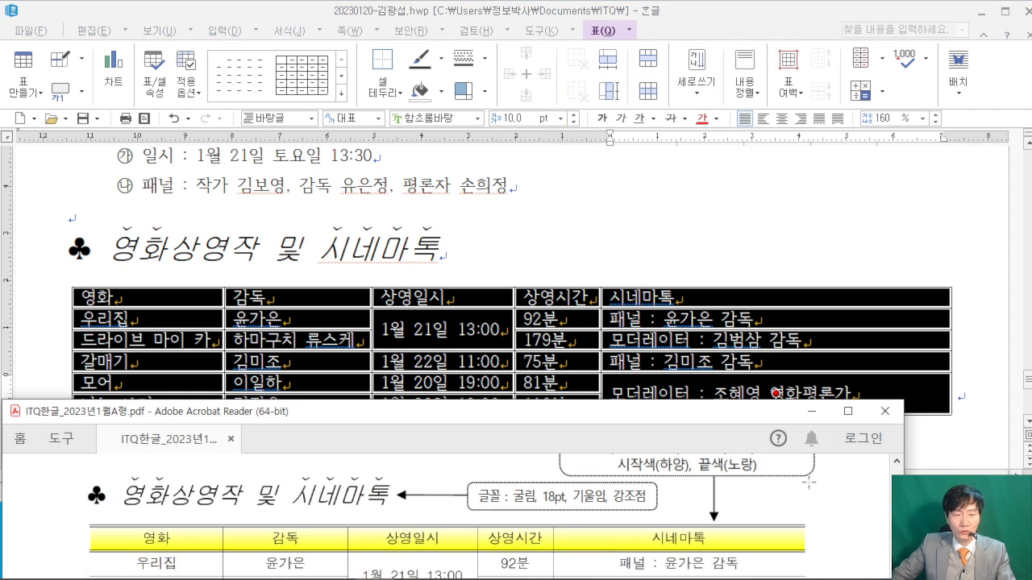
click(847, 411)
scroll(284, 236, up, 2)
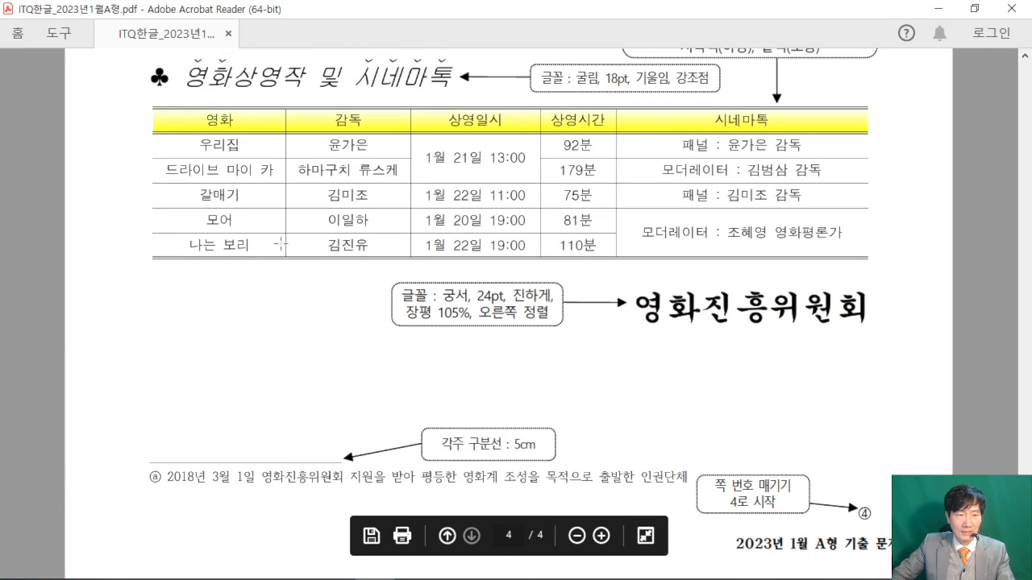
drag(137, 107, 164, 307)
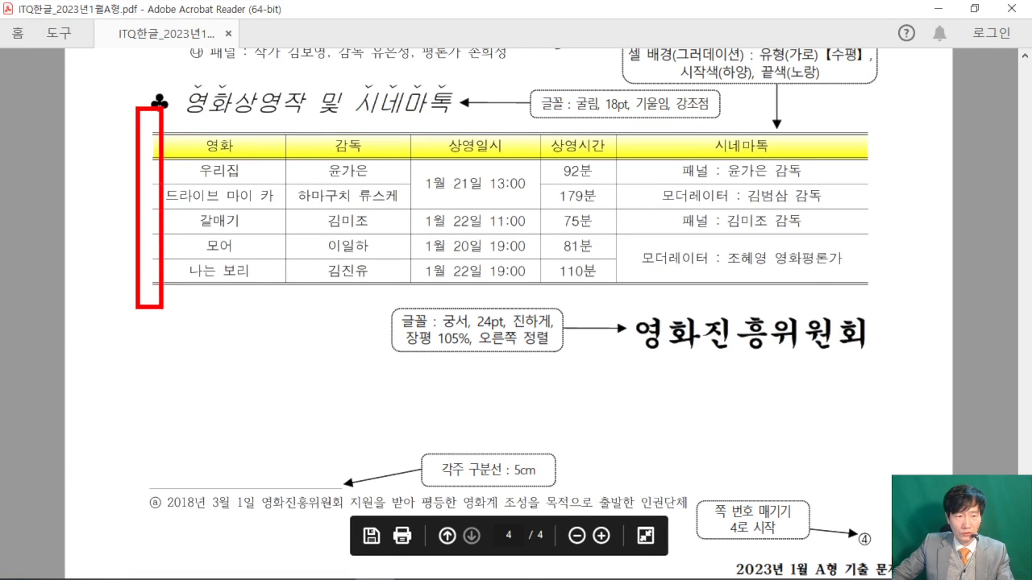
drag(855, 107, 913, 314)
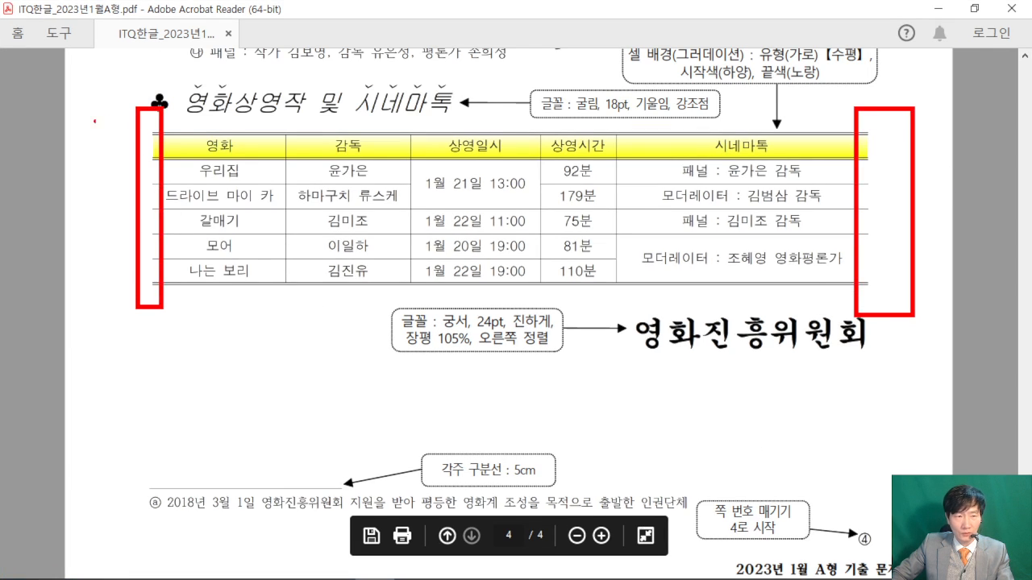
drag(131, 122, 879, 141)
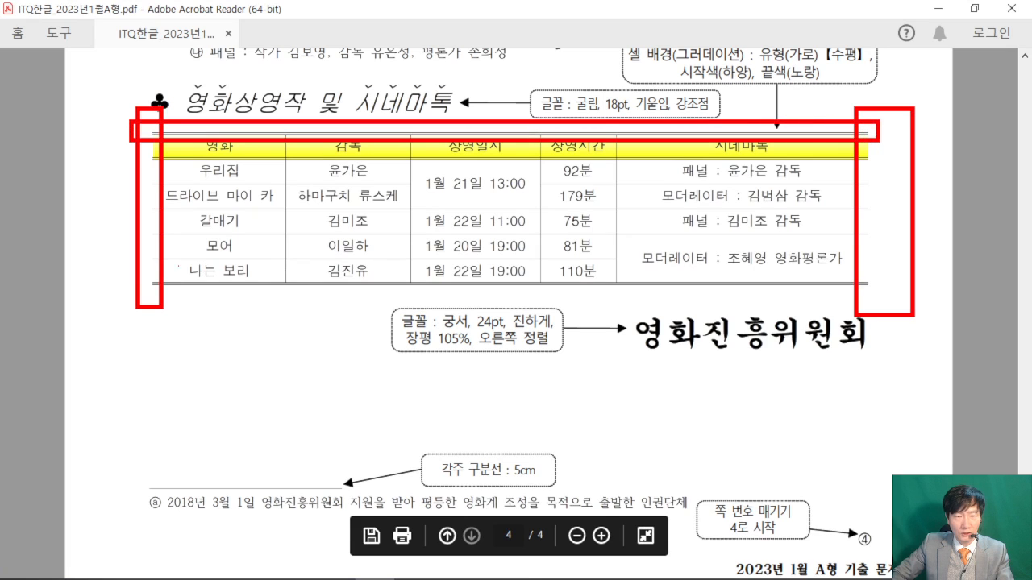
mouse_move(124, 266)
mouse_down()
mouse_move(313, 282)
mouse_move(884, 293)
mouse_up()
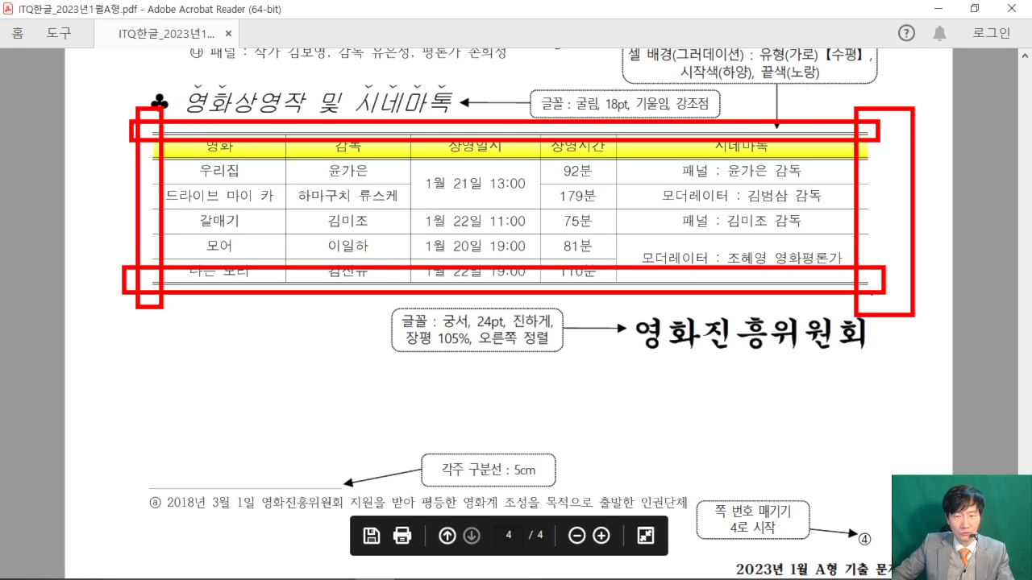
key(Escape)
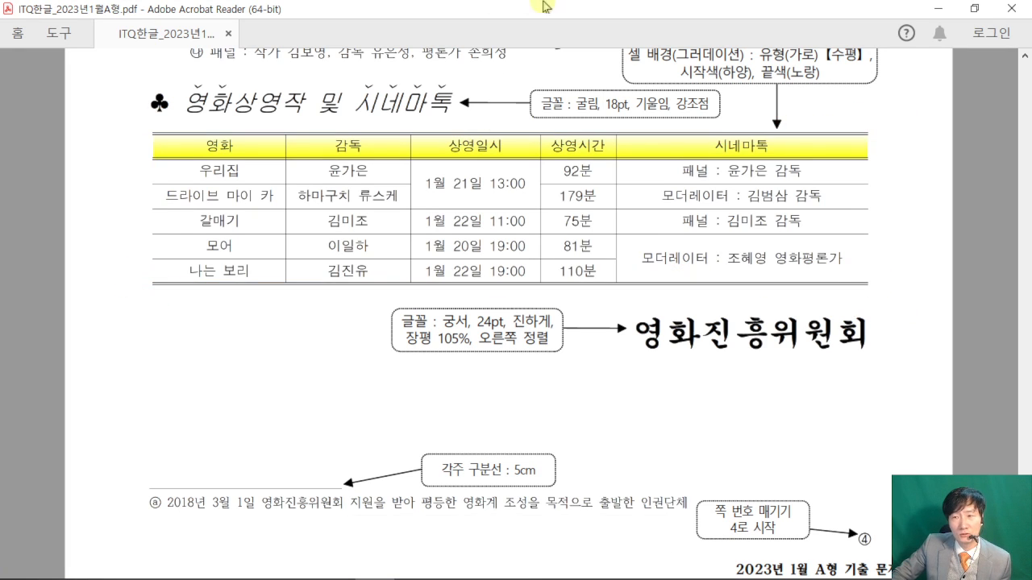
click(974, 9)
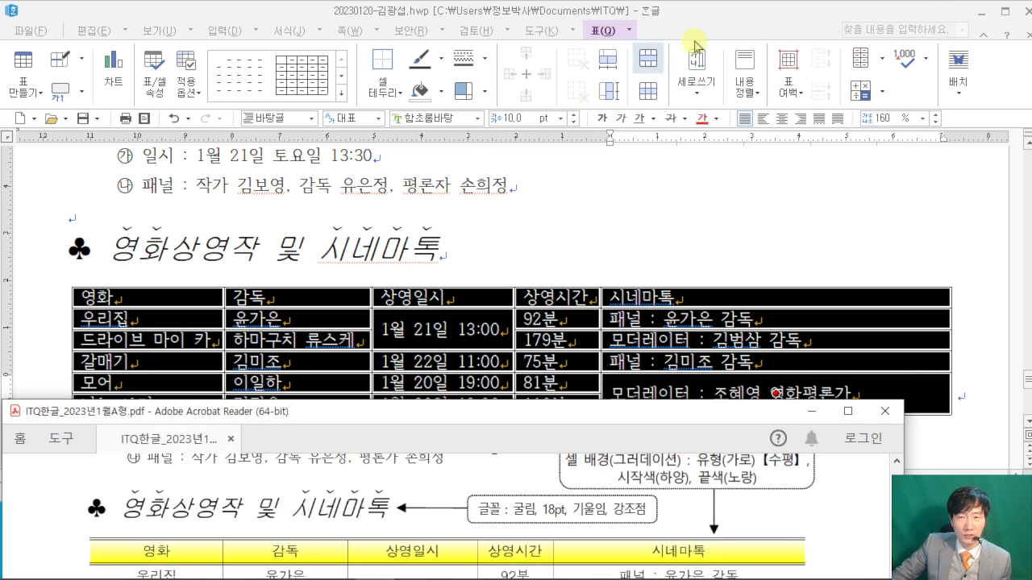
- Remove the table's left and right outer borders in 셀 테두리/배경
click(240, 326)
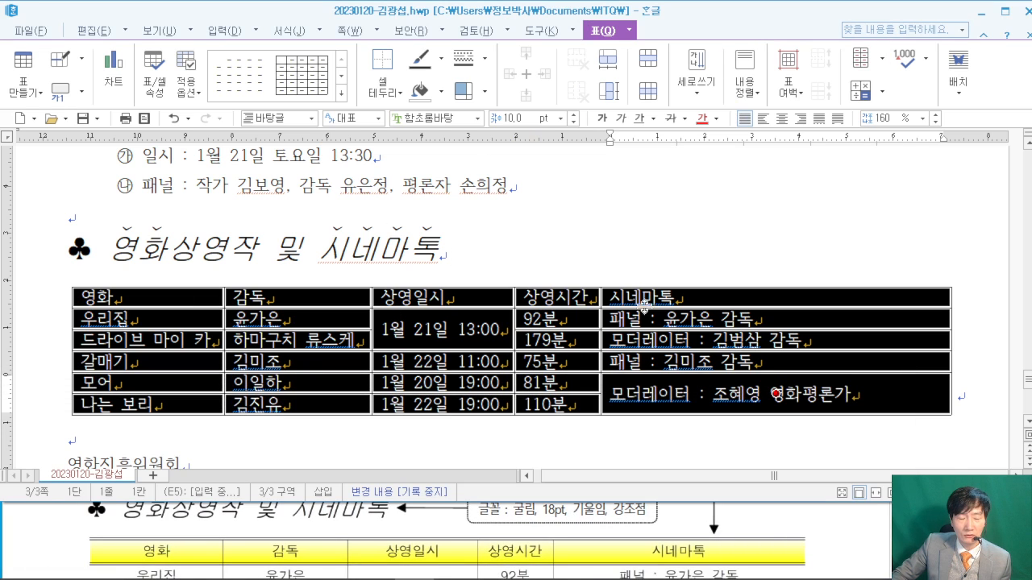
mouse_move(481, 53)
mouse_down()
mouse_move(567, 232)
mouse_move(669, 241)
mouse_up()
drag(518, 108, 604, 196)
key(Escape)
key(l)
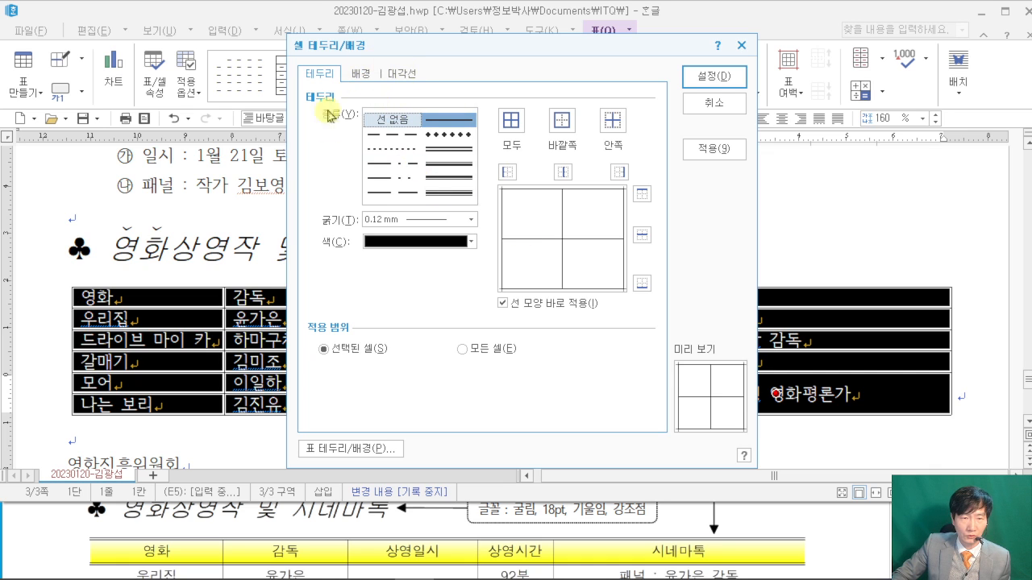
click(396, 123)
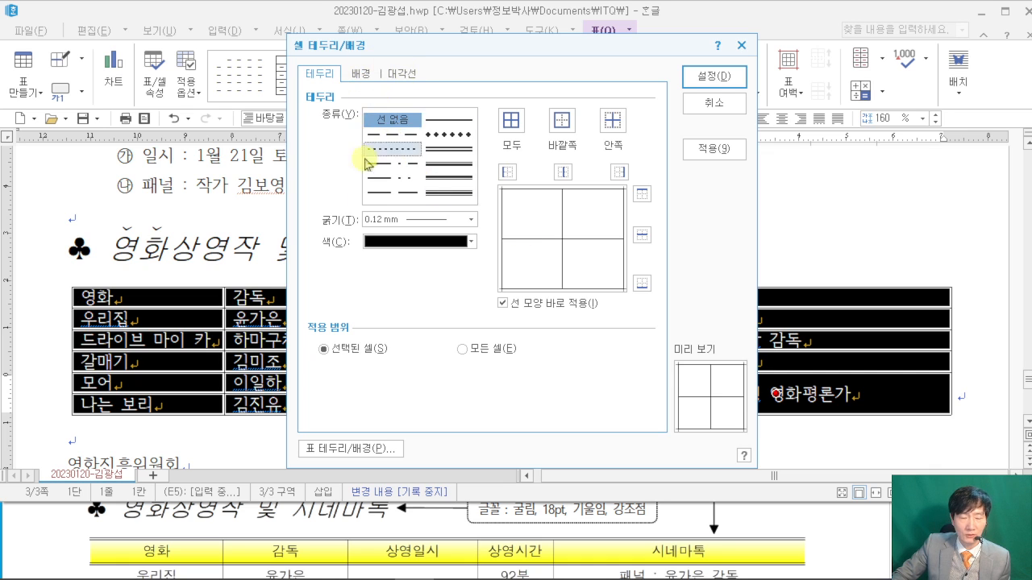
click(507, 172)
click(617, 172)
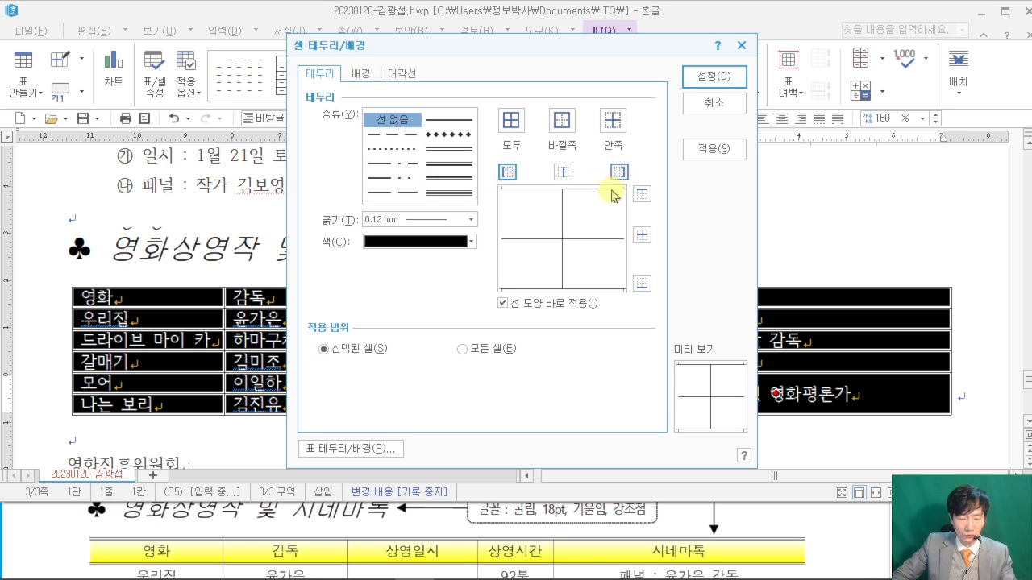
mouse_move(520, 195)
mouse_down()
mouse_move(501, 190)
mouse_move(529, 195)
mouse_up()
drag(632, 184, 633, 180)
drag(741, 94, 848, 56)
key(Escape)
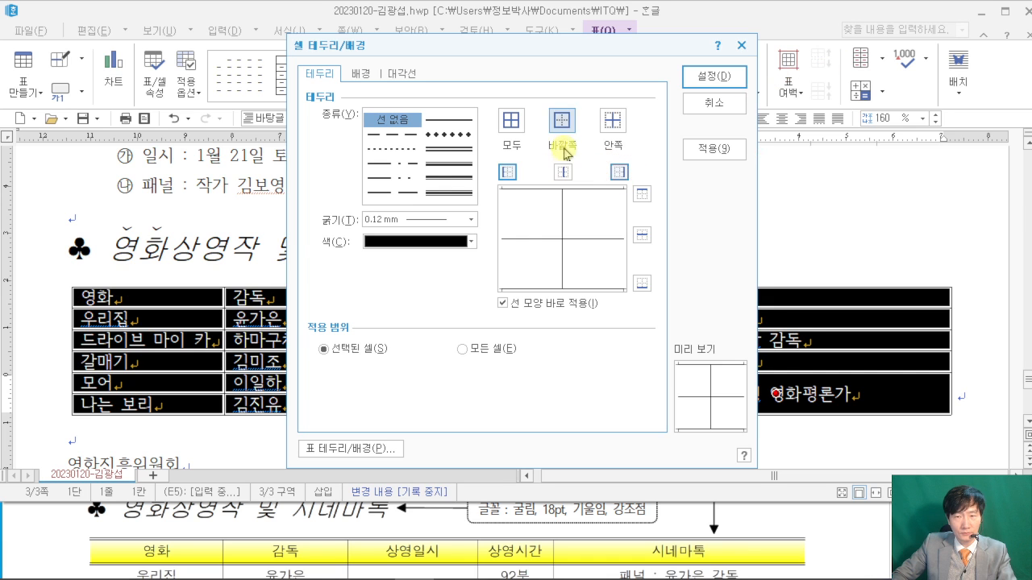
click(713, 76)
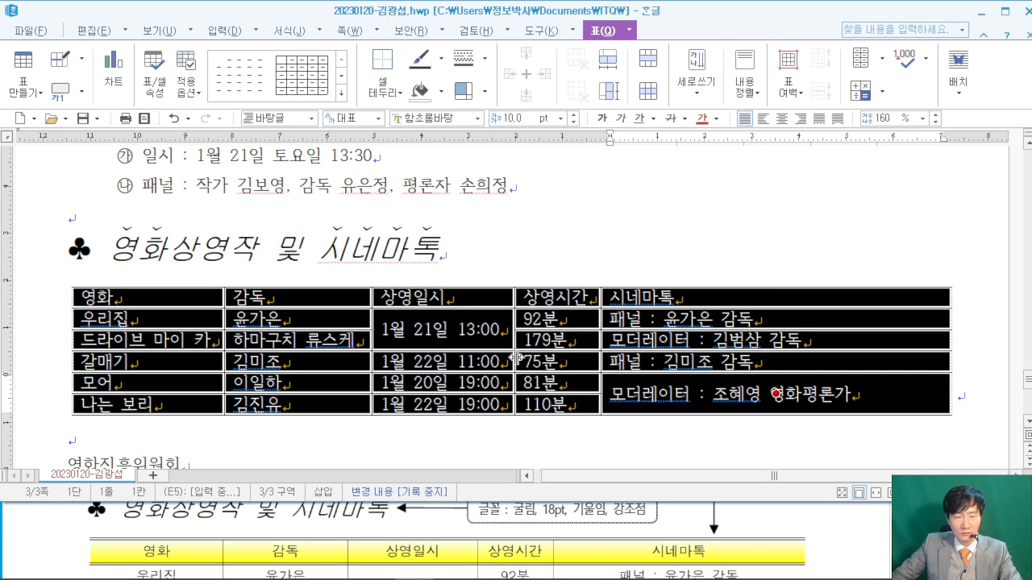
- Make the table's top and bottom edges 0.5 mm double lines
key(l)
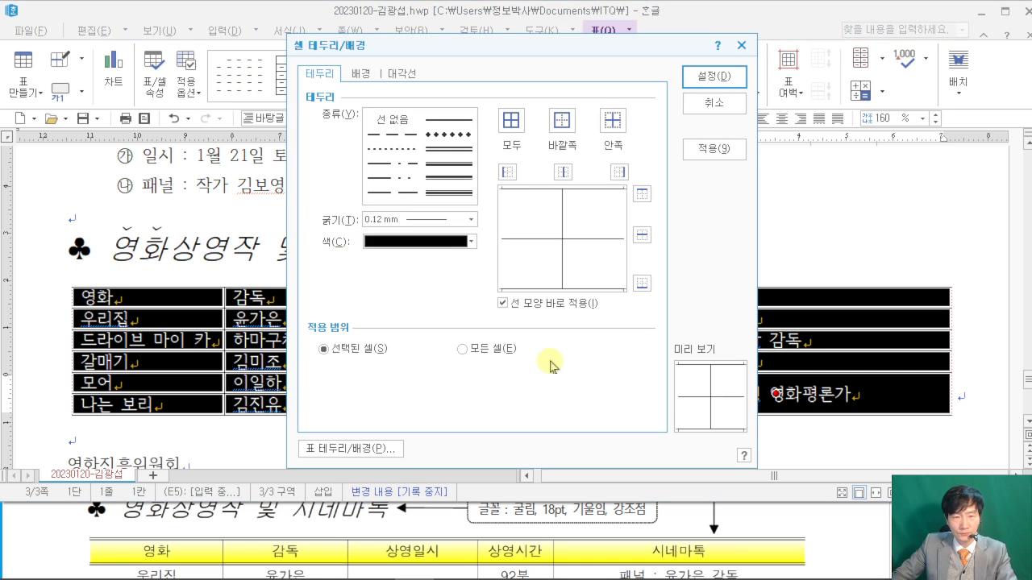
click(452, 151)
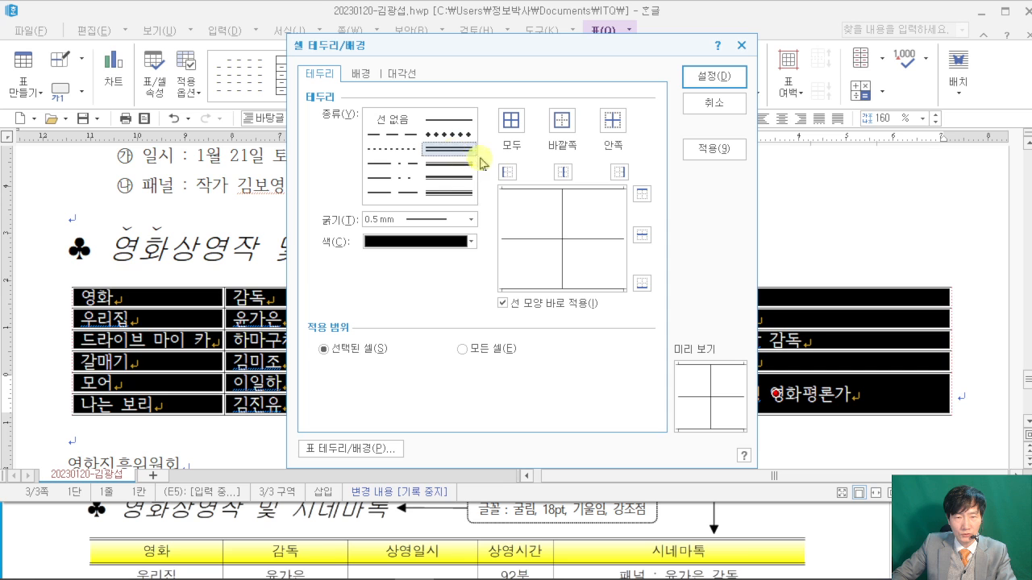
click(642, 195)
click(648, 286)
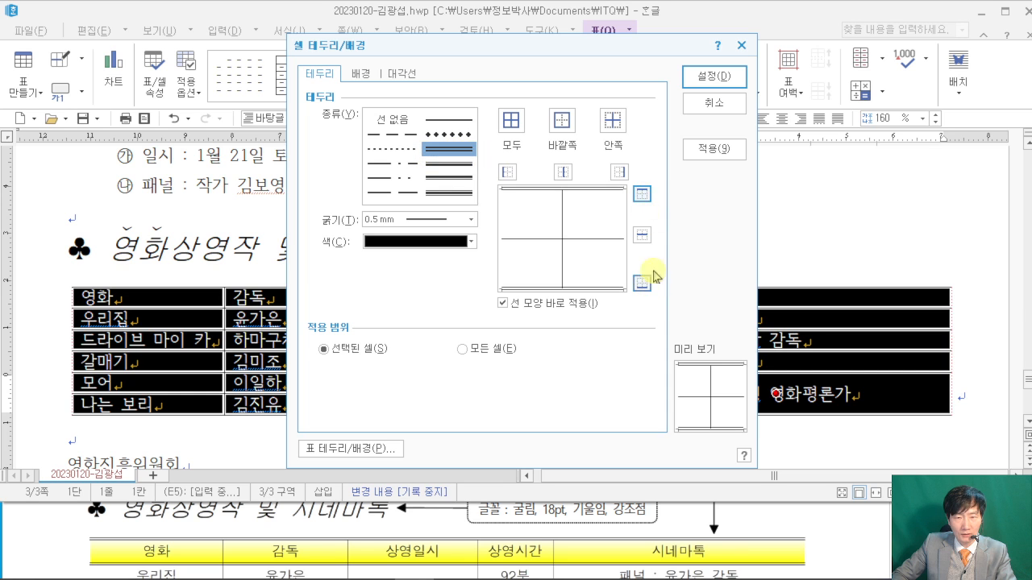
click(690, 104)
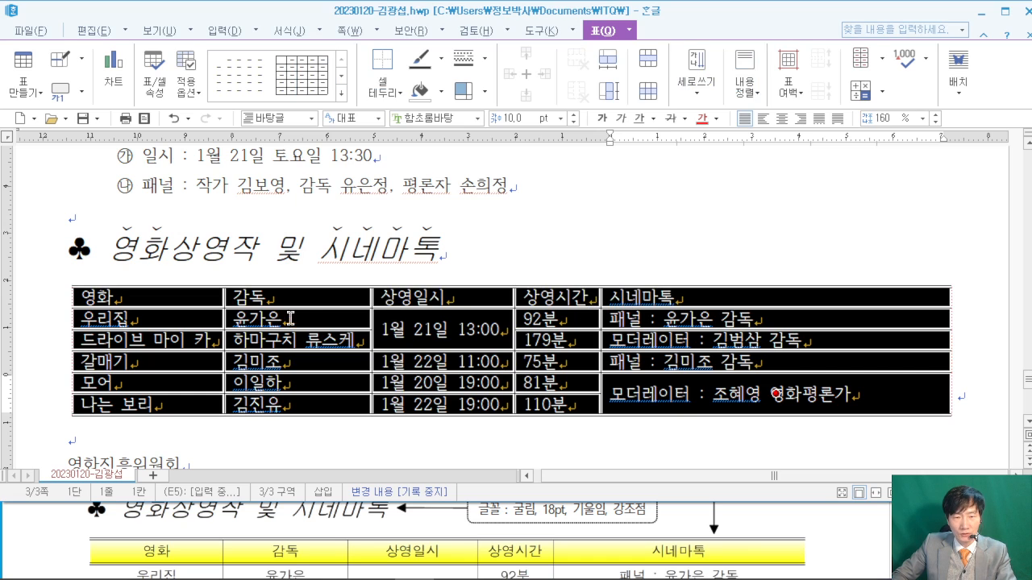
- Set the selected table text to 굴림
click(848, 532)
scroll(848, 532, up, 3)
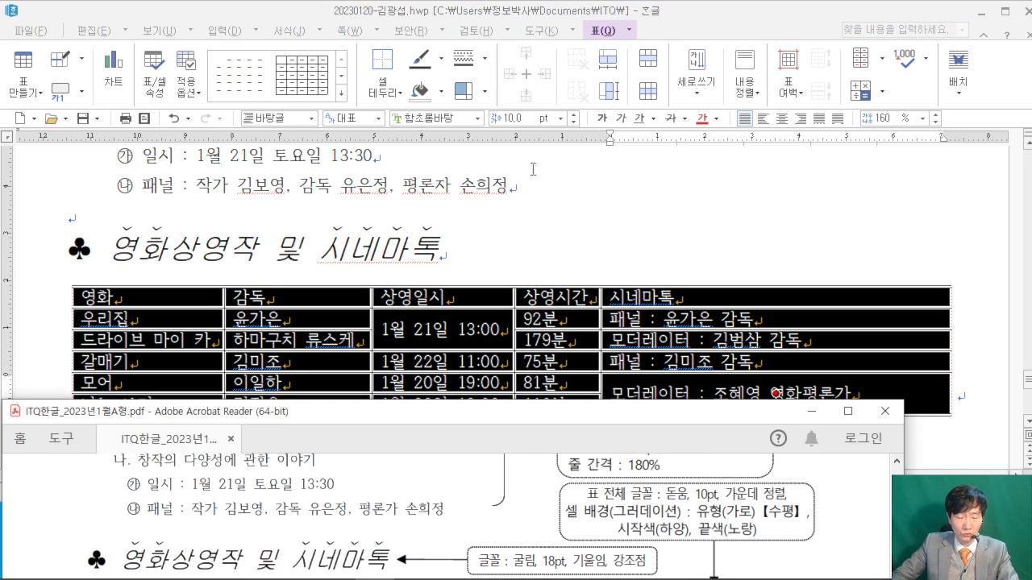
click(513, 148)
click(427, 118)
text(굴림)
key(Return)
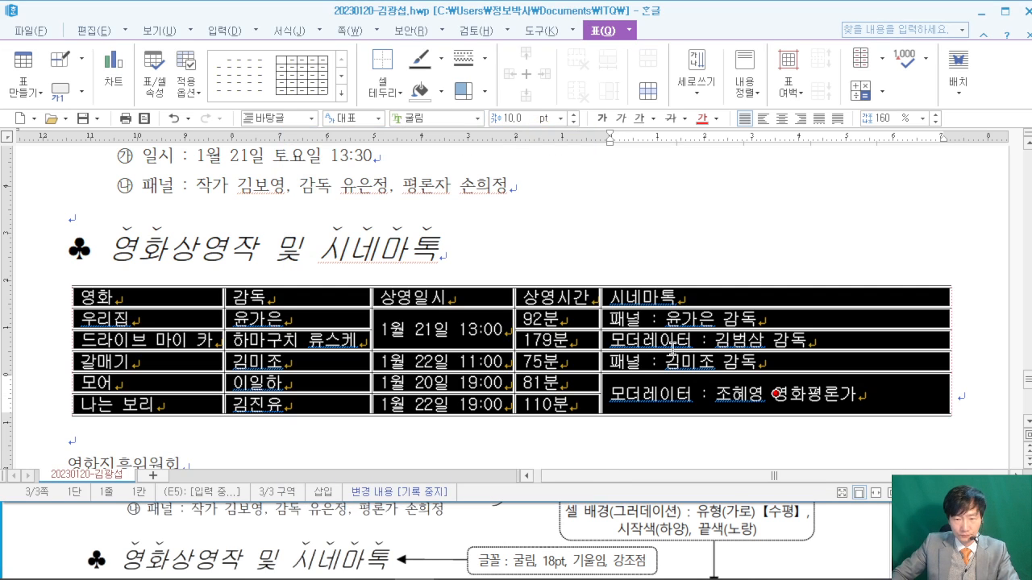
- Switch the table font to 돋움 and center-align the text in every cell
click(858, 518)
scroll(855, 523, up, 1)
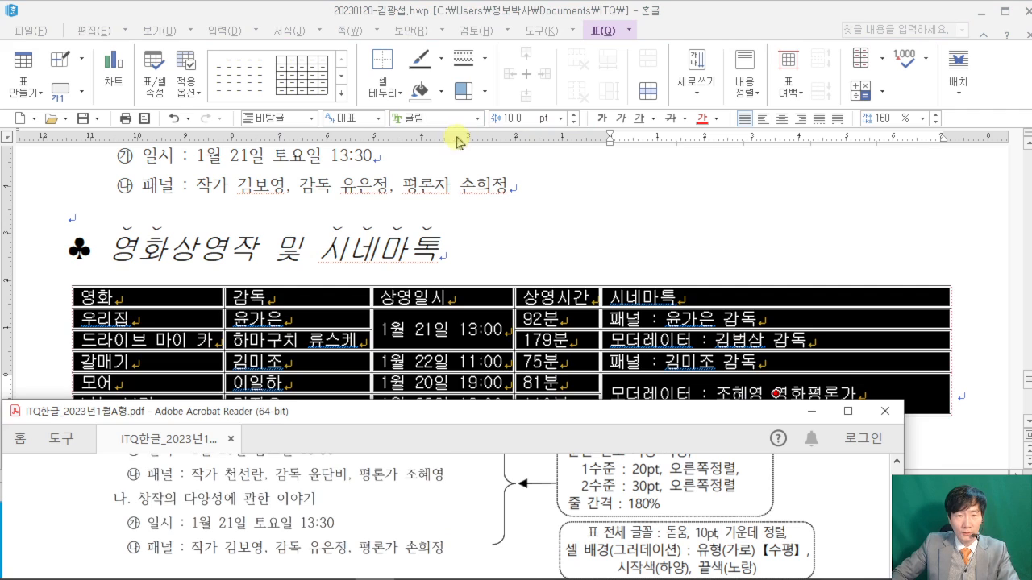
click(458, 142)
click(427, 117)
text(돋움)
key(Return)
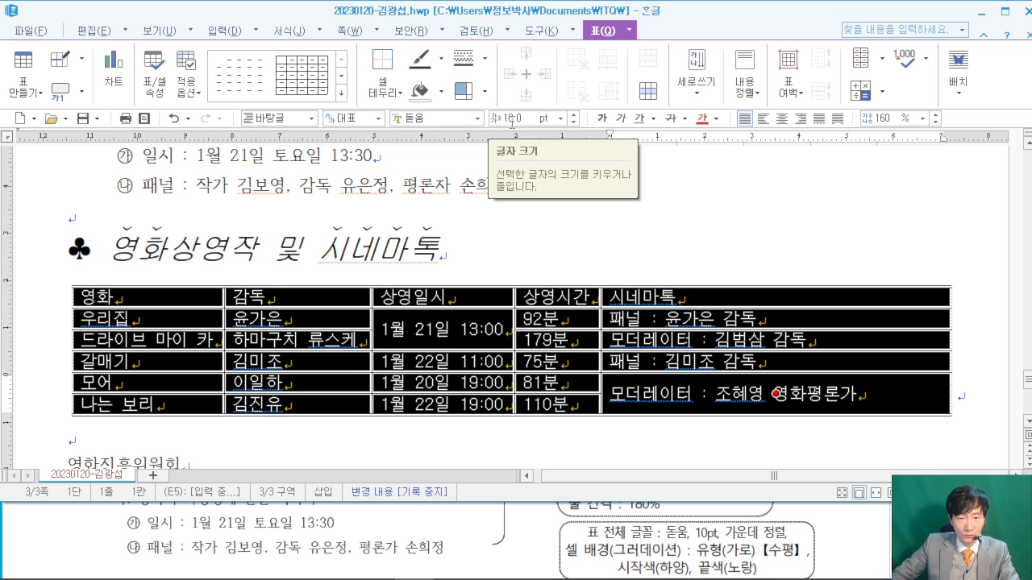
click(776, 121)
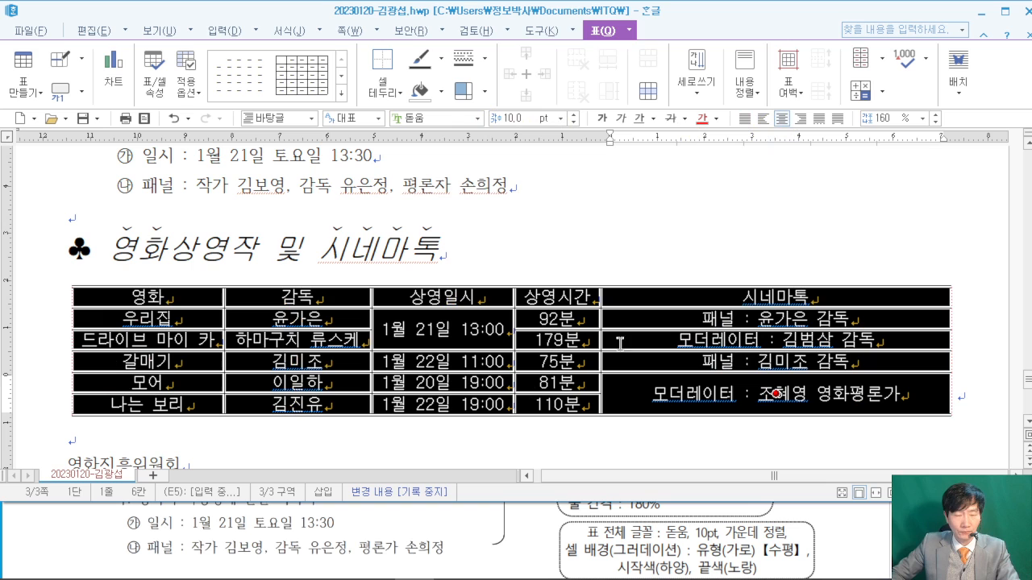
click(847, 531)
scroll(847, 524, down, 3)
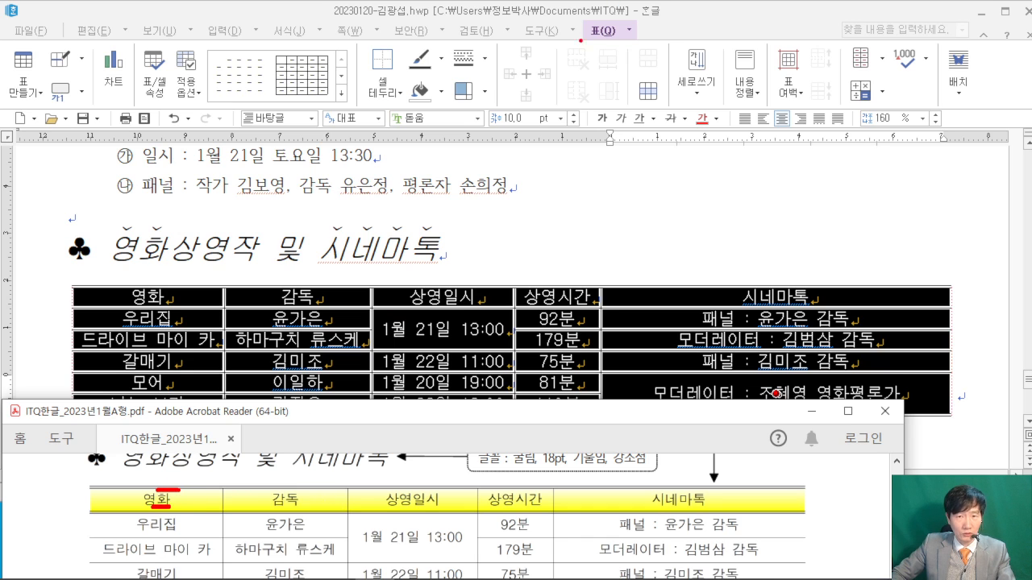
- Sketch on-screen annotation marks across the movie table
drag(284, 48, 554, 245)
mouse_move(375, 115)
mouse_down()
mouse_move(402, 196)
mouse_move(433, 213)
mouse_up()
drag(406, 168, 472, 167)
mouse_move(499, 99)
mouse_down()
mouse_move(477, 207)
mouse_move(538, 183)
mouse_up()
mouse_move(593, 91)
mouse_down()
mouse_move(582, 173)
mouse_move(636, 141)
mouse_up()
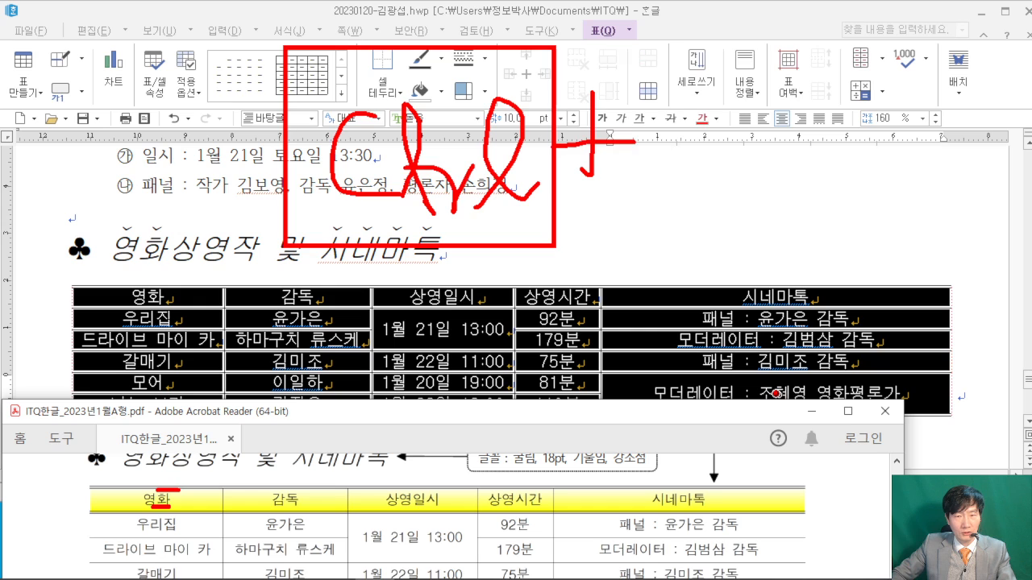
drag(639, 55, 811, 244)
drag(714, 100, 713, 218)
drag(703, 201, 724, 200)
drag(891, 164, 840, 205)
drag(840, 165, 890, 206)
drag(853, 135, 877, 224)
drag(827, 184, 908, 184)
mouse_move(927, 147)
mouse_down()
mouse_move(964, 174)
mouse_move(934, 198)
mouse_up()
drag(979, 147, 978, 180)
mouse_move(961, 188)
mouse_down()
mouse_move(967, 197)
mouse_move(987, 181)
mouse_up()
drag(1005, 143, 1031, 160)
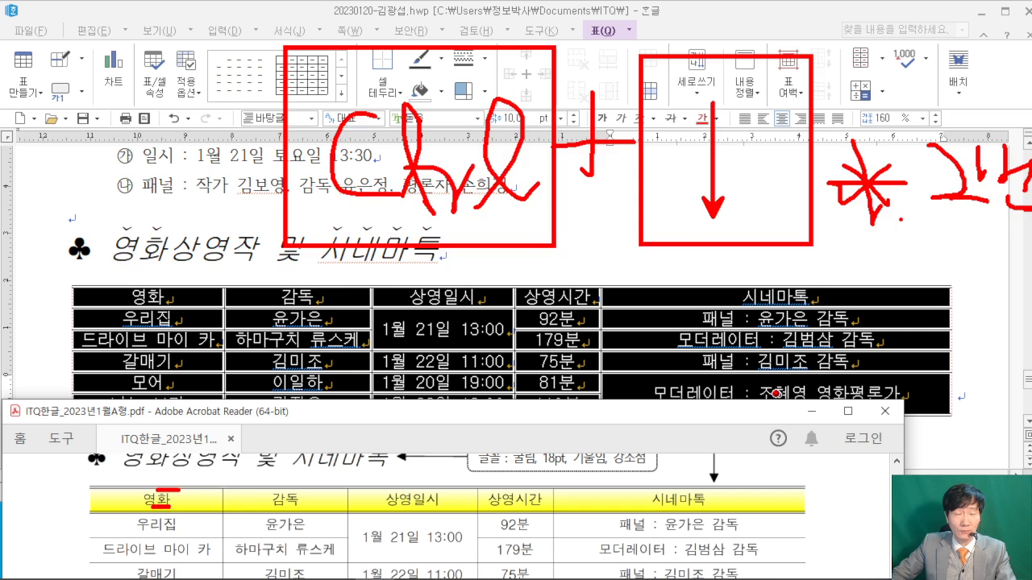
- Clear the marks, maximize the Hangul window, and enlarge the table's row heights with Ctrl+Down
key(Escape)
double_click(735, 13)
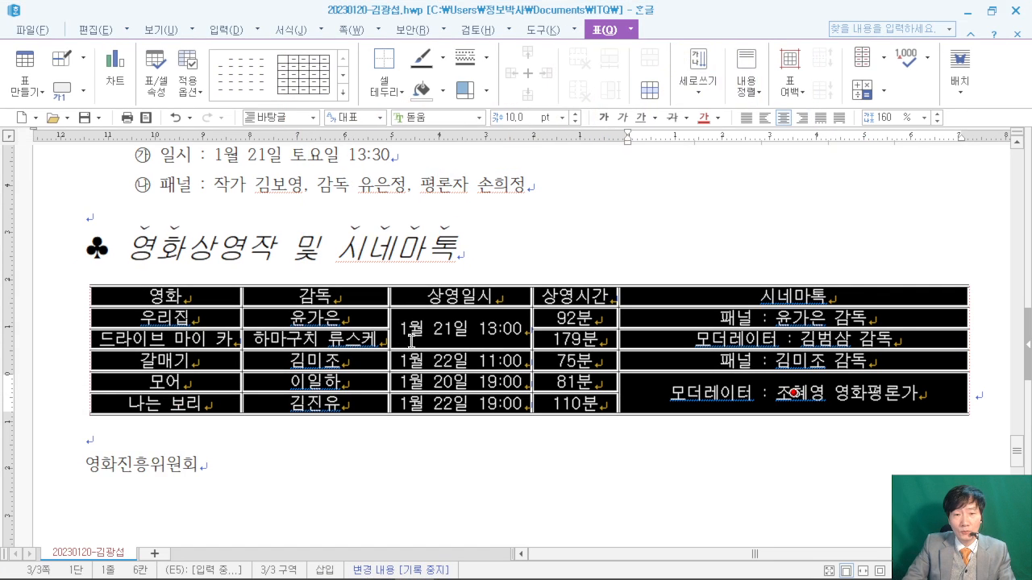
key(ctrl+Down)
key(ctrl+Down)
key(ctrl+Down)
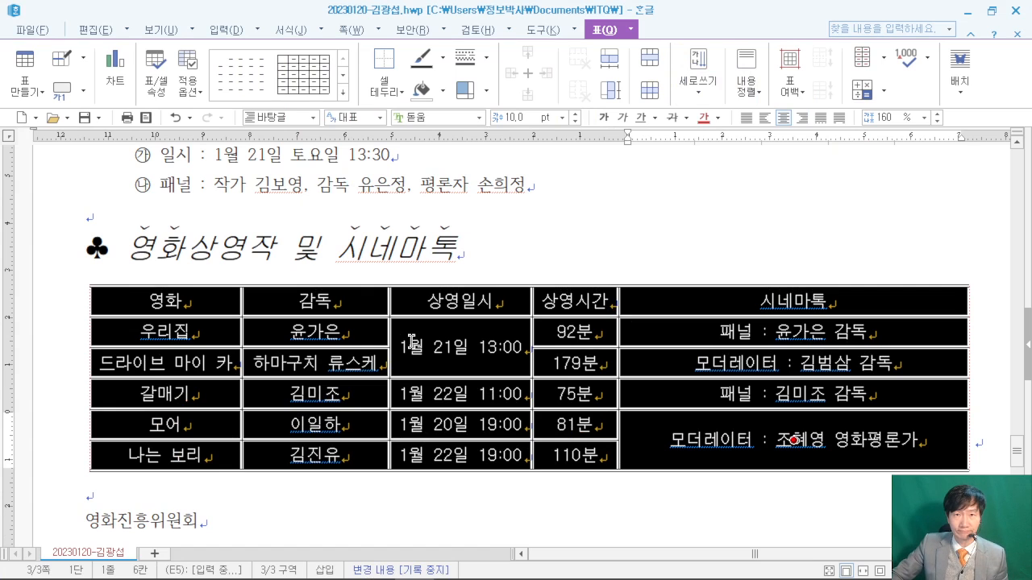
- Select the header row cells 영화 through 시네마톡 and bring up the reference PDF
click(611, 233)
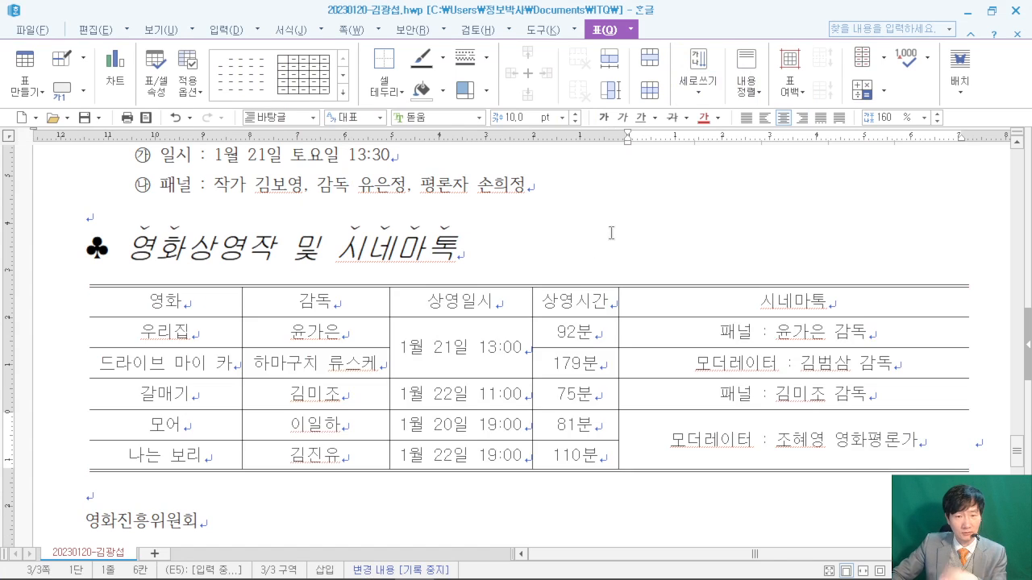
drag(104, 300, 874, 305)
mouse_move(422, 577)
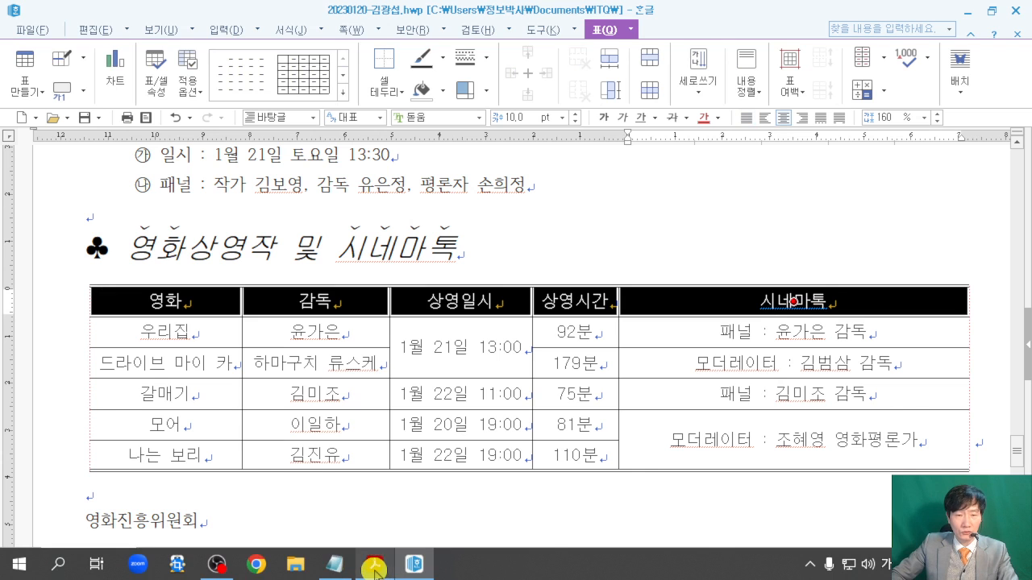
click(386, 569)
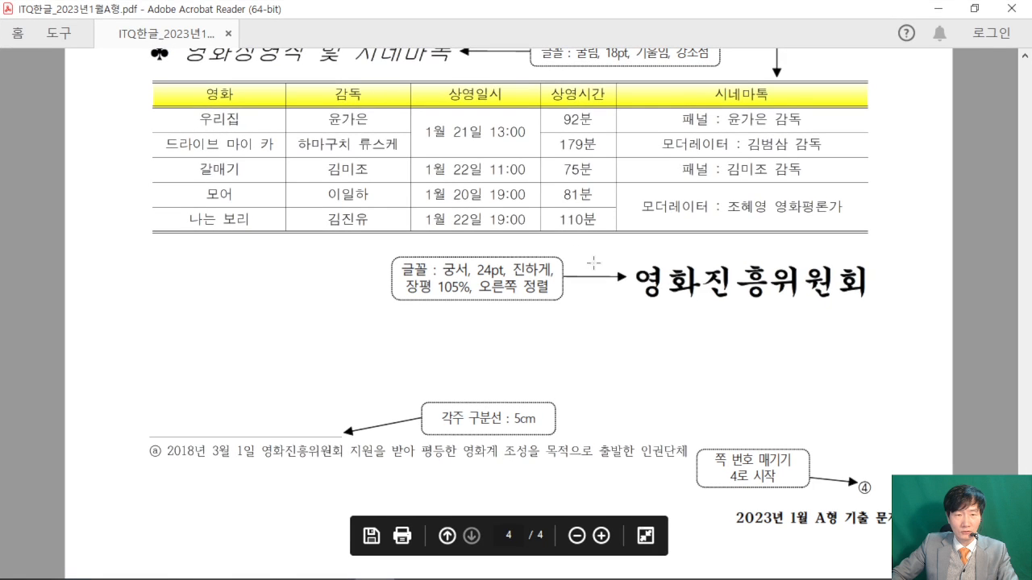
- Restore the PDF window and scroll it to the yellow-header sample table for comparison
scroll(379, 173, up, 1)
mouse_move(135, 137)
mouse_down()
mouse_move(167, 147)
mouse_move(890, 163)
mouse_up()
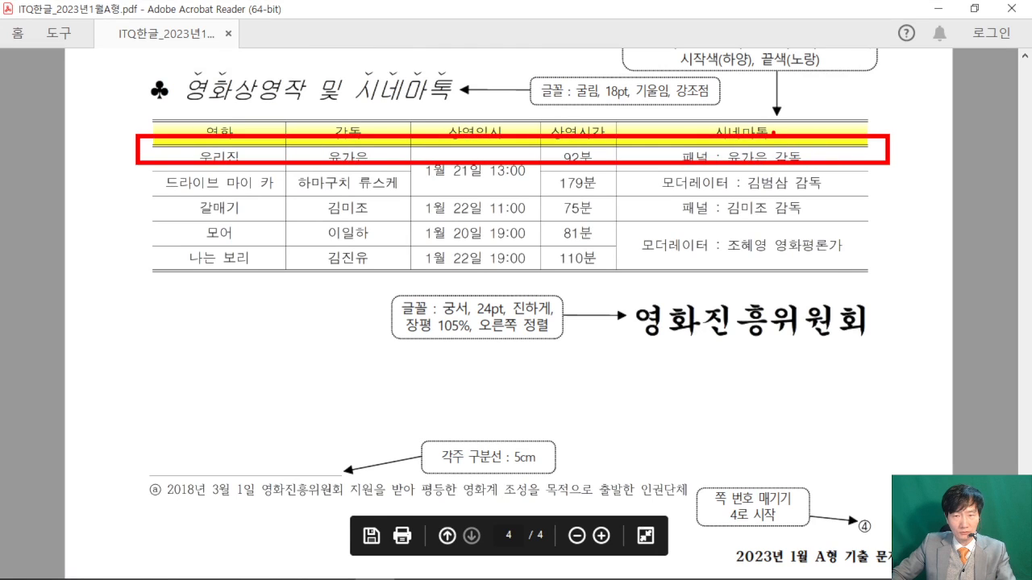
key(Escape)
scroll(266, 175, up, 1)
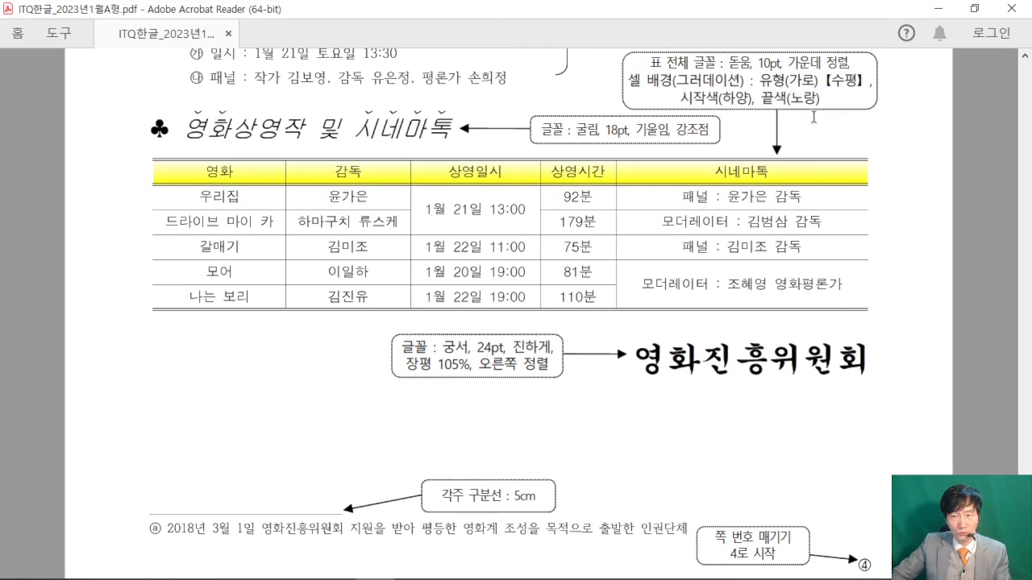
click(974, 8)
scroll(525, 459, down, 2)
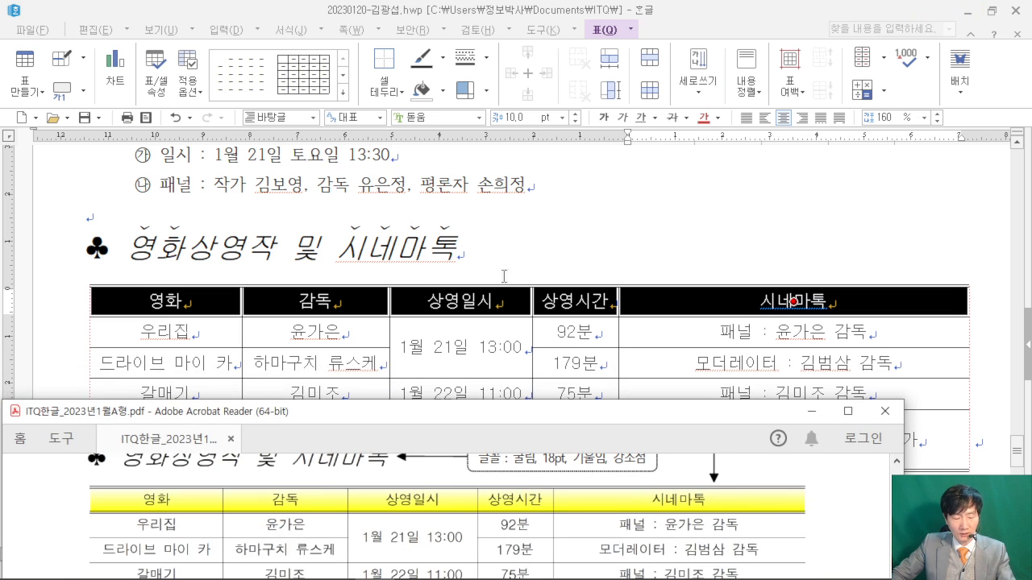
drag(437, 44, 621, 252)
drag(468, 84, 591, 186)
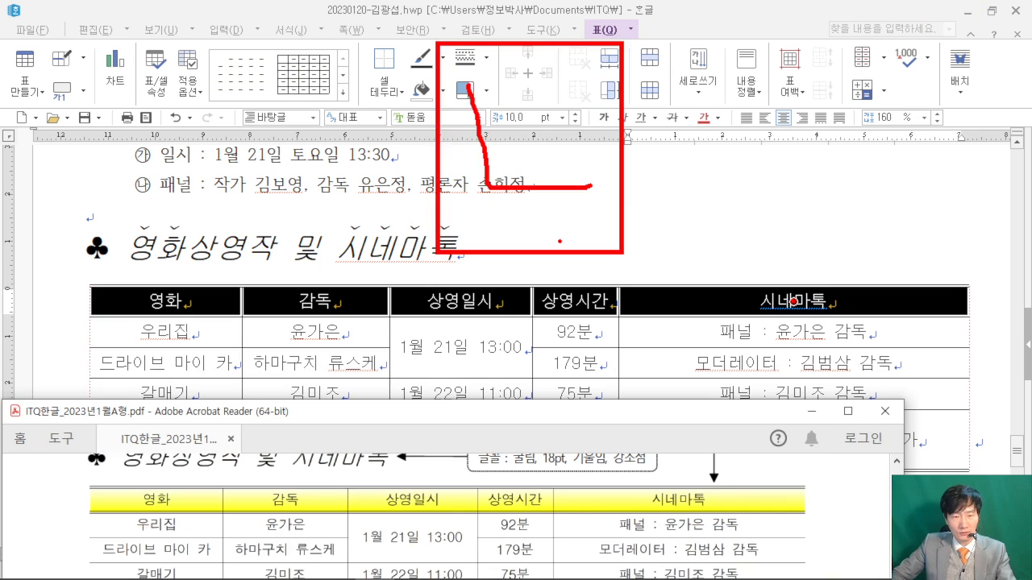
key(Escape)
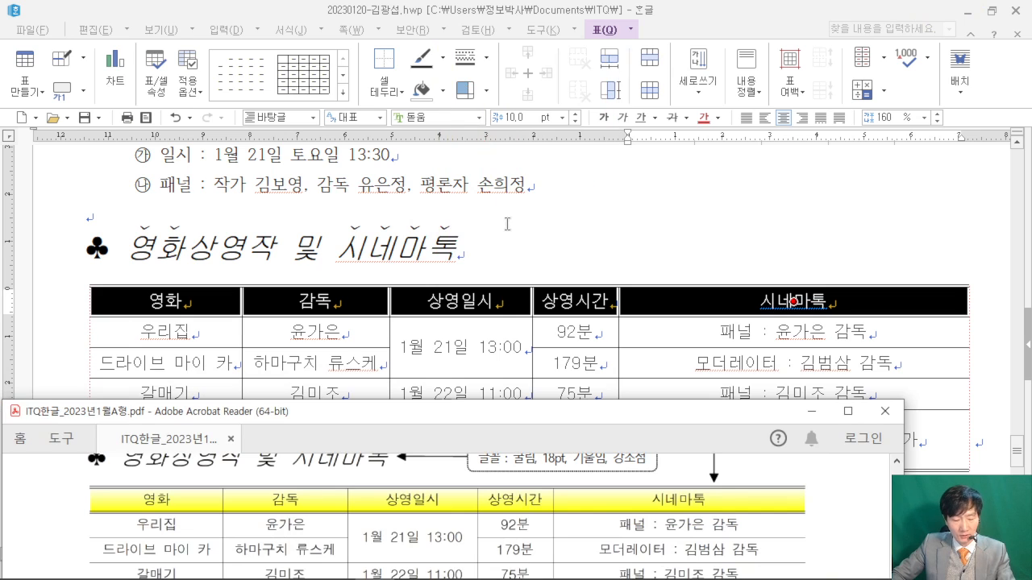
- Give the header row a 0.5 mm double-line bottom border
click(647, 7)
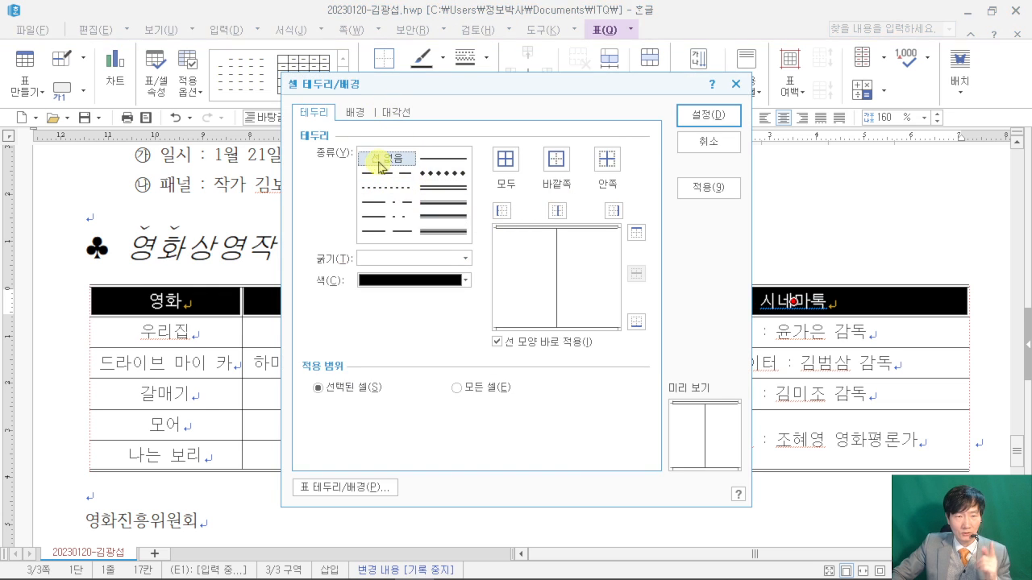
click(441, 193)
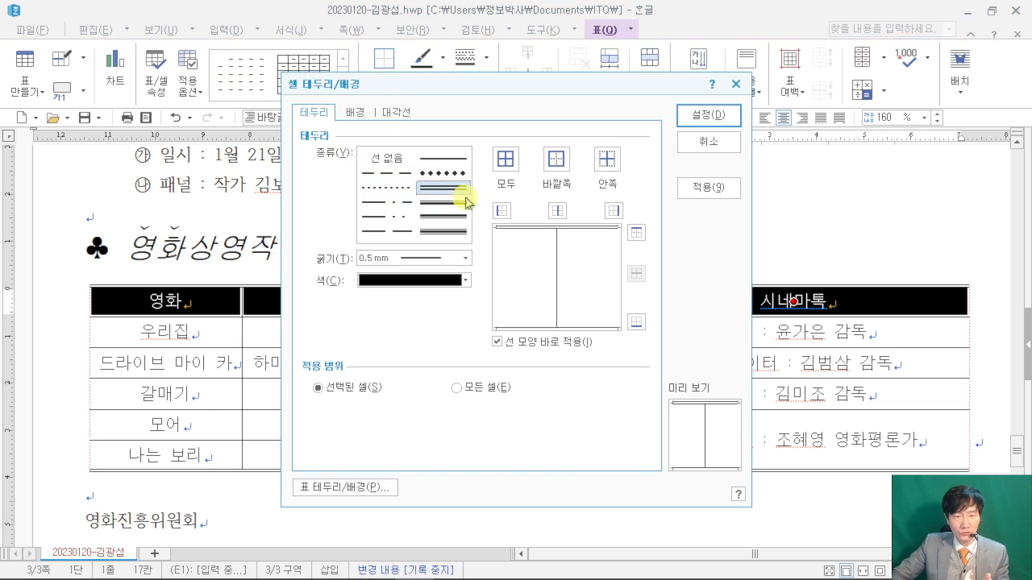
click(636, 324)
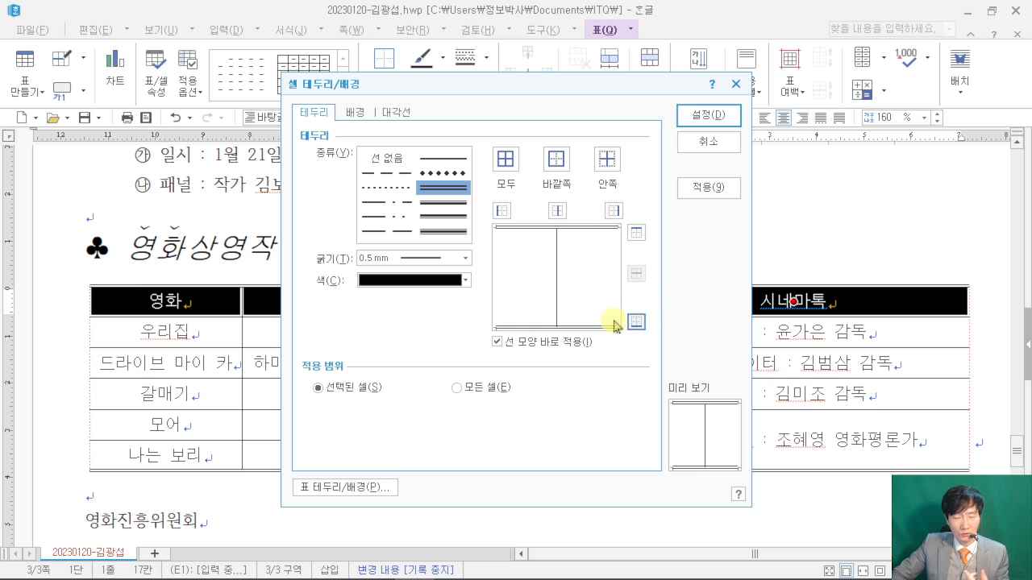
- Choose a gradient background for the header row with yellow as its end colour
click(356, 112)
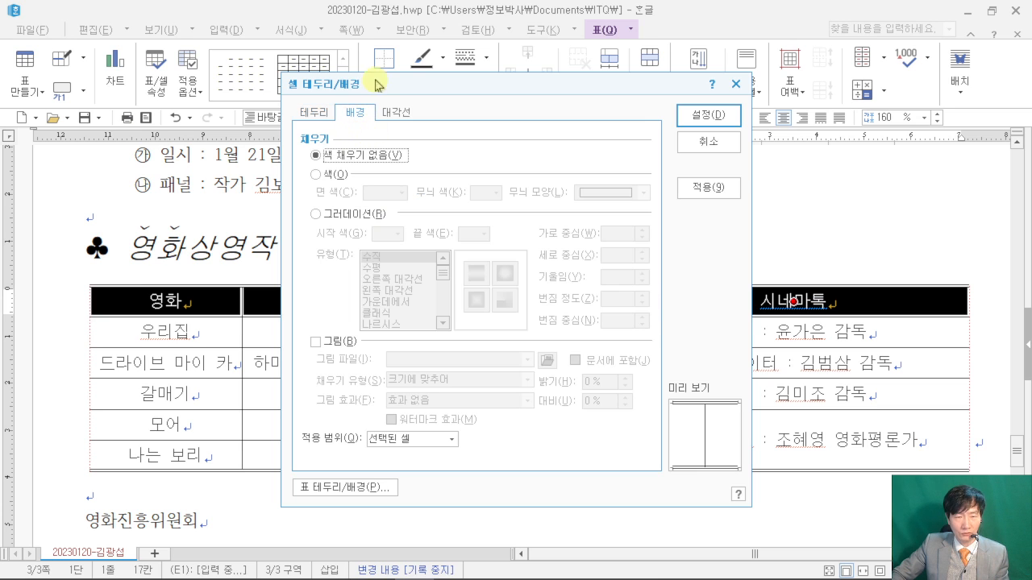
click(315, 214)
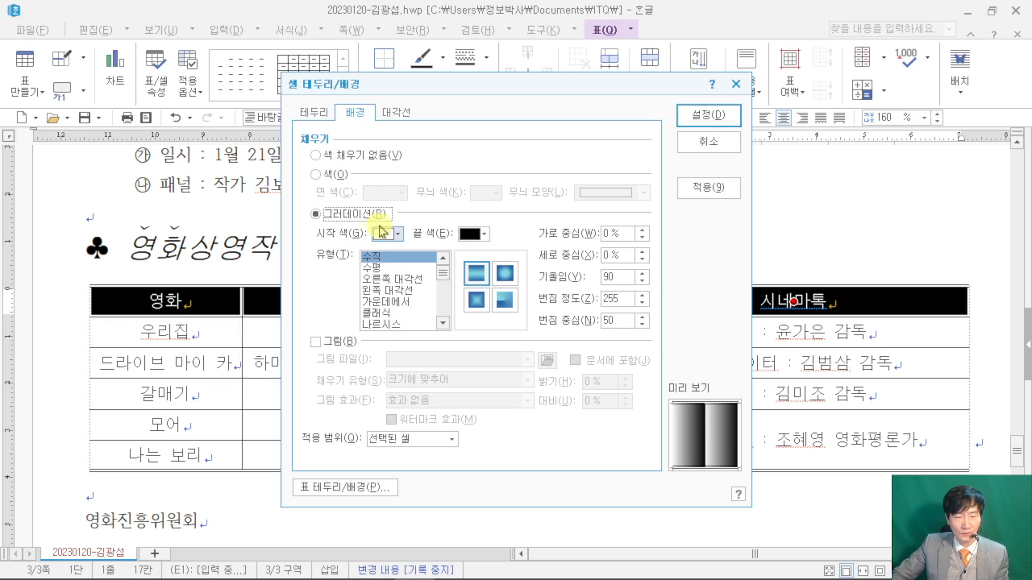
click(484, 235)
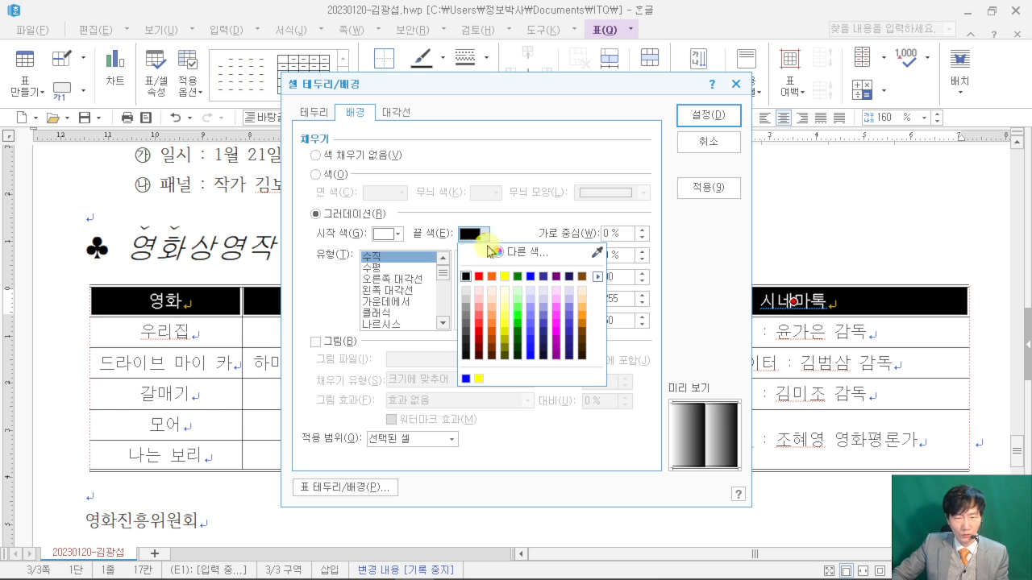
click(505, 277)
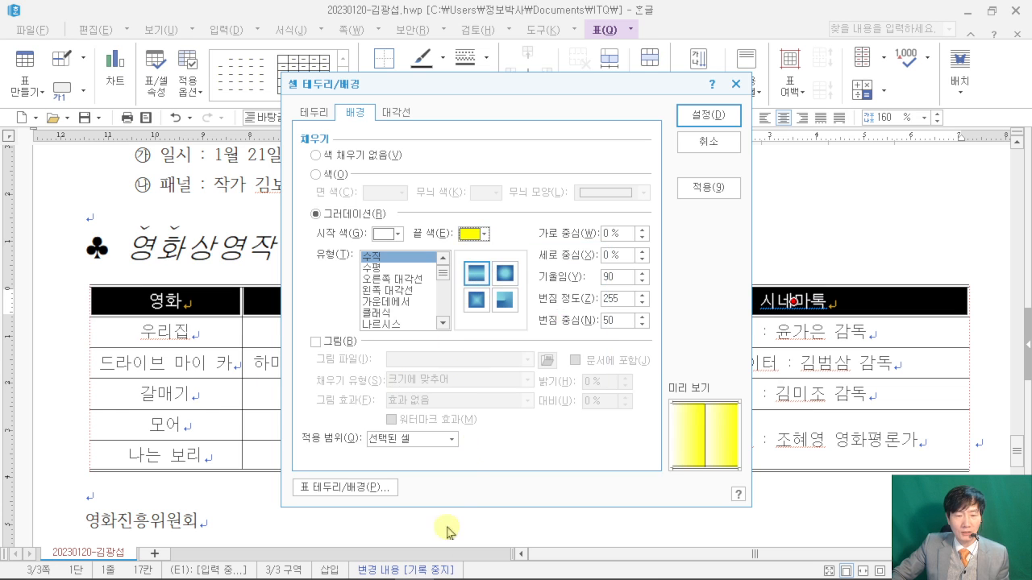
- Annotate the reference PDF's 수평/가로 gradient requirement and point it at the horizontal type
mouse_move(428, 568)
click(380, 568)
scroll(714, 495, up, 3)
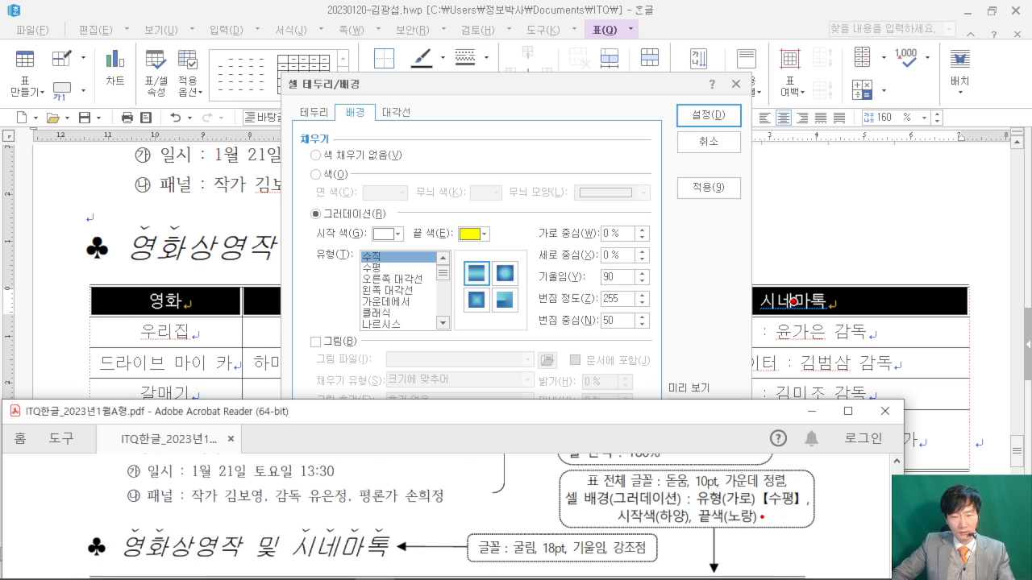
drag(781, 485, 817, 269)
drag(830, 147, 801, 190)
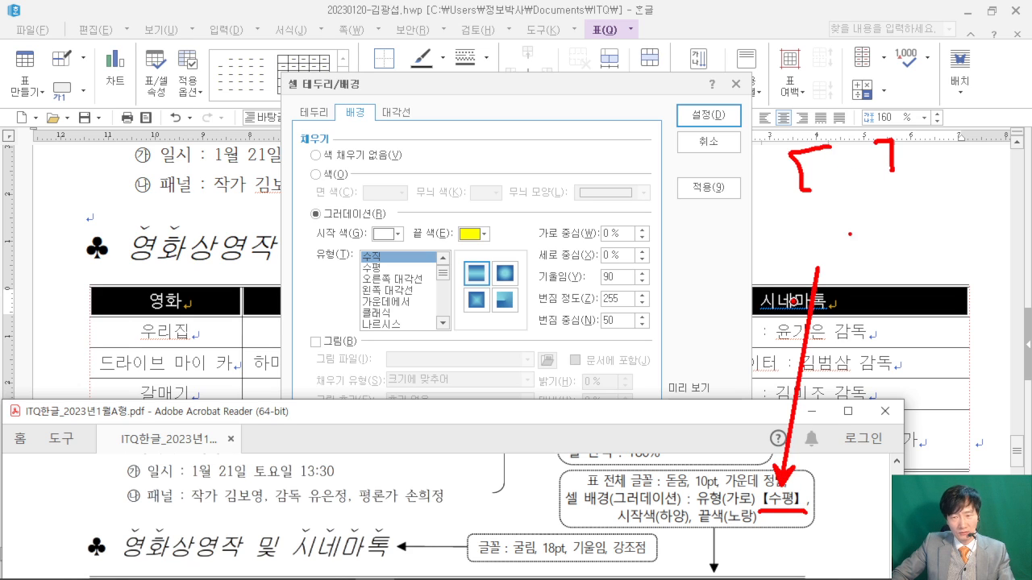
drag(838, 246, 853, 229)
drag(911, 198, 909, 242)
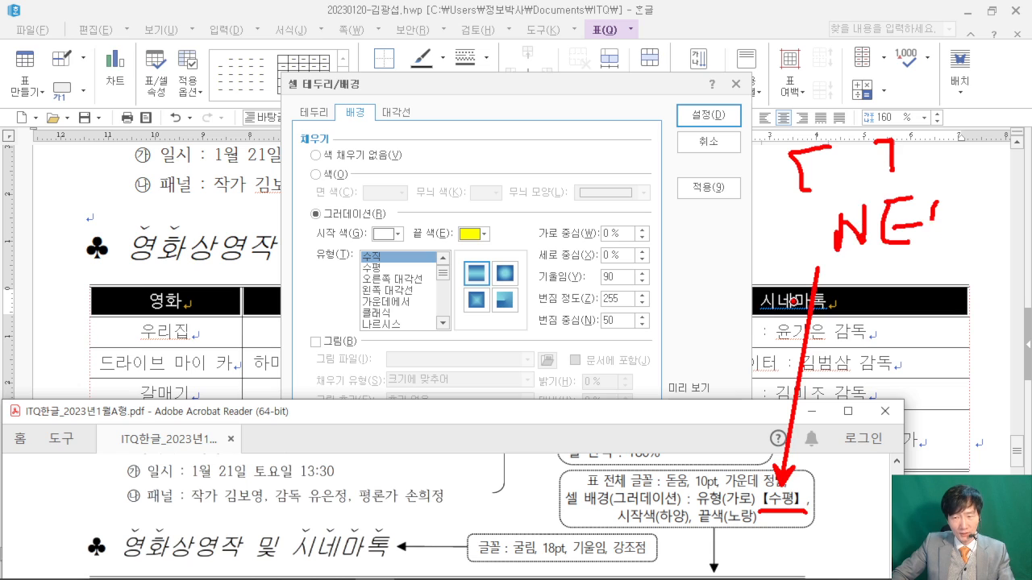
drag(935, 203, 937, 197)
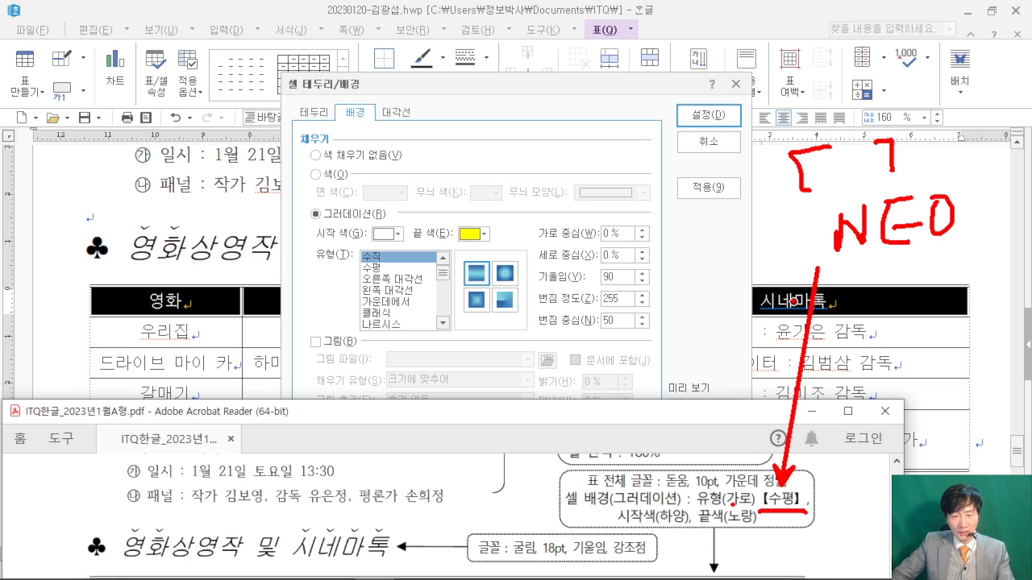
drag(742, 476, 741, 390)
mouse_move(712, 297)
mouse_down()
mouse_move(758, 314)
mouse_move(773, 293)
mouse_move(846, 305)
mouse_up()
drag(667, 330, 851, 321)
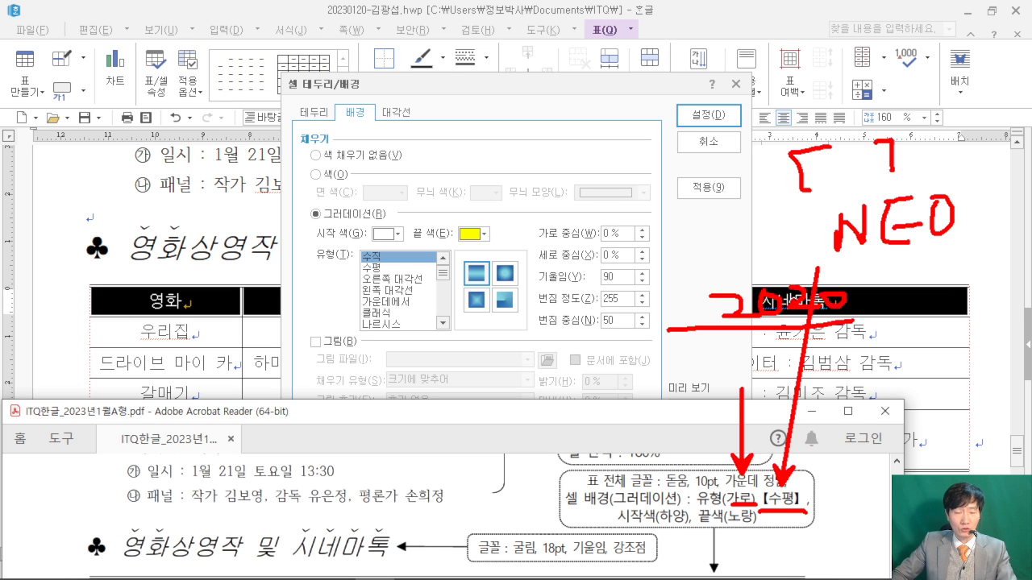
drag(357, 258, 395, 278)
drag(479, 212, 395, 261)
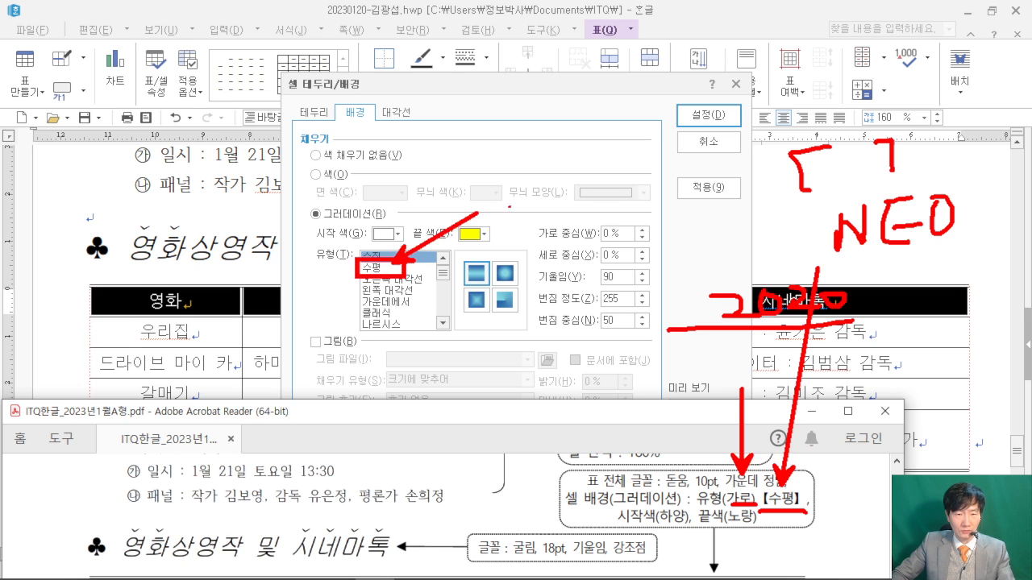
- Set the gradient type to 수평 (horizontal) and apply the fill to the header row
key(Escape)
click(379, 266)
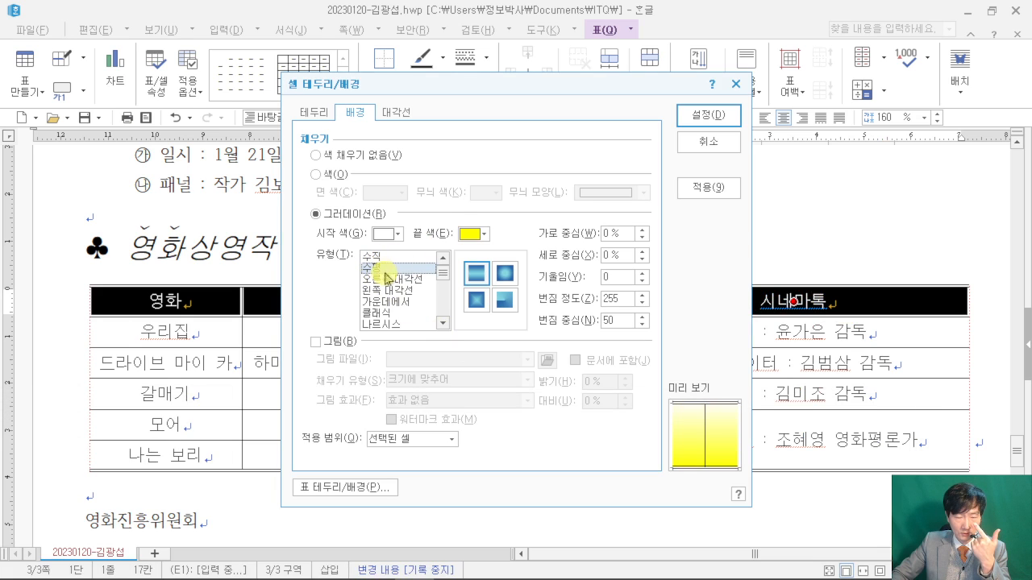
click(695, 116)
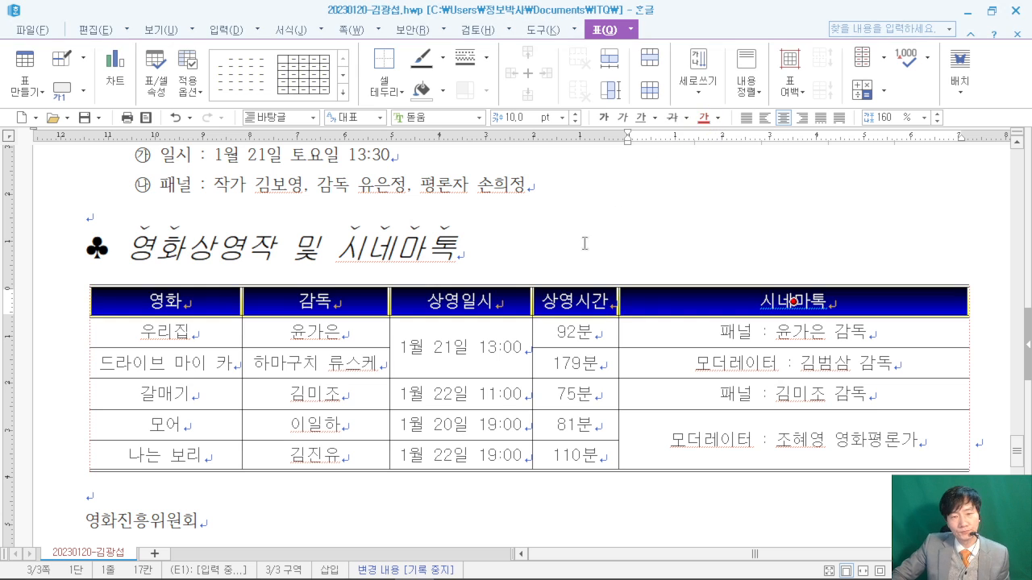
- Check the header fill and place the reference PDF alongside the restored Hangul window
click(584, 244)
click(993, 13)
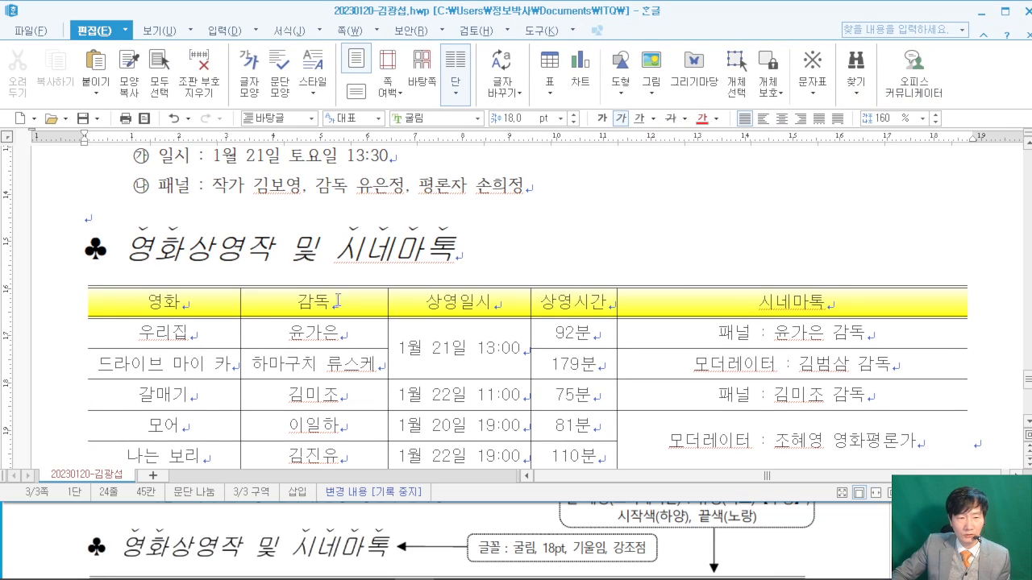
click(846, 550)
scroll(843, 548, down, 2)
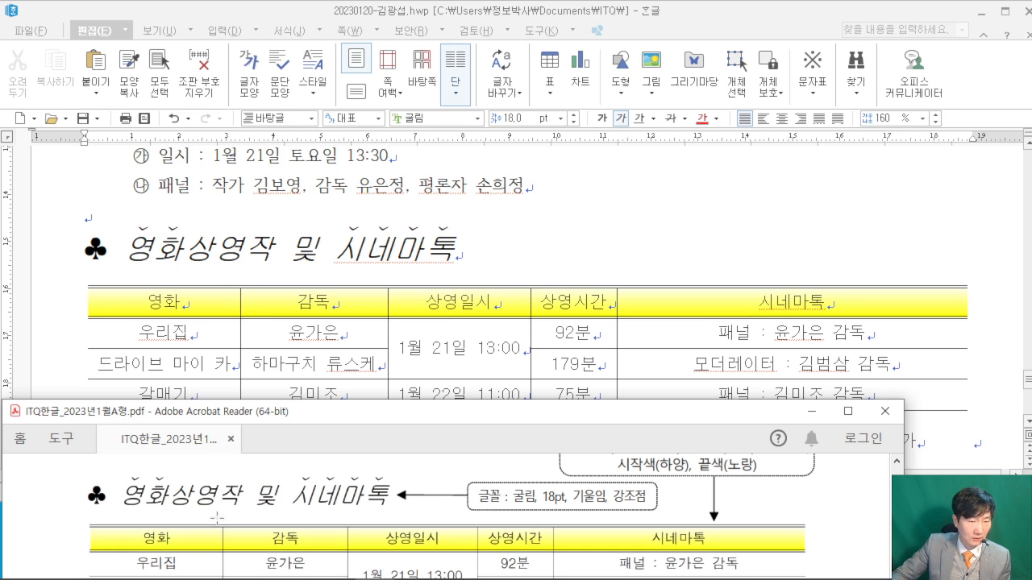
- Widen the 감독, 상영일시 and 상영시간 columns so names, dates and headings fit one line
drag(241, 301, 253, 303)
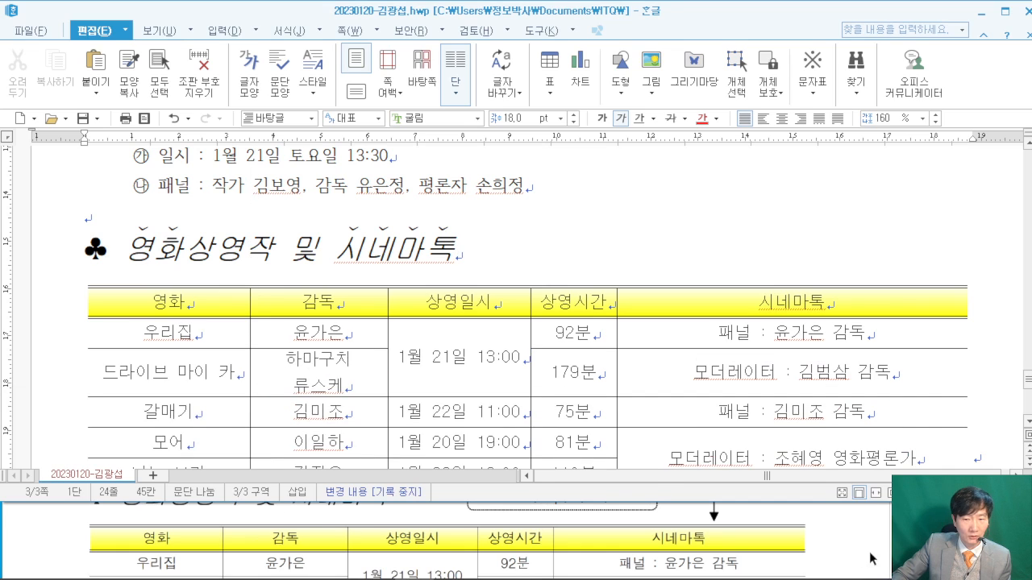
click(839, 549)
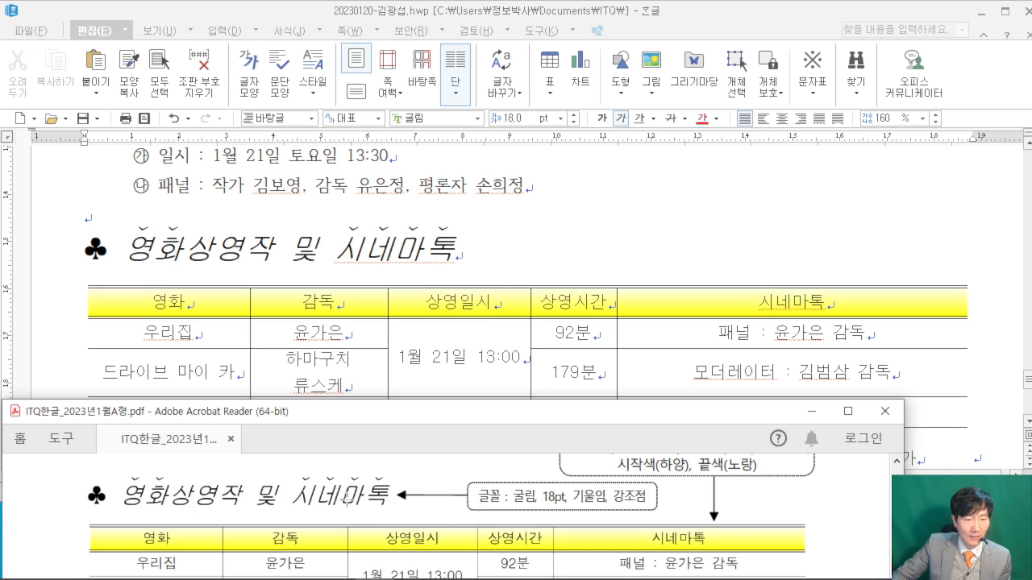
click(387, 330)
drag(387, 330, 407, 330)
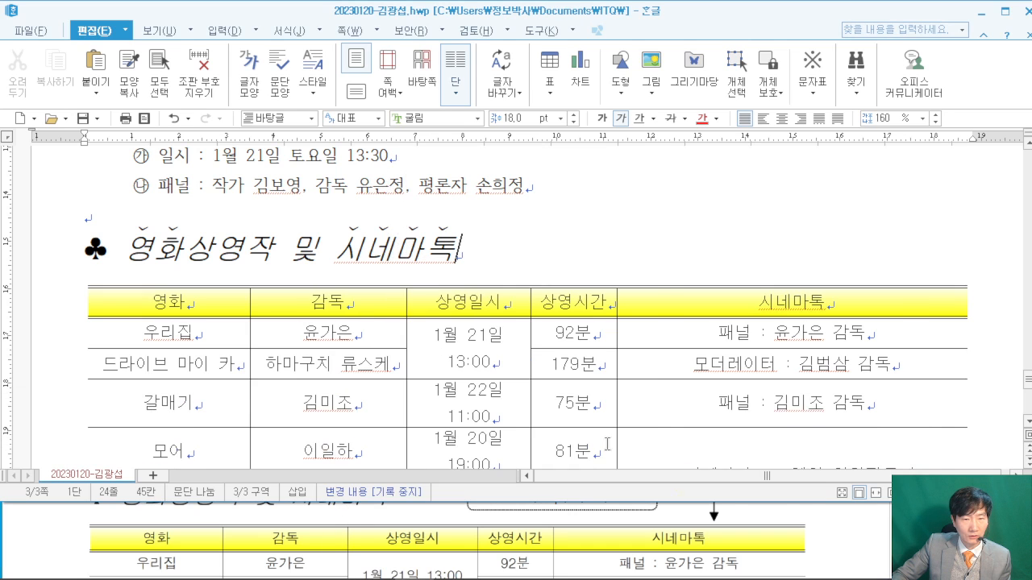
click(835, 524)
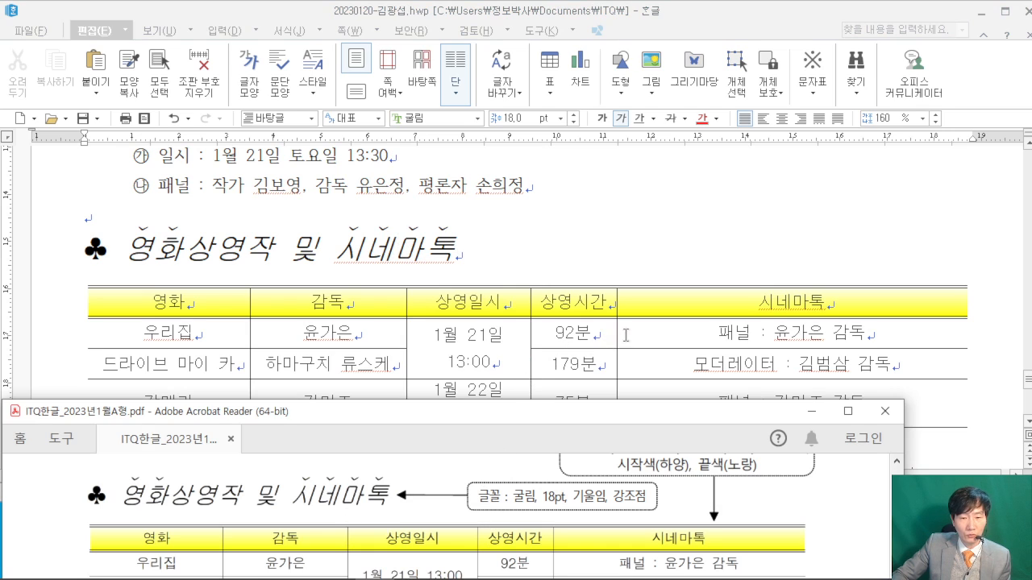
click(618, 307)
drag(617, 307, 636, 307)
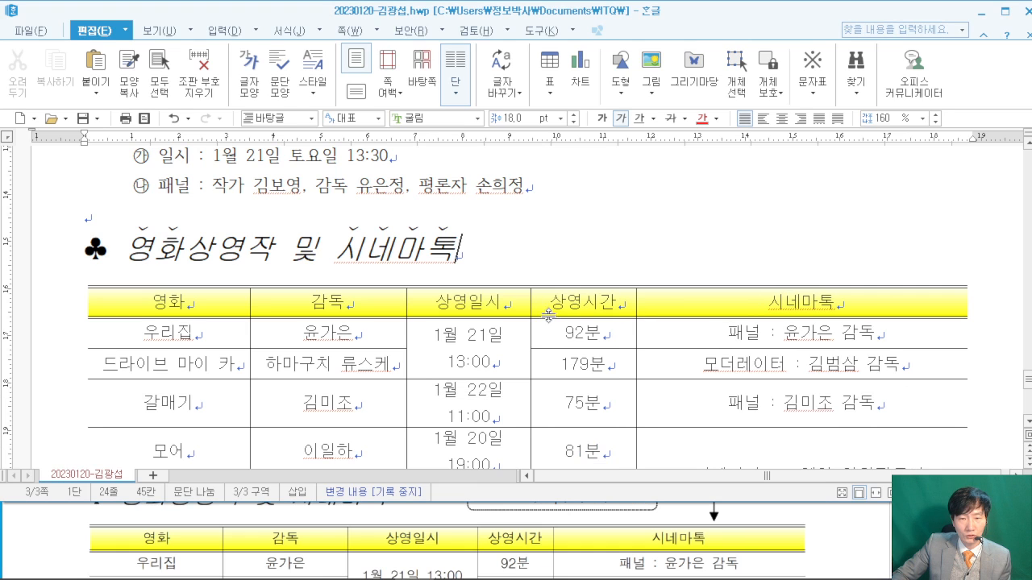
drag(532, 310, 559, 301)
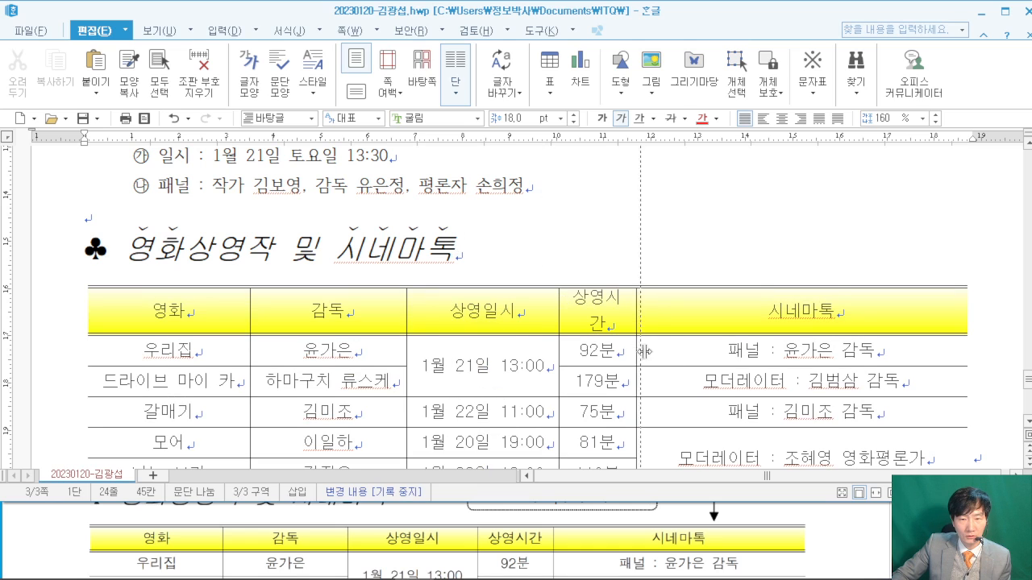
drag(636, 352, 661, 353)
- Compare the resized table against the reference PDF
scroll(694, 367, down, 2)
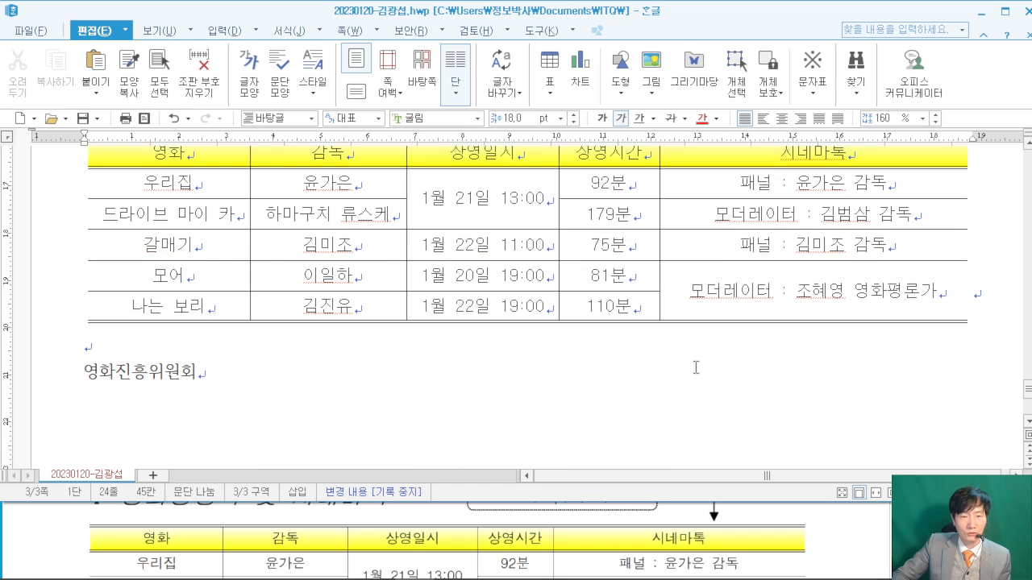
scroll(694, 368, up, 1)
click(857, 515)
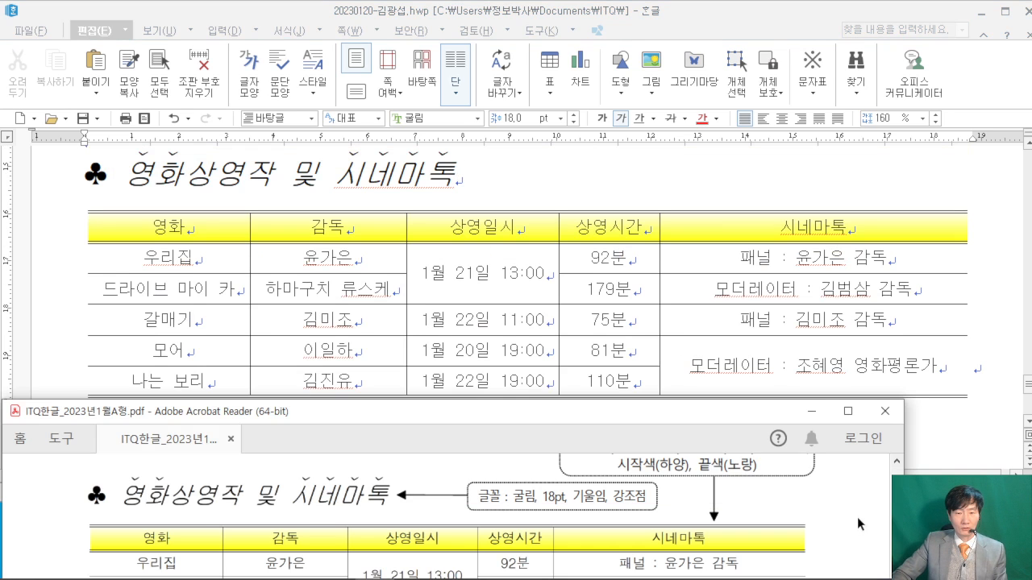
scroll(857, 521, down, 4)
scroll(860, 523, down, 1)
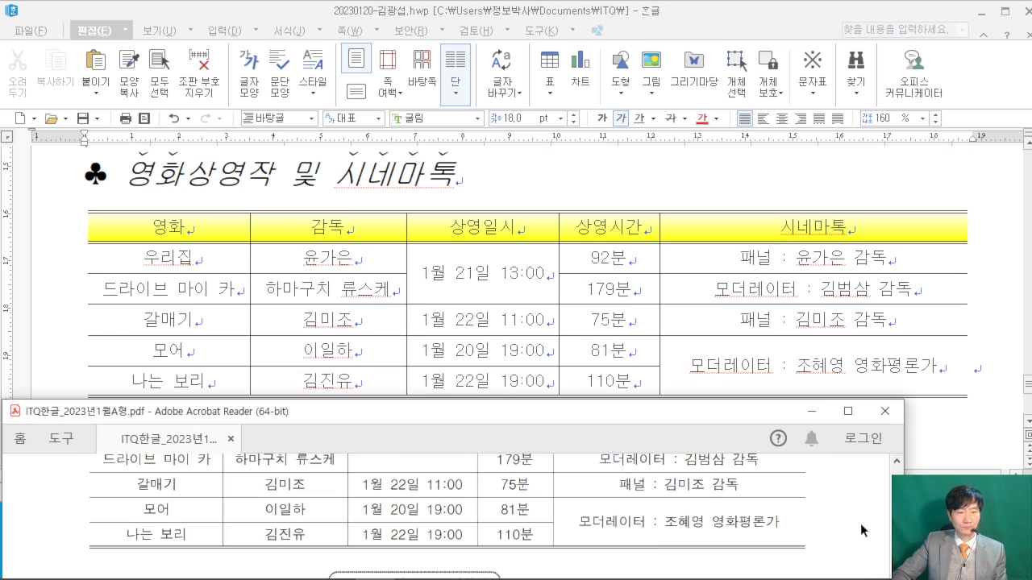
- Select the 영화진흥위원회 line and check its formatting spec in the reference PDF
click(525, 188)
scroll(556, 241, down, 3)
click(287, 349)
key(shift+Home)
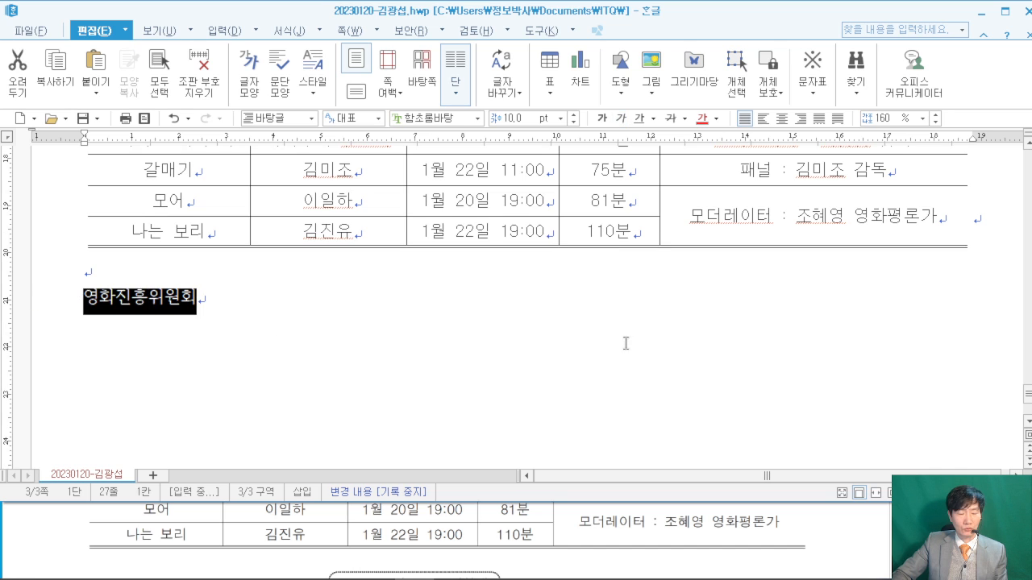
click(845, 538)
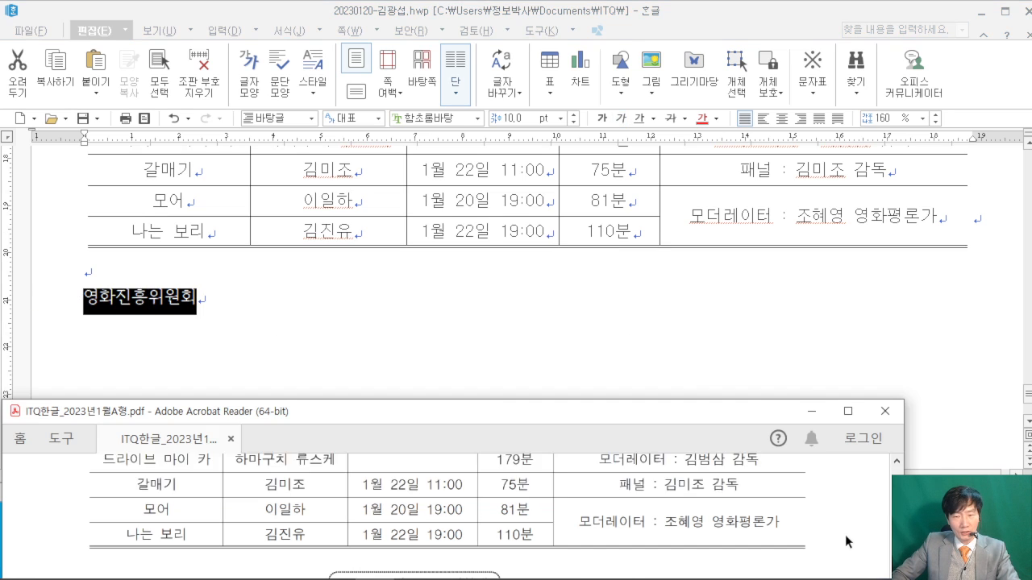
scroll(848, 538, down, 3)
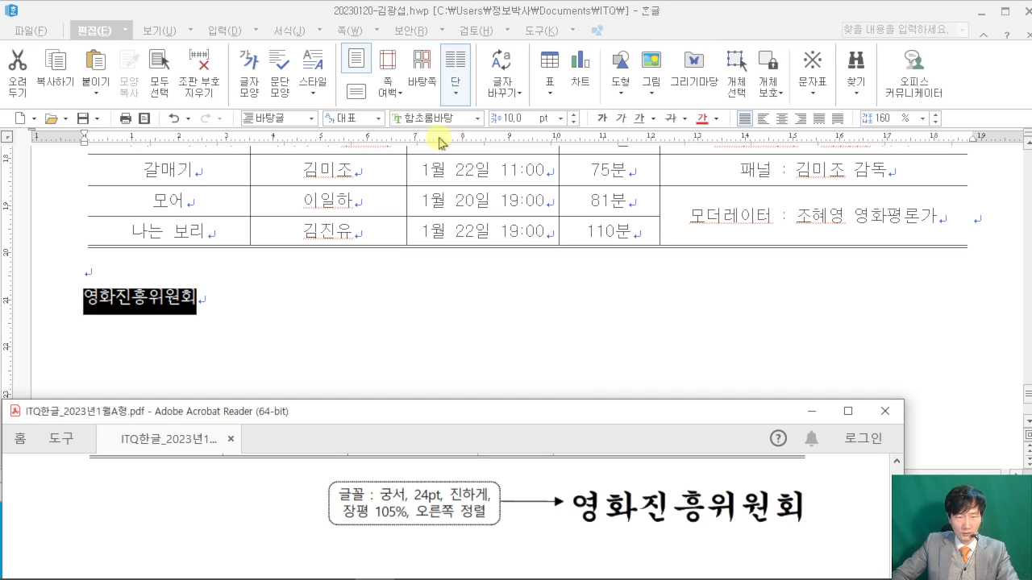
scroll(423, 490, up, 1)
- Make 영화진흥위원회 bold 궁서 24 pt and align it right
click(474, 117)
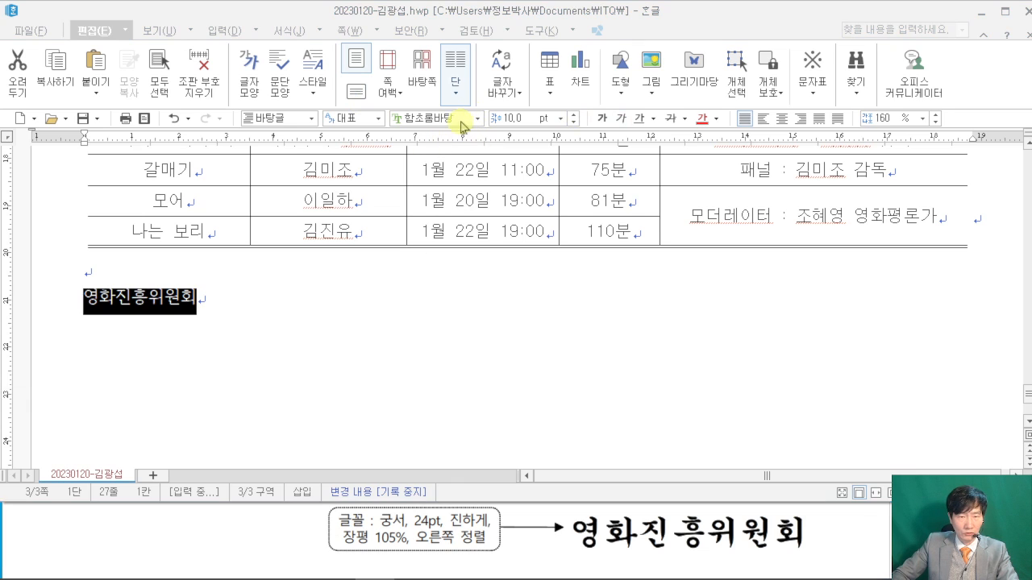
text(궁서)
key(Return)
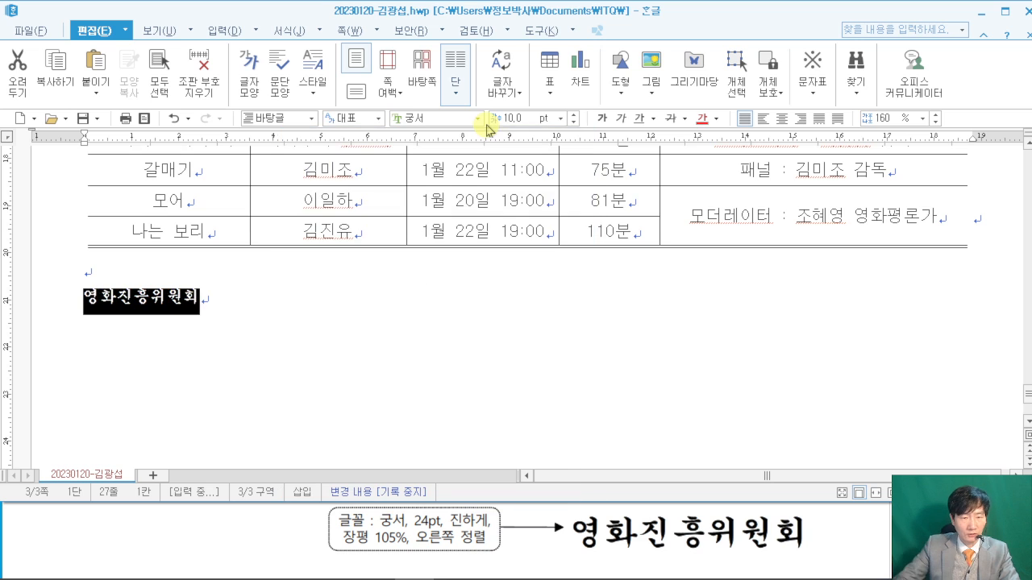
text(24)
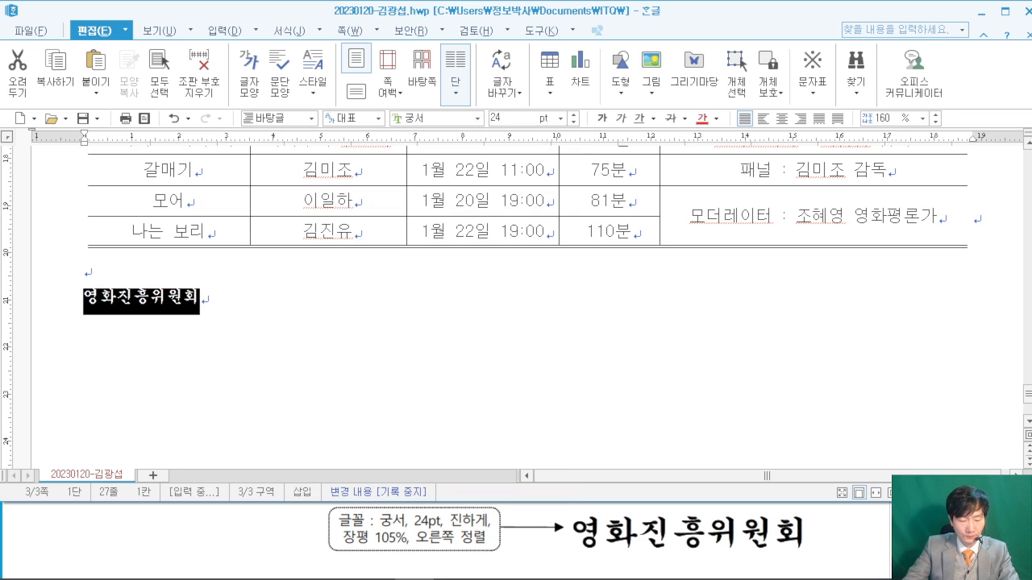
key(Return)
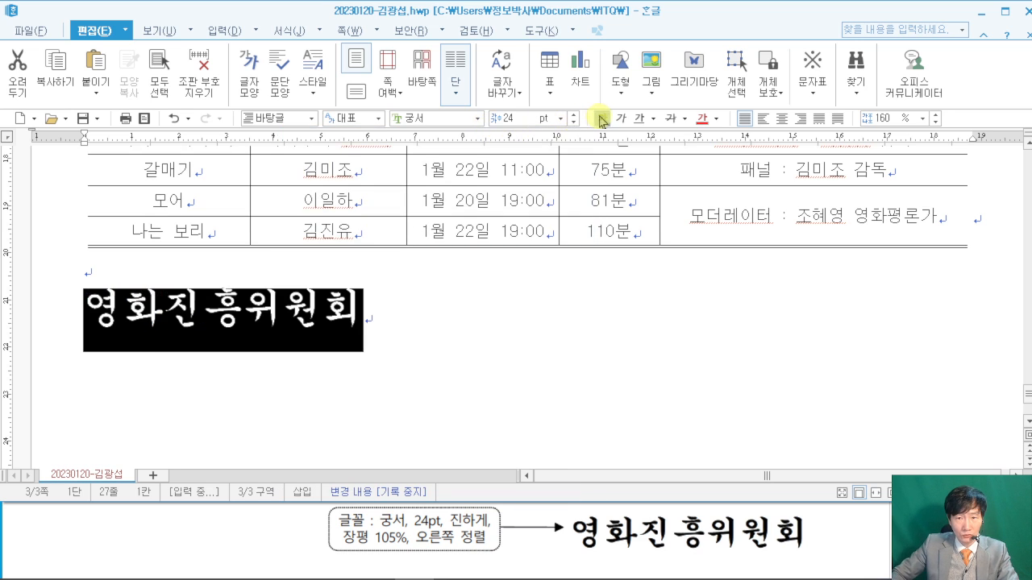
click(601, 118)
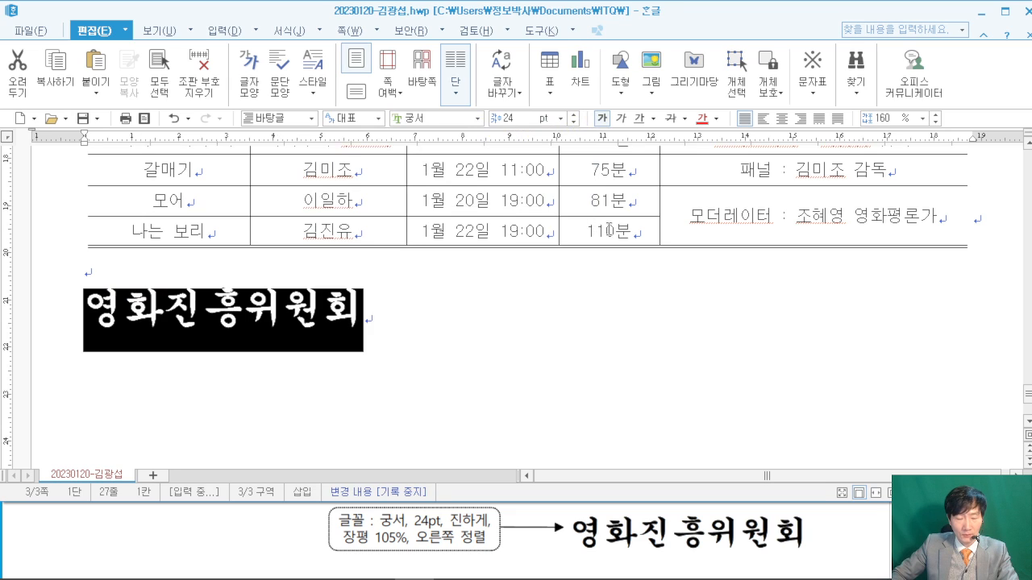
click(800, 119)
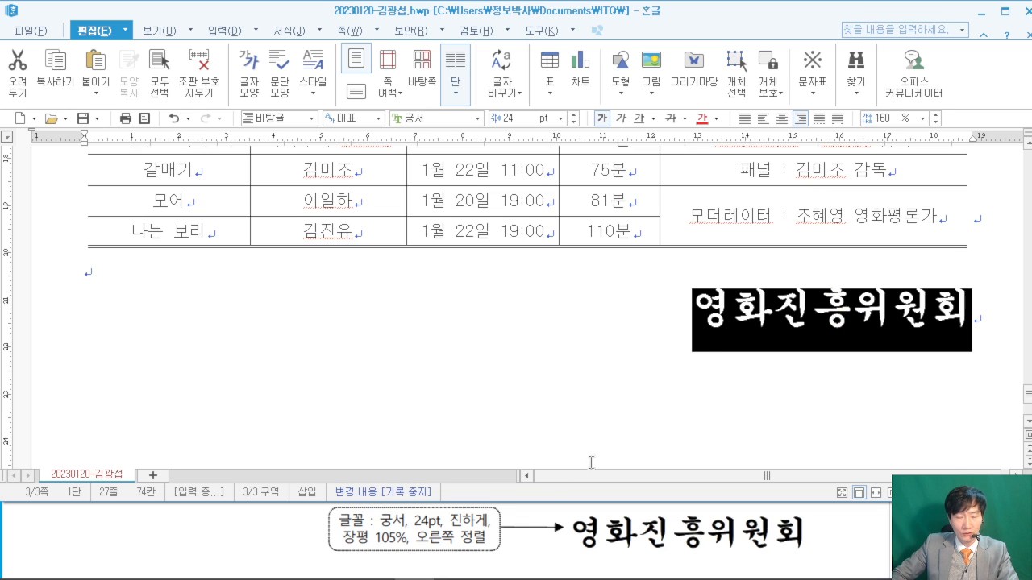
- Set the line's character width to 105% in Character Shape, then move to the empty line
right_click(722, 300)
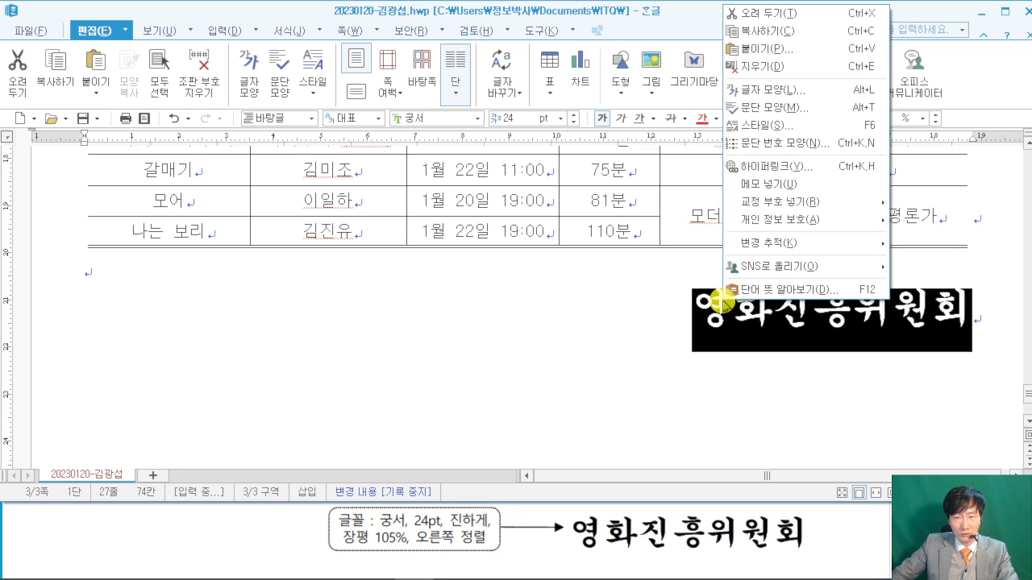
click(778, 90)
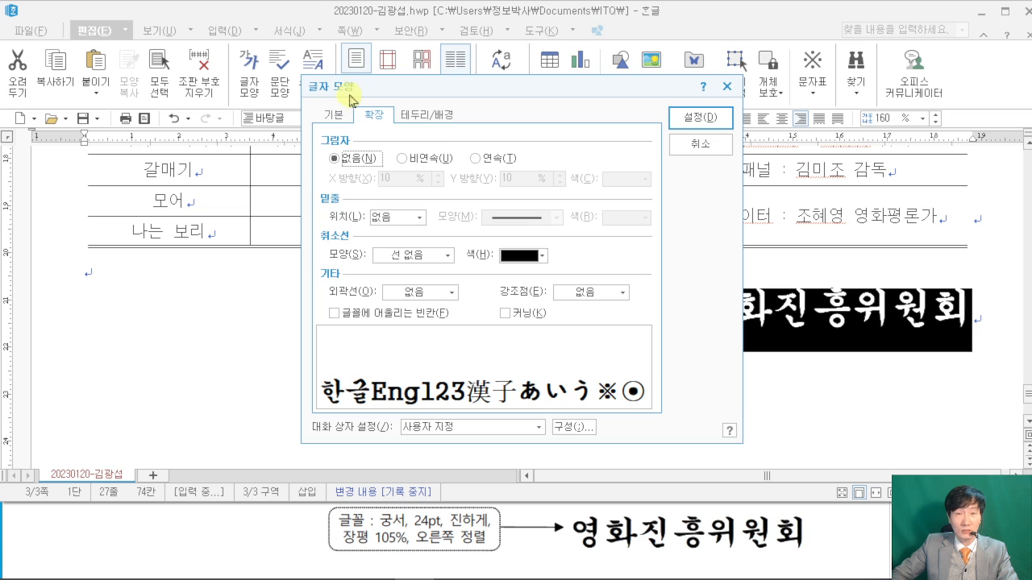
click(334, 115)
double_click(578, 206)
text(105)
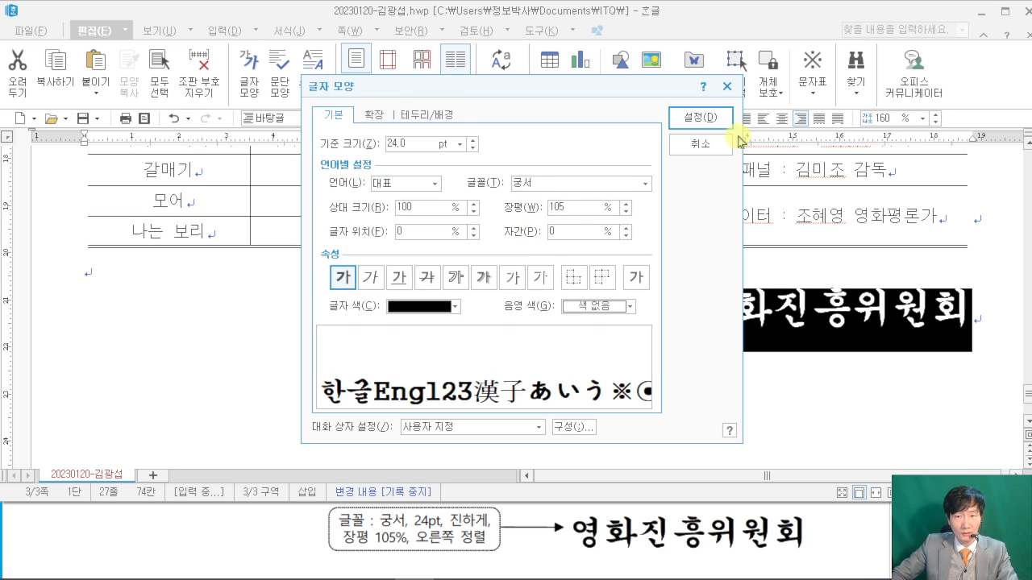
click(699, 119)
click(576, 282)
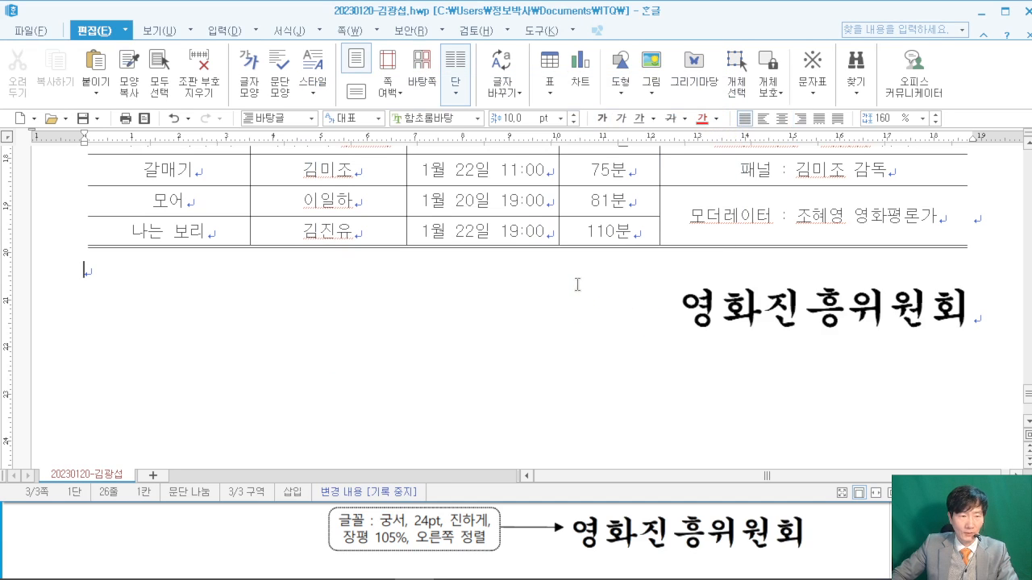
click(835, 540)
scroll(834, 506, down, 3)
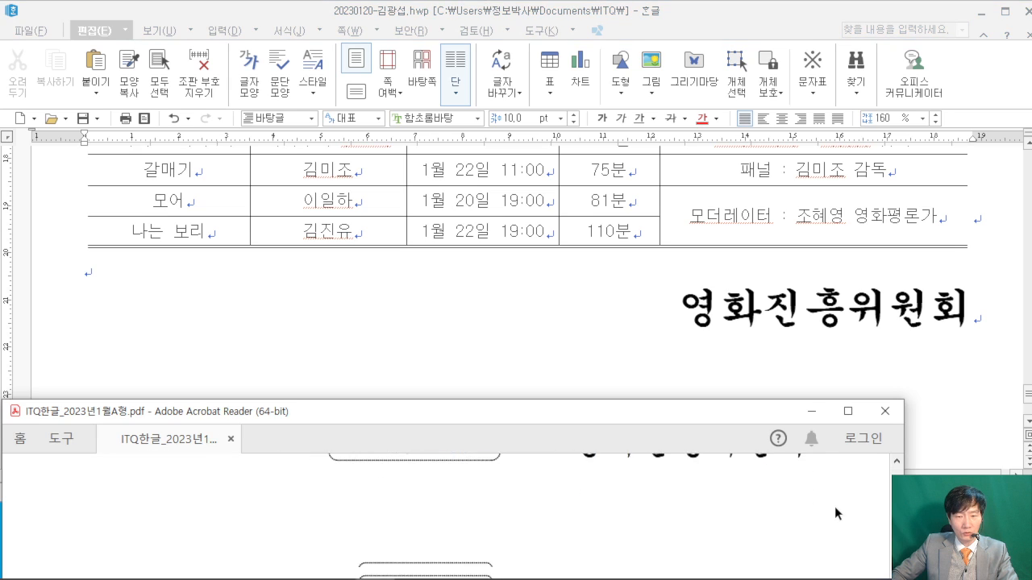
scroll(835, 514, down, 1)
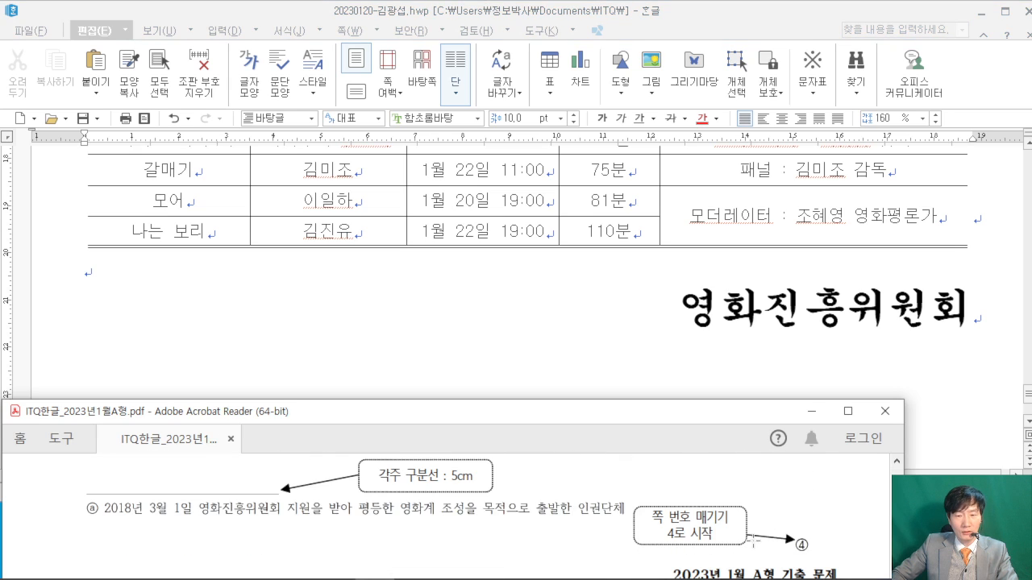
scroll(753, 541, up, 1)
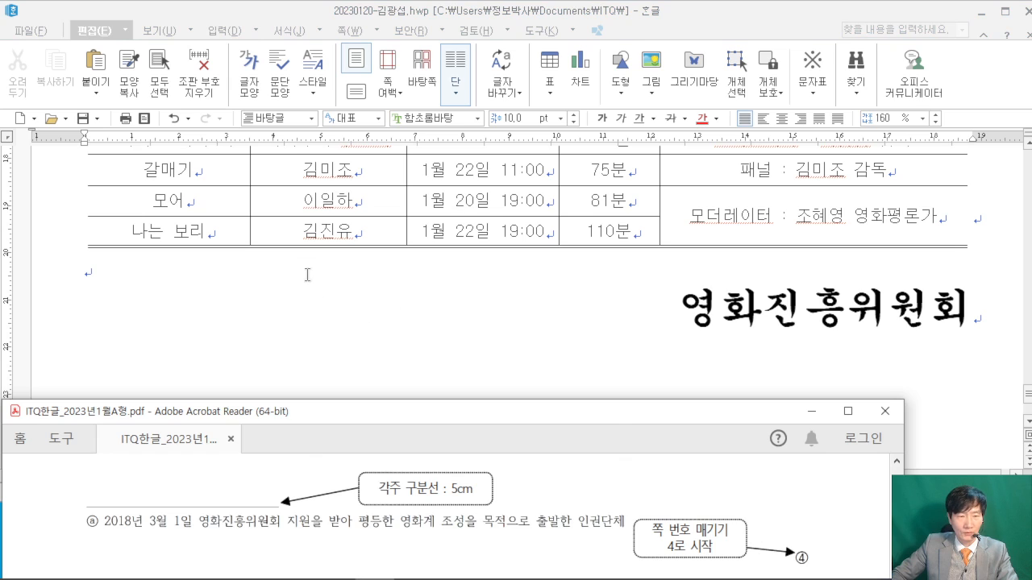
click(302, 267)
key(ctrl+2)
drag(199, 60, 436, 248)
drag(261, 133, 287, 210)
mouse_move(295, 213)
mouse_down()
mouse_move(313, 156)
mouse_move(330, 213)
mouse_move(421, 179)
mouse_up()
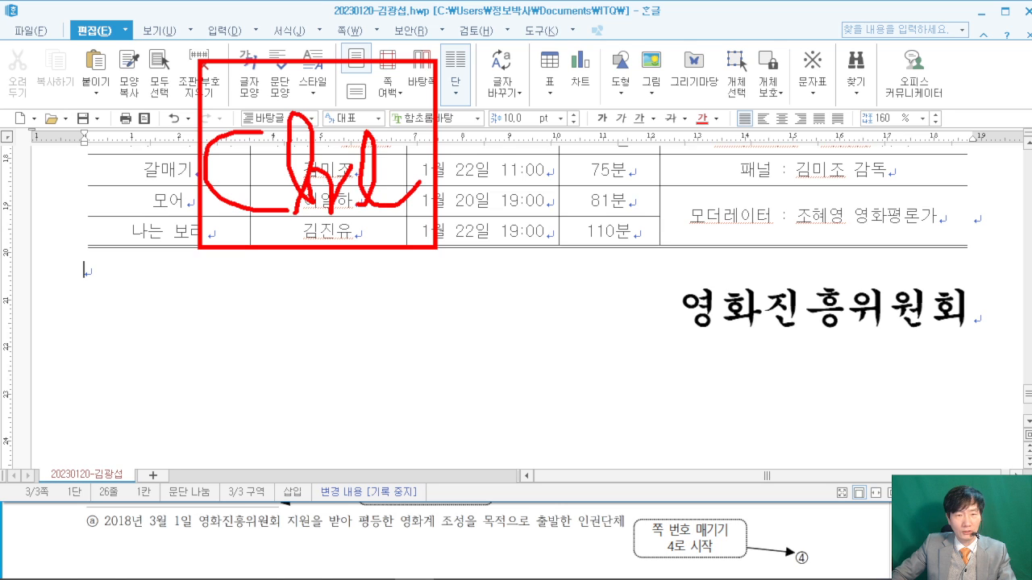
drag(473, 109, 456, 189)
drag(445, 158, 515, 139)
drag(503, 73, 681, 232)
drag(574, 129, 571, 217)
drag(574, 153, 616, 123)
drag(741, 256, 746, 285)
mouse_move(790, 45)
mouse_down()
mouse_move(826, 264)
mouse_move(950, 261)
mouse_up()
drag(846, 132, 846, 267)
drag(846, 158, 812, 161)
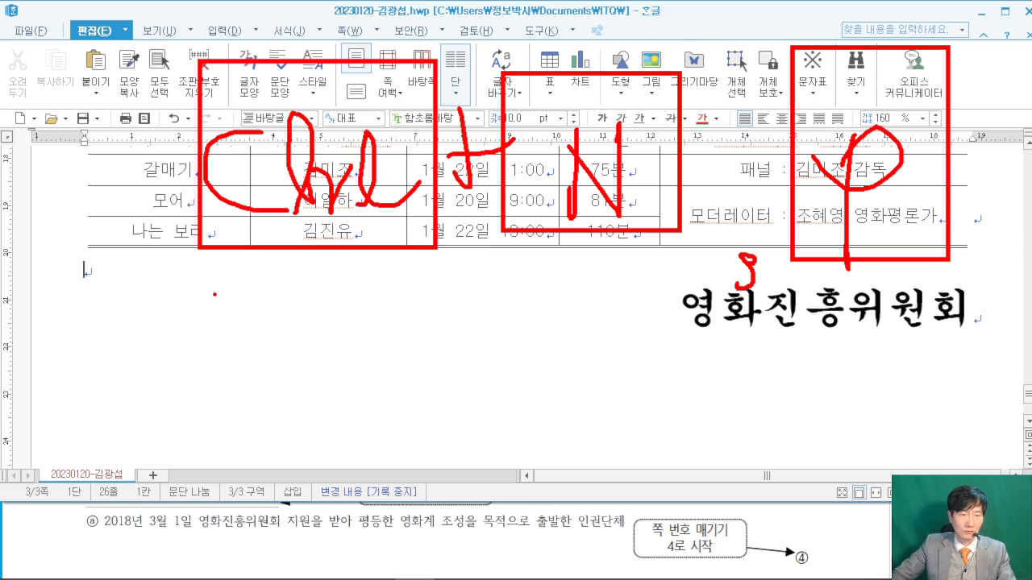
drag(126, 277, 214, 333)
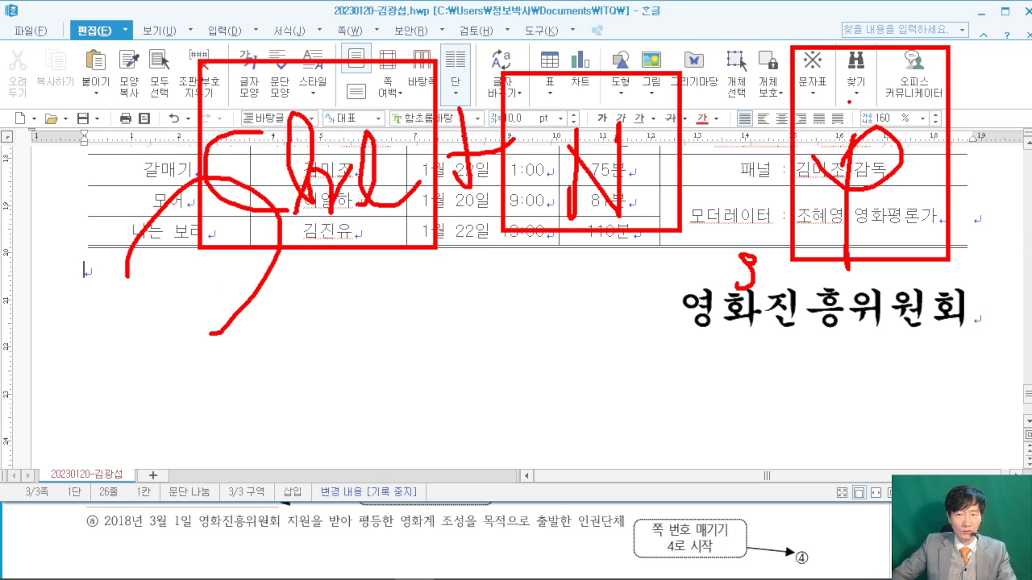
key(Escape)
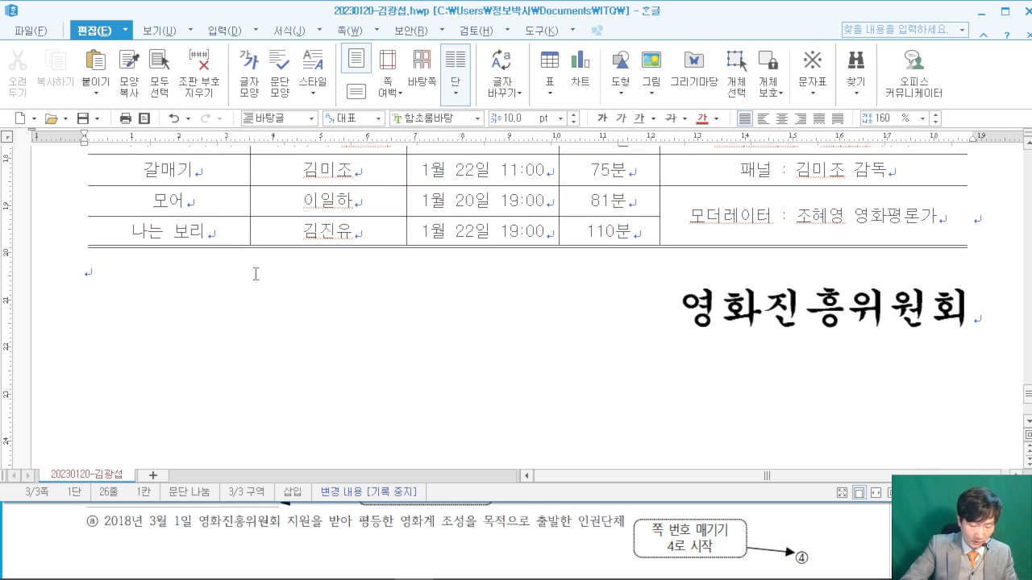
key(ctrl+n)
key(p)
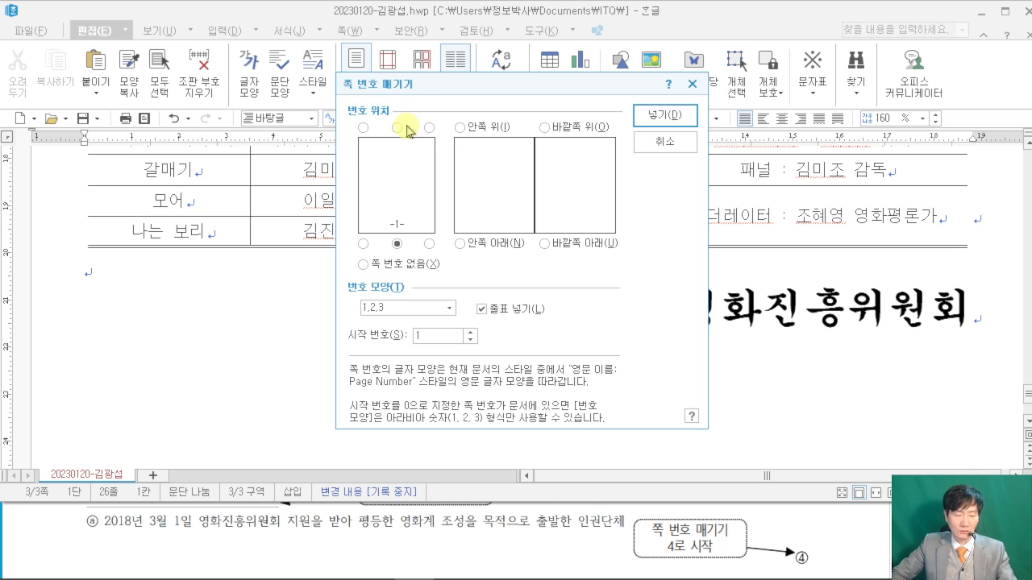
- Insert bottom-right page numbers in circled-digit style ①②③, without dashes, starting at 4
mouse_move(444, 254)
mouse_down()
mouse_move(428, 228)
mouse_move(442, 259)
mouse_move(571, 114)
mouse_up()
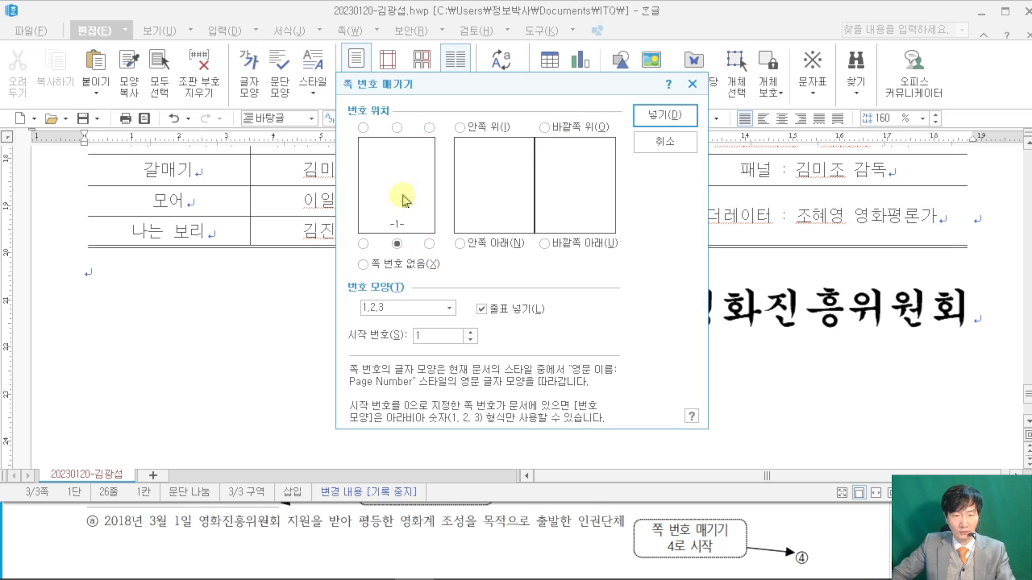
click(429, 243)
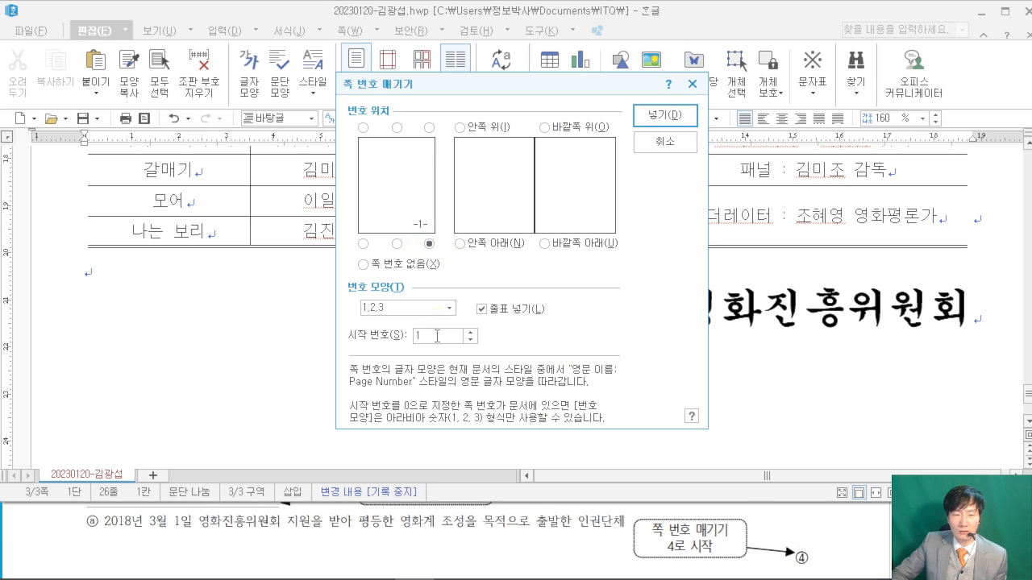
click(447, 309)
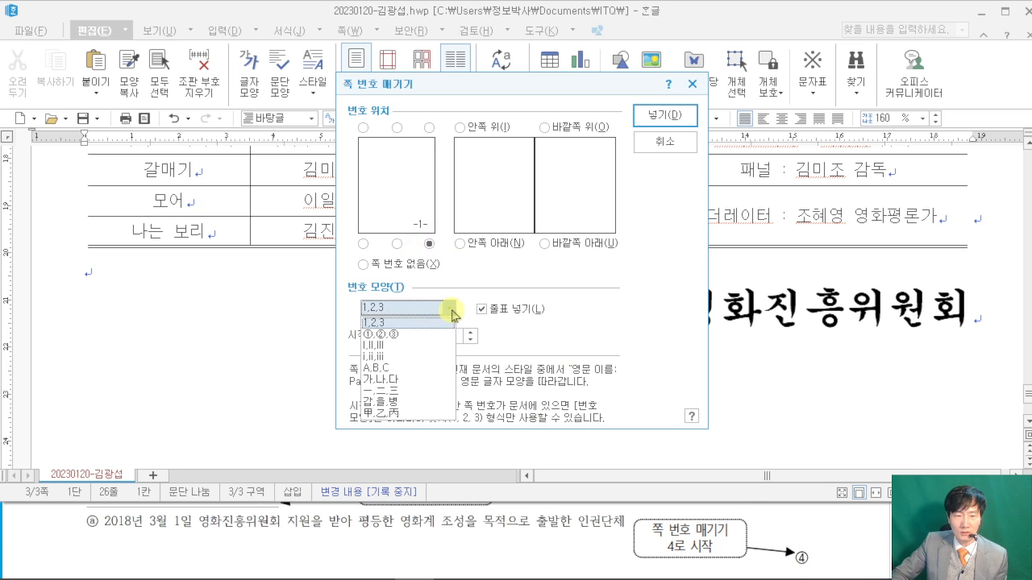
click(395, 333)
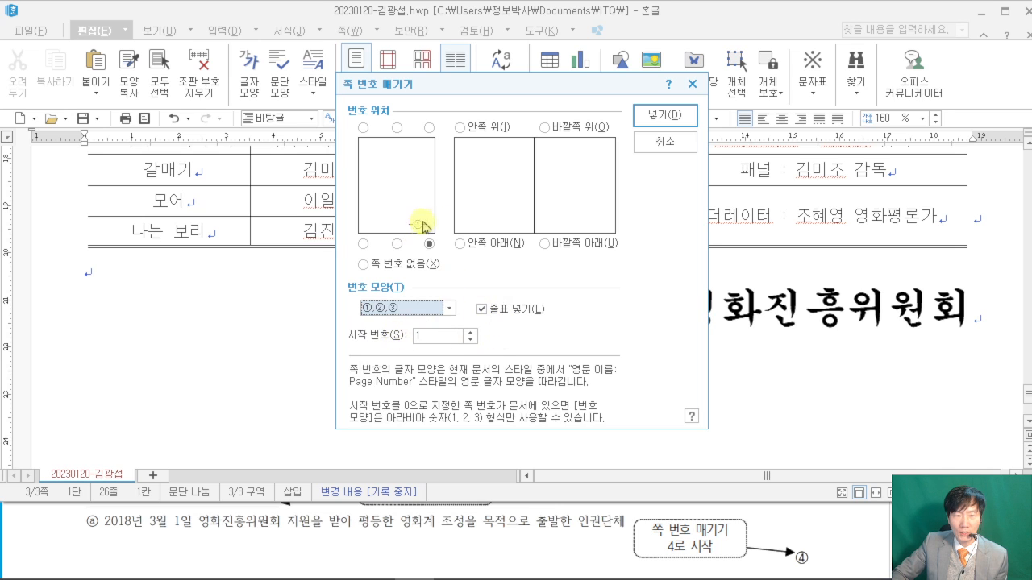
click(483, 316)
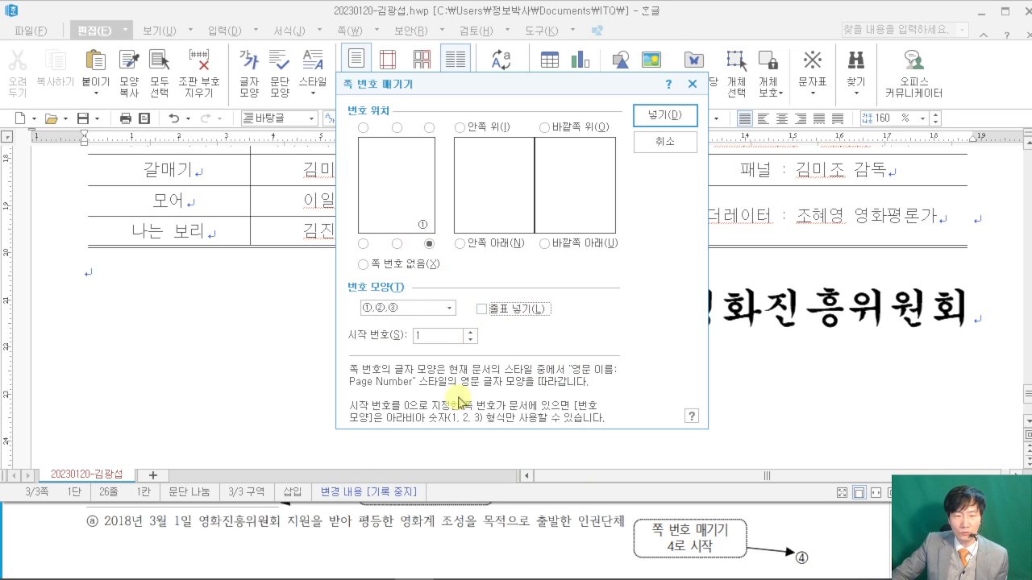
drag(427, 333, 379, 334)
text(4)
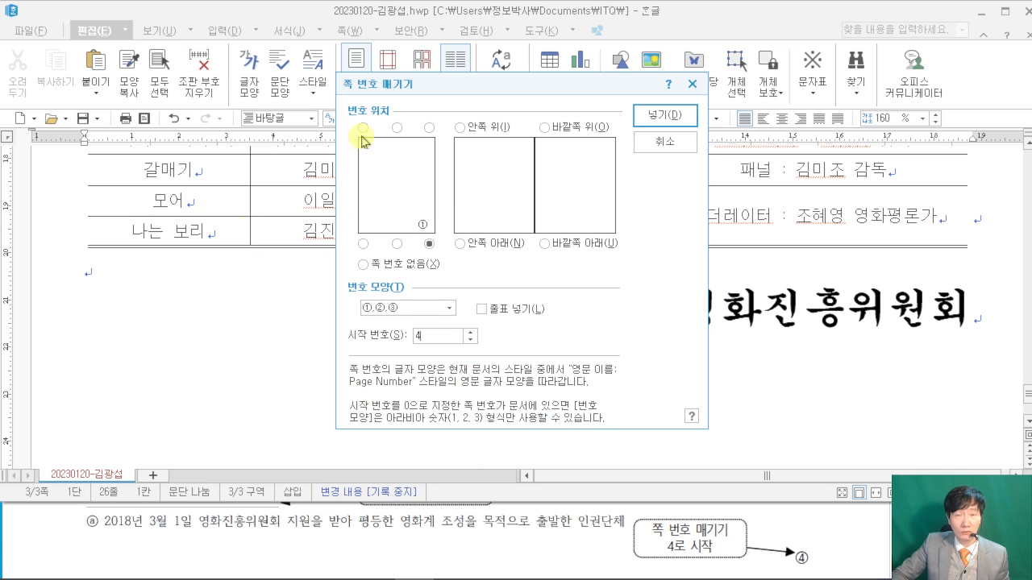
click(665, 115)
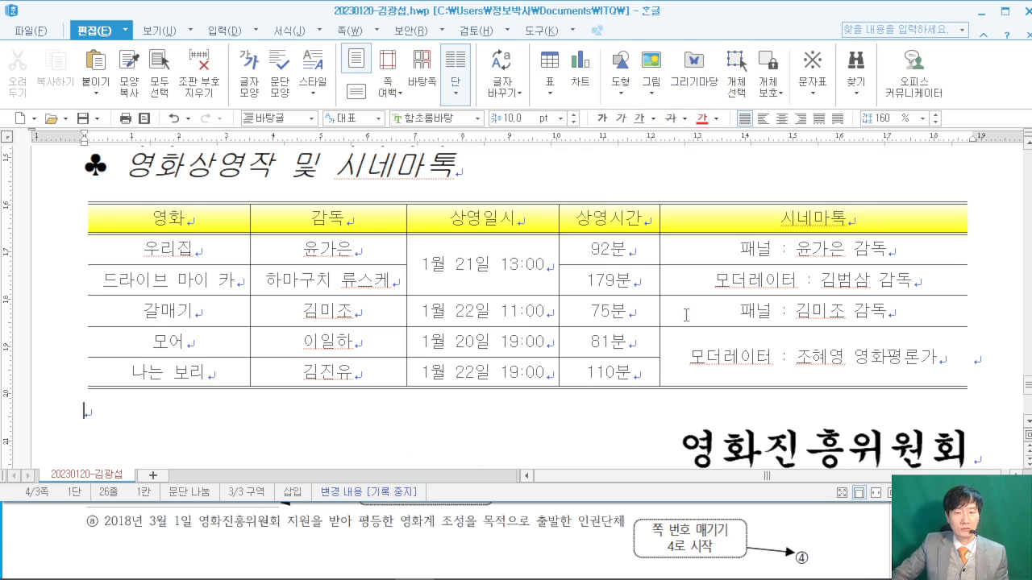
scroll(693, 316, down, 1)
scroll(698, 316, down, 3)
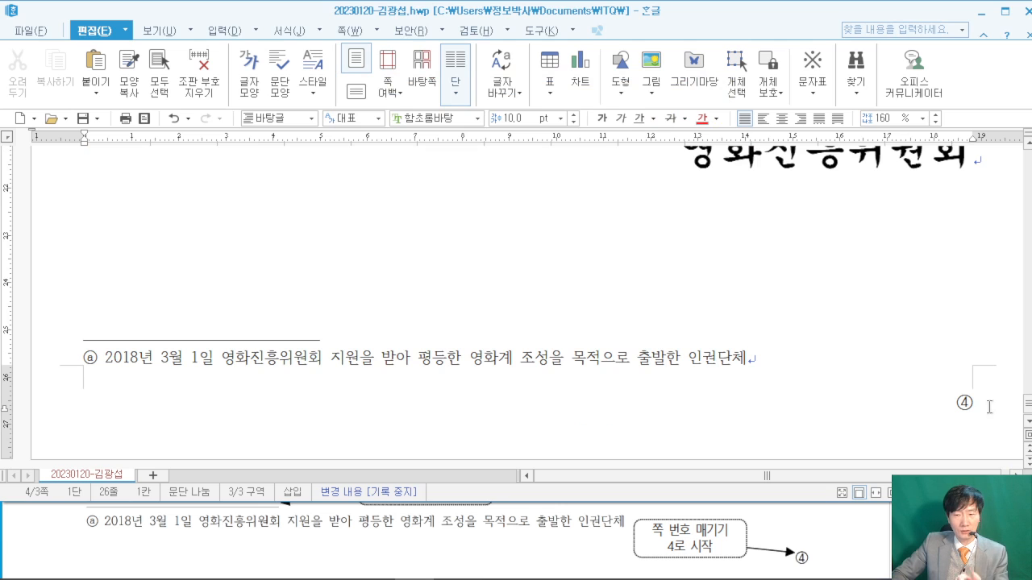
- Maximize the Hangul window and scroll back up to page 2
scroll(831, 344, up, 15)
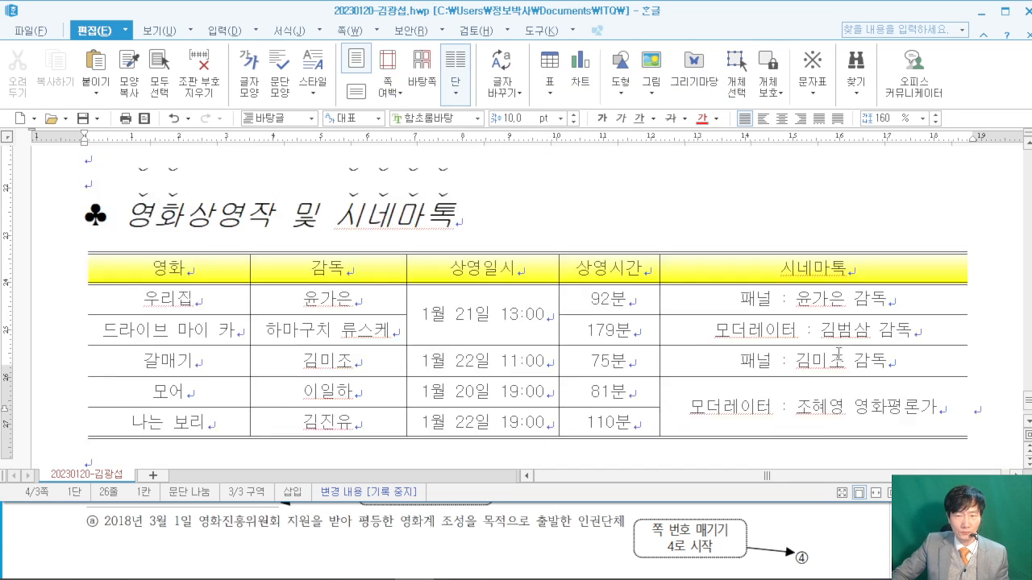
click(1004, 12)
scroll(750, 303, down, 5)
scroll(751, 303, up, 10)
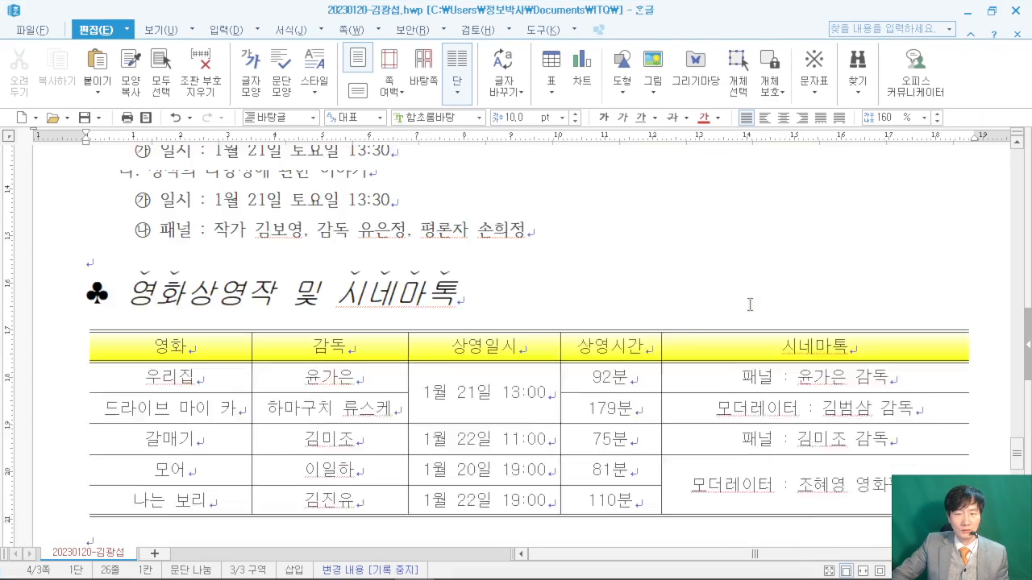
scroll(750, 306, up, 3)
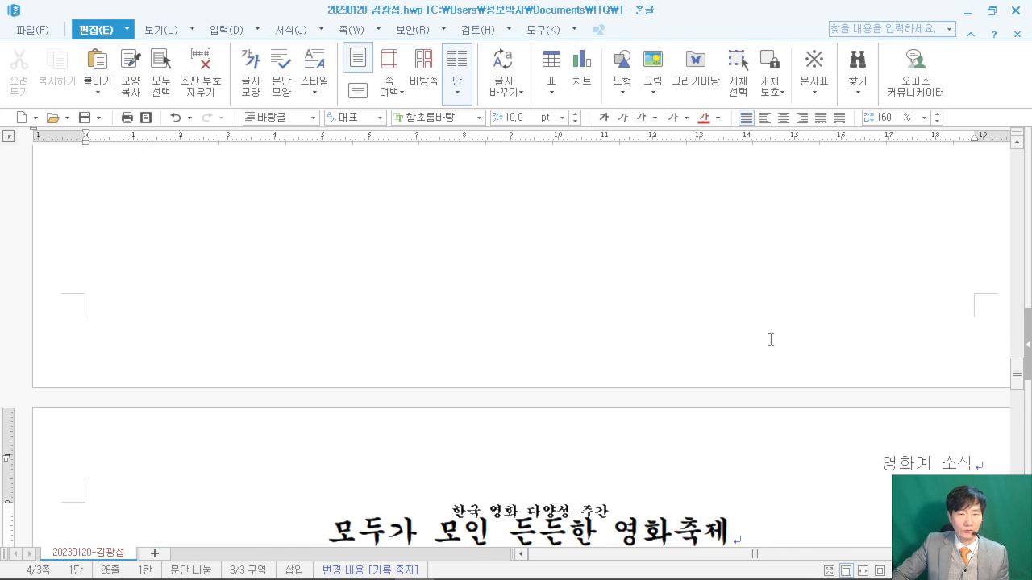
scroll(771, 340, up, 12)
scroll(775, 339, up, 3)
scroll(777, 340, down, 2)
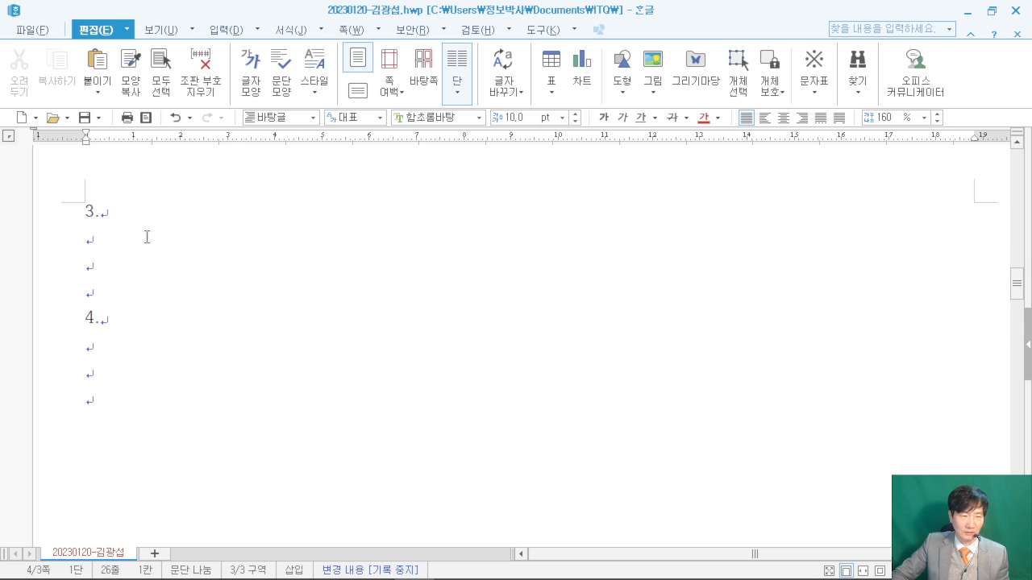
- Place the cursor on the empty line below item 4 and bring the exam PDF forward
click(146, 237)
click(258, 349)
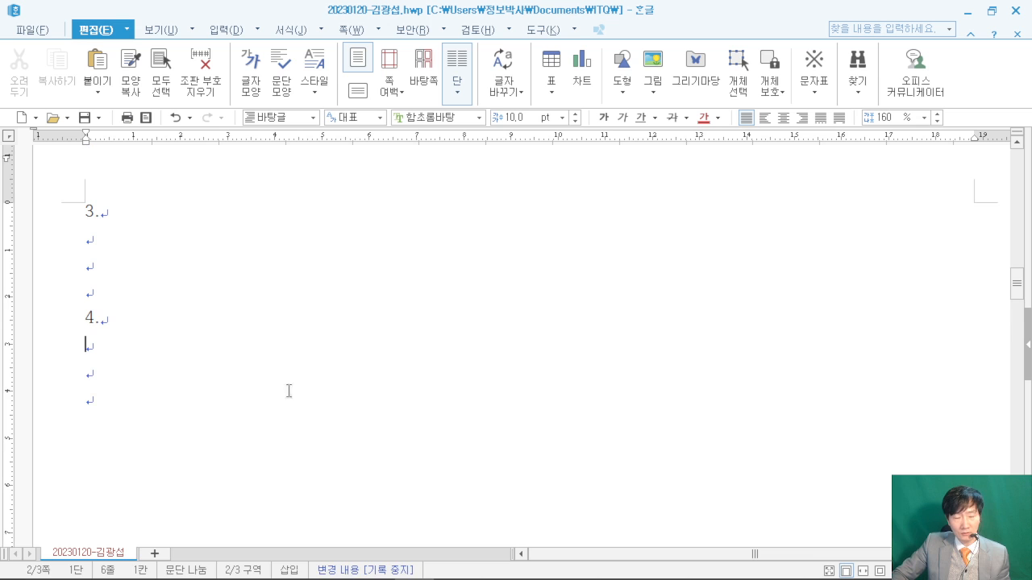
click(374, 565)
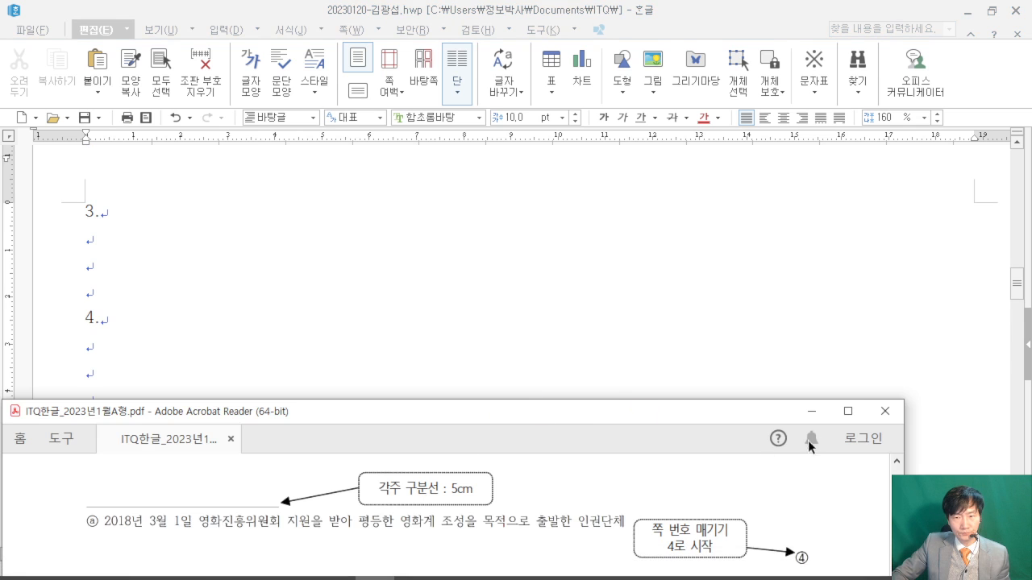
- Maximize the exam PDF and scroll to question 4's drawing layout
click(847, 411)
scroll(607, 282, up, 10)
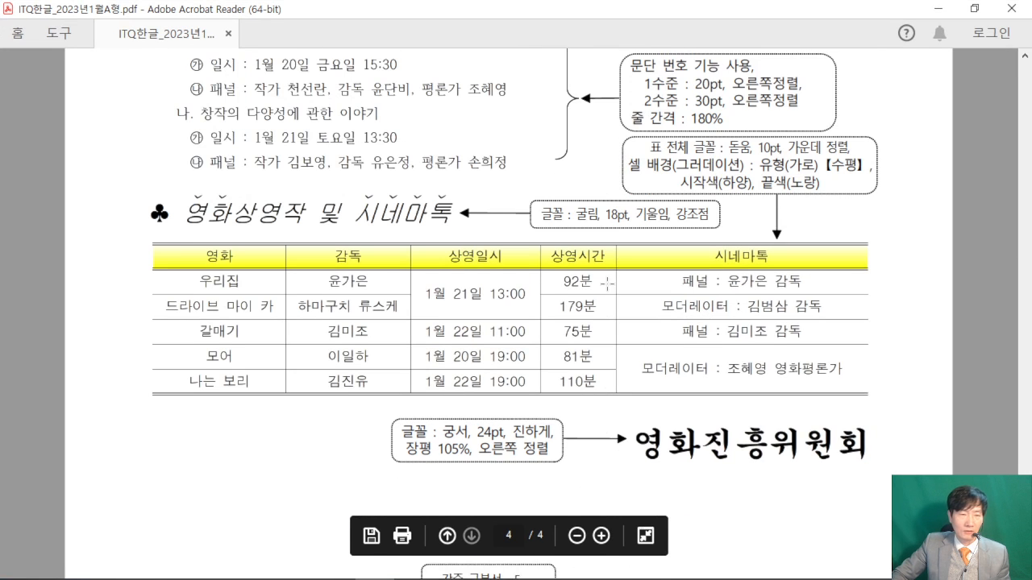
scroll(534, 251, up, 15)
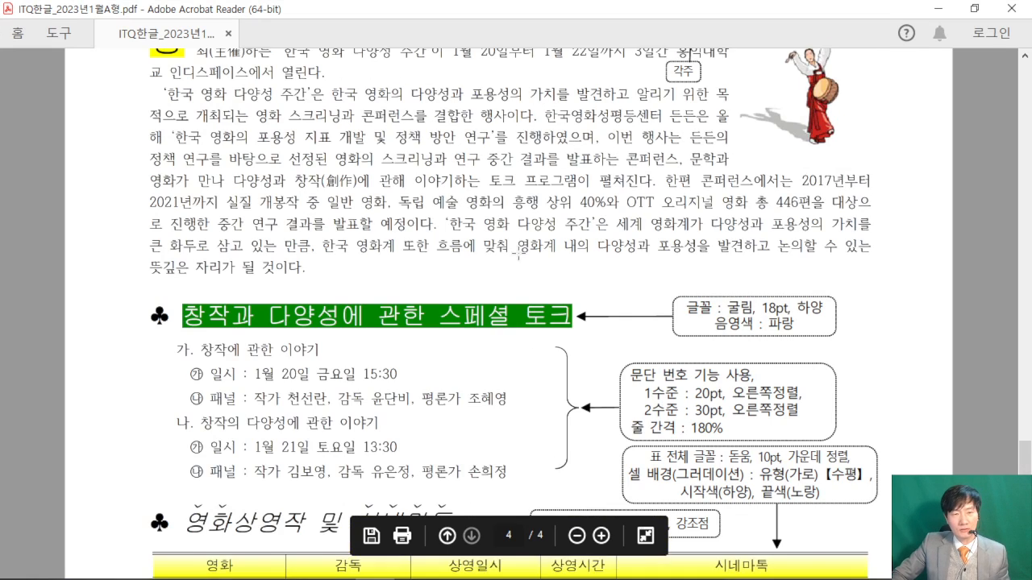
scroll(513, 254, up, 15)
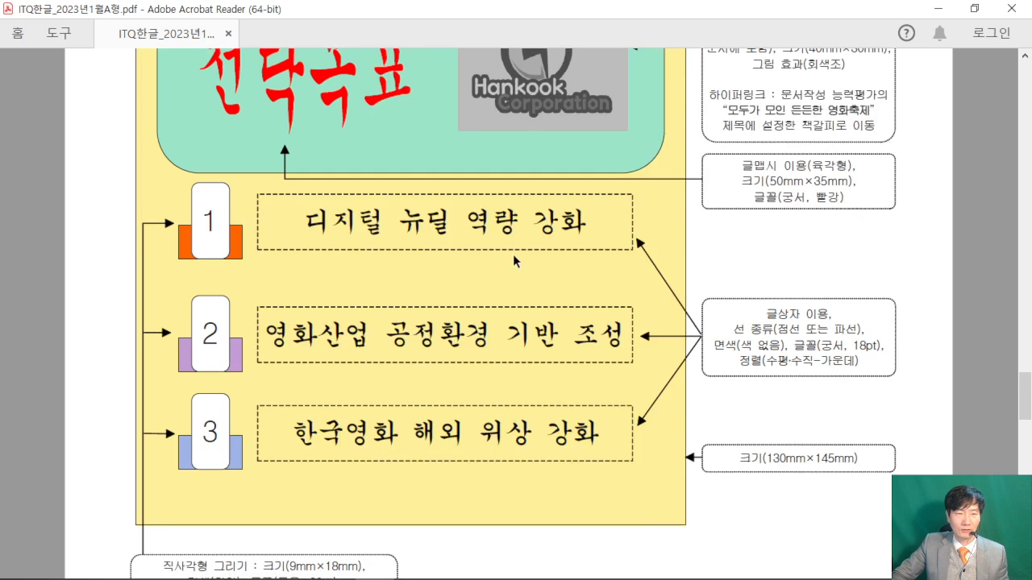
scroll(513, 254, up, 15)
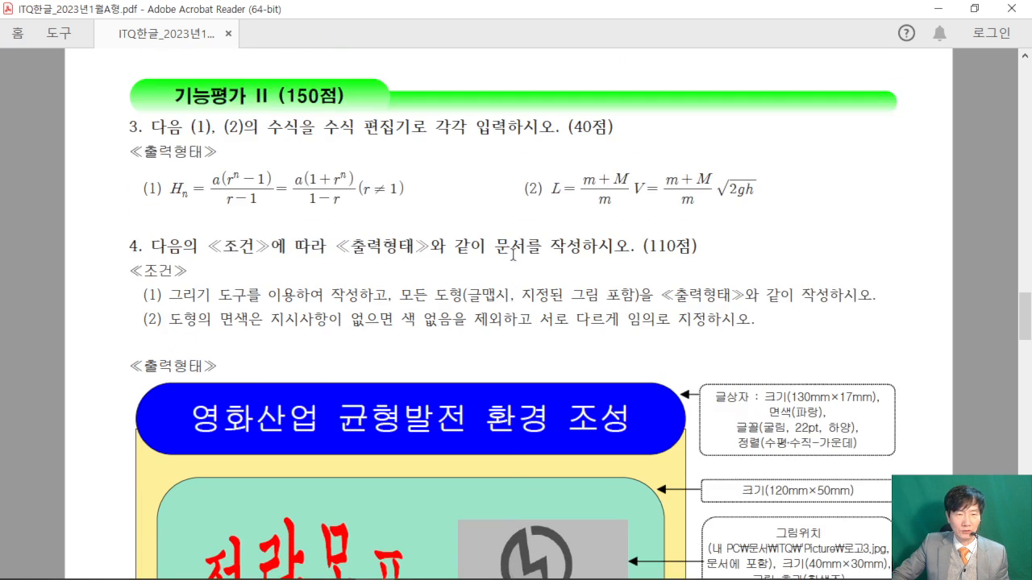
scroll(512, 254, down, 12)
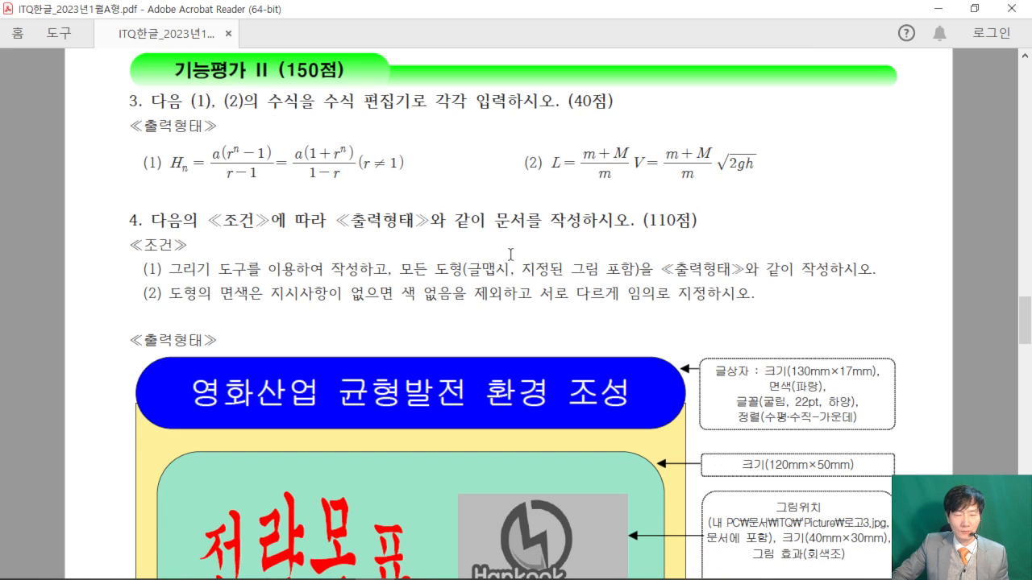
scroll(513, 255, down, 3)
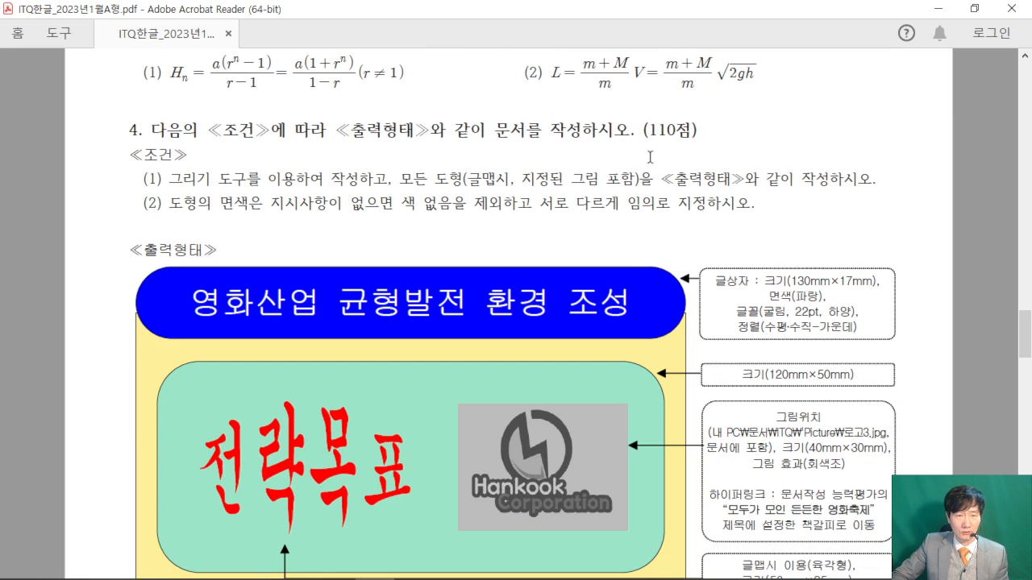
scroll(629, 166, down, 3)
- Read through conditions (1) and (2), then minimize Acrobat Reader to reveal Hangul
drag(212, 103, 838, 101)
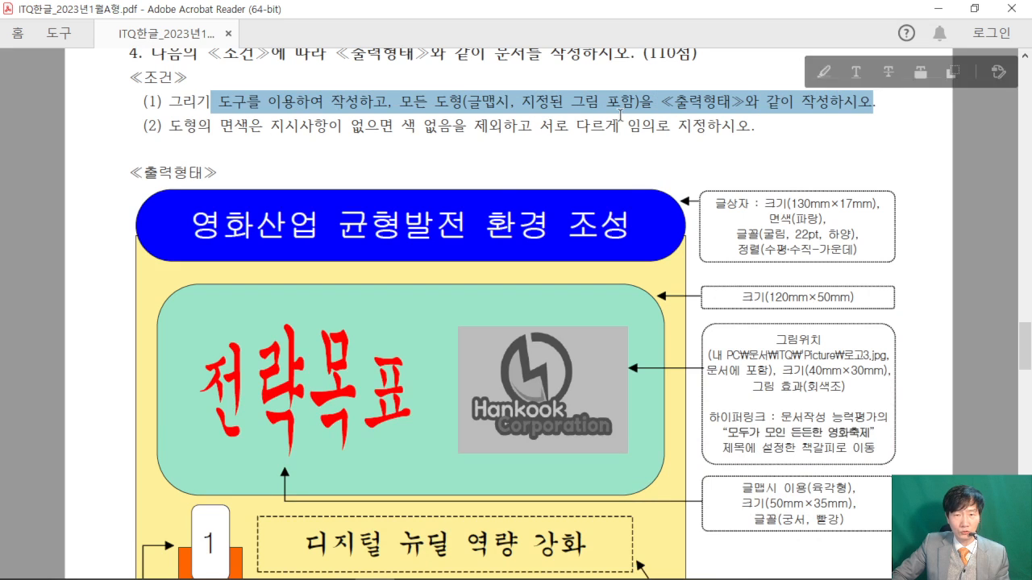
drag(164, 126, 762, 133)
click(569, 136)
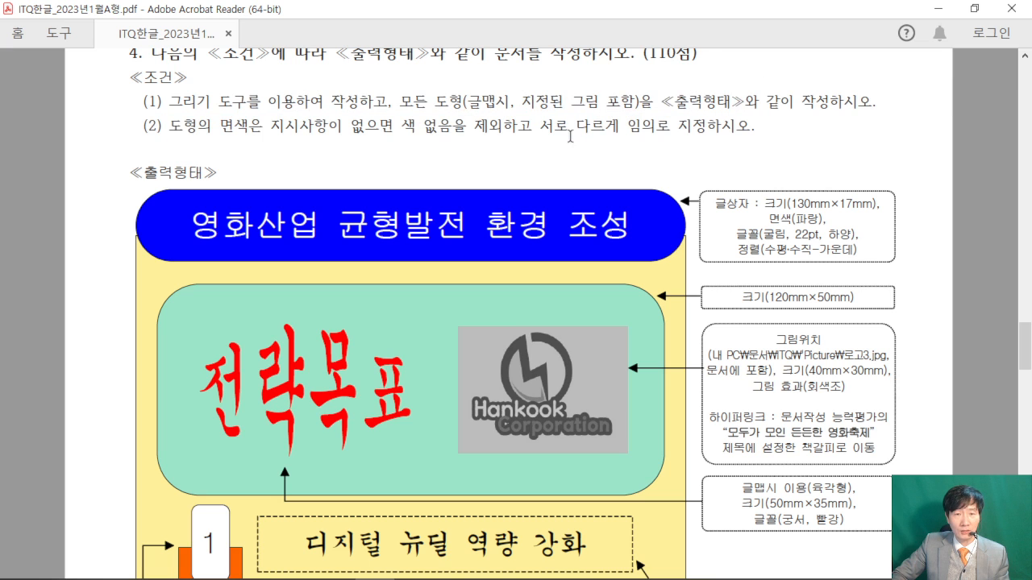
scroll(591, 138, down, 2)
scroll(592, 138, down, 1)
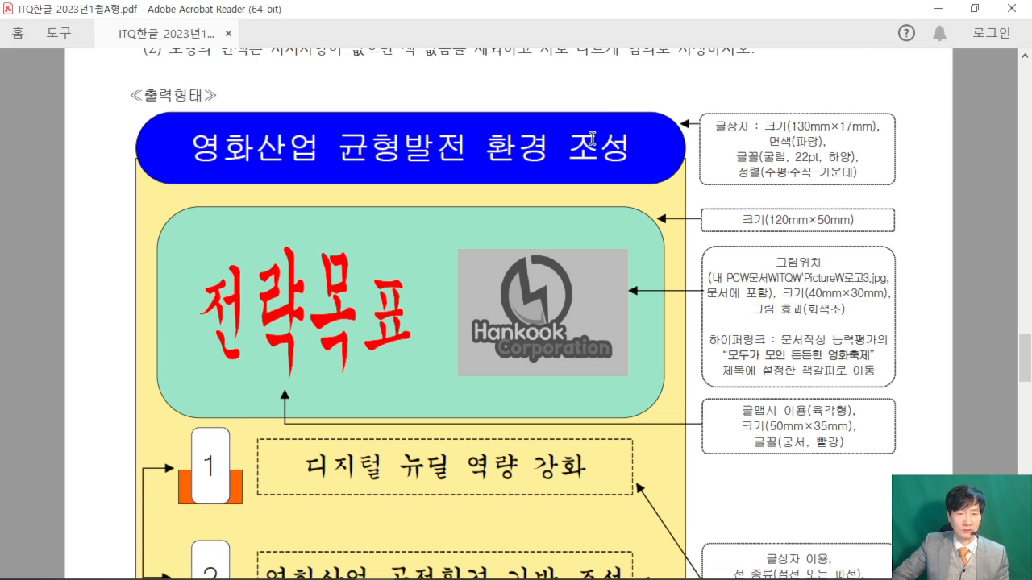
scroll(591, 139, down, 5)
scroll(591, 139, up, 2)
scroll(592, 138, down, 3)
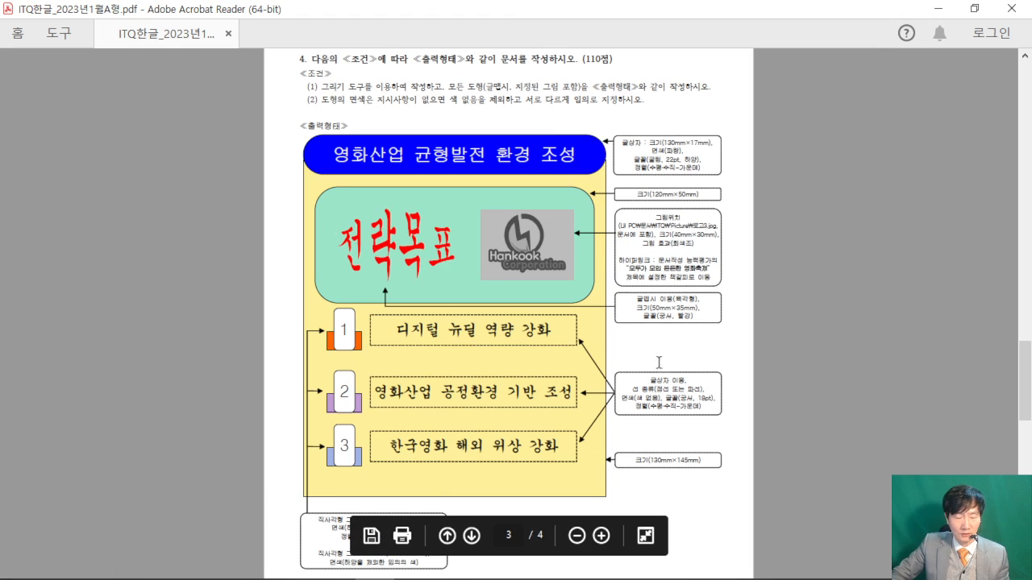
click(937, 8)
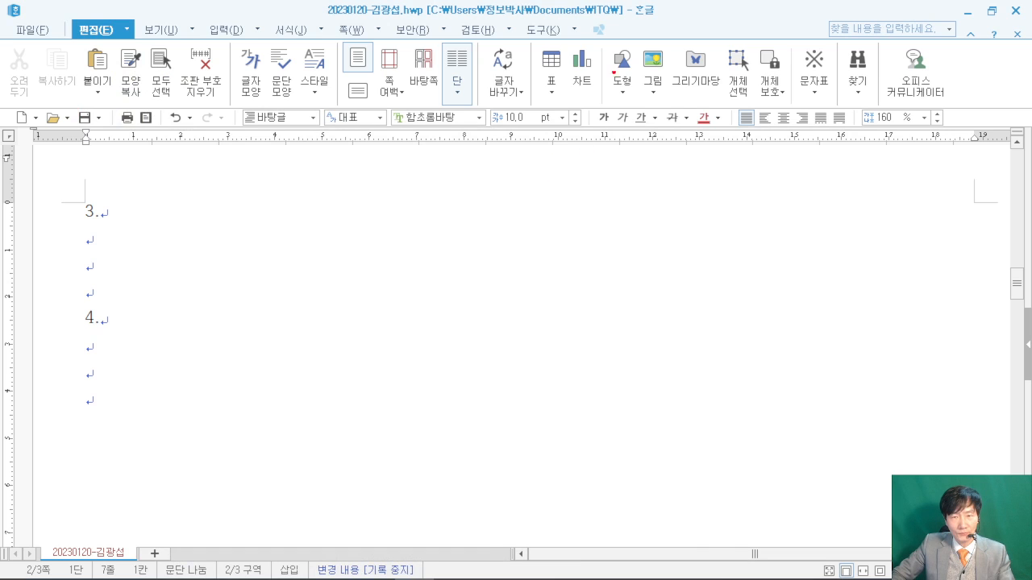
- Draw a rectangle below question 4 with the rectangle shape tool
drag(602, 37, 644, 115)
drag(636, 94, 735, 234)
mouse_move(711, 254)
mouse_down()
mouse_move(784, 217)
mouse_move(727, 284)
mouse_move(759, 244)
mouse_up()
mouse_move(771, 269)
mouse_down()
mouse_move(739, 201)
mouse_move(764, 276)
mouse_up()
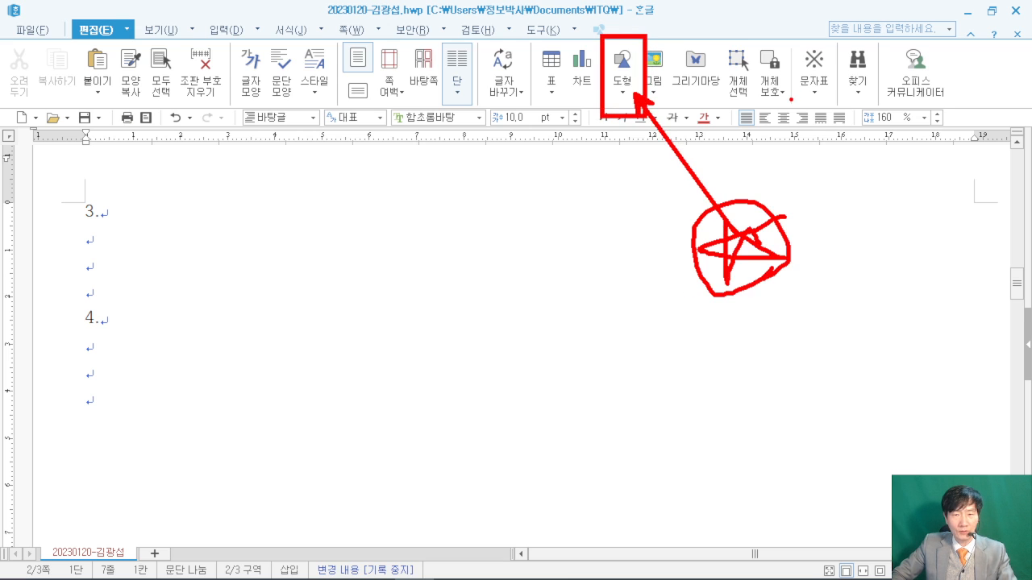
key(Escape)
click(625, 91)
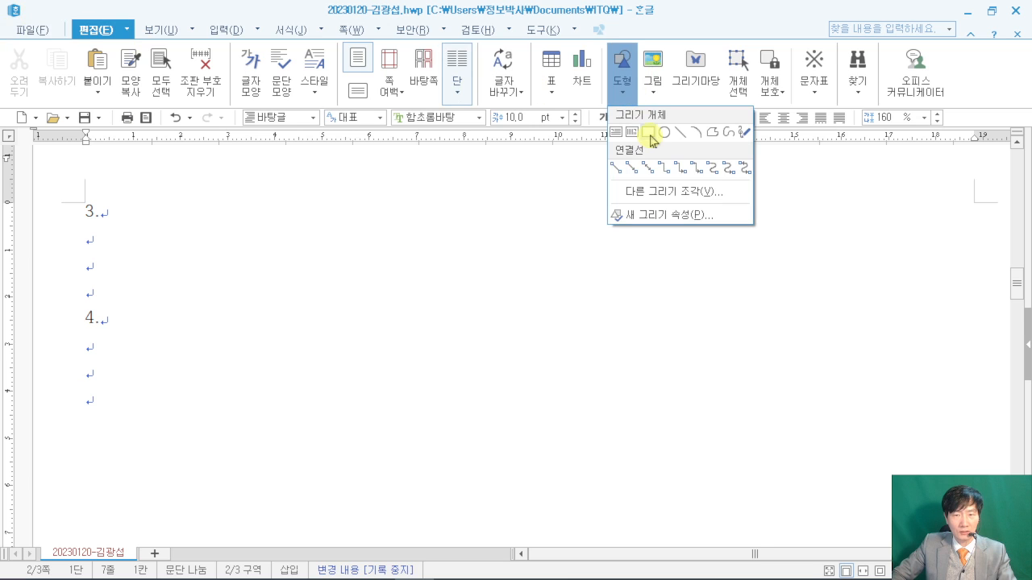
click(648, 133)
drag(149, 367, 221, 448)
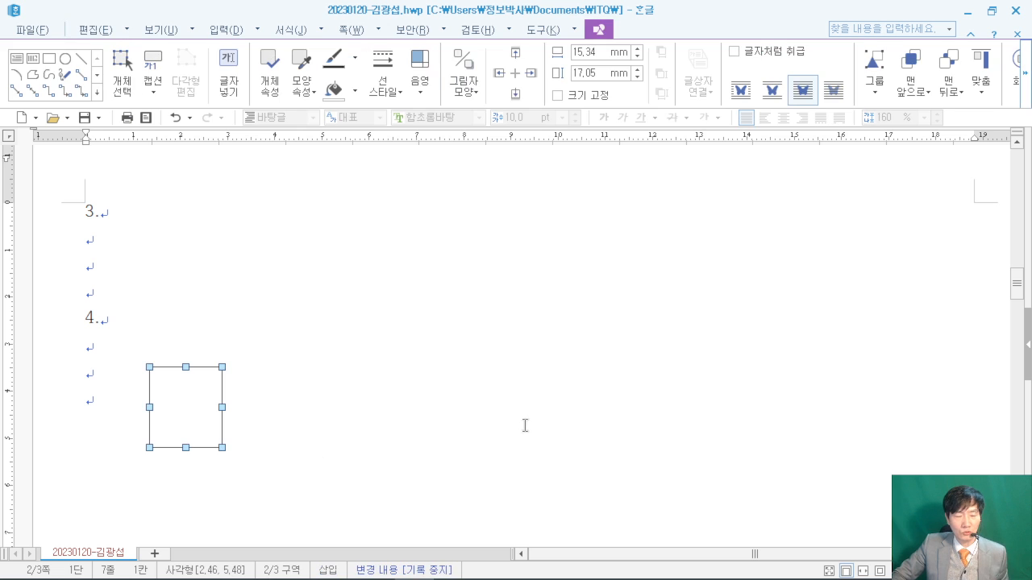
- Set the rectangle's size to 130 × 145 mm after checking the exam PDF
double_click(204, 388)
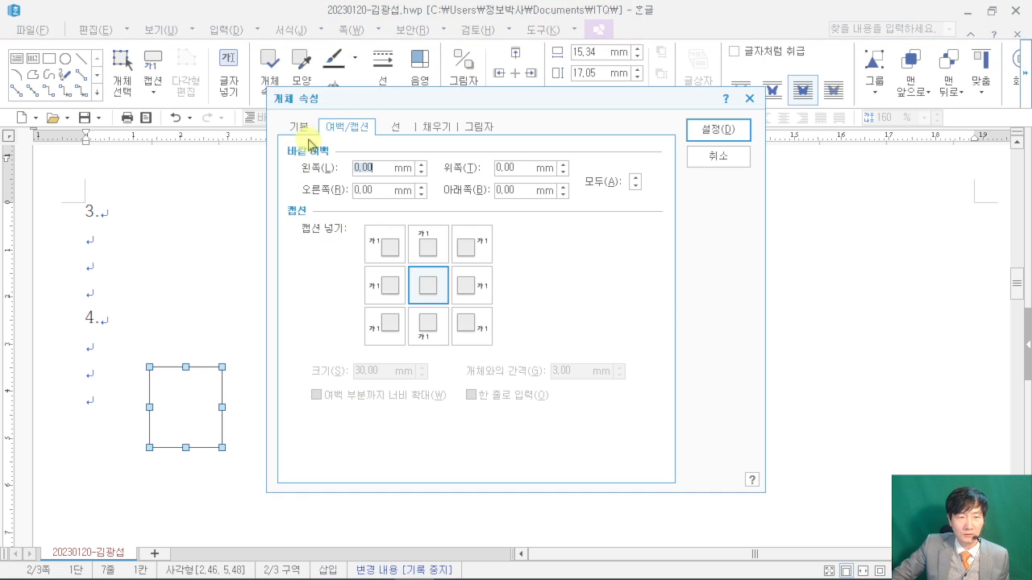
click(299, 127)
click(375, 569)
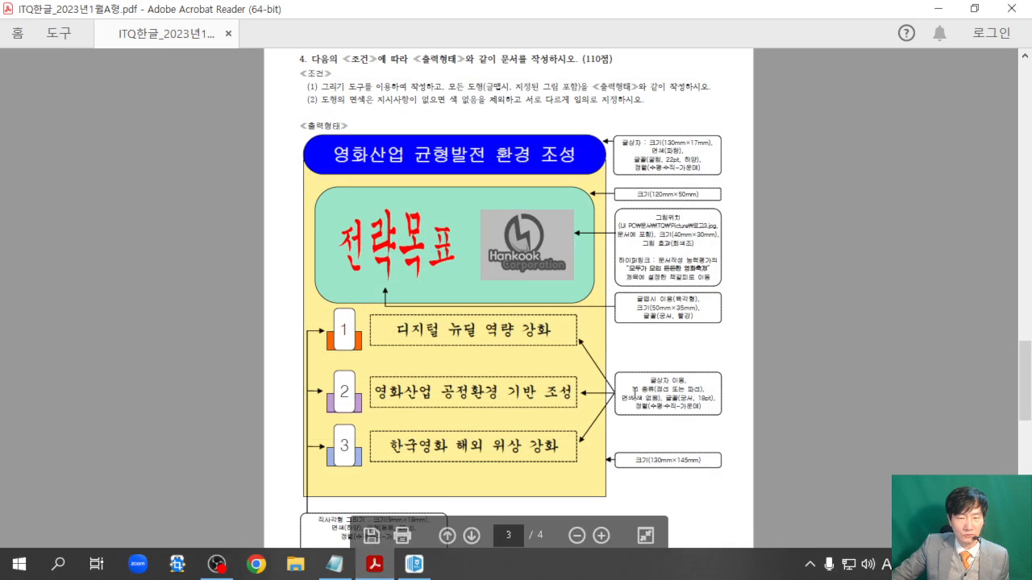
ctrl+scroll(686, 424, up, 2)
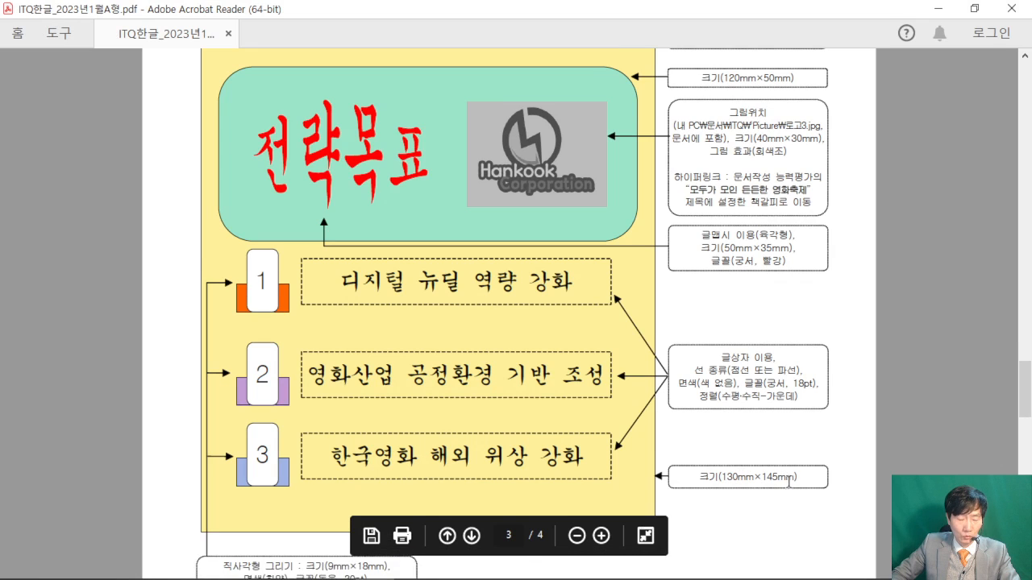
click(411, 566)
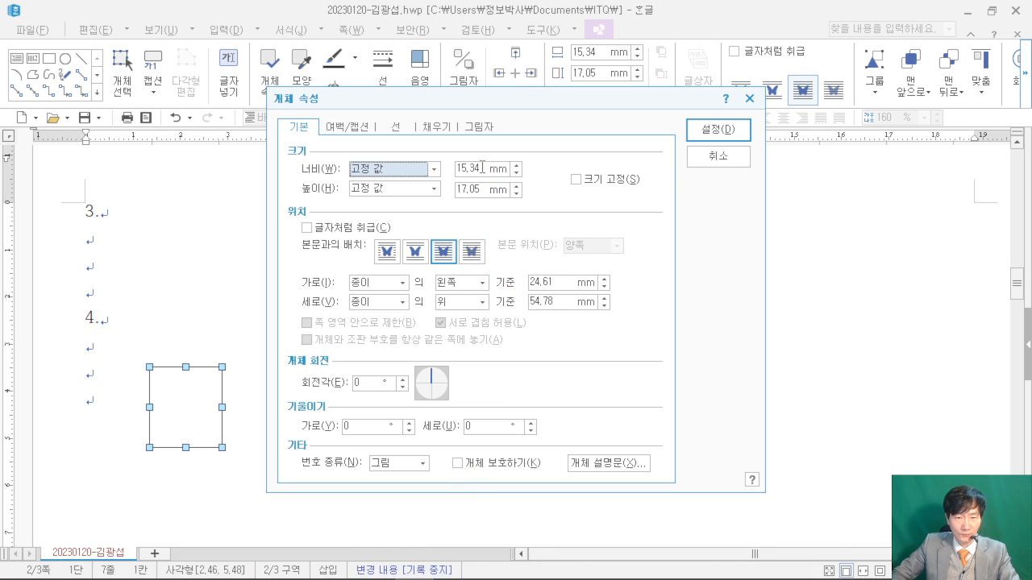
double_click(482, 167)
text(130)
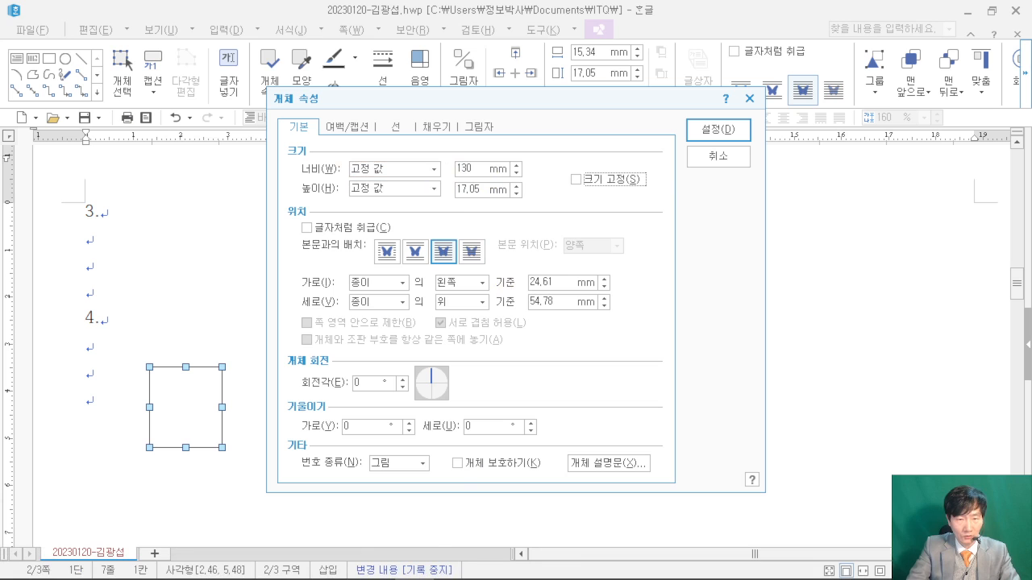
drag(482, 190, 421, 191)
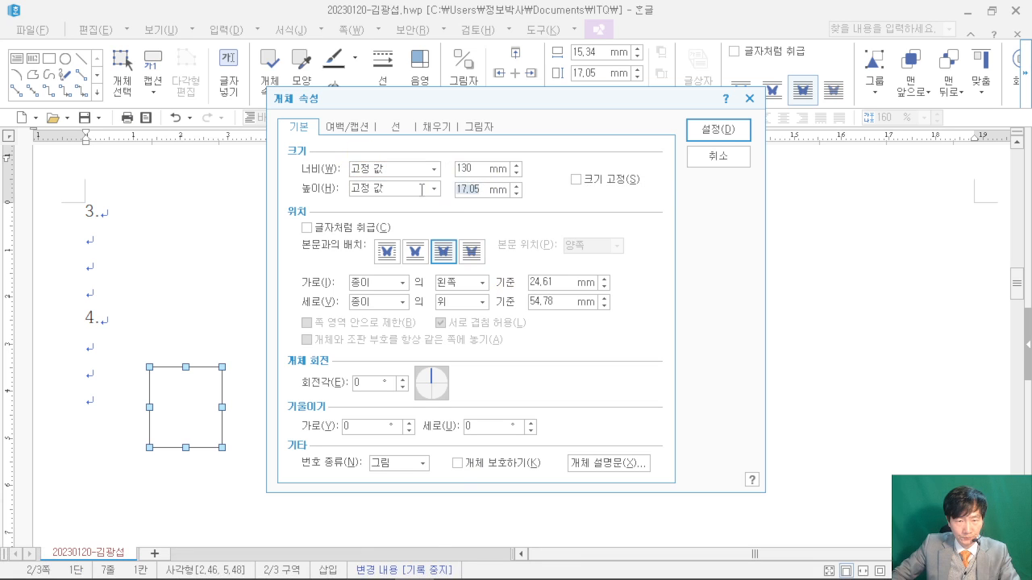
text(145)
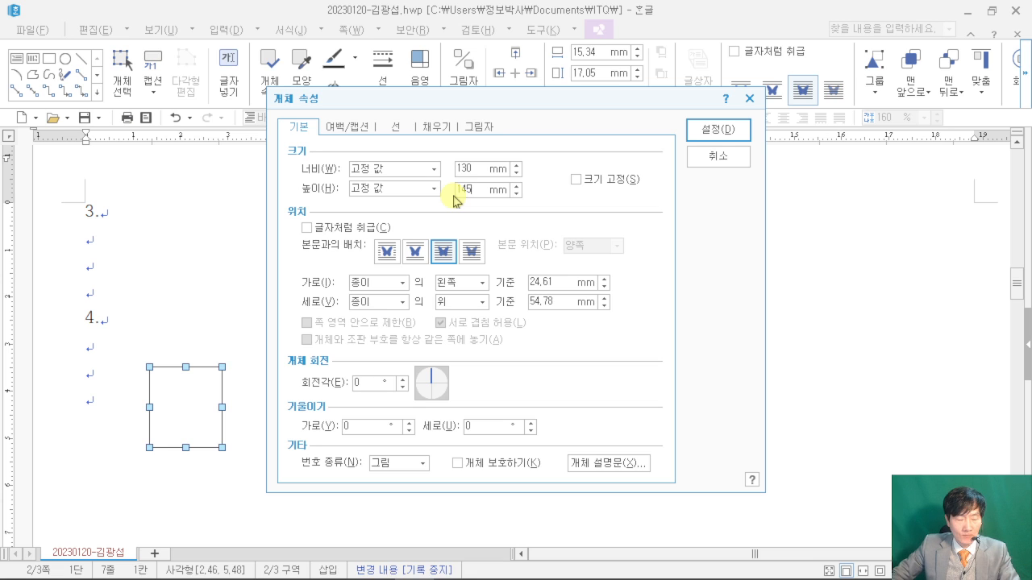
- Fill the rectangle orange-yellow and apply the new size and fill
click(374, 564)
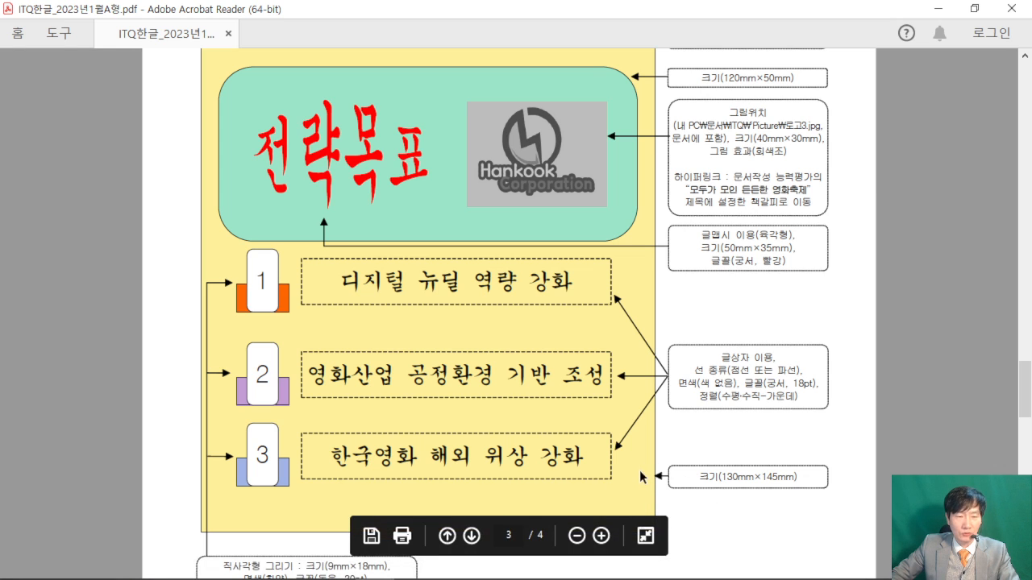
mouse_move(476, 577)
click(377, 567)
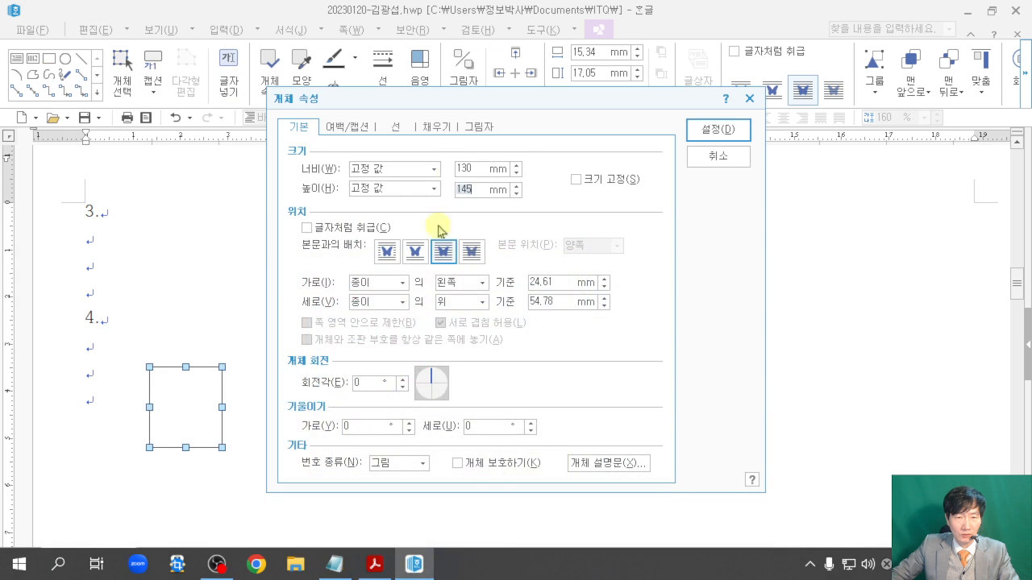
click(437, 126)
click(364, 209)
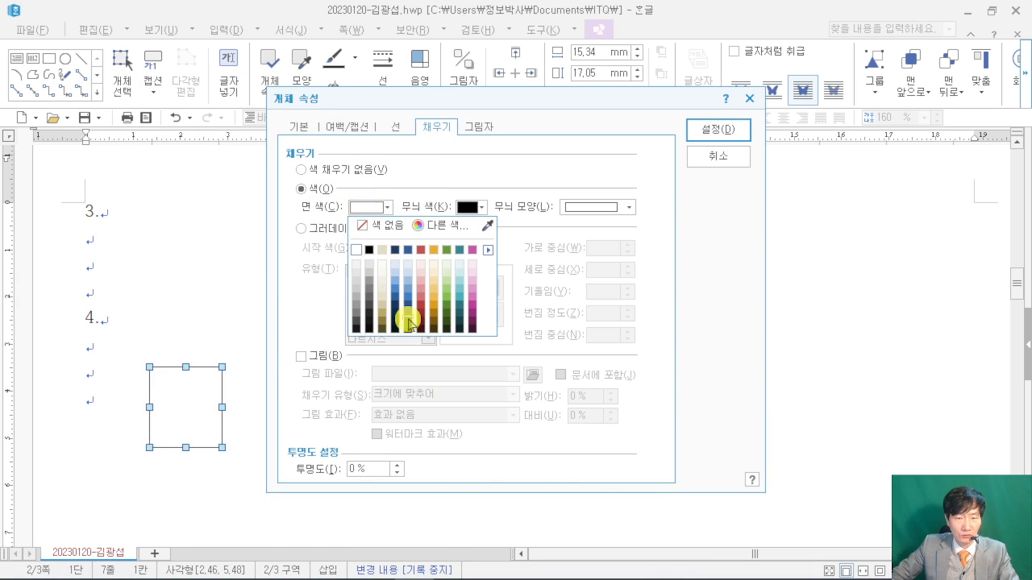
click(435, 299)
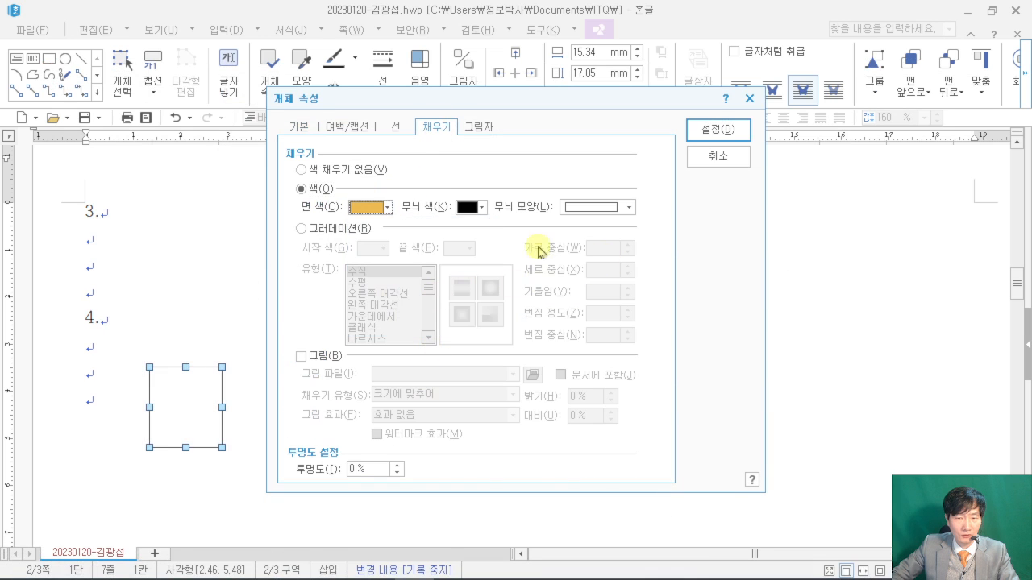
click(730, 130)
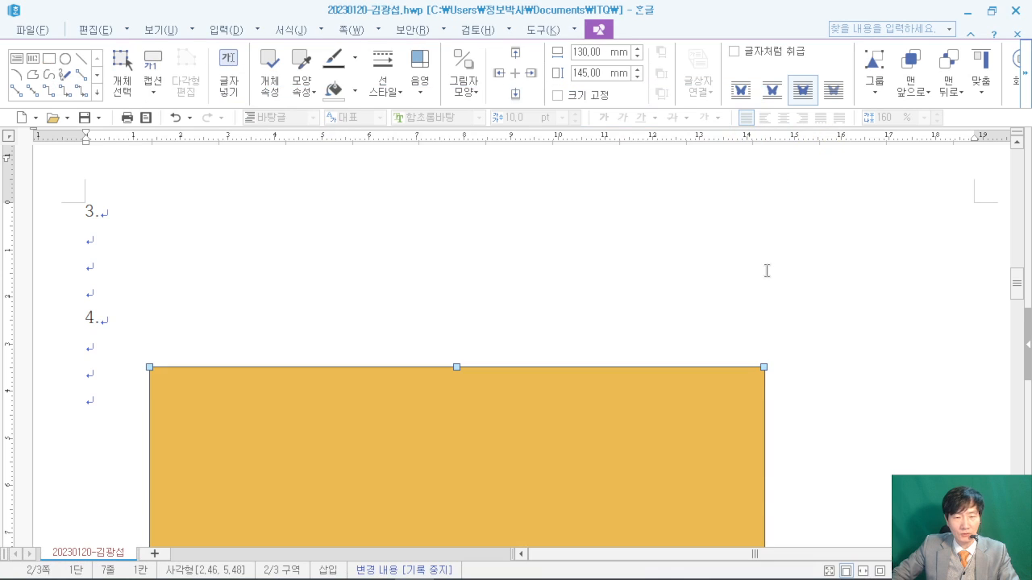
scroll(766, 271, down, 3)
scroll(766, 271, up, 2)
- Drag the orange rectangle right and further down the page, then deselect it
drag(302, 359, 328, 428)
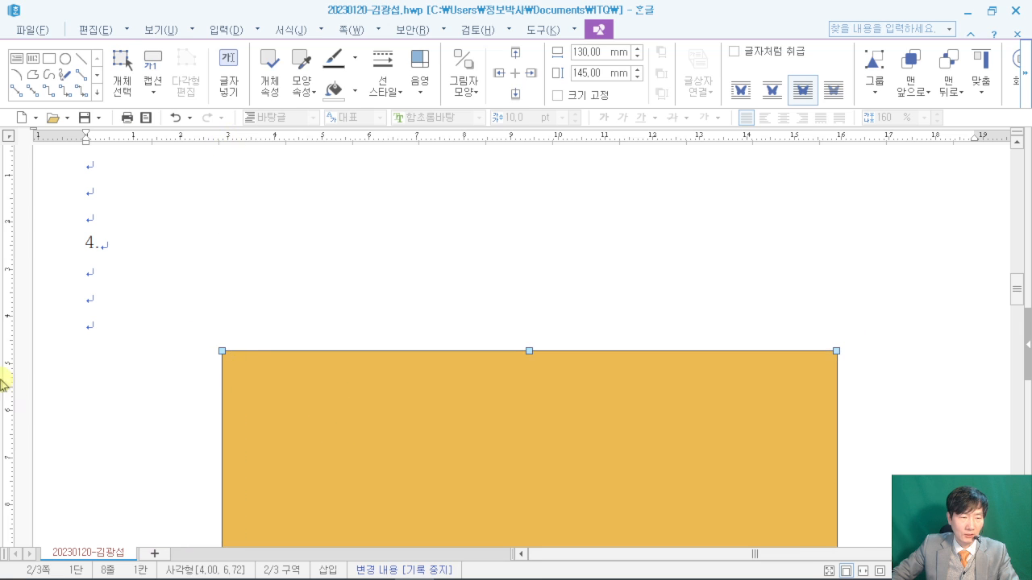
drag(320, 415, 320, 490)
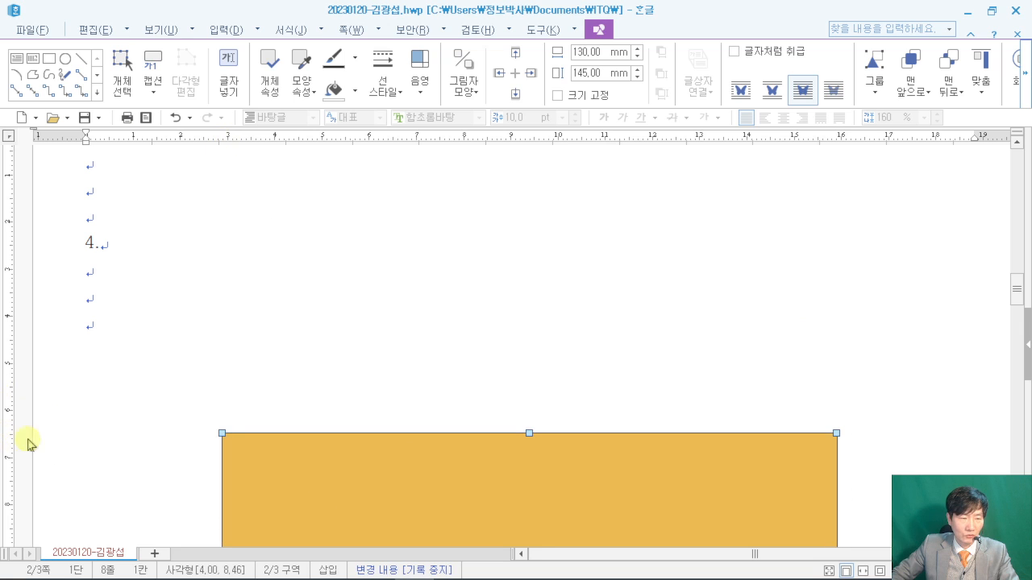
click(380, 397)
scroll(548, 299, down, 3)
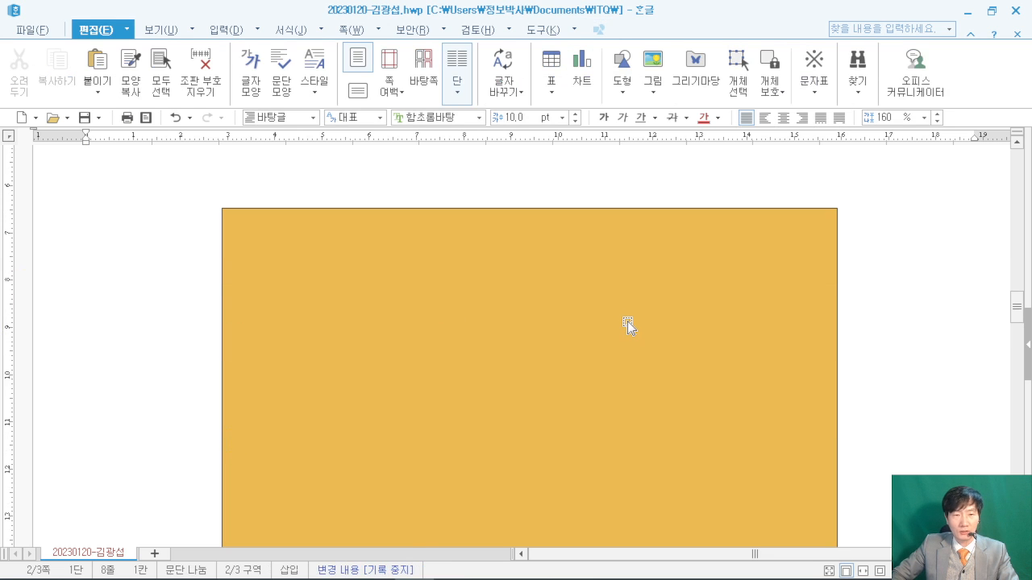
- Review the blue title text-box spec in the exam PDF, then return to Hangul
mouse_move(432, 574)
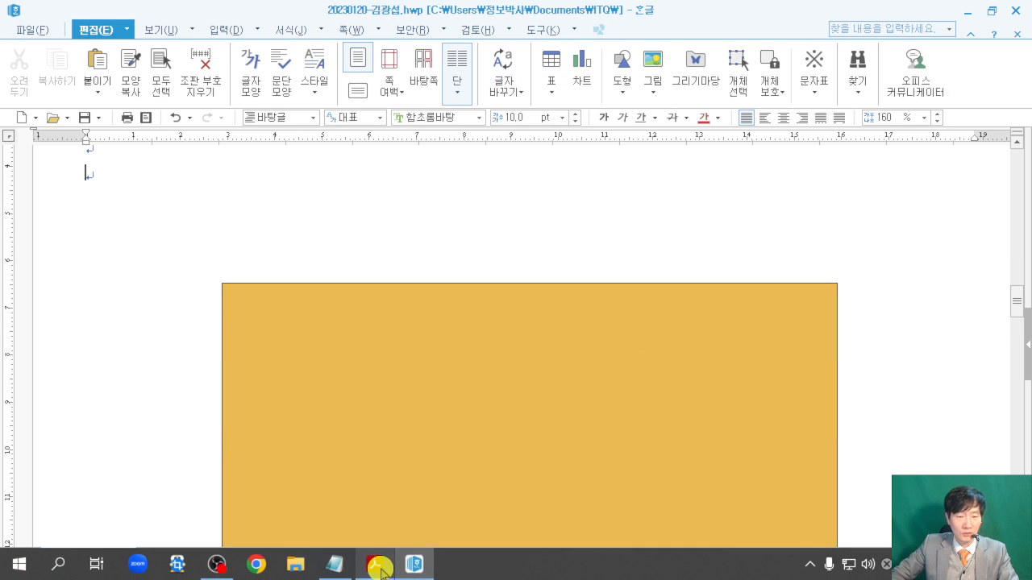
click(378, 570)
scroll(442, 290, up, 2)
scroll(443, 294, up, 2)
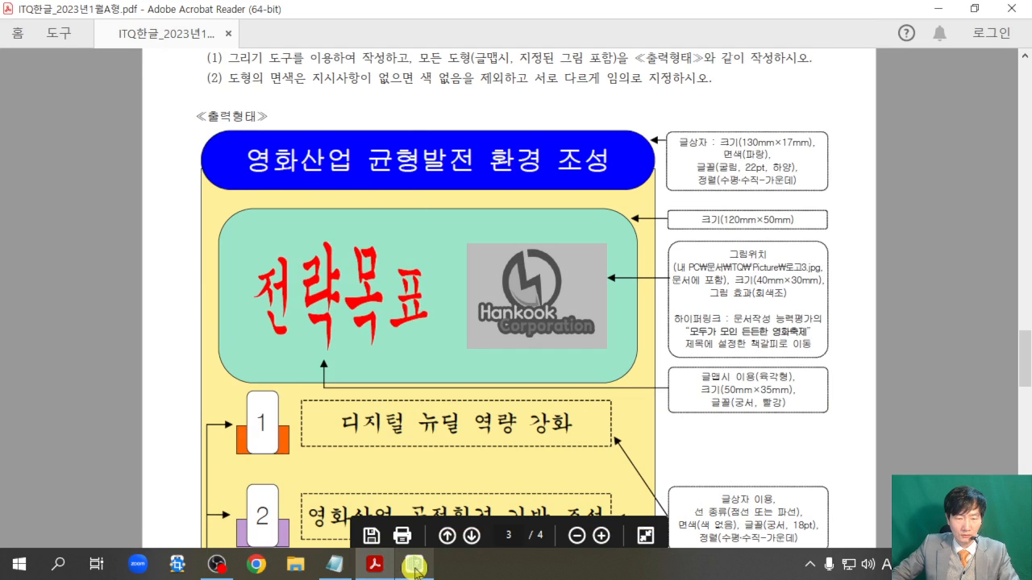
click(414, 571)
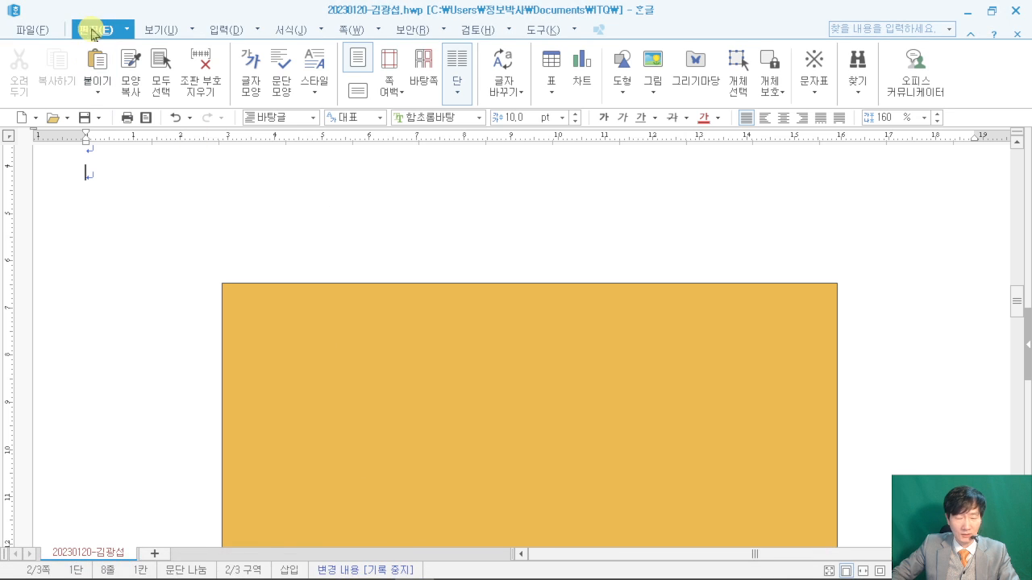
- Draw a horizontal text box above the orange rectangle
click(625, 91)
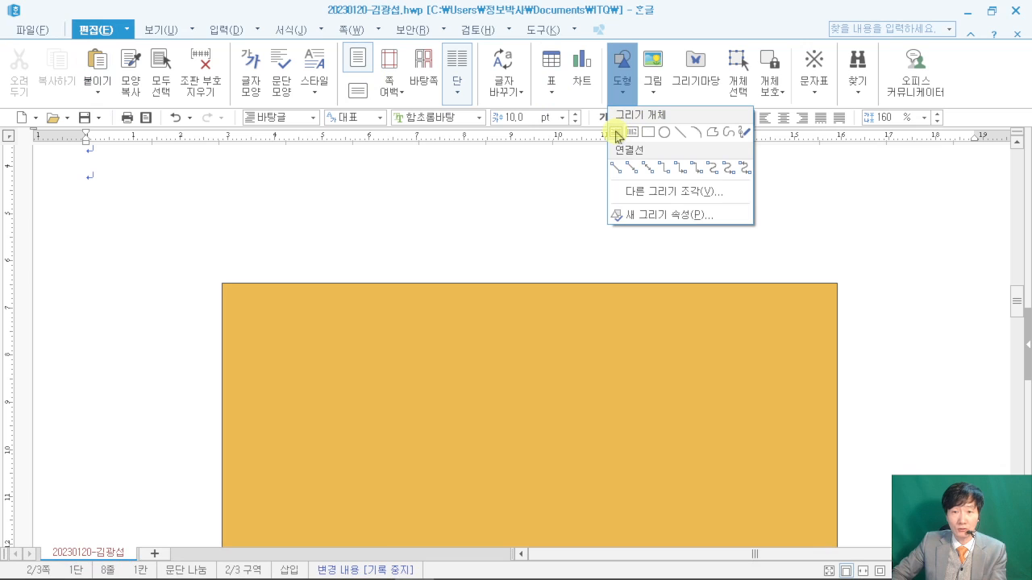
click(615, 134)
mouse_move(235, 179)
mouse_down()
mouse_move(694, 277)
mouse_move(801, 263)
mouse_move(813, 271)
mouse_up()
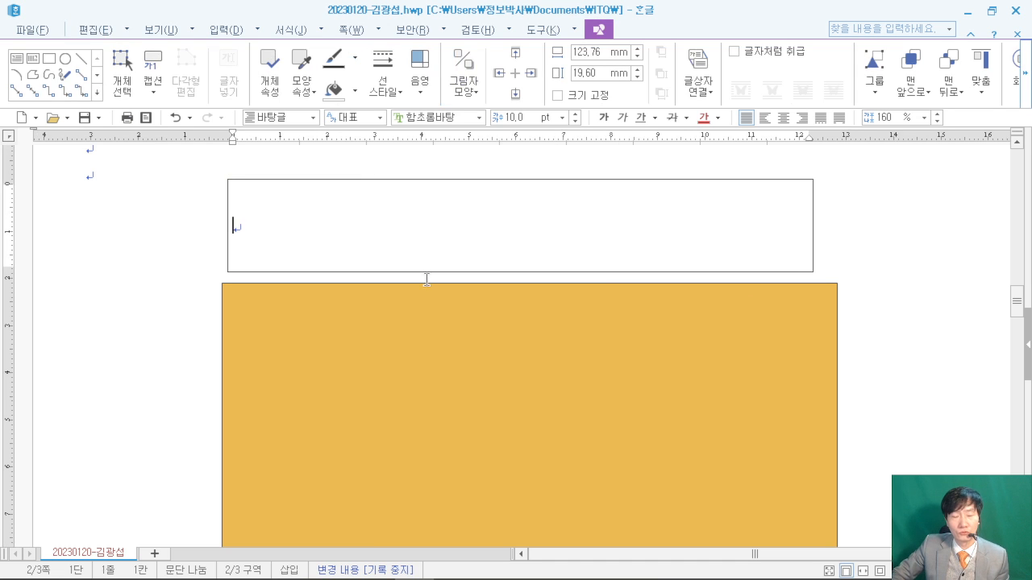
- Compare with the exam PDF, then type '영화산업 ㄱ형발전 환경 조성' into the text box
click(991, 10)
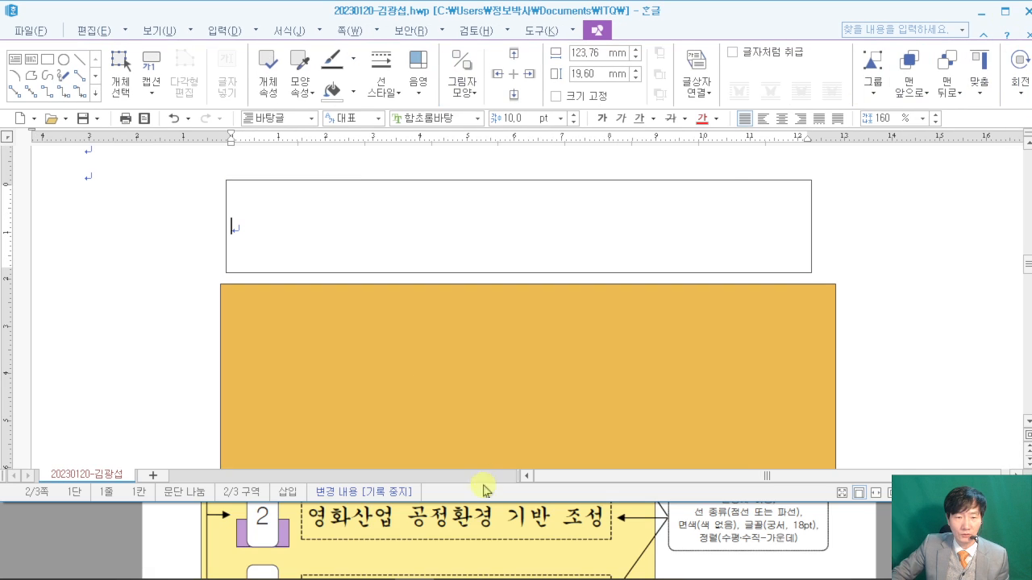
scroll(460, 524, up, 10)
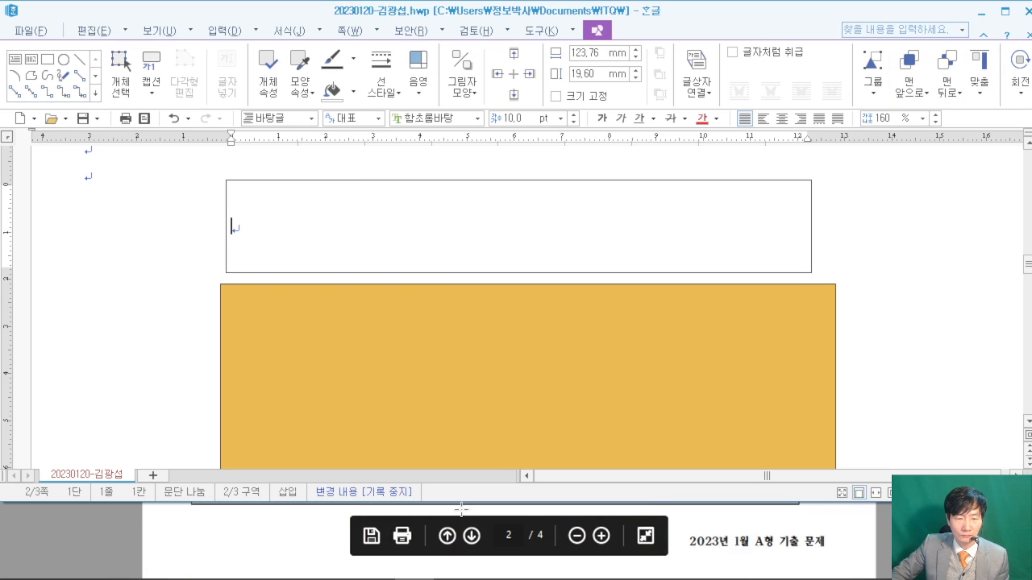
scroll(456, 522, down, 5)
click(91, 520)
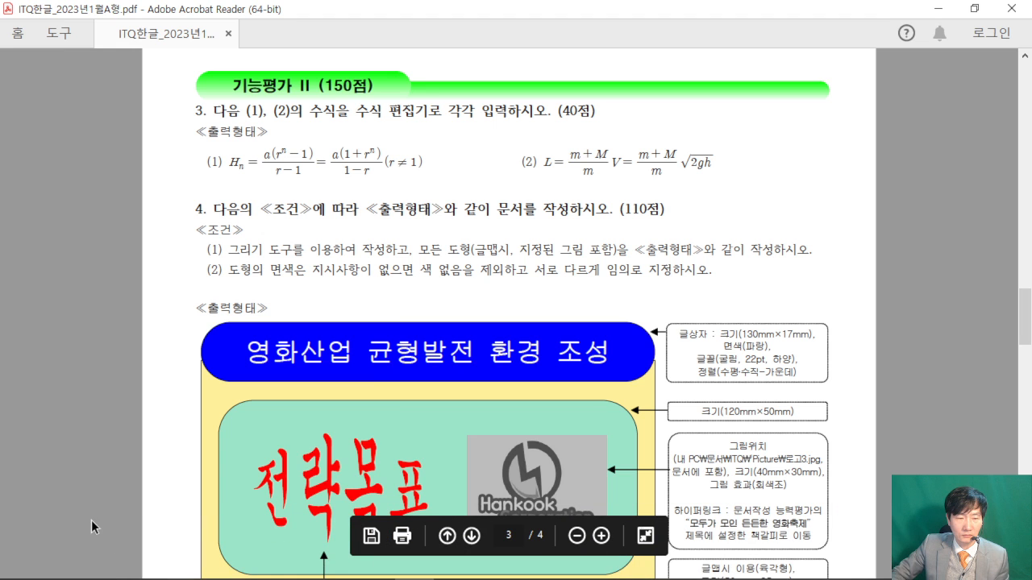
click(974, 8)
scroll(410, 528, down, 3)
scroll(421, 508, down, 2)
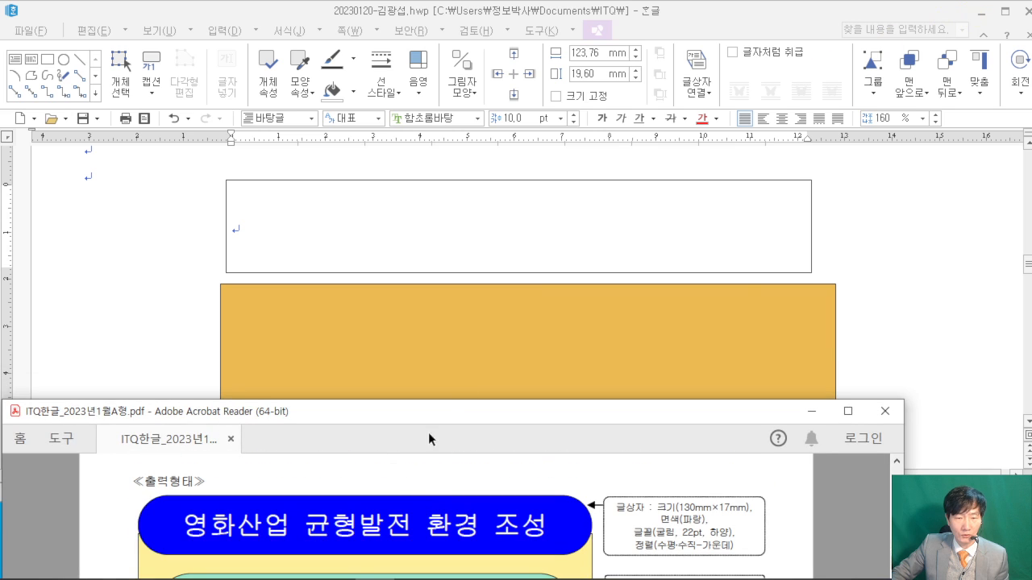
click(427, 232)
text(영화산업 )
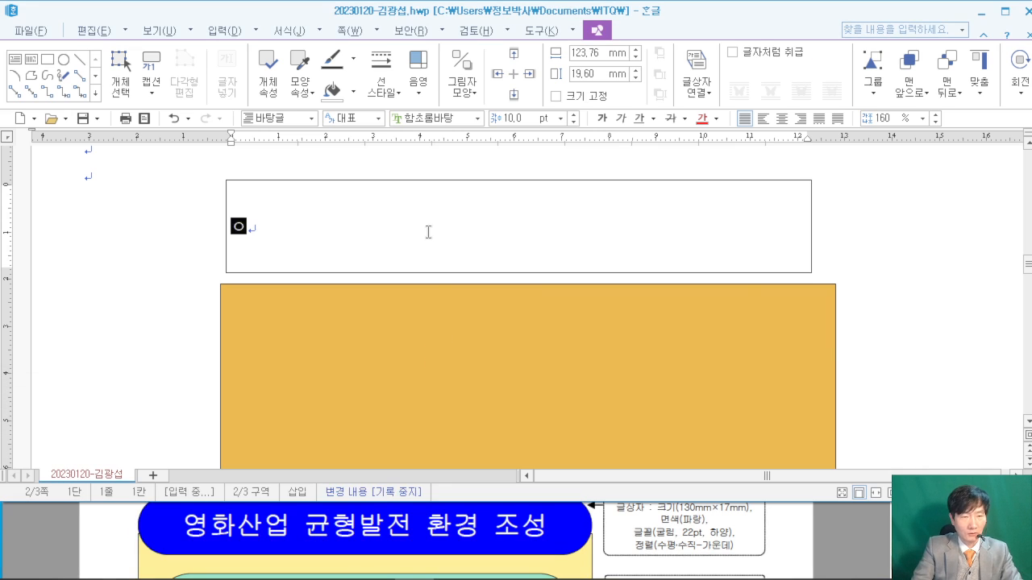
text(ㄱ)
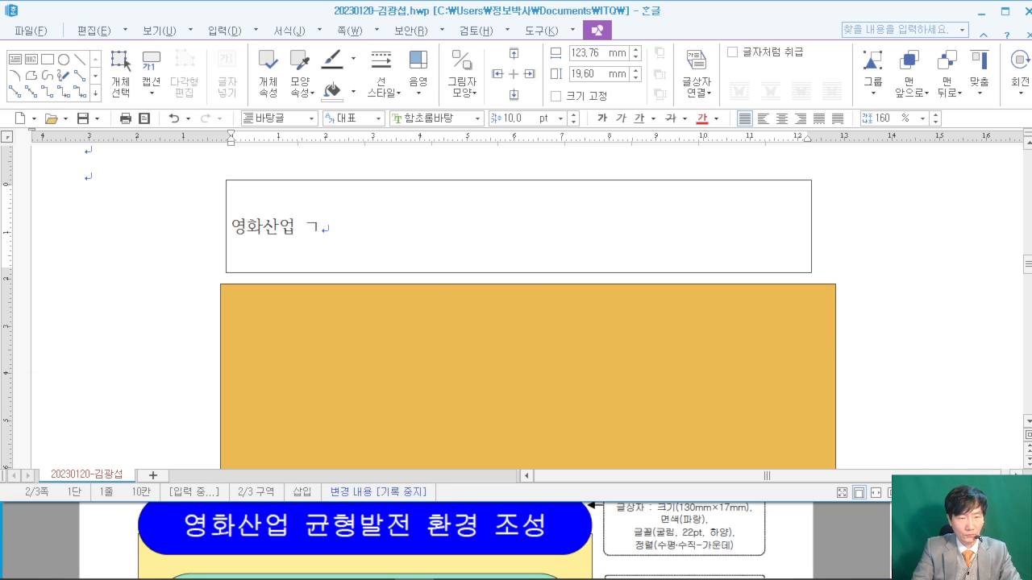
key(BackSpace)
text(균형발전 )
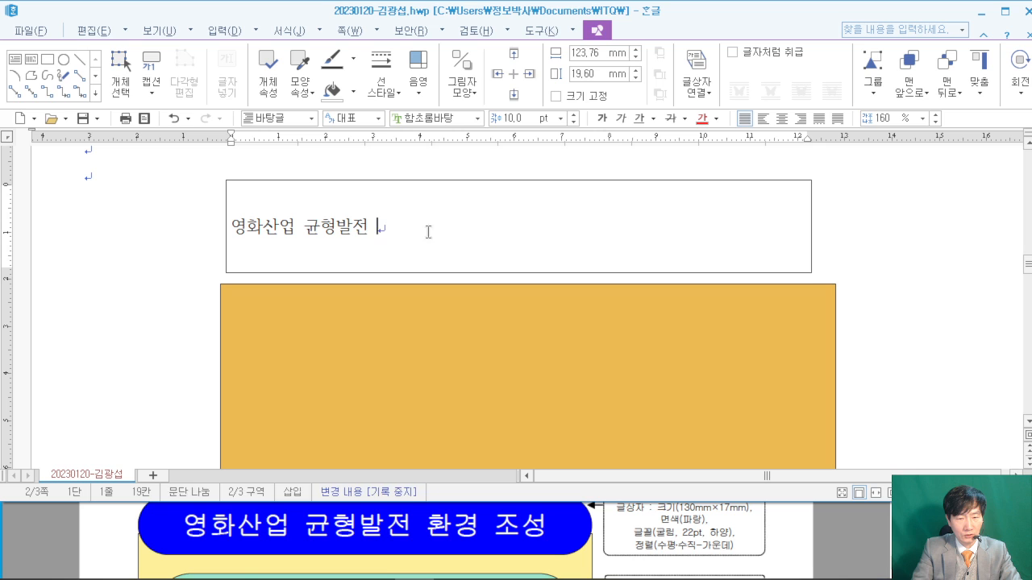
text(환경 조성)
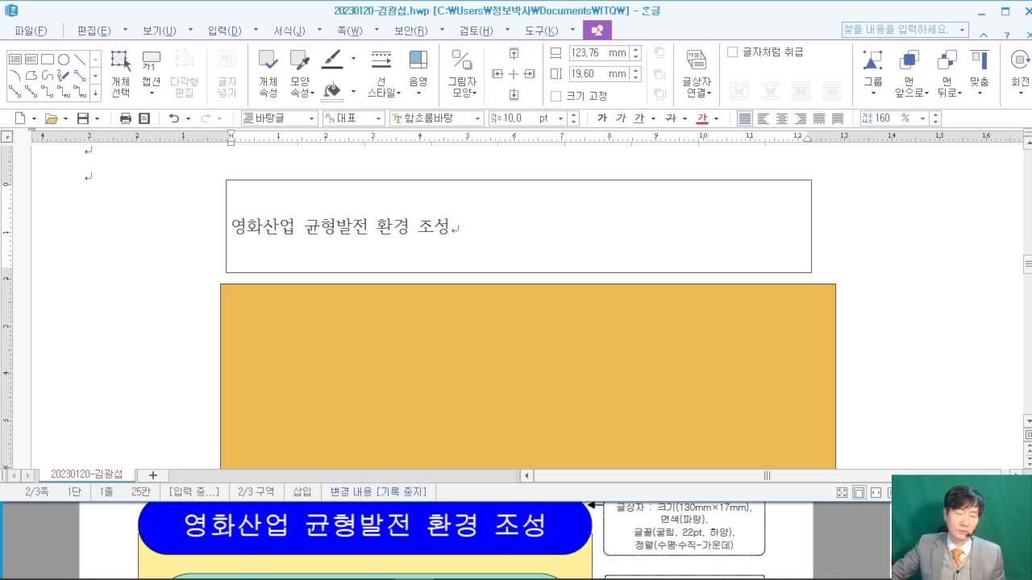
- Set the title box's width to 130 mm and height to 17 mm
click(468, 180)
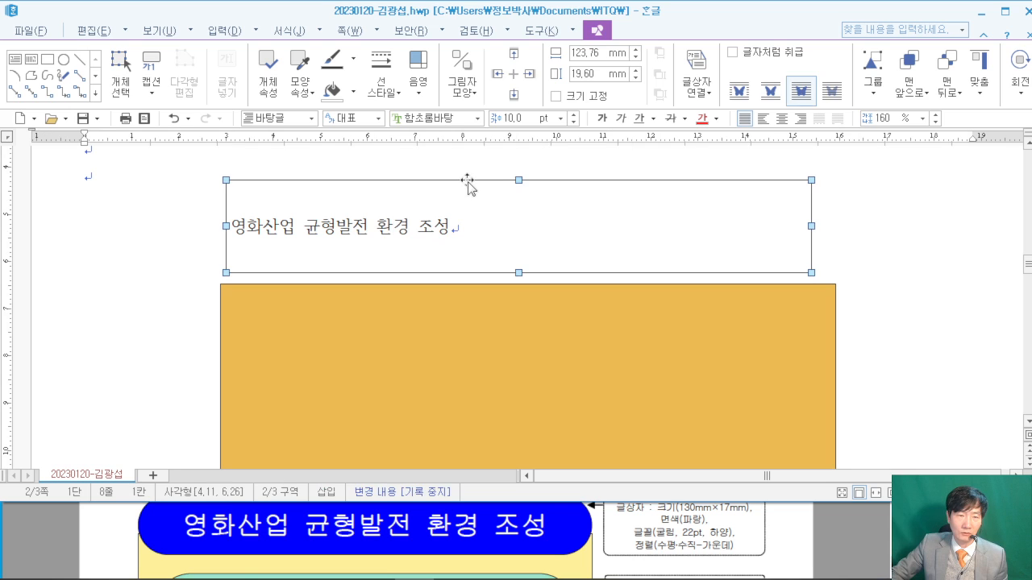
double_click(467, 180)
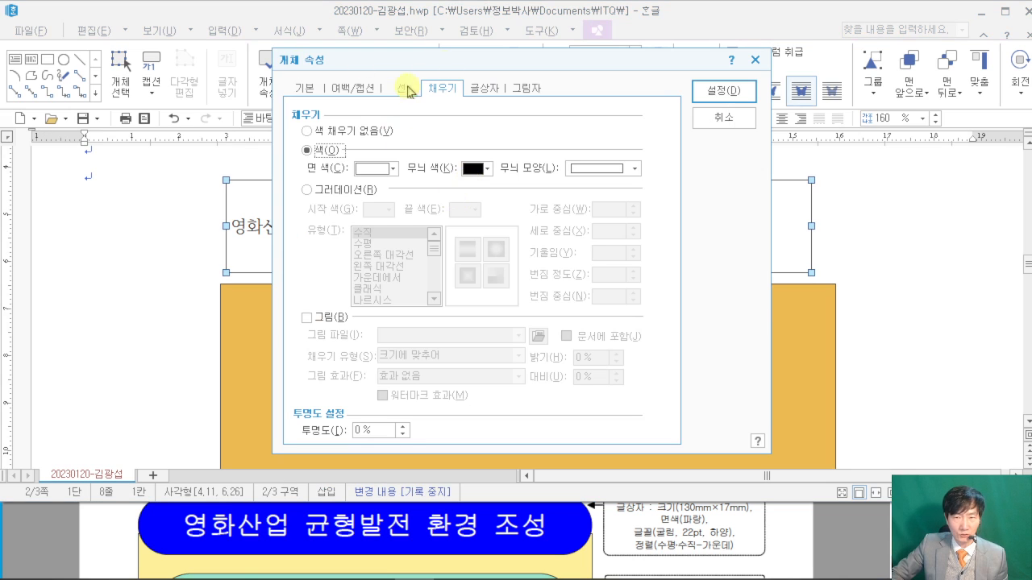
click(307, 88)
click(774, 542)
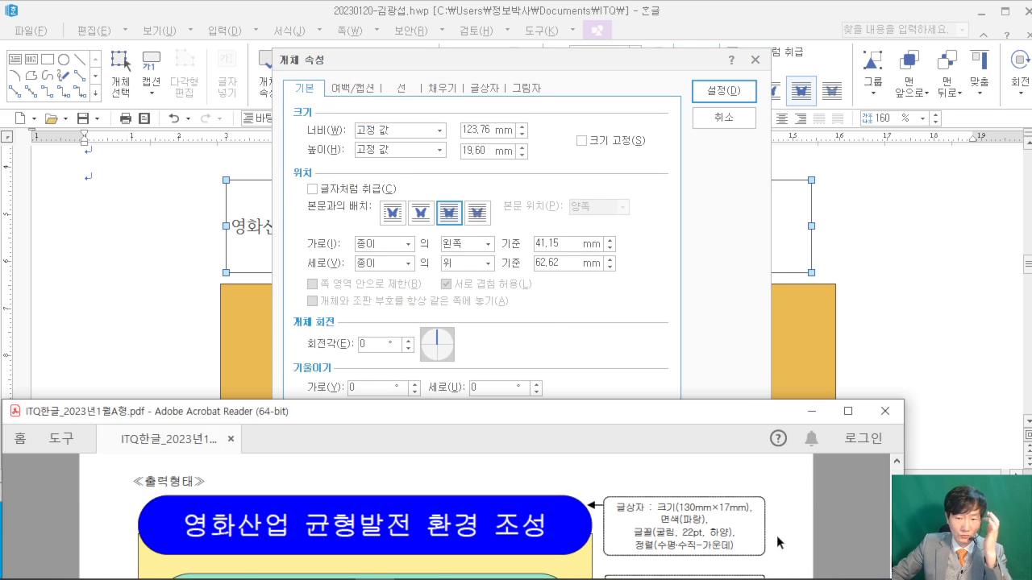
scroll(781, 542, up, 1)
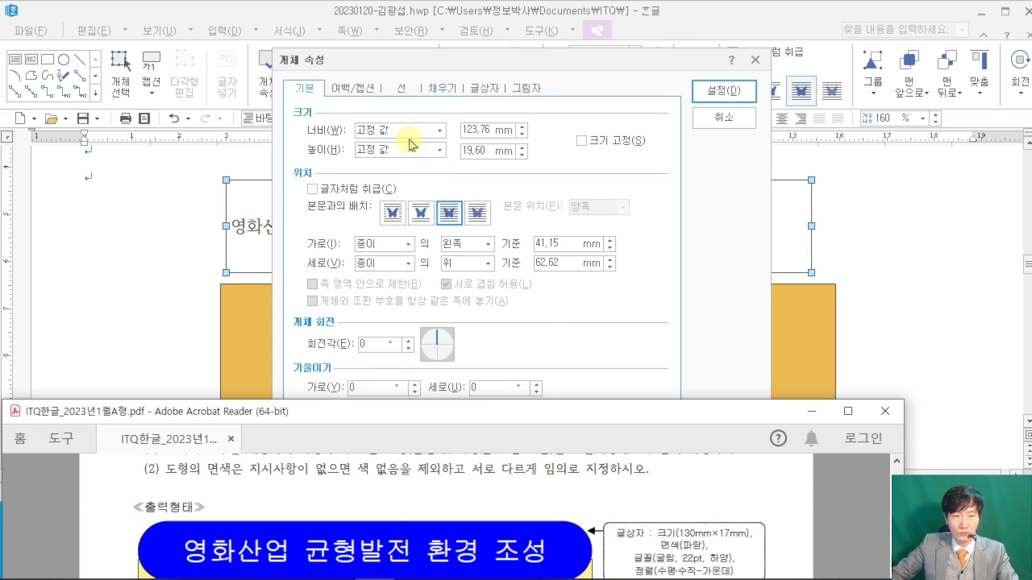
click(500, 135)
double_click(495, 131)
text(130)
key(Tab)
key(Tab)
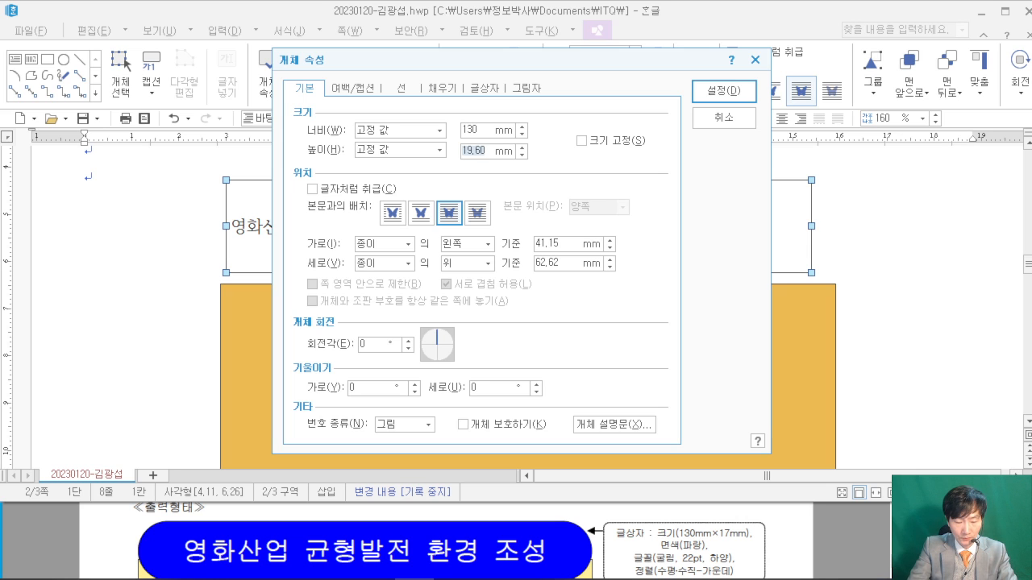
text(17)
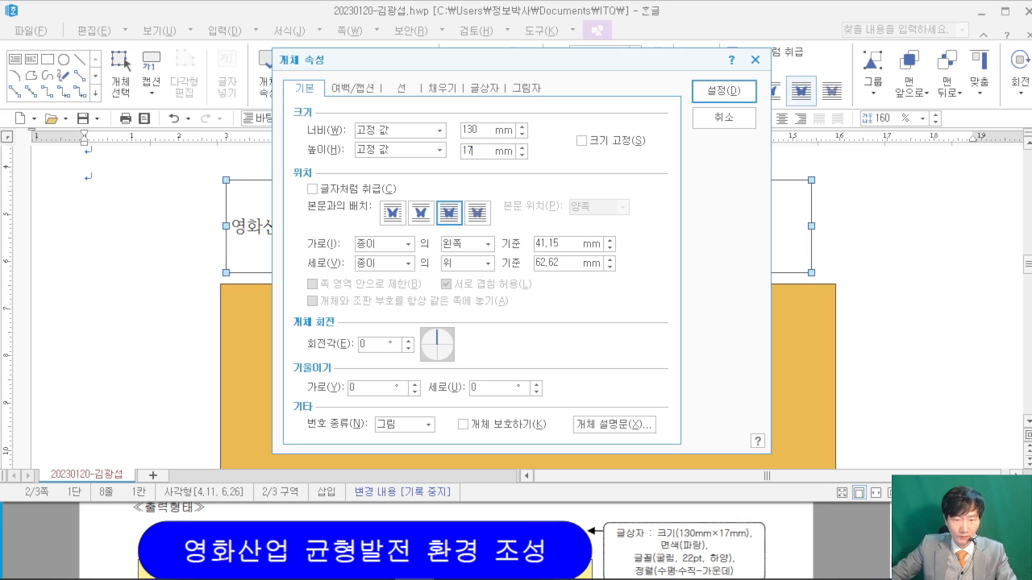
- Give the title box semicircular (반원) ends and a blue fill, and apply
click(403, 87)
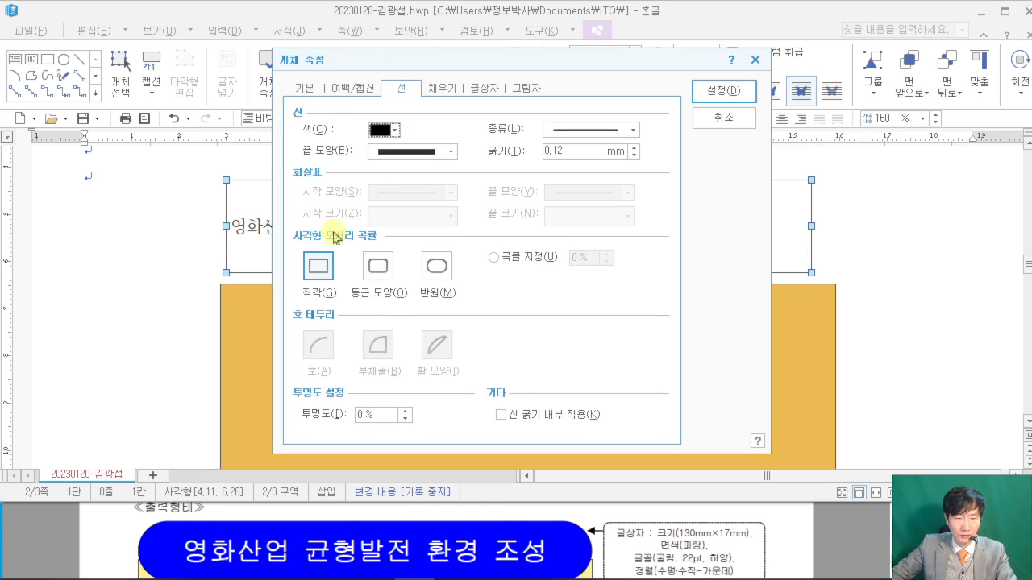
click(435, 266)
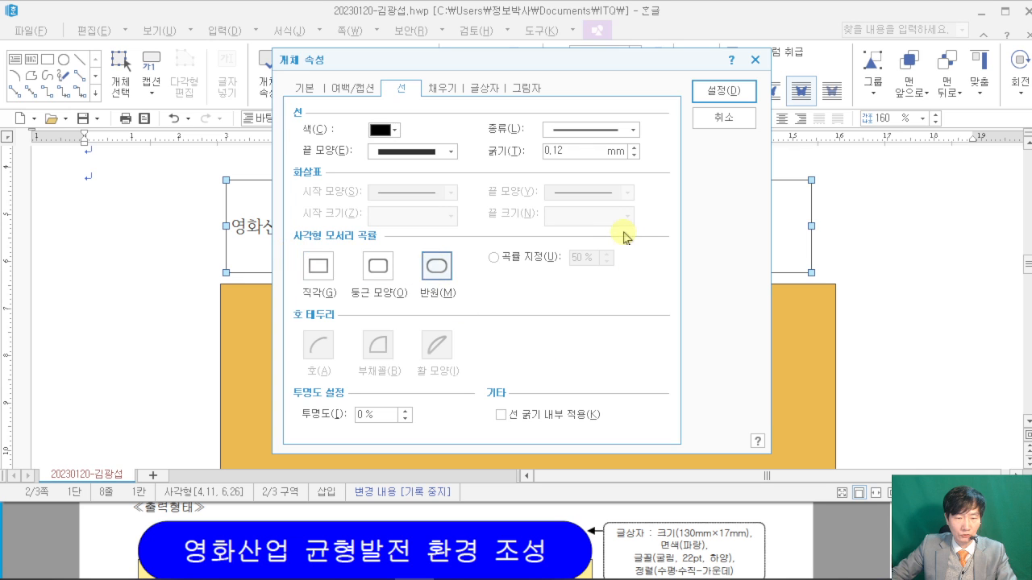
click(796, 553)
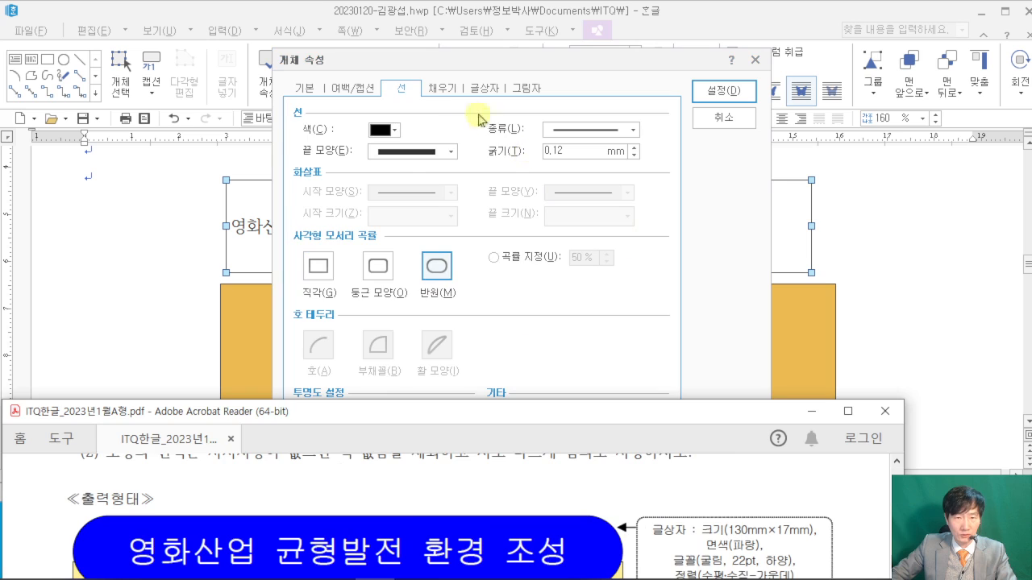
click(441, 89)
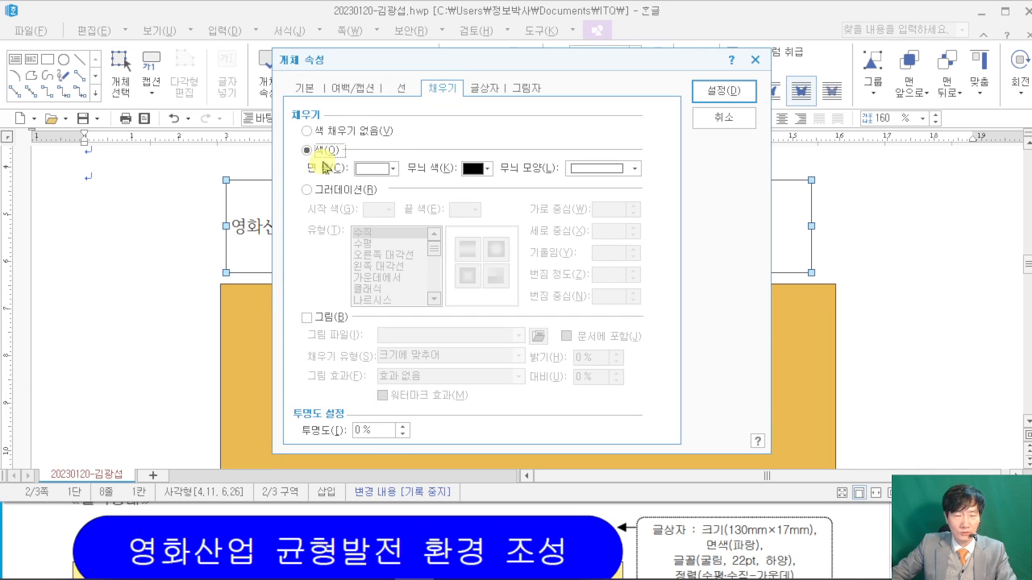
click(391, 170)
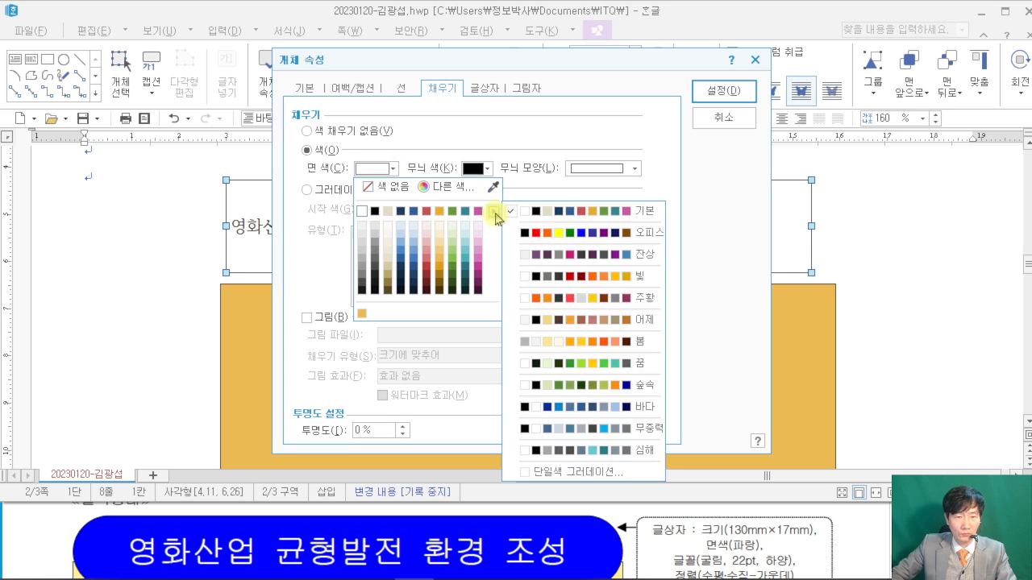
mouse_move(497, 218)
click(551, 231)
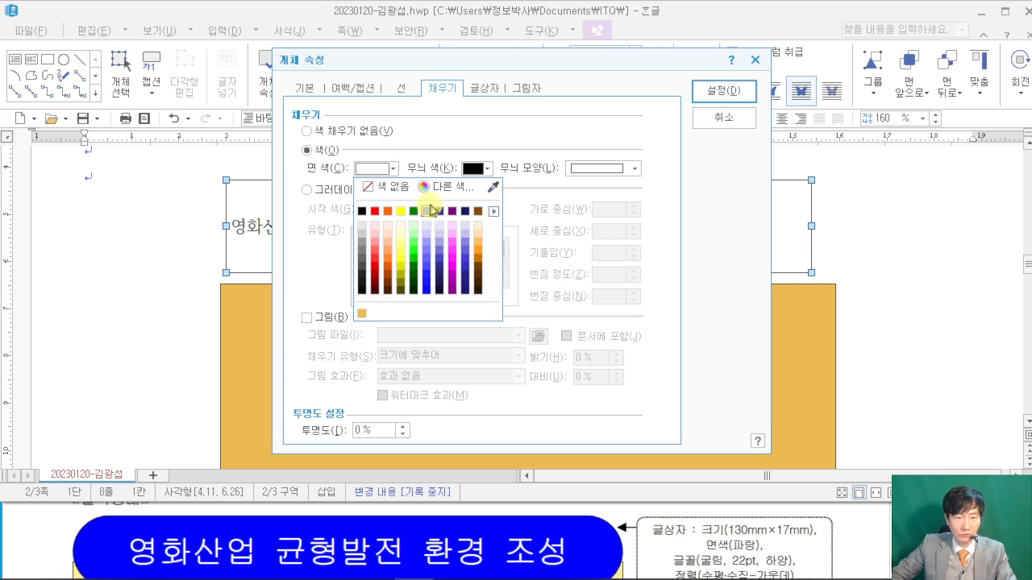
click(441, 227)
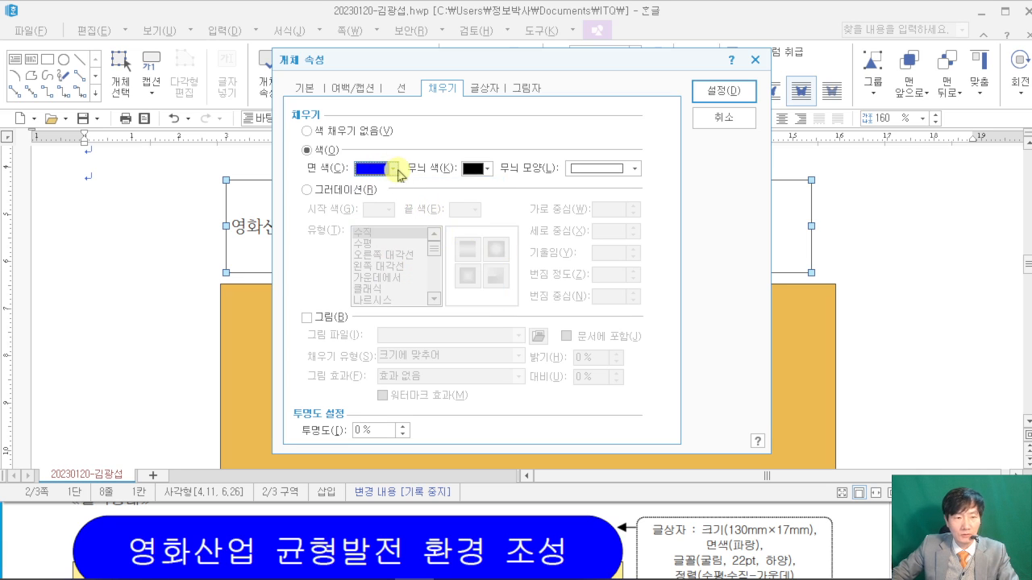
click(723, 92)
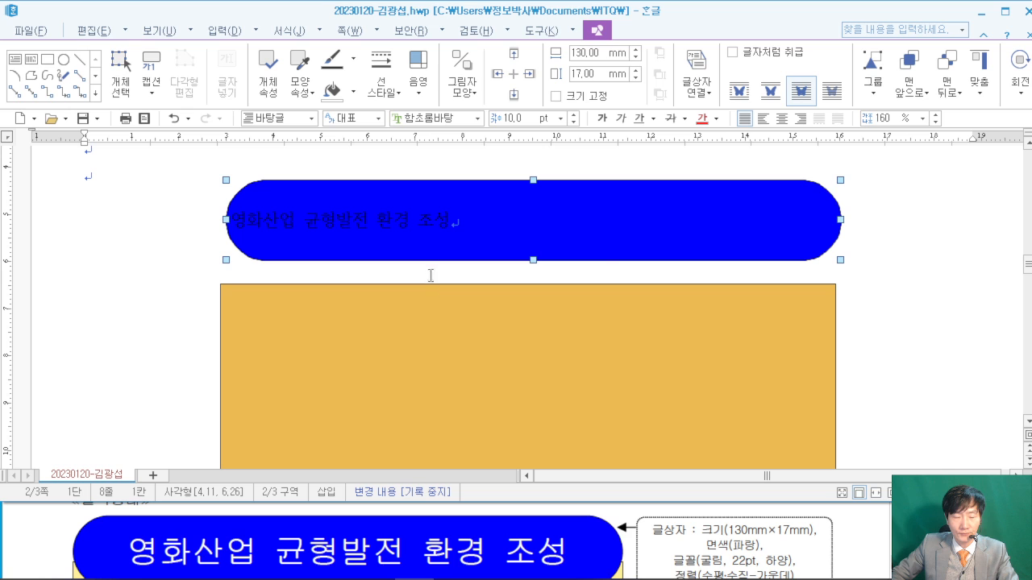
- Set the selected title text to 굴림 font at 22 pt
click(932, 211)
drag(577, 217, 169, 220)
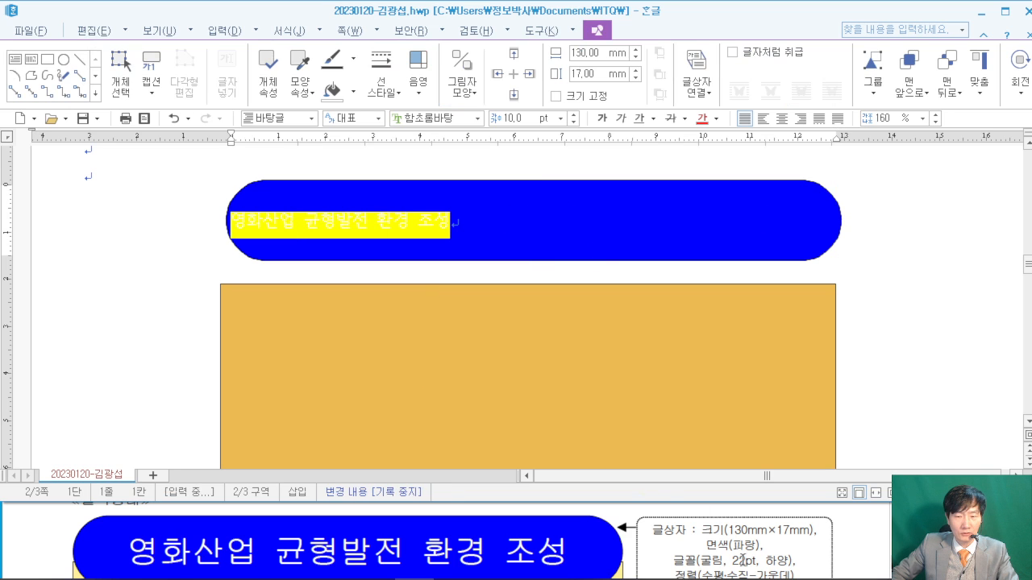
click(843, 557)
scroll(847, 556, down, 1)
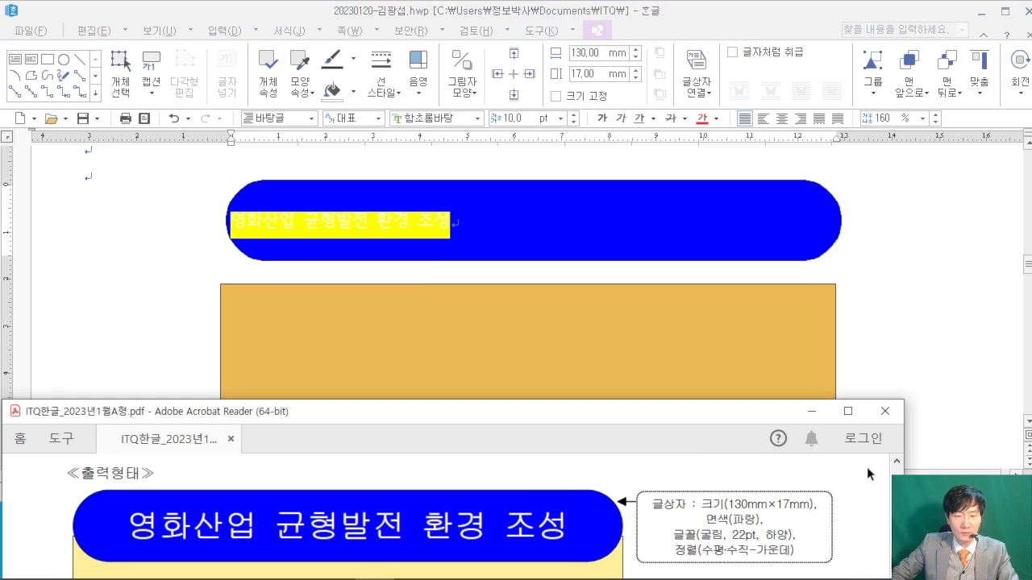
click(784, 20)
click(429, 119)
text(굴림)
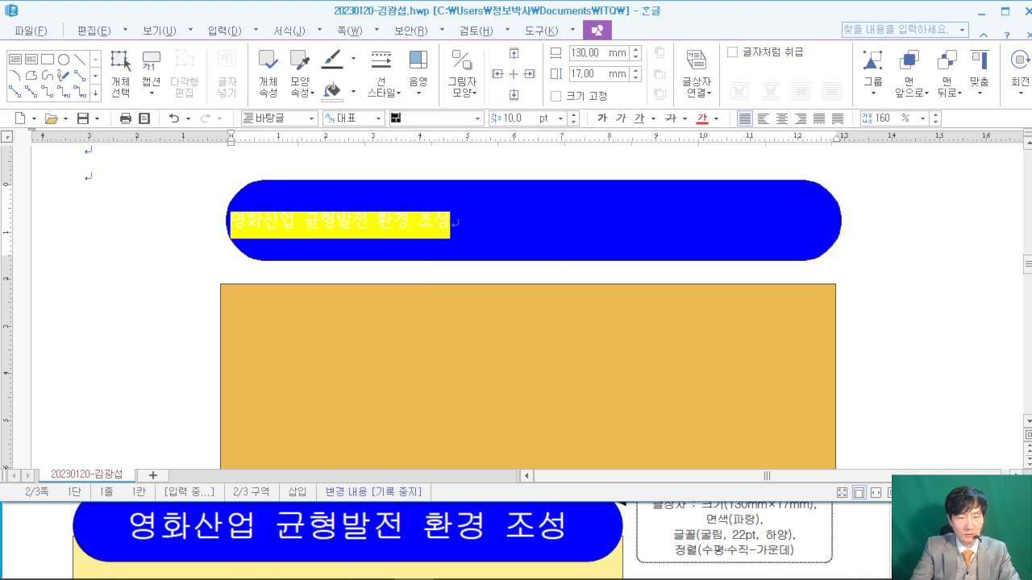
key(Return)
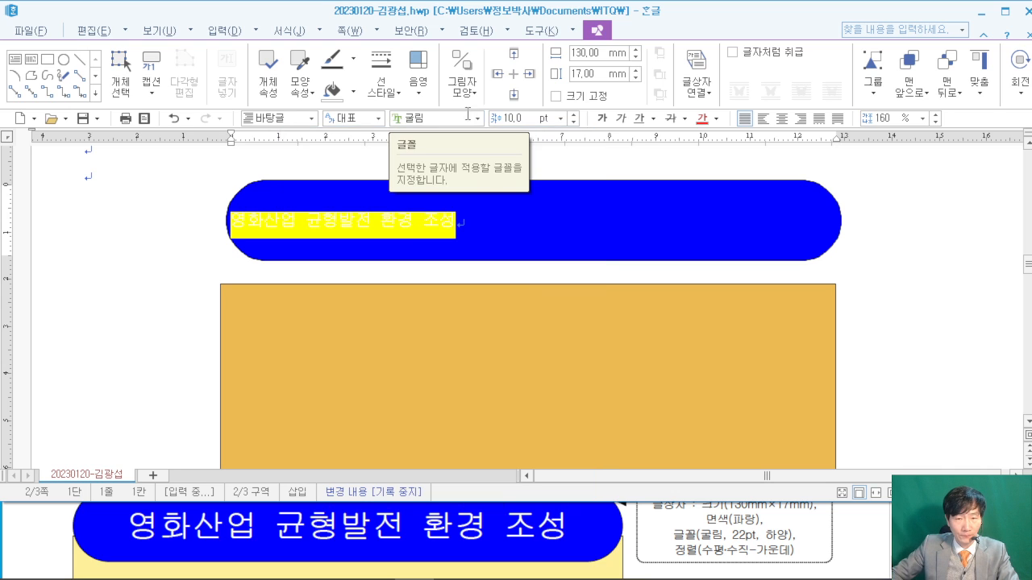
click(504, 121)
text(22)
key(Return)
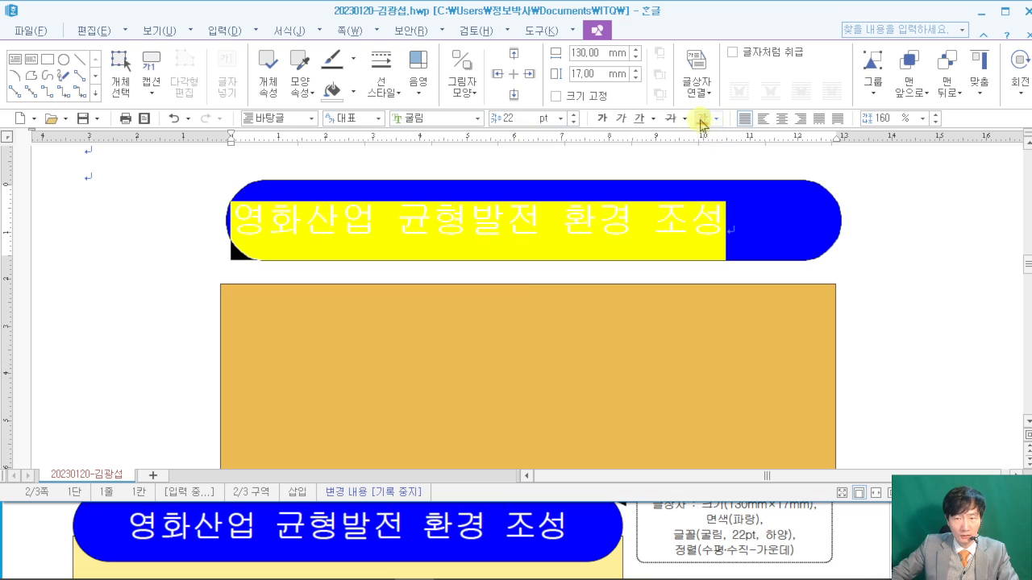
- Make the title text white and centre-align it
click(715, 120)
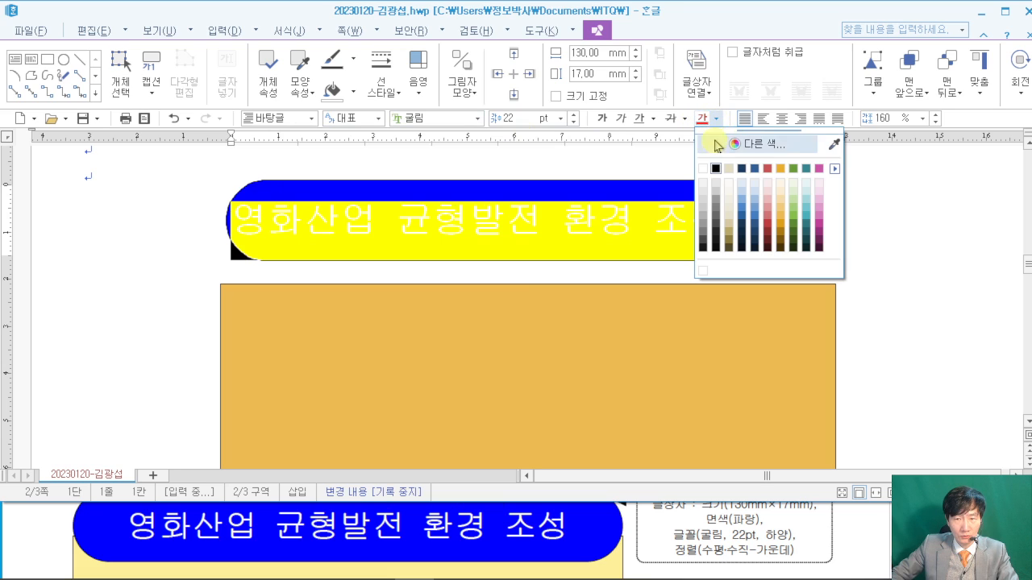
click(703, 169)
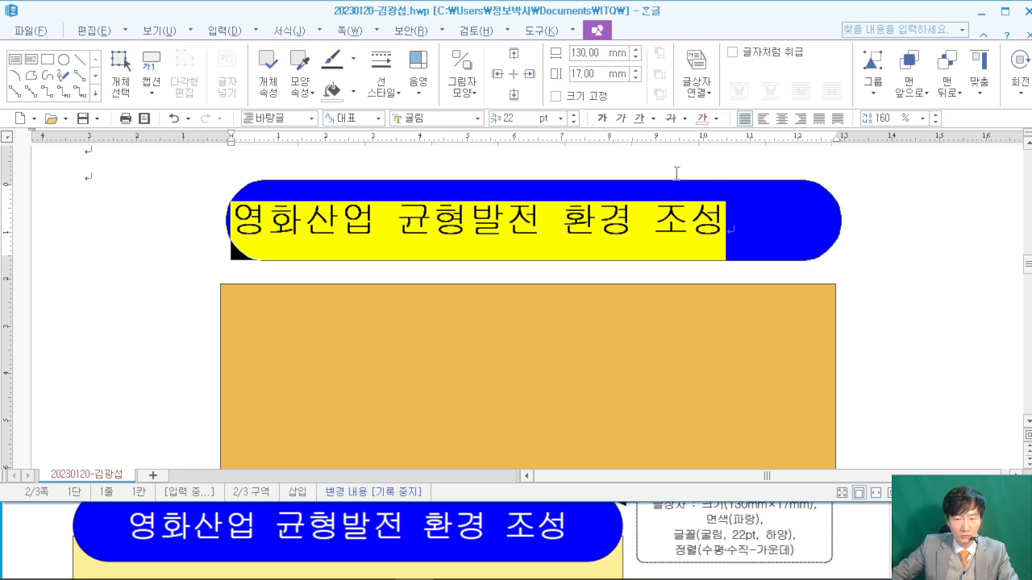
click(781, 119)
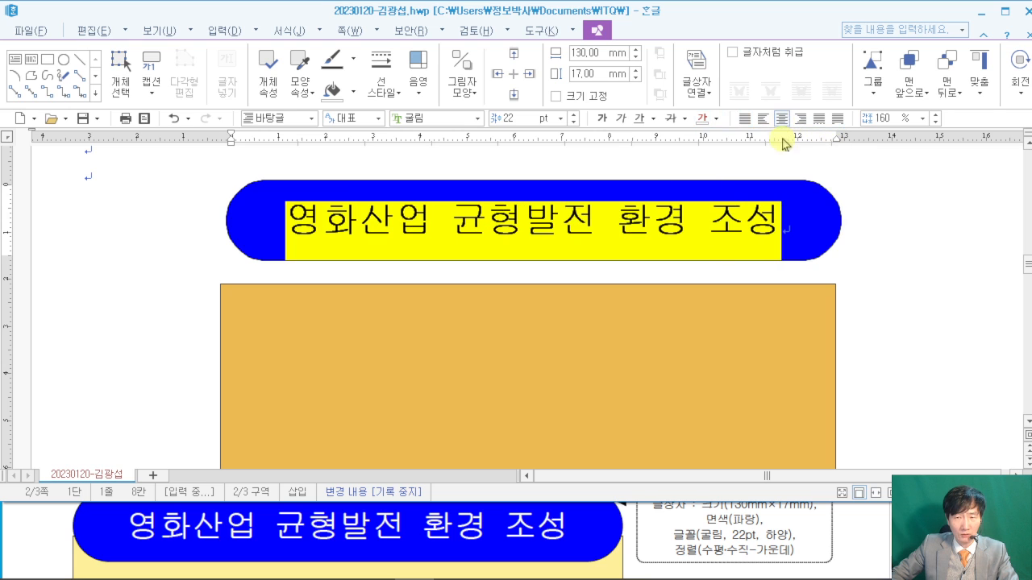
click(884, 233)
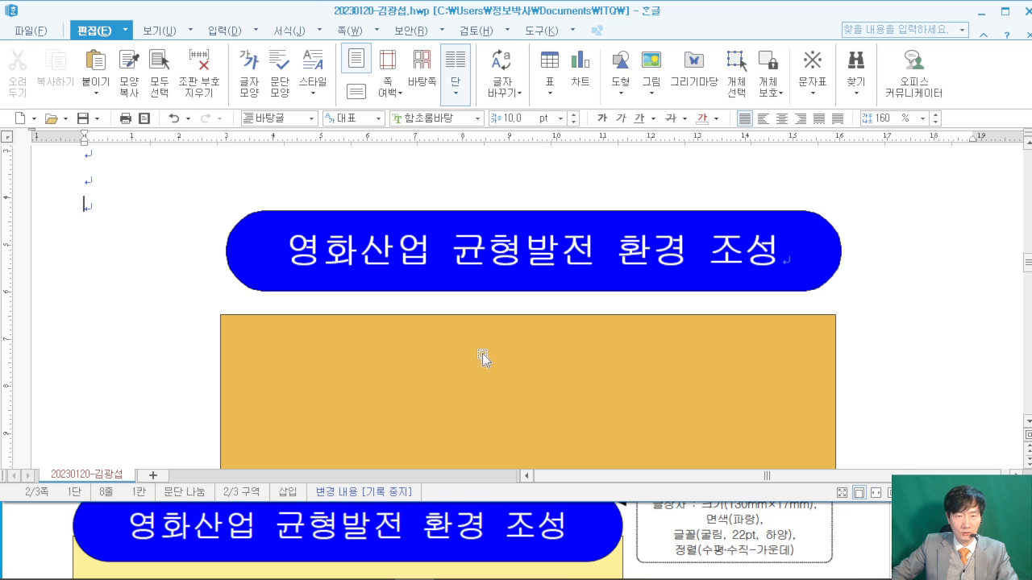
- Position the blue title box across the orange rectangle's top edge, nudging it up, and compare with the PDF
drag(509, 292, 509, 345)
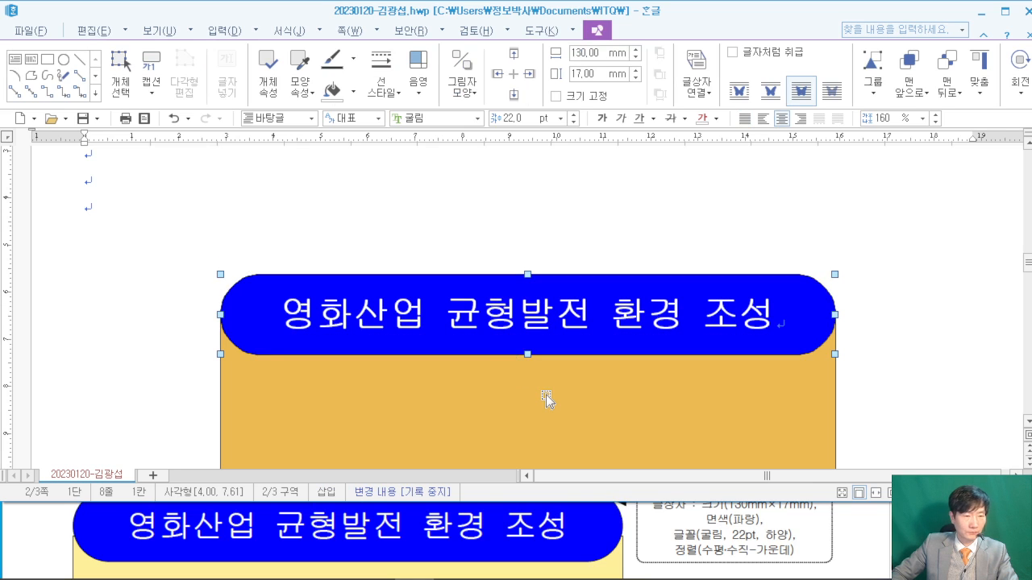
click(932, 332)
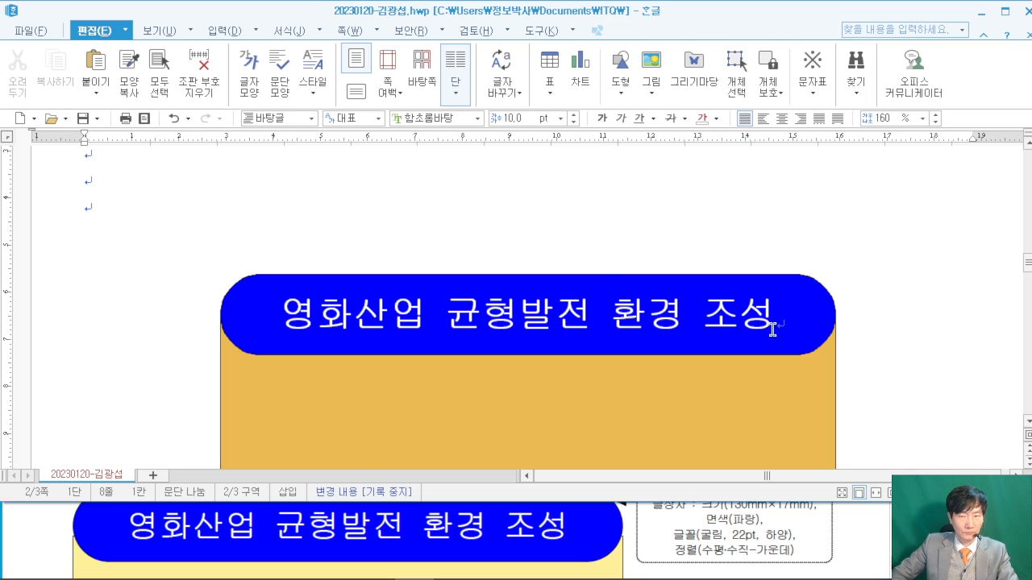
drag(599, 282, 604, 272)
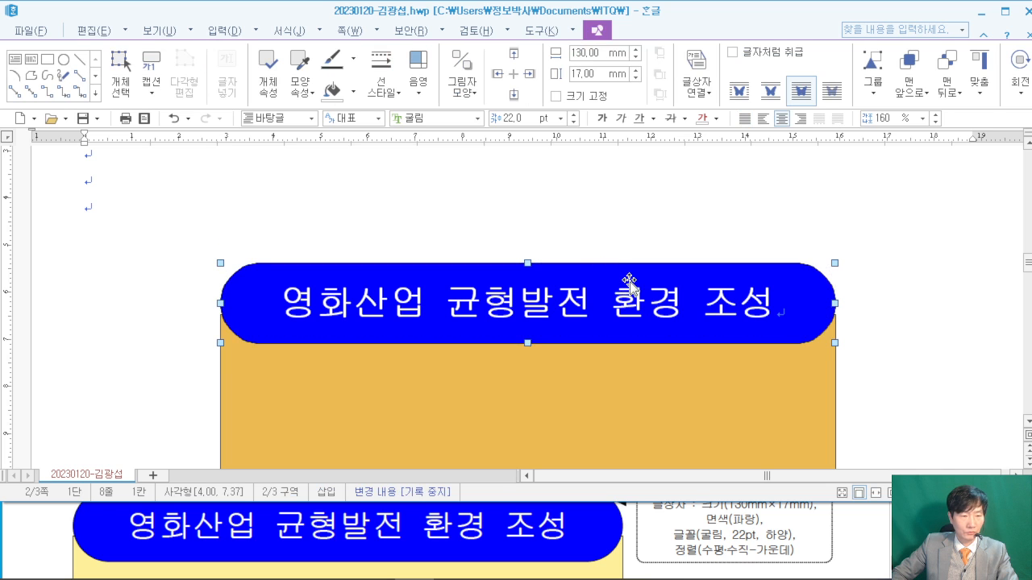
key(Up)
key(Up)
key(Up)
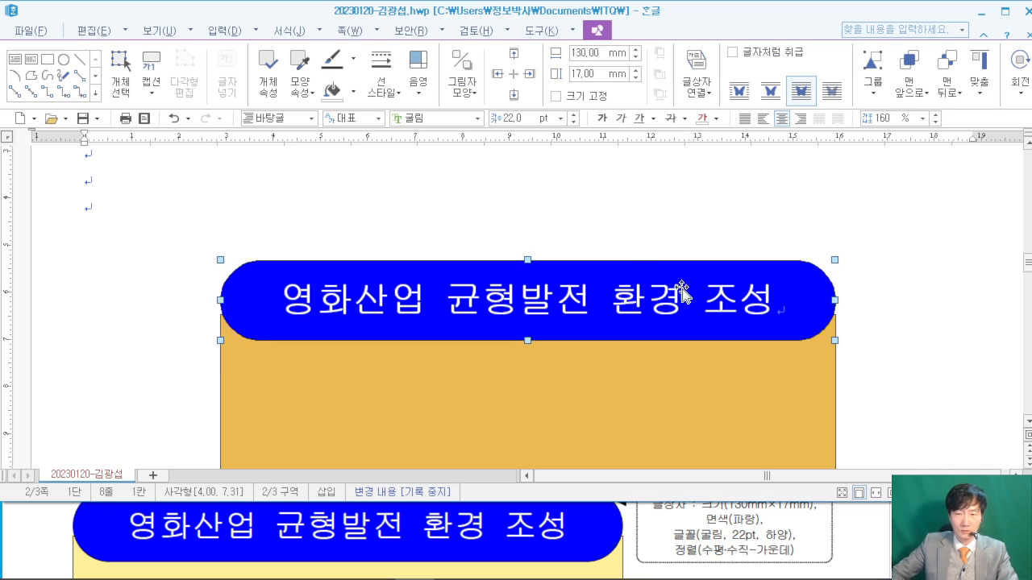
click(842, 332)
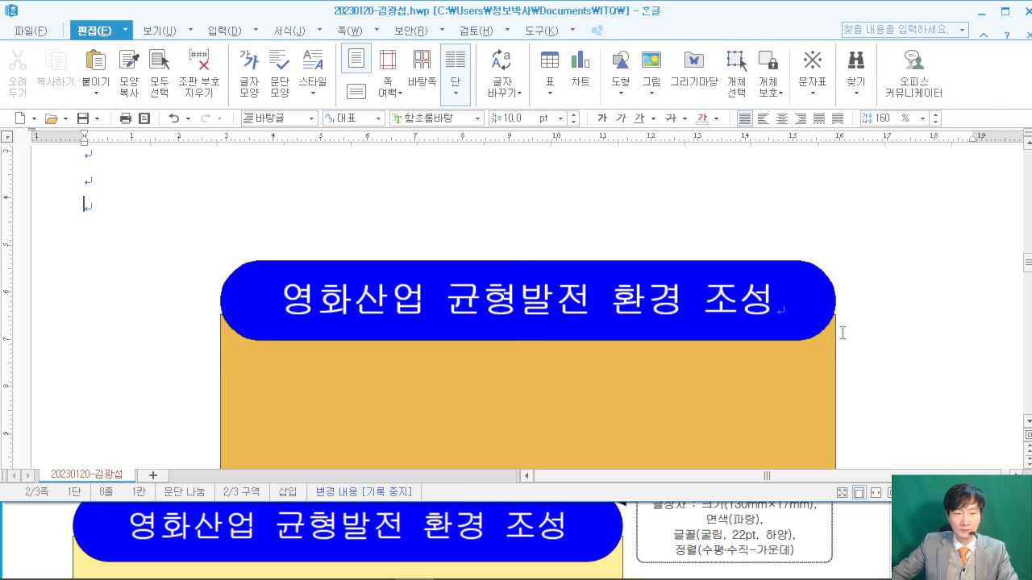
click(841, 530)
double_click(843, 409)
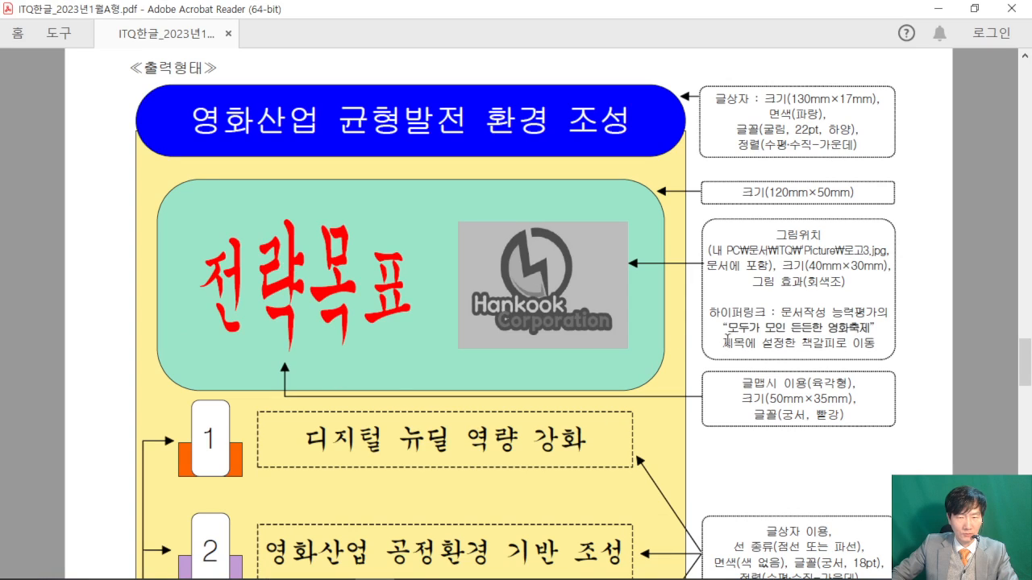
click(937, 8)
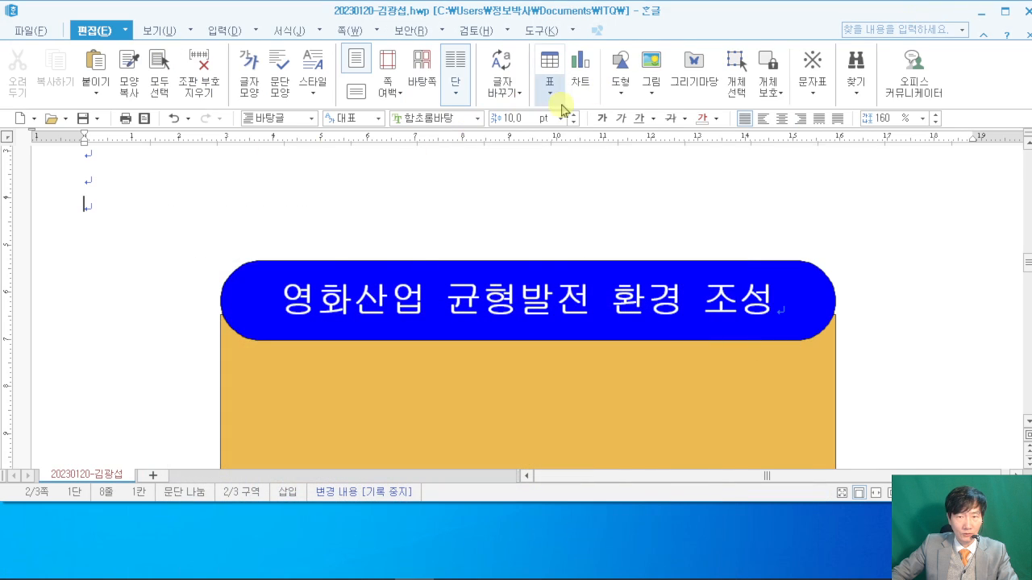
- Draw a new rectangle and size it to 120 × 50 mm
click(615, 95)
click(646, 132)
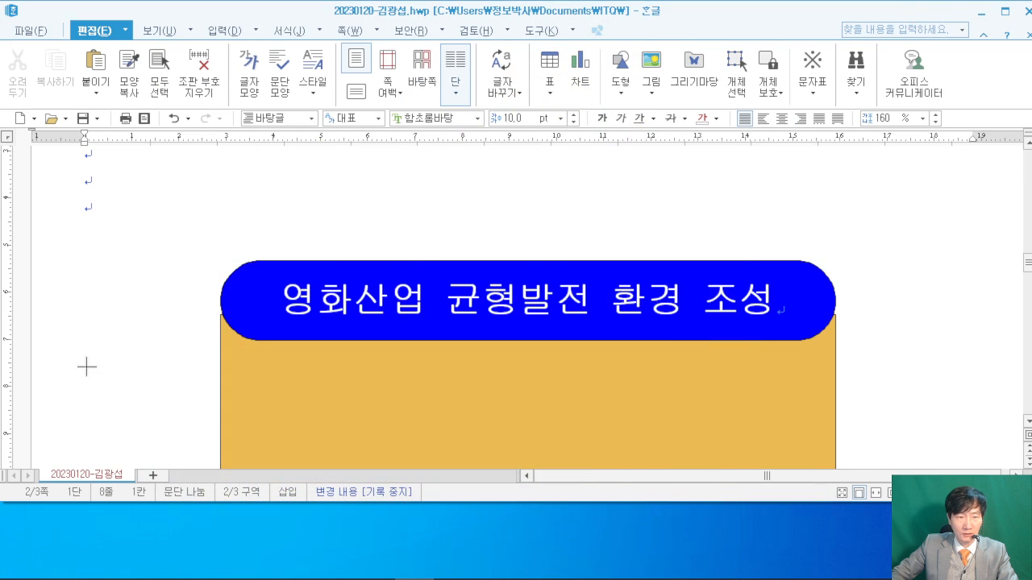
drag(61, 332, 182, 417)
double_click(144, 369)
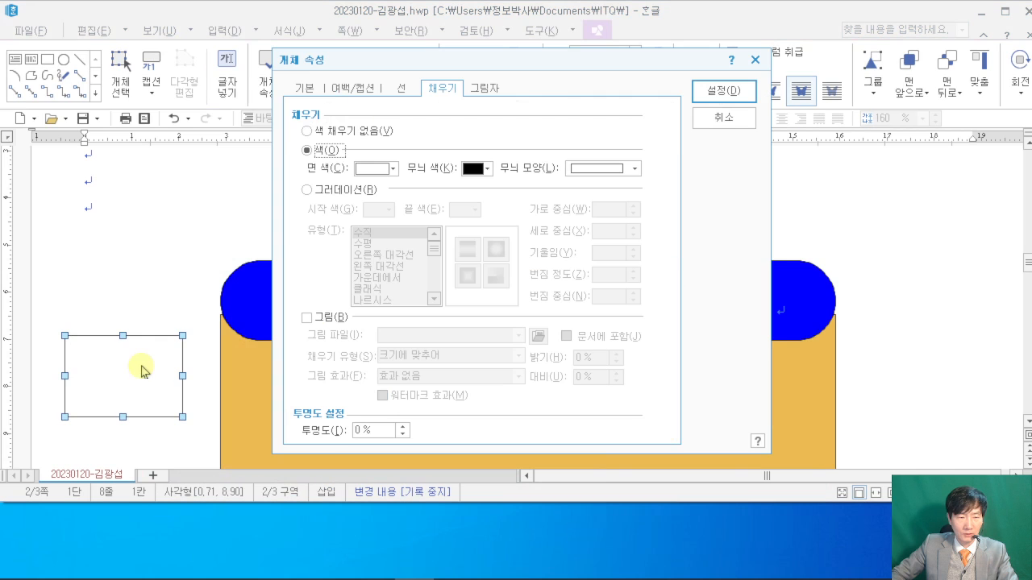
click(304, 88)
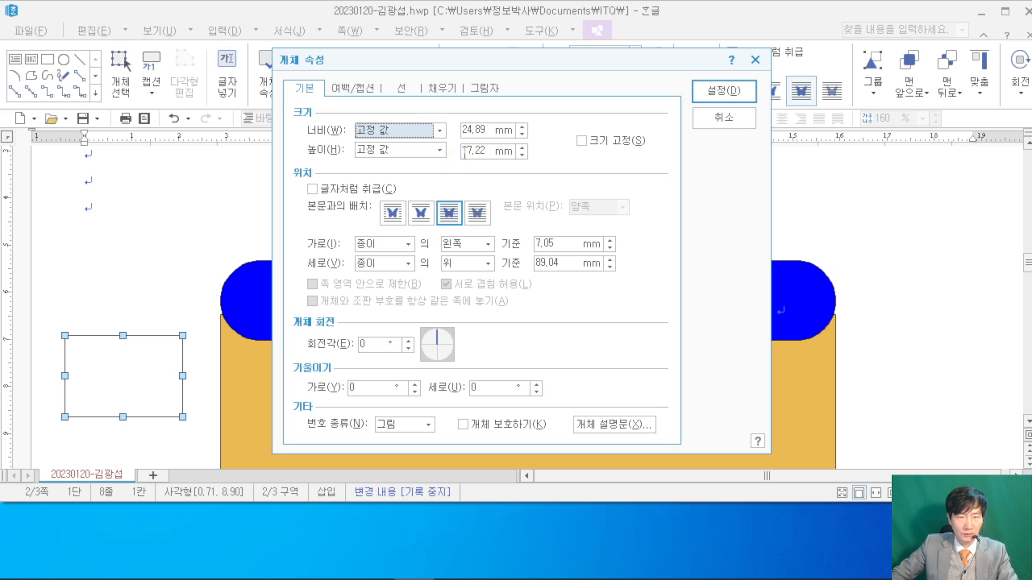
click(414, 567)
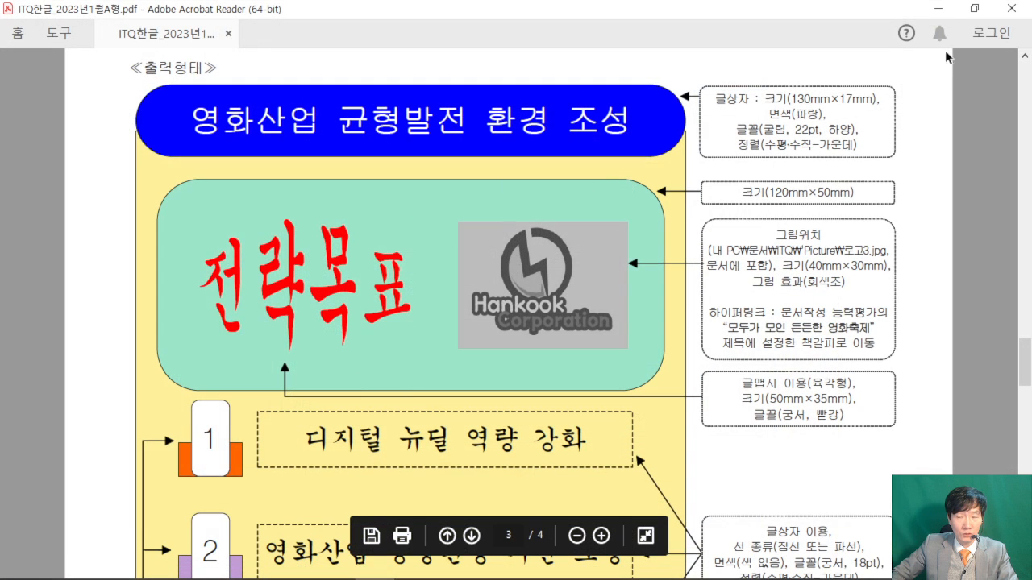
click(947, 9)
double_click(487, 126)
text(120)
double_click(488, 151)
text(50)
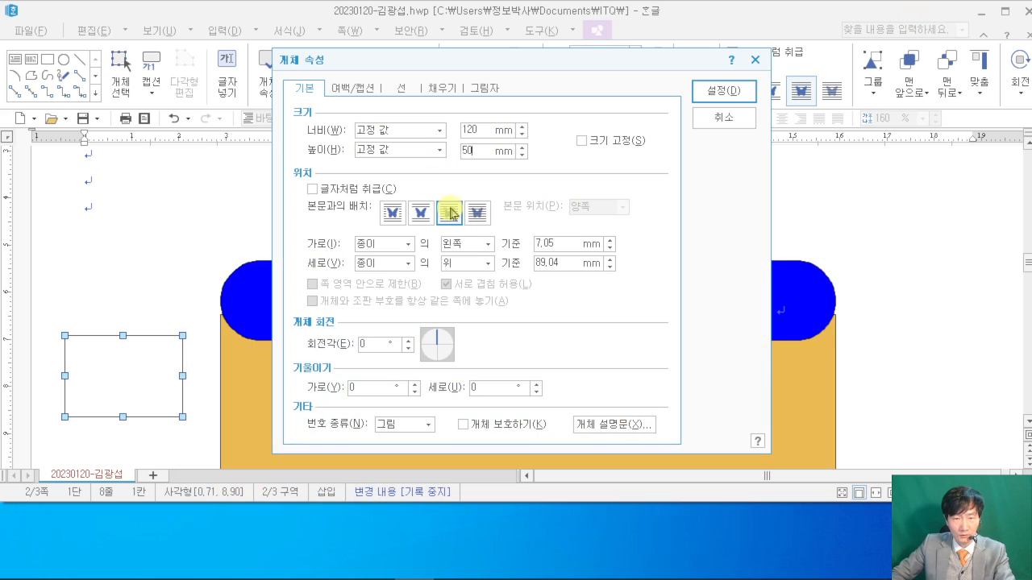
- Give the box rounded corners and a light green fill, and apply
click(401, 88)
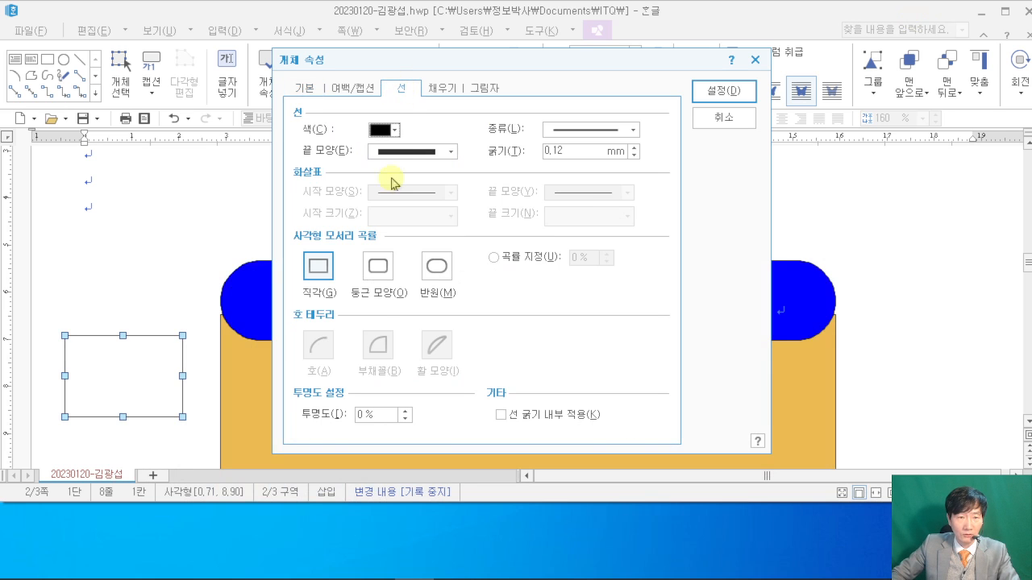
click(377, 266)
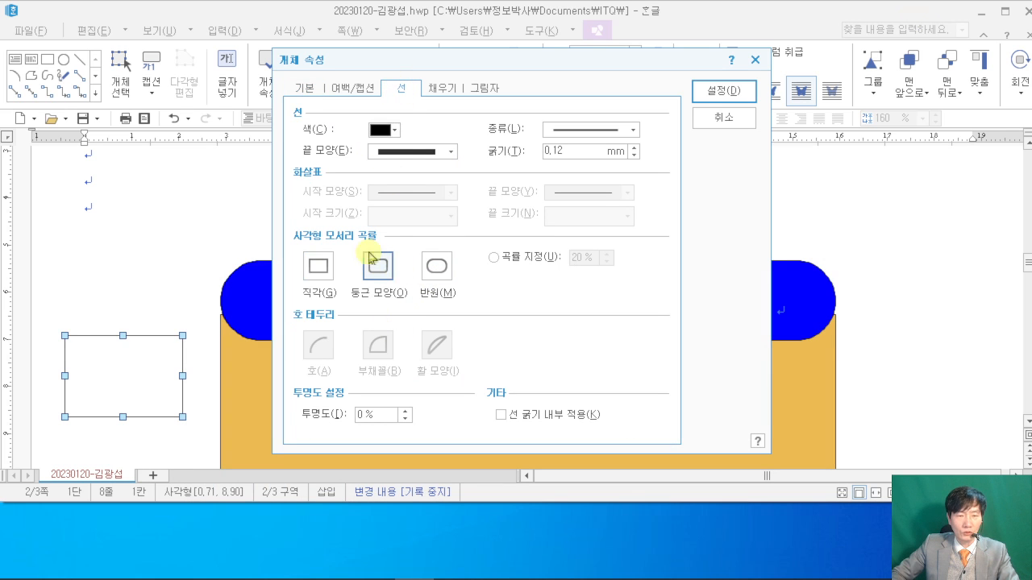
click(374, 563)
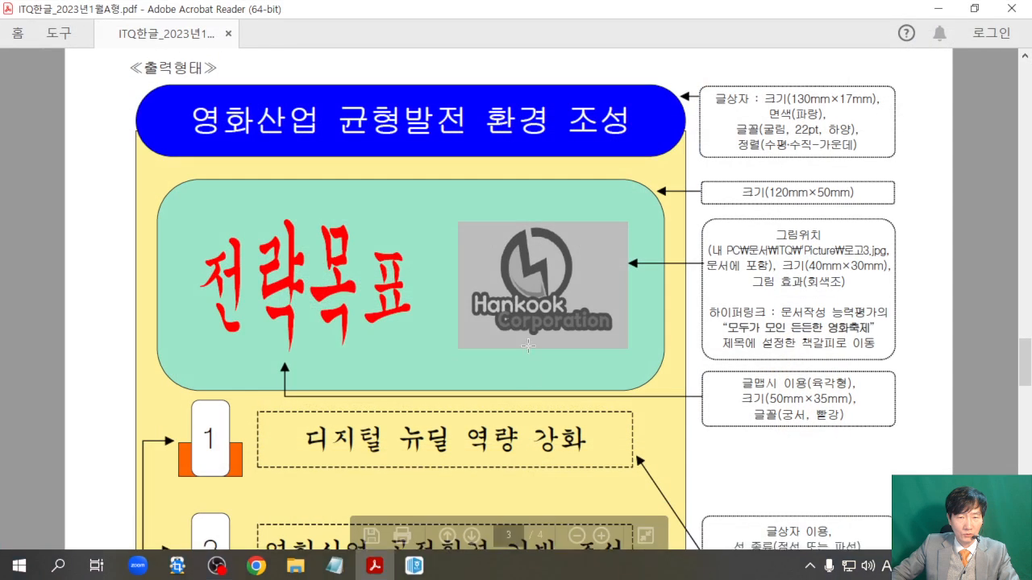
key(alt+Tab)
click(440, 88)
click(372, 169)
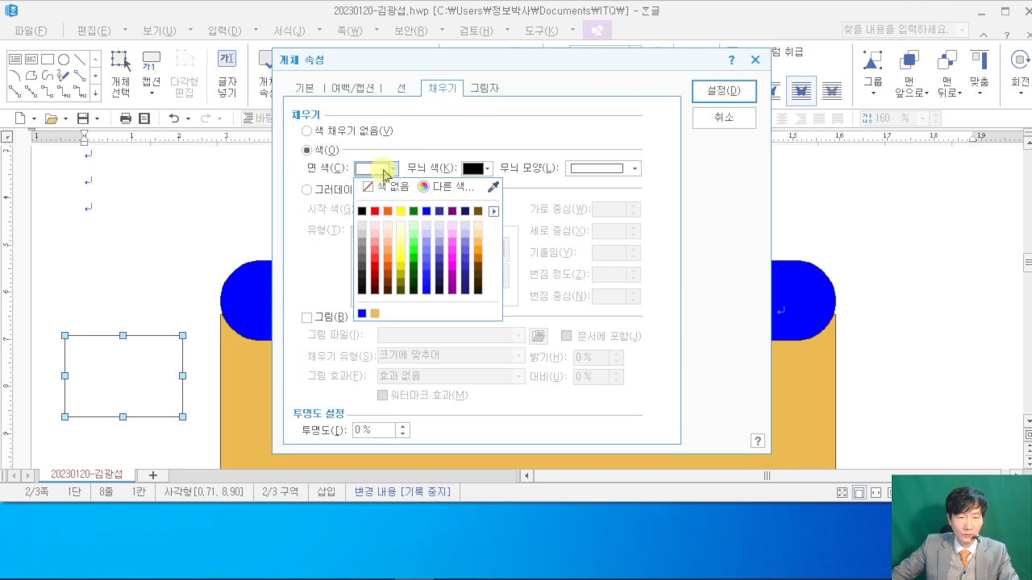
click(416, 238)
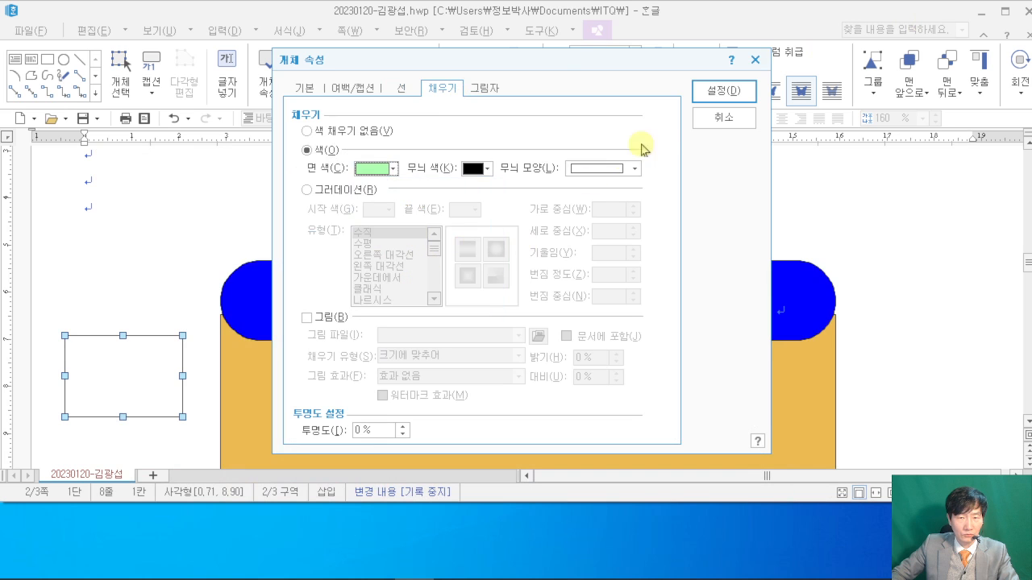
click(709, 91)
- Drag the green box onto the orange rectangle and snap Hangul to the screen's right half
scroll(285, 256, down, 2)
drag(285, 255, 486, 295)
drag(670, 10, 1031, 194)
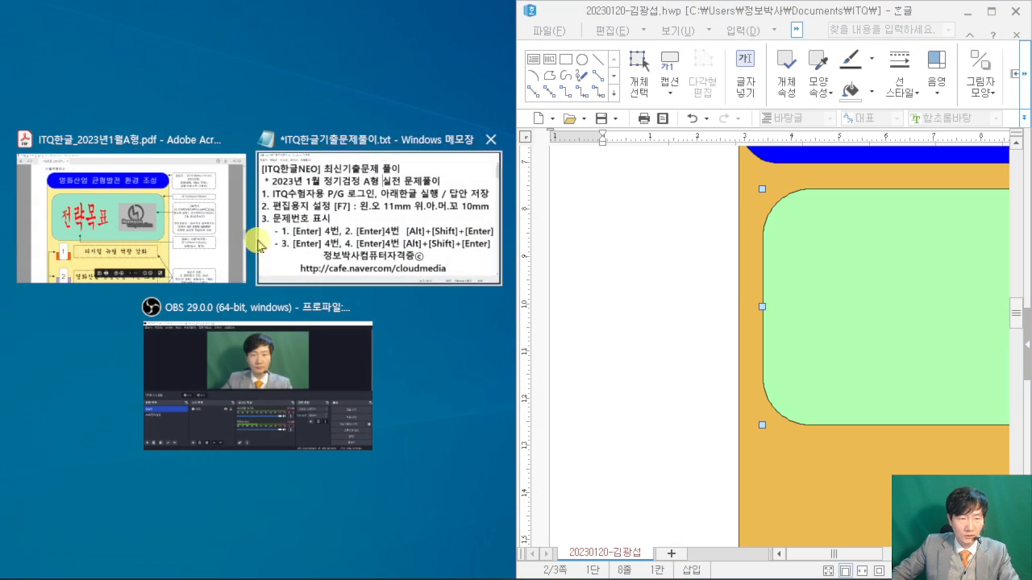
- Snap the exam PDF to the left half and resize both windows to show the drawings side by side
click(210, 242)
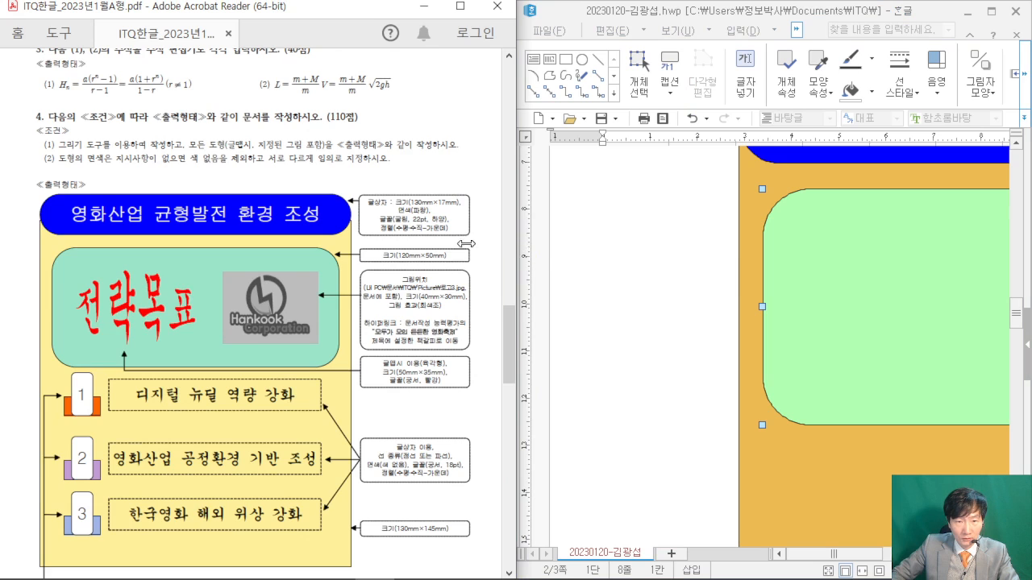
drag(495, 243, 380, 242)
drag(478, 261, 356, 263)
scroll(647, 288, down, 3)
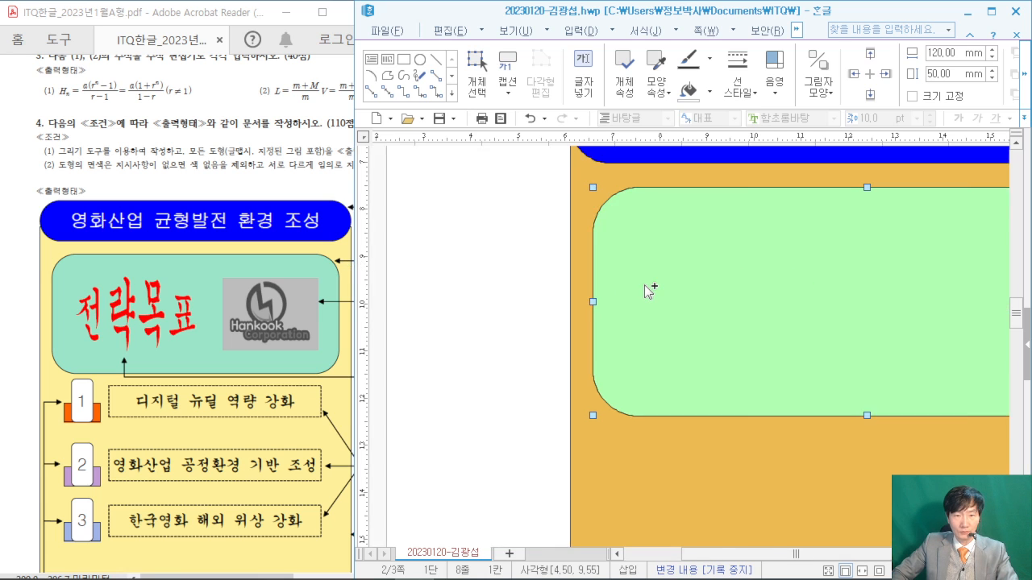
scroll(643, 292, down, 1)
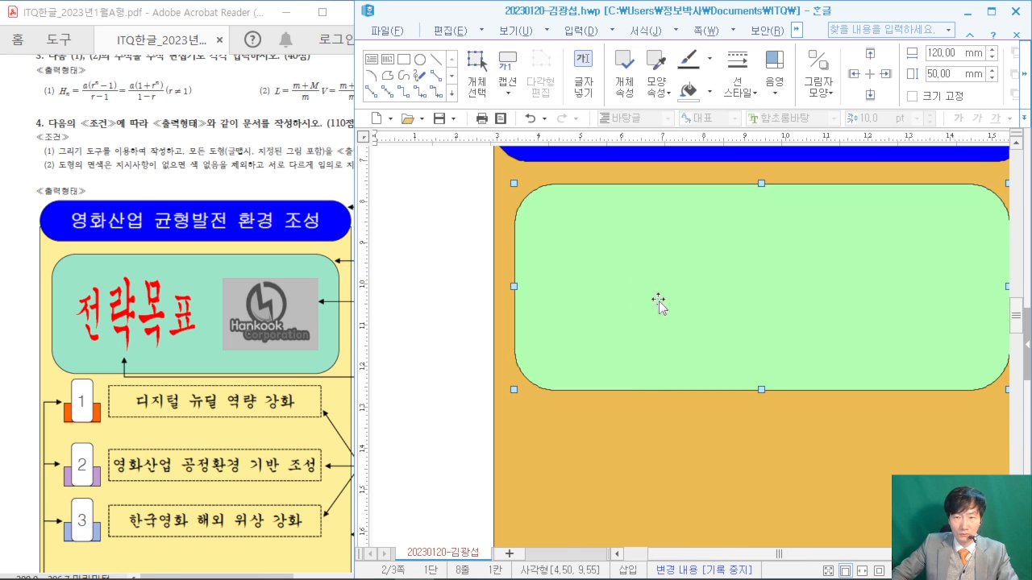
drag(683, 555, 730, 555)
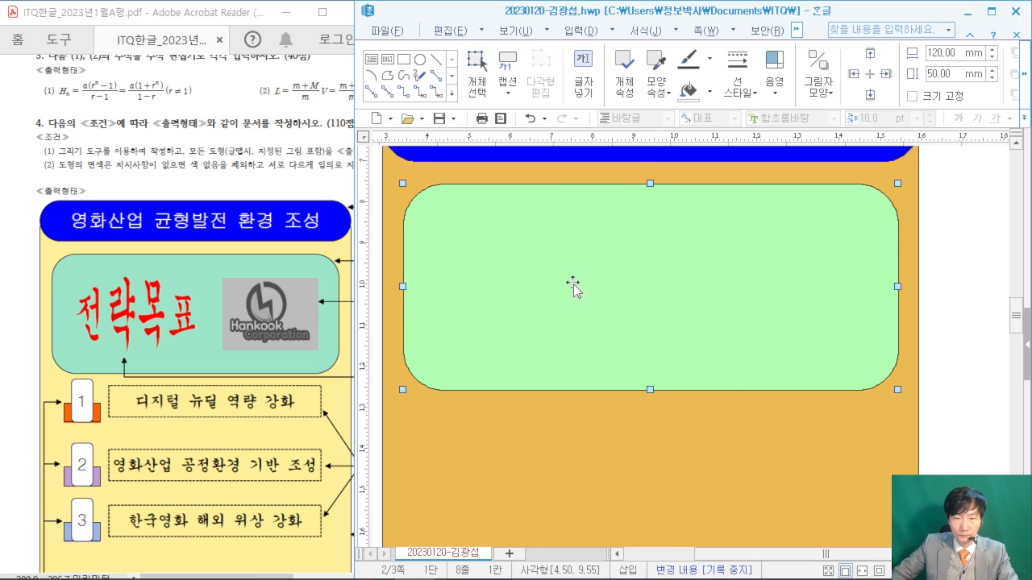
scroll(574, 288, up, 1)
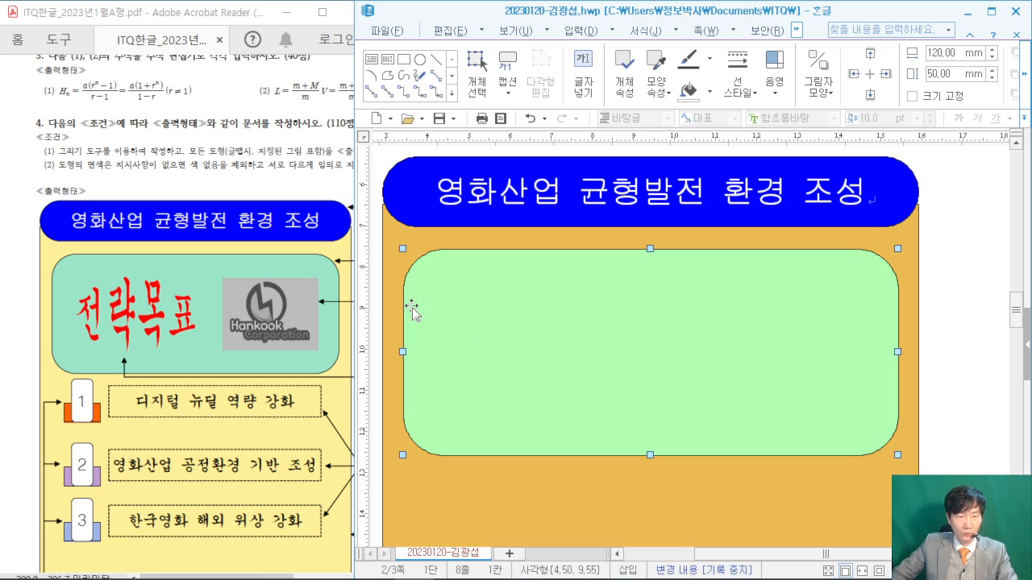
drag(208, 575, 268, 575)
ctrl+scroll(277, 320, up, 3)
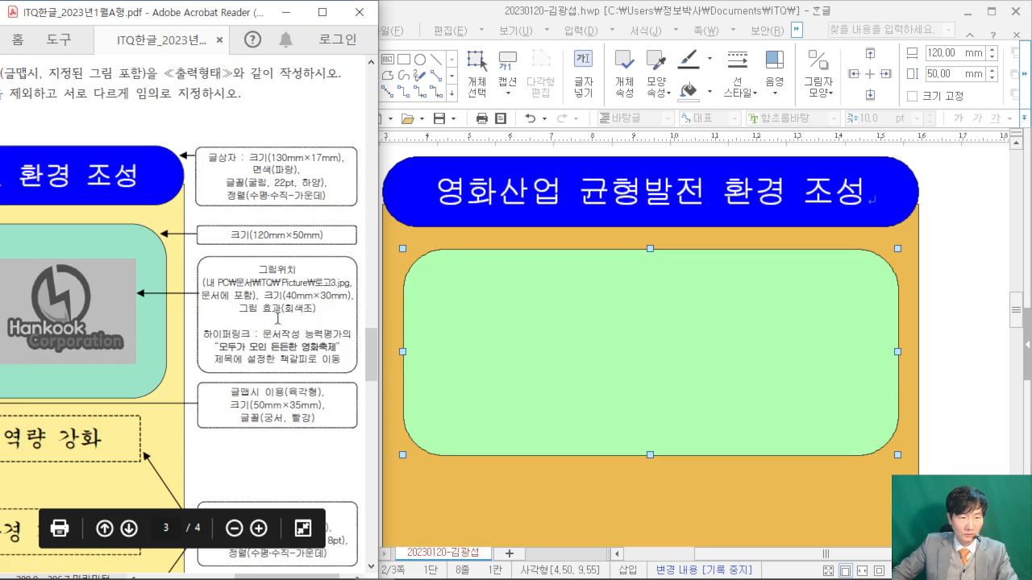
click(462, 7)
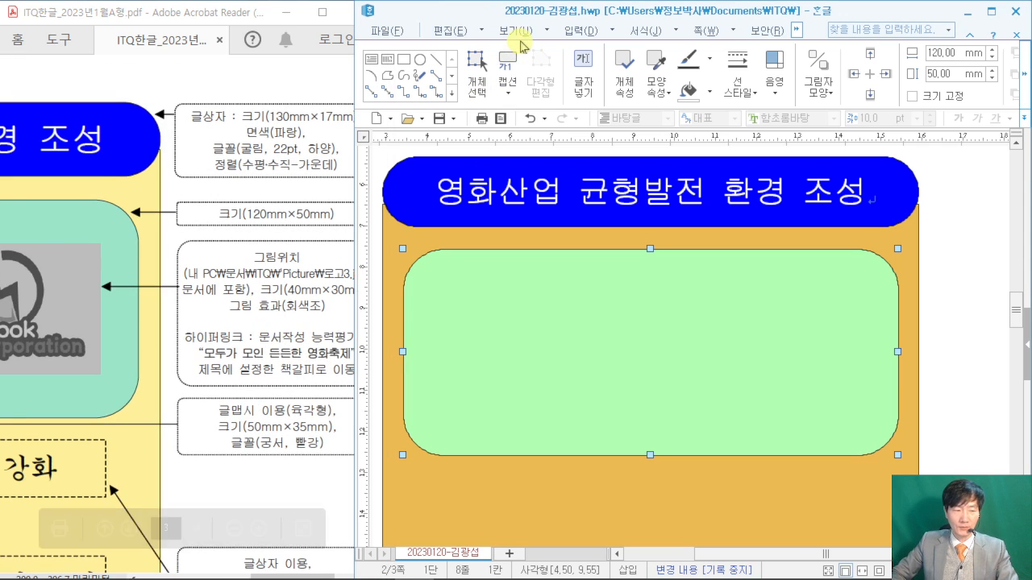
- Start a new WordArt (글맵시) object from the Insert menu
click(610, 32)
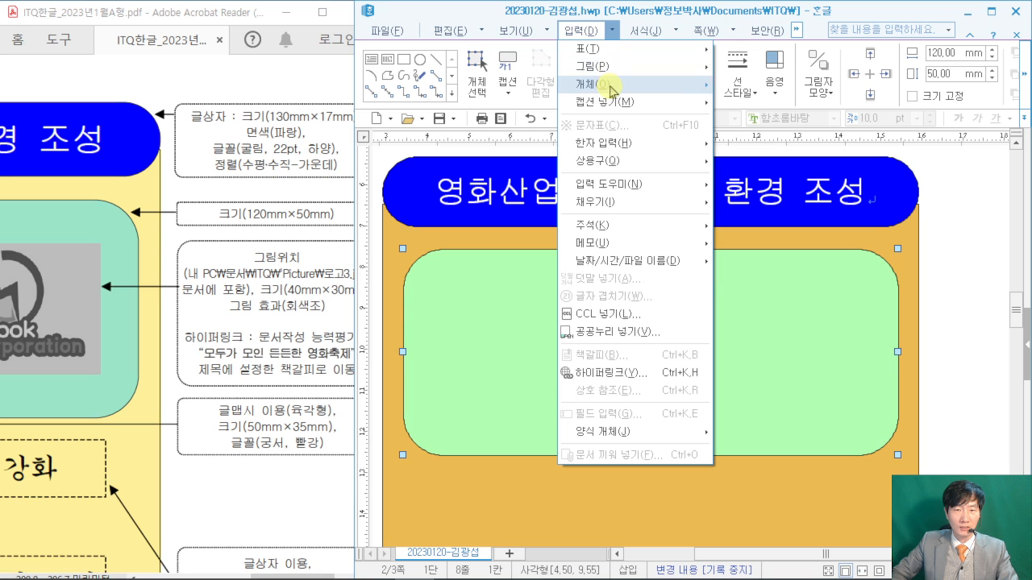
mouse_move(623, 84)
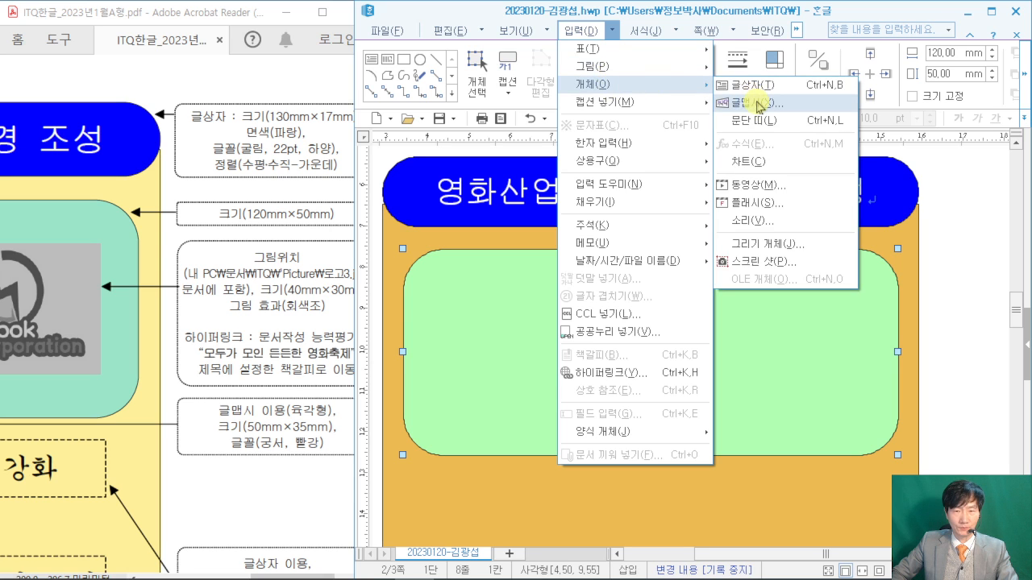
click(612, 32)
click(612, 33)
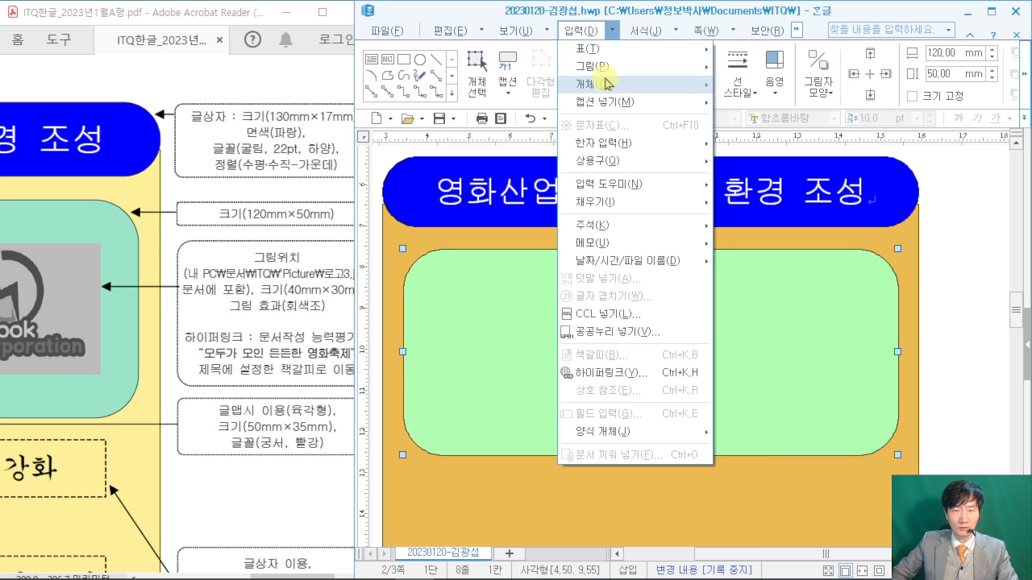
mouse_move(605, 83)
click(756, 103)
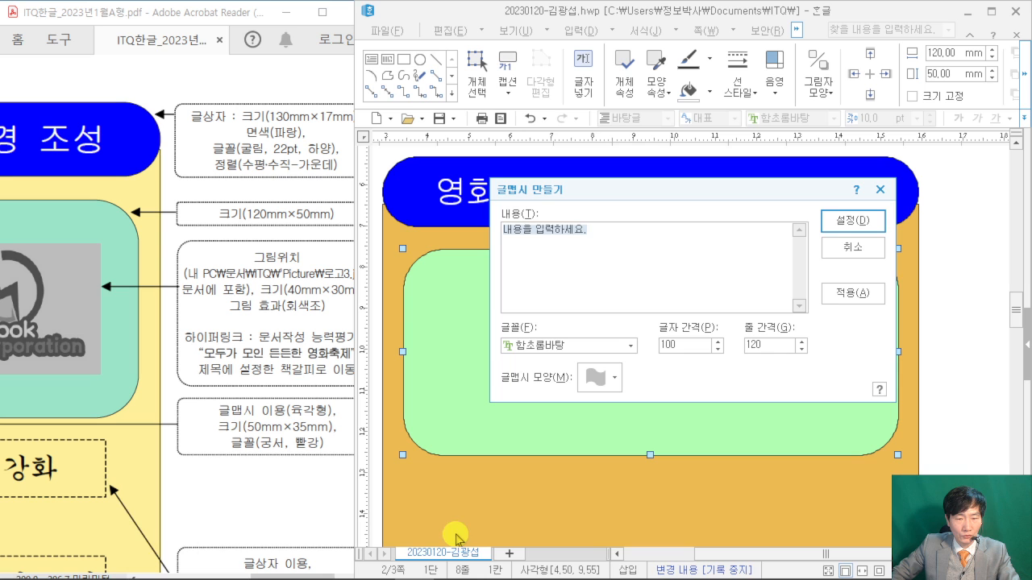
- Enter '전랴목표' as the WordArt text with 궁서 font and hexagon shape, and create it
click(187, 467)
drag(274, 574, 187, 573)
drag(603, 239, 387, 229)
text(전랴)
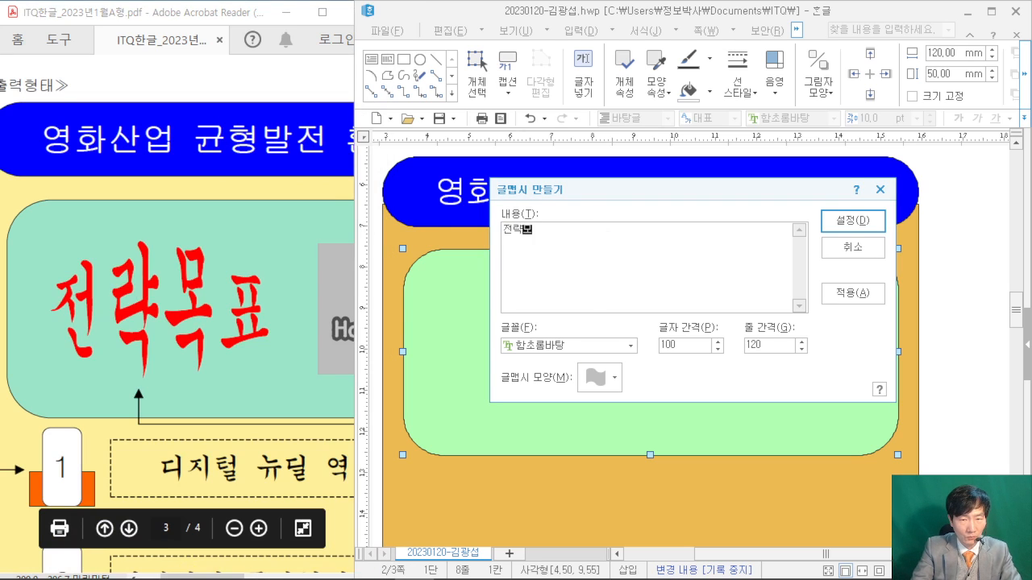
text(목표)
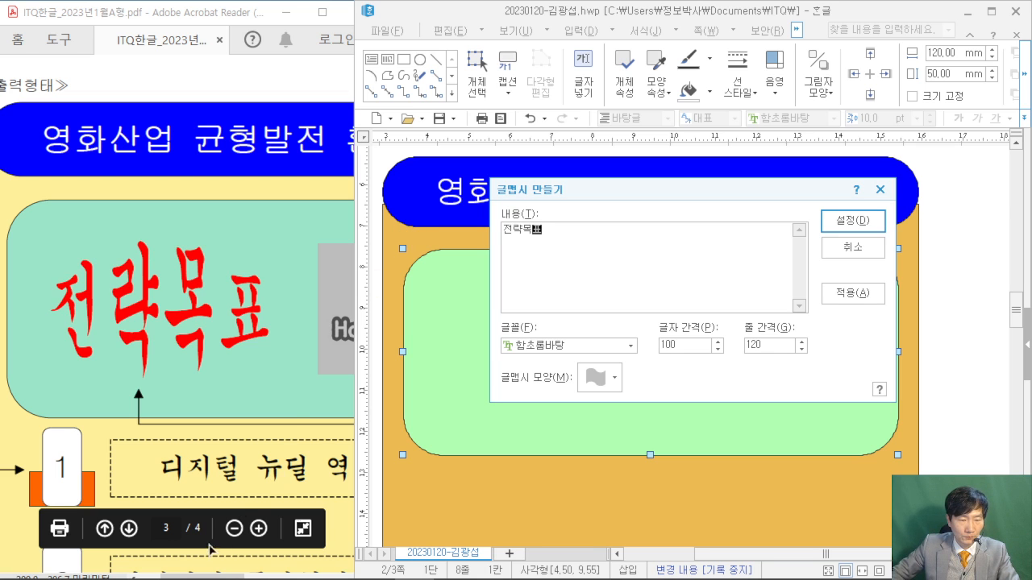
drag(197, 575, 299, 575)
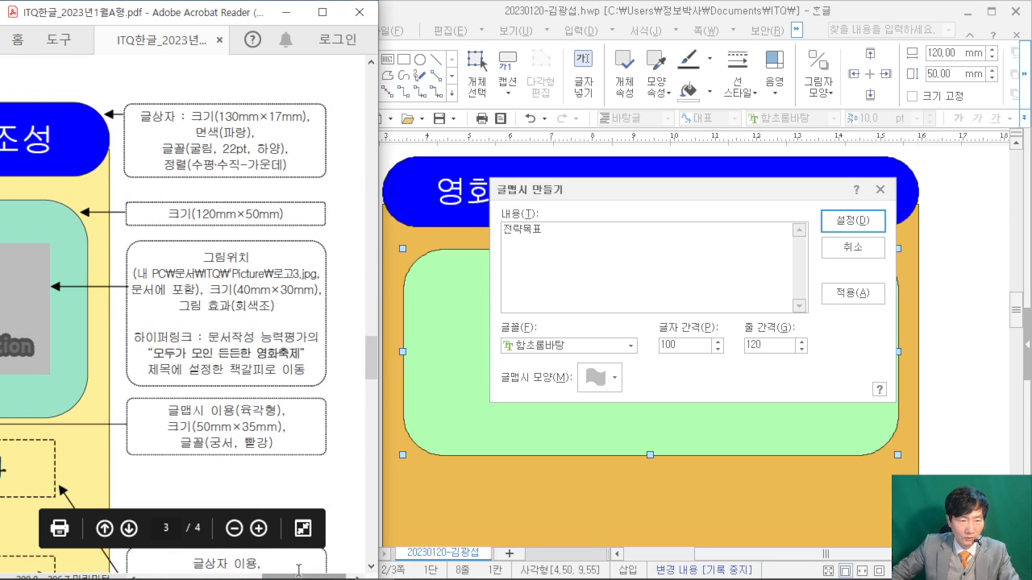
click(569, 348)
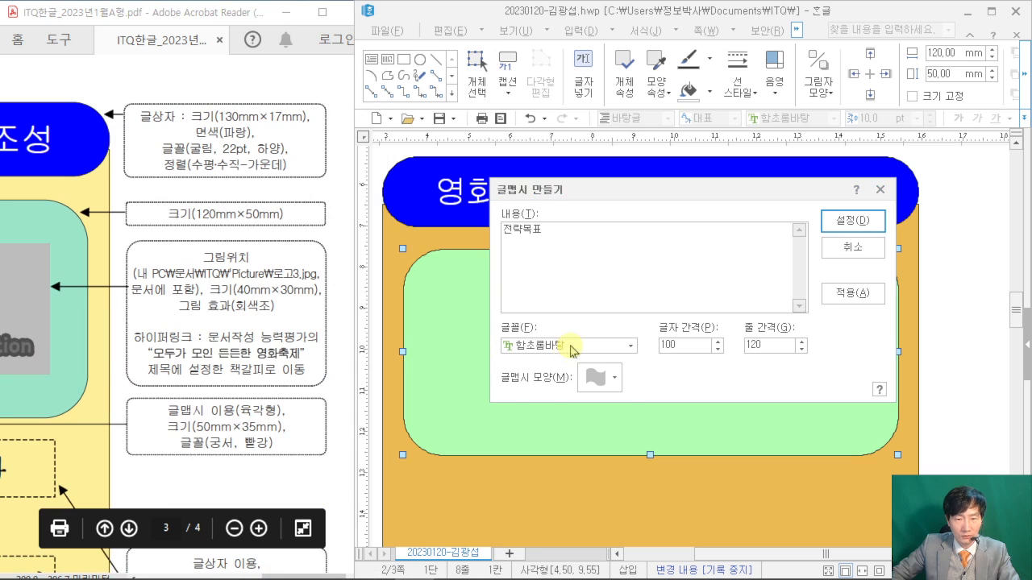
text(궁서)
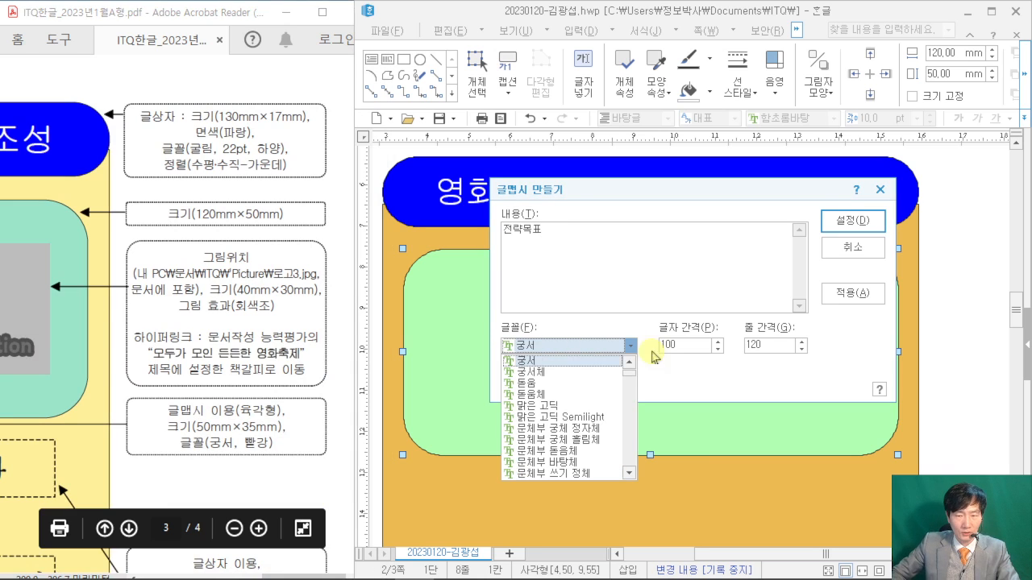
click(689, 376)
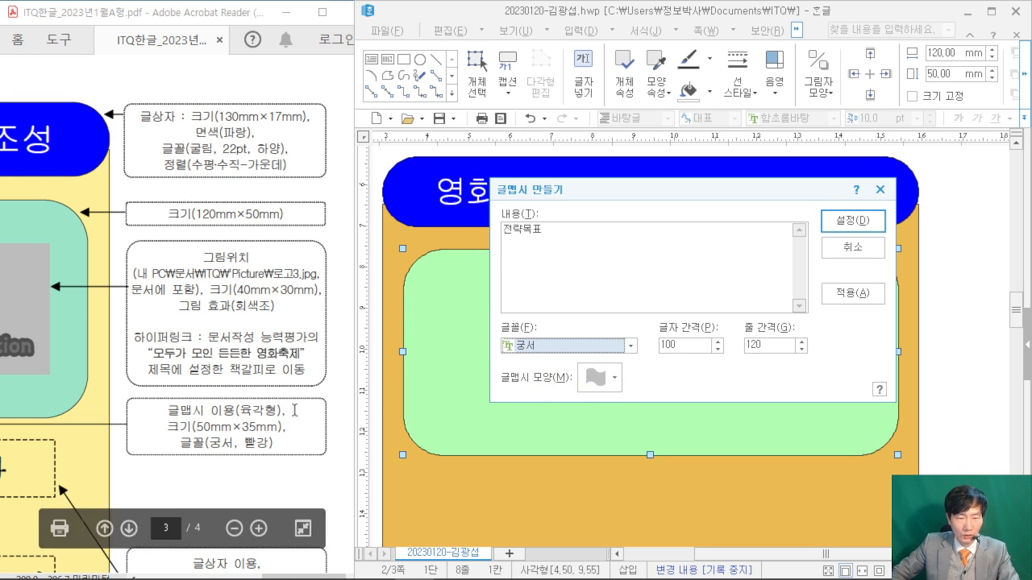
click(603, 377)
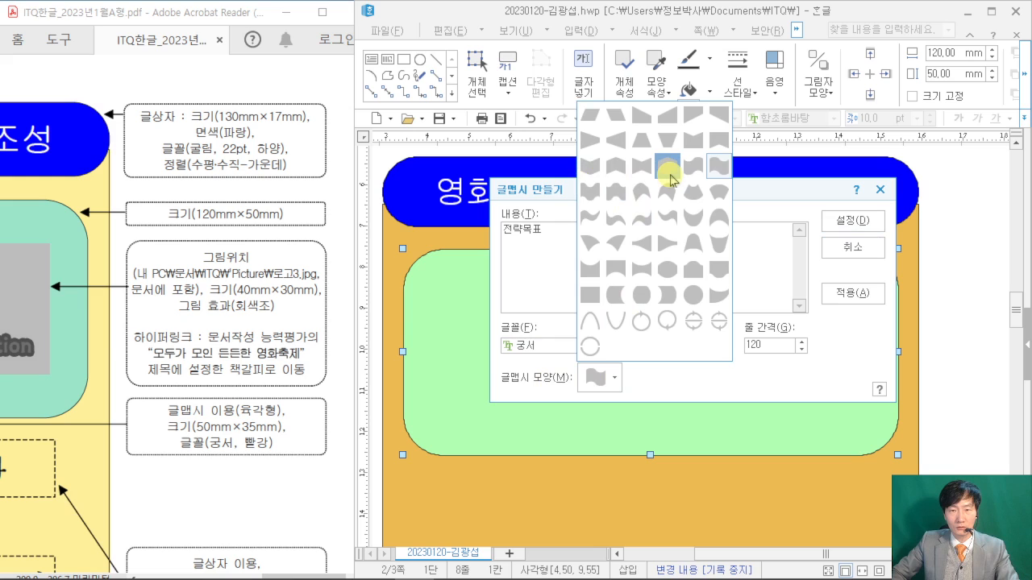
click(669, 171)
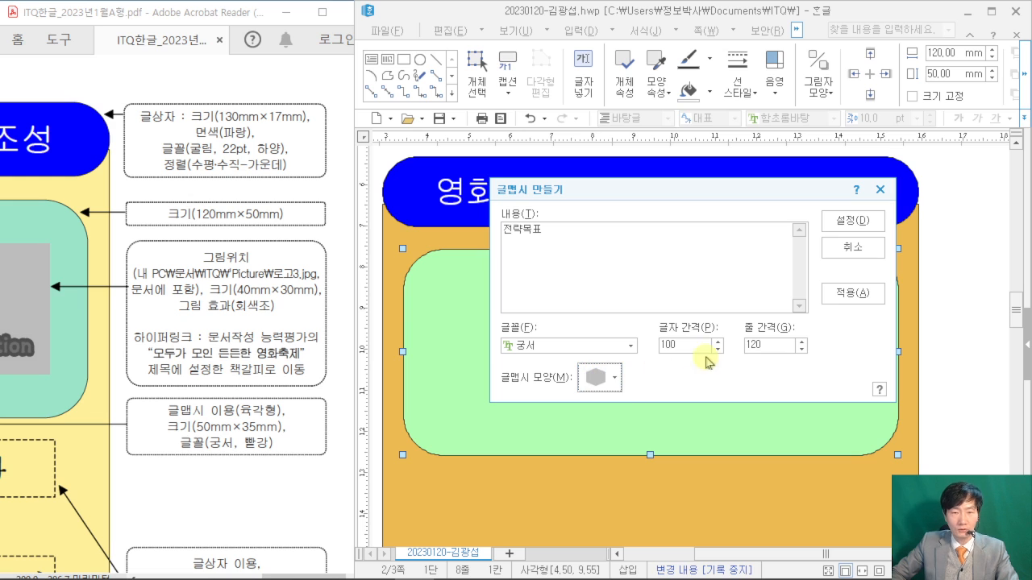
click(858, 226)
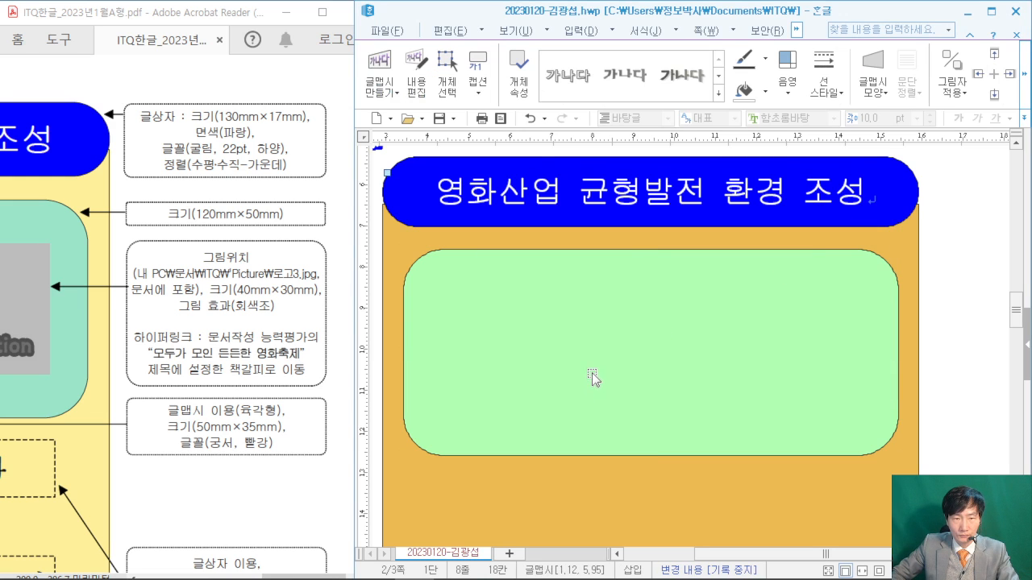
- Size the 전략목표 WordArt to 50×35 mm and give it the third text-wrap option
scroll(577, 365, up, 3)
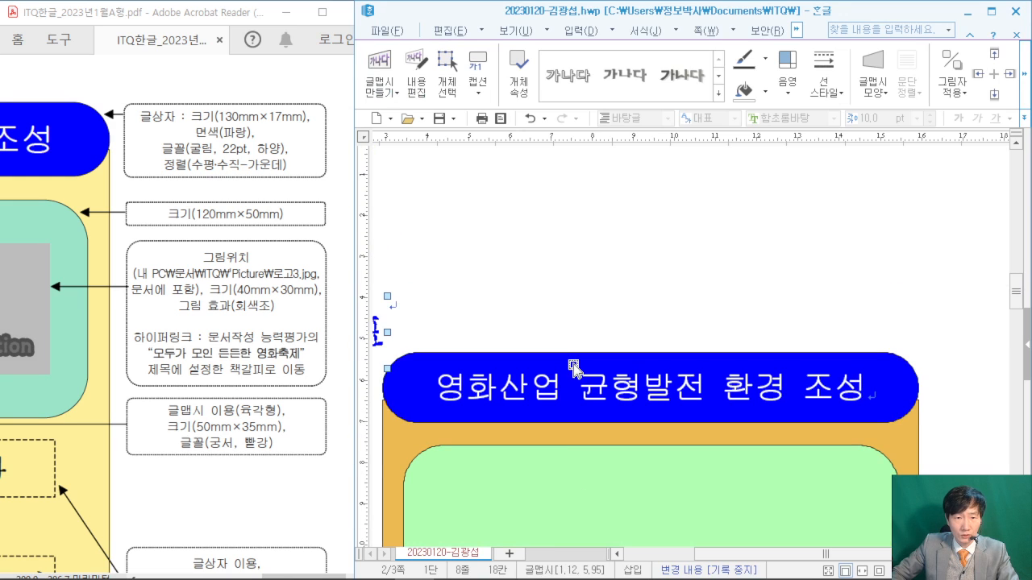
drag(732, 548, 623, 437)
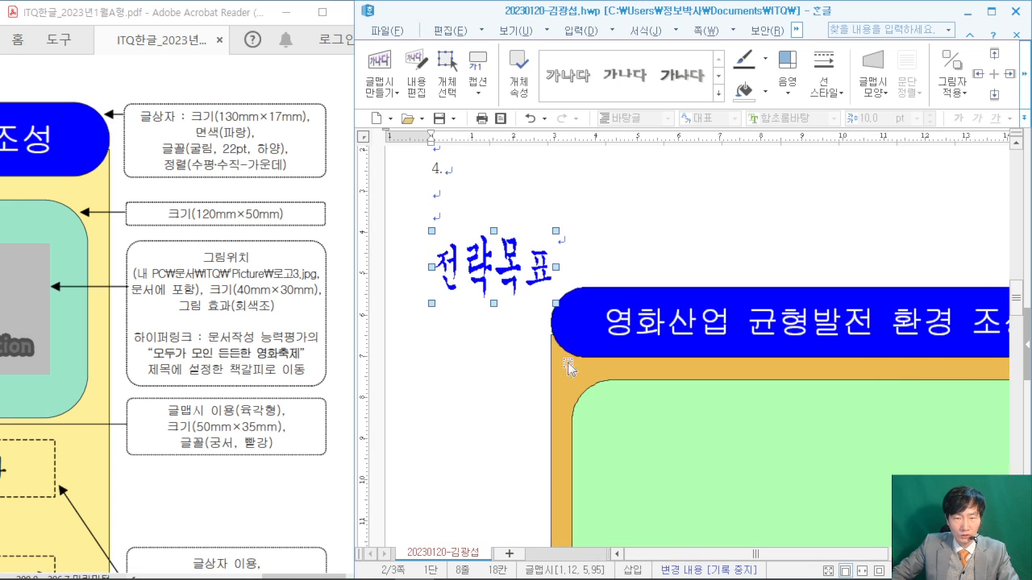
drag(472, 273, 494, 295)
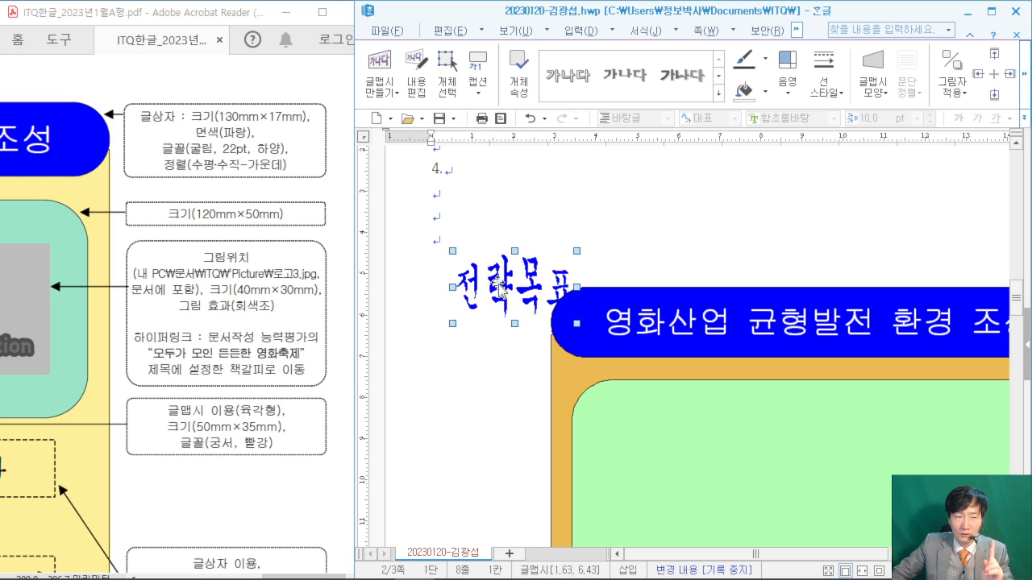
double_click(499, 288)
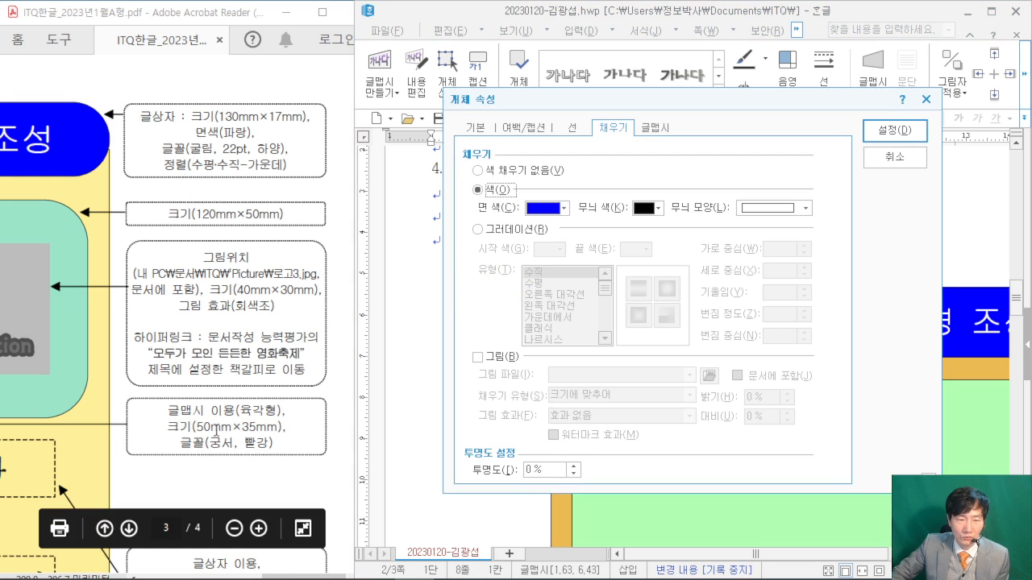
click(474, 128)
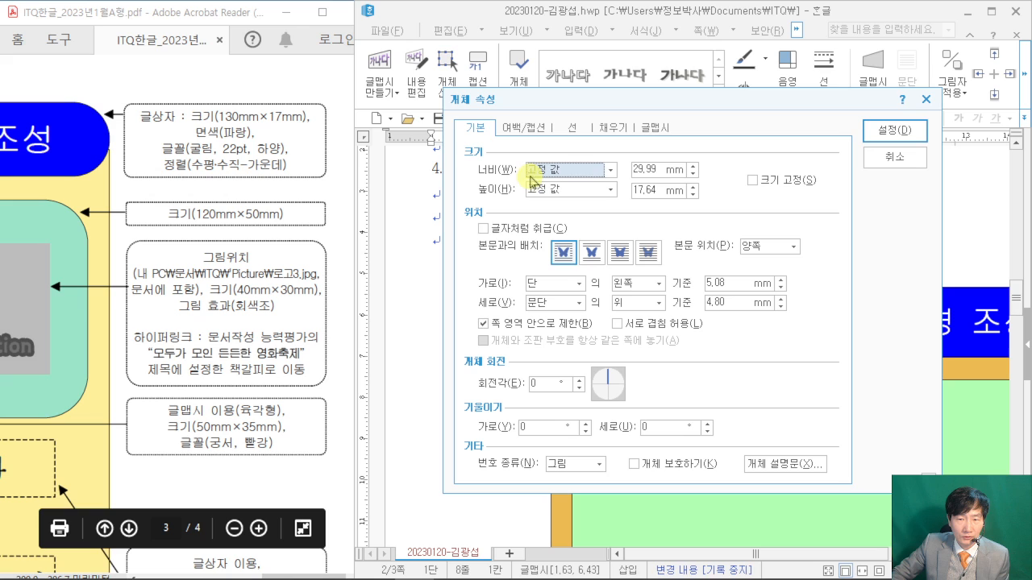
key(Tab)
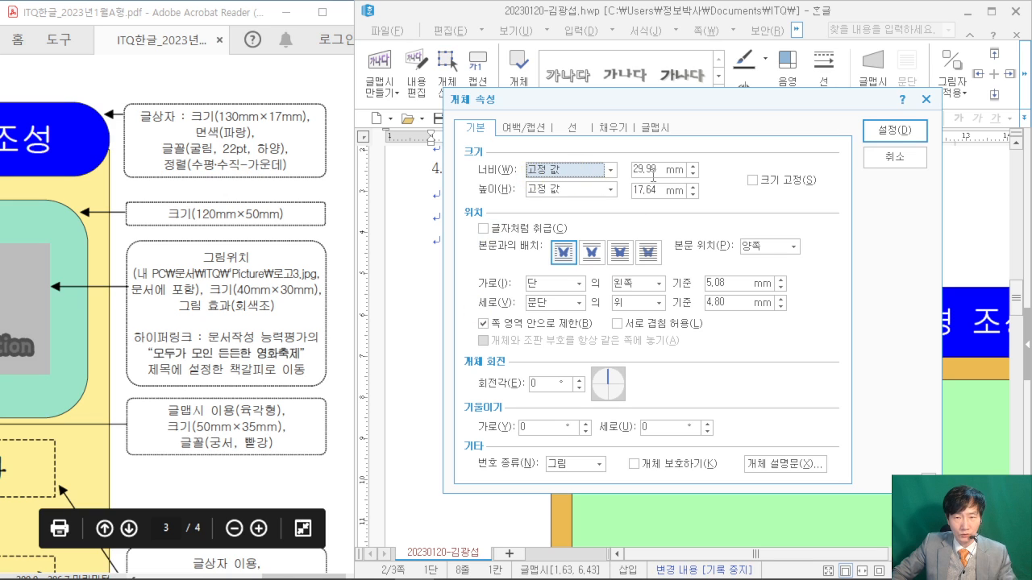
text(50)
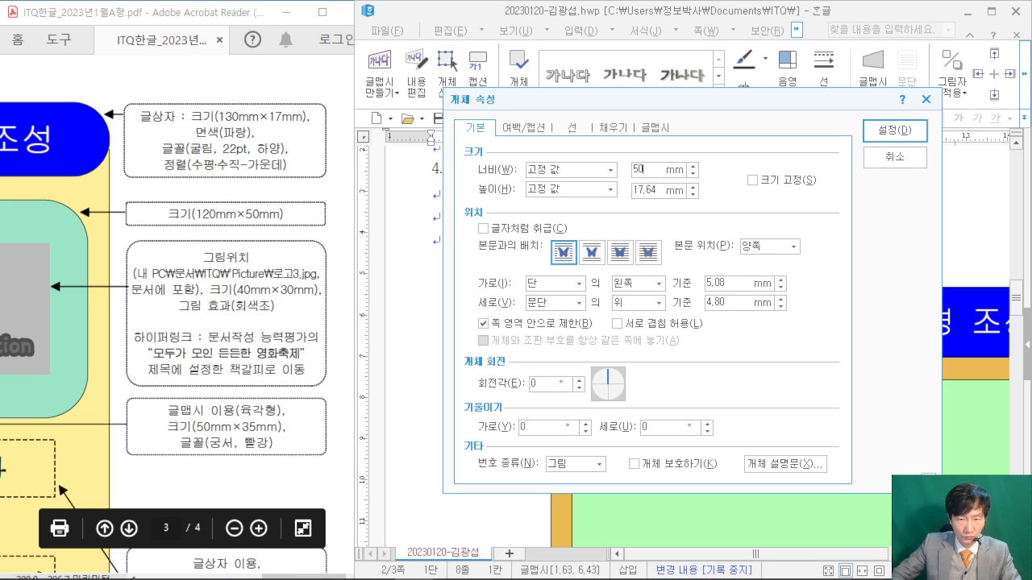
text(35)
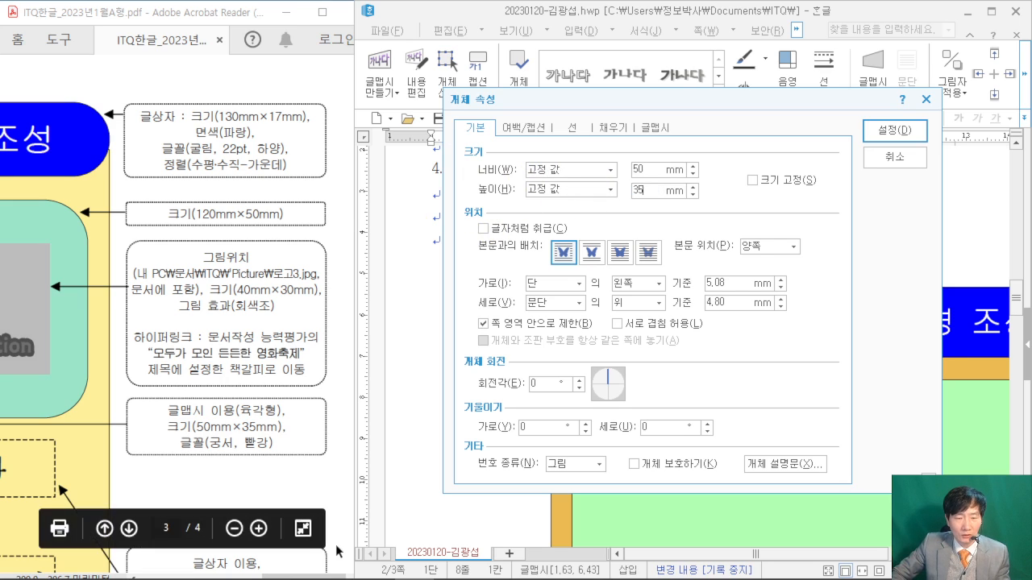
mouse_move(326, 573)
mouse_down()
mouse_move(238, 574)
mouse_move(310, 574)
mouse_up()
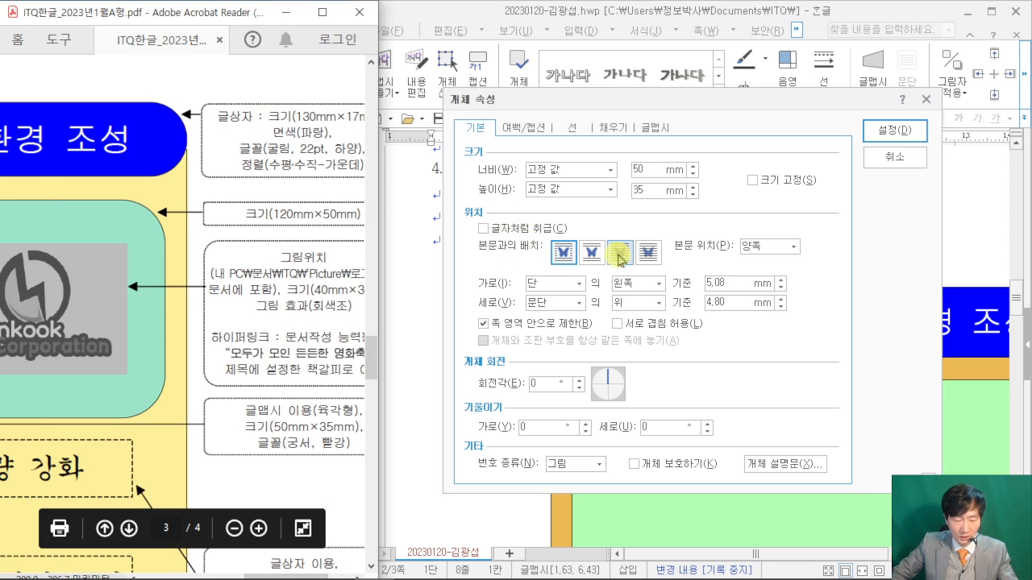
drag(607, 226, 639, 274)
drag(677, 158, 633, 232)
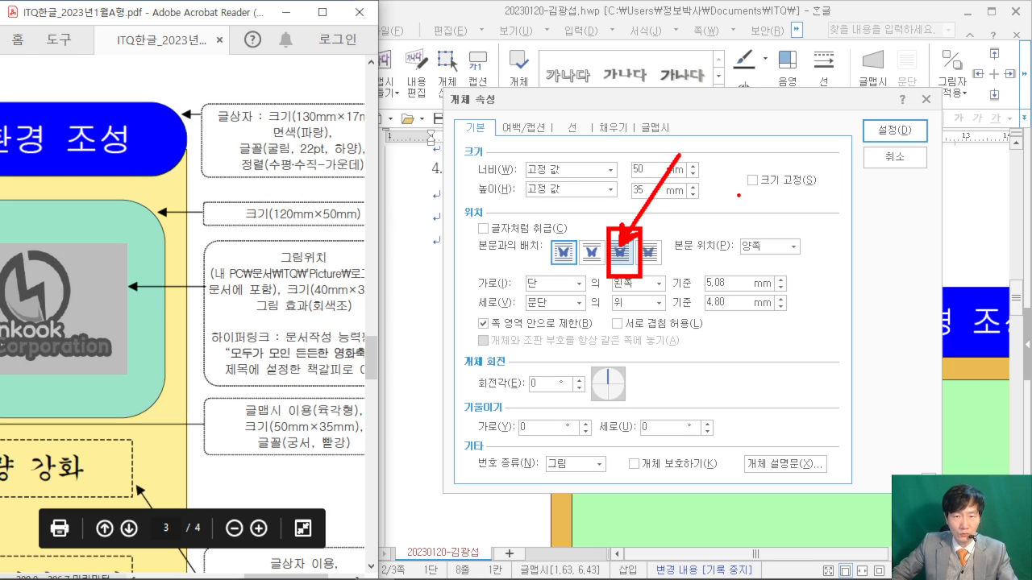
click(621, 253)
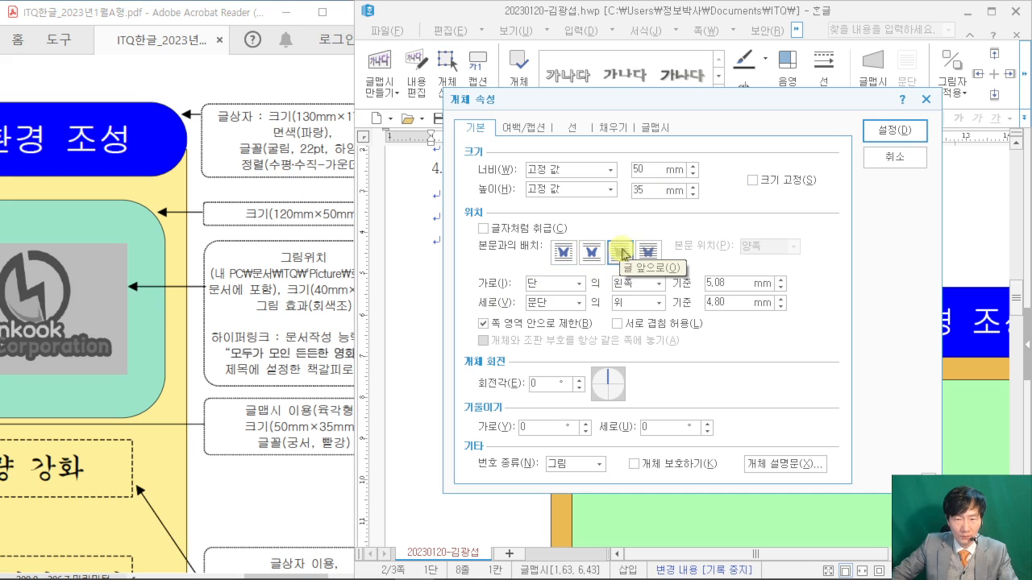
- Fill the WordArt face red and apply the property changes
click(616, 128)
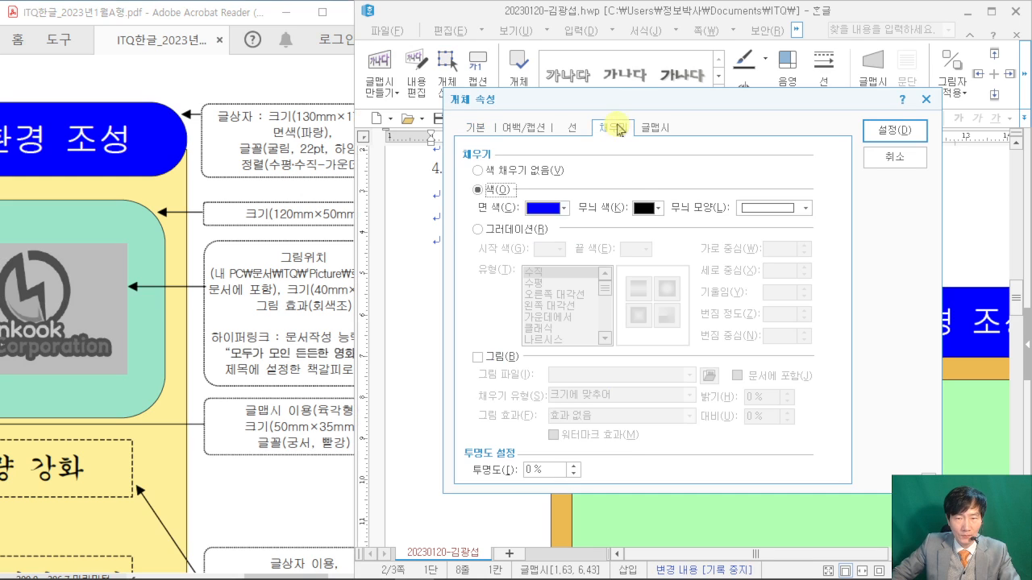
click(562, 208)
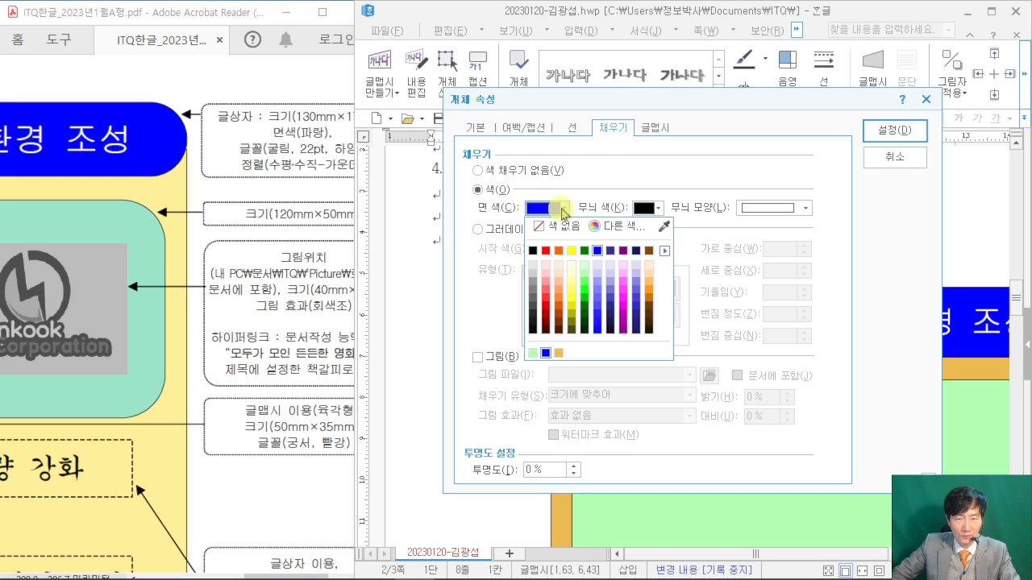
click(546, 252)
click(890, 131)
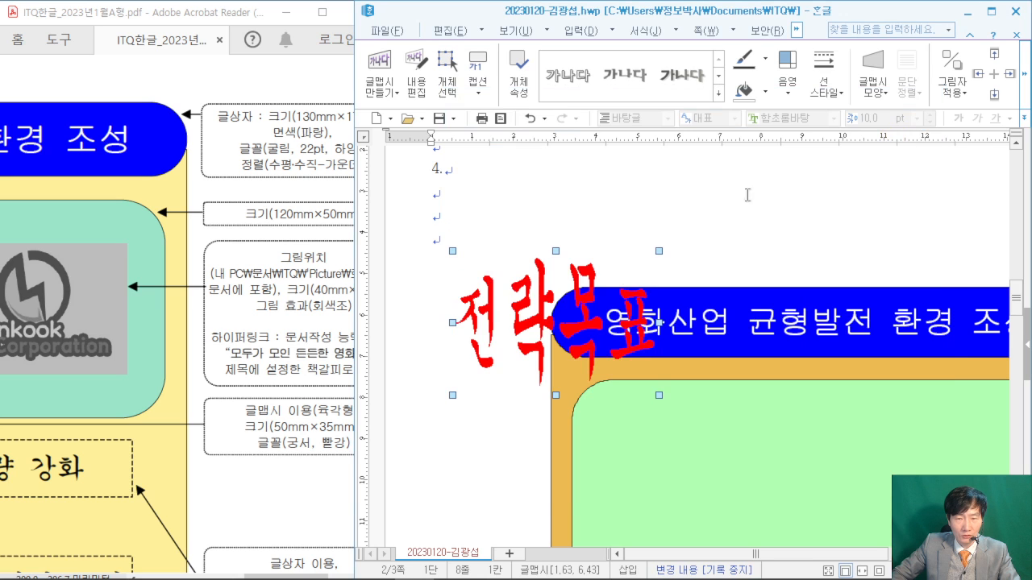
- Check the exam PDF, then position the WordArt inside the green rounded box
scroll(231, 414, down, 1)
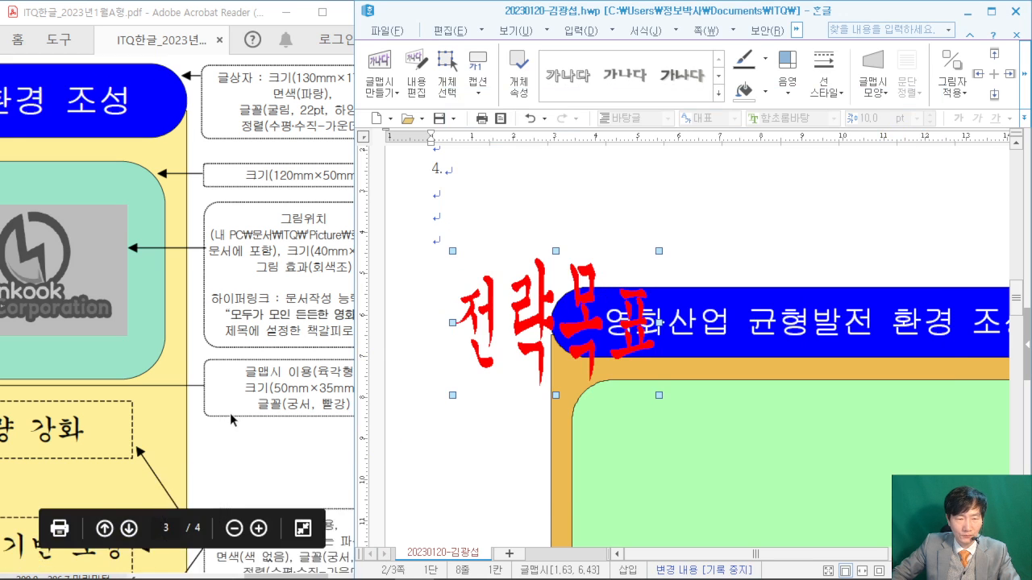
click(241, 443)
scroll(250, 440, down, 3)
scroll(251, 440, down, 3)
scroll(251, 440, up, 2)
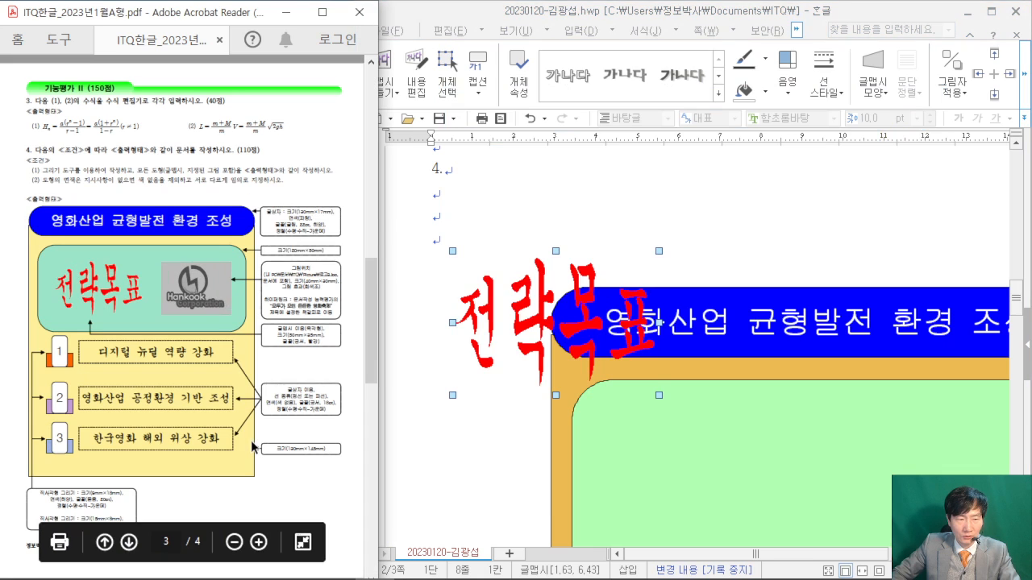
scroll(547, 309, down, 3)
scroll(548, 309, up, 1)
drag(536, 191, 695, 359)
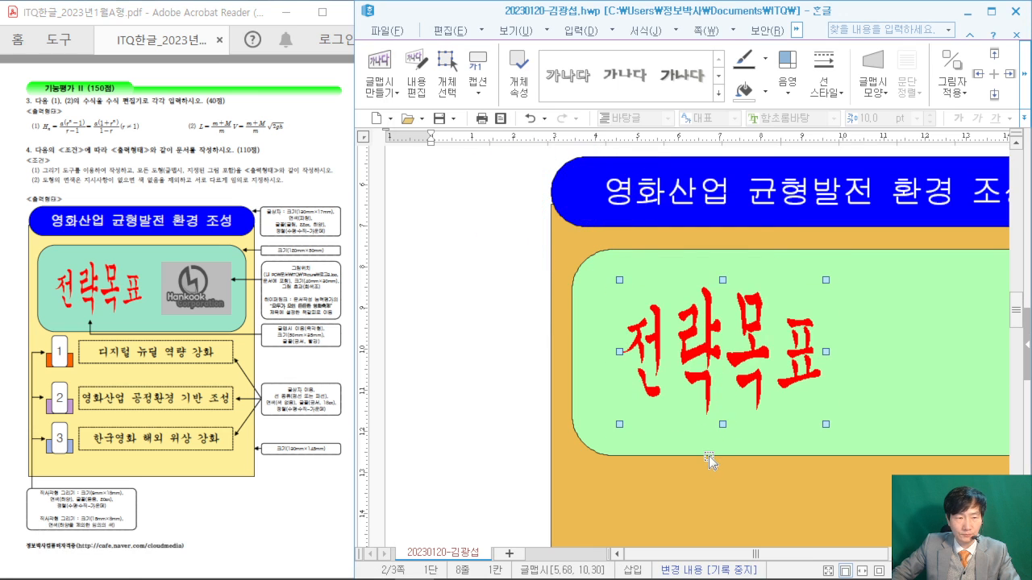
drag(710, 367, 698, 366)
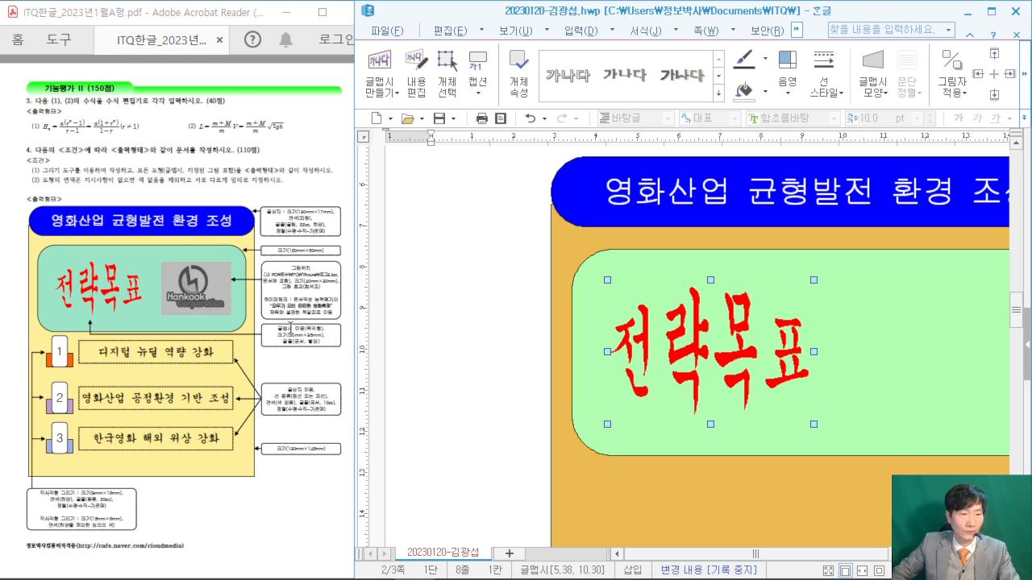
- Deselect the WordArt and put the insertion point on an empty line above
click(465, 265)
scroll(472, 265, down, 3)
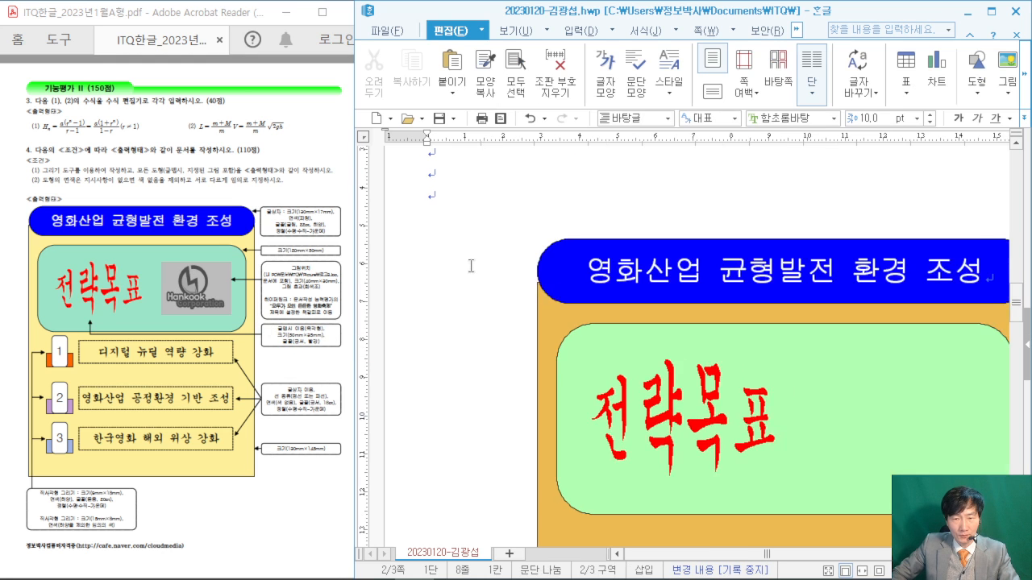
click(458, 177)
scroll(459, 181, up, 1)
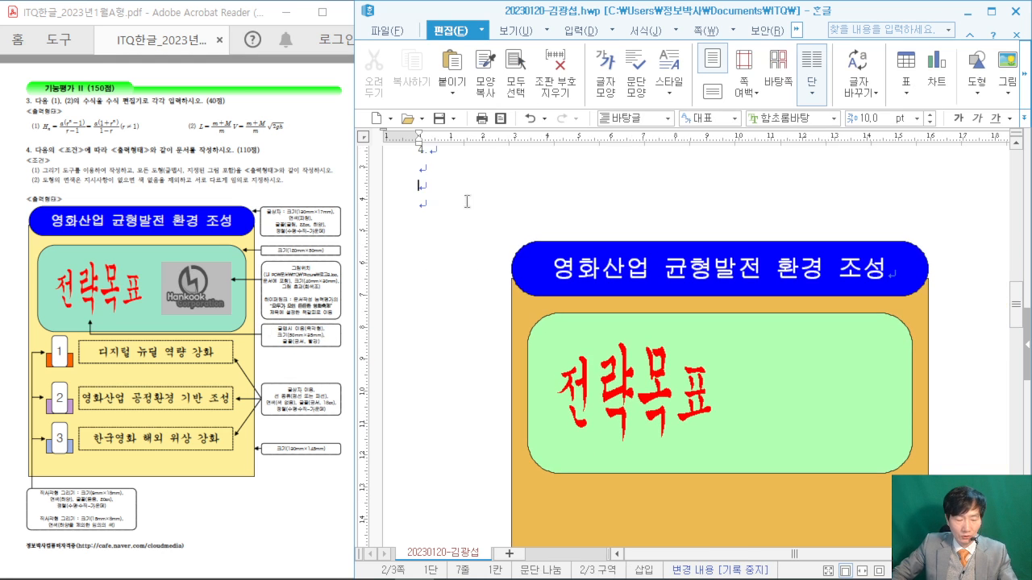
- Sketch red on-screen notes about the insert-picture shortcut, then clear them
drag(402, 93, 567, 198)
drag(458, 113, 467, 155)
mouse_move(466, 130)
mouse_down()
mouse_move(497, 161)
mouse_move(575, 150)
mouse_up()
drag(591, 113, 574, 157)
drag(568, 151, 618, 129)
drag(614, 85, 719, 184)
mouse_move(651, 111)
mouse_down()
mouse_move(666, 160)
mouse_move(715, 101)
mouse_up()
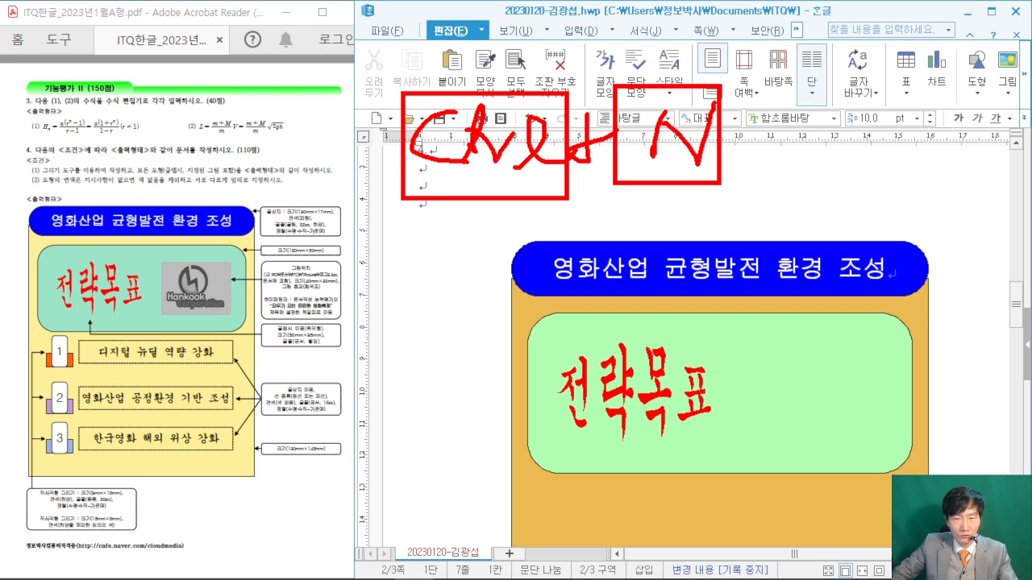
drag(746, 191, 733, 206)
drag(782, 66, 943, 193)
drag(843, 115, 878, 114)
drag(854, 123, 819, 178)
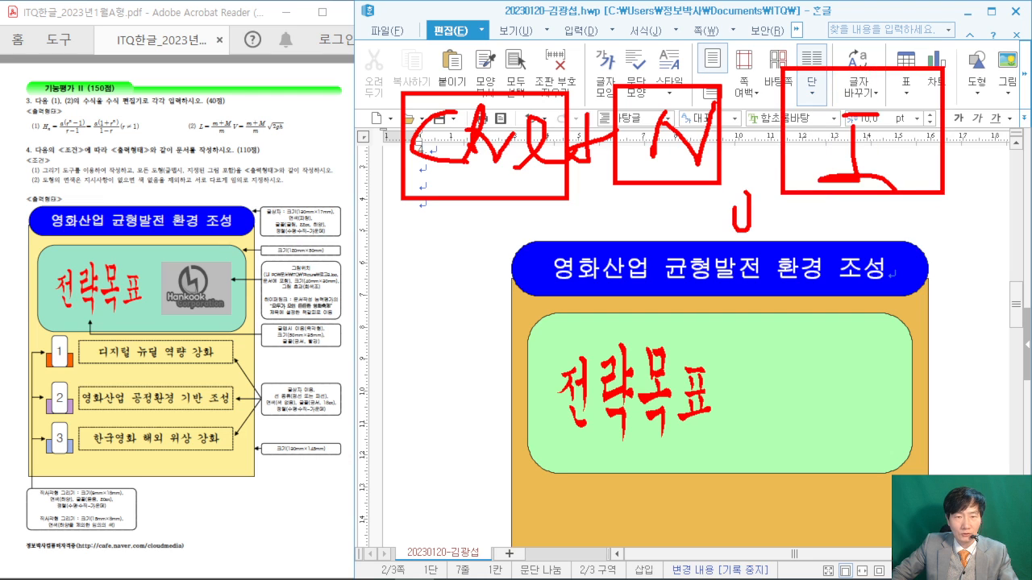
drag(270, 208, 359, 277)
key(Escape)
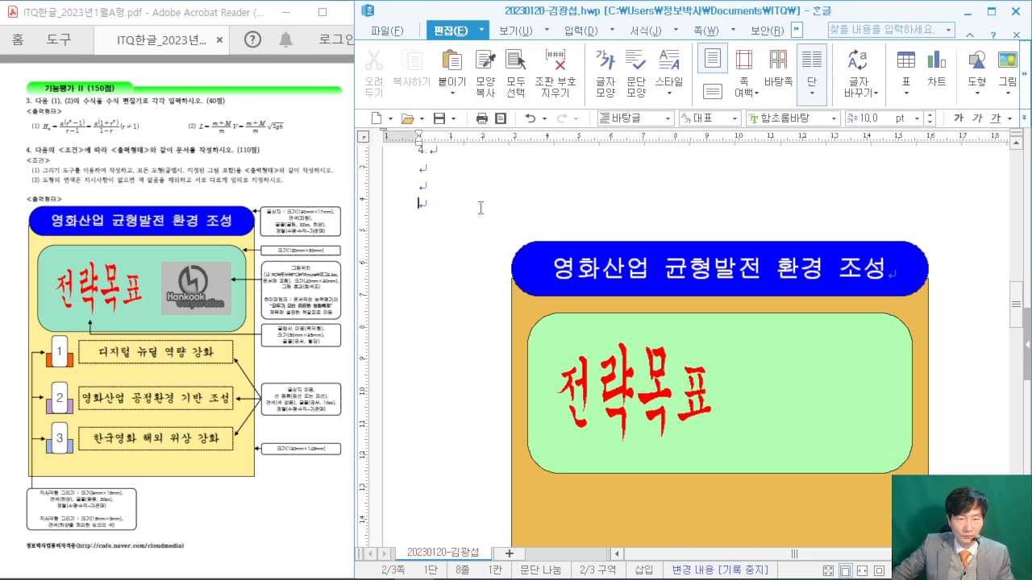
- Insert 로고3.jpg from the Picture folder with Ctrl+N, I and place it left of the diagram
key(ctrl+n)
key(i)
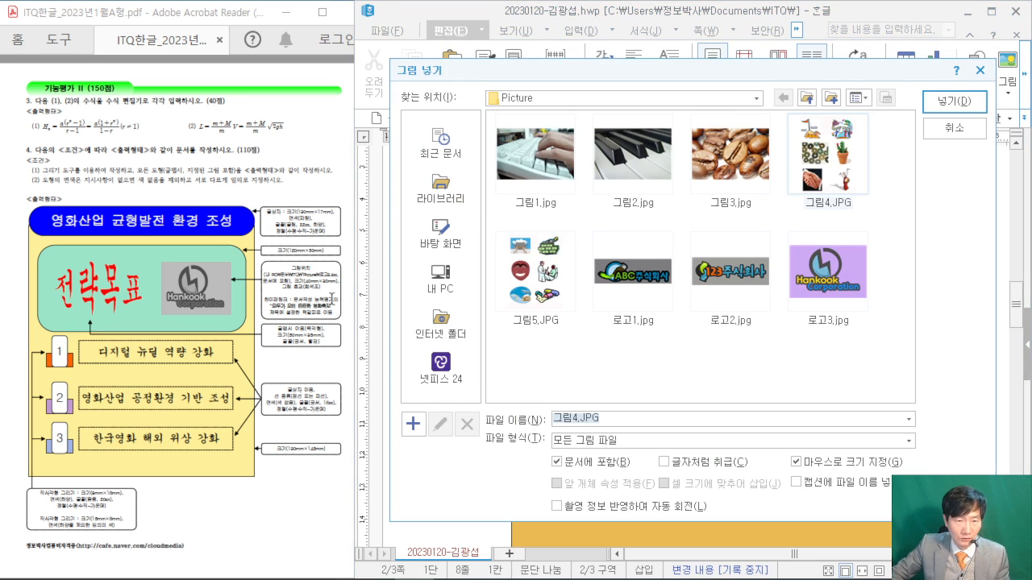
click(326, 298)
scroll(326, 299, up, 3)
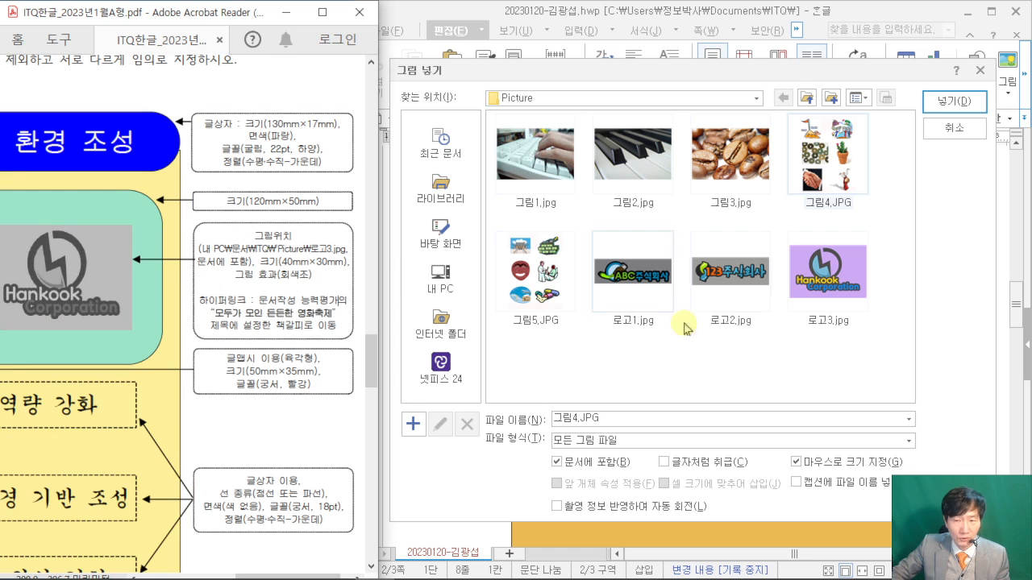
click(838, 313)
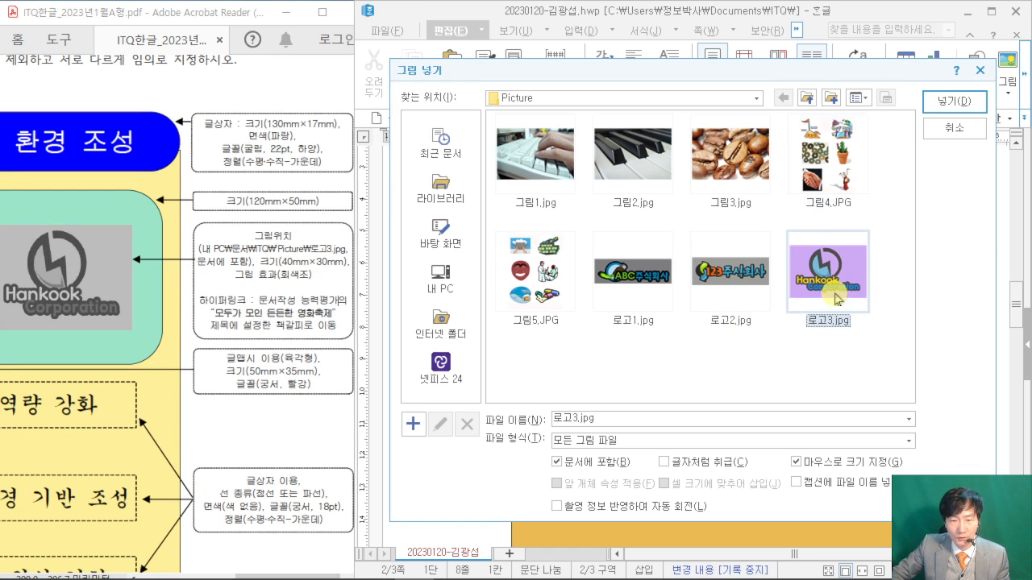
click(952, 103)
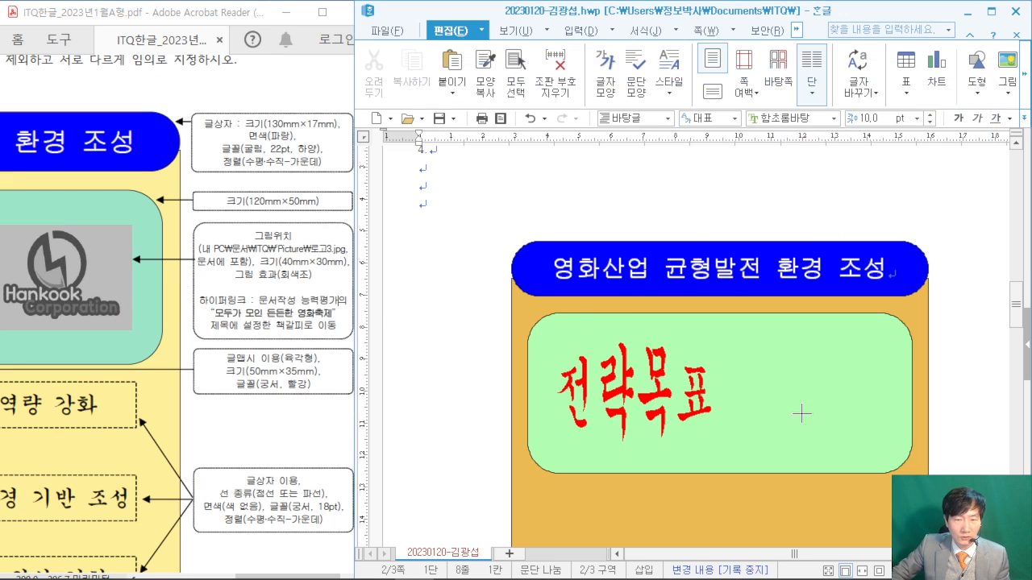
drag(404, 293, 550, 392)
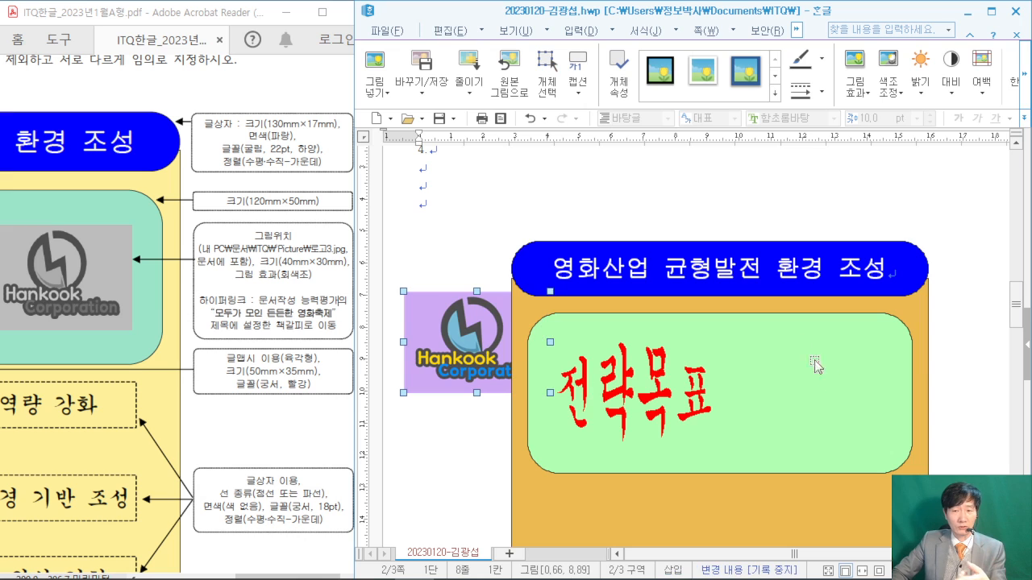
- Set the logo picture to 40×30 mm with the third text-wrap option
double_click(431, 322)
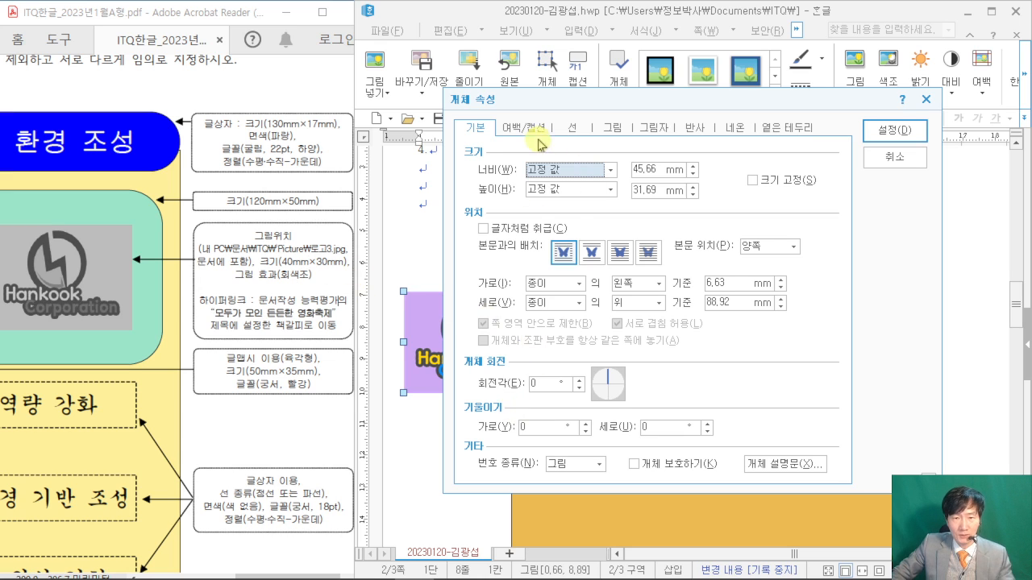
drag(658, 170, 513, 165)
text(40)
key(Tab)
key(Tab)
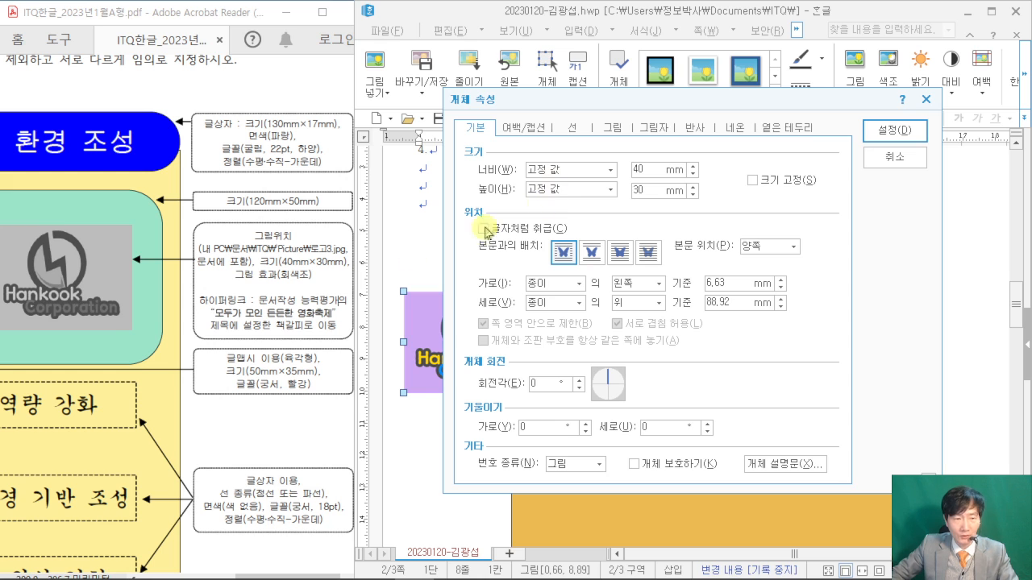
mouse_move(717, 113)
mouse_down()
mouse_move(794, 81)
mouse_move(757, 64)
mouse_up()
key(Escape)
click(620, 253)
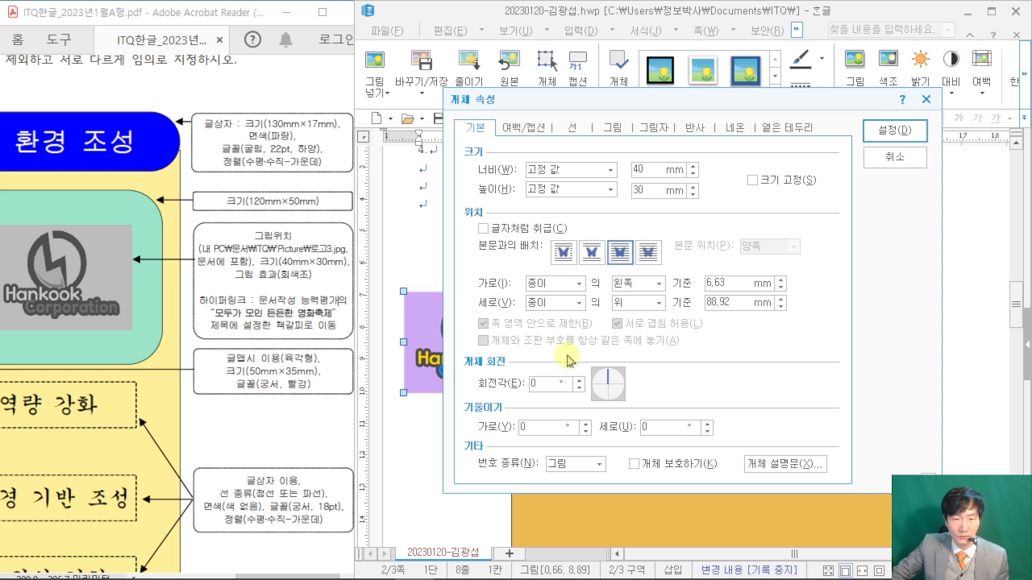
- Make the logo grayscale and move it into the green box right of 전략목표
click(613, 129)
click(547, 421)
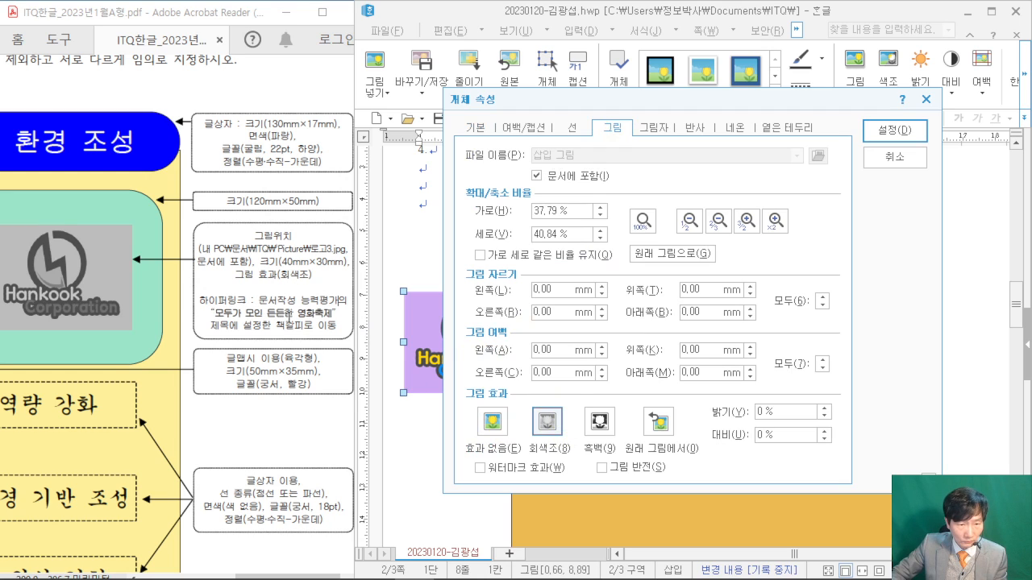
click(894, 132)
drag(471, 341, 806, 396)
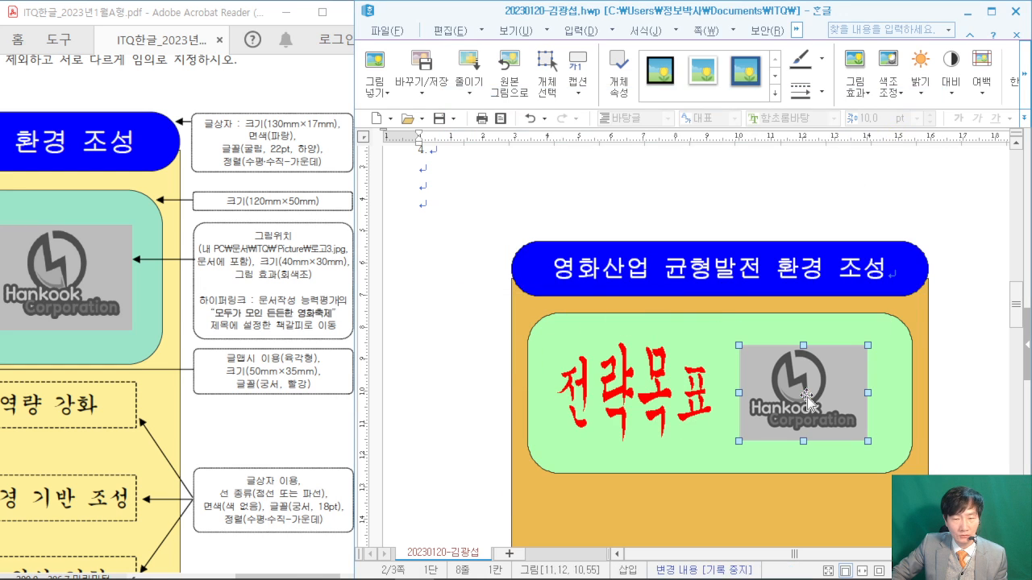
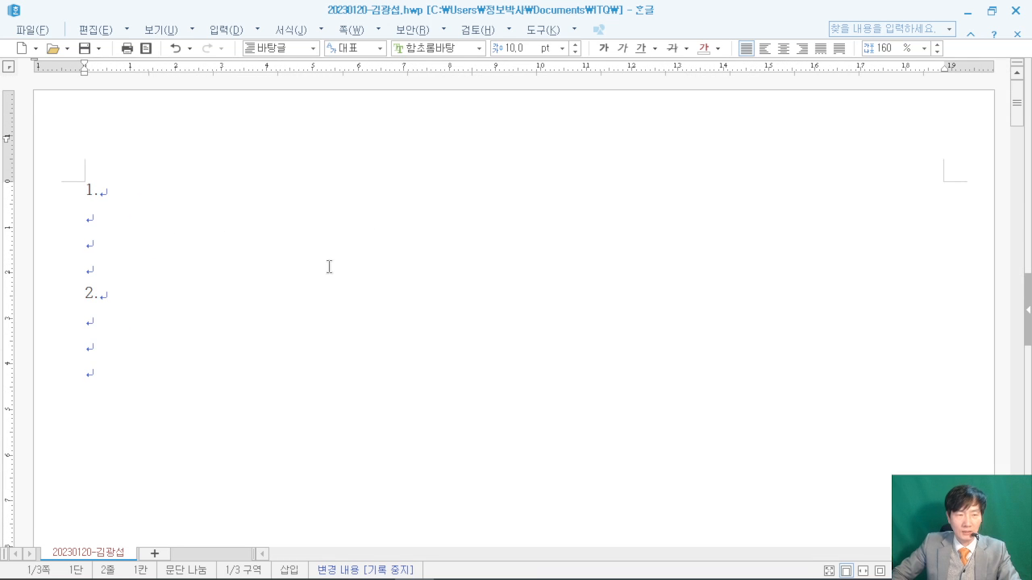
- Maximize the exam PDF and scroll to question 1's sample English paragraph
click(992, 11)
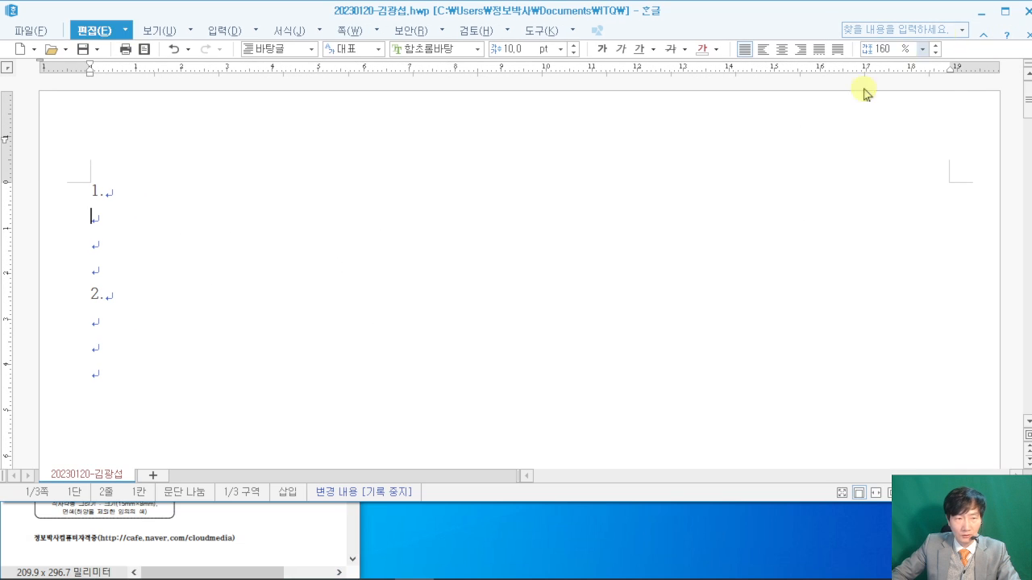
click(296, 524)
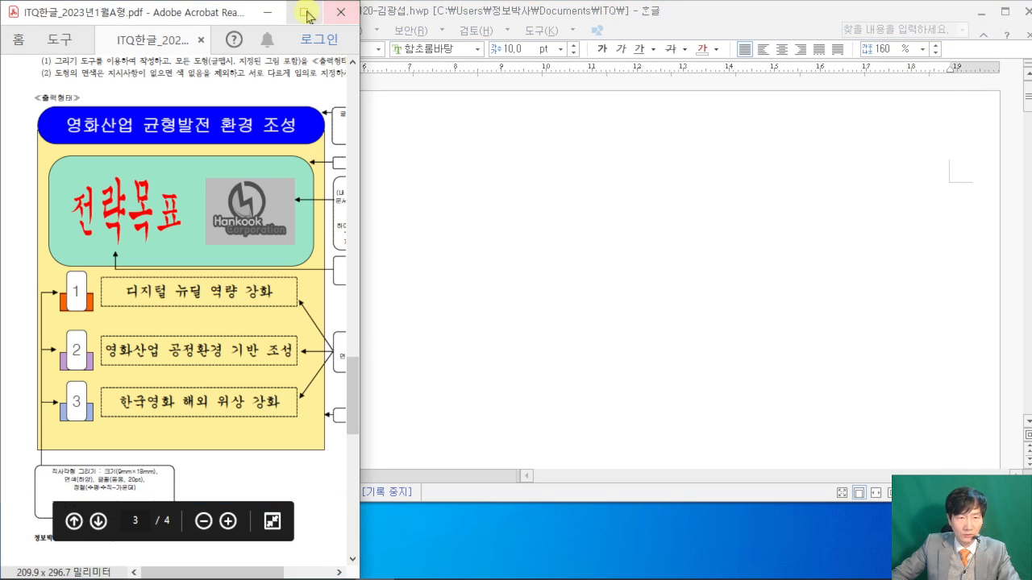
click(304, 12)
scroll(706, 232, up, 2)
scroll(699, 230, up, 15)
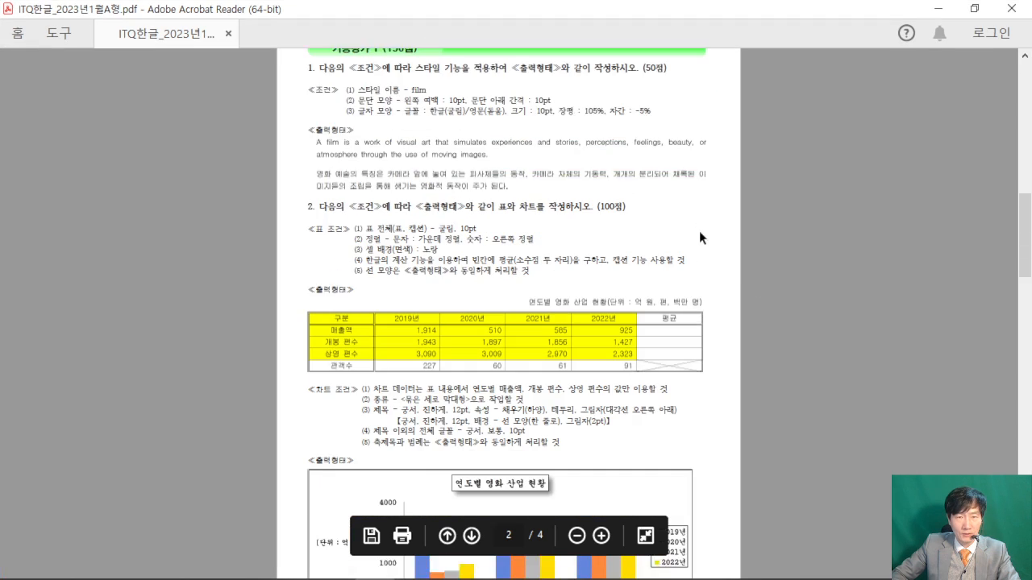
ctrl+scroll(699, 231, up, 2)
scroll(698, 231, down, 5)
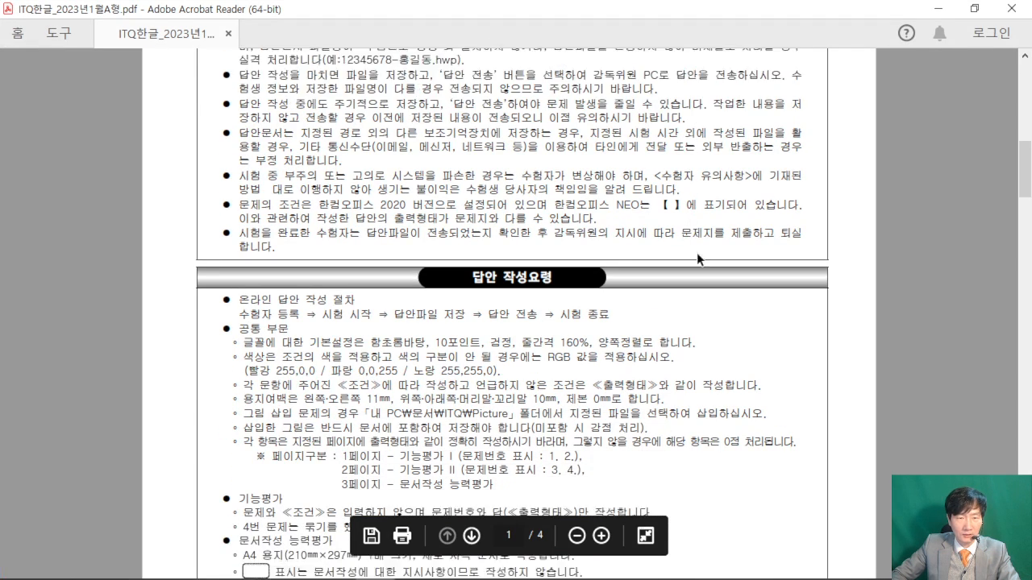
scroll(697, 252, down, 12)
scroll(698, 254, up, 1)
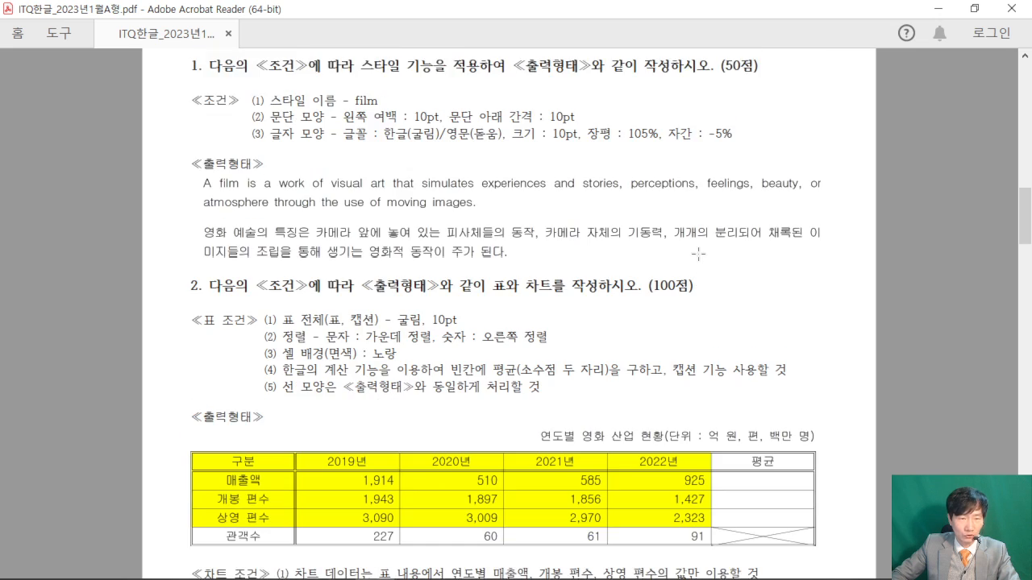
ctrl+scroll(698, 254, up, 2)
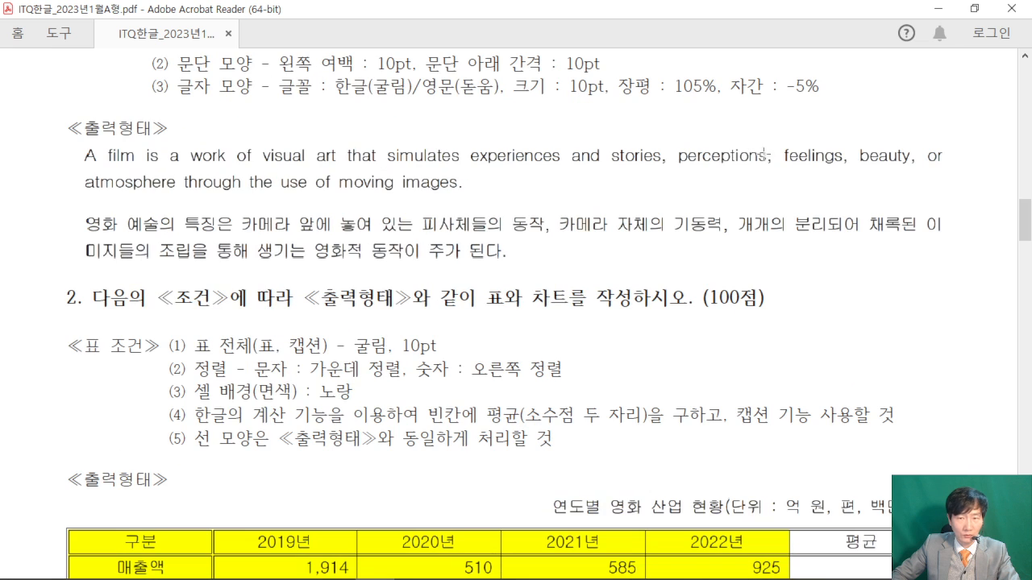
- Shrink the PDF beside the answer document and put the cursor on the line under 1
click(974, 8)
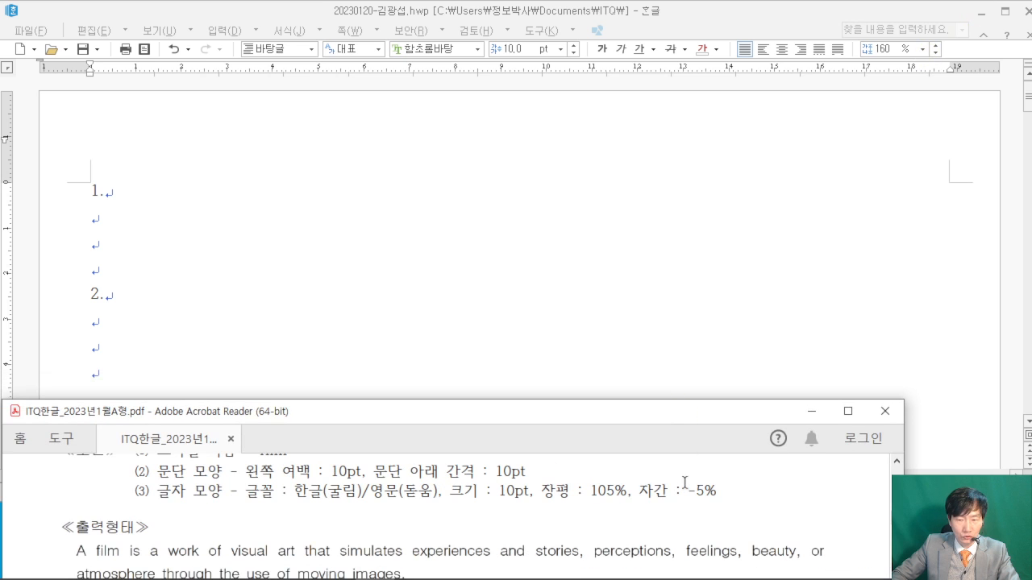
scroll(436, 491, down, 1)
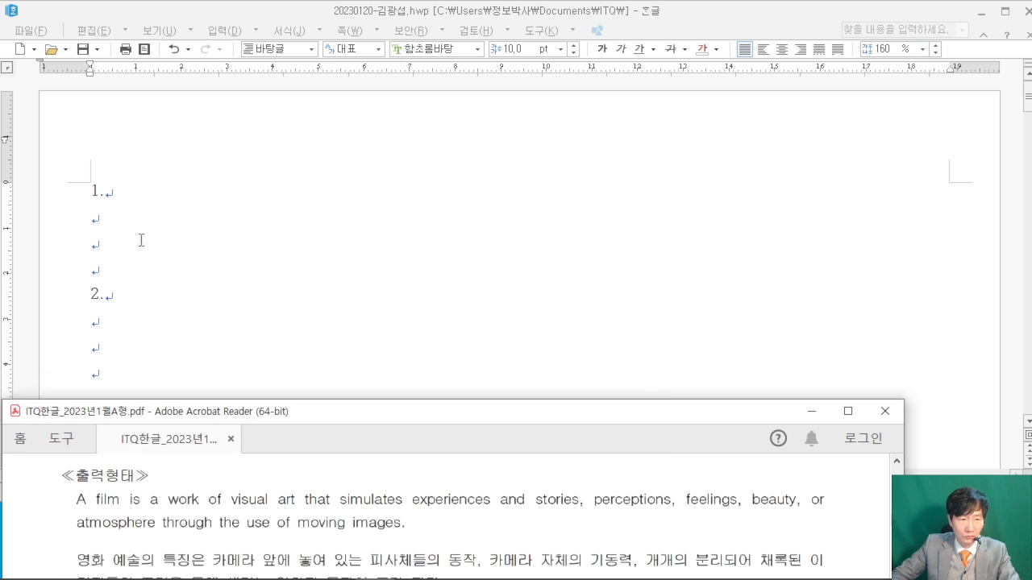
click(143, 242)
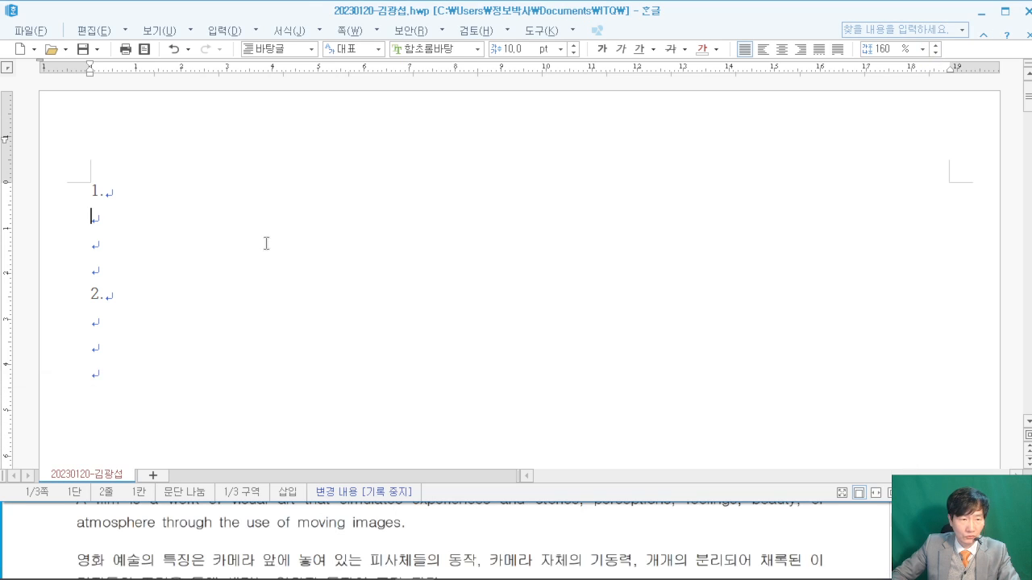
click(13, 543)
- Type the English paragraph 'A film is a work of visual art… through the use of moving images.'
scroll(13, 532, up, 1)
click(121, 215)
text(a)
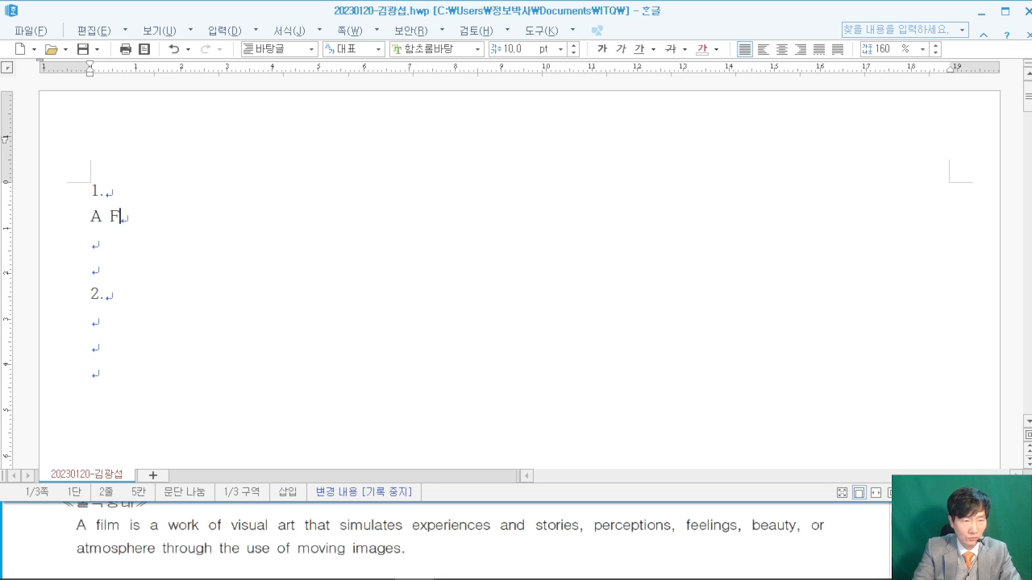
text( film is a wo)
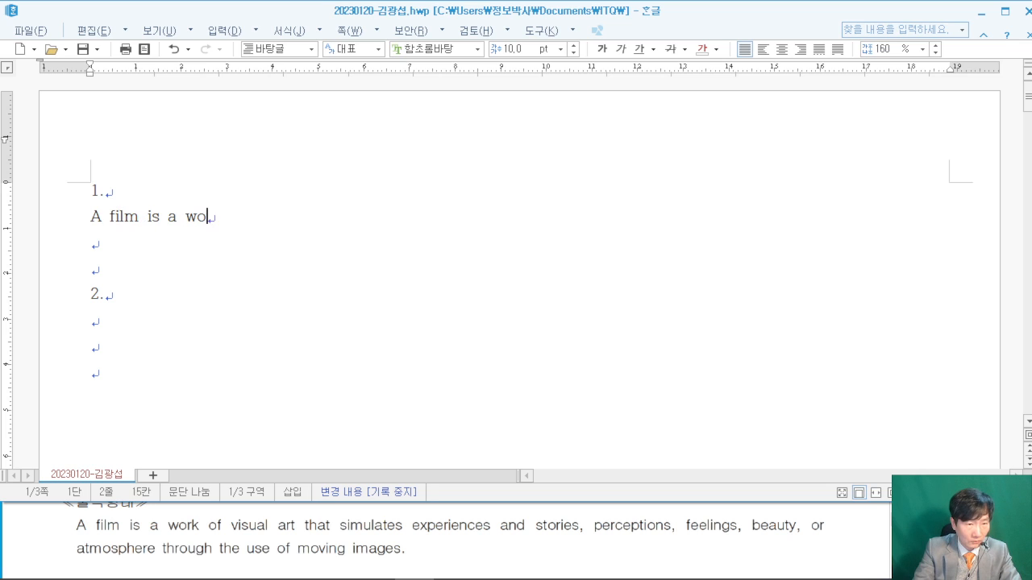
text(rk of vis)
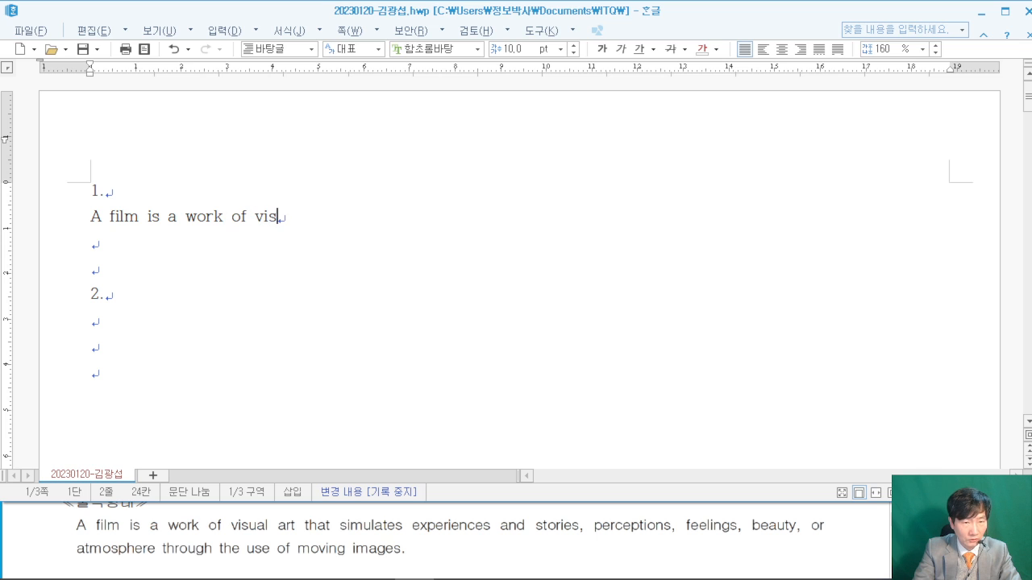
text(ual ra)
key(BackSpace)
key(BackSpace)
text(art that)
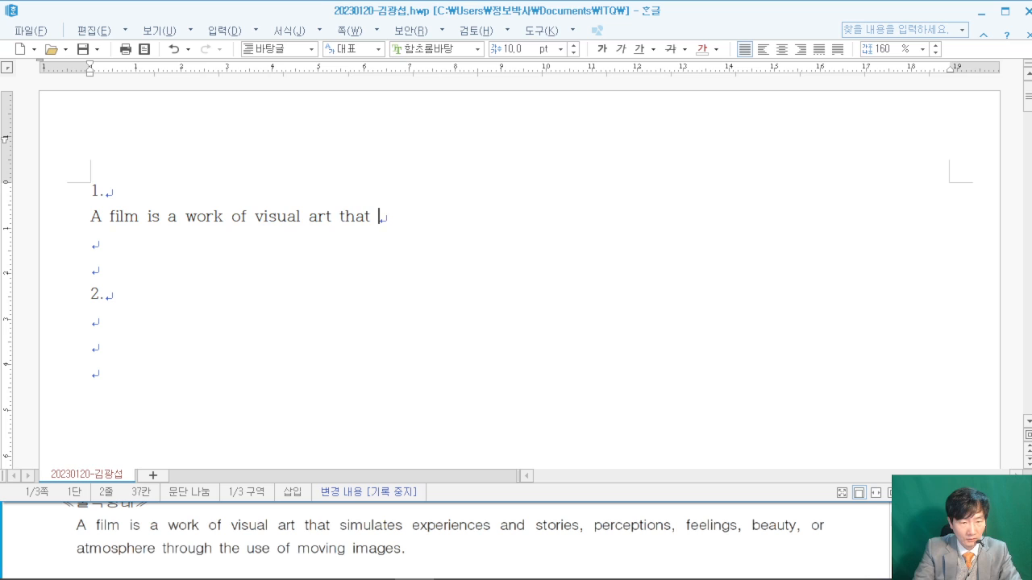
text( simultates)
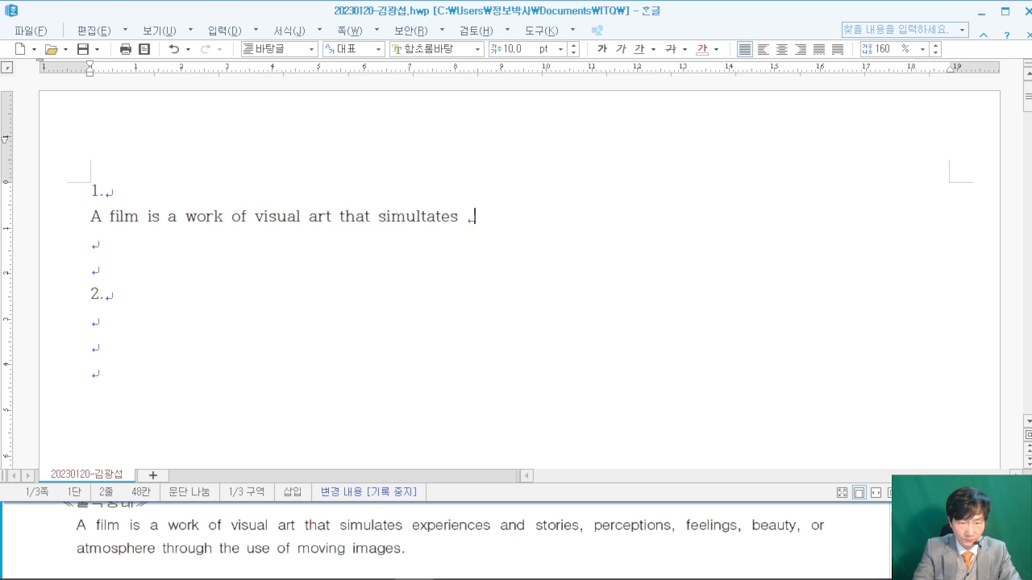
text( experienc)
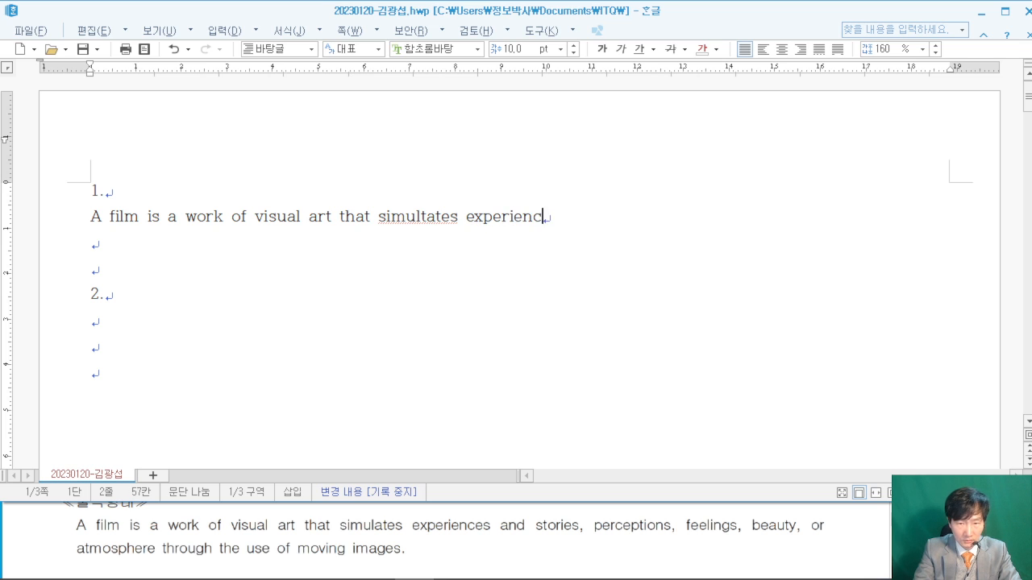
text(and)
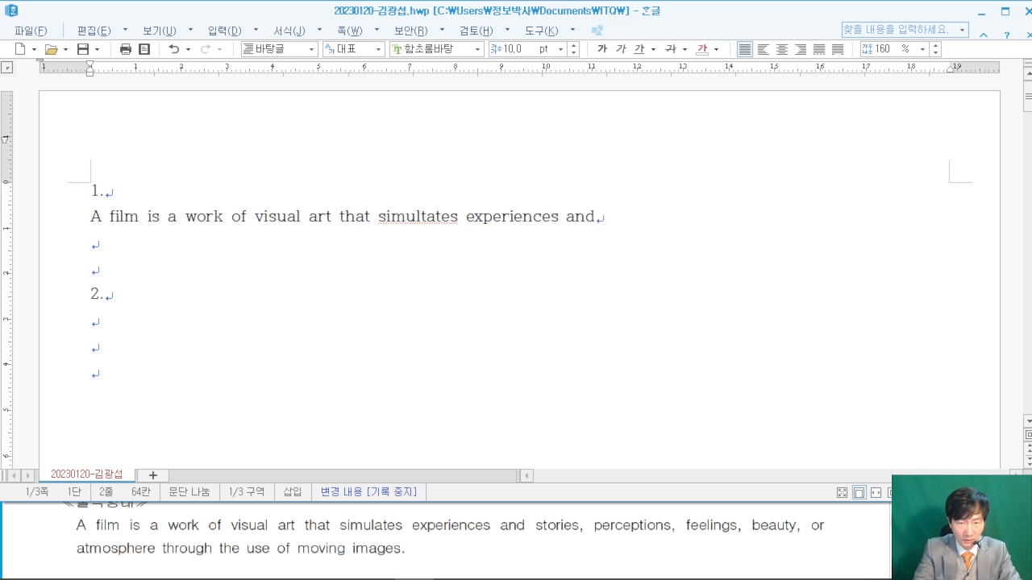
key(BackSpace)
key(BackSpace)
text(ories, perco)
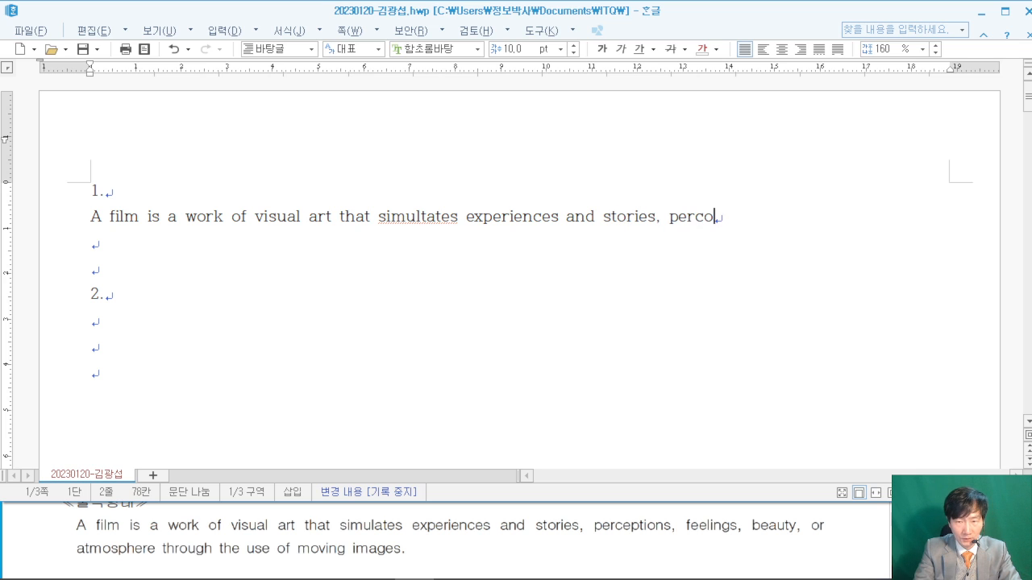
key(BackSpace)
text(eptions,)
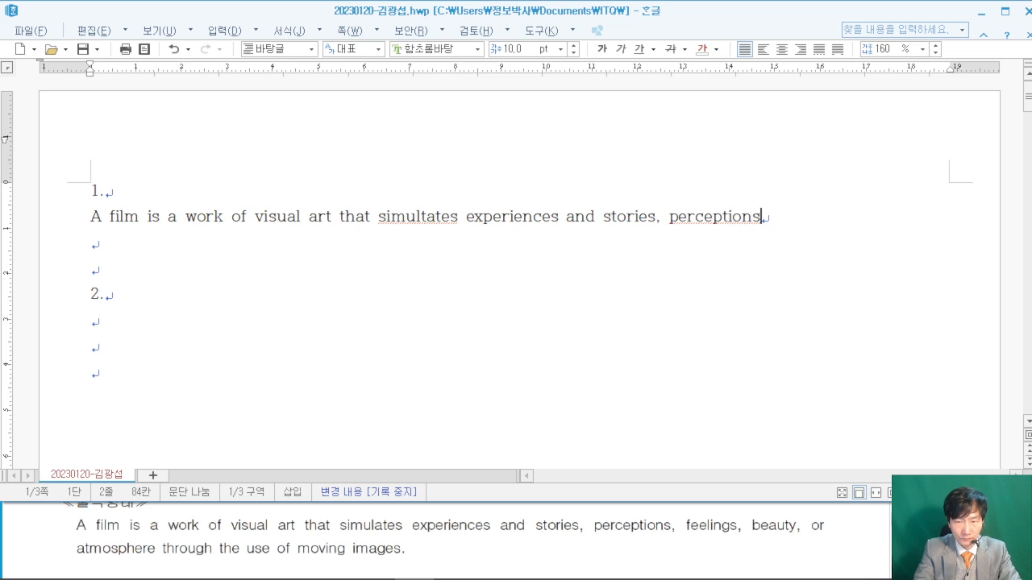
text( feelings, b)
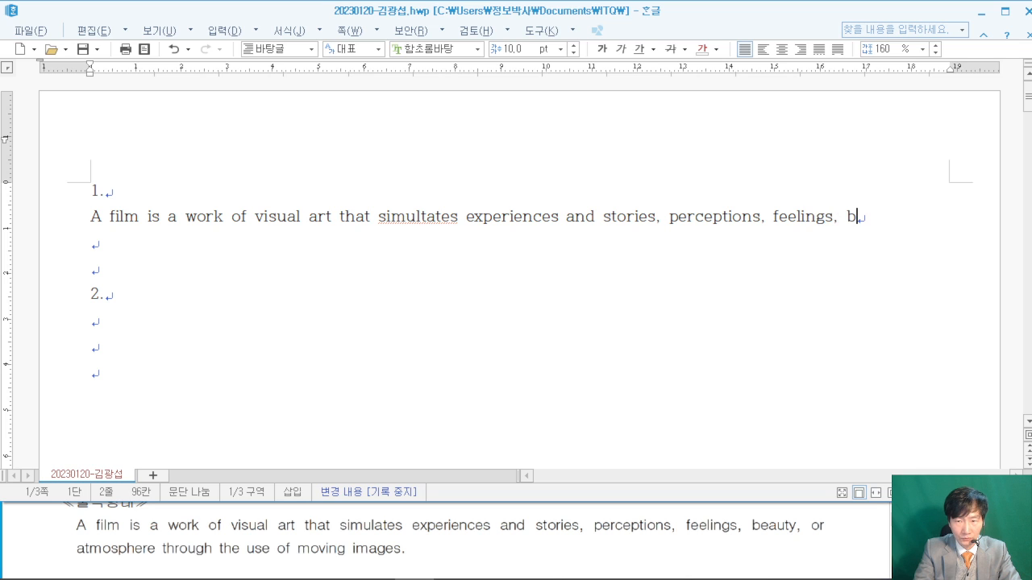
text(eauty, or)
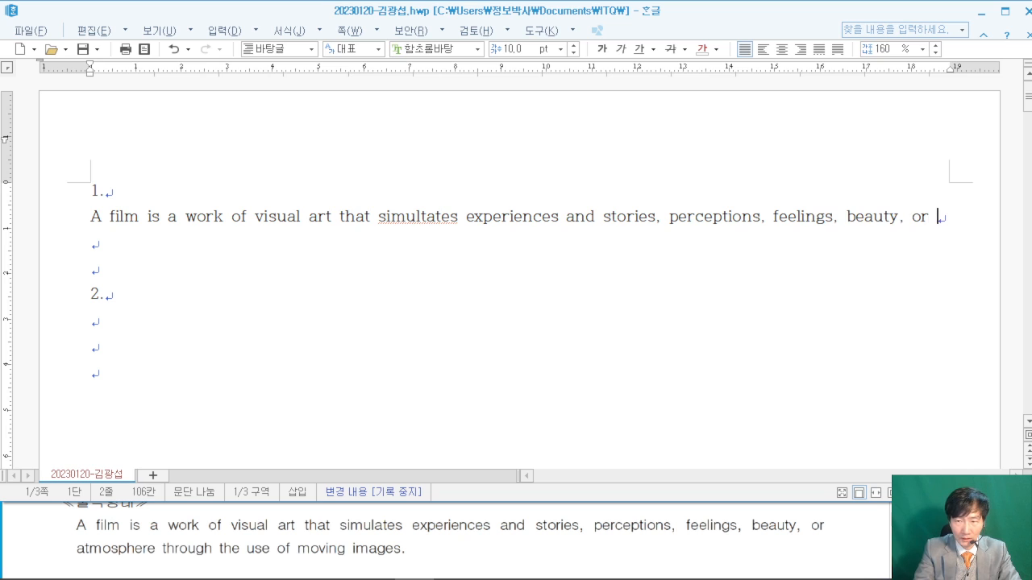
text( at)
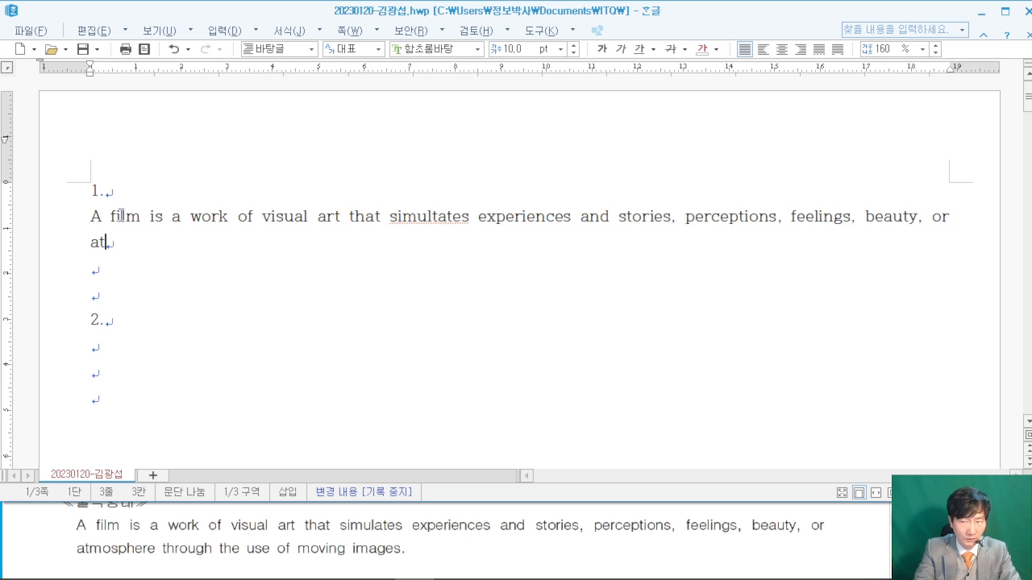
text(mo)
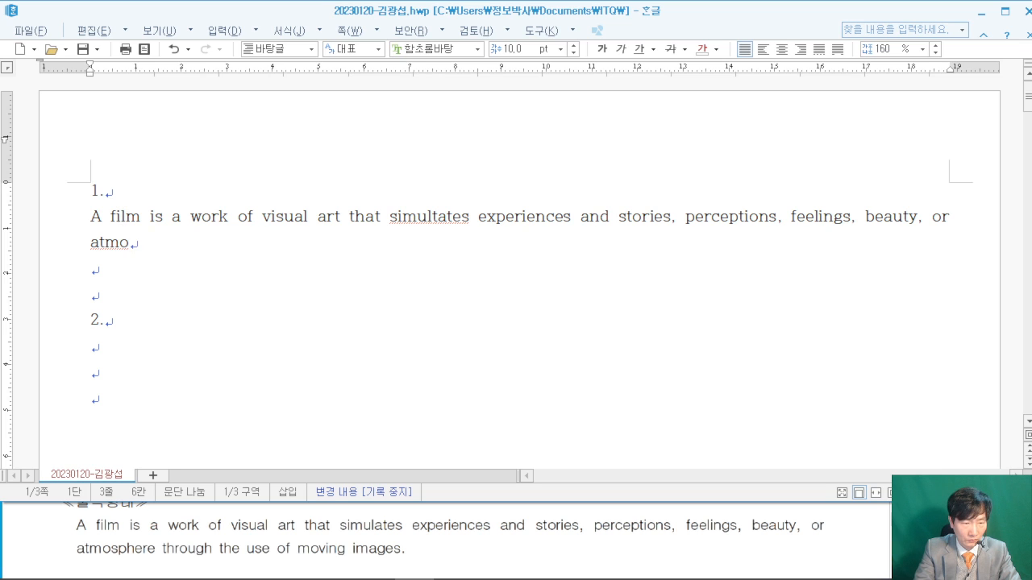
text(sphere th)
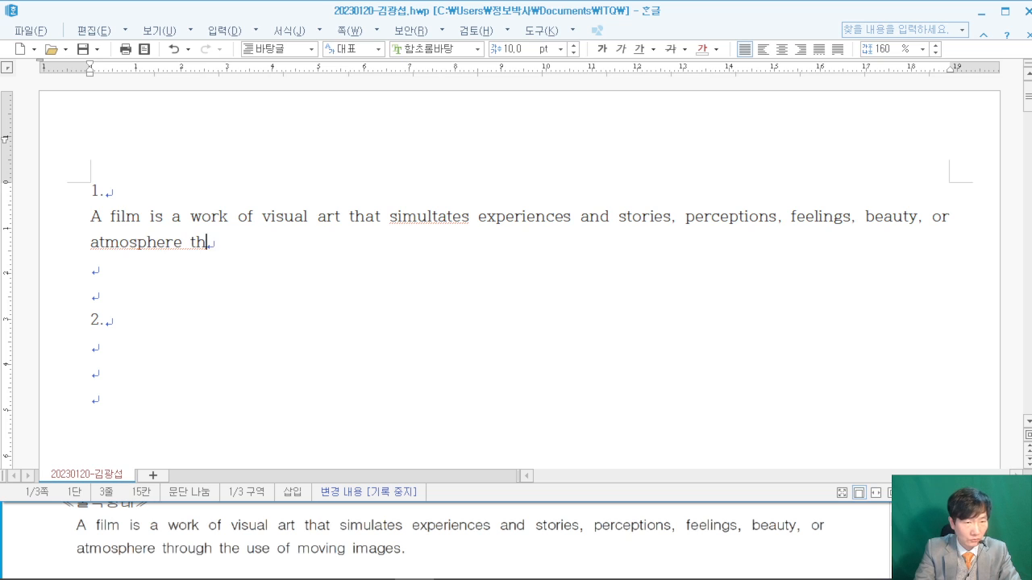
text(rough )
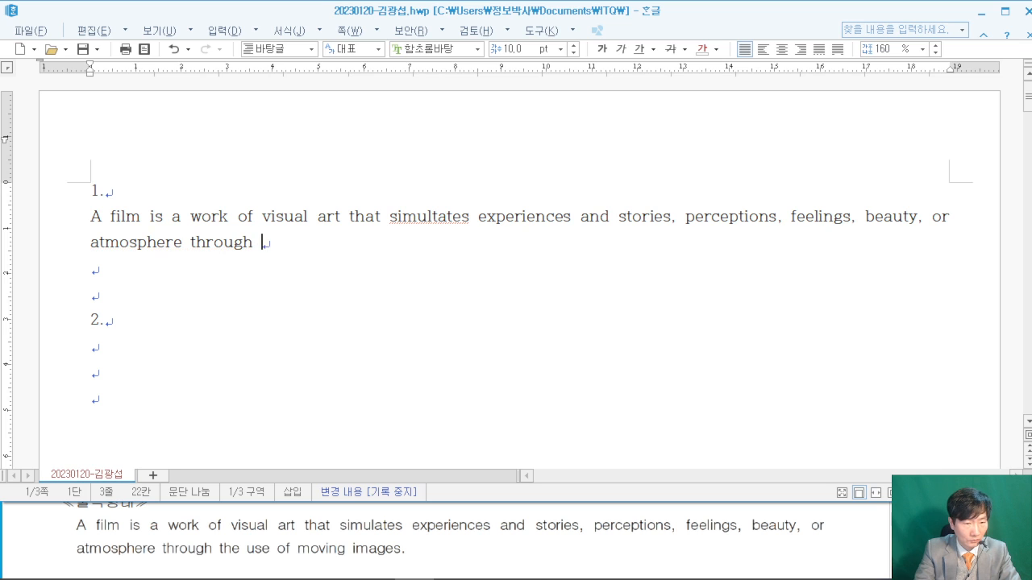
text(the use of moving )
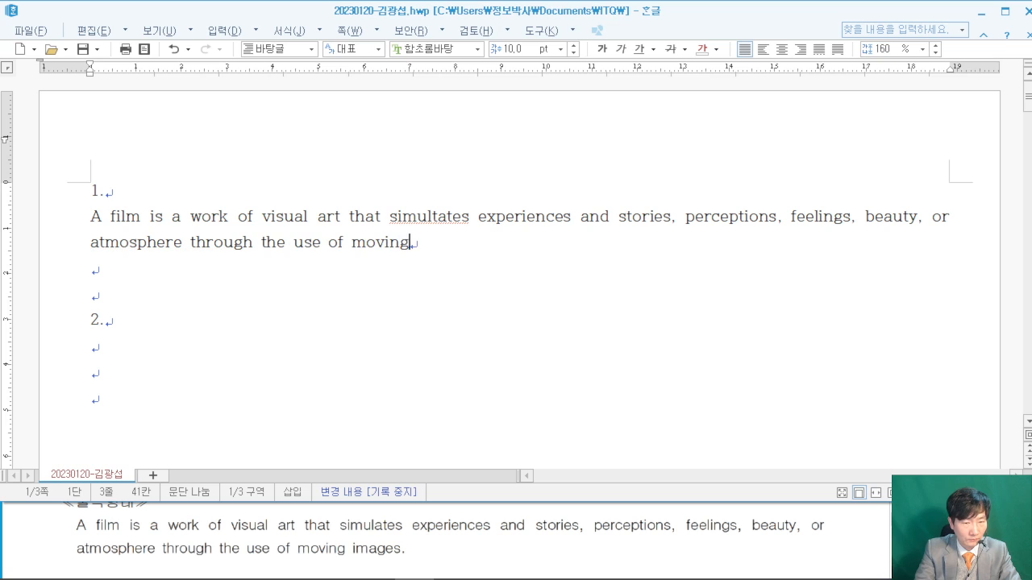
text(images.)
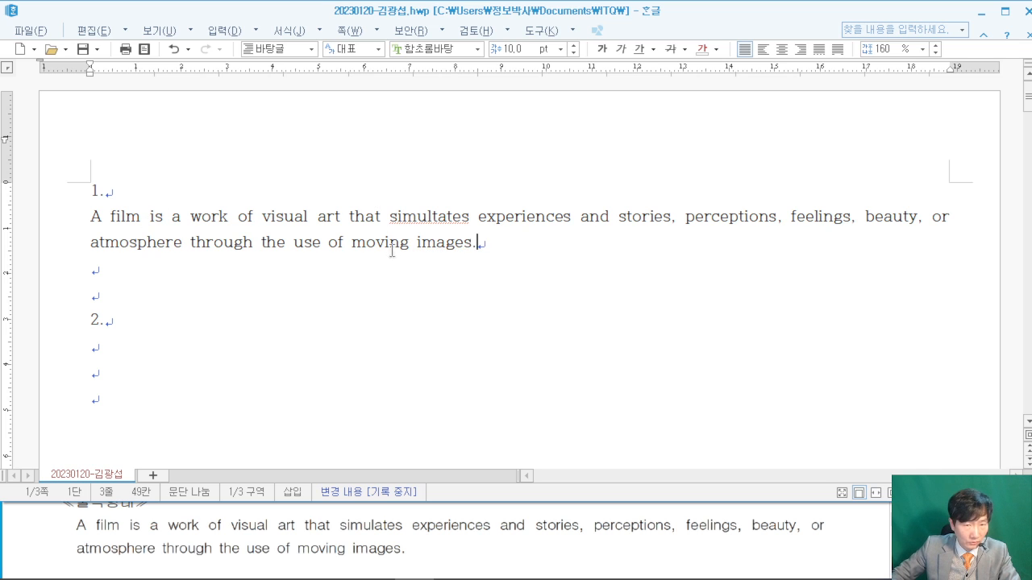
- Correct the typo 'simultates' to 'simulates' and check the paragraph against the PDF
click(442, 214)
key(BackSpace)
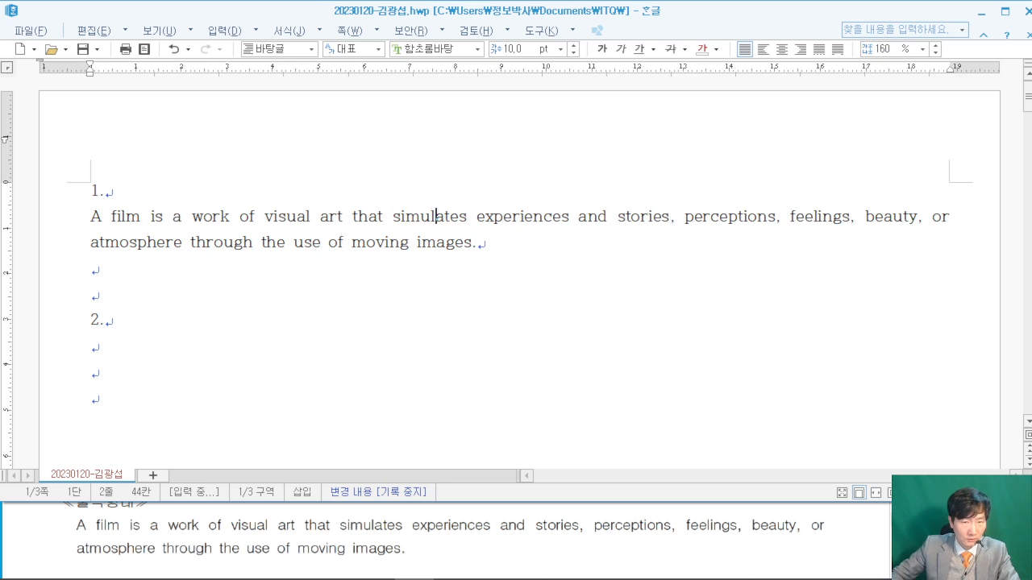
click(535, 247)
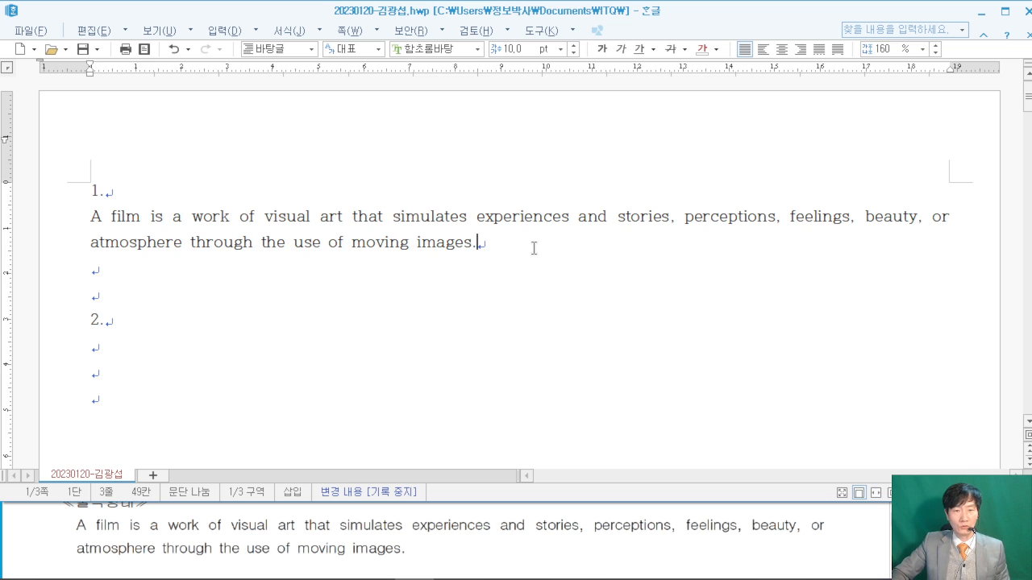
click(854, 537)
scroll(854, 537, down, 2)
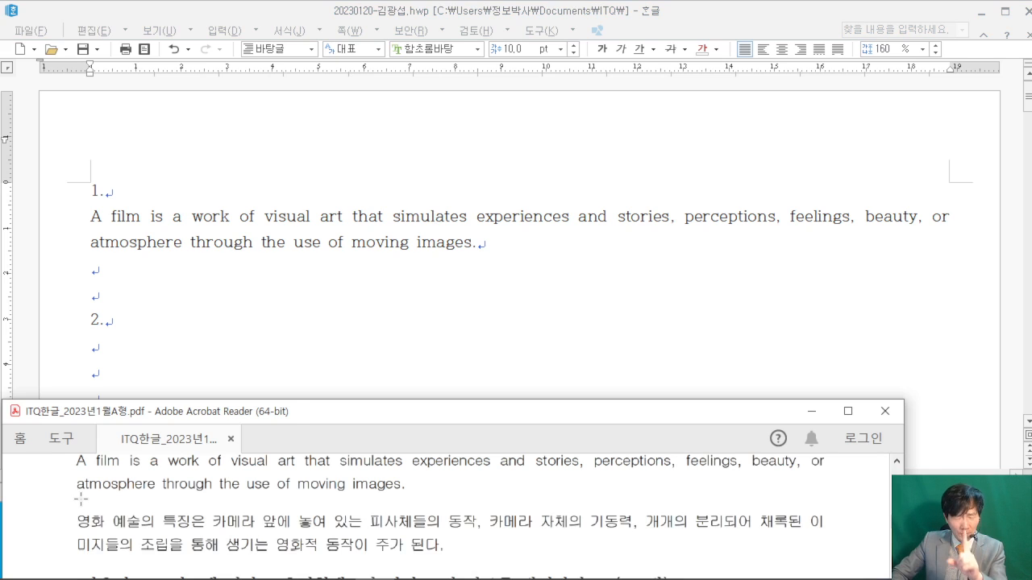
- On a new line, type the Korean paragraph '영화 예술의 특징은… 영화적 동작이 주가 된다.'
click(511, 245)
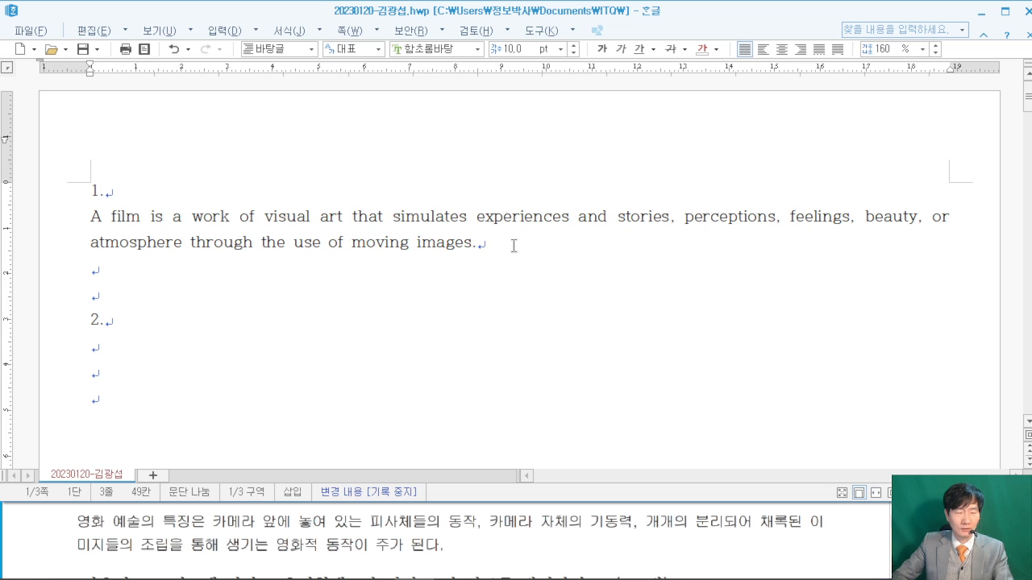
key(Return)
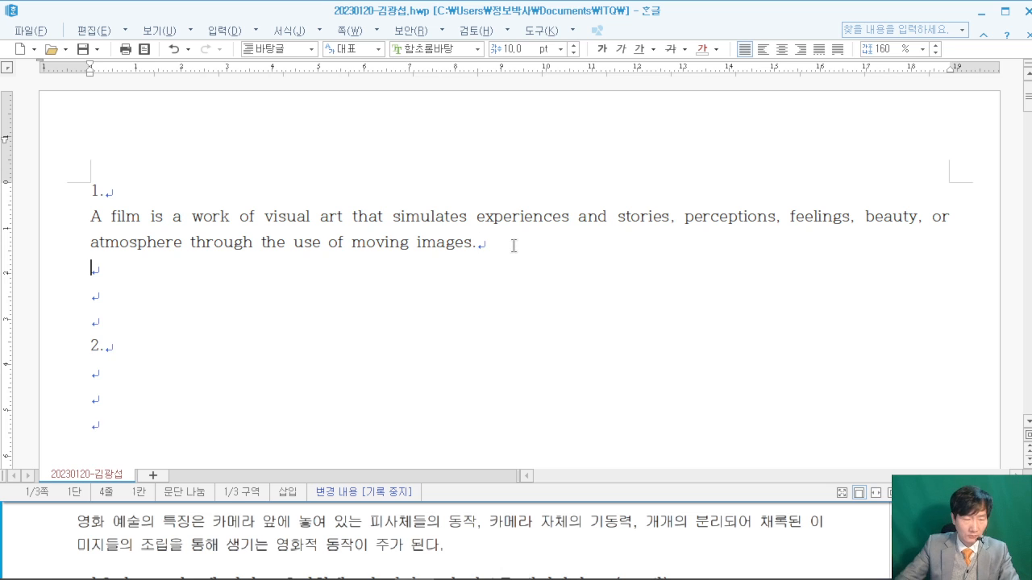
click(47, 526)
scroll(23, 538, up, 1)
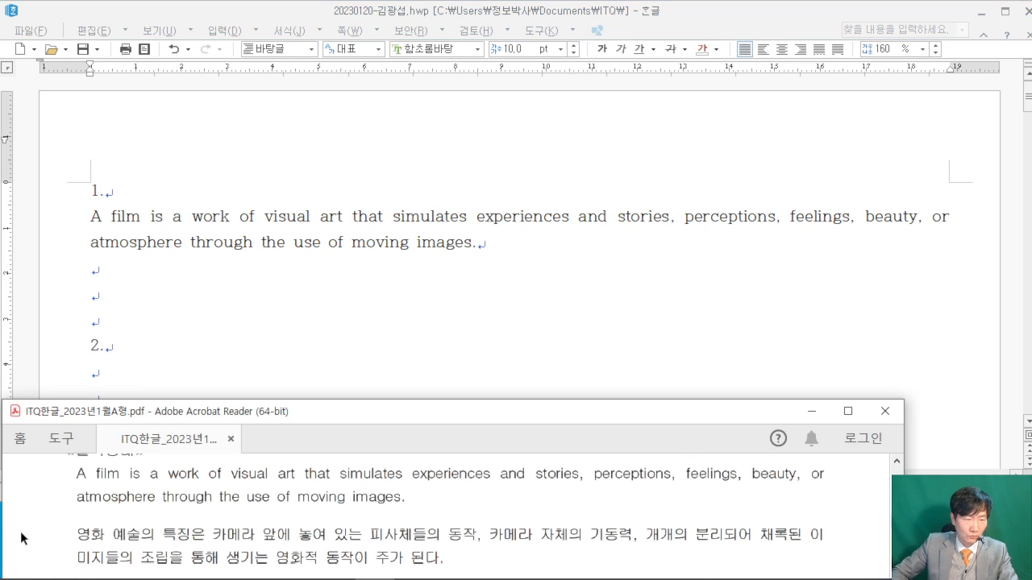
click(133, 271)
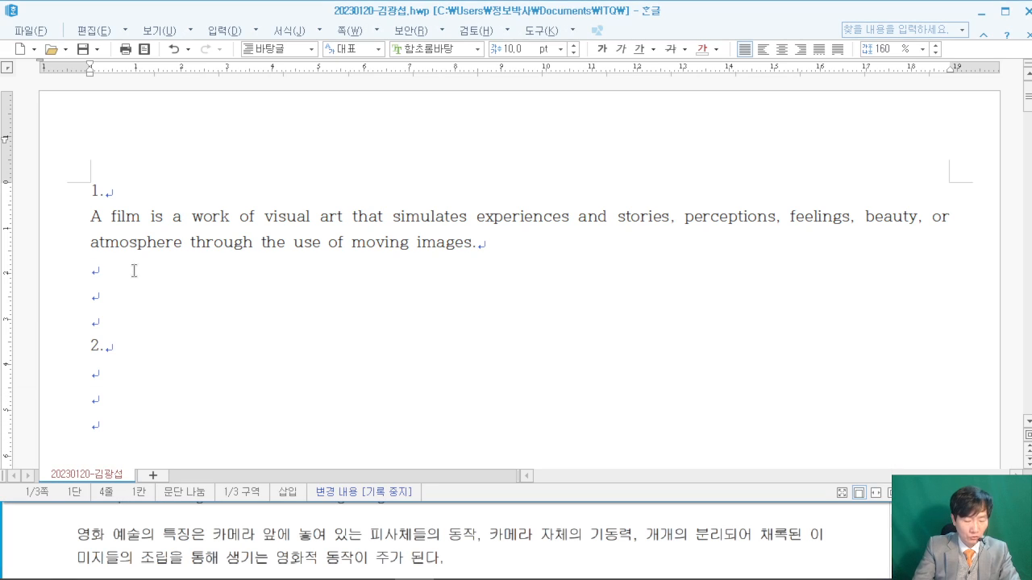
text(영화 예)
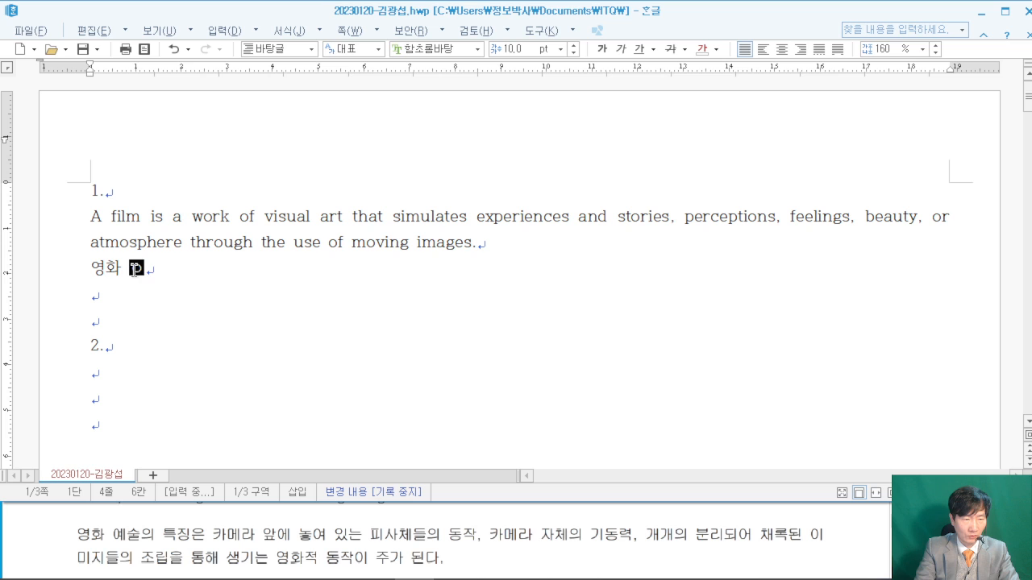
text(술의 특징은 )
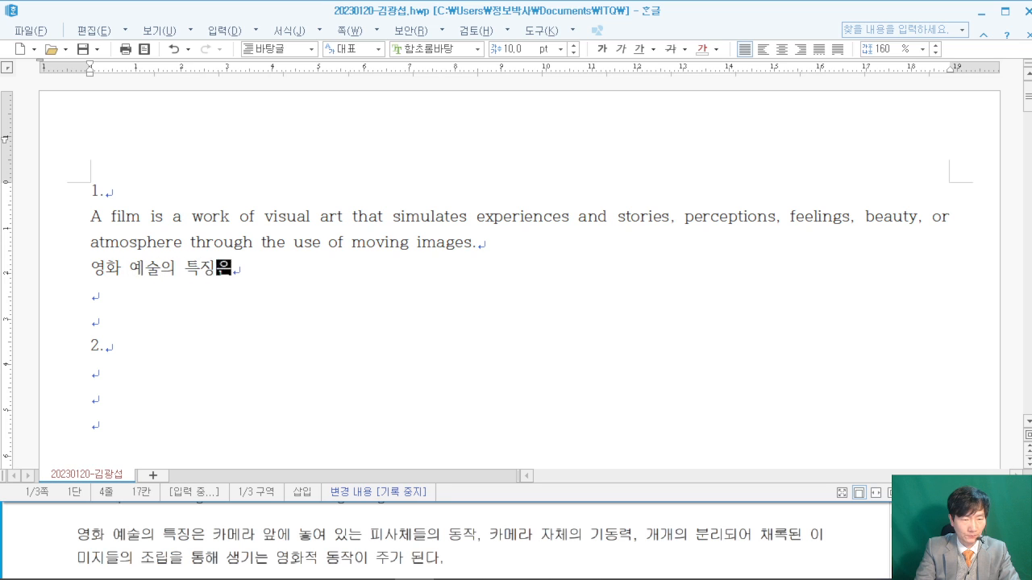
text(카메라 앞에)
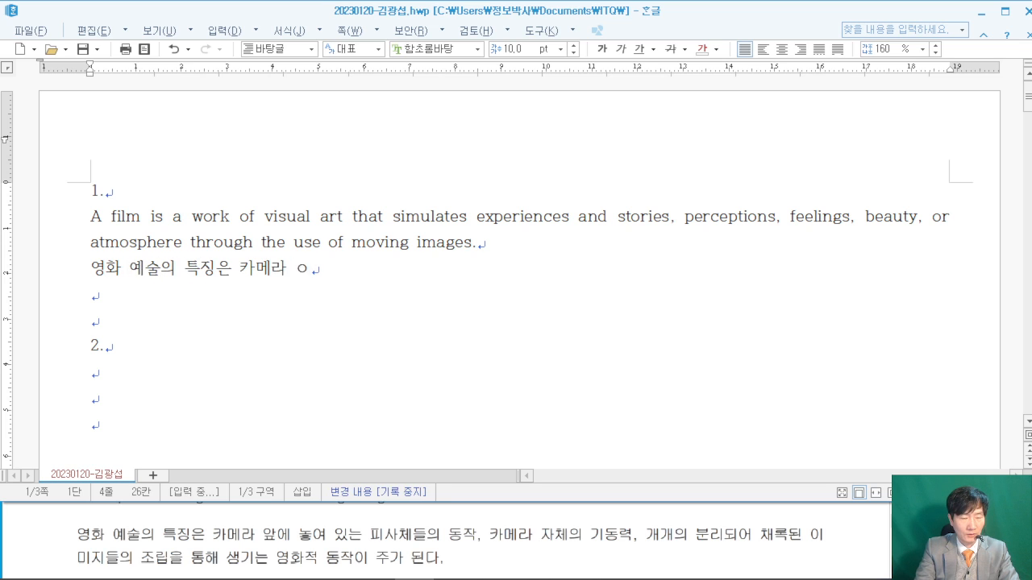
text( 놓여 있ㄴ)
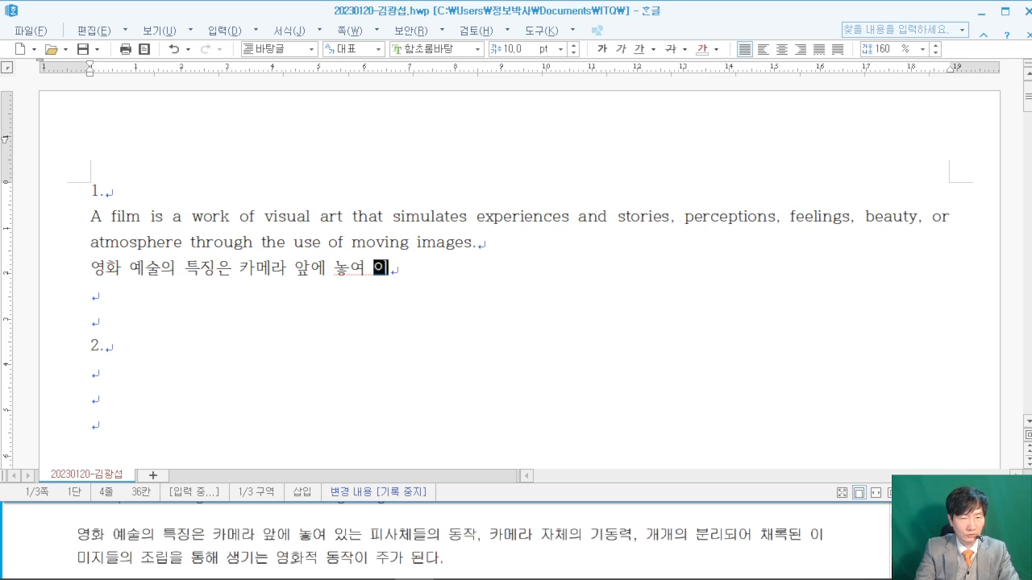
text(는 피사체들의 )
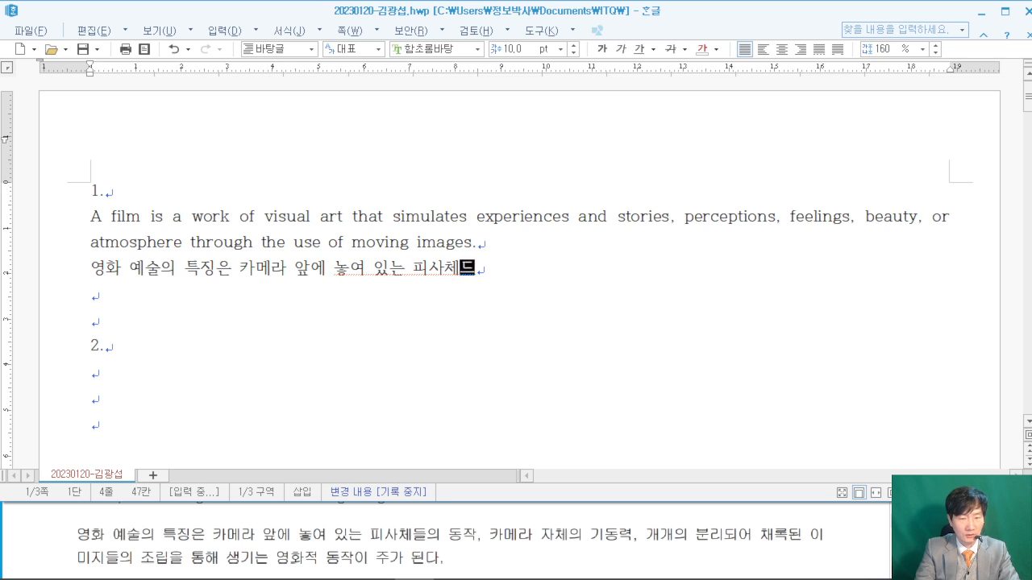
text(동작, 카)
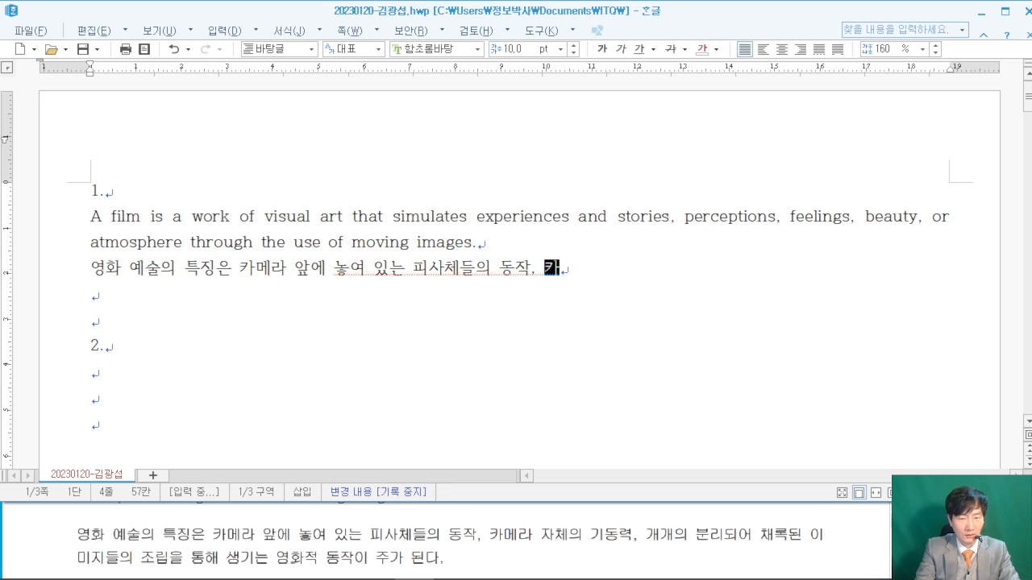
text(멜라 자체의 기동력)
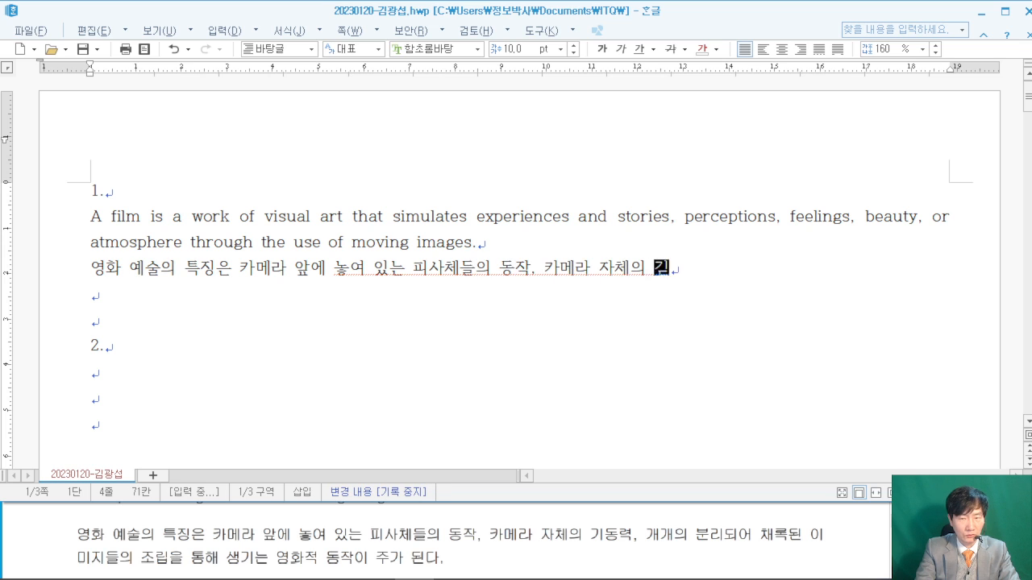
text(, 개개의 분)
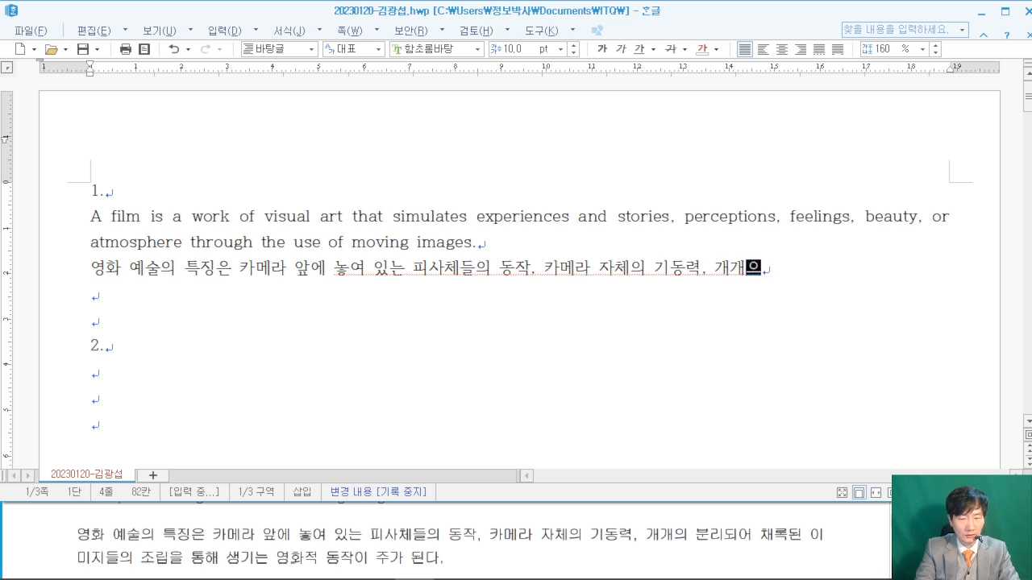
text(리되어 채)
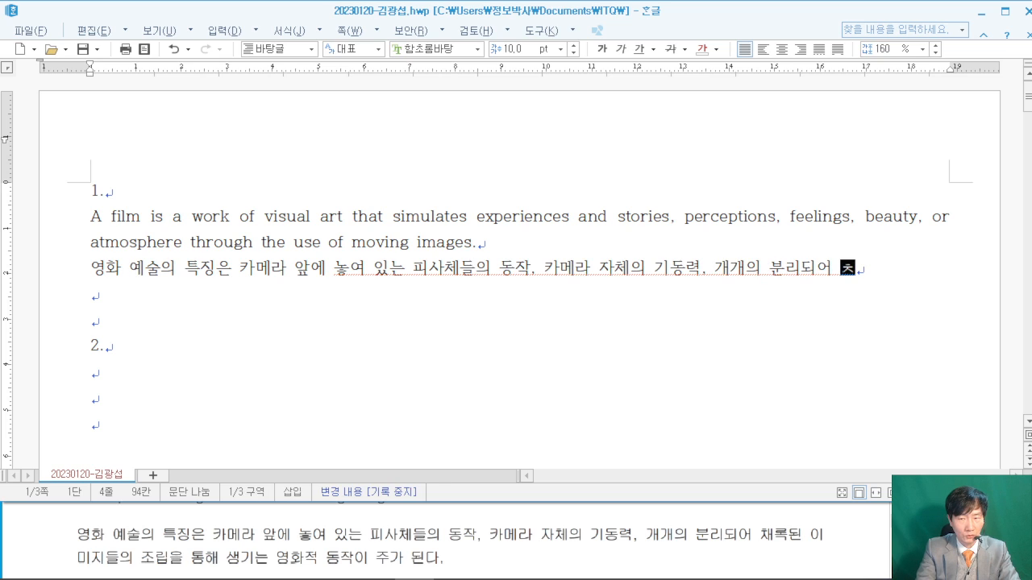
text(록된 )
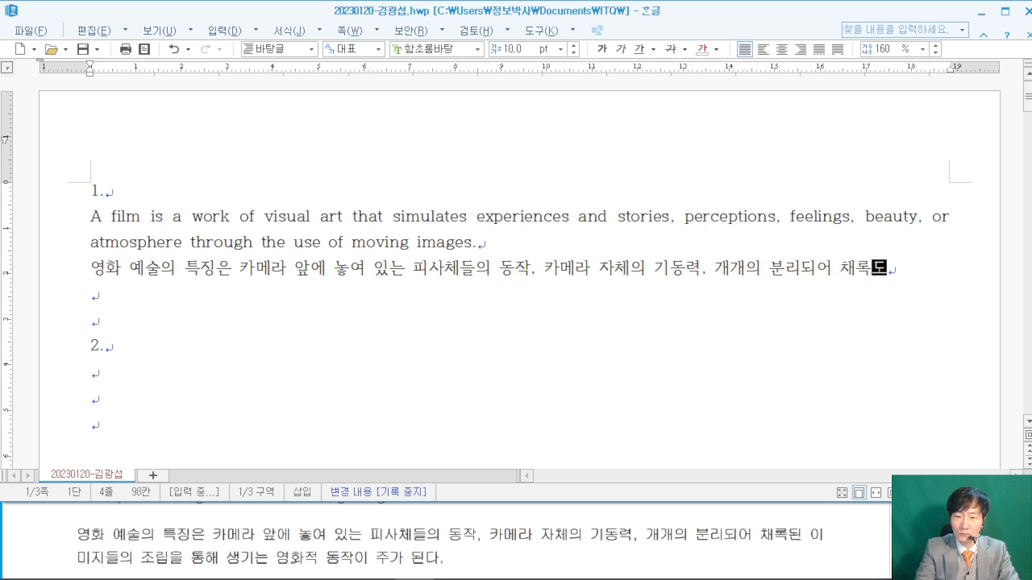
text(이미지들의)
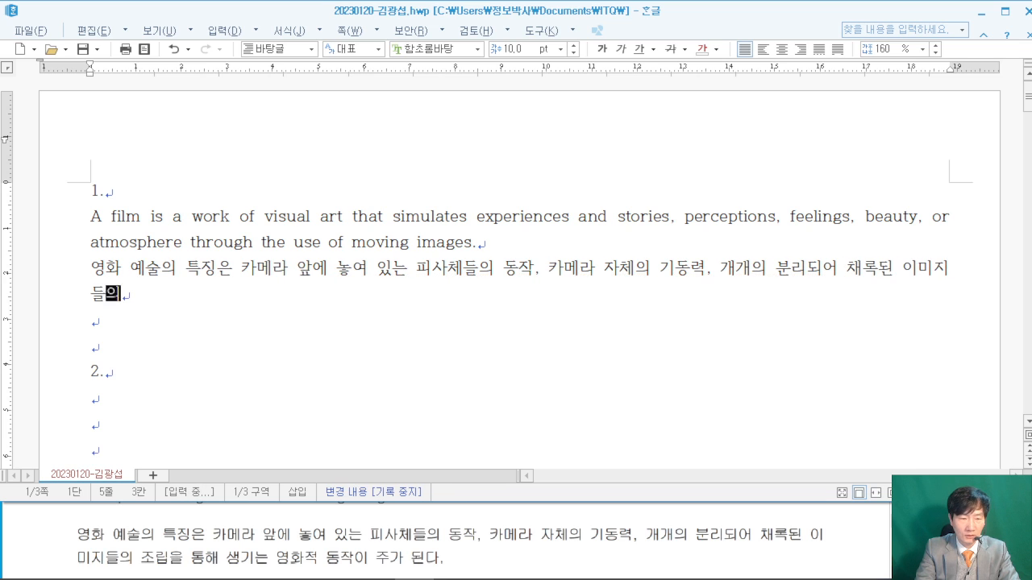
text( ㅈ조립을 통ㅎ)
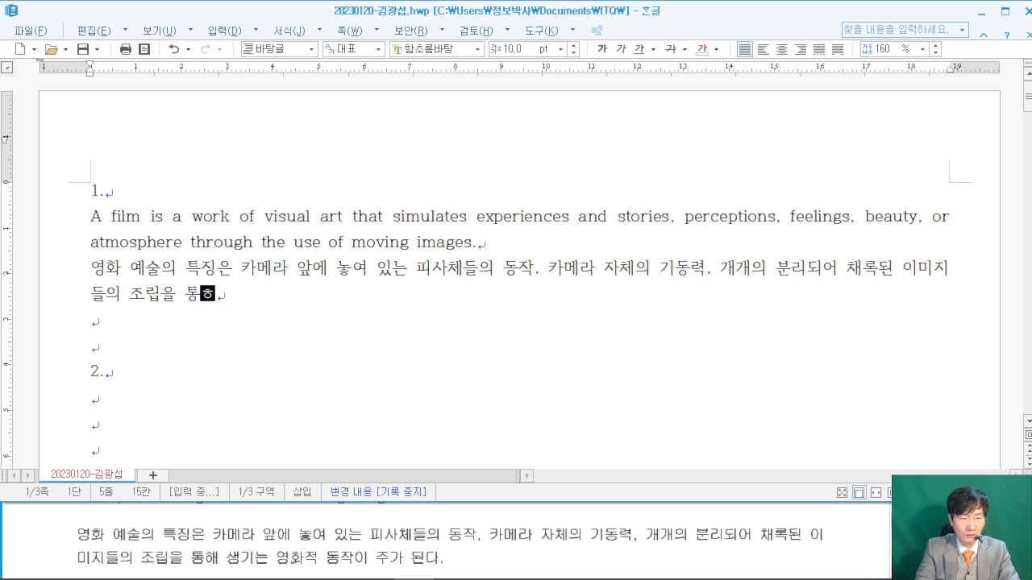
text( 생기는 영)
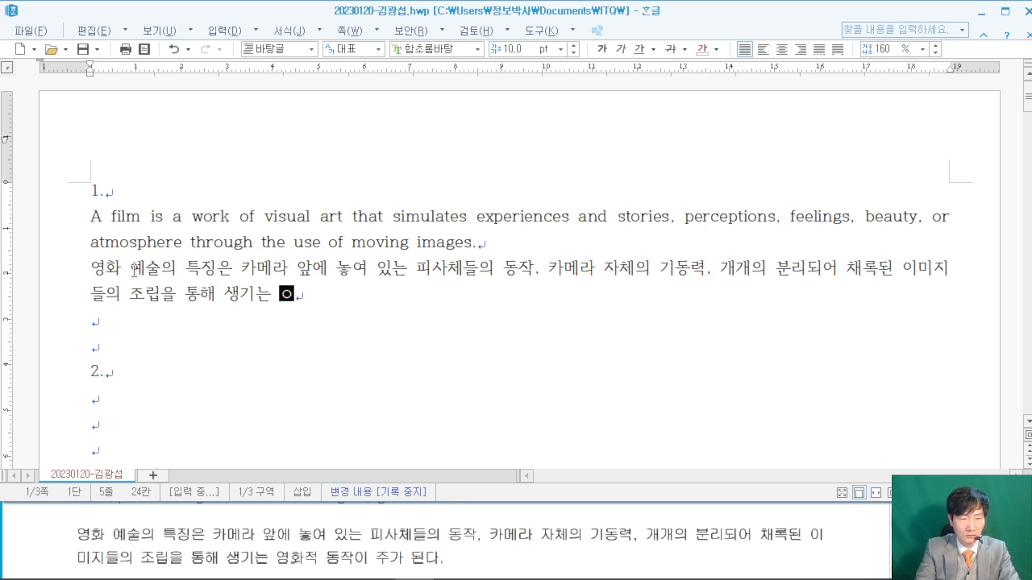
text(화적도)
key(BackSpace)
text(동자작이 주가 된다)
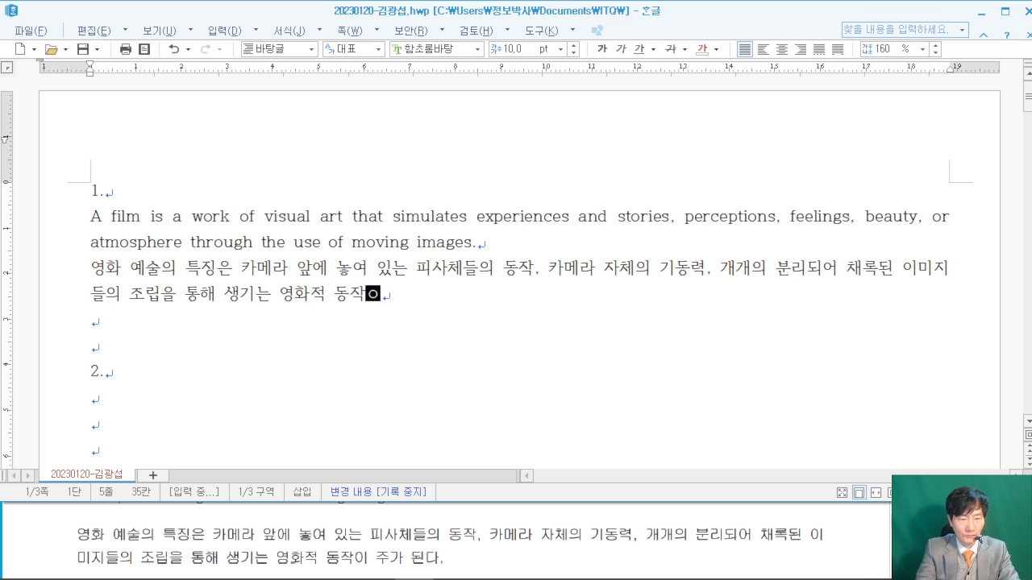
text(.)
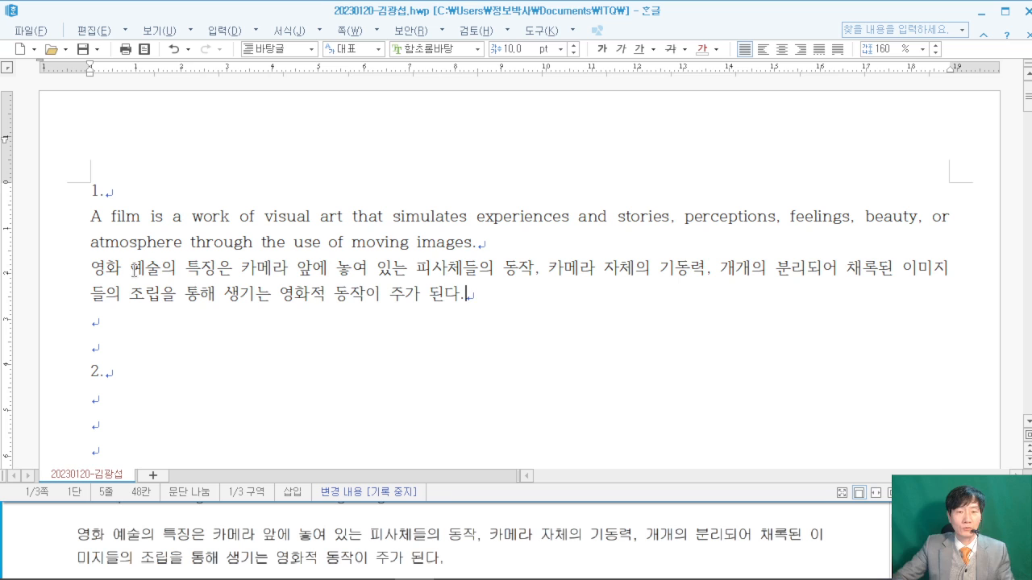
- Select the English and Korean paragraphs and open the Style dialog from the shortcut menu
drag(86, 219, 490, 290)
right_click(434, 240)
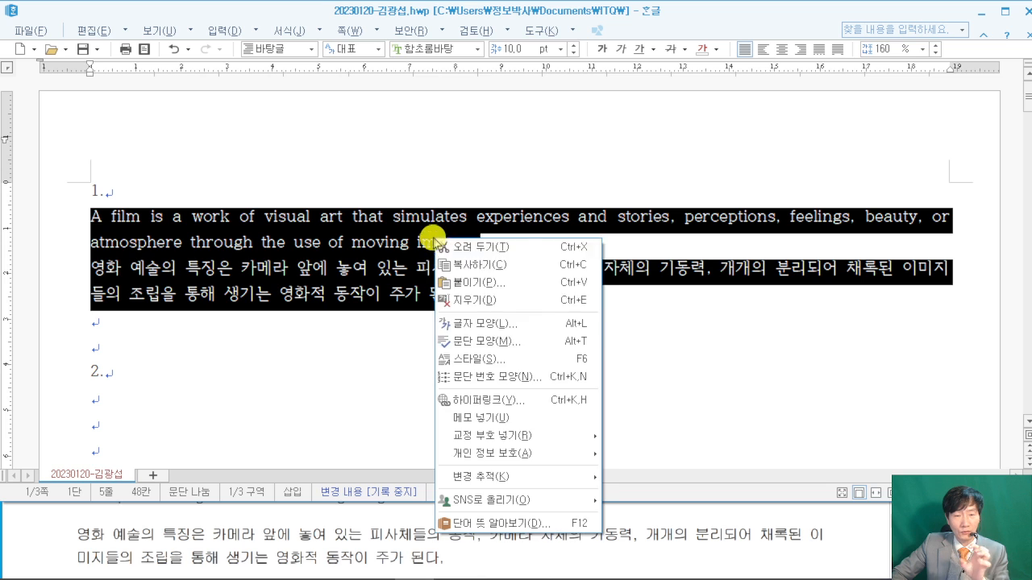
click(519, 366)
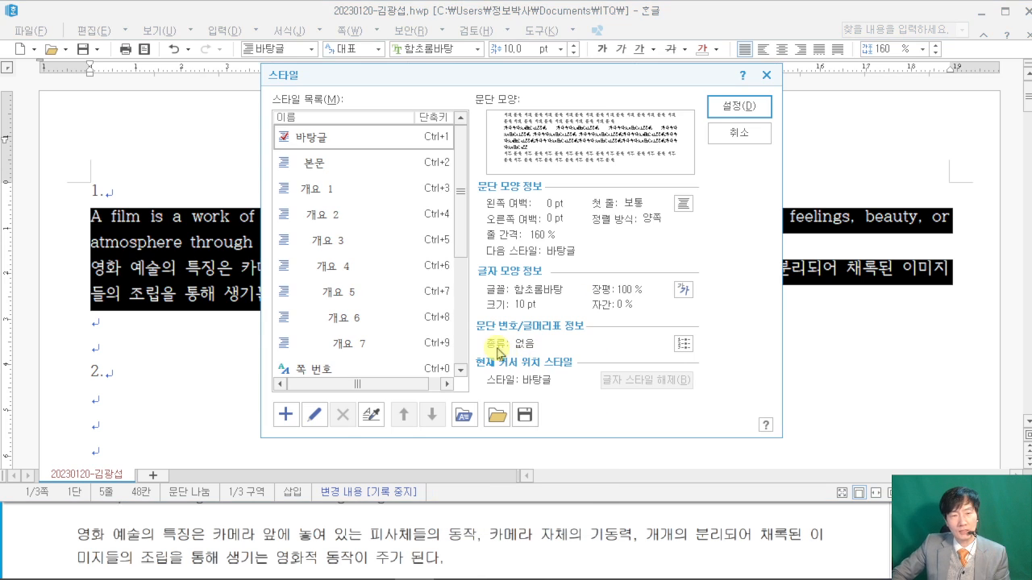
click(846, 529)
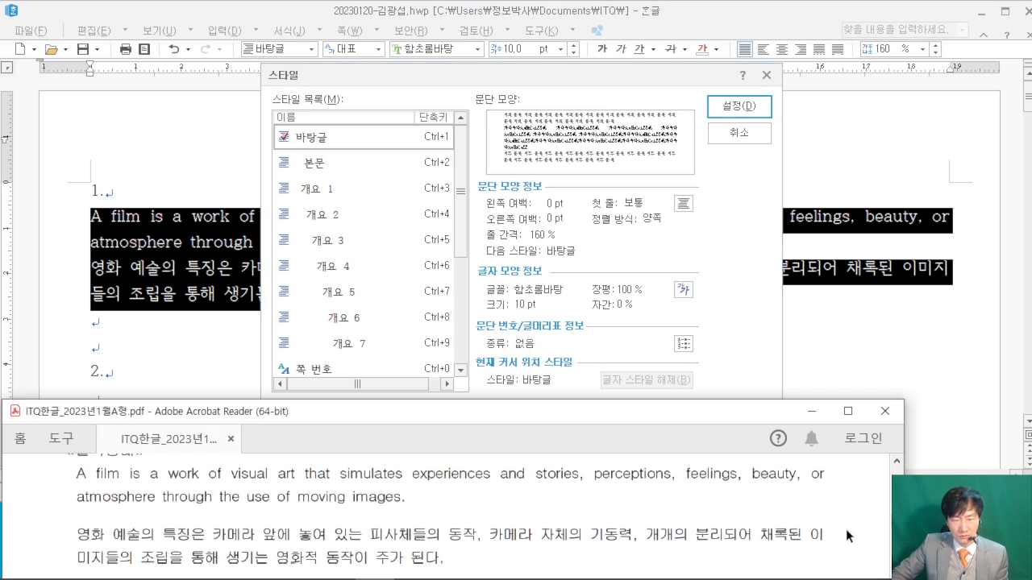
scroll(847, 524, up, 5)
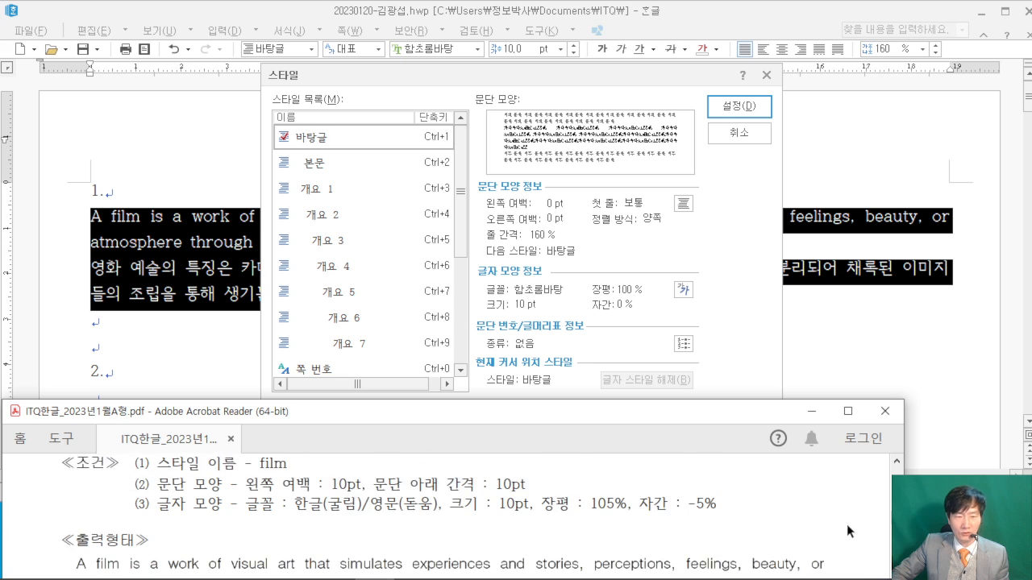
scroll(362, 522, down, 2)
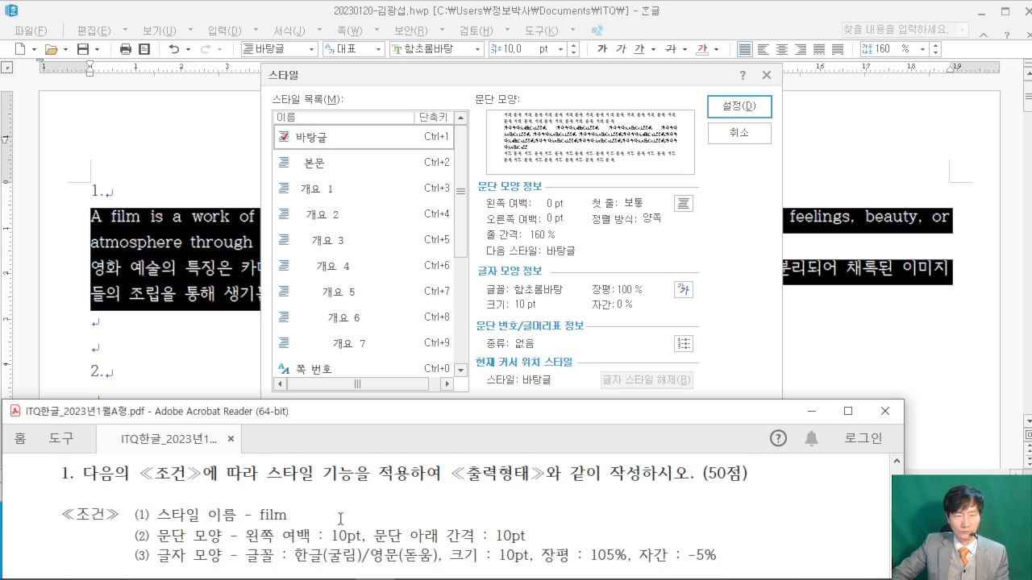
click(391, 82)
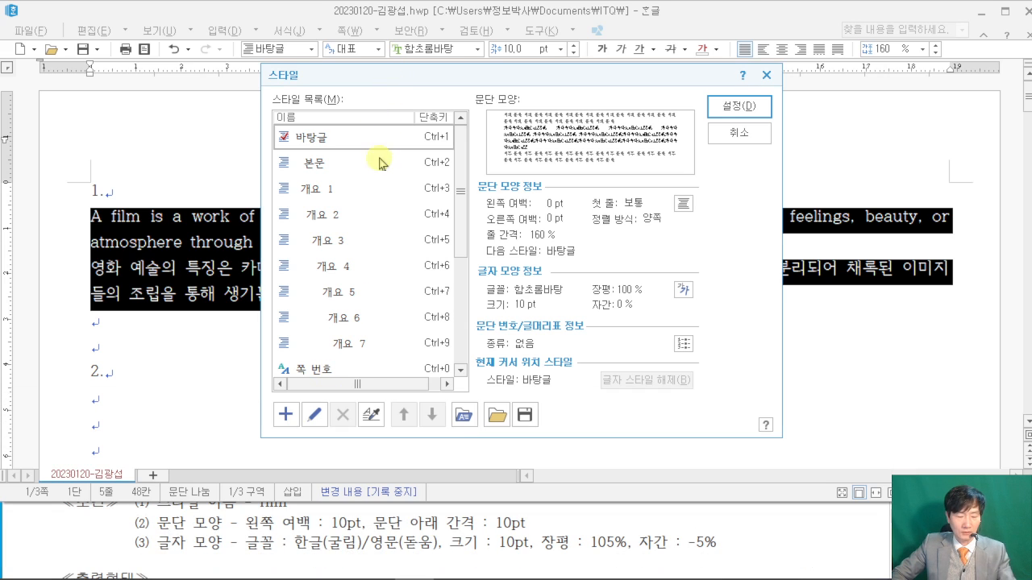
mouse_move(271, 400)
mouse_down()
mouse_move(301, 430)
mouse_move(221, 259)
mouse_up()
- Add a new style named 'film'
click(286, 414)
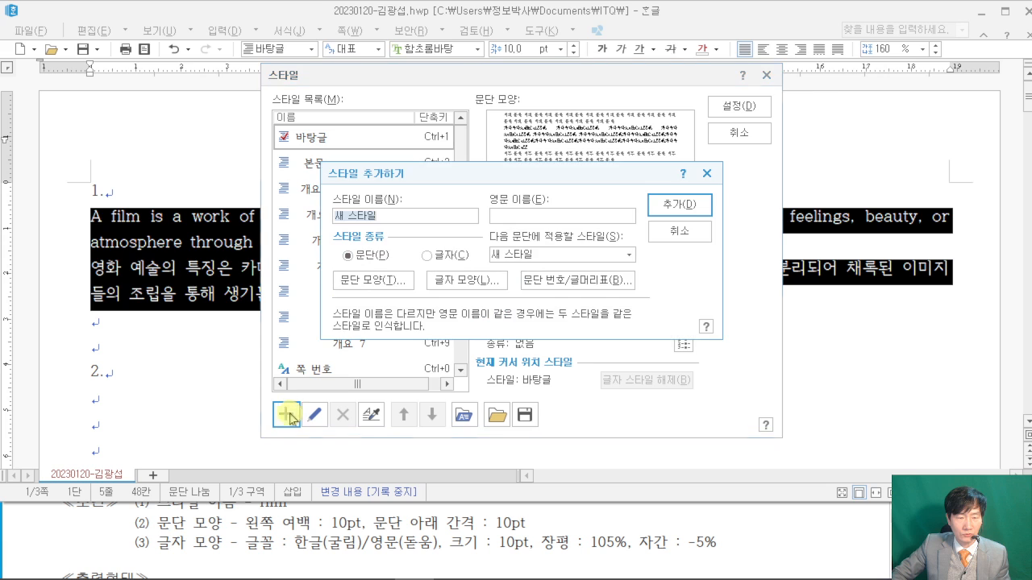
click(50, 524)
scroll(114, 529, up, 1)
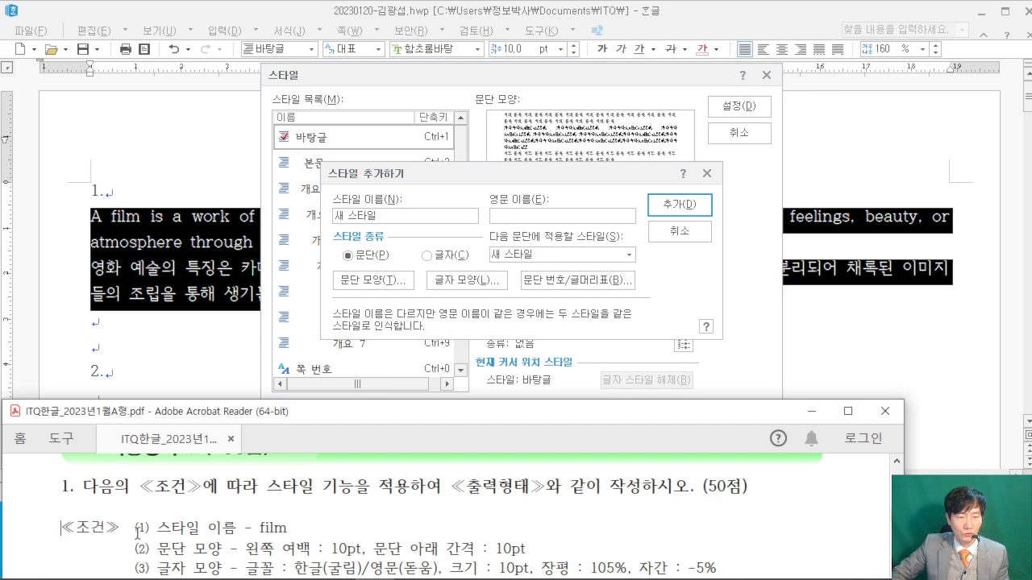
click(396, 216)
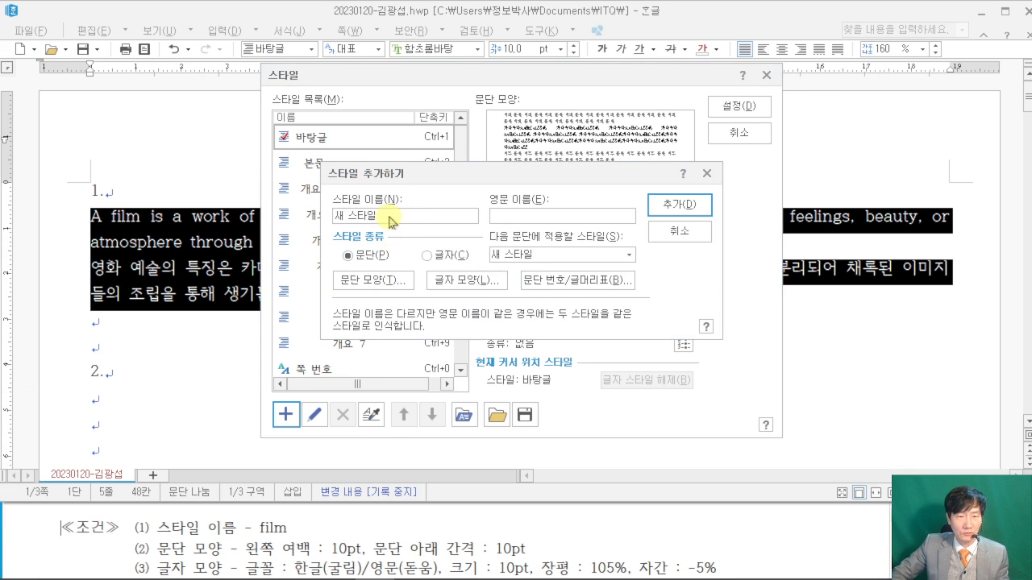
text(ㄹ)
text(ilm)
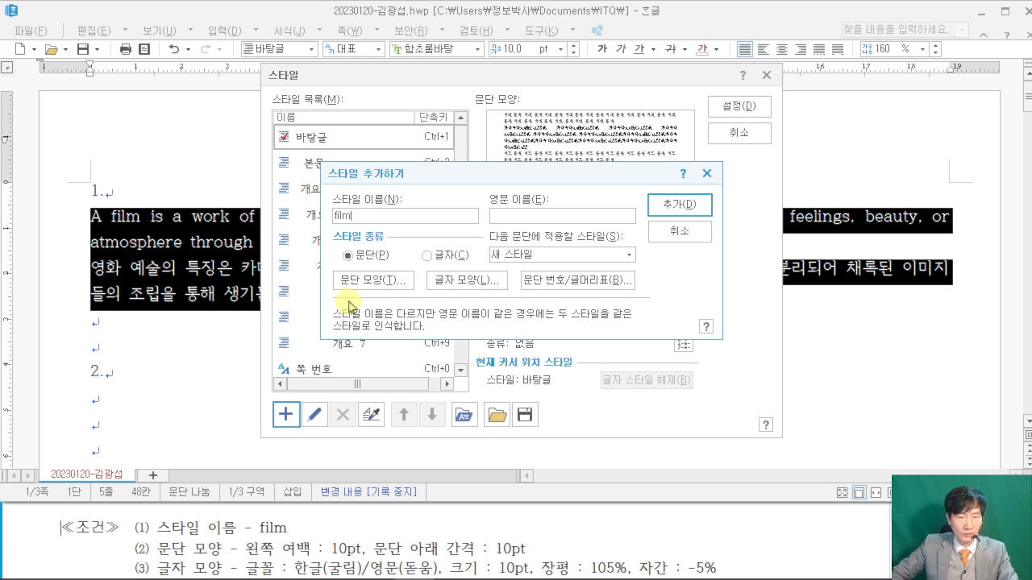
- Give the film style a 10 pt left margin and 10 pt spacing below paragraphs
click(371, 279)
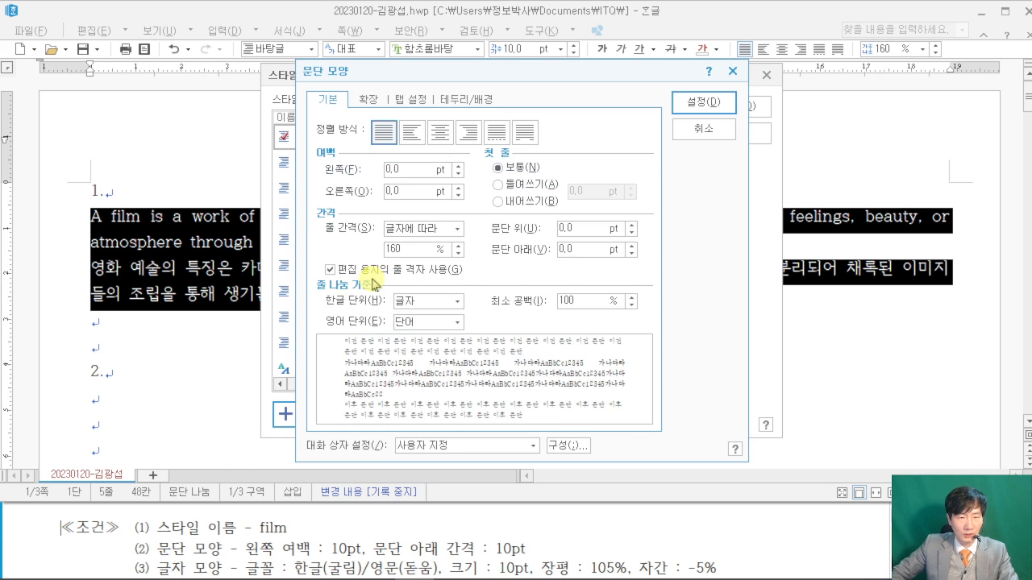
drag(409, 77, 584, 66)
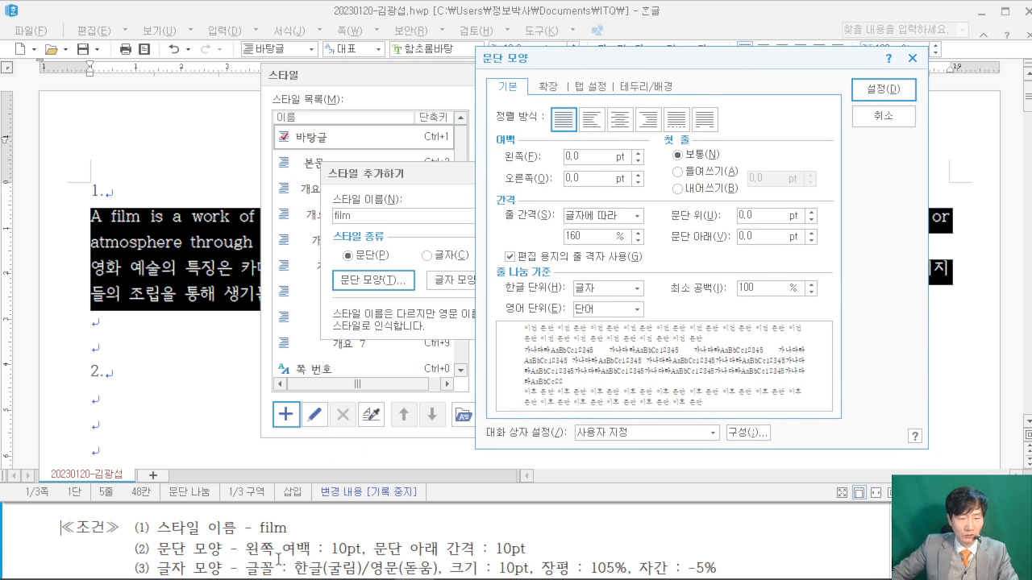
double_click(569, 157)
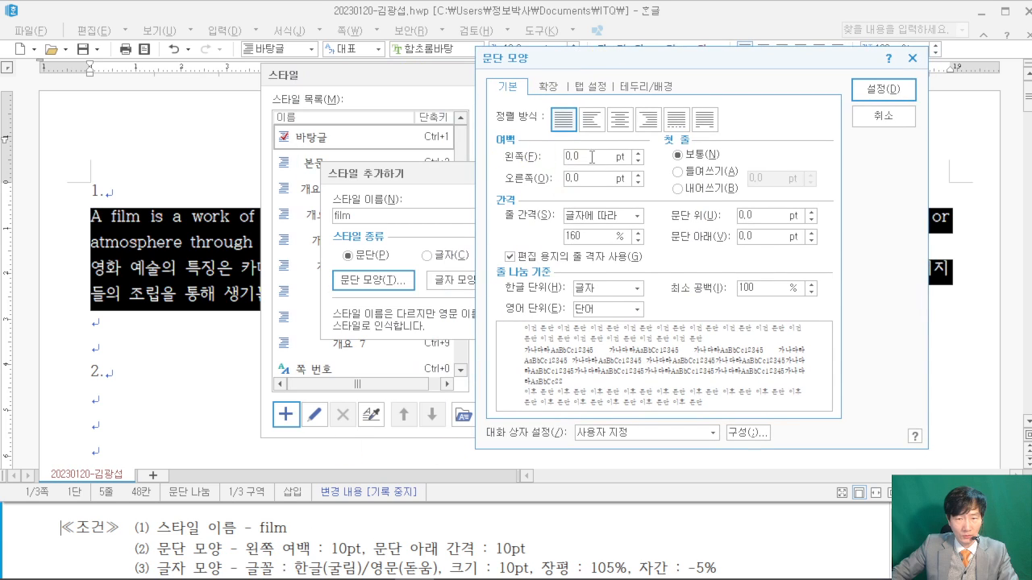
text(10)
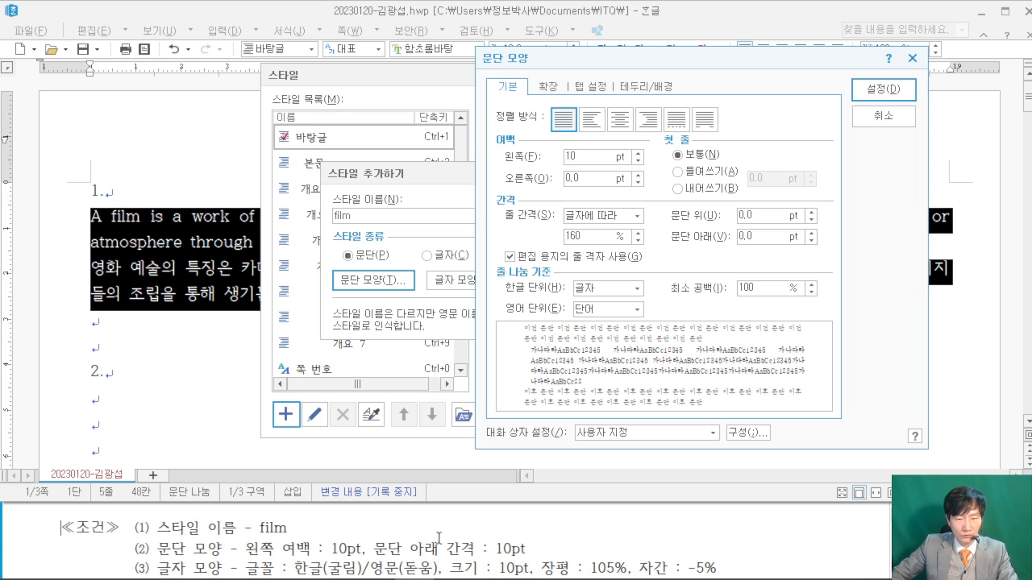
double_click(761, 235)
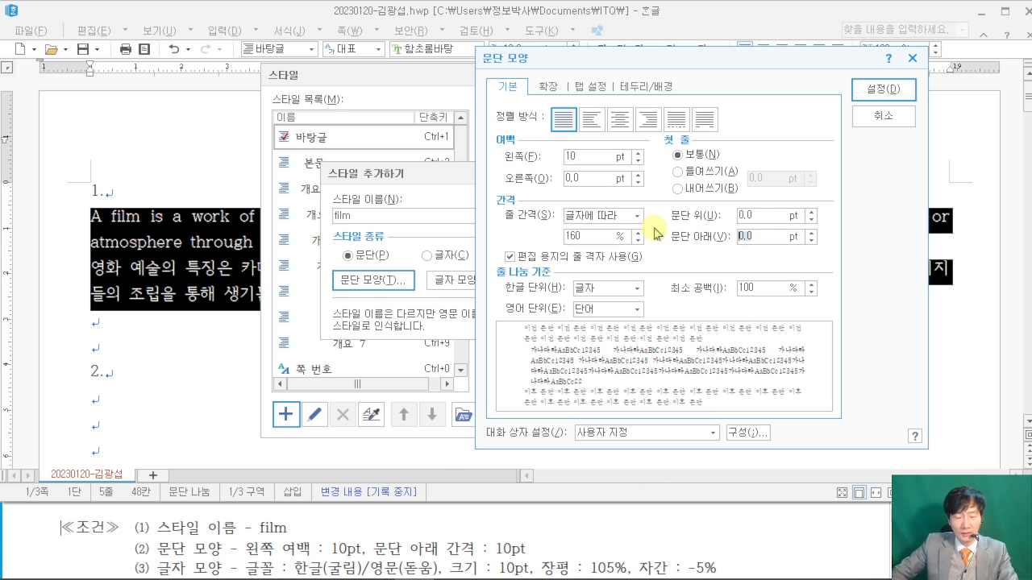
text(10)
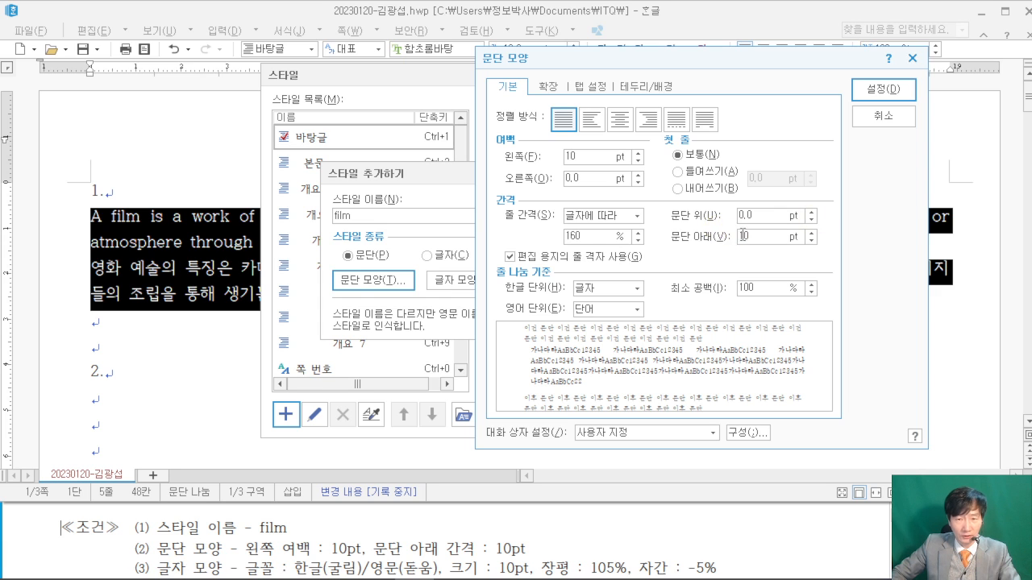
click(881, 89)
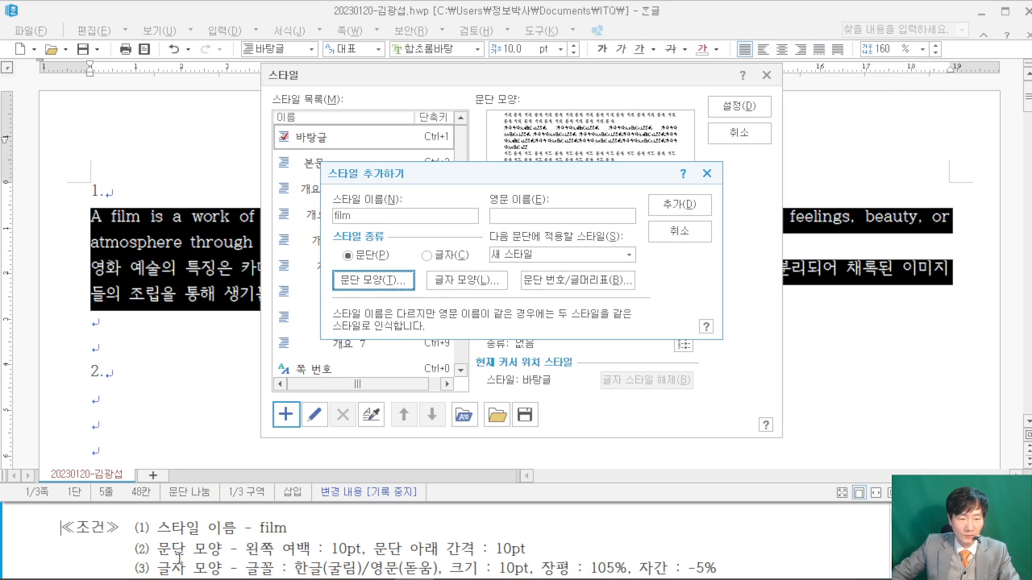
- Set the film style's character spacing to -5% and width to 105%
click(460, 280)
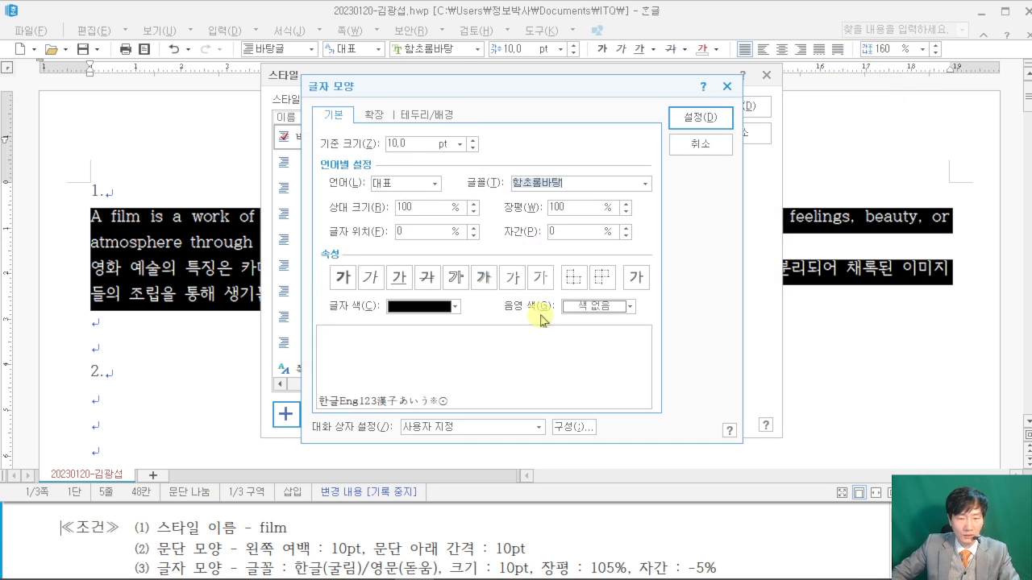
click(805, 528)
scroll(818, 532, down, 1)
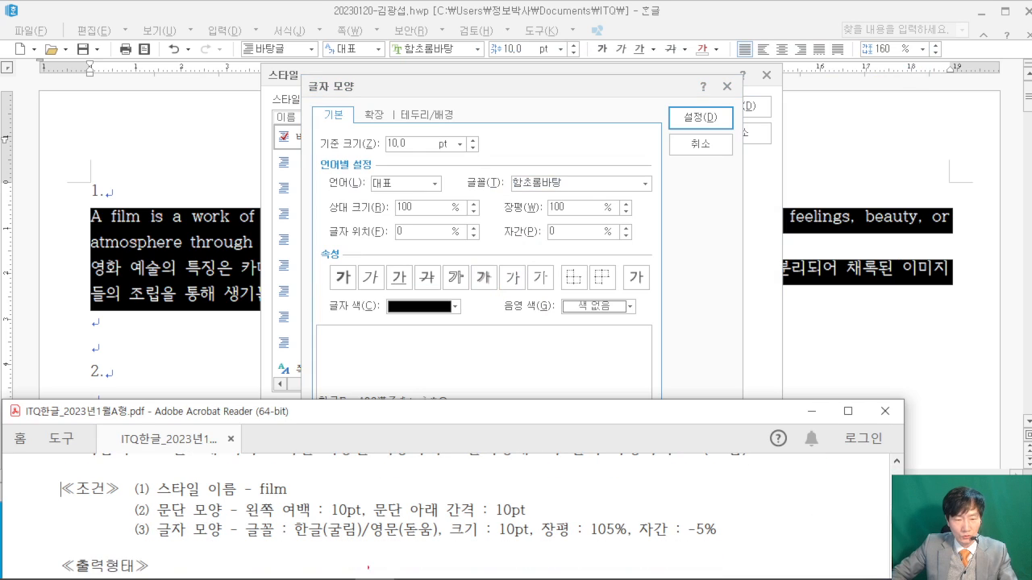
drag(283, 550, 716, 550)
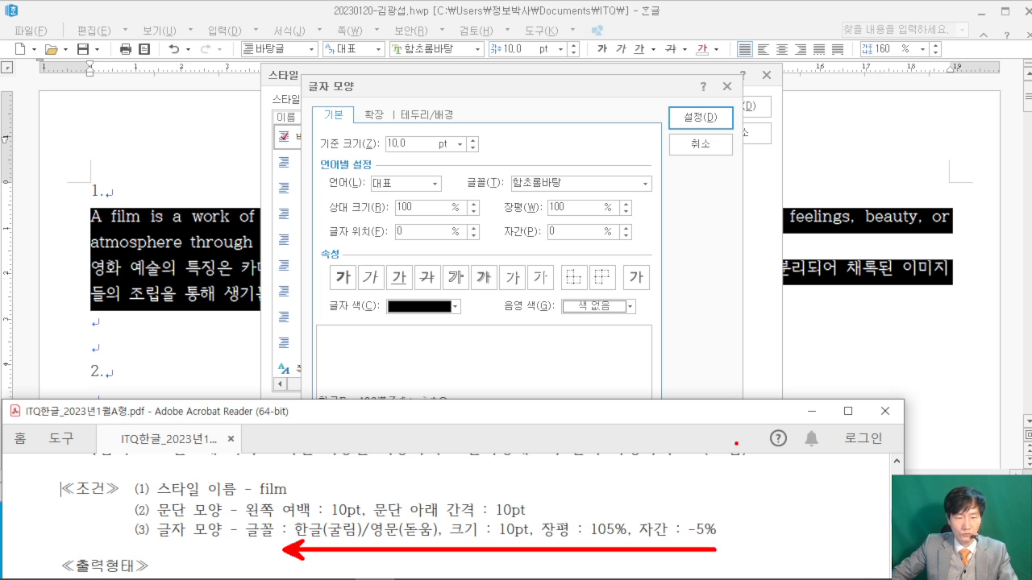
click(557, 232)
text(-5)
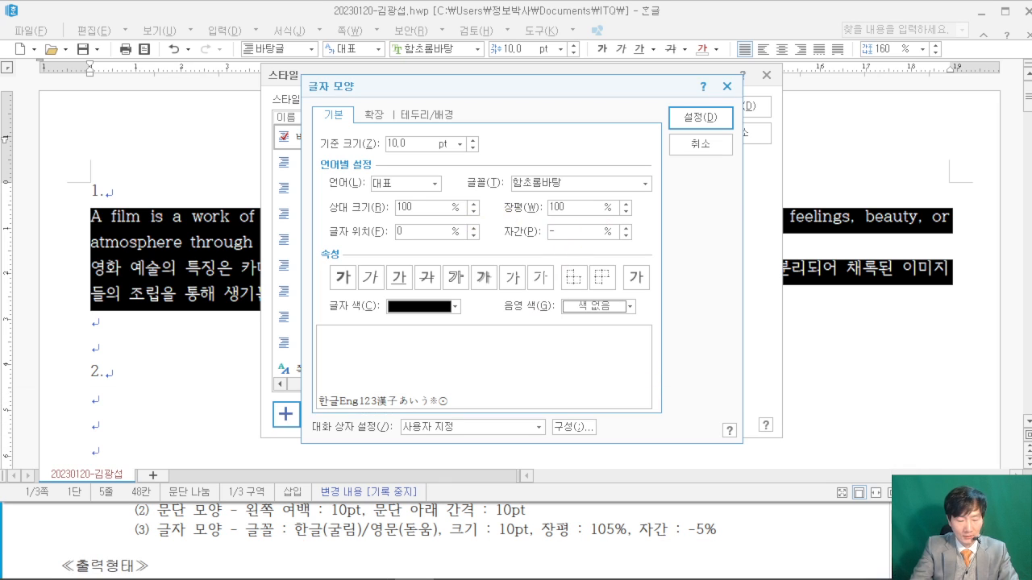
click(578, 207)
key(BackSpace)
text(5)
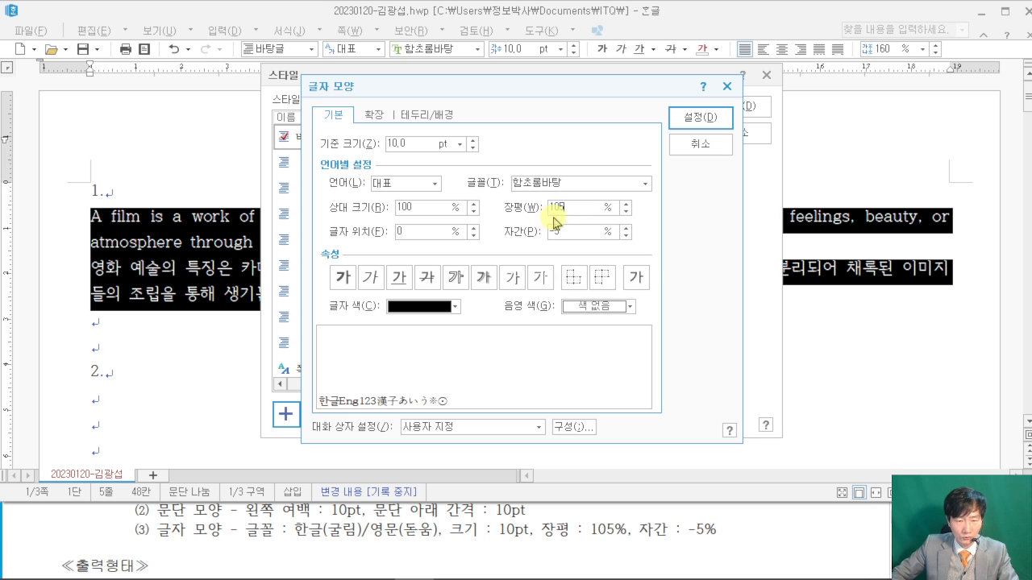
- Set the film style's English font to 돋움 and Korean font to 굴림
click(432, 183)
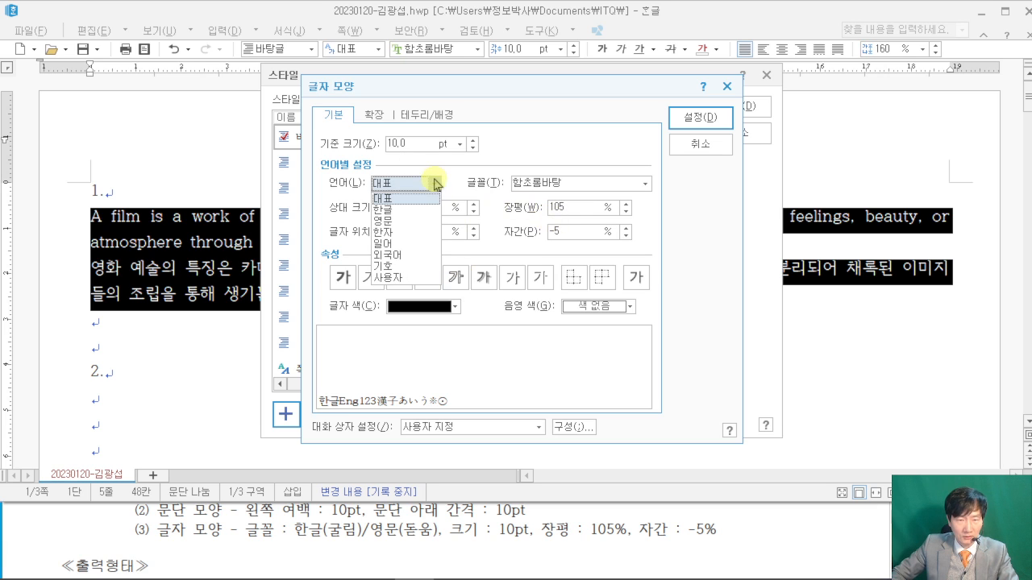
click(417, 226)
click(583, 184)
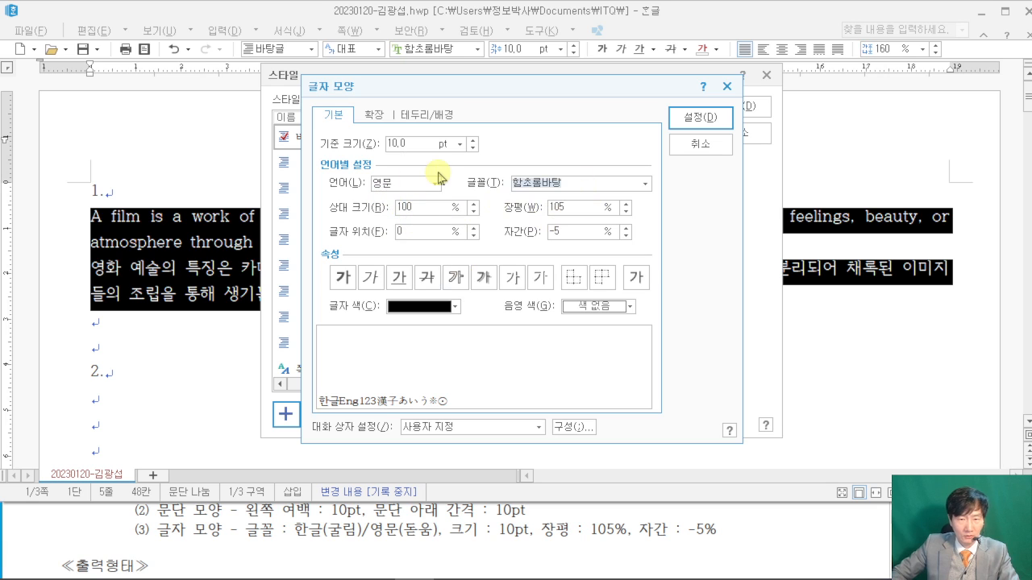
text(ehedn)
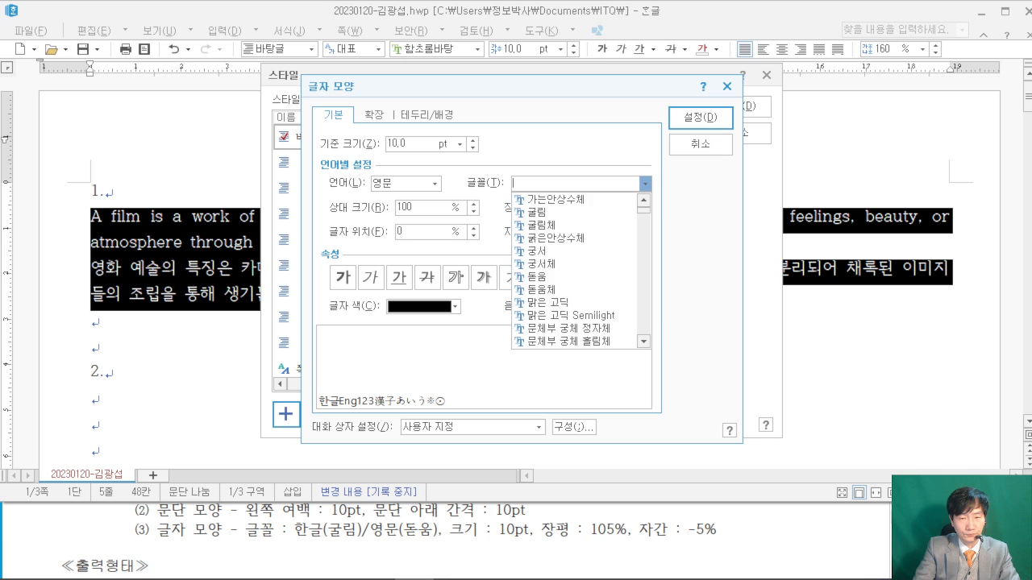
key(BackSpace)
key(BackSpace)
key(BackSpace)
key(BackSpace)
key(BackSpace)
text(돋움)
click(555, 144)
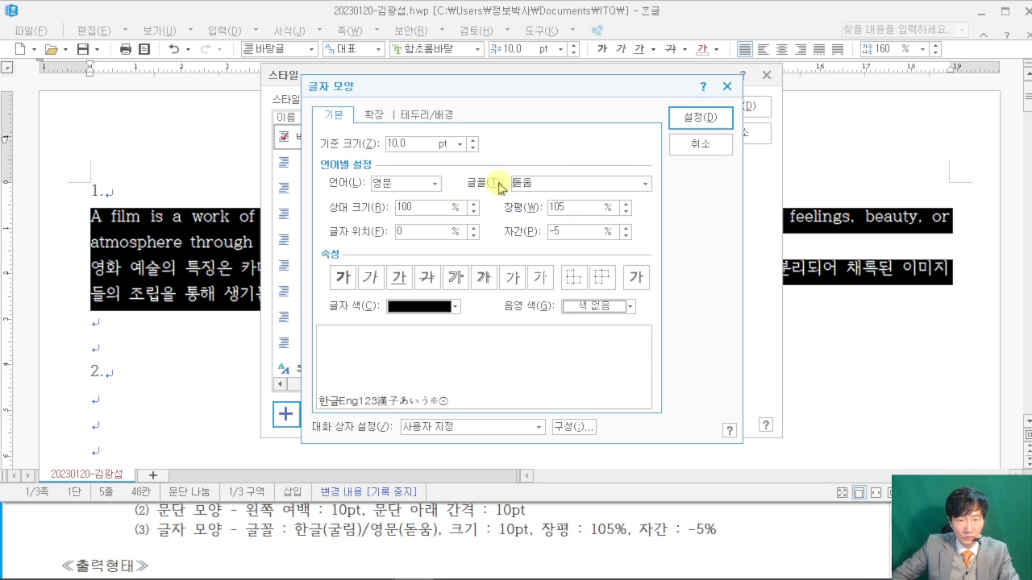
click(431, 188)
click(414, 198)
click(567, 178)
text(굴림)
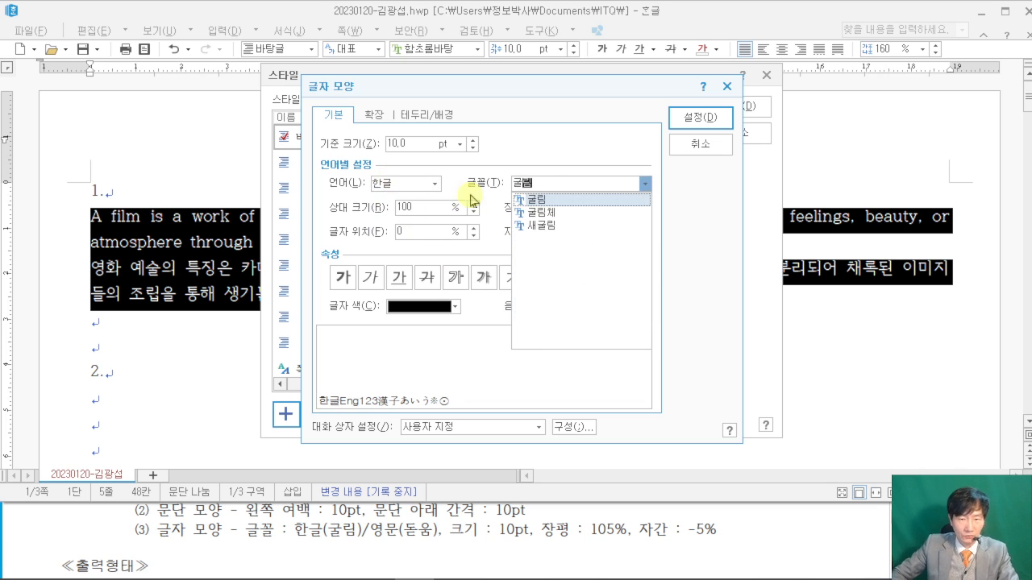
click(560, 151)
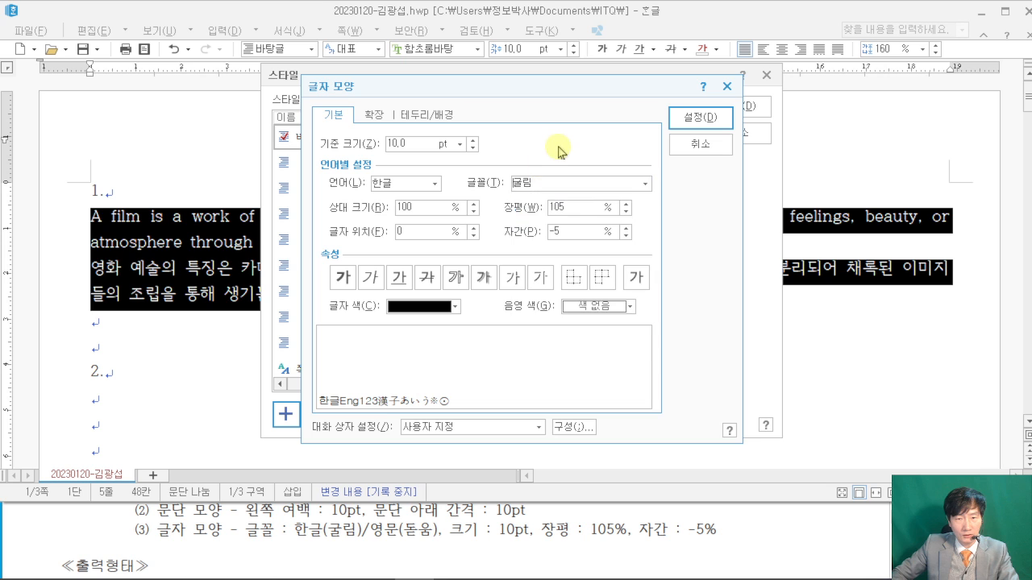
click(700, 120)
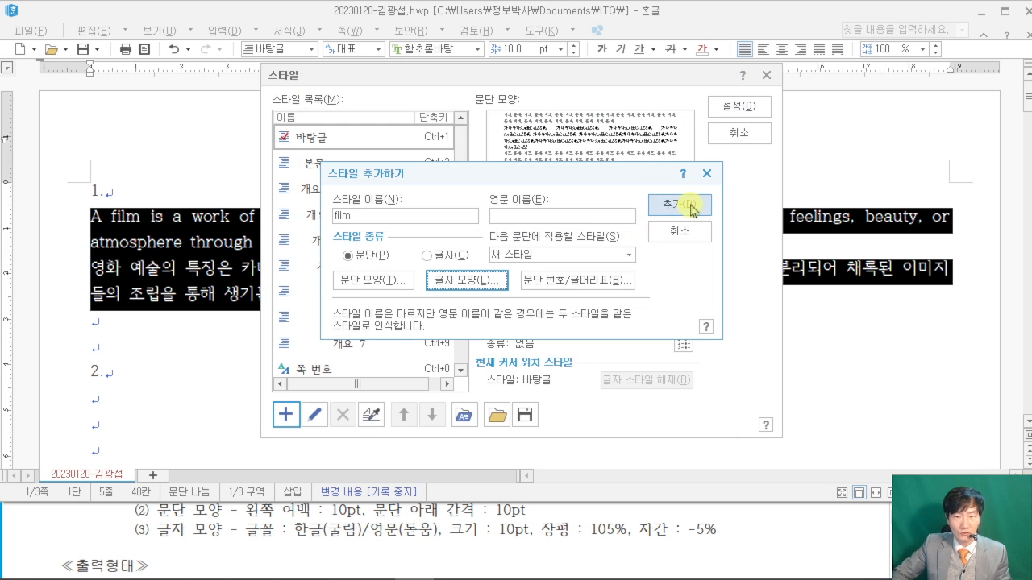
- Add the film style, apply it to both paragraphs, then move to the line under 2
click(679, 206)
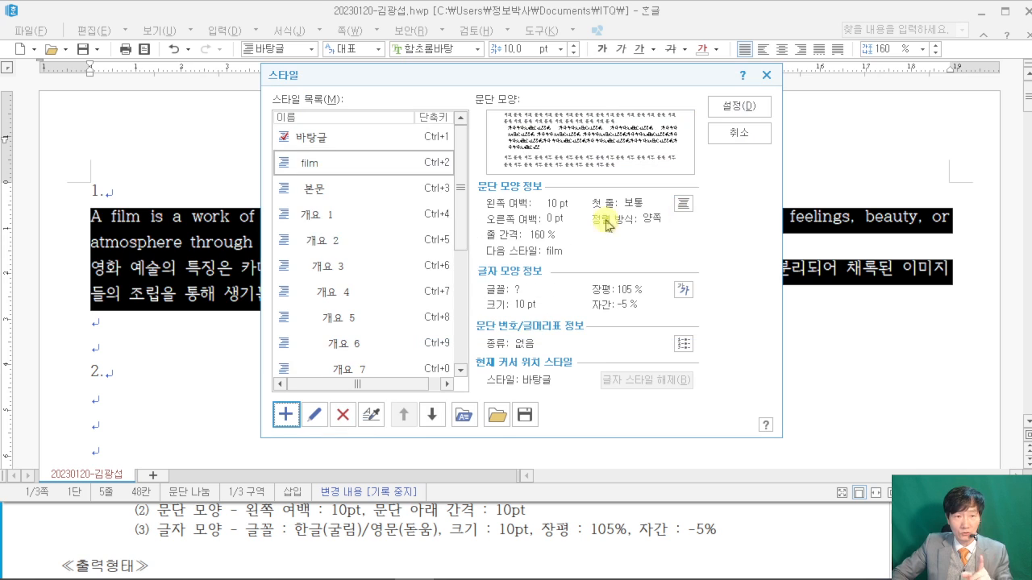
click(740, 107)
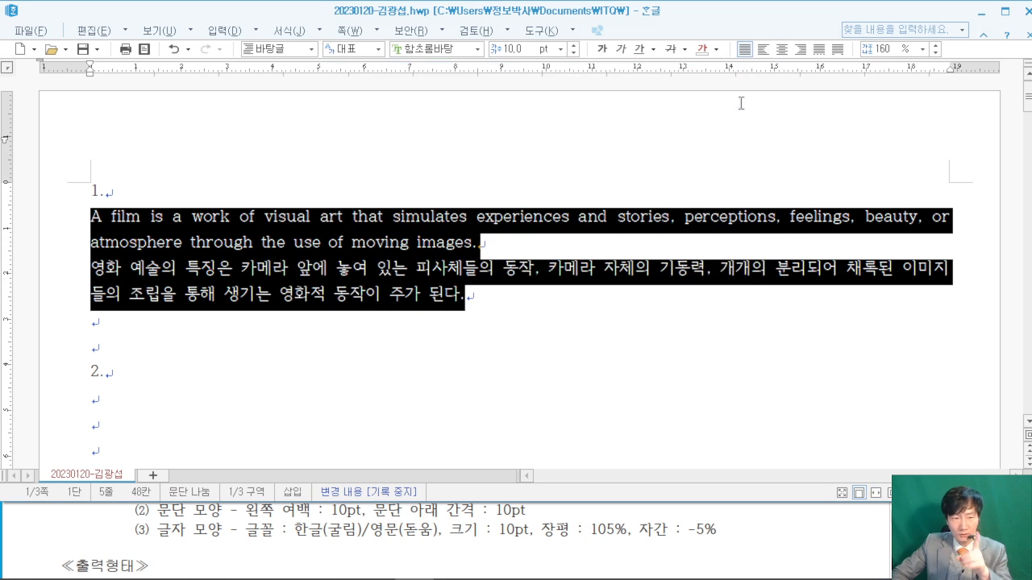
click(845, 547)
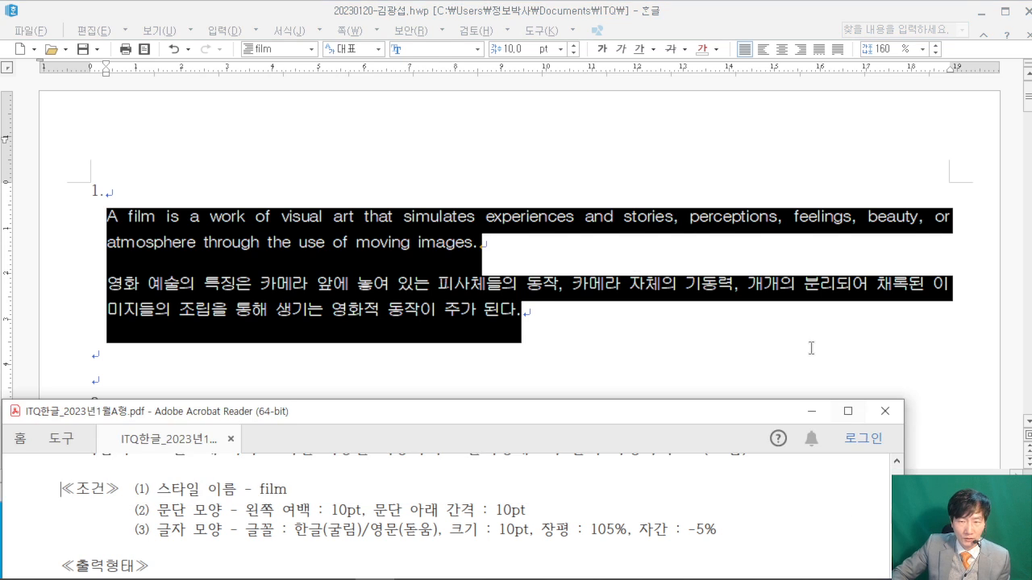
click(814, 352)
scroll(831, 526, down, 1)
click(824, 525)
scroll(830, 528, down, 4)
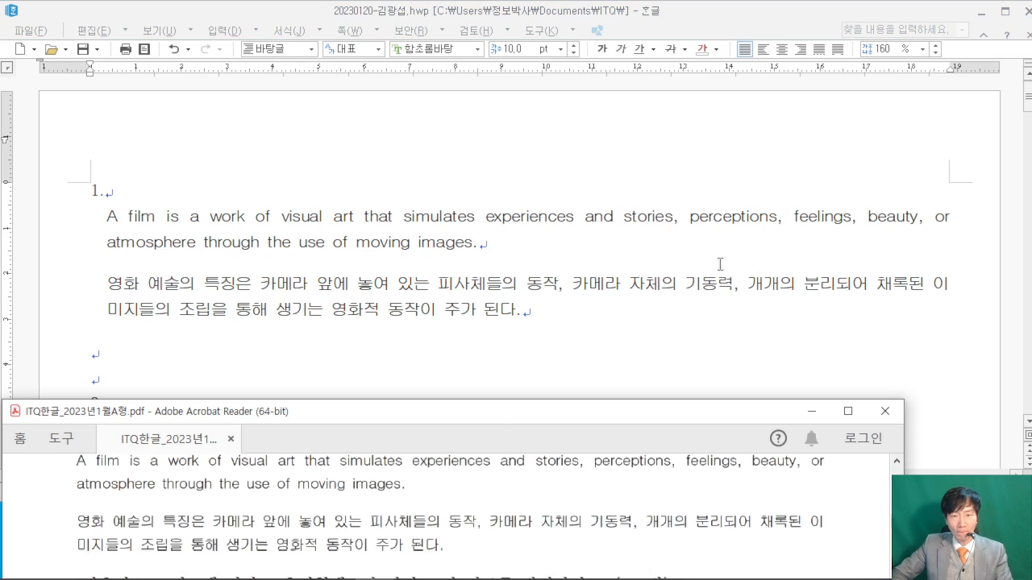
click(729, 157)
scroll(728, 156, down, 3)
scroll(728, 157, up, 3)
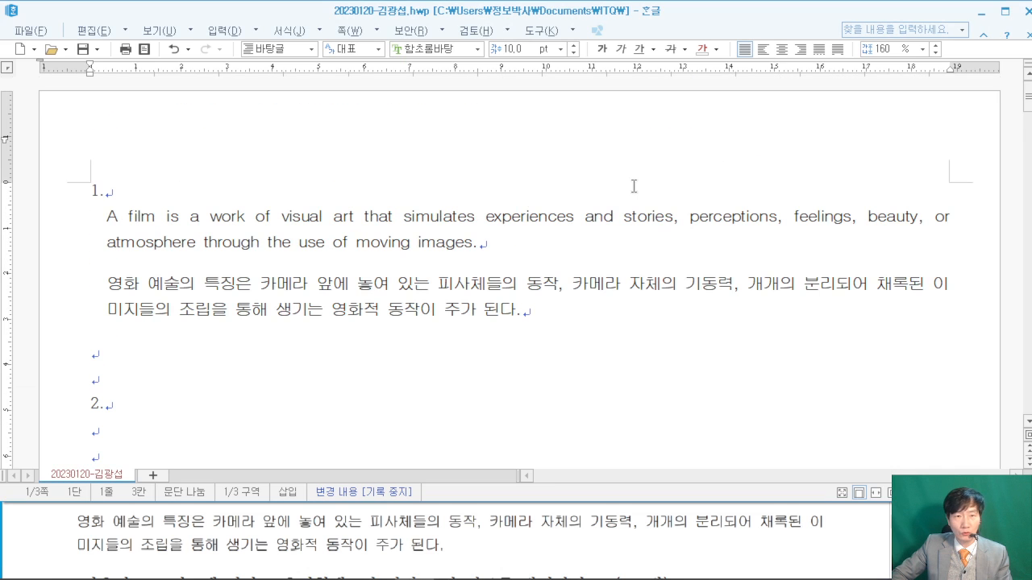
scroll(633, 187, down, 3)
click(139, 367)
scroll(348, 336, down, 3)
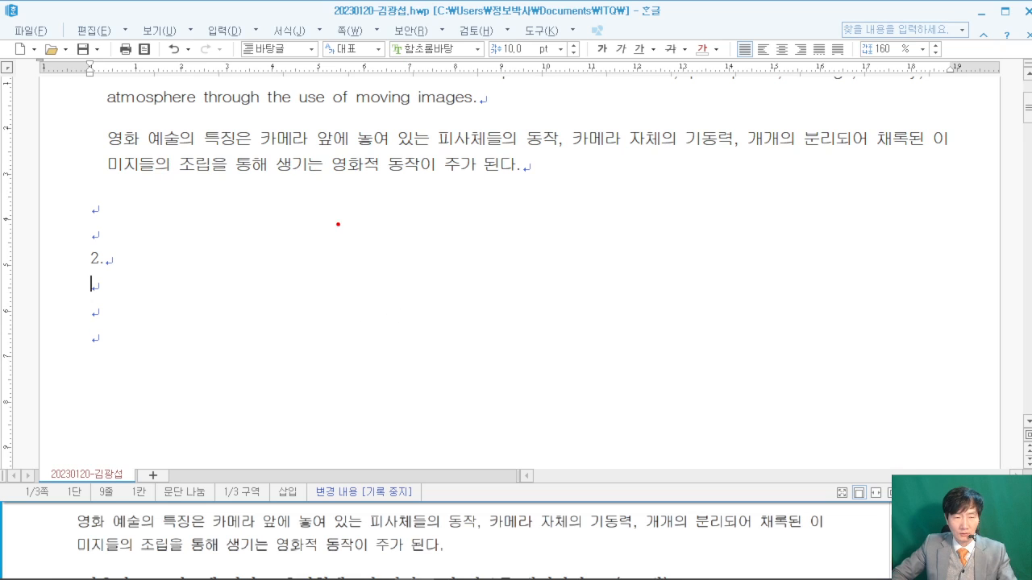
drag(135, 60, 378, 234)
mouse_move(250, 121)
mouse_down()
mouse_move(246, 175)
mouse_move(272, 179)
mouse_move(304, 121)
mouse_up()
drag(299, 184, 359, 166)
drag(427, 104, 429, 186)
drag(390, 149, 475, 137)
mouse_move(471, 74)
mouse_down()
mouse_move(590, 246)
mouse_move(614, 243)
mouse_up()
mouse_move(517, 192)
mouse_down()
mouse_move(520, 129)
mouse_move(577, 125)
mouse_up()
drag(647, 237, 627, 256)
mouse_move(728, 55)
mouse_down()
mouse_move(861, 201)
mouse_move(887, 201)
mouse_up()
mouse_move(800, 91)
mouse_down()
mouse_move(876, 89)
mouse_move(830, 190)
mouse_up()
drag(365, 316, 353, 394)
drag(356, 345, 413, 343)
drag(460, 397, 447, 424)
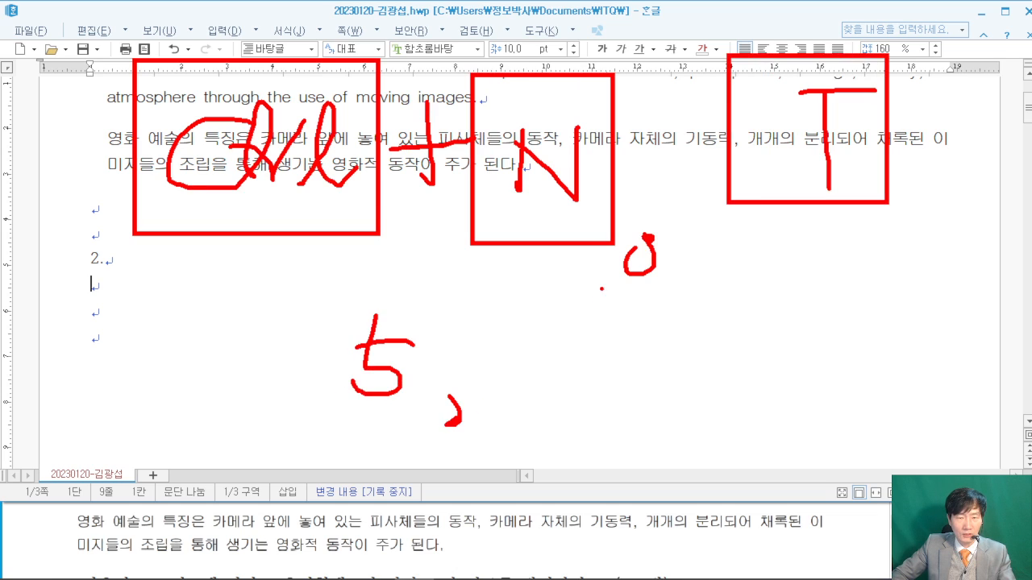
drag(601, 288, 558, 372)
drag(256, 446, 637, 446)
key(Escape)
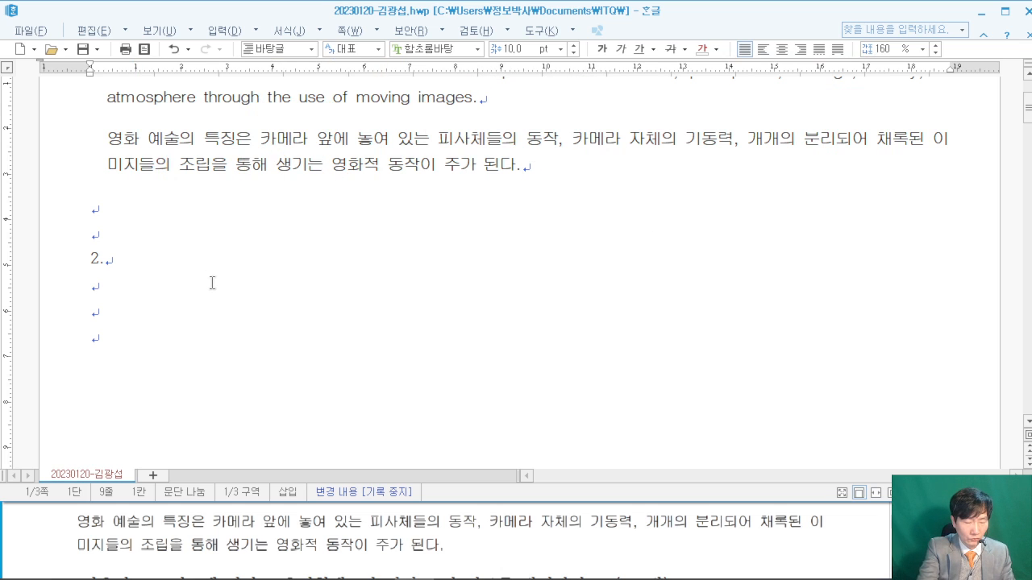
- Open Create Table with Ctrl+N, T and set 5 rows and 6 columns
key(ctrl+n)
text(t6)
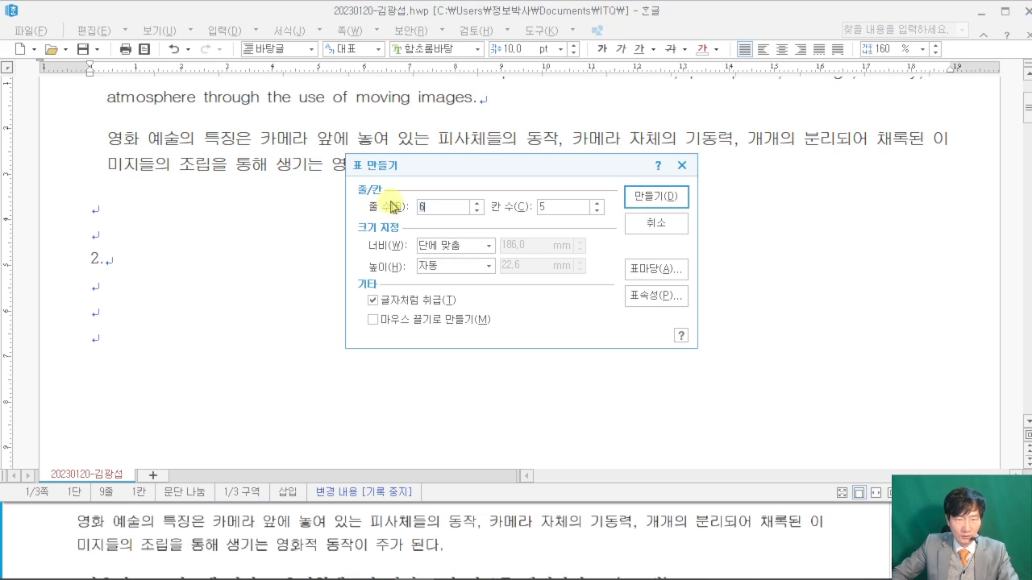
text(5)
drag(553, 208, 519, 207)
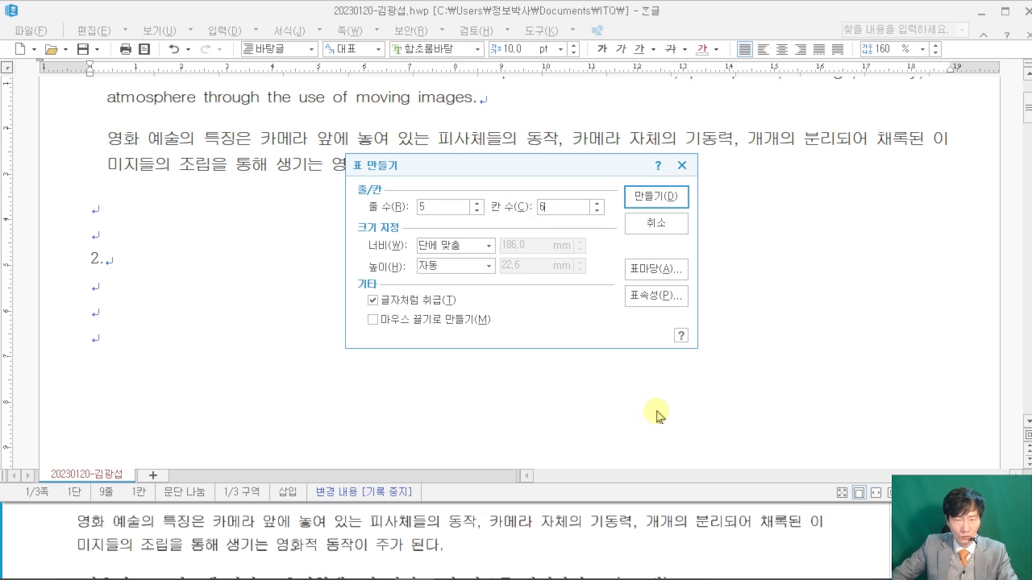
text(6)
click(867, 545)
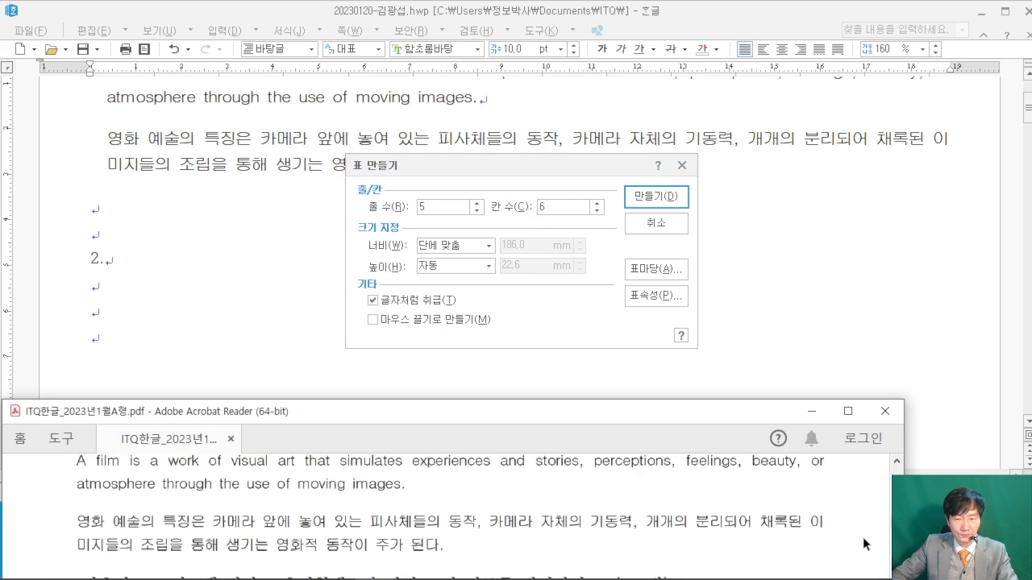
scroll(849, 520, down, 8)
scroll(850, 518, down, 4)
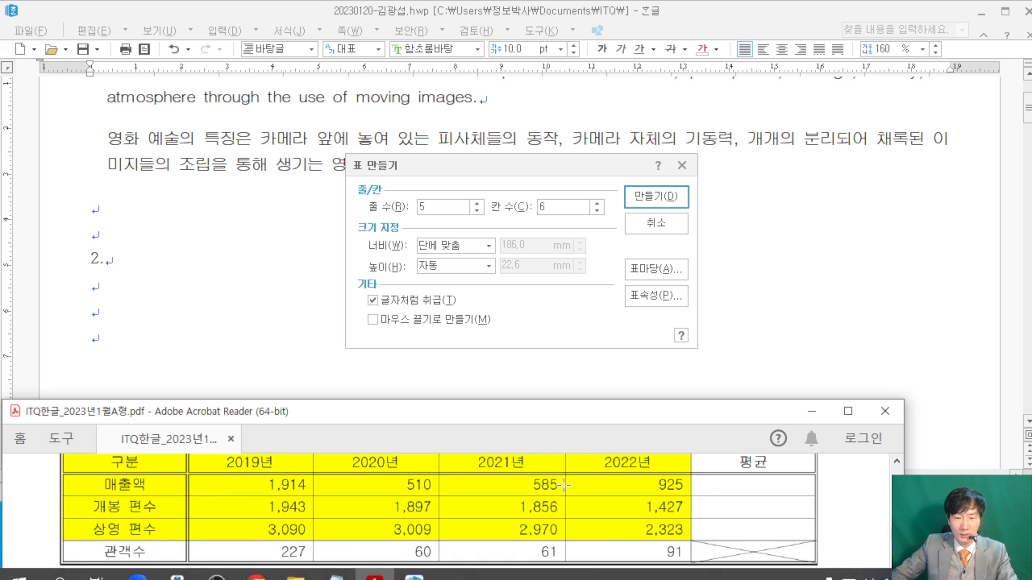
- Create the table and type the header row: 구분, 2019년, 2020년, 2021년, 2022년, 평균
click(674, 197)
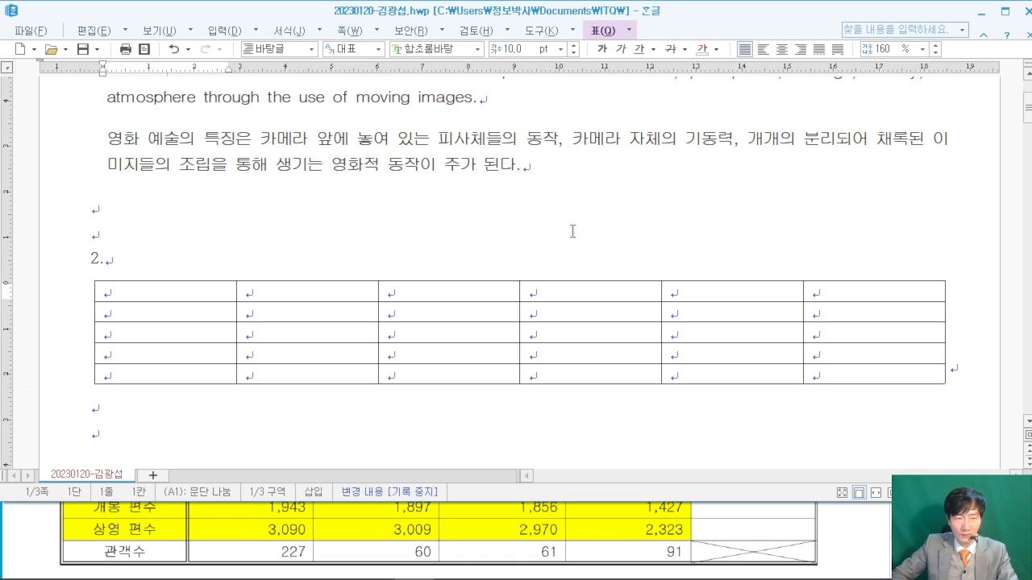
click(26, 528)
scroll(26, 529, up, 2)
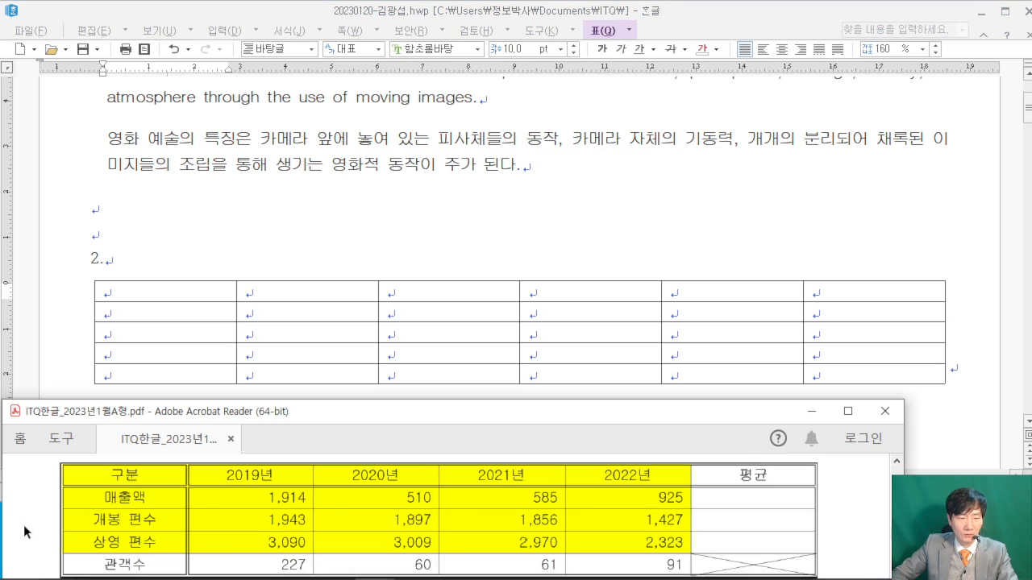
click(151, 295)
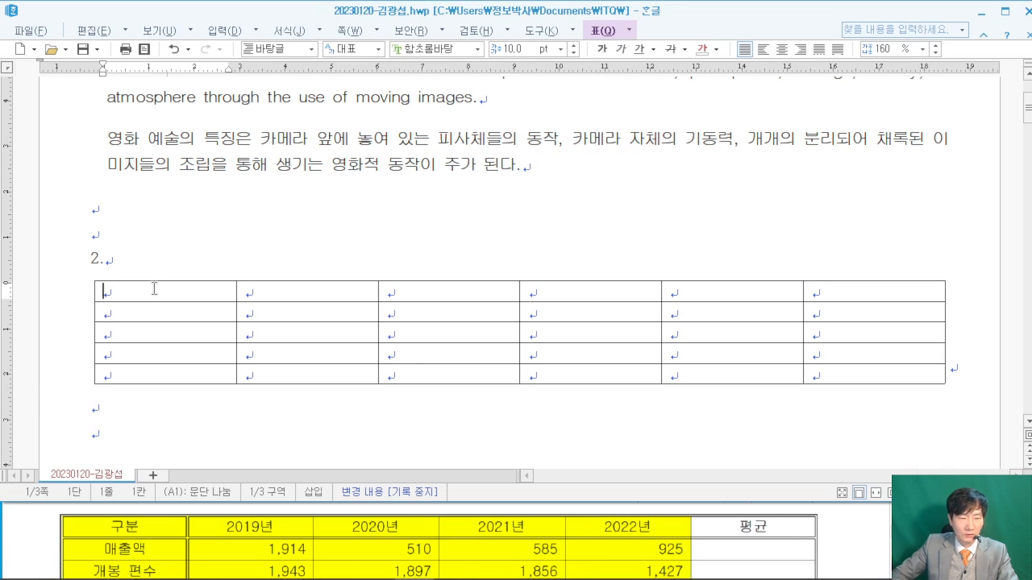
text(구분)
key(Tab)
text(2019년)
key(Tab)
text(2020년)
key(Tab)
text(2021년)
key(Tab)
text(2022년)
key(Tab)
text(평ㄱ)
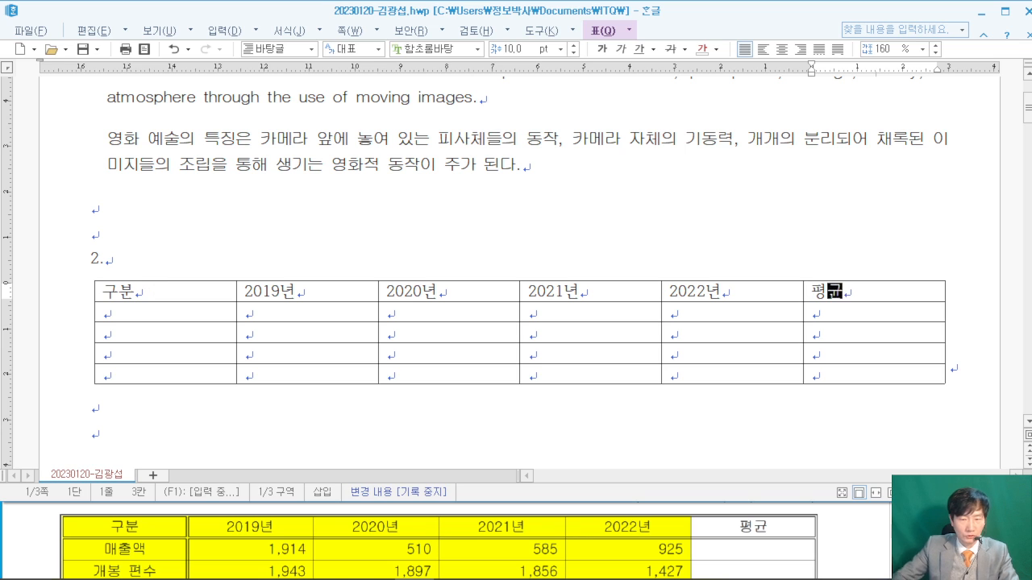
- Fill the 매출액 row with 1914, 510, 585 and 925
click(140, 316)
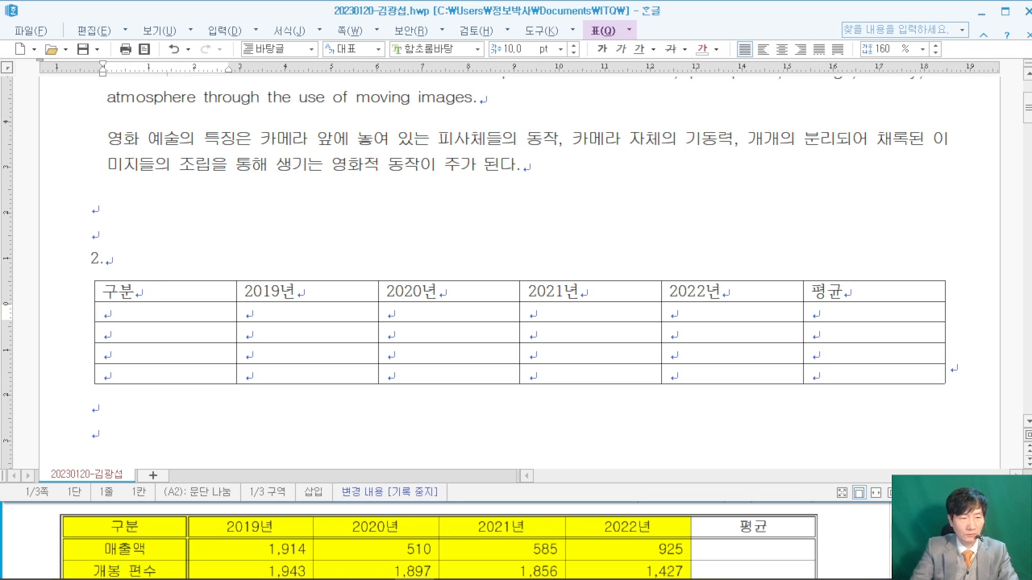
text(매출액)
key(Tab)
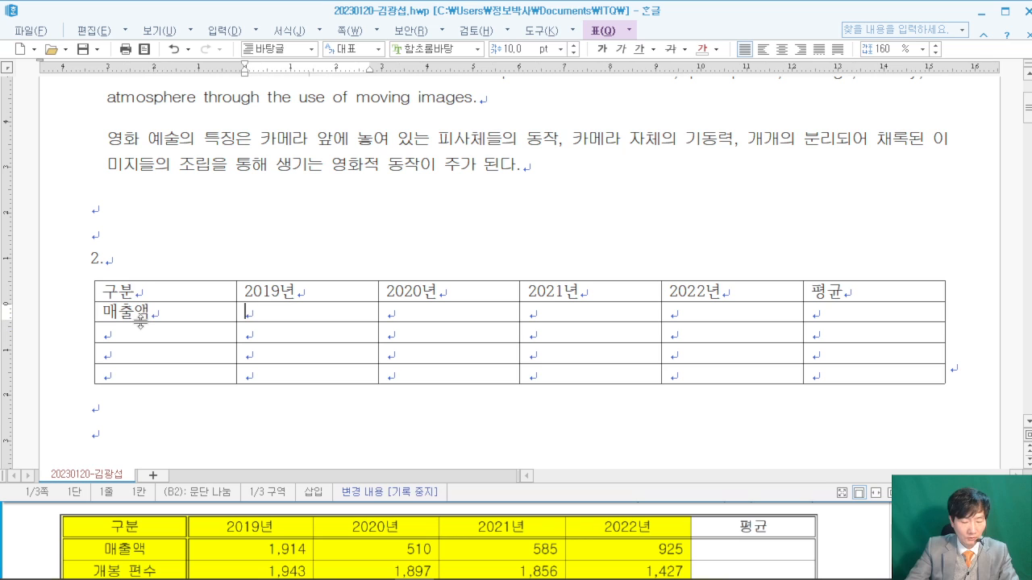
click(844, 544)
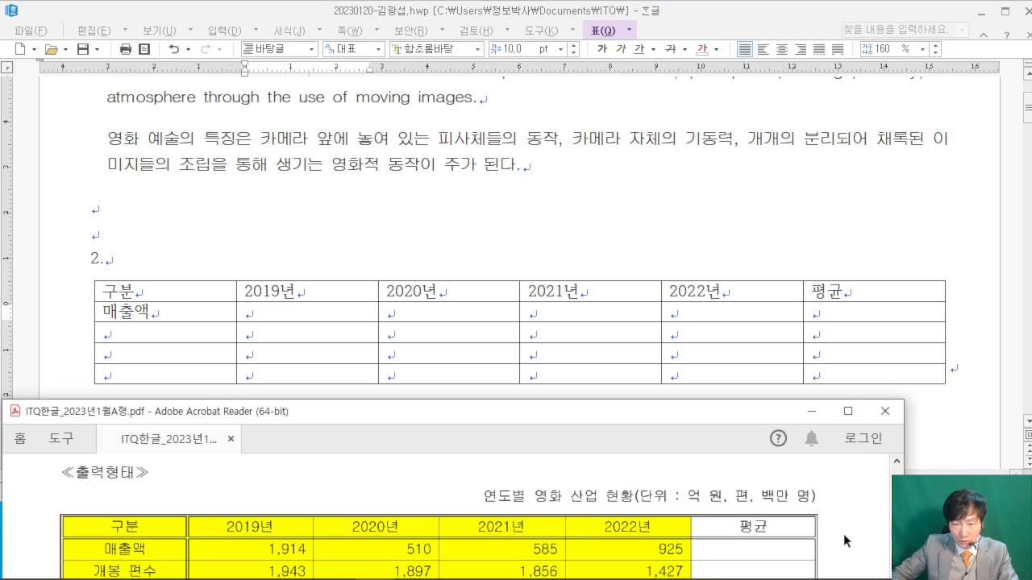
scroll(817, 499, down, 3)
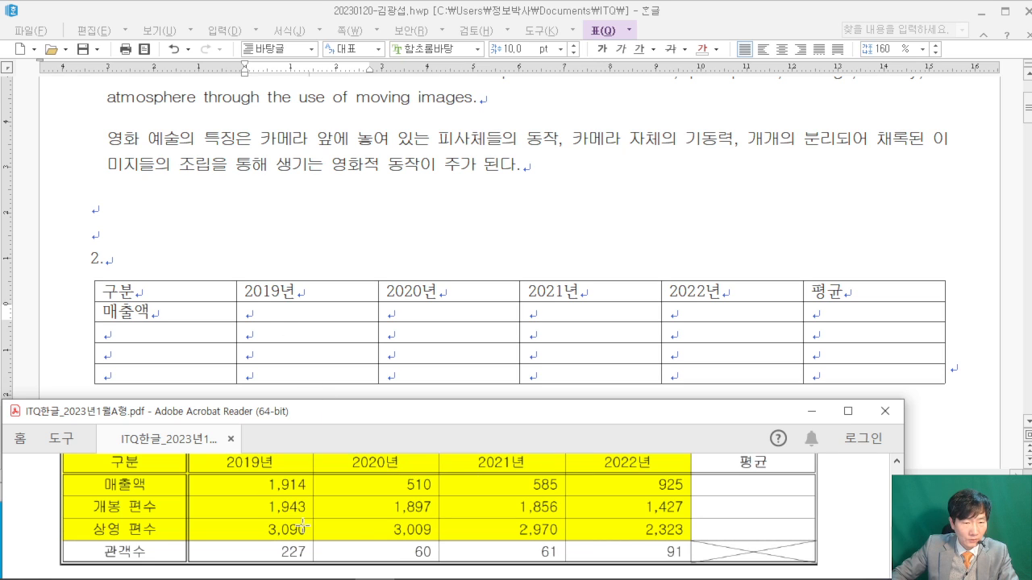
scroll(303, 525, up, 1)
click(290, 313)
text(191)
key(Tab)
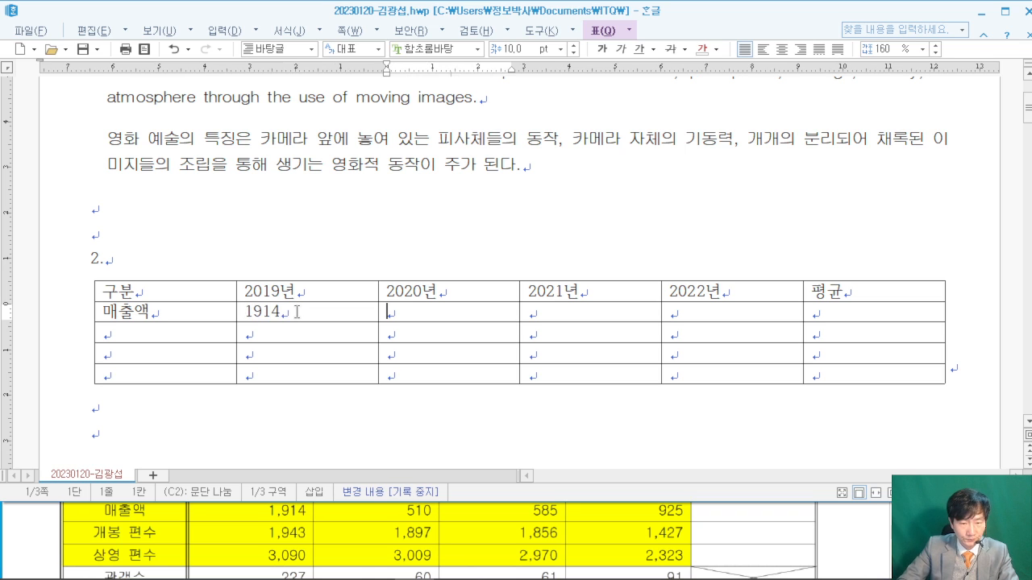
text(510)
key(Tab)
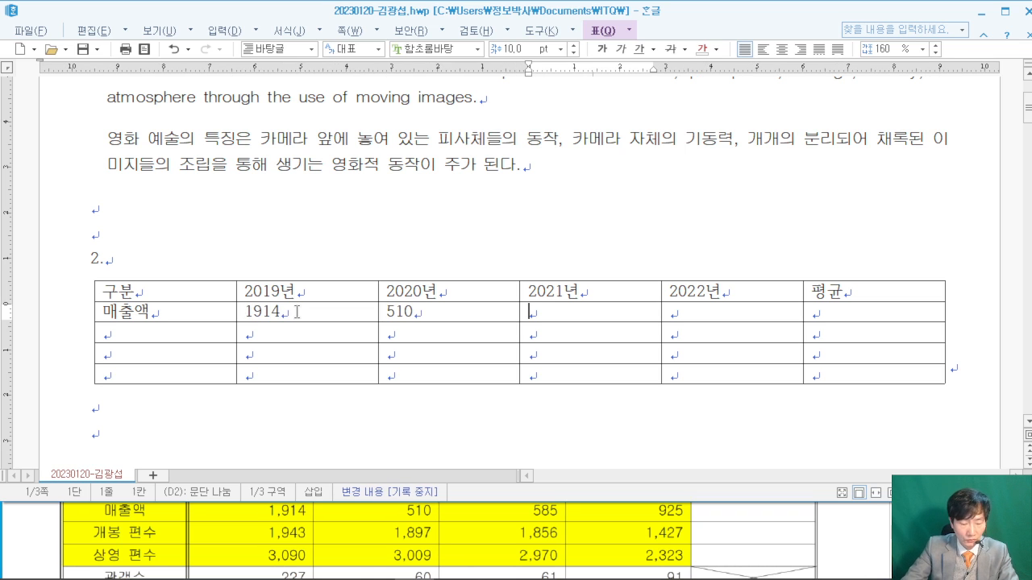
text(585)
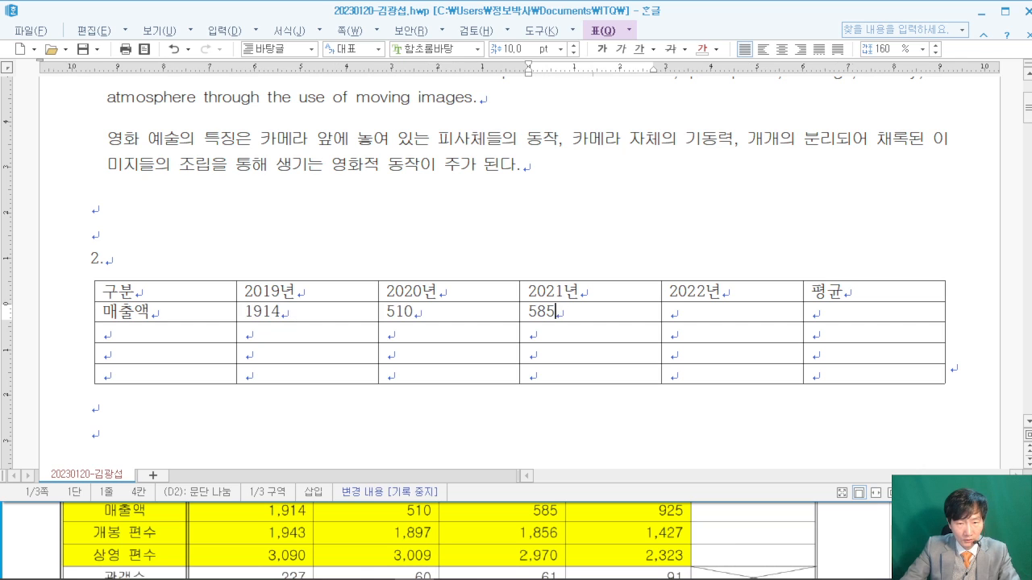
key(Tab)
text(925)
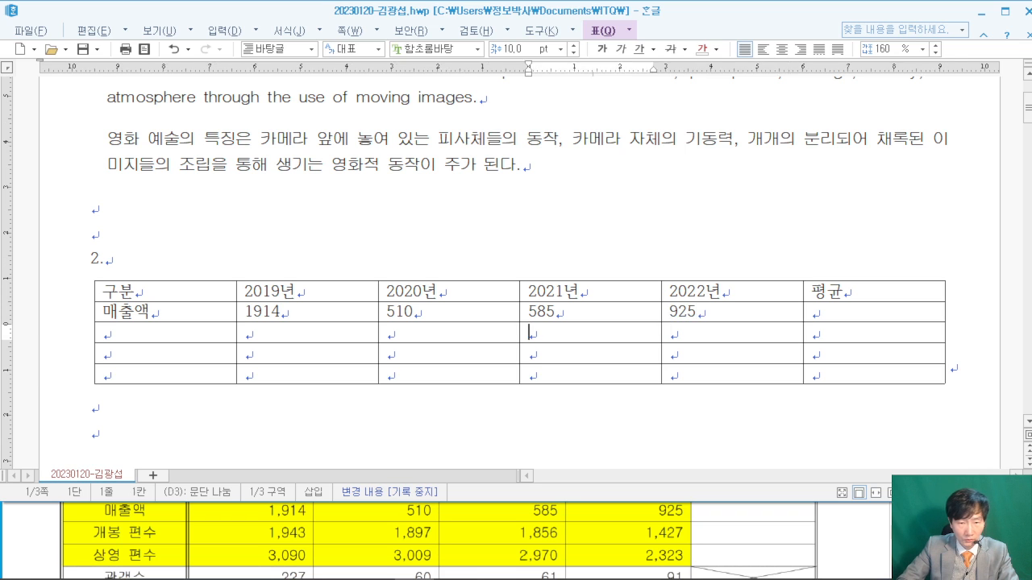
key(Tab)
key(Tab)
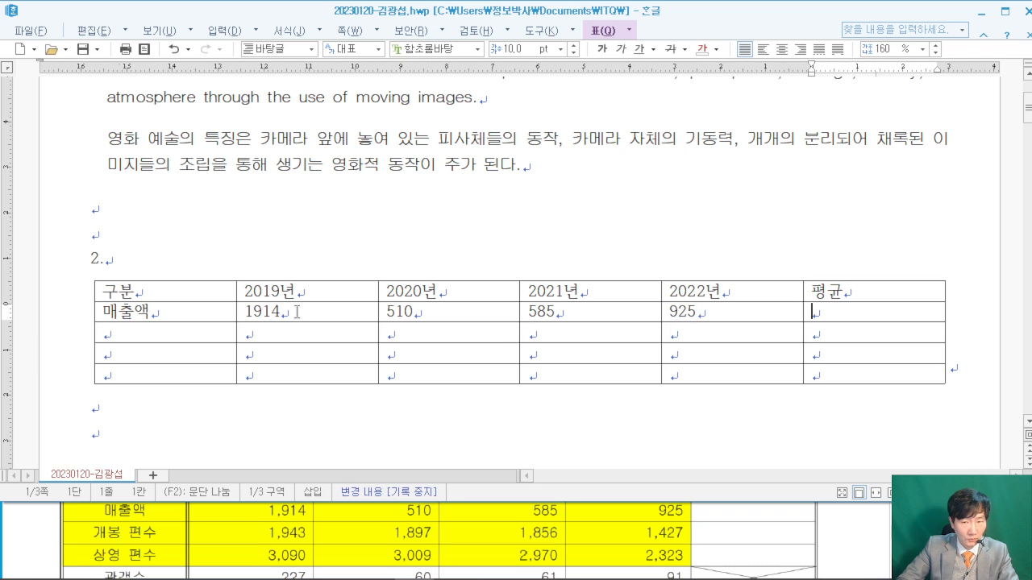
- Enter the row labels 개봉 편수, 상영 편수 and 관객수 down the first column
text(개)
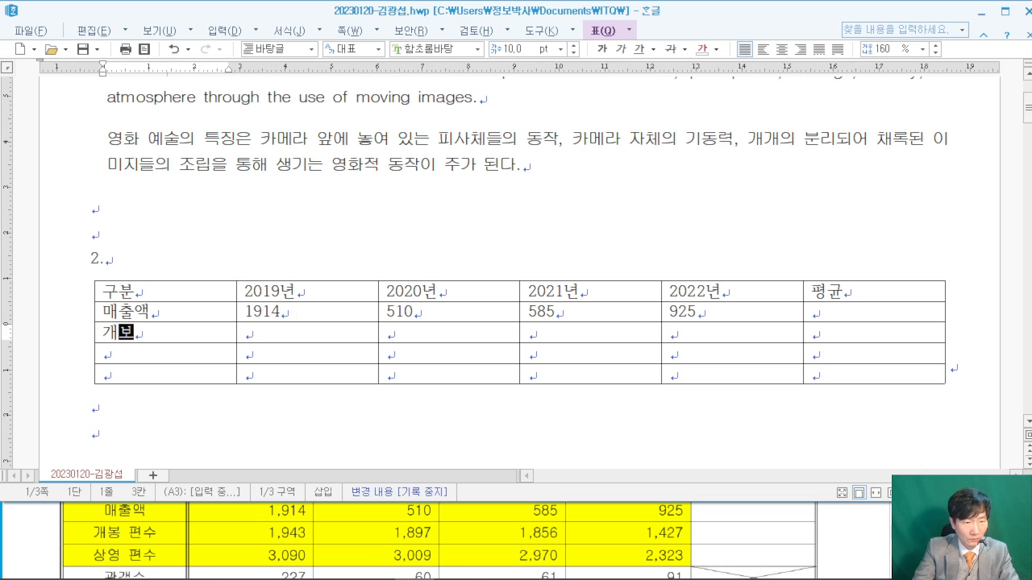
text(봉 편수)
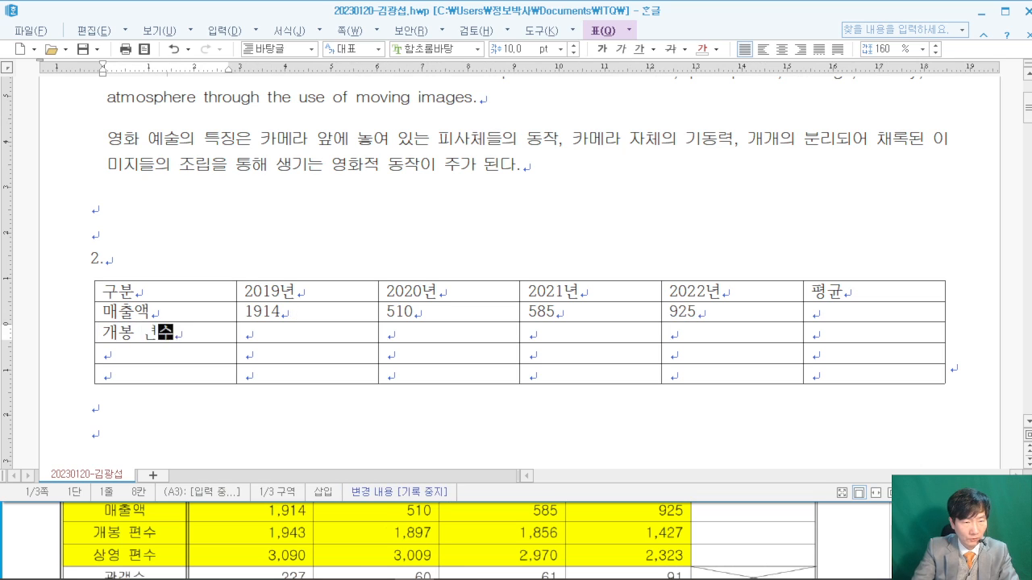
key(BackSpace)
key(BackSpace)
text(편수)
key(Down)
text(사ㅇ영 편수)
key(Down)
text(관객수)
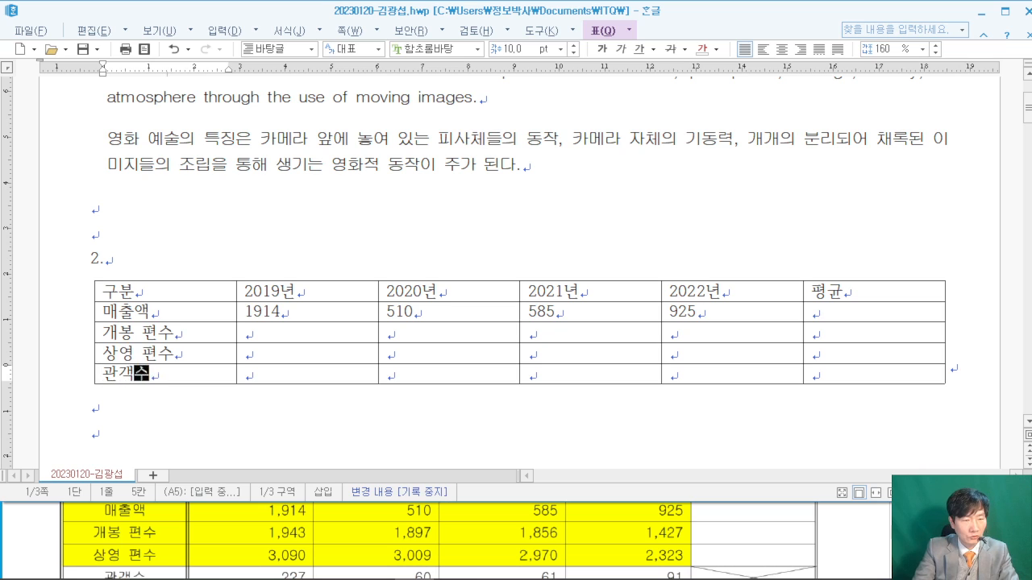
- Fill the 2019년 column with 1943, 3090 and 227, checking the PDF
key(Right)
key(Up)
key(Up)
text(1943)
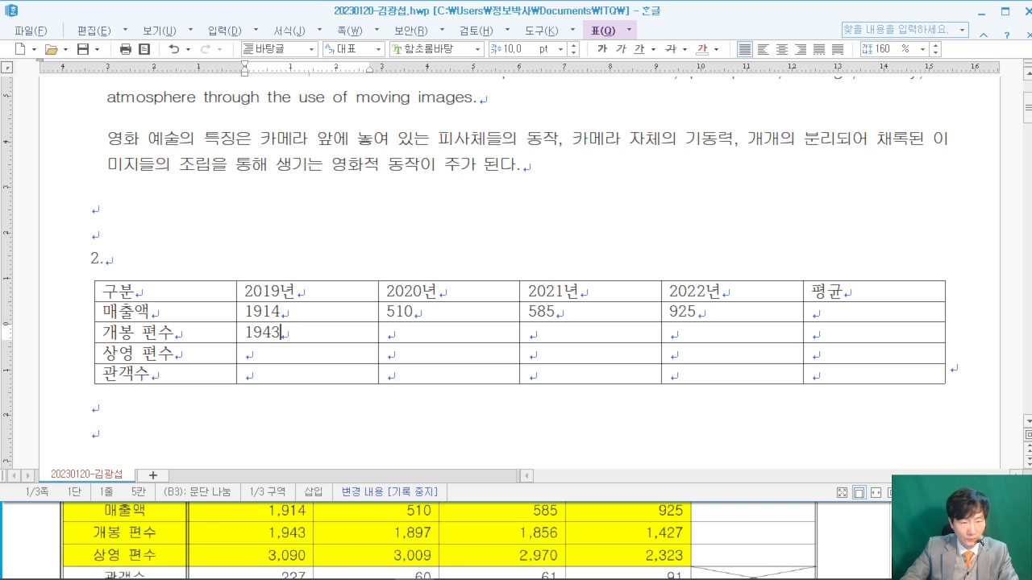
key(Down)
text(3090)
key(Down)
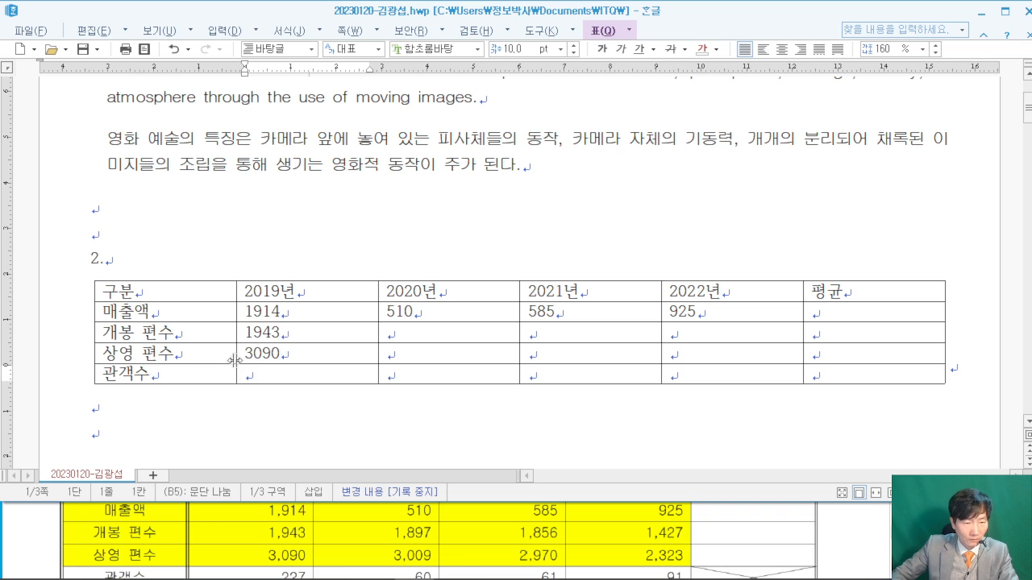
click(57, 528)
scroll(33, 542, down, 1)
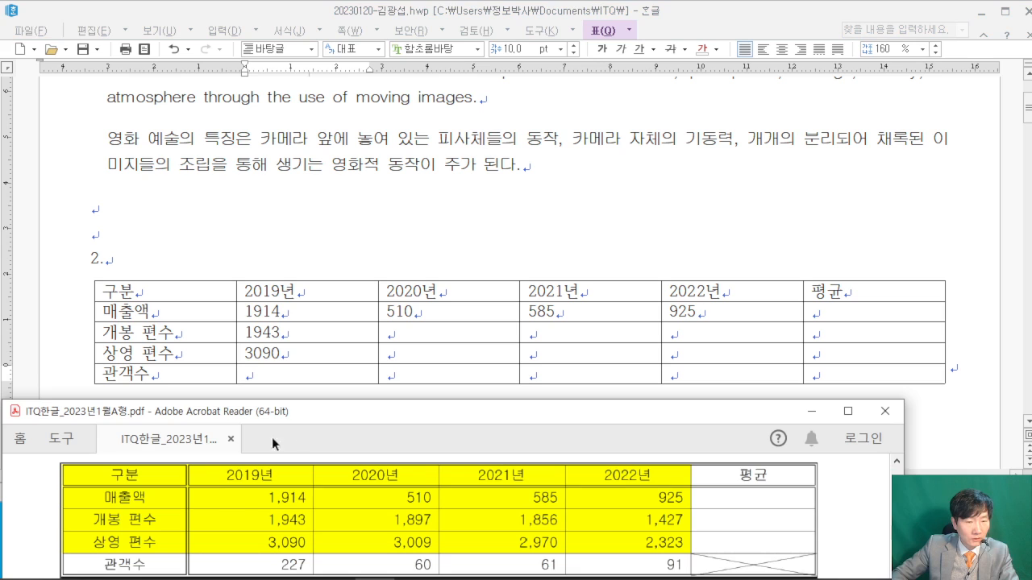
click(319, 376)
text(227)
- Enter the 관객수 figures 60, 61 and 91 for 2020년–2022년
key(Right)
key(Up)
key(Up)
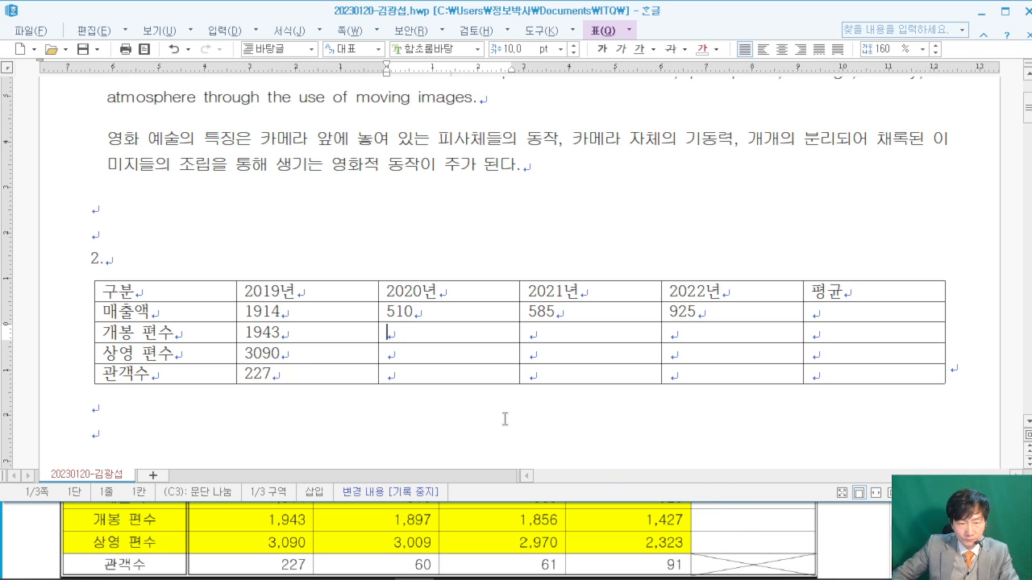
click(447, 373)
text(60)
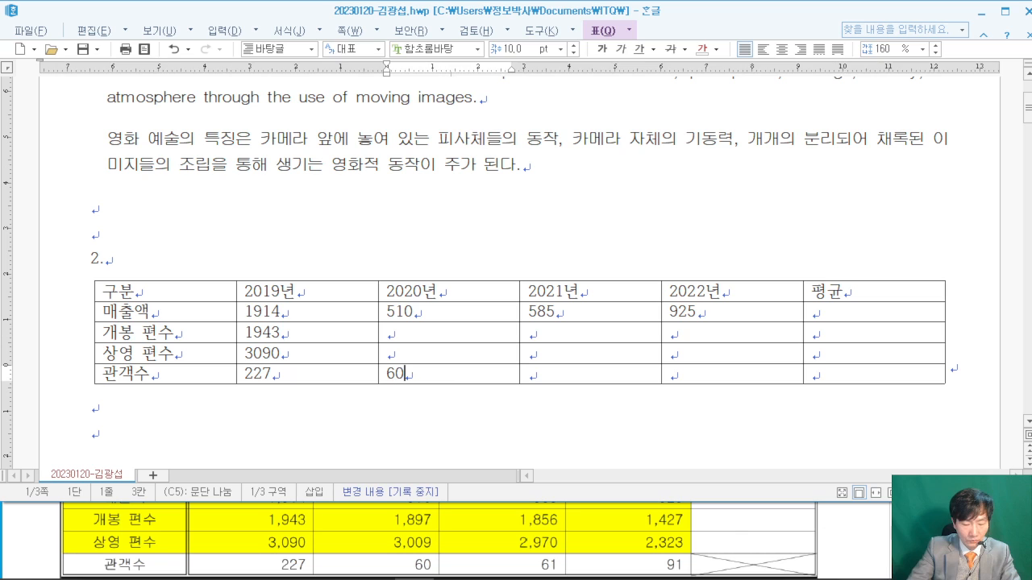
key(Right)
text(61)
key(Right)
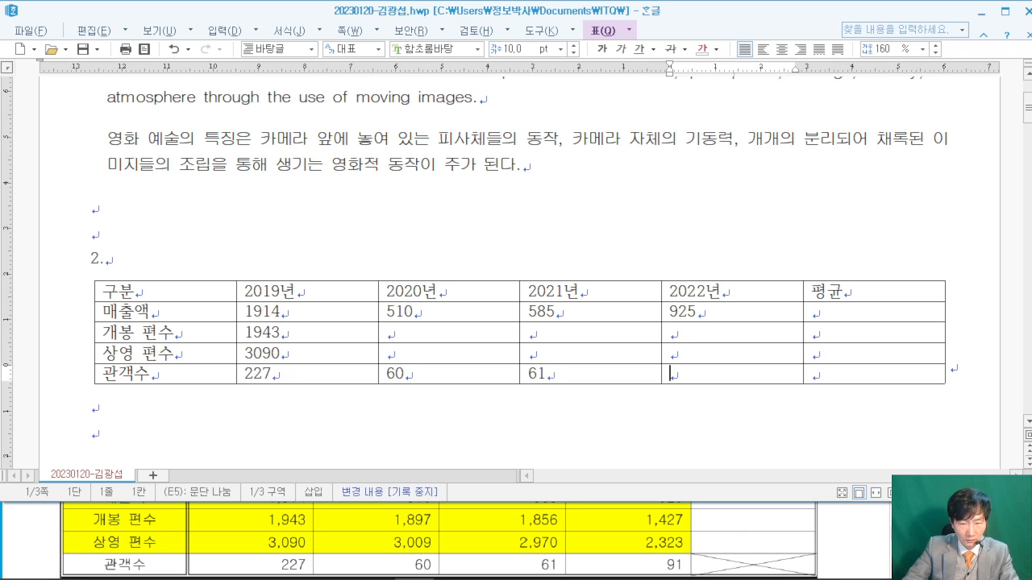
text(91)
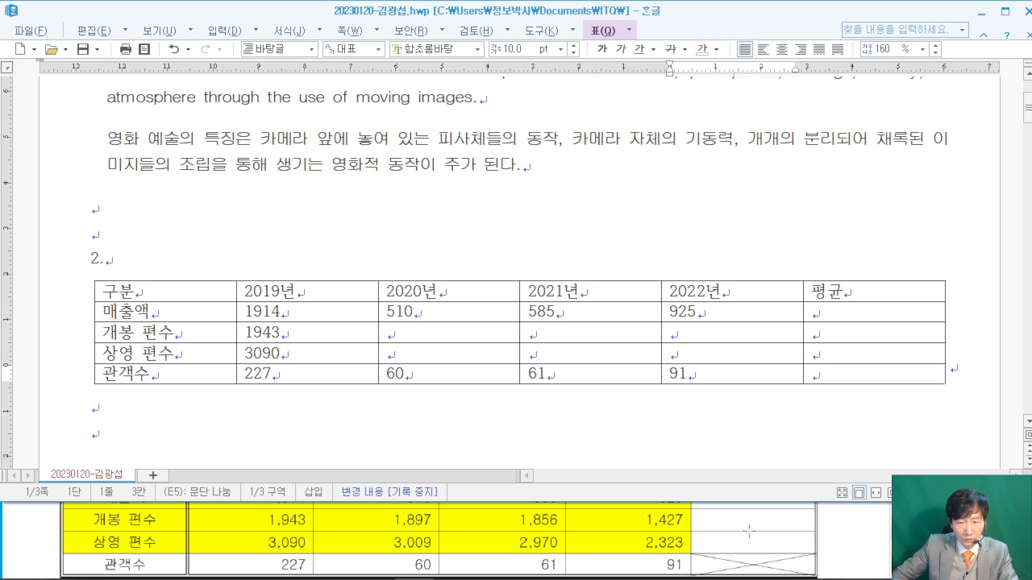
- Enter the 2020년 개봉 편수 1897 and 상영 편수 3009
click(846, 532)
scroll(846, 532, up, 1)
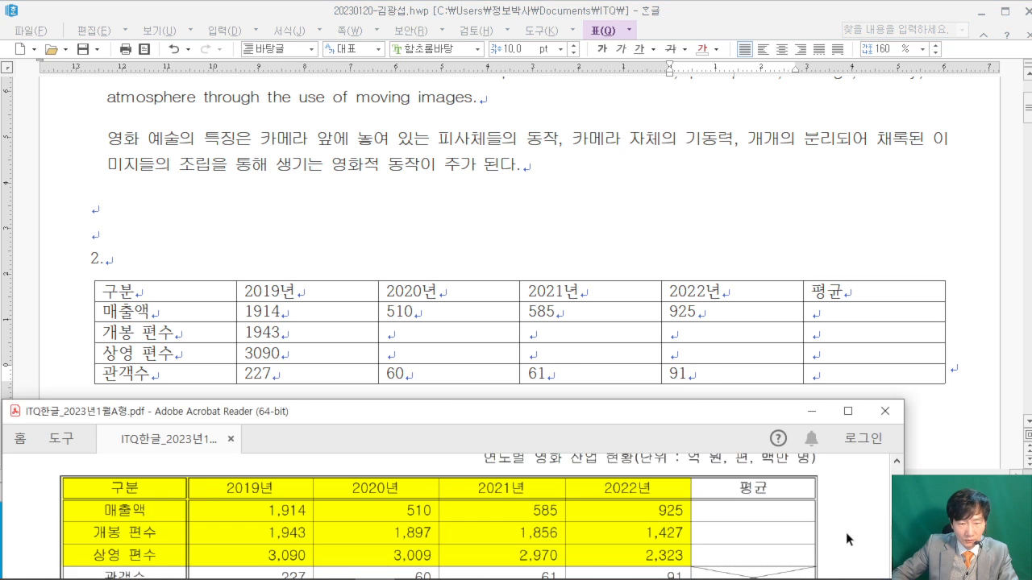
click(411, 322)
text(19)
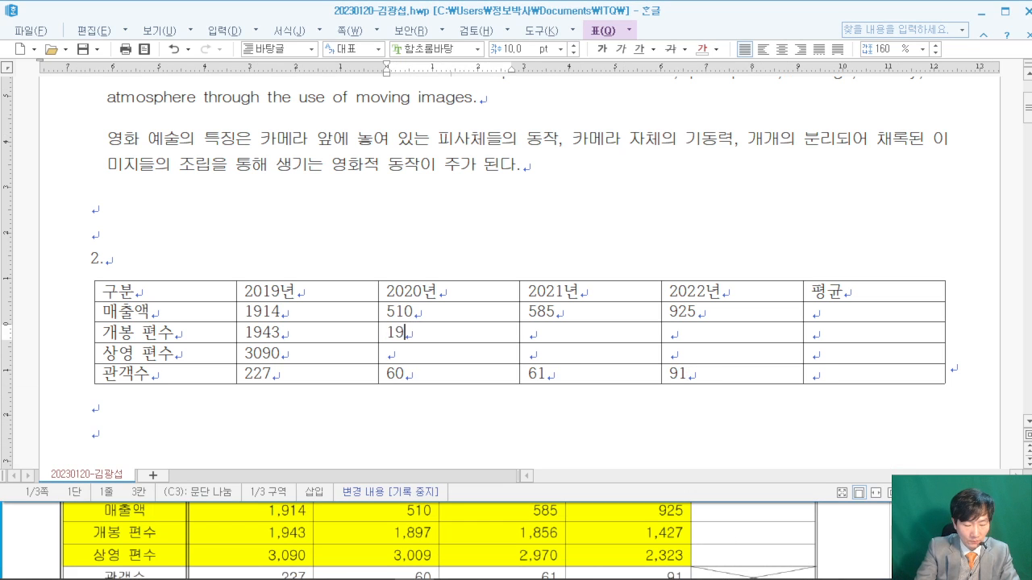
text(897)
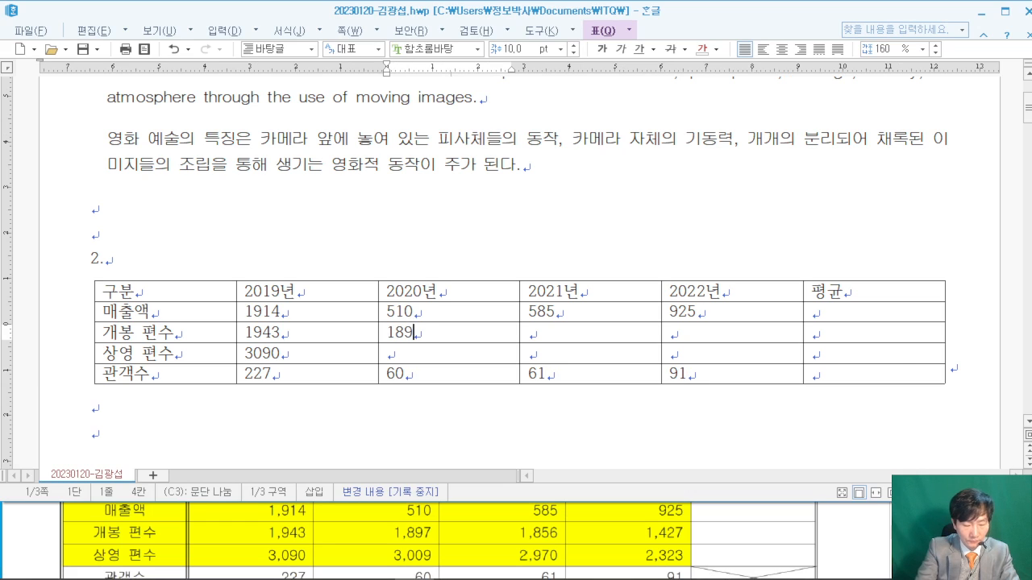
key(Down)
text(3009)
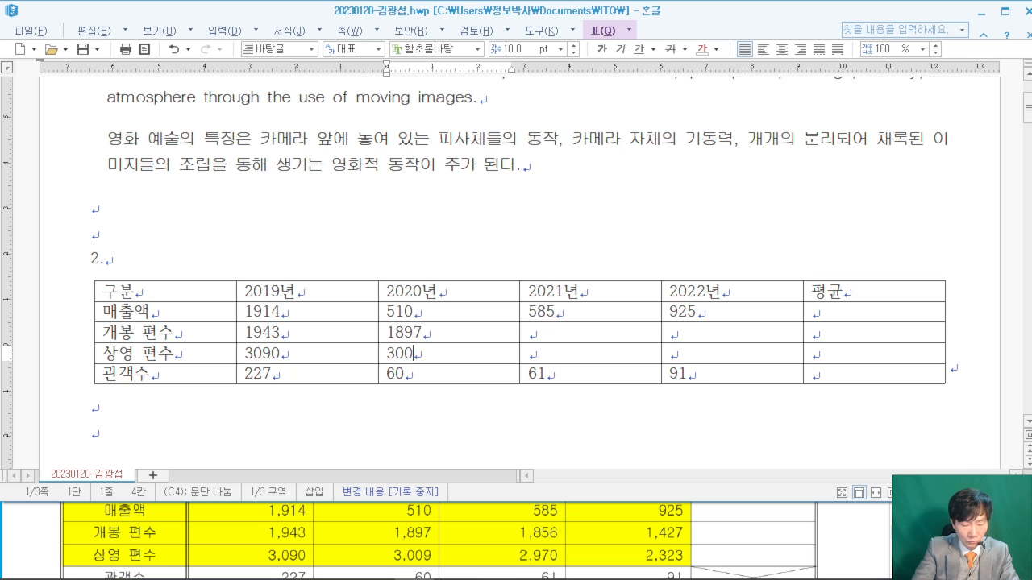
- Enter 개봉 편수 1856 for 2021년 and 1427 for 2022년, plus the 2021년 상영 편수
key(Right)
key(Up)
key(Up)
key(Down)
text(1856)
key(Down)
text(2)
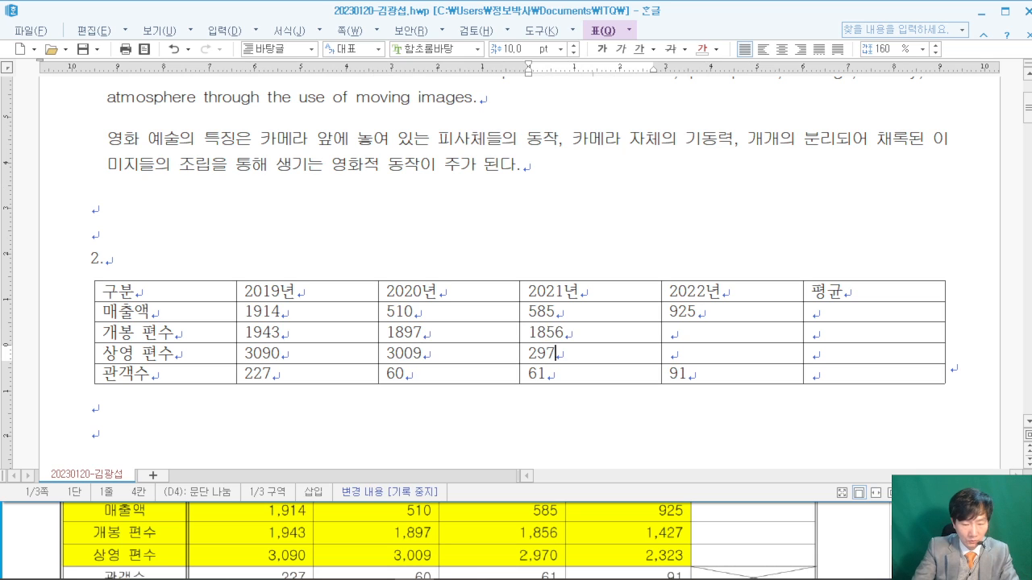
key(Right)
key(Up)
key(Up)
key(Down)
text(1427)
key(Down)
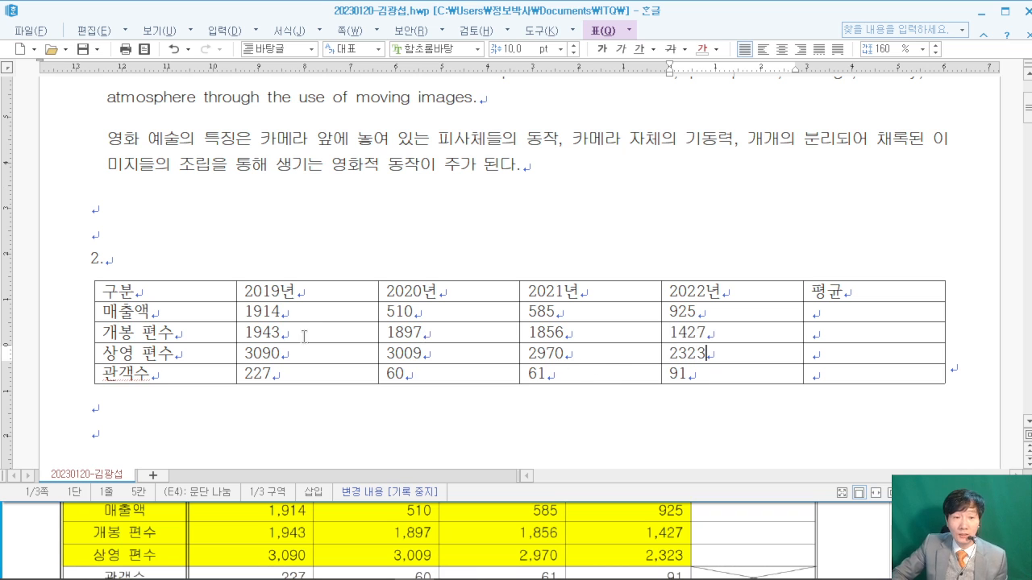
drag(295, 318, 732, 374)
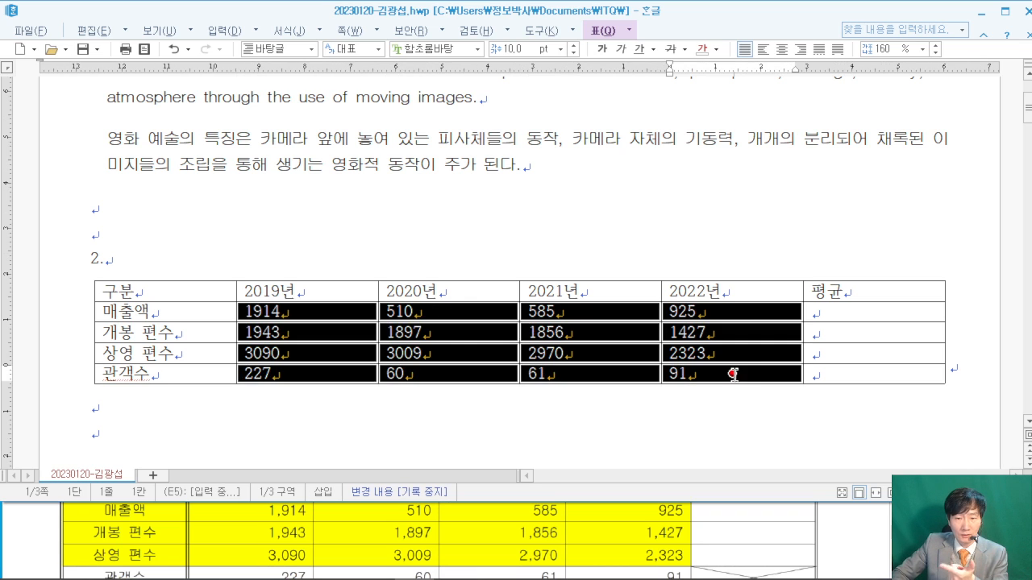
right_click(320, 310)
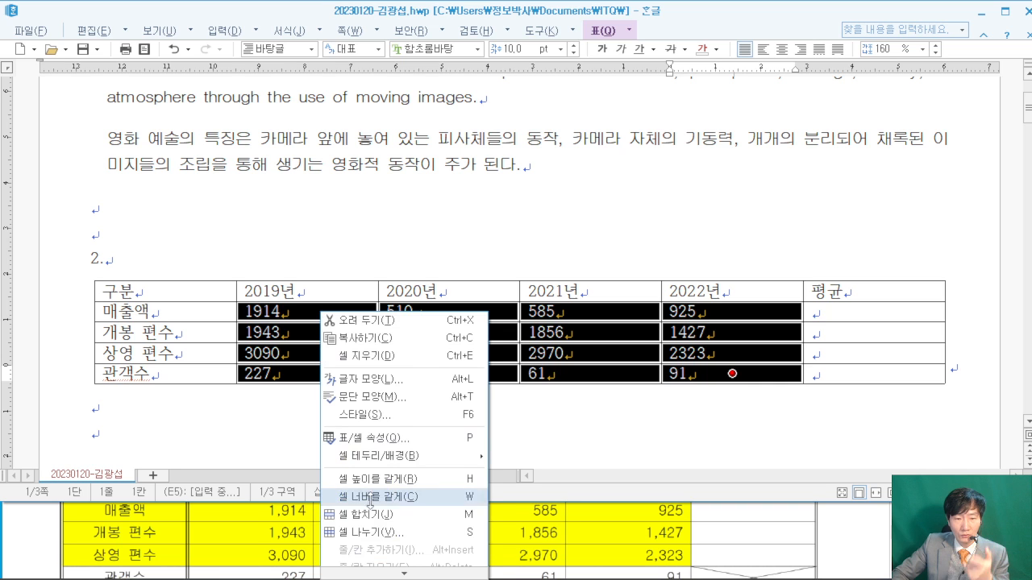
mouse_move(403, 574)
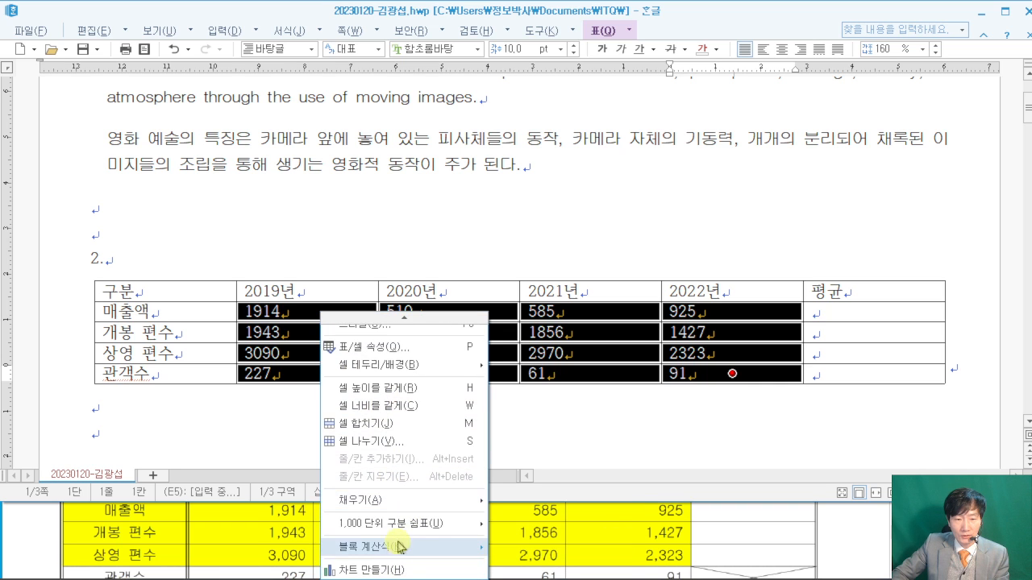
mouse_move(403, 524)
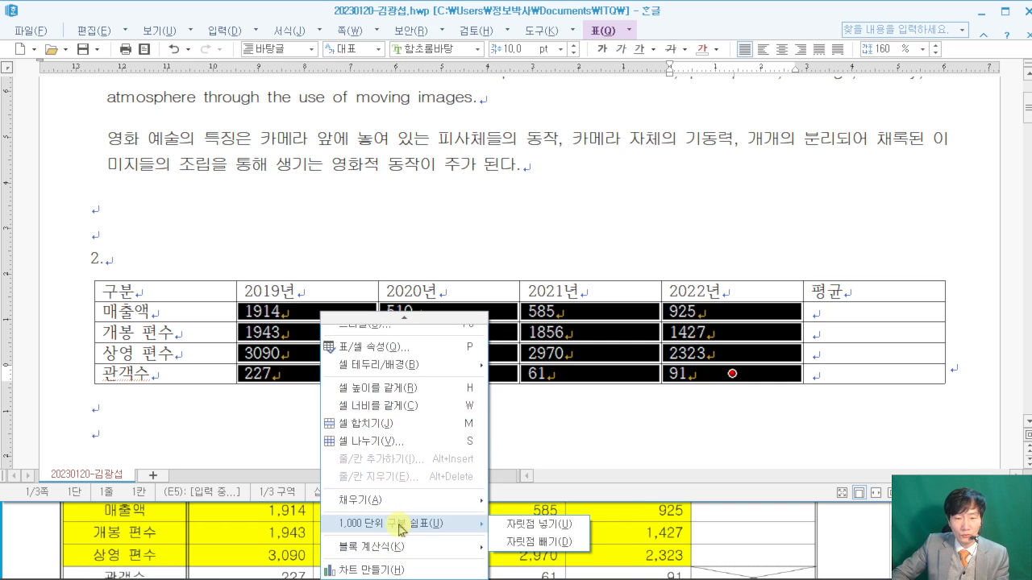
click(520, 526)
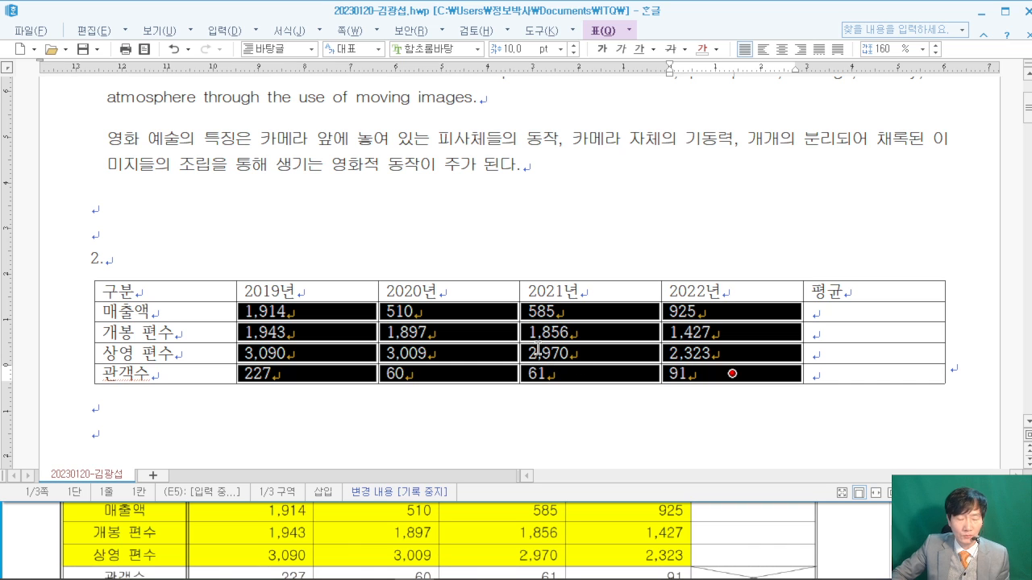
click(453, 258)
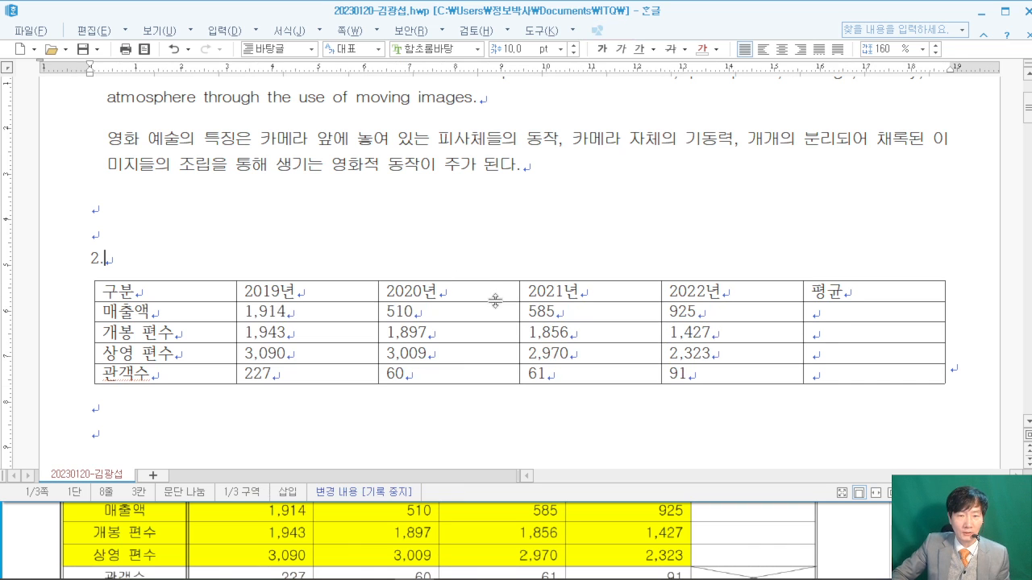
drag(208, 293, 841, 373)
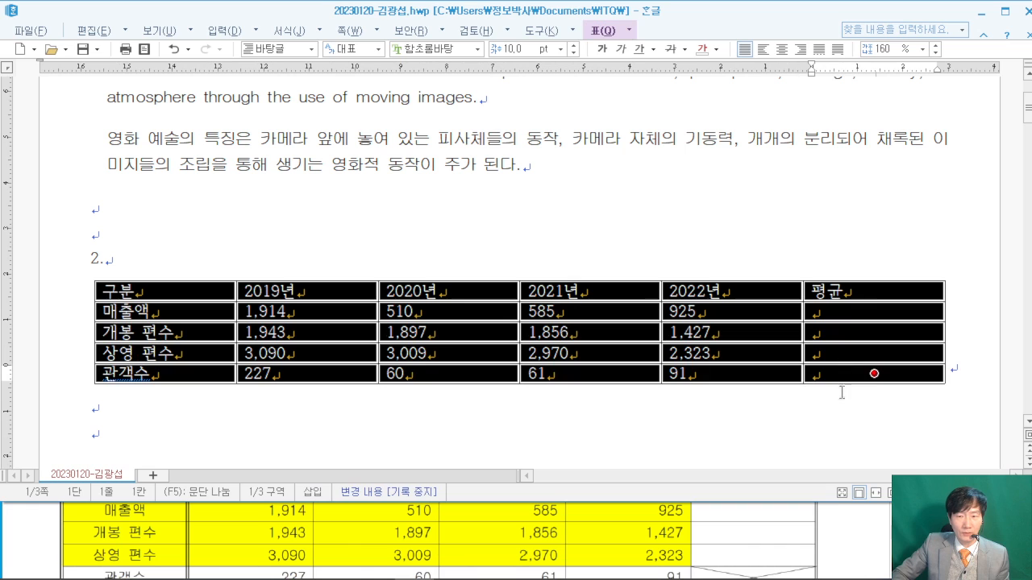
click(834, 521)
scroll(836, 526, up, 5)
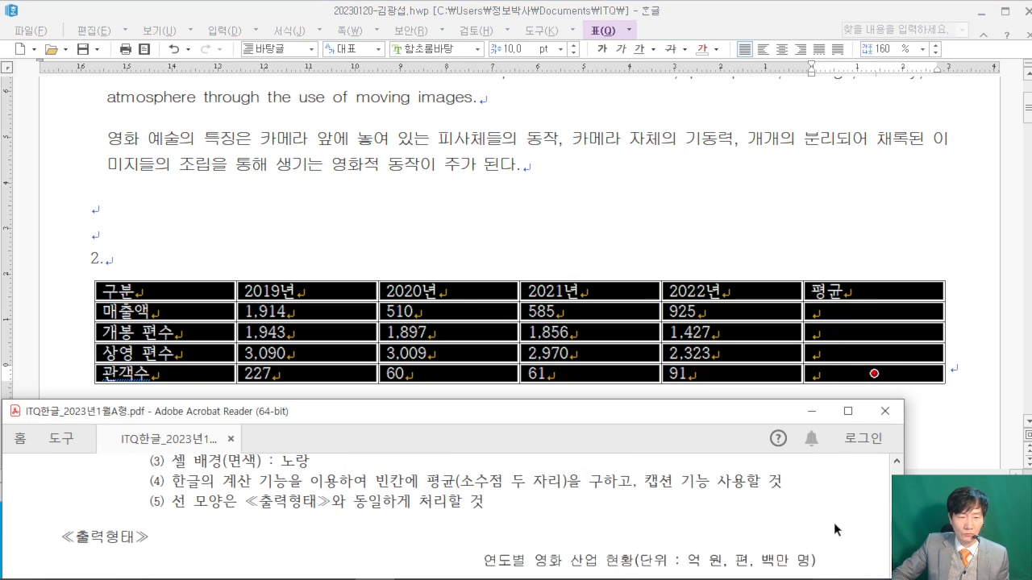
scroll(826, 518, up, 1)
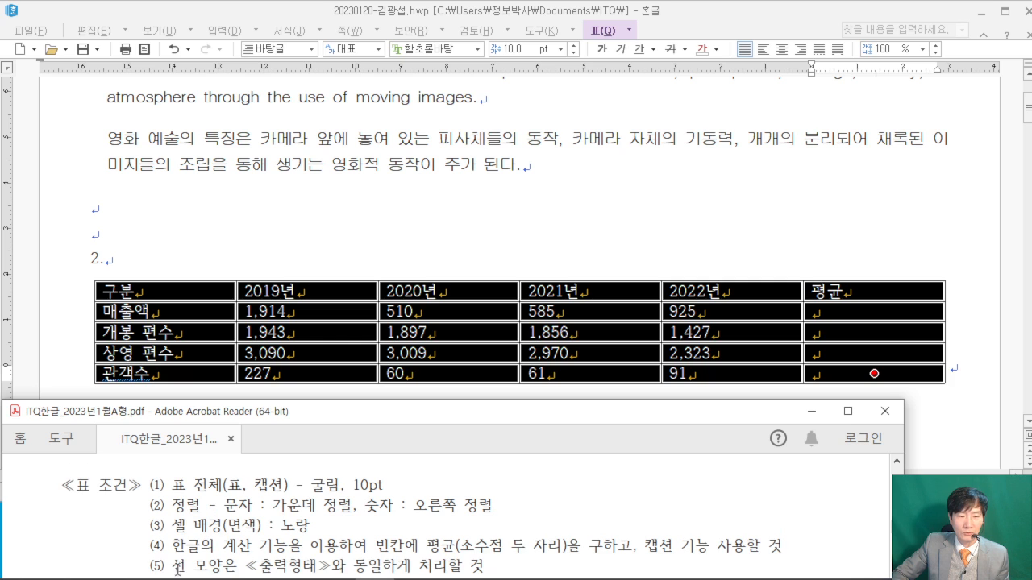
scroll(460, 555, down, 1)
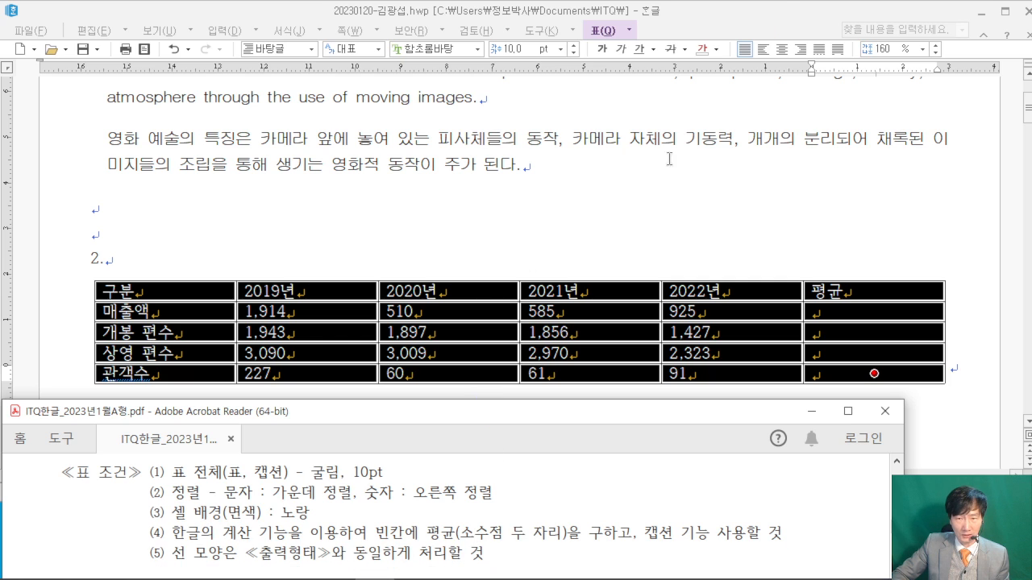
- Give the whole table a 0.5 mm double-line outside border
click(786, 14)
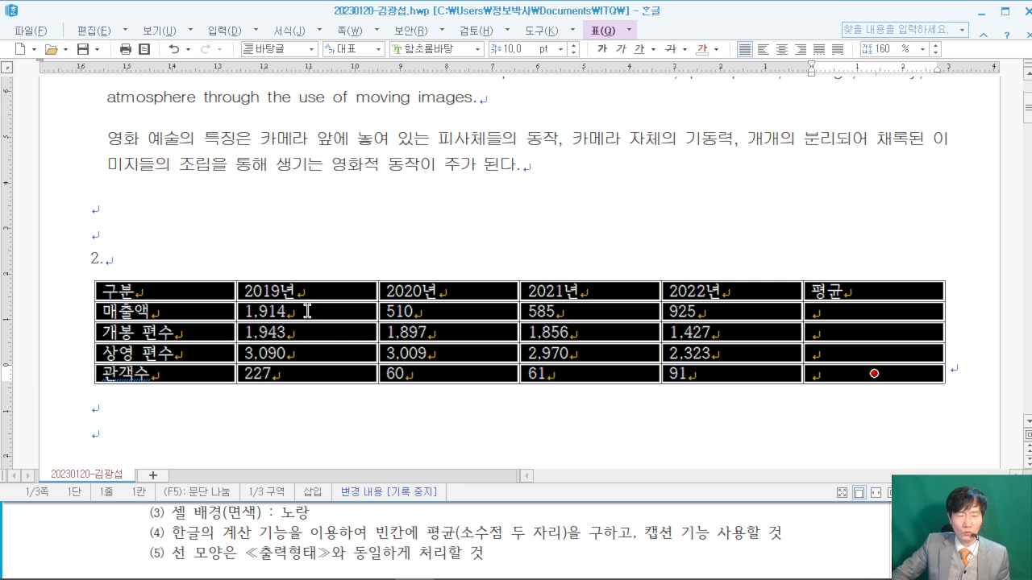
click(827, 537)
scroll(828, 537, down, 5)
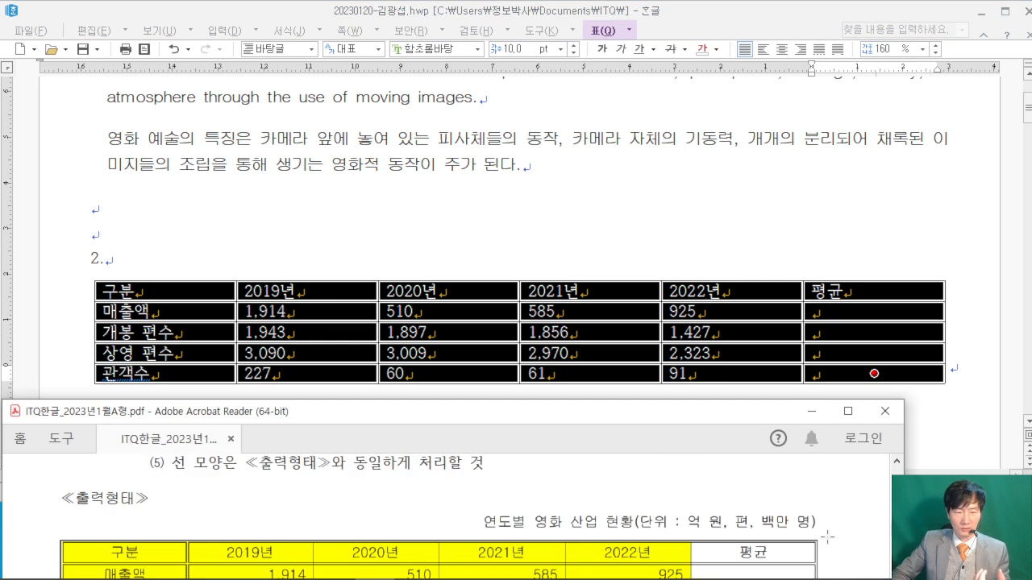
scroll(828, 538, down, 2)
scroll(827, 538, up, 1)
scroll(828, 537, down, 1)
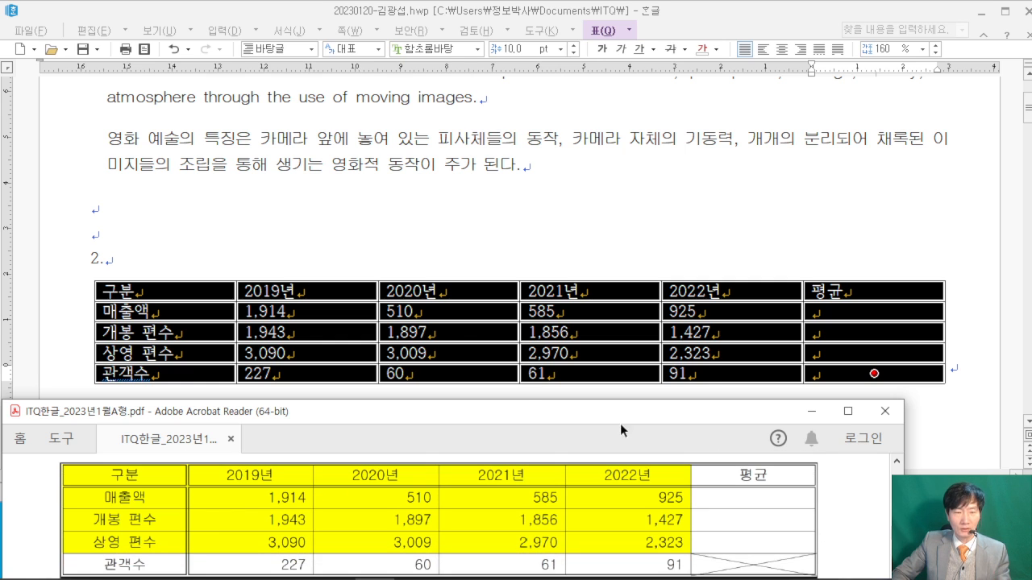
click(732, 23)
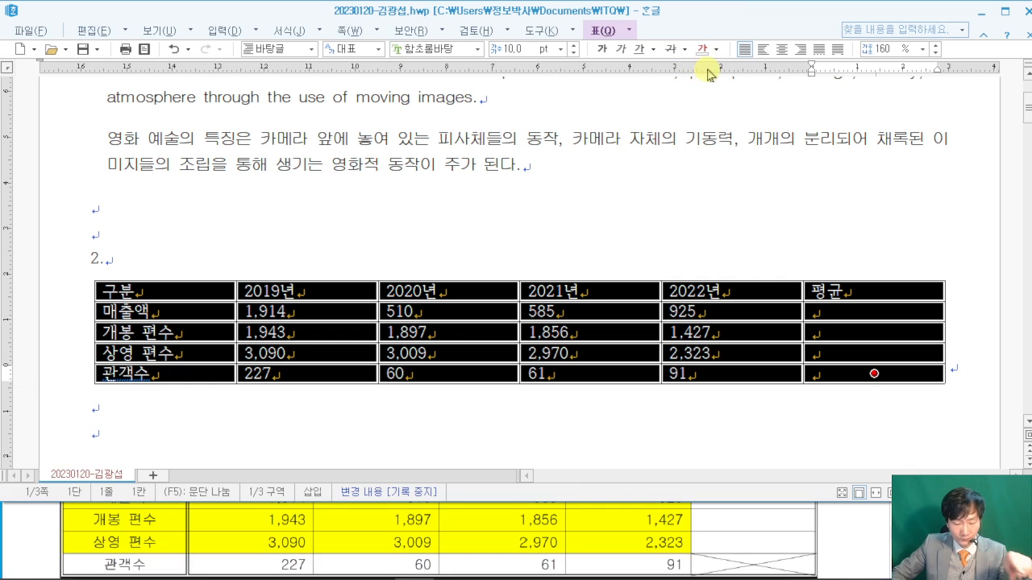
key(l)
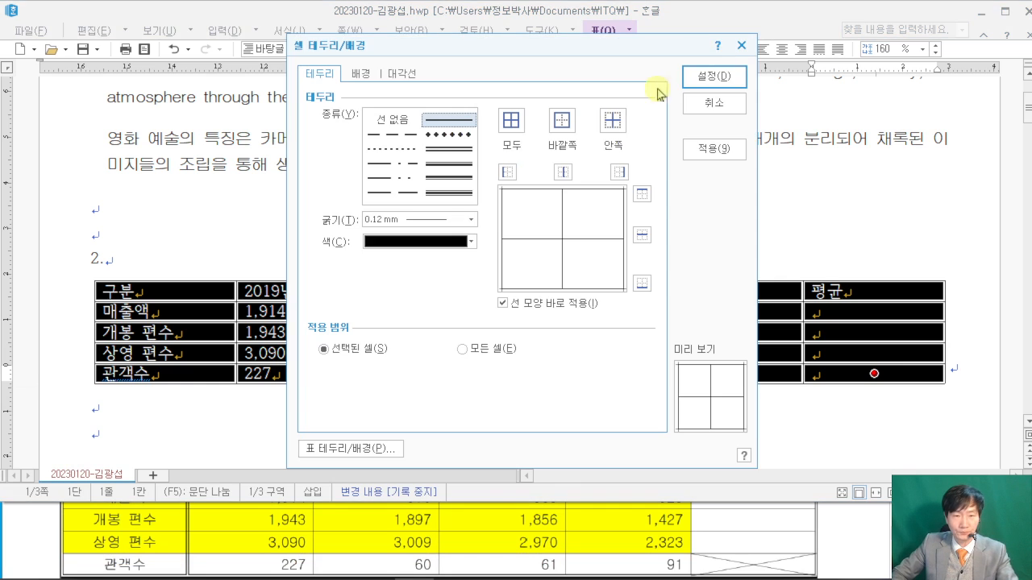
click(449, 149)
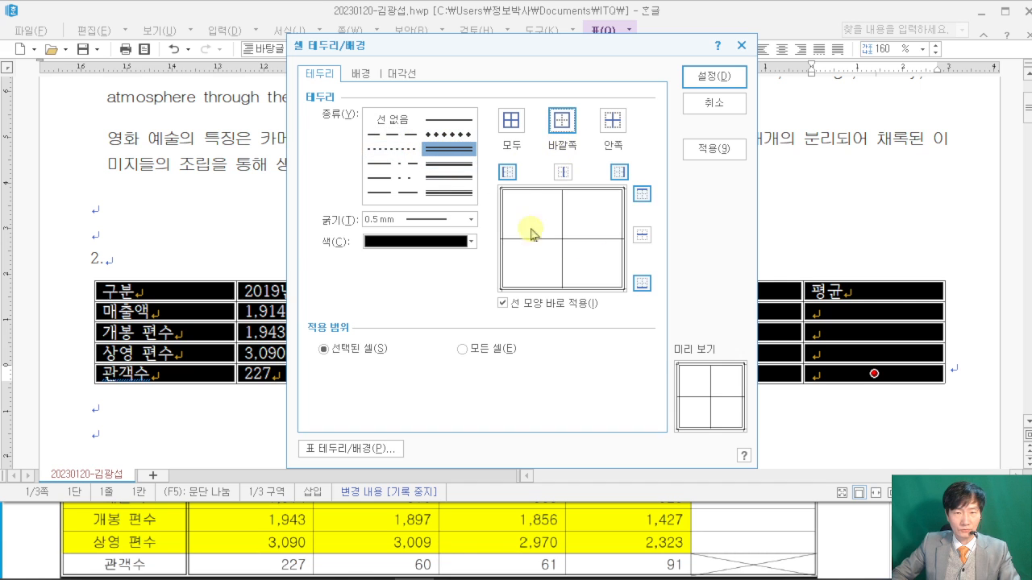
click(694, 76)
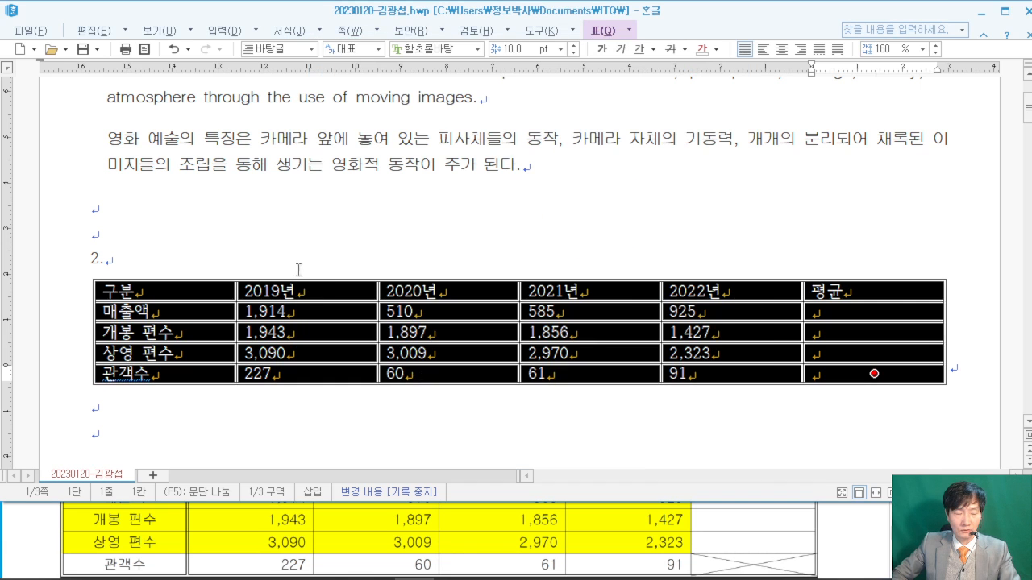
click(832, 540)
scroll(830, 537, up, 4)
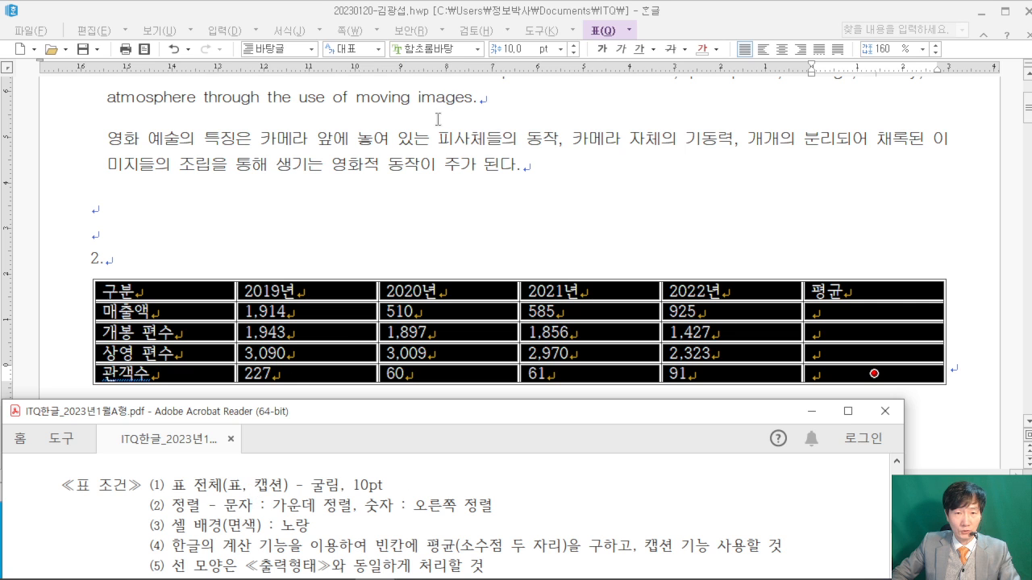
- Set the table text to the 굴림 font and centre-align every cell
click(440, 49)
text(굴)
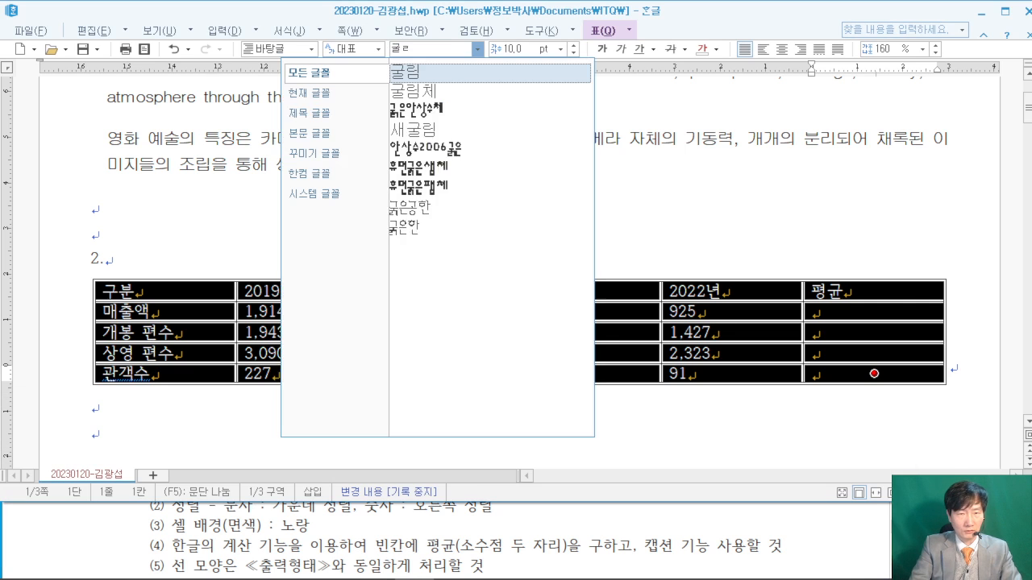
text(림)
key(Return)
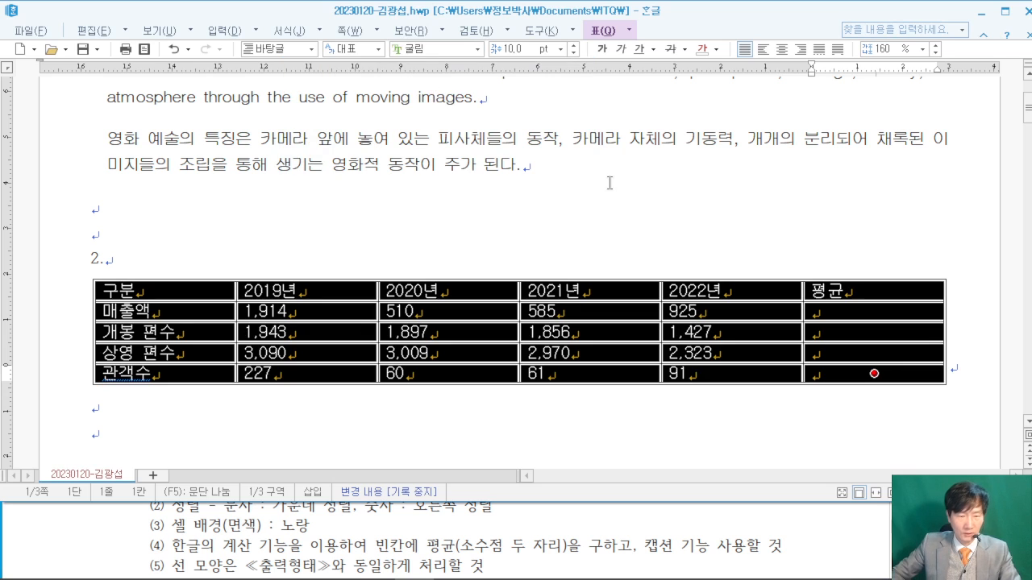
click(833, 552)
scroll(833, 552, up, 1)
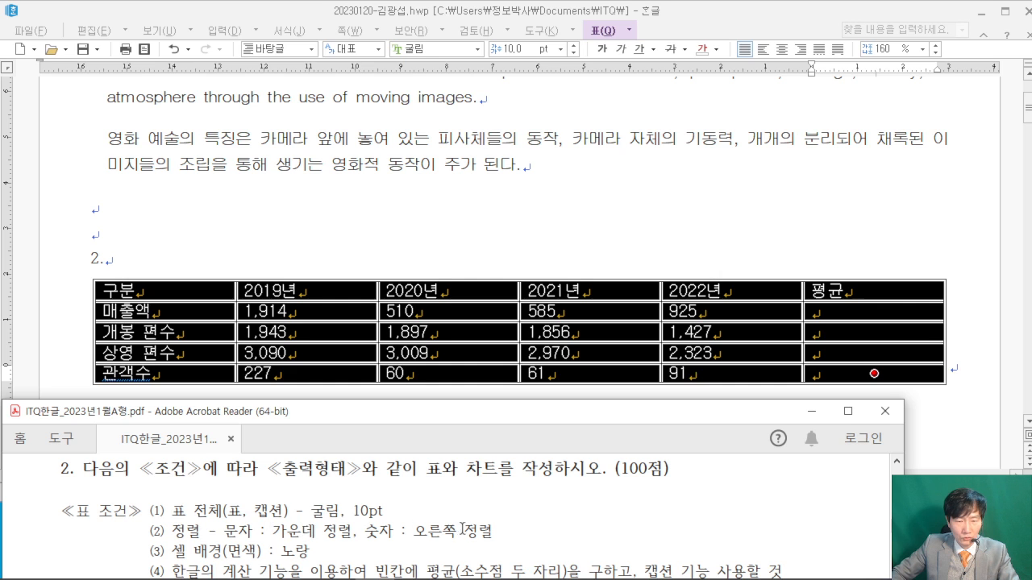
click(781, 49)
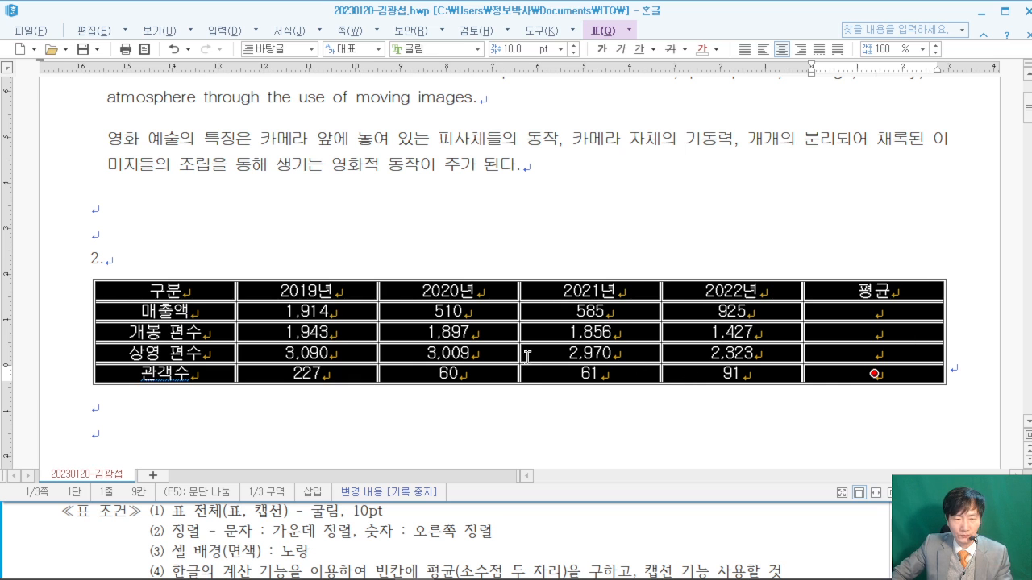
- Select the table cells and raise every row's height with Ctrl+Down Arrow
click(834, 518)
scroll(830, 520, down, 4)
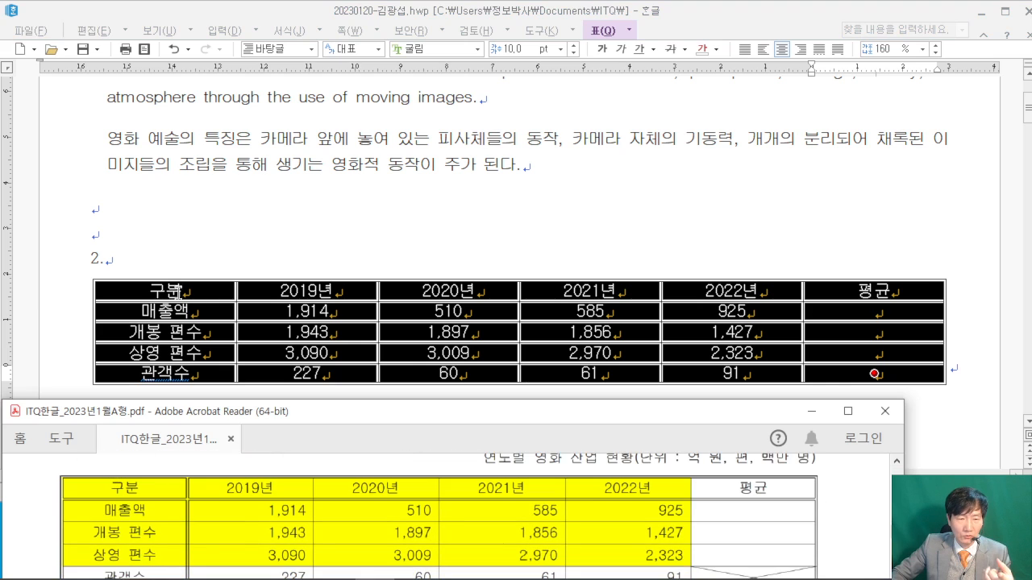
click(712, 15)
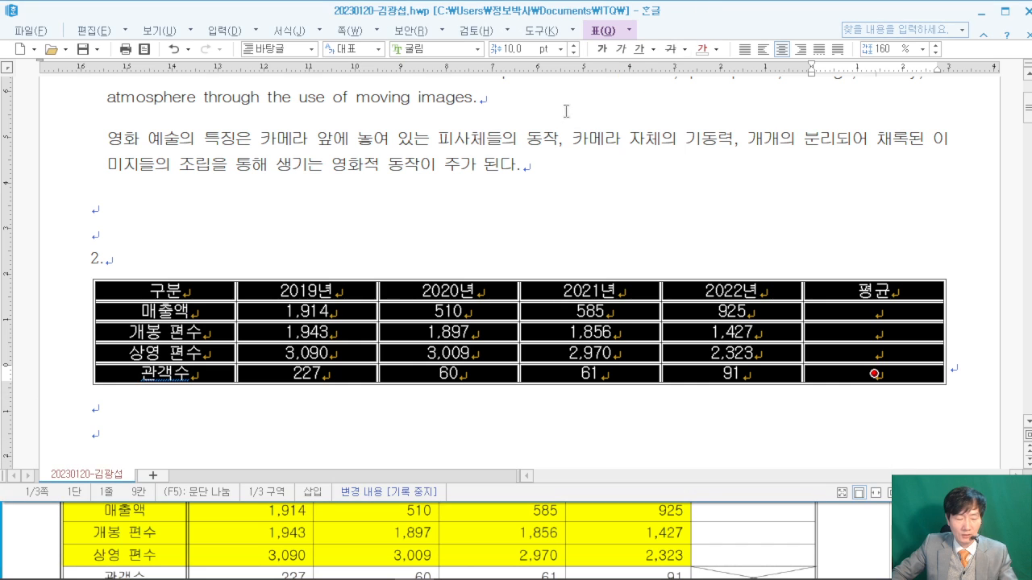
drag(260, 82, 504, 273)
mouse_move(347, 159)
mouse_down()
mouse_move(333, 224)
mouse_move(379, 216)
mouse_up()
drag(349, 178, 430, 150)
click(431, 203)
drag(431, 204, 487, 191)
mouse_move(571, 128)
mouse_down()
mouse_move(551, 194)
mouse_move(609, 153)
mouse_up()
drag(610, 77, 781, 255)
drag(700, 110, 700, 225)
mouse_move(794, 180)
mouse_down()
mouse_move(833, 210)
mouse_move(813, 236)
mouse_move(848, 184)
mouse_move(845, 208)
mouse_up()
mouse_move(867, 162)
mouse_down()
mouse_move(863, 193)
mouse_move(884, 202)
mouse_up()
drag(866, 185, 882, 182)
drag(867, 206, 885, 202)
drag(885, 191, 900, 189)
drag(901, 180, 914, 223)
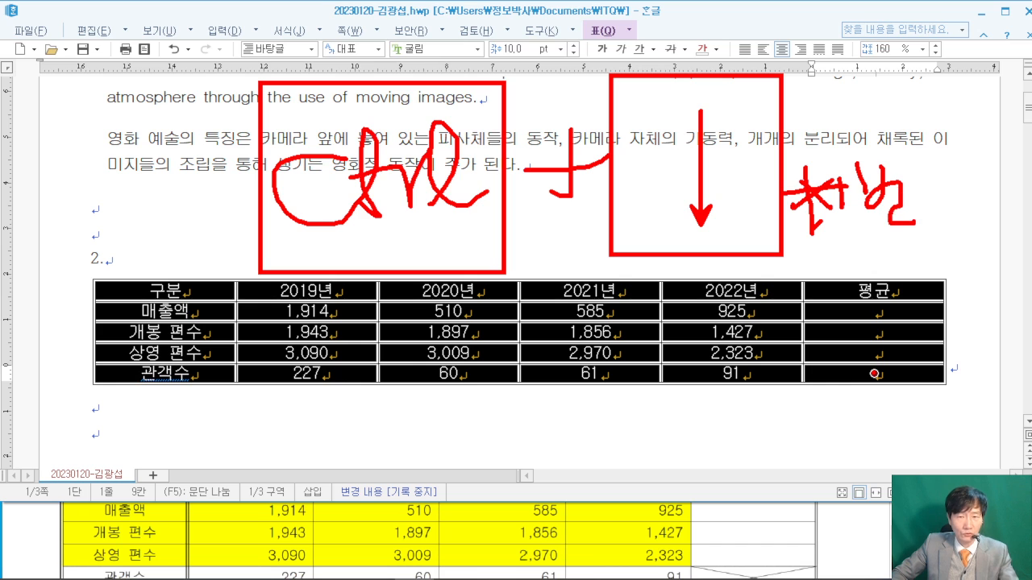
key(Escape)
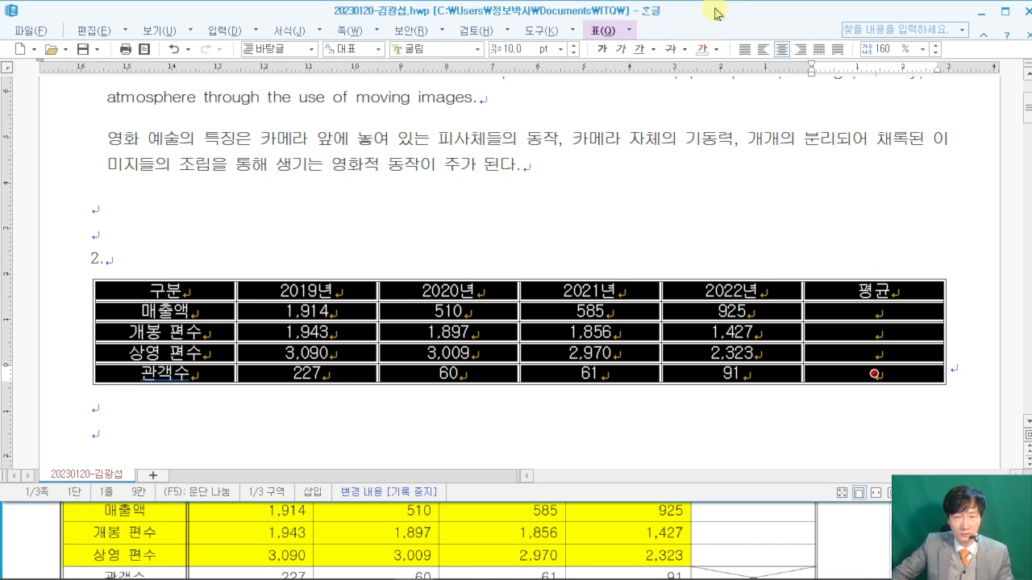
key(ctrl+Down)
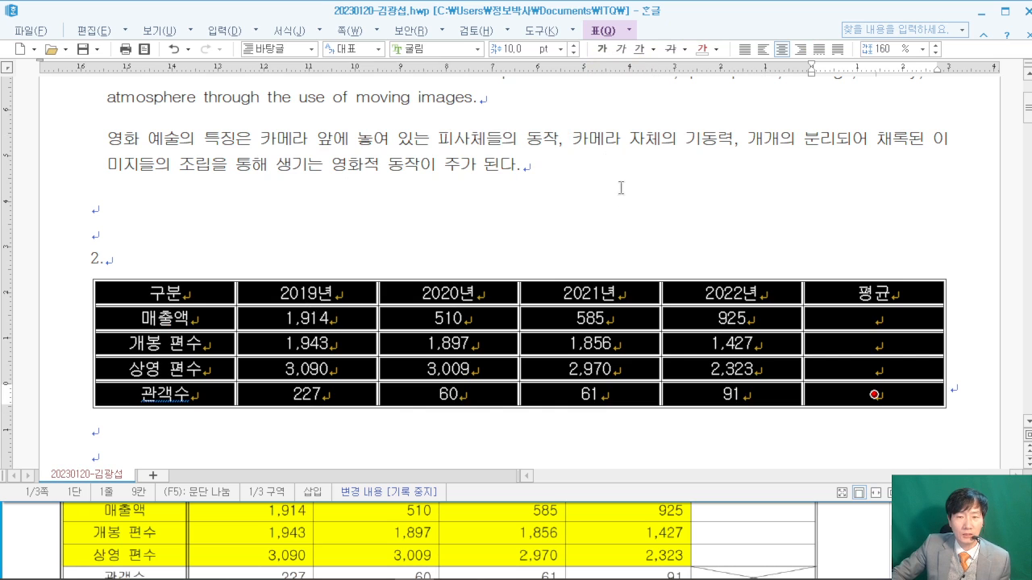
click(634, 211)
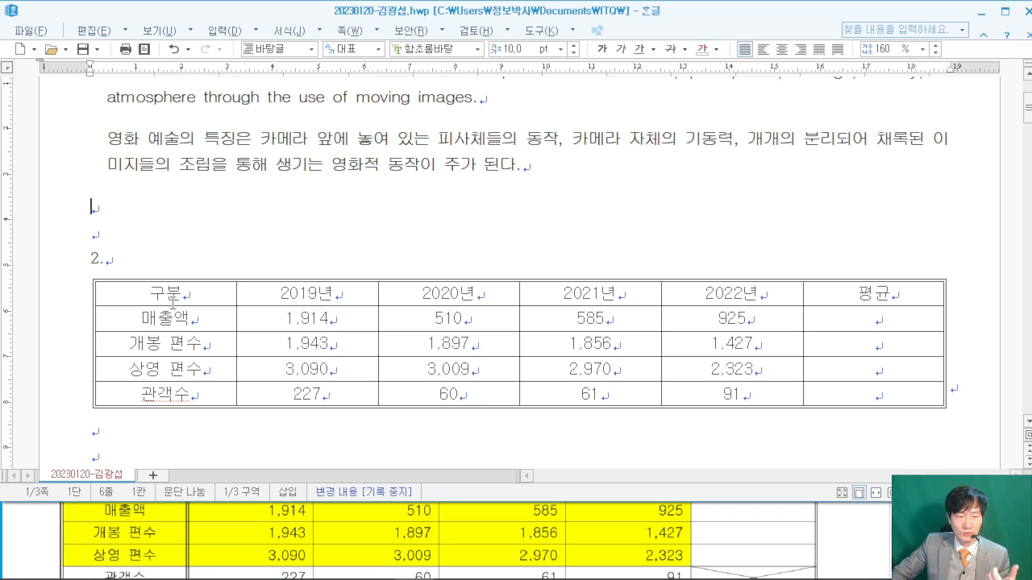
drag(181, 292, 903, 278)
- Put a double line along the bottom of the header row
click(839, 523)
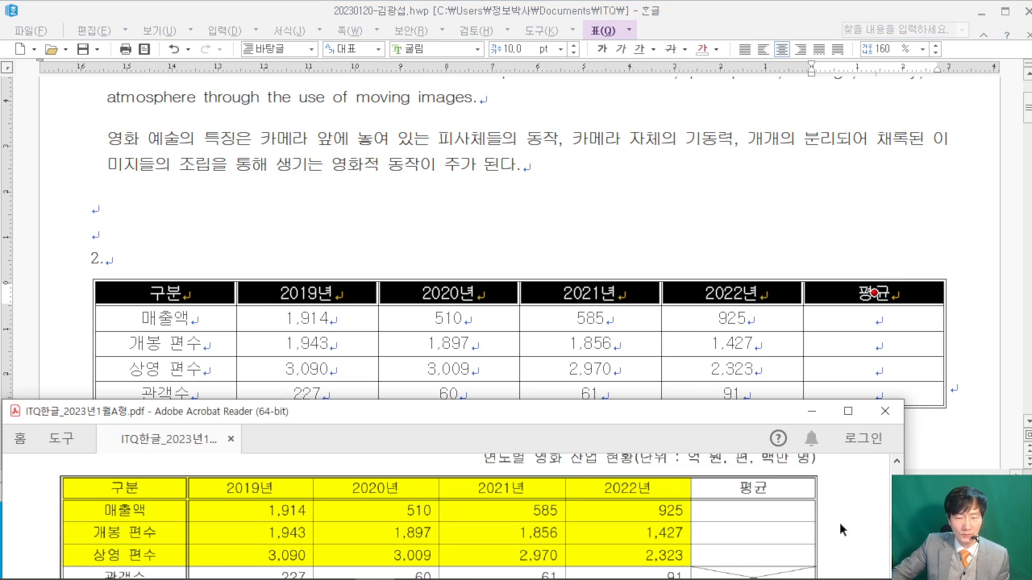
scroll(839, 523, up, 1)
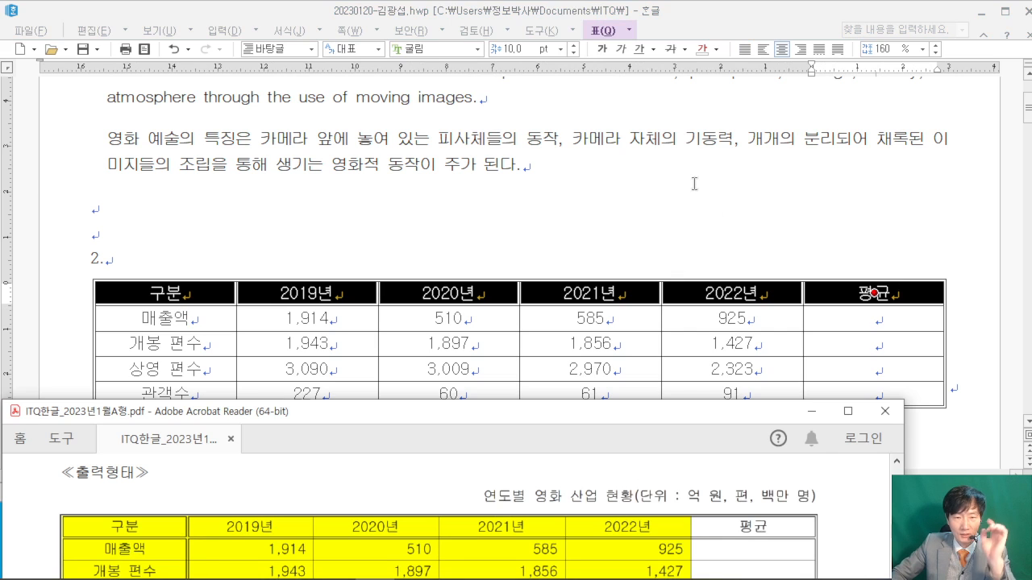
click(731, 14)
key(l)
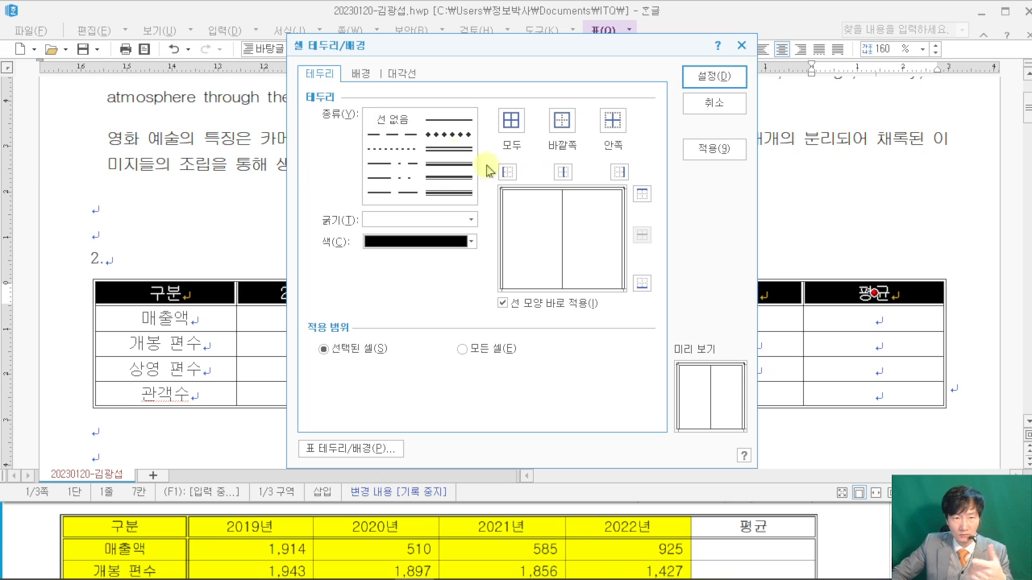
click(448, 150)
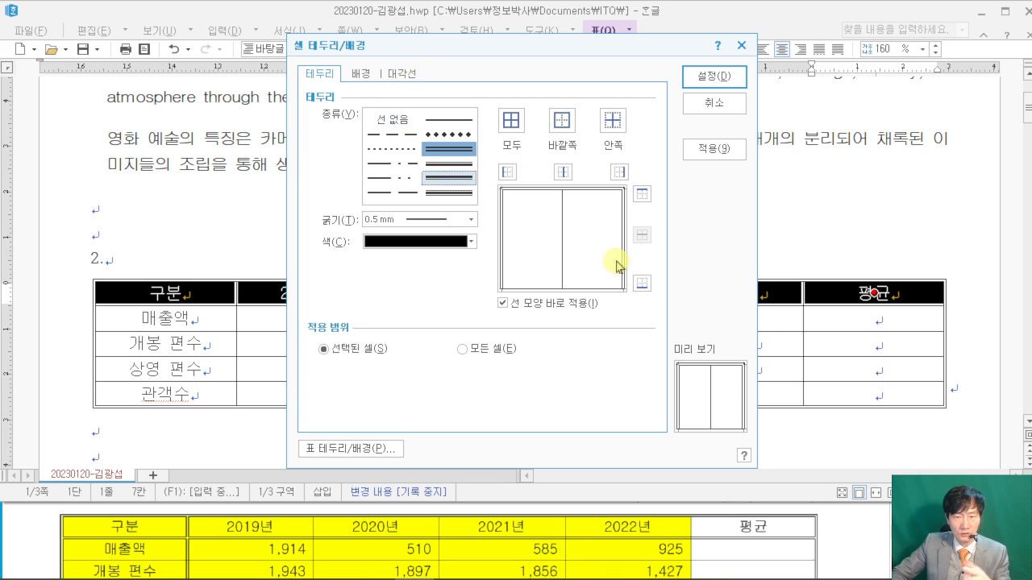
click(642, 283)
click(712, 75)
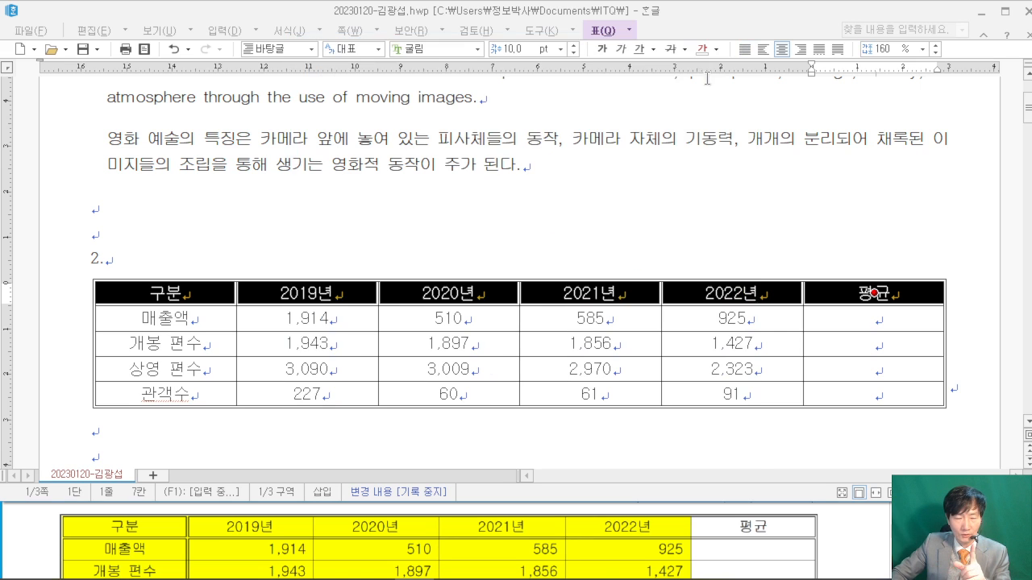
- Add a double line along the right side of the first column, 구분 to 관객수
drag(186, 288, 179, 407)
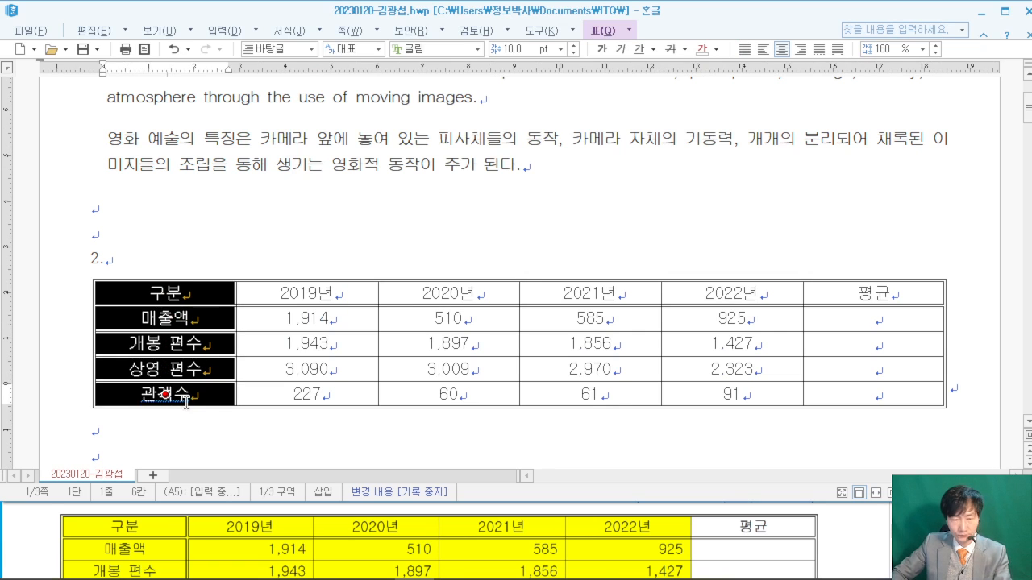
key(l)
click(448, 148)
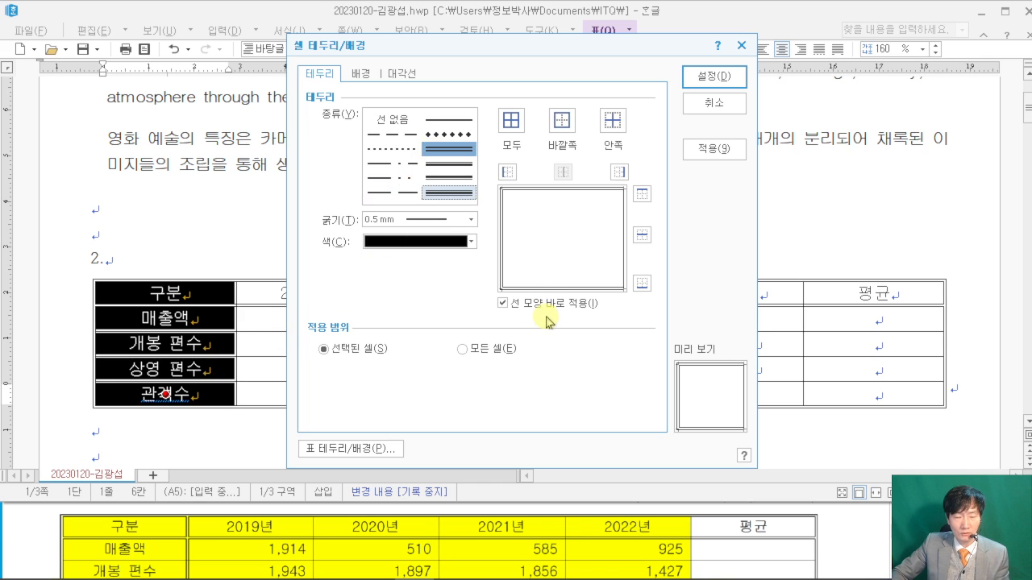
click(624, 176)
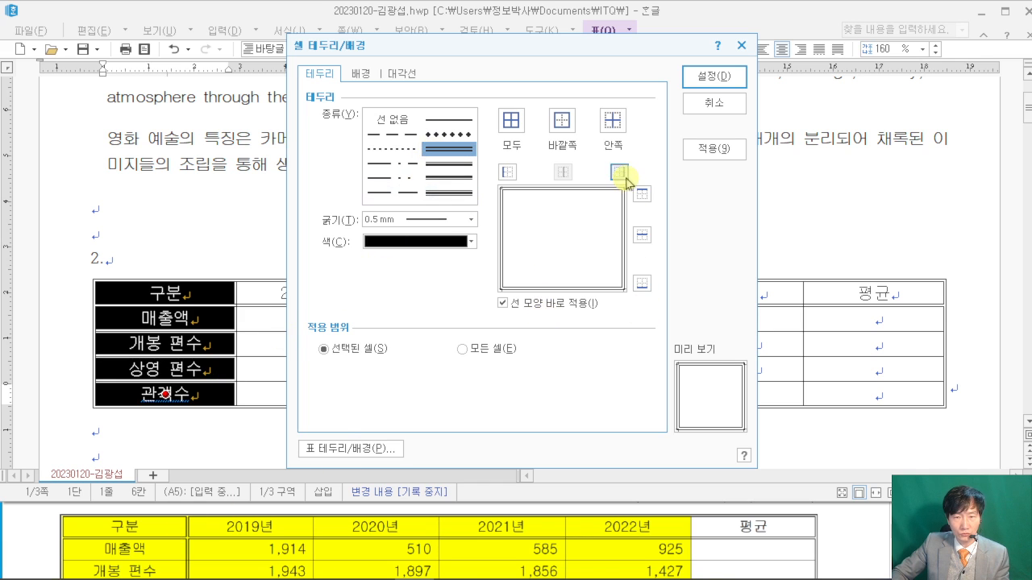
click(706, 76)
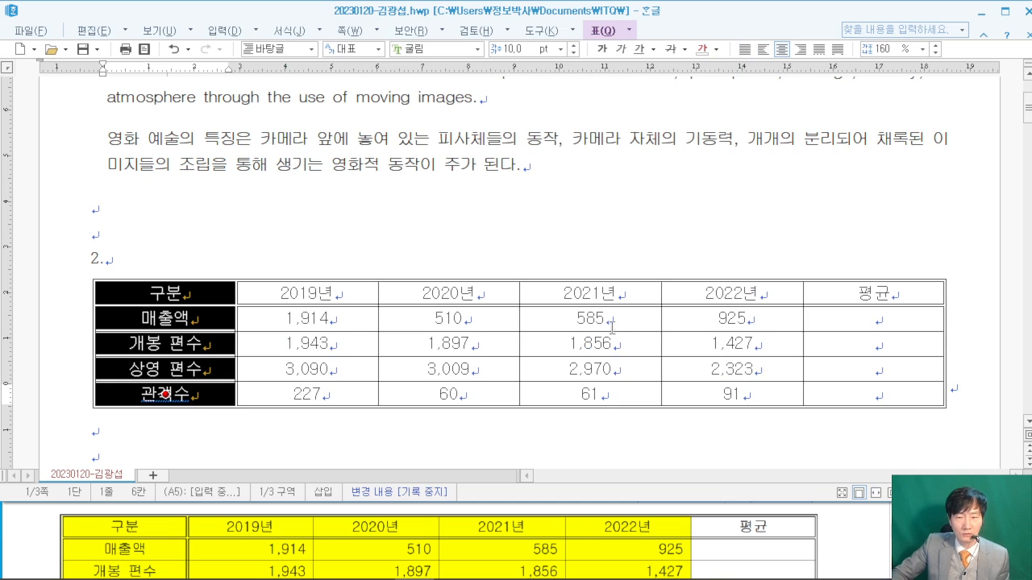
click(855, 400)
key(F5)
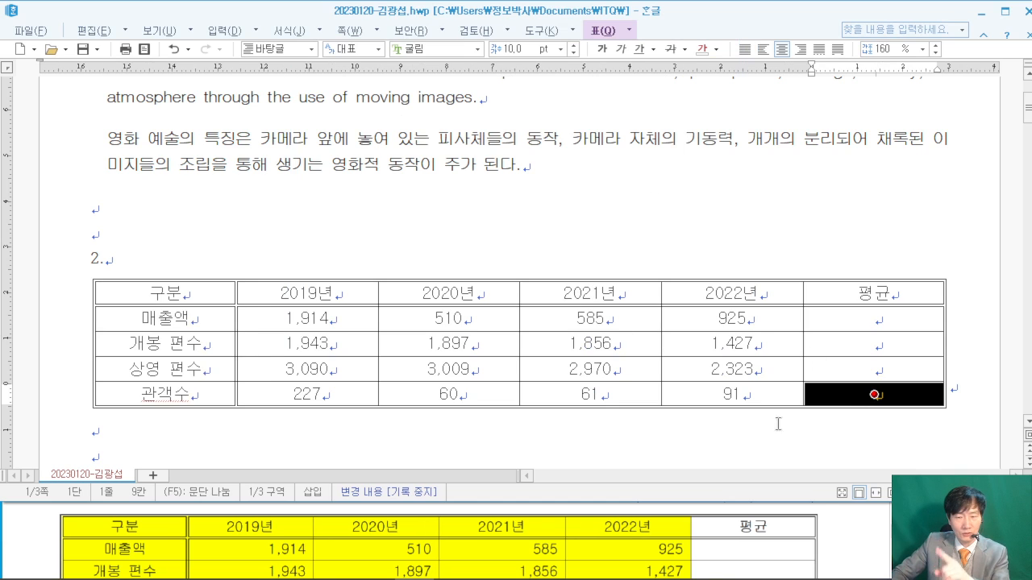
- Draw both \ and / diagonals in the empty 관객수 평균 cell to form an X
click(833, 514)
scroll(839, 527, down, 2)
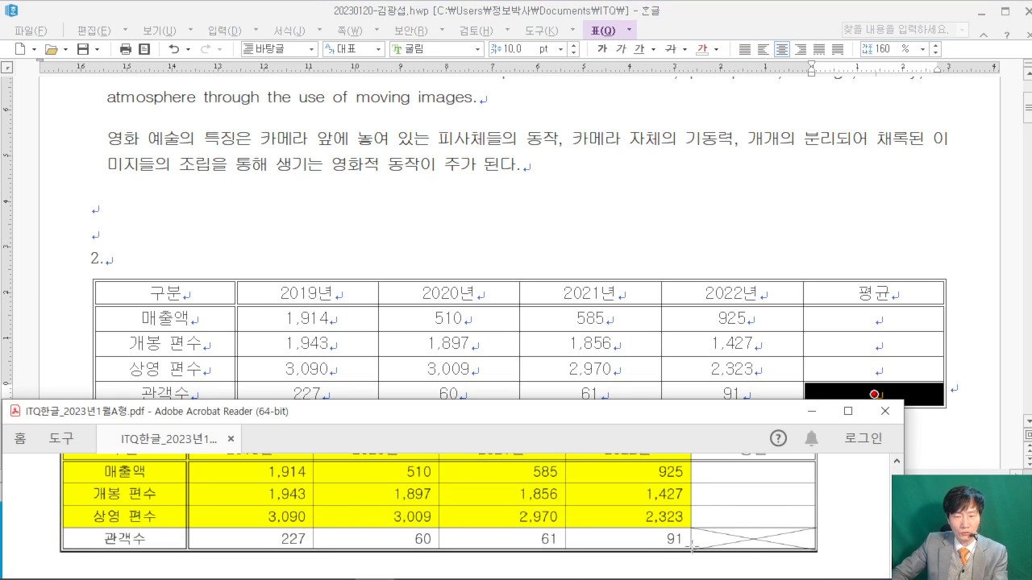
click(802, 20)
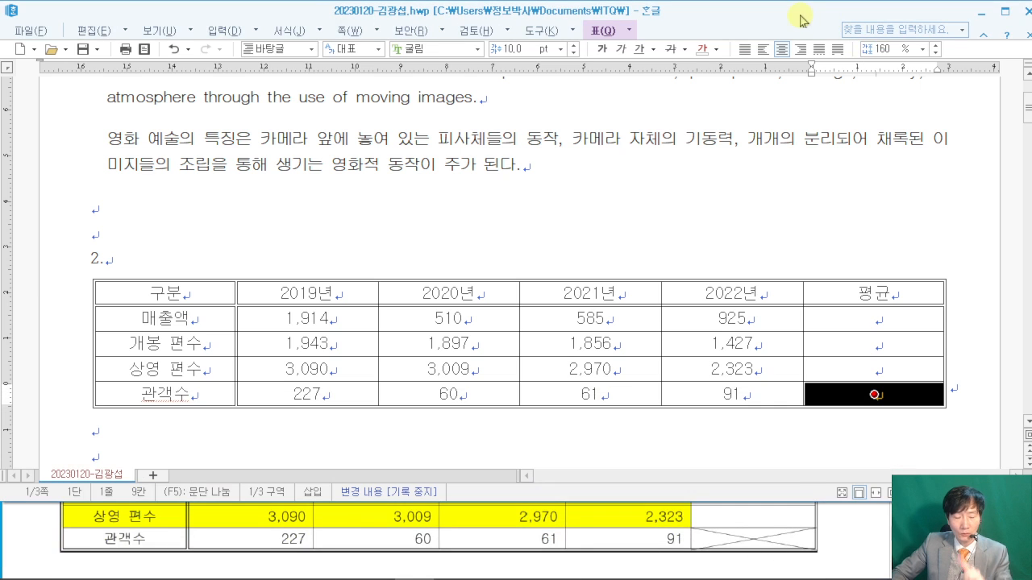
key(l)
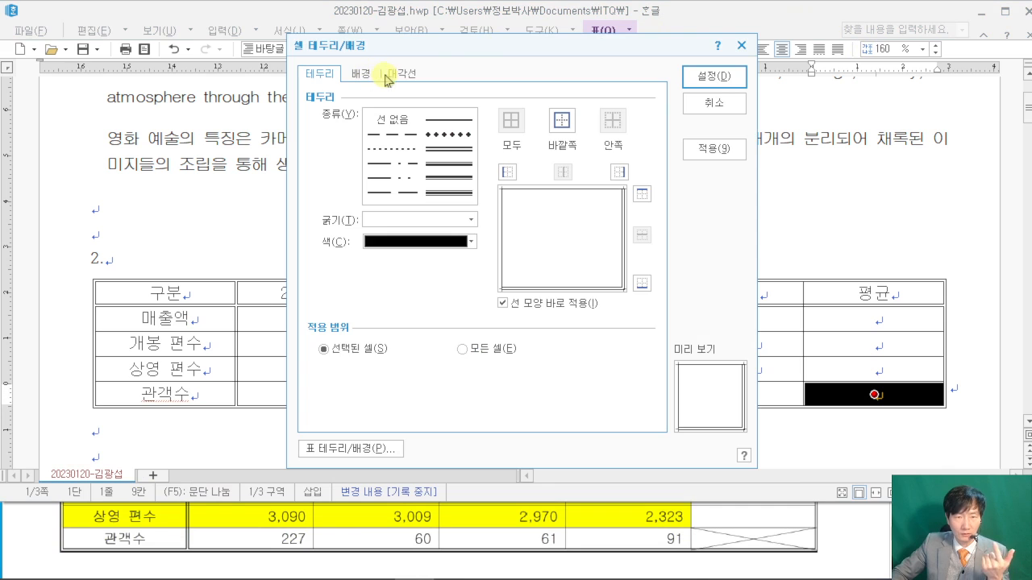
click(399, 74)
click(352, 288)
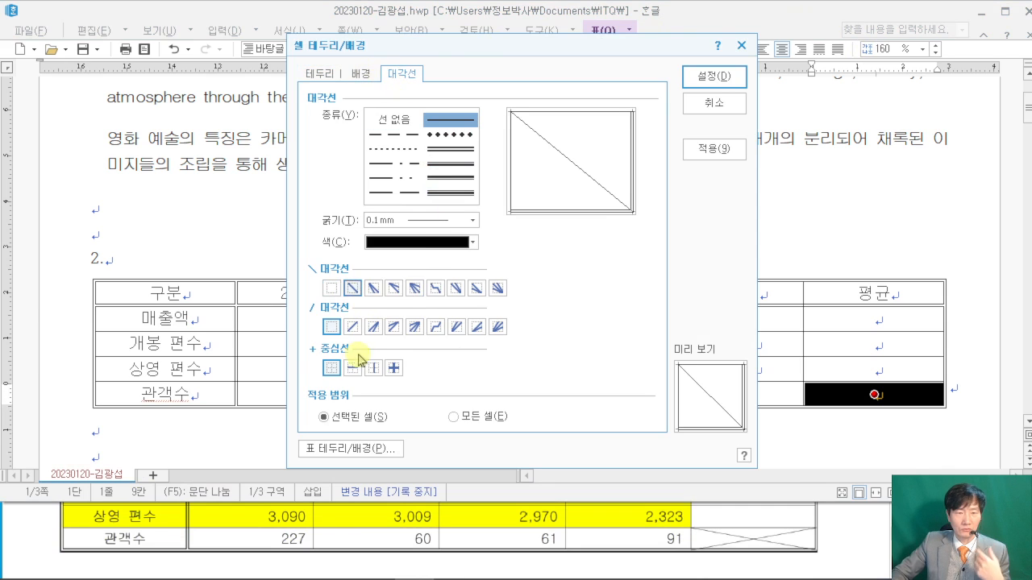
click(352, 326)
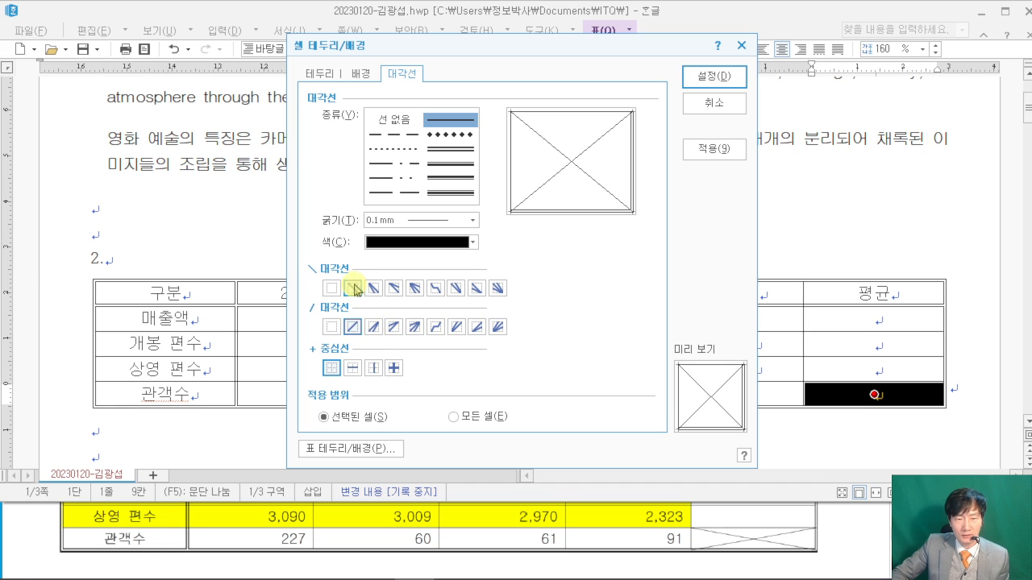
click(715, 76)
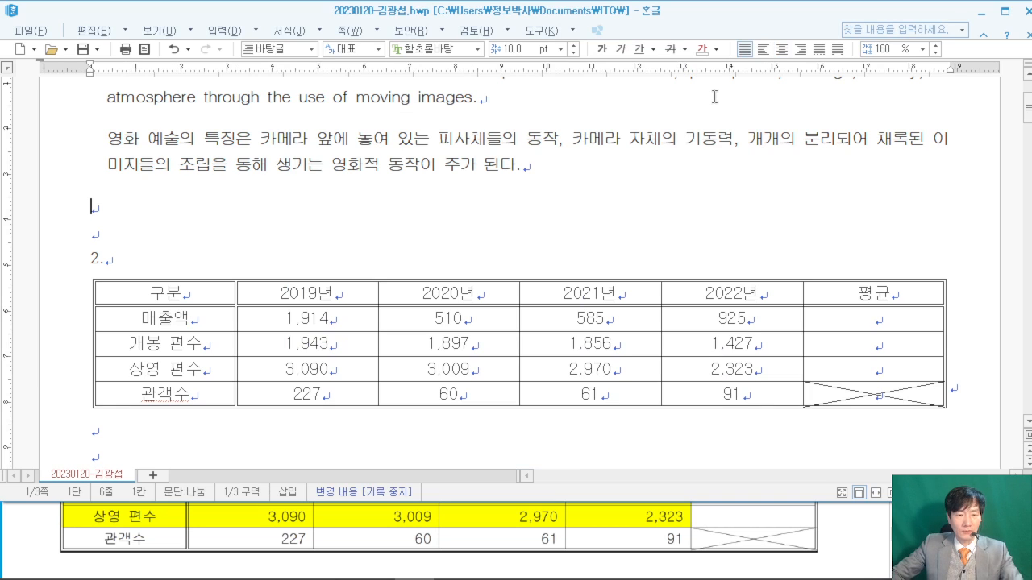
- Right-align all figures in the 2019년 through 평균 columns
click(842, 529)
scroll(839, 528, up, 4)
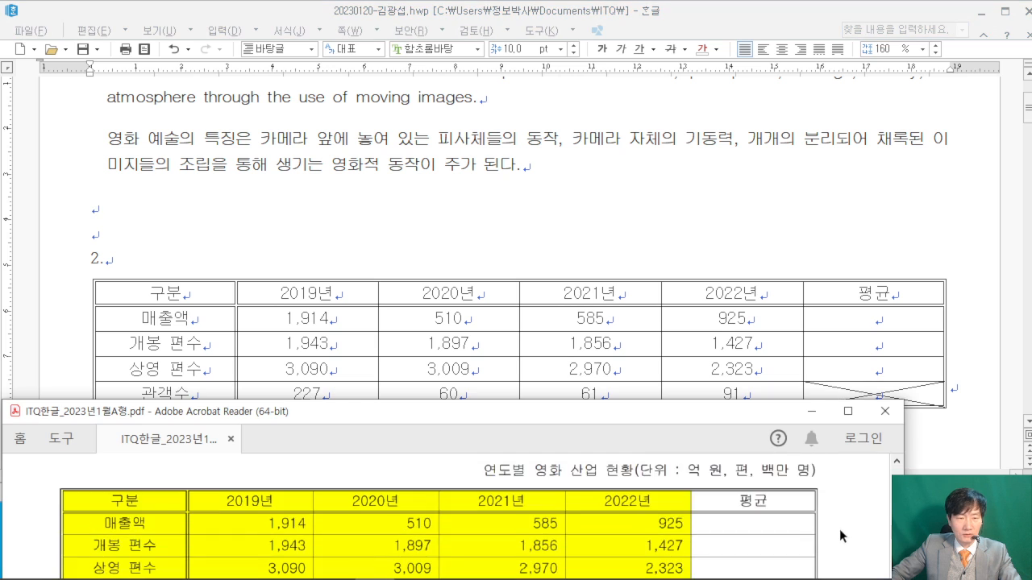
drag(375, 481, 493, 481)
click(532, 520)
scroll(532, 522, up, 1)
drag(318, 327, 899, 390)
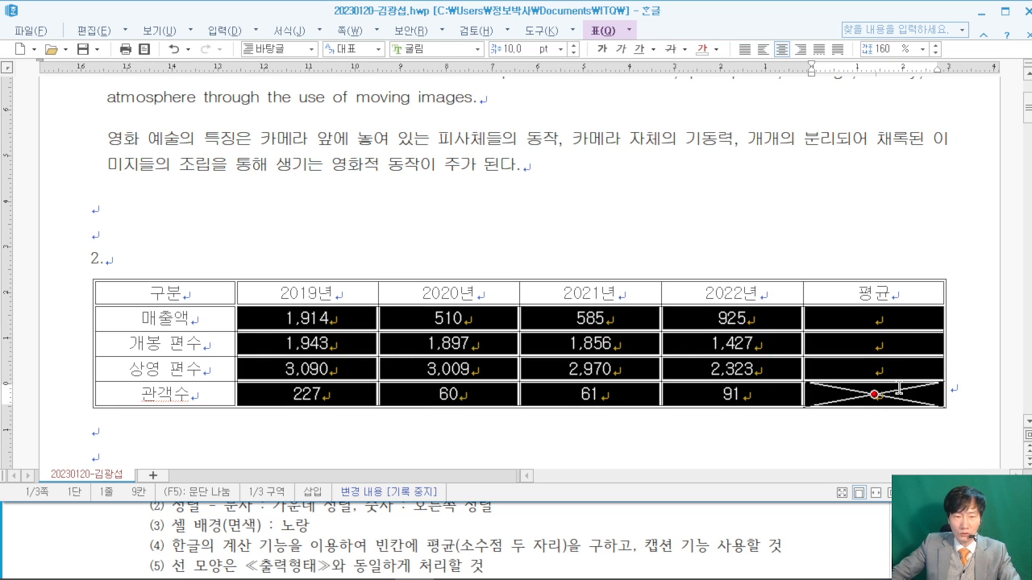
click(802, 50)
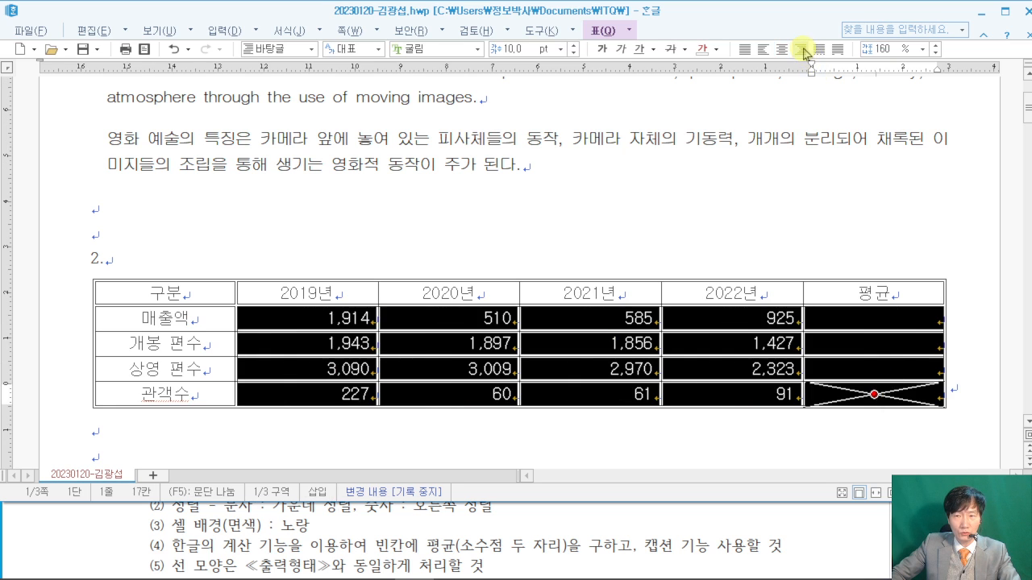
click(90, 541)
- Fill the 구분–상영 편수 rows, labels to 2022년, with solid yellow from the Office palette
drag(202, 303, 697, 363)
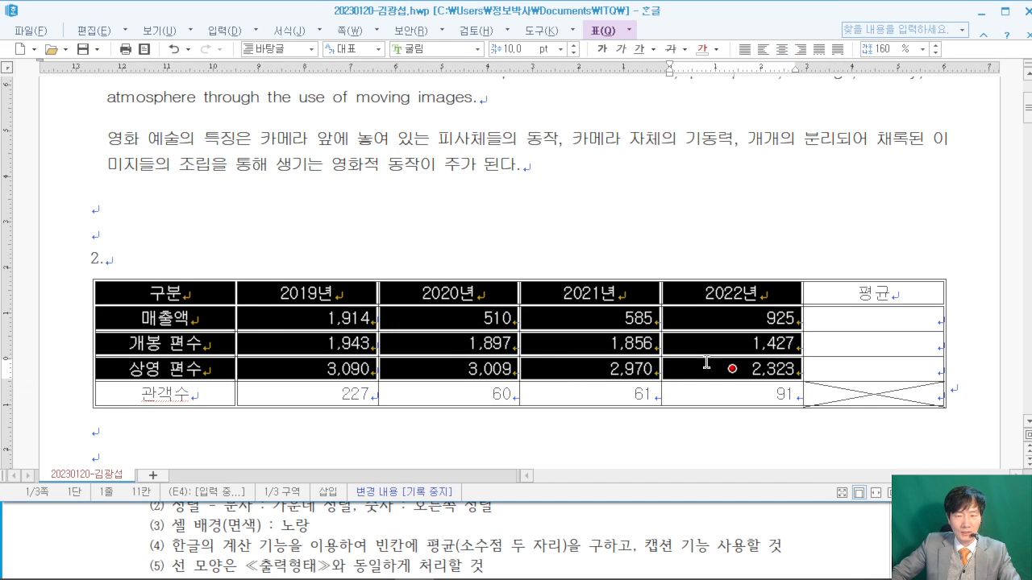
click(827, 516)
scroll(831, 518, down, 5)
scroll(838, 517, up, 1)
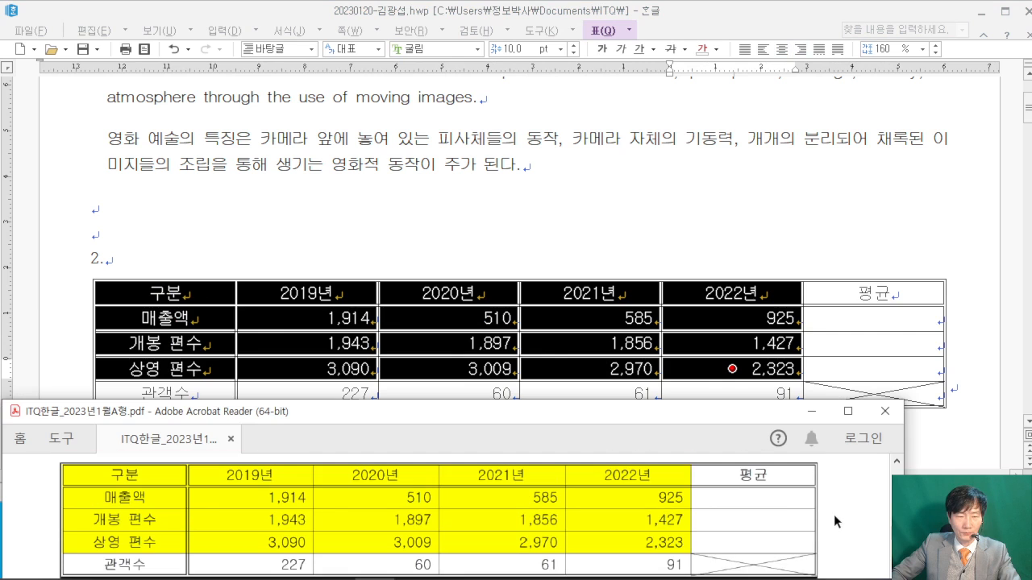
click(783, 19)
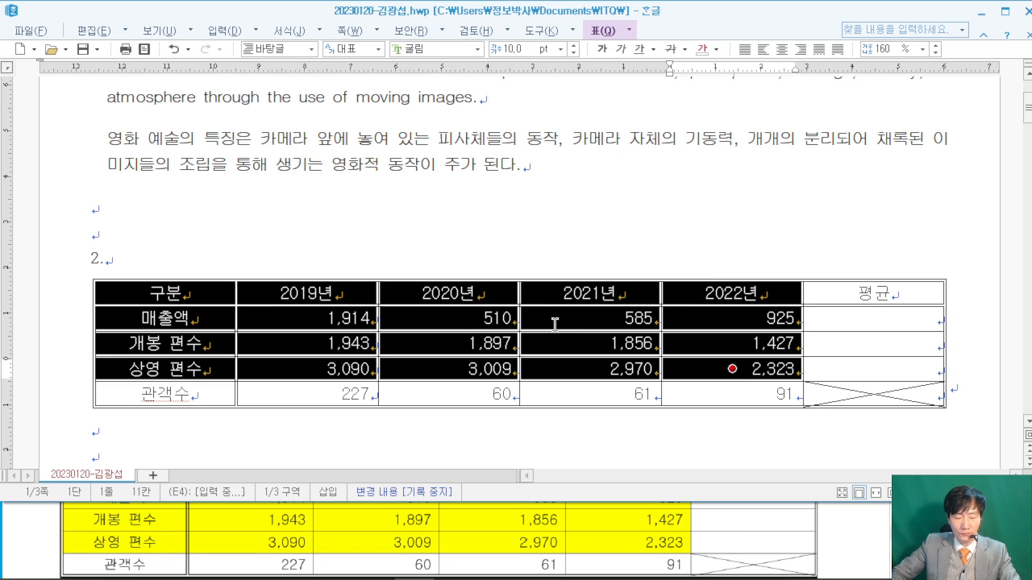
key(l)
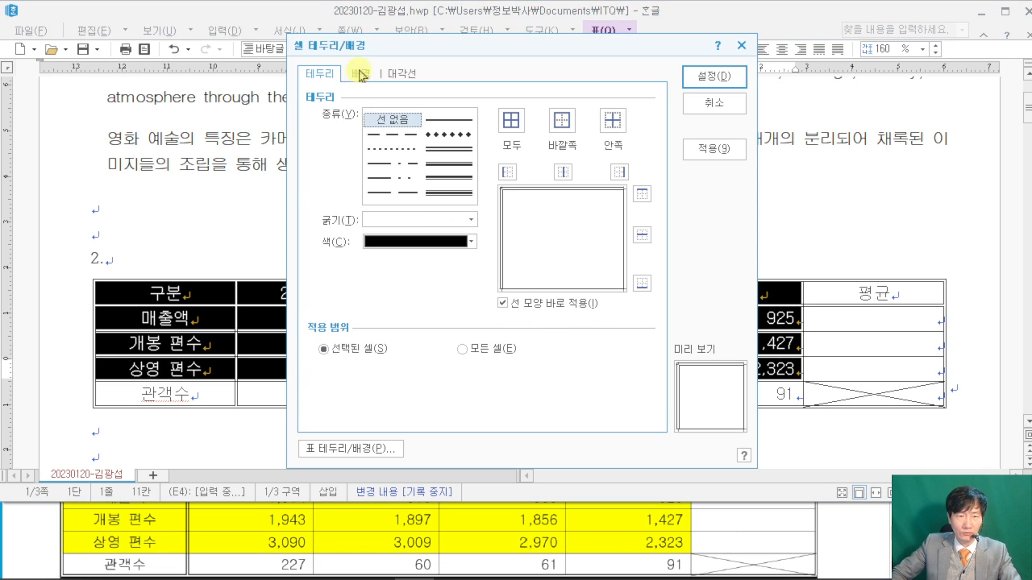
click(360, 73)
click(332, 137)
click(407, 153)
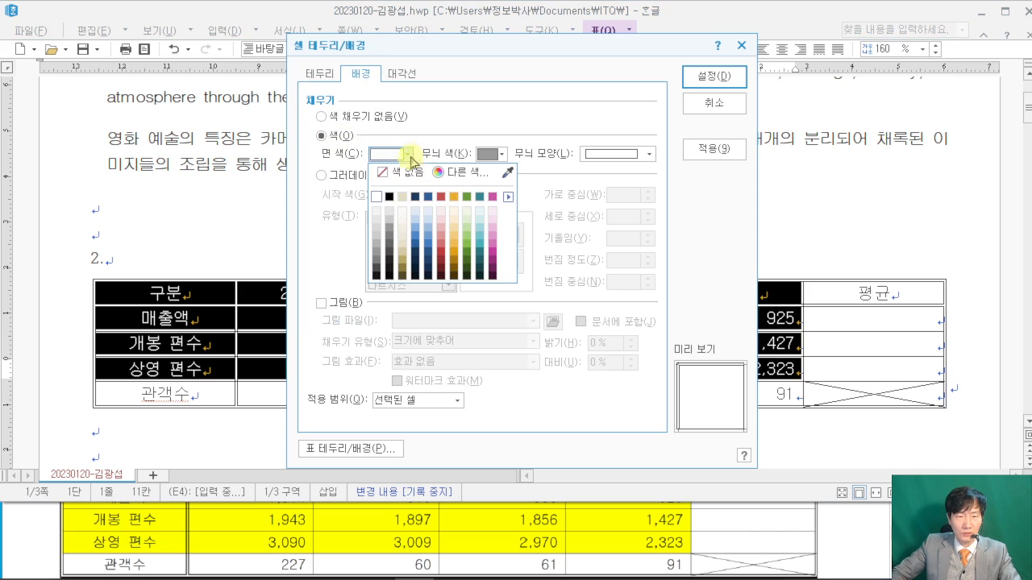
click(508, 197)
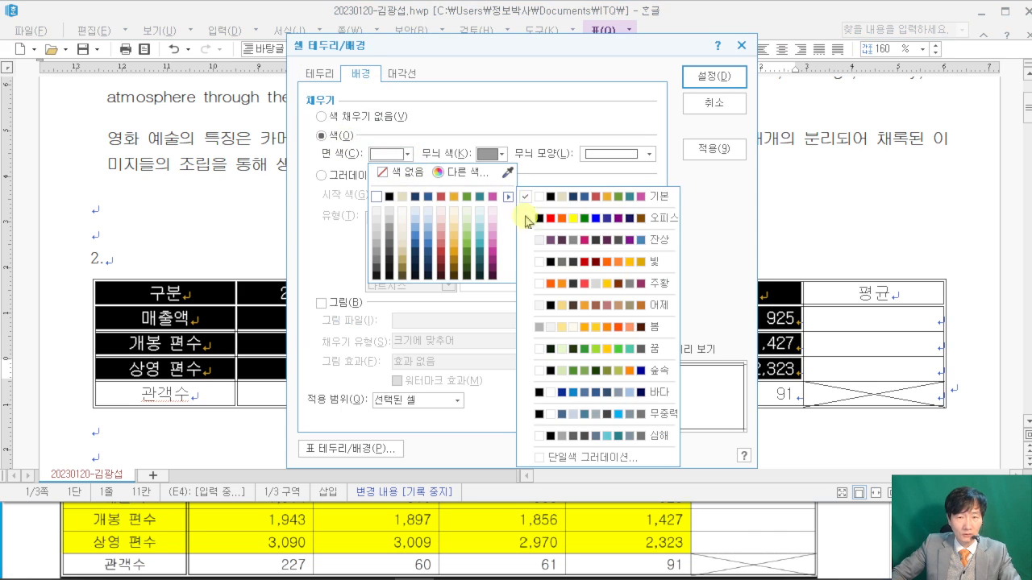
click(626, 218)
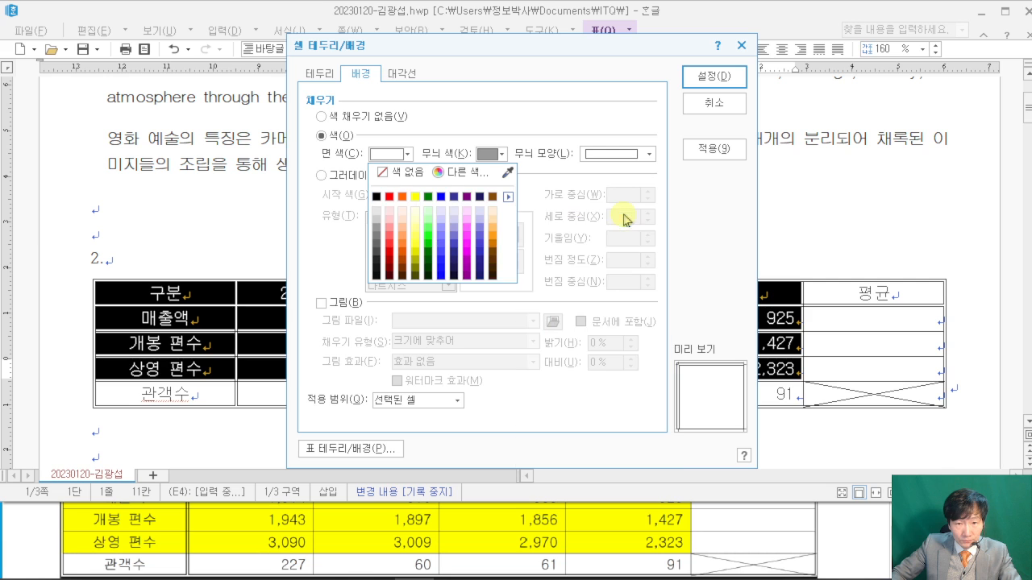
click(422, 198)
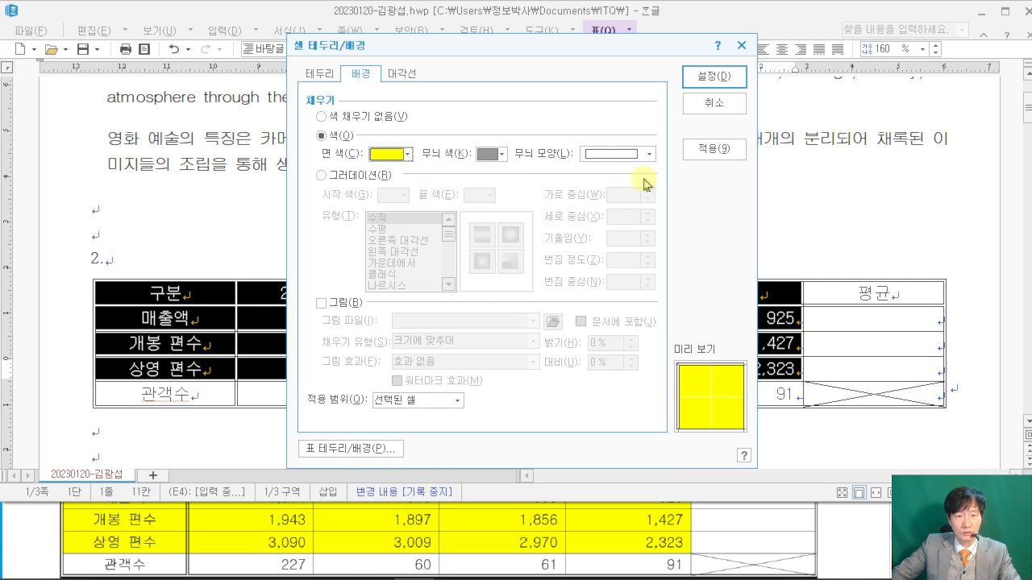
click(713, 78)
click(689, 240)
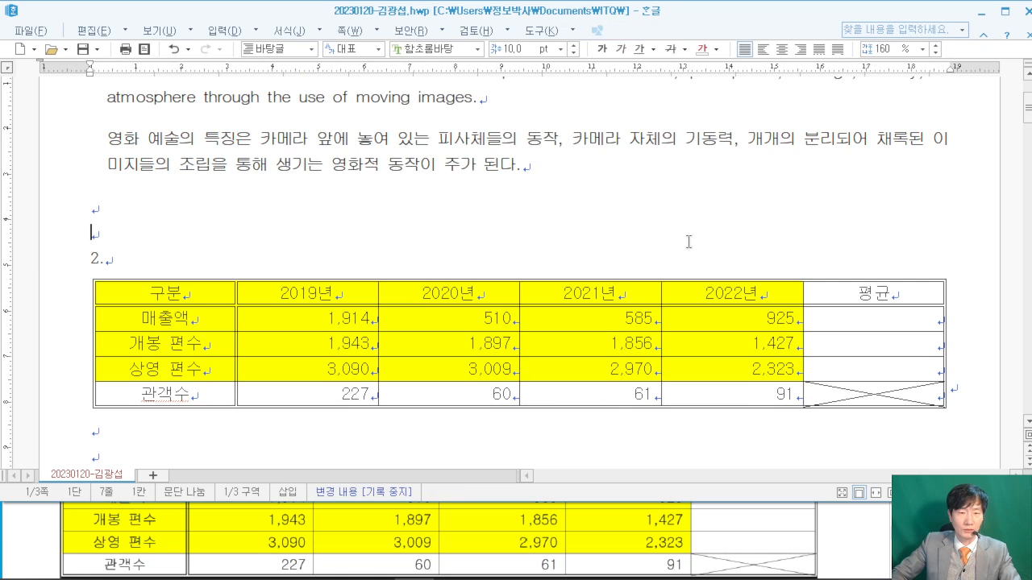
- Apply Block Average to the data rows, giving 평균 values 983.50, 1,780.75 and 2,848.00
click(852, 522)
scroll(847, 512, up, 4)
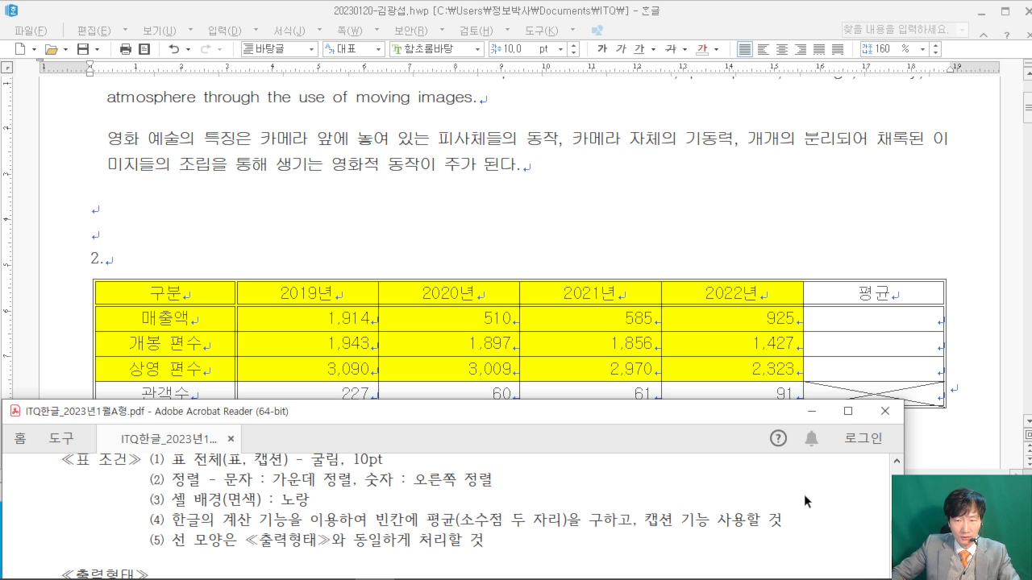
click(743, 244)
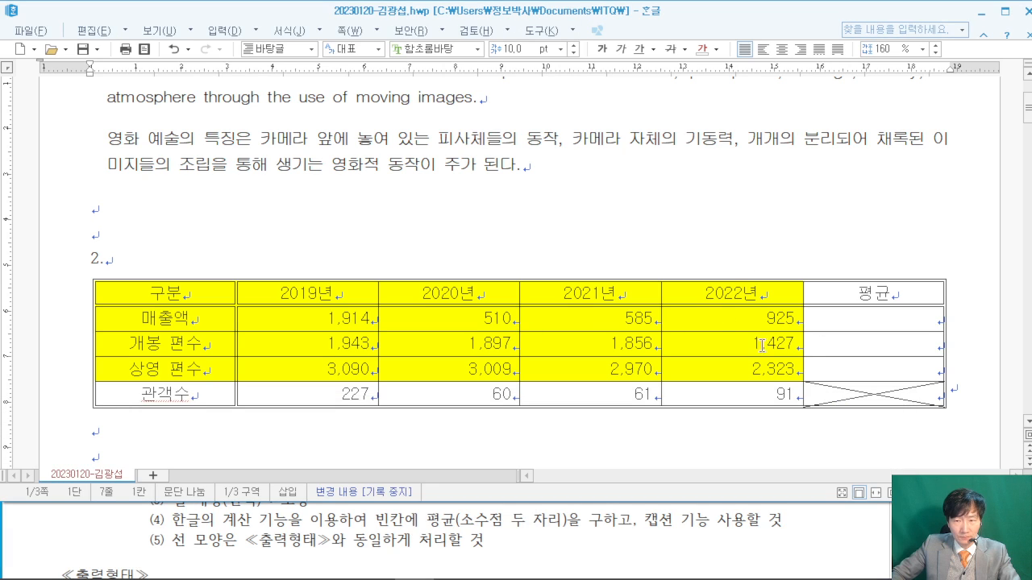
drag(317, 323, 879, 368)
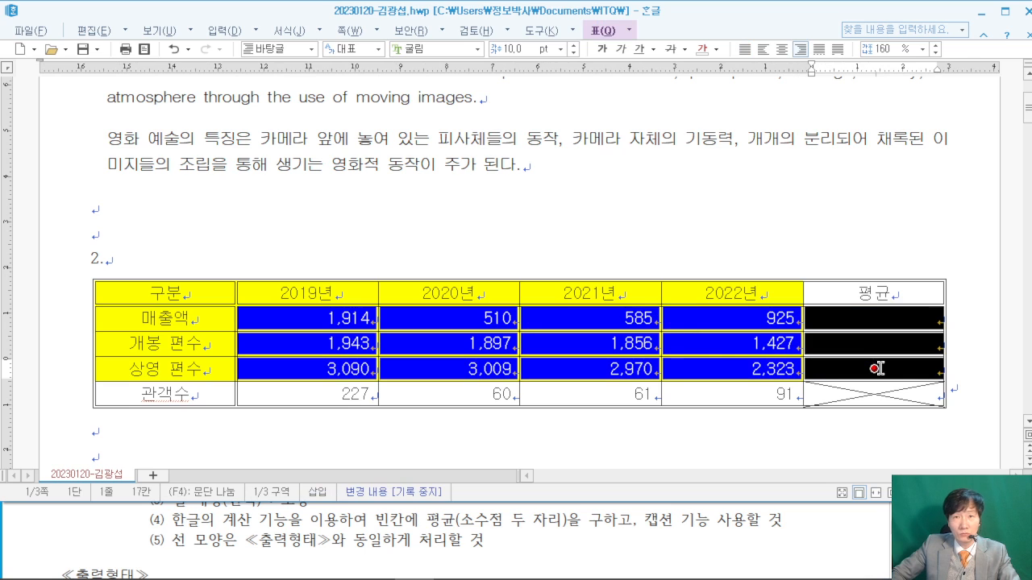
right_click(319, 317)
mouse_move(410, 573)
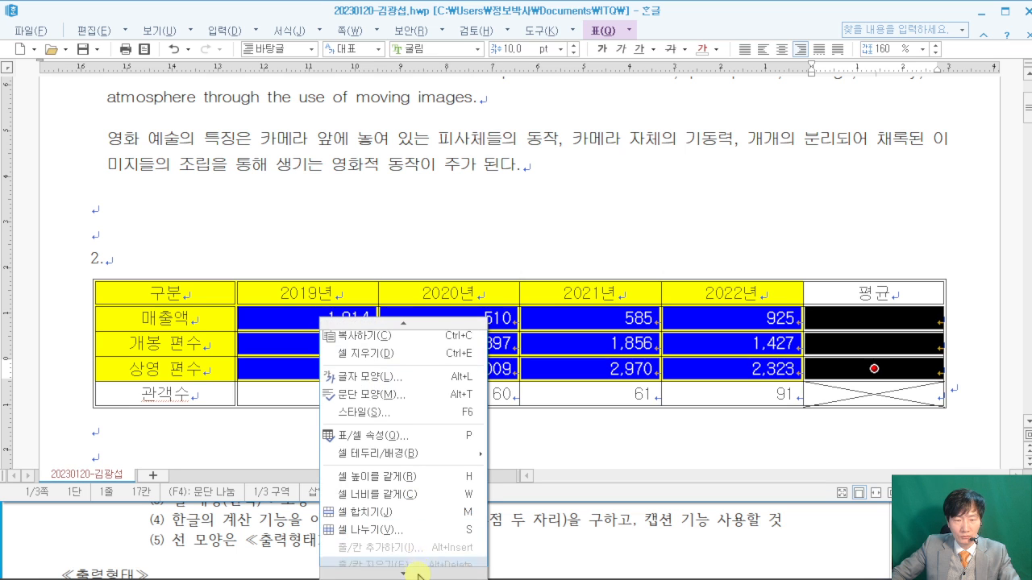
mouse_move(420, 552)
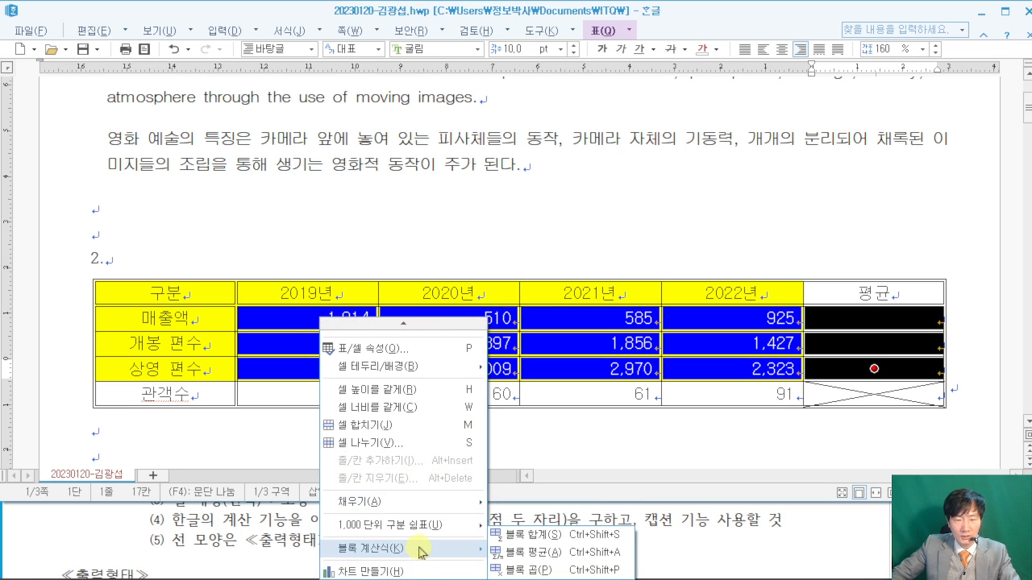
click(548, 557)
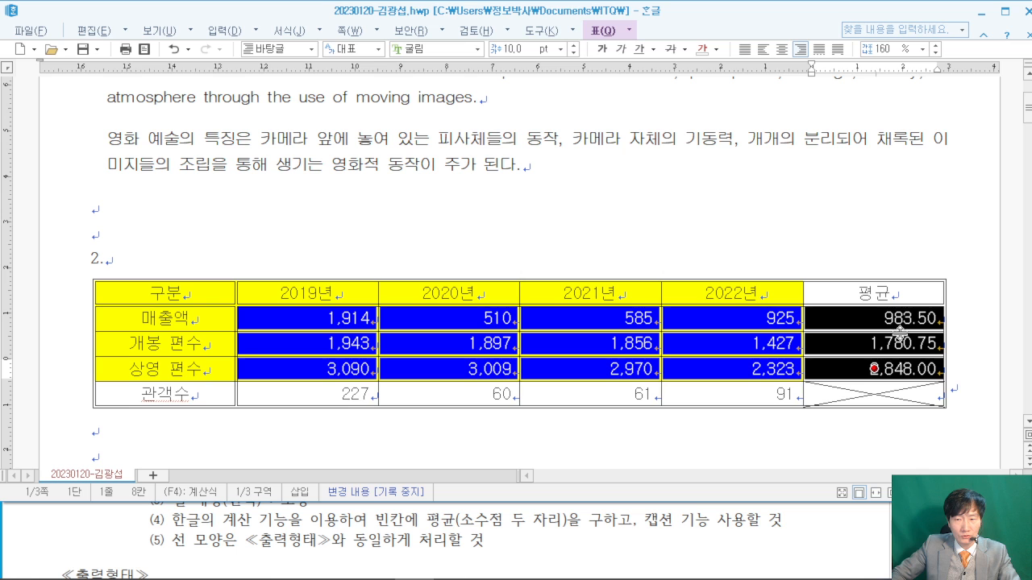
- Clear the cell selection and review the table conditions in the exam PDF
click(862, 241)
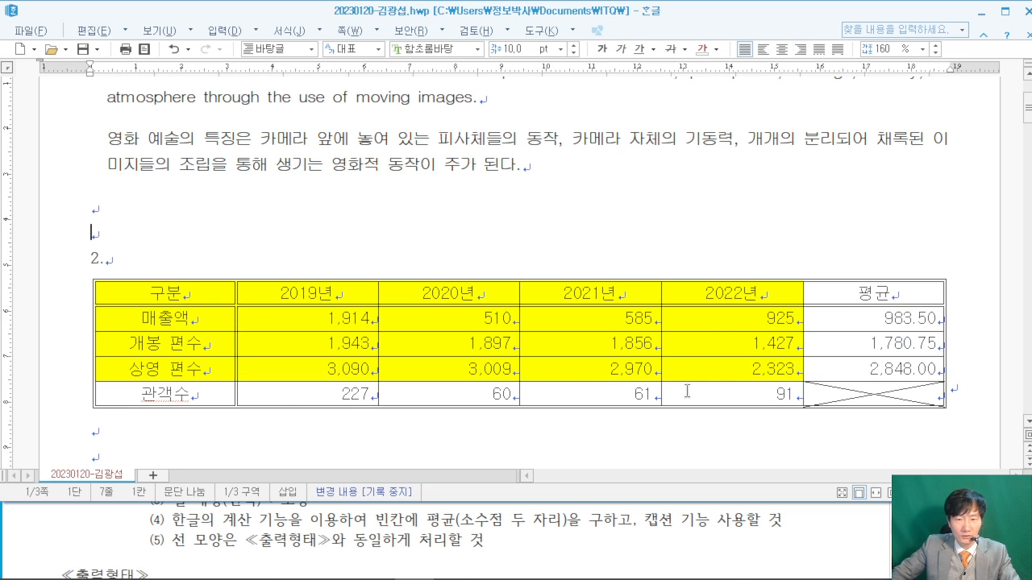
click(811, 535)
scroll(811, 534, down, 3)
scroll(810, 535, down, 2)
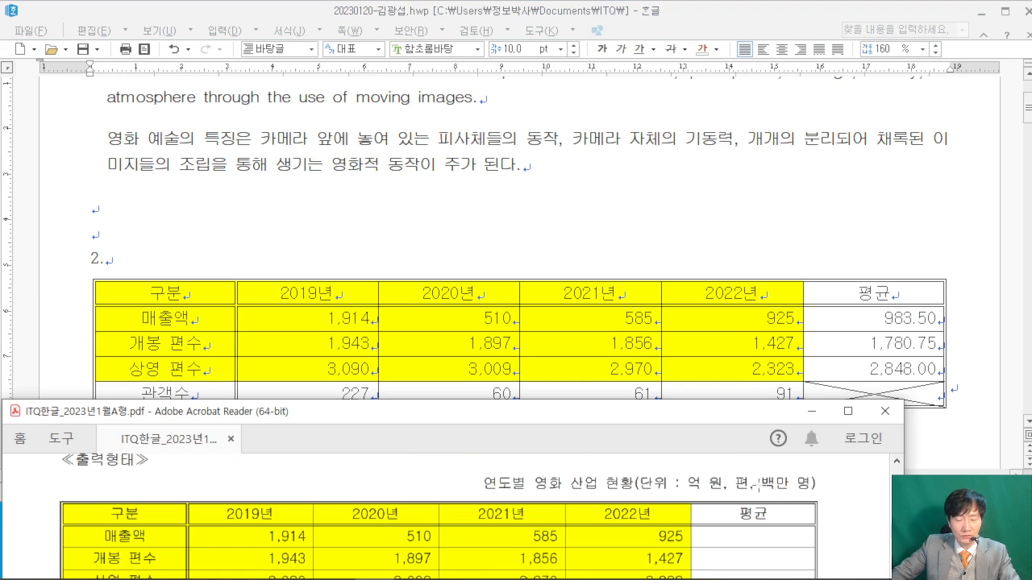
scroll(772, 494, up, 1)
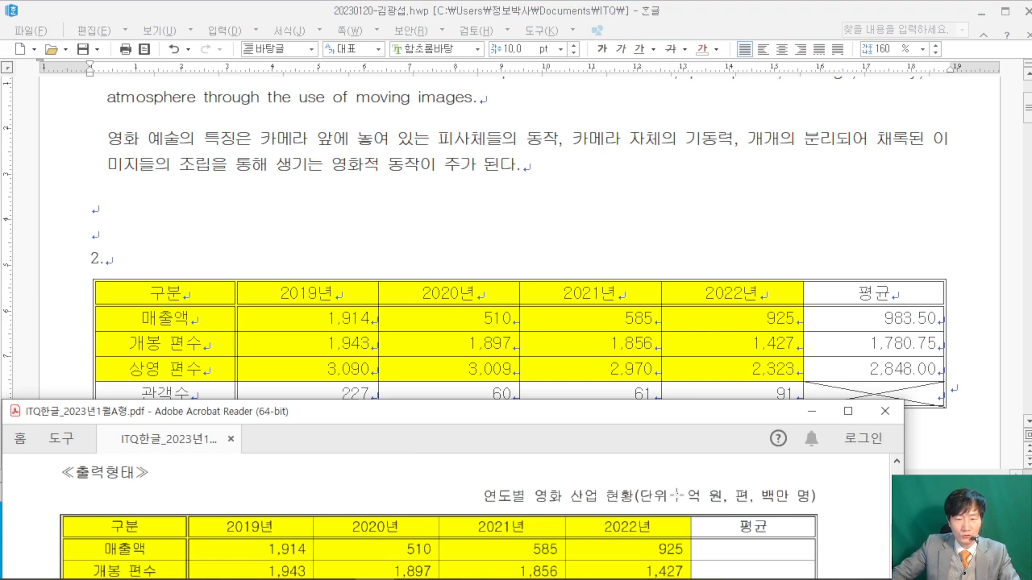
scroll(654, 479, up, 2)
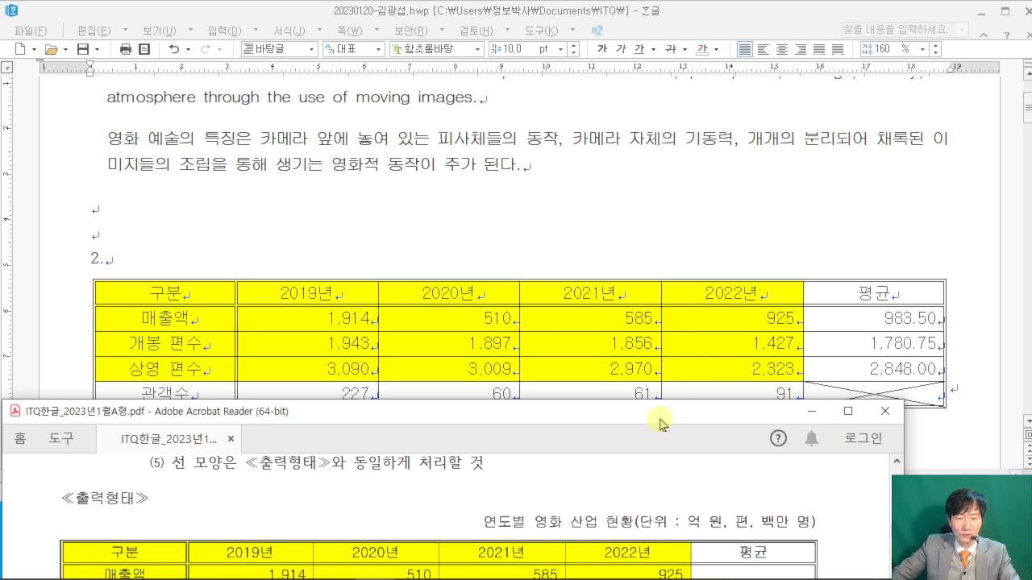
- Add a table caption reading '연도별 영화 산업 현황(단위 : 억 원, 편, 백만 명)' and select its line
click(683, 282)
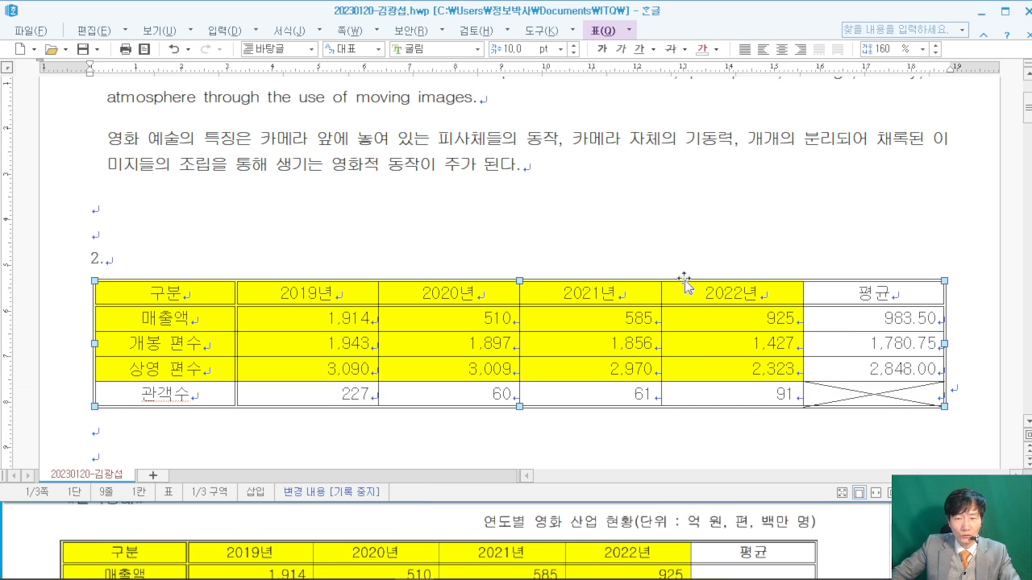
right_click(684, 282)
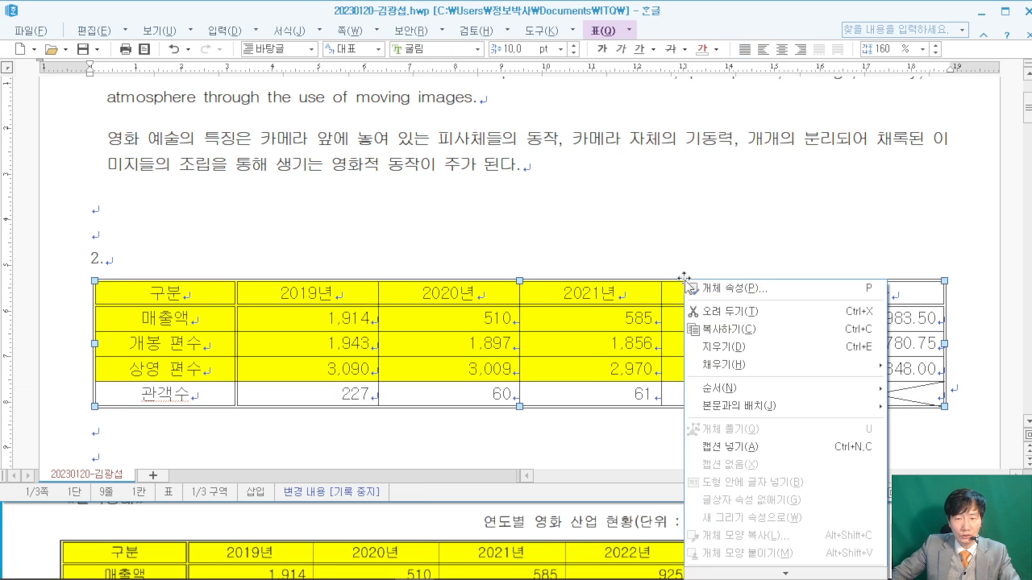
click(729, 446)
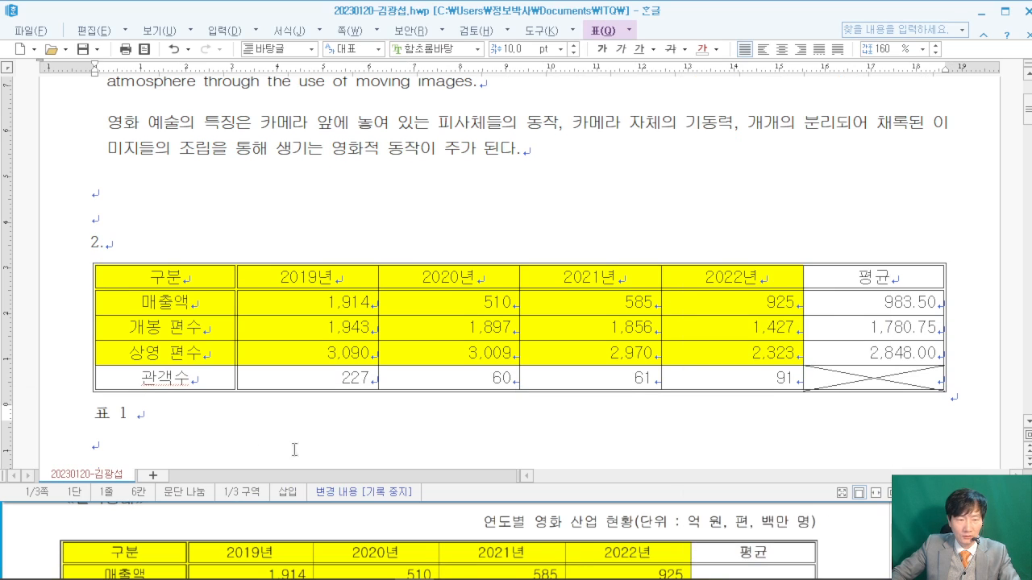
key(shift+Home)
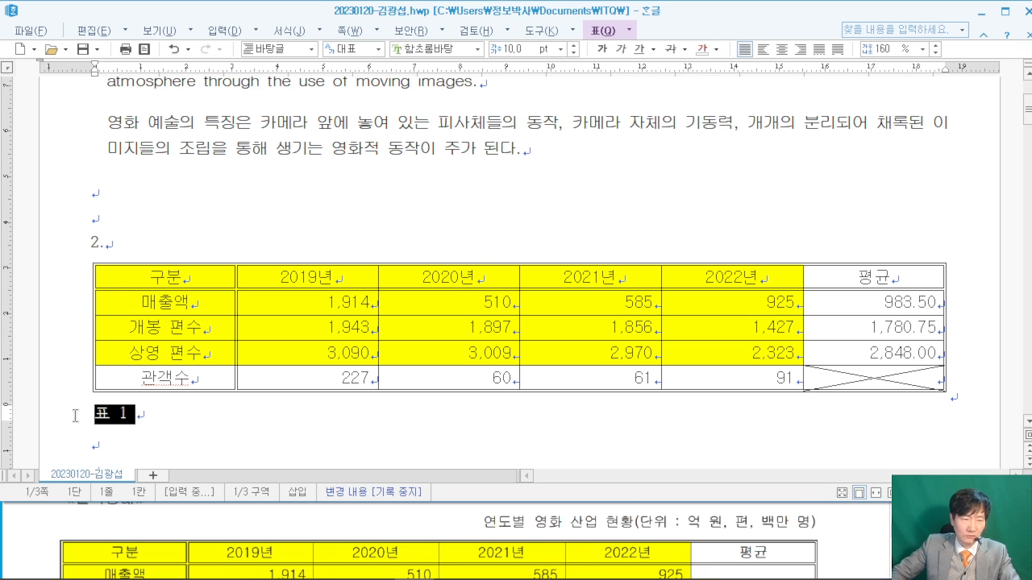
text(여ㄴ)
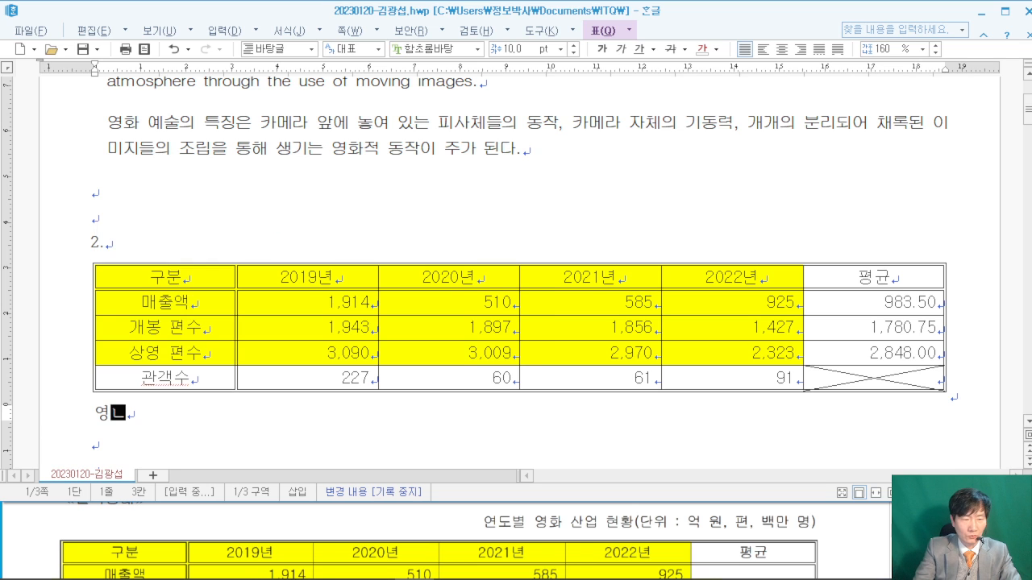
text(도벼ㄹ 영화 산업)
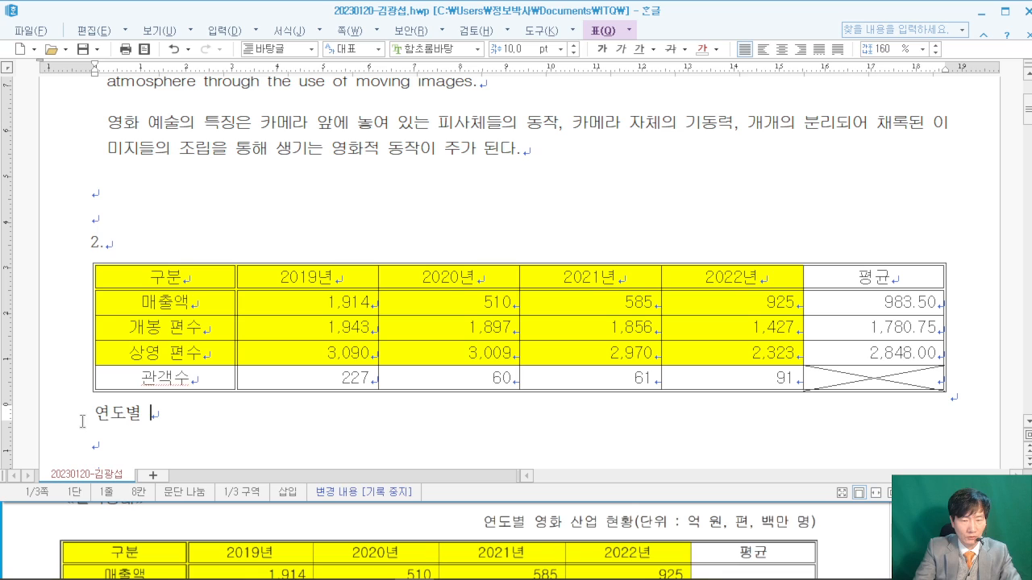
text( 현황()
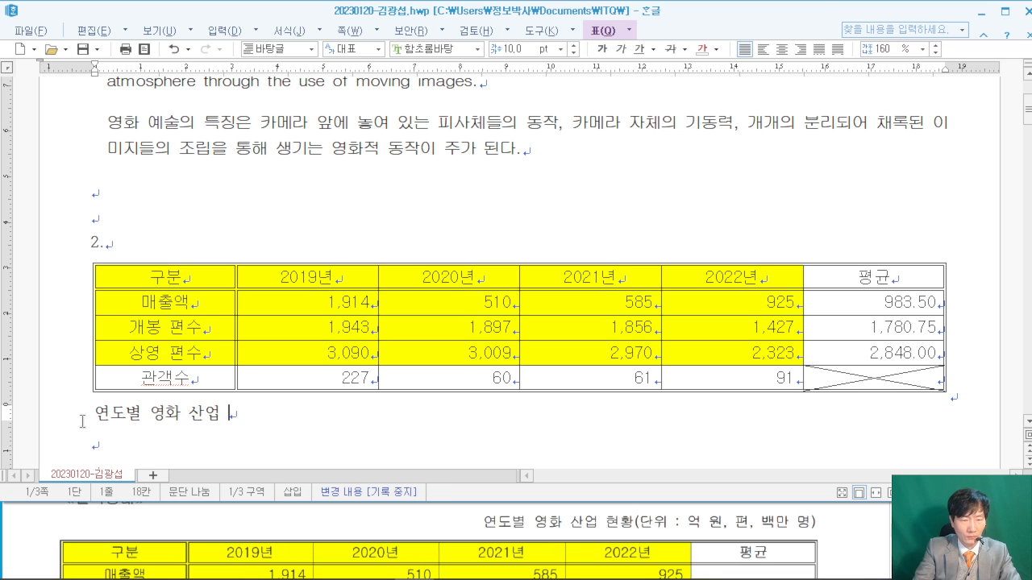
text(단)
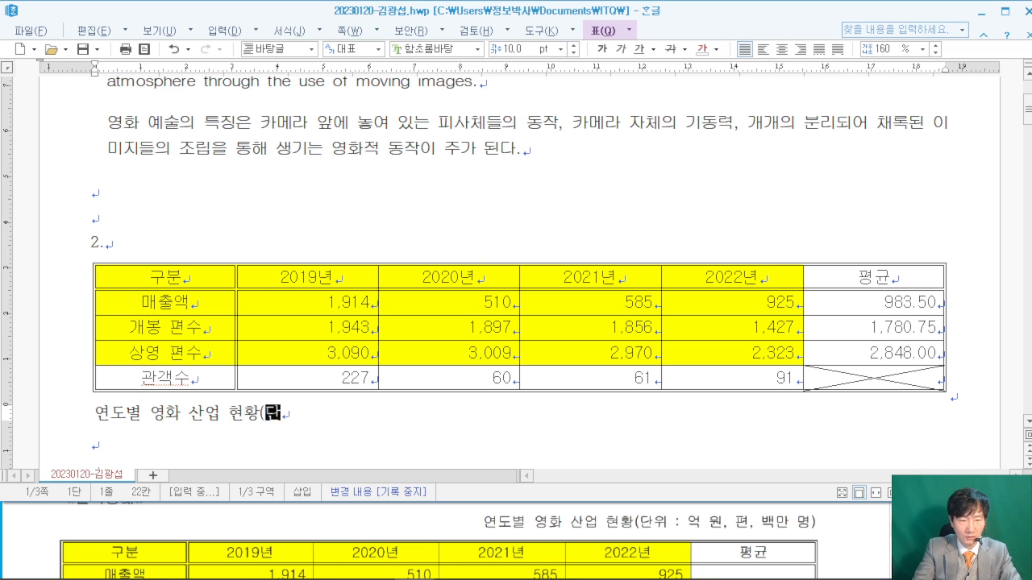
text(위 : 억 원)
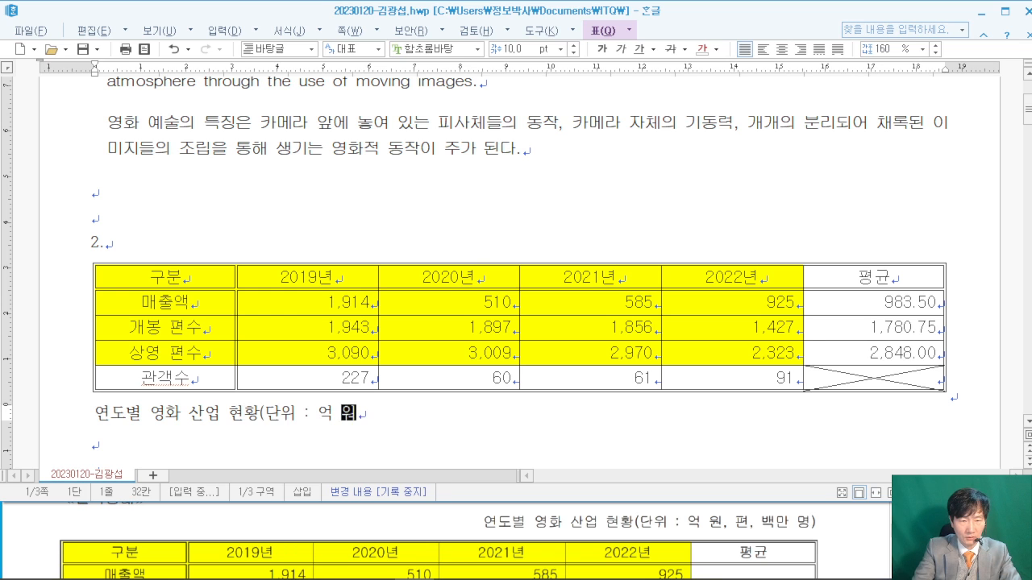
text(, 편,)
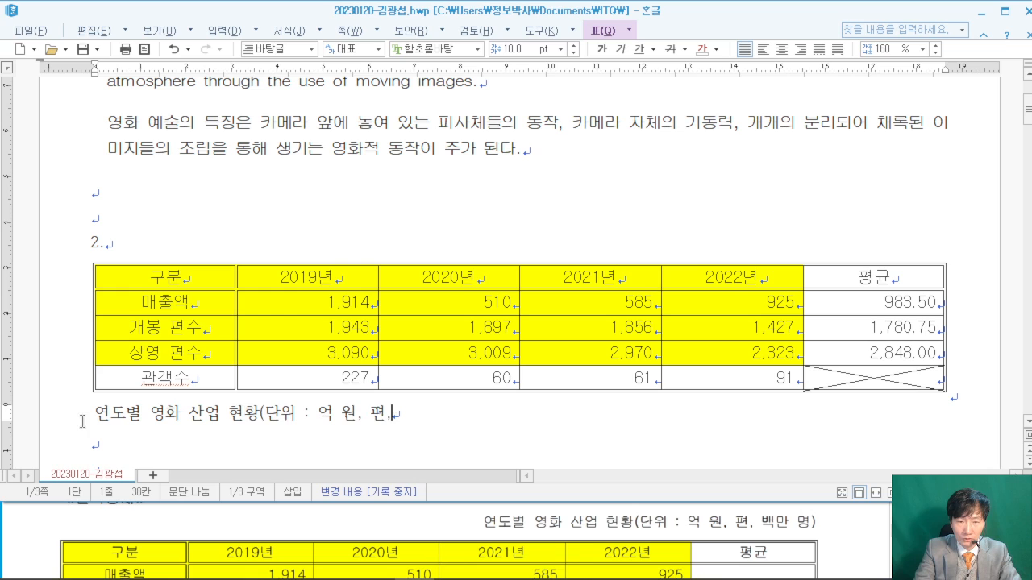
text( 백만)
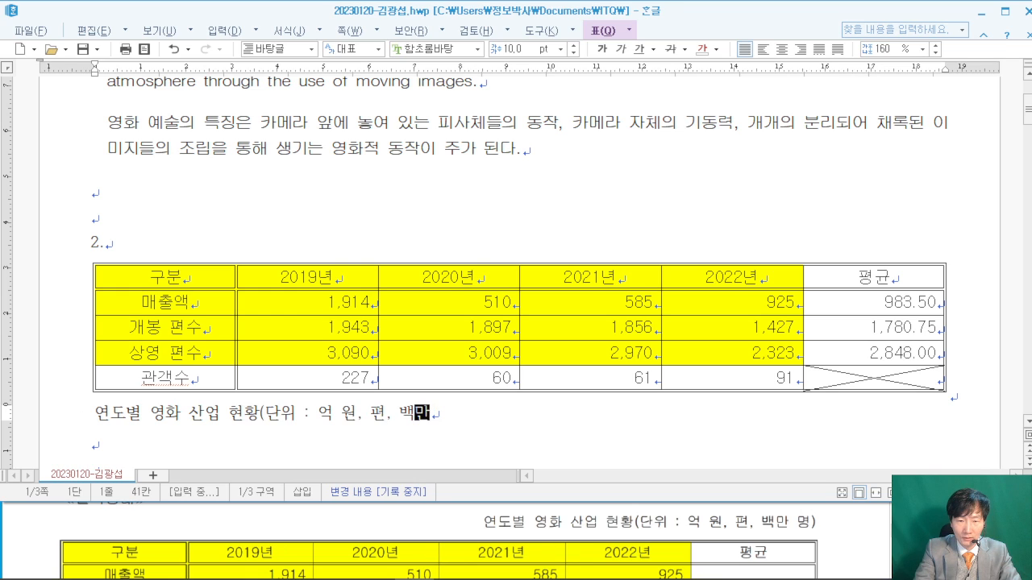
text( 명))
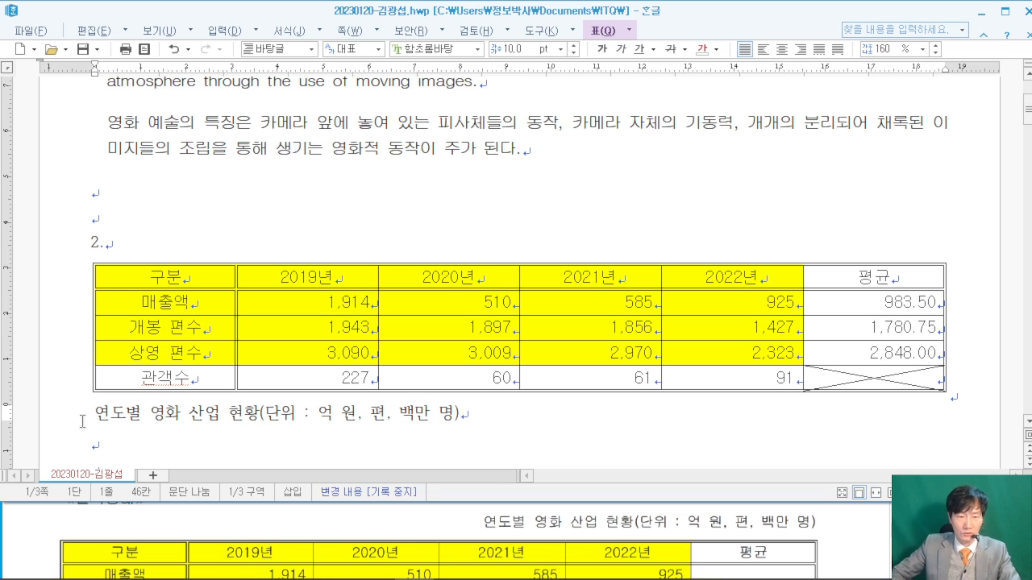
drag(475, 413, 90, 414)
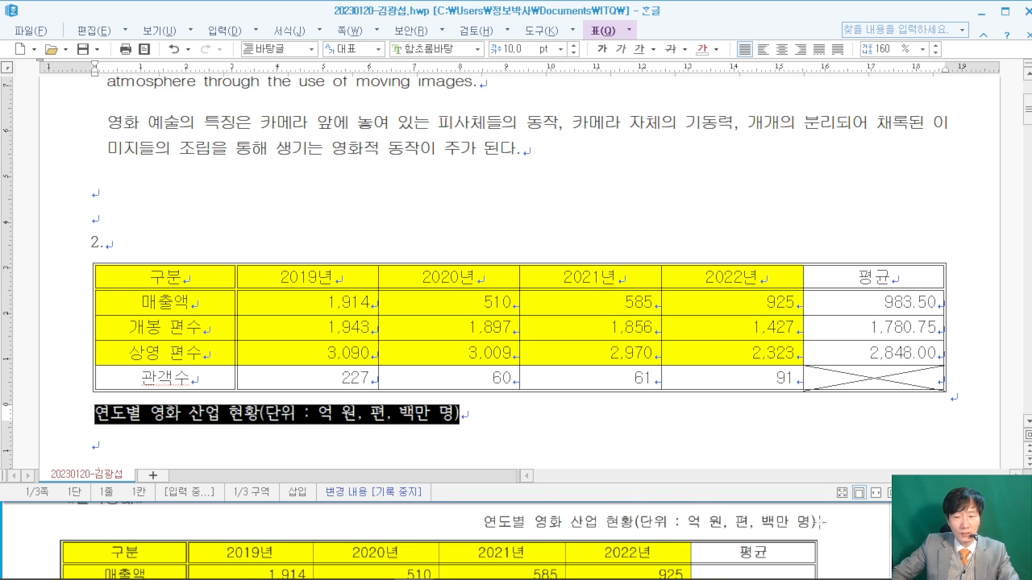
- Set the selected caption's font to 굴림
click(852, 534)
scroll(846, 529, up, 4)
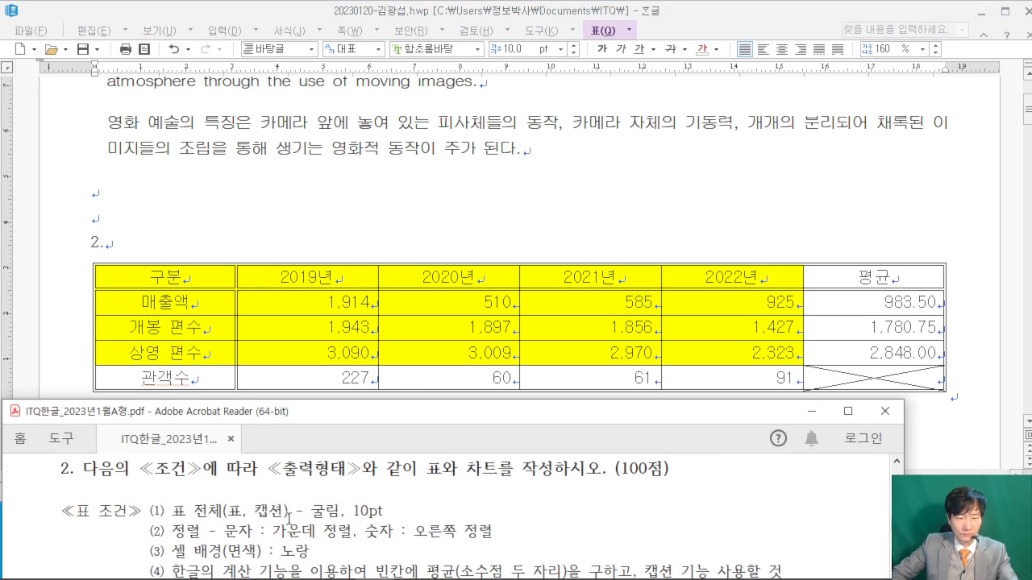
click(533, 11)
click(455, 49)
text(굴리ㅁ)
key(Return)
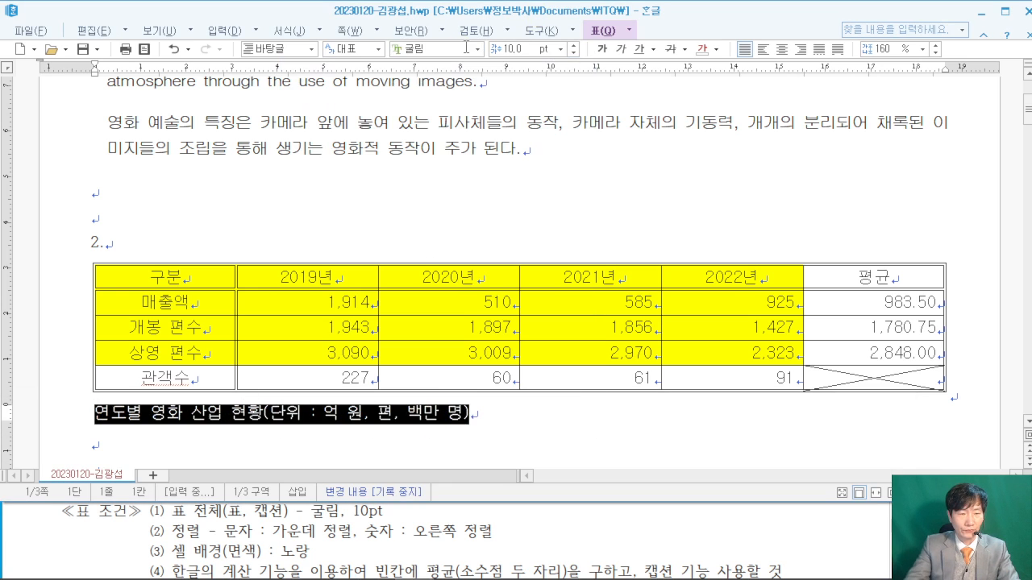
- Right-align the caption to match the exam's output layout
click(833, 518)
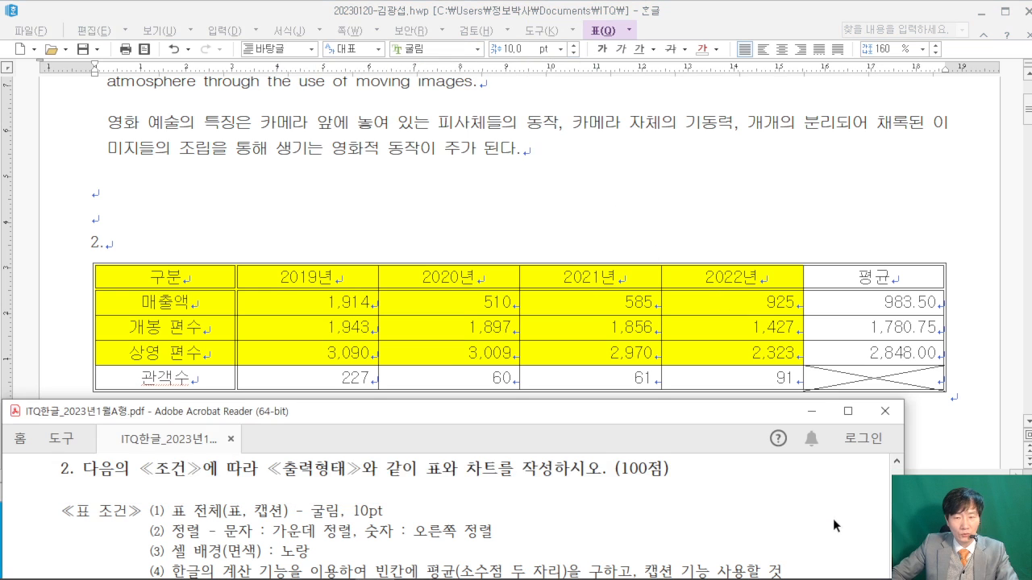
scroll(839, 515, down, 4)
scroll(842, 511, down, 2)
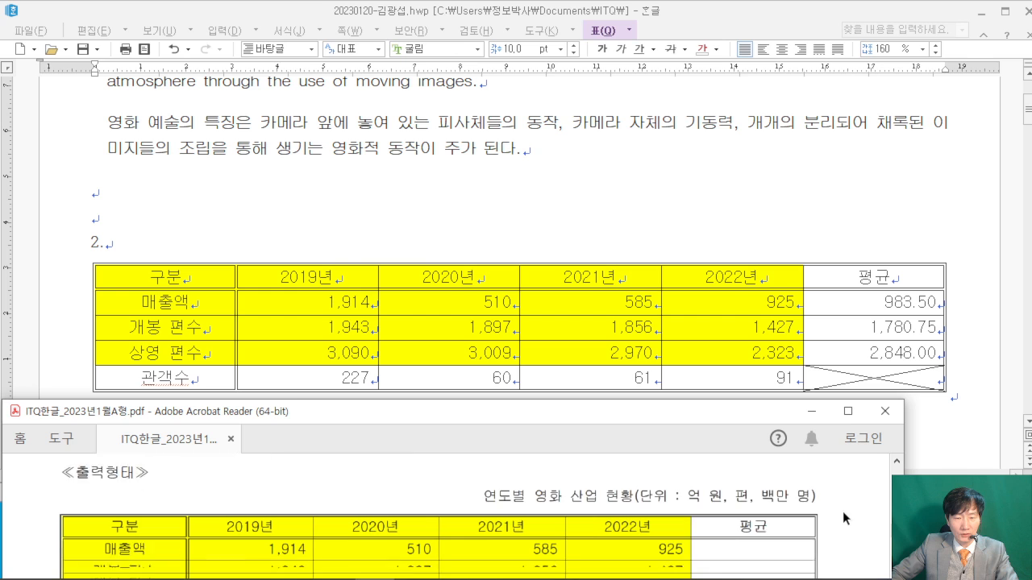
click(703, 22)
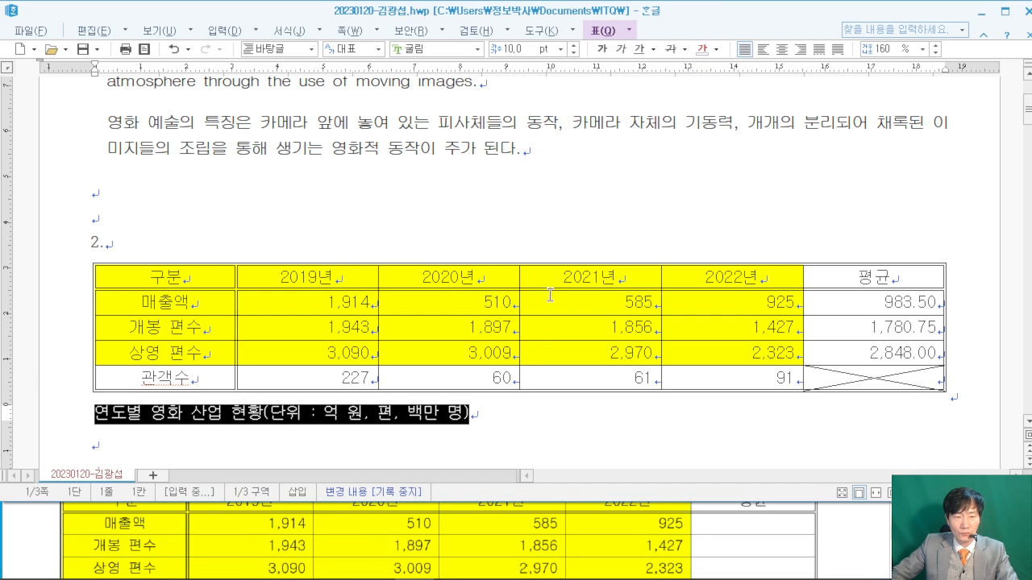
click(800, 49)
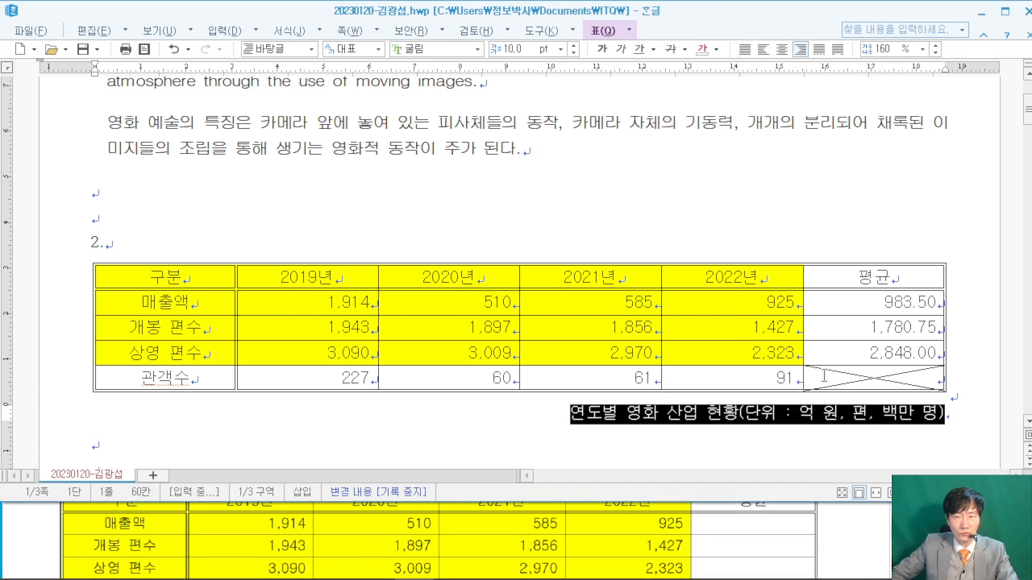
- Move the caption to the top position in the table's 여백/캡션 properties
double_click(562, 267)
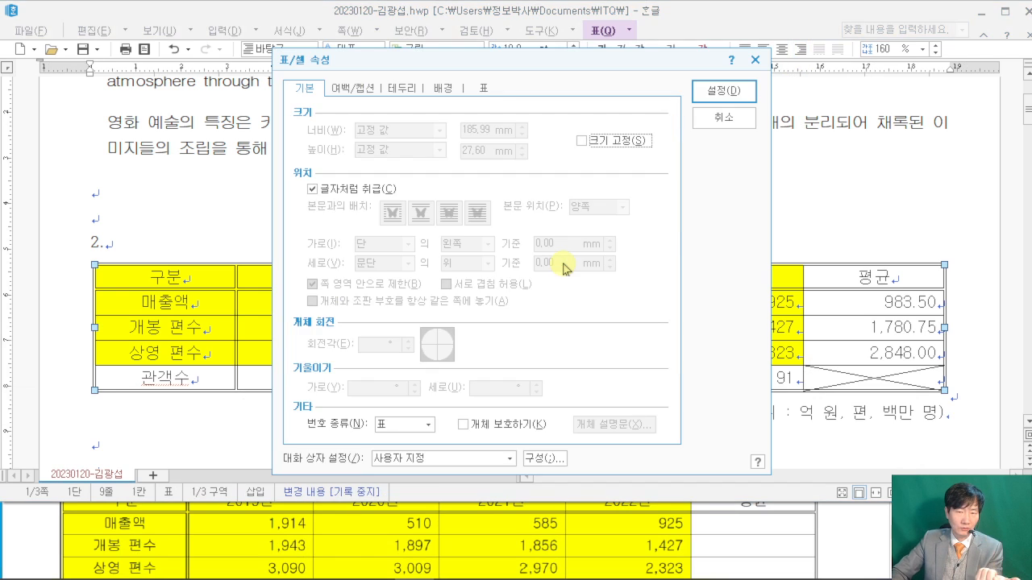
click(355, 88)
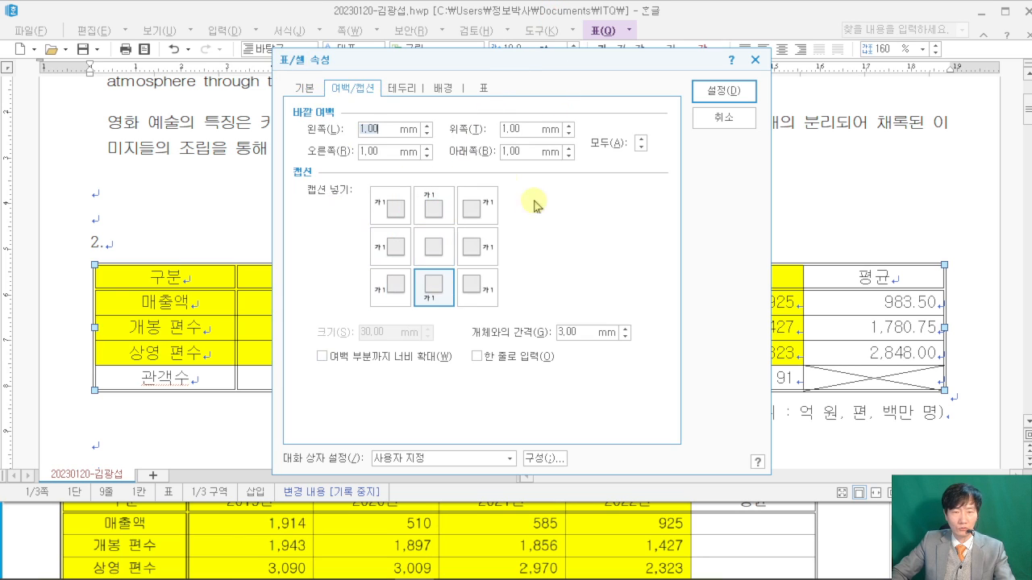
click(435, 206)
click(699, 93)
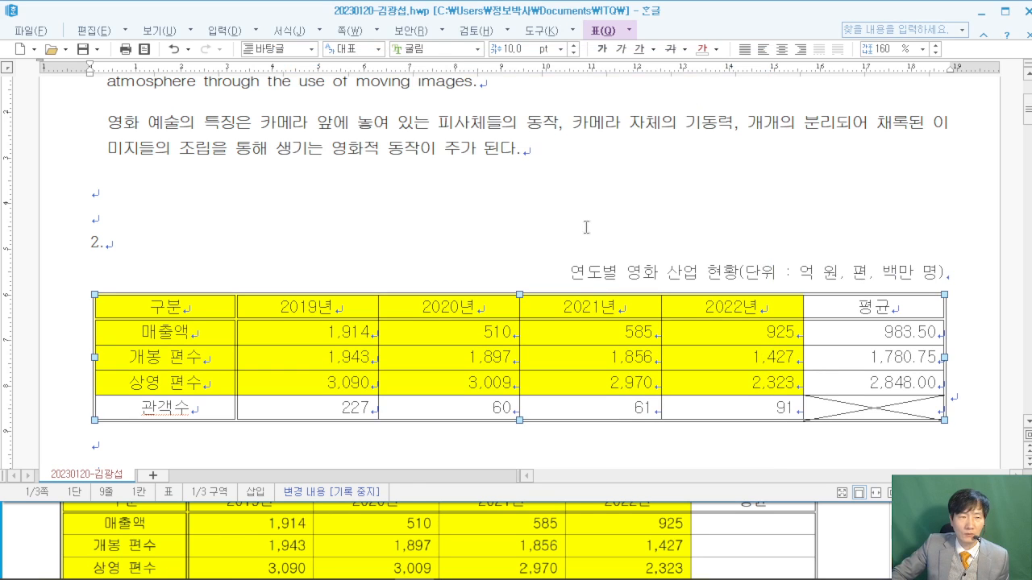
click(585, 227)
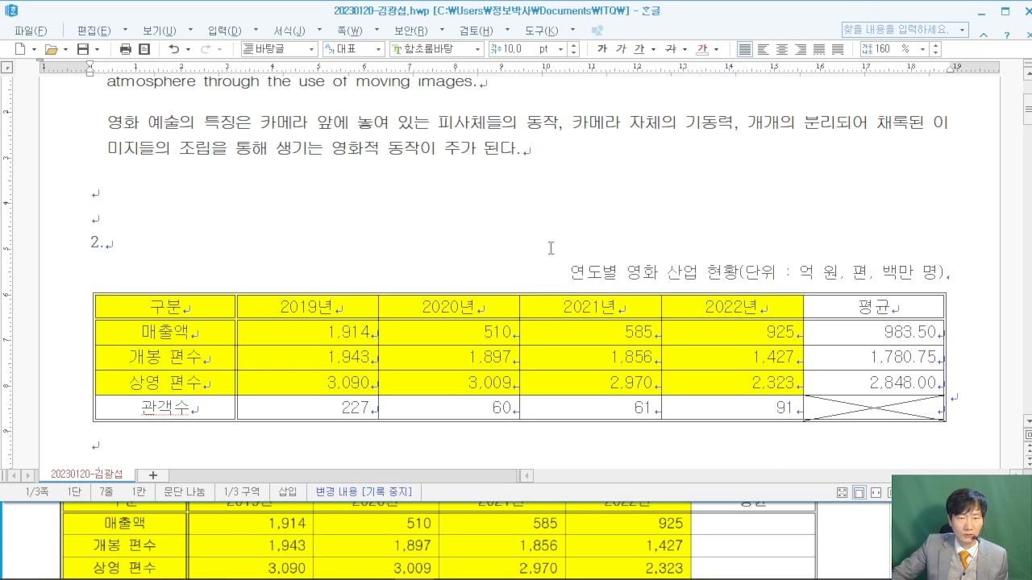
click(822, 531)
- Create a chart from the 구분 header and 매출액, 개봉 편수, 상영 편수 rows for 2019년–2022년
scroll(818, 530, down, 3)
scroll(816, 527, down, 2)
drag(312, 469, 693, 472)
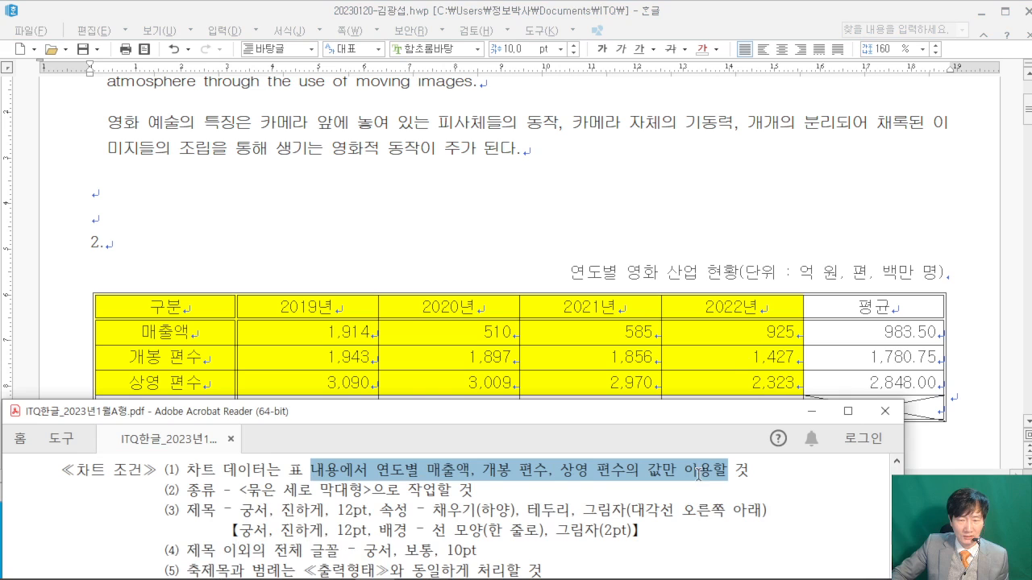
click(823, 469)
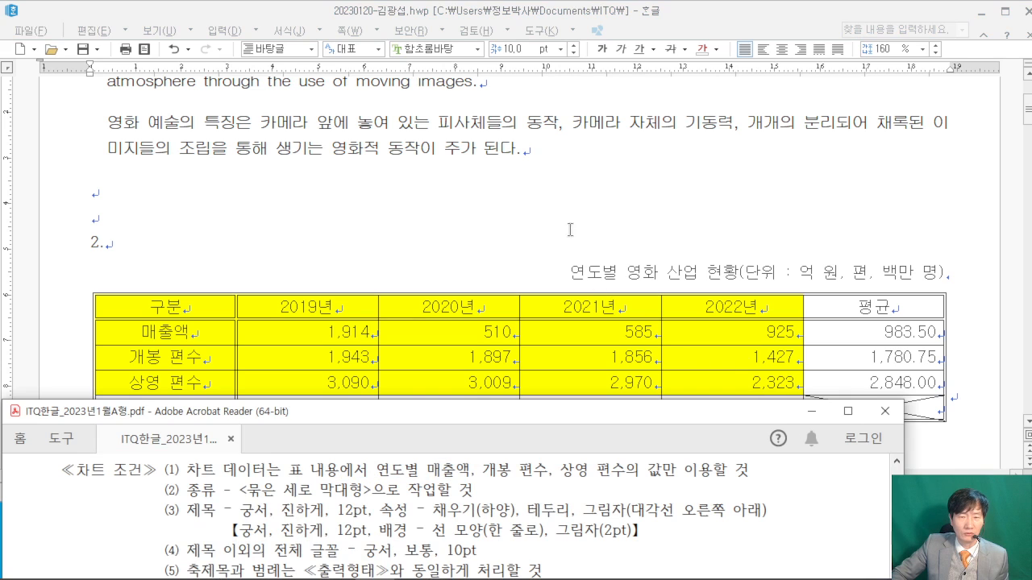
click(572, 238)
drag(178, 301, 725, 378)
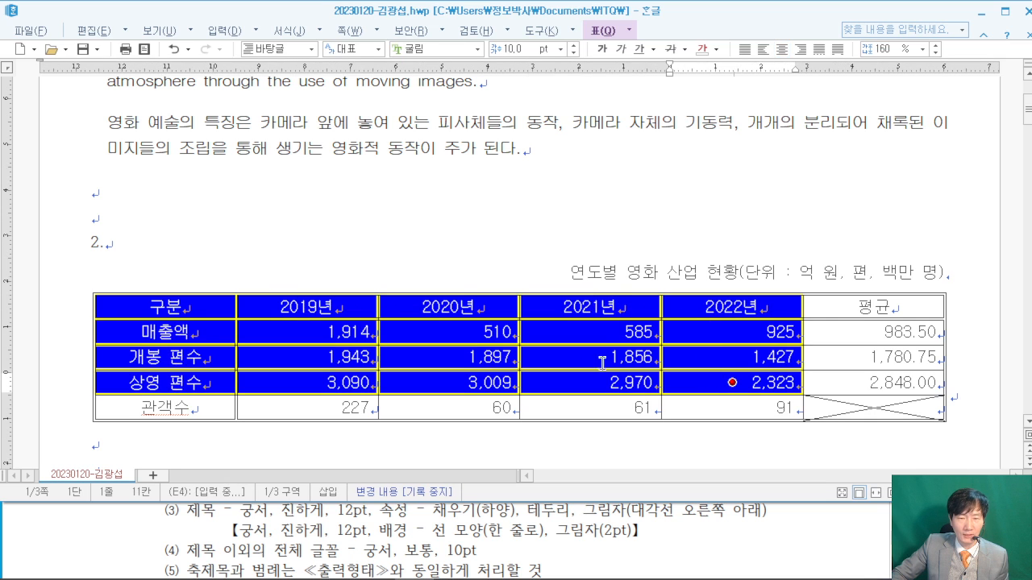
scroll(265, 306, down, 3)
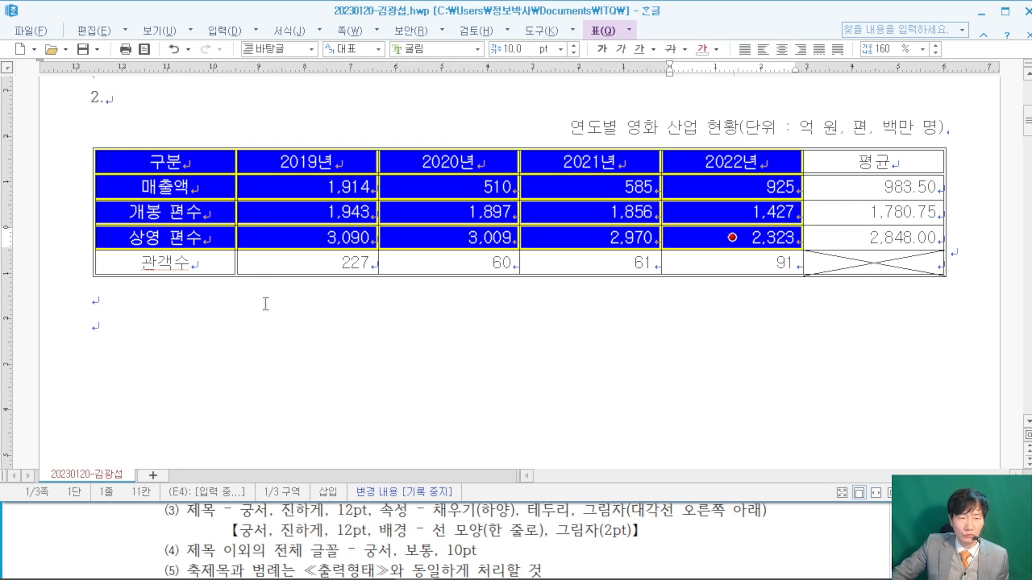
right_click(260, 157)
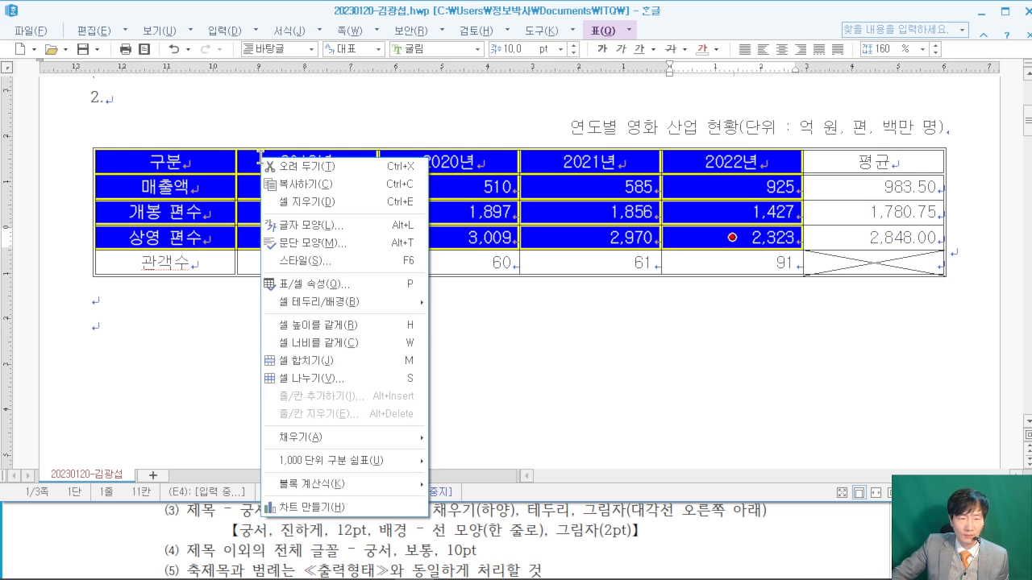
click(349, 508)
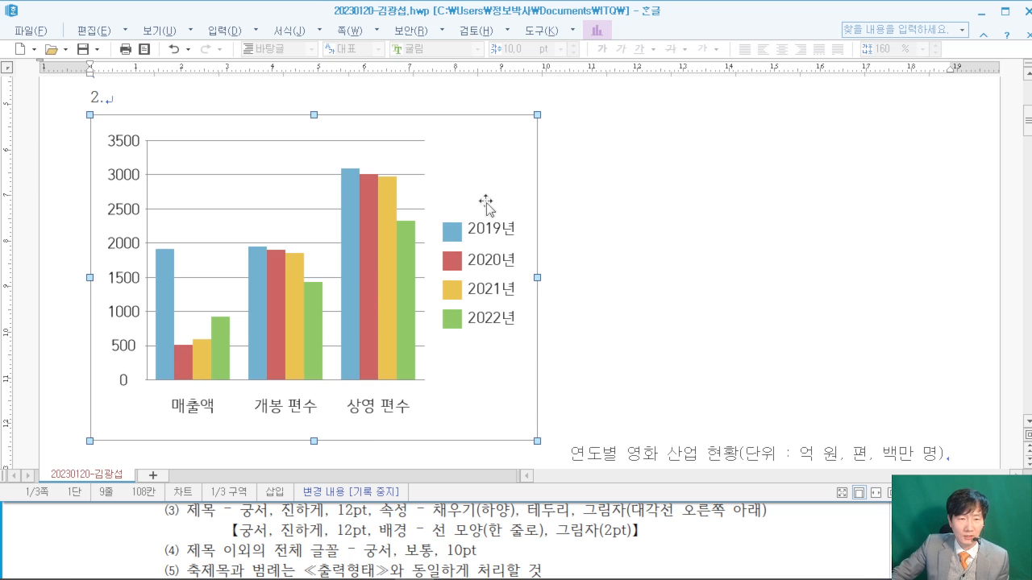
scroll(486, 201, down, 3)
- Drag the chart beneath the film table and widen it to about the table's width
scroll(487, 205, up, 3)
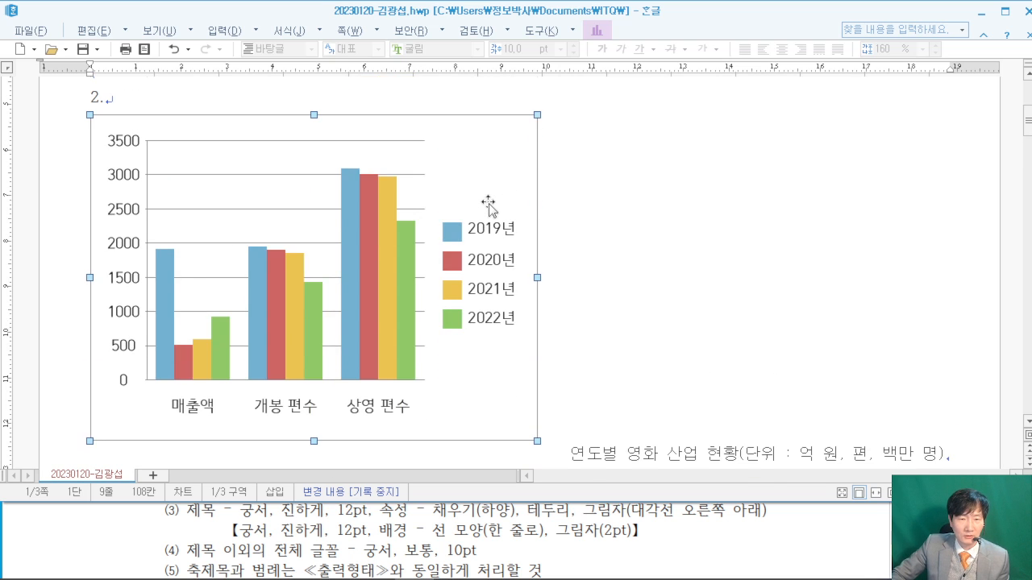
drag(475, 132, 488, 339)
scroll(642, 293, down, 3)
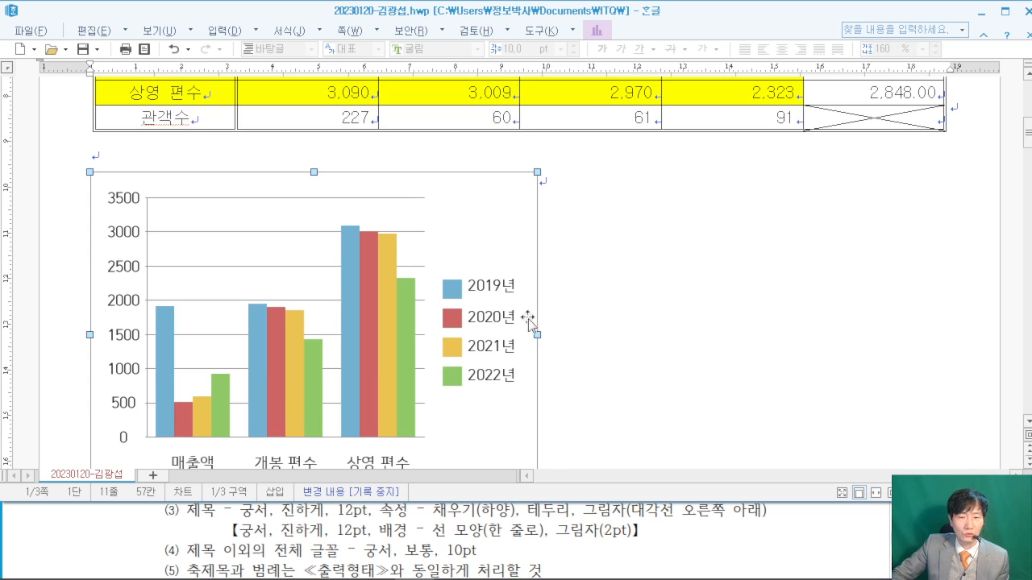
drag(922, 294, 932, 295)
scroll(630, 300, up, 2)
scroll(630, 299, up, 1)
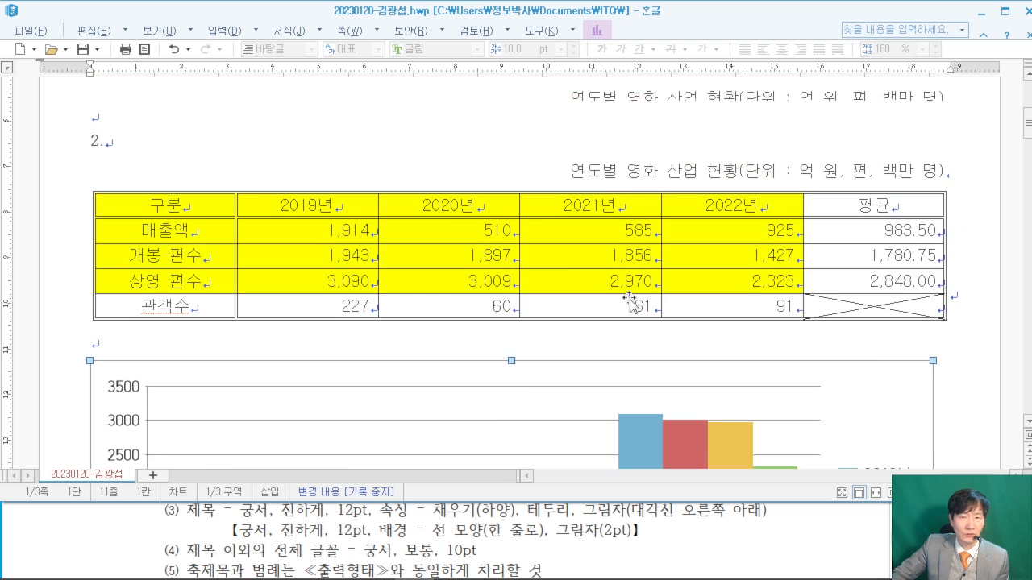
scroll(629, 299, down, 4)
scroll(630, 299, up, 2)
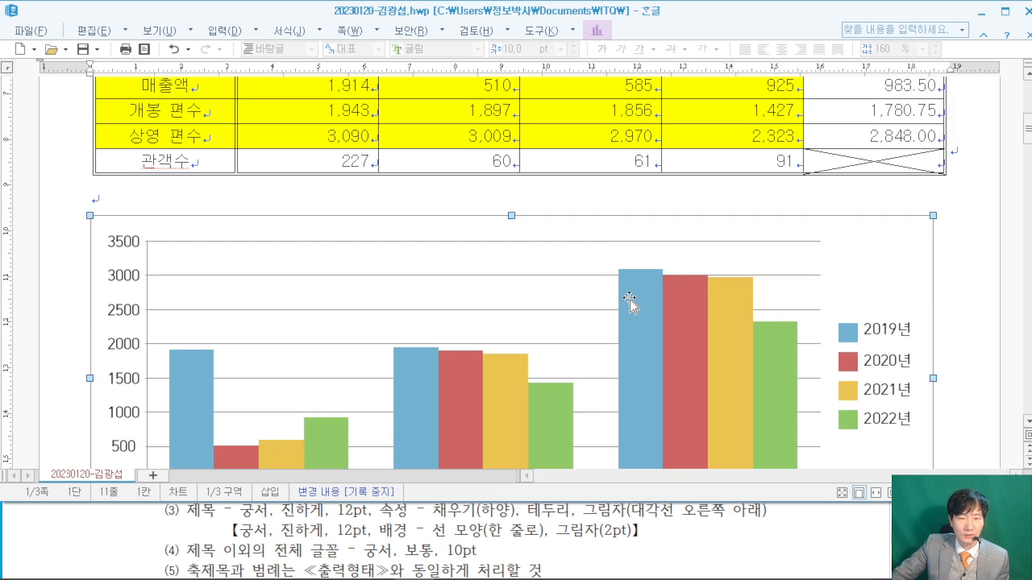
scroll(629, 299, down, 2)
scroll(629, 297, up, 1)
scroll(629, 295, down, 1)
scroll(681, 322, up, 1)
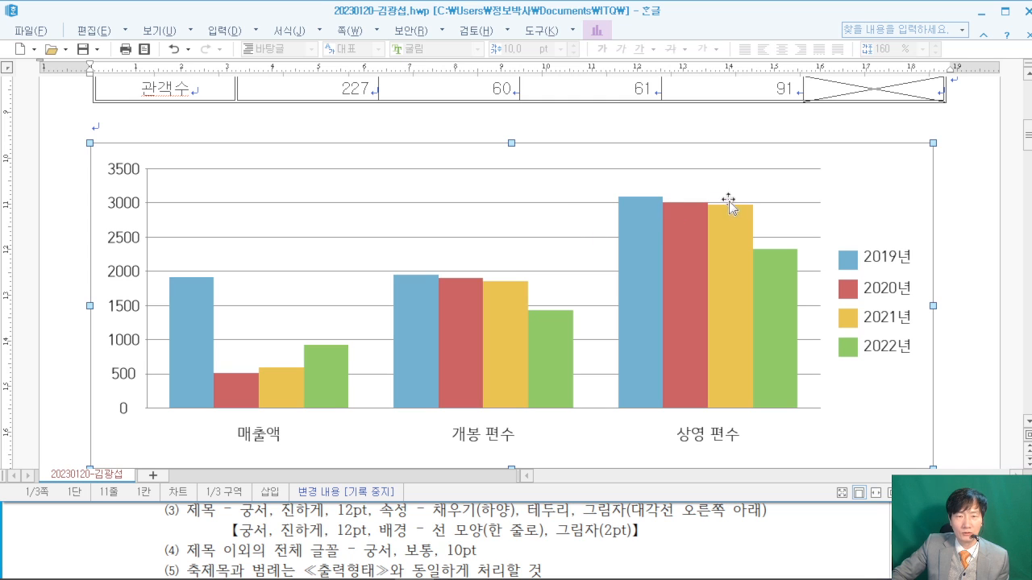
- Change the chart type to 묶은 세로 막대형 in the chart wizard
double_click(870, 172)
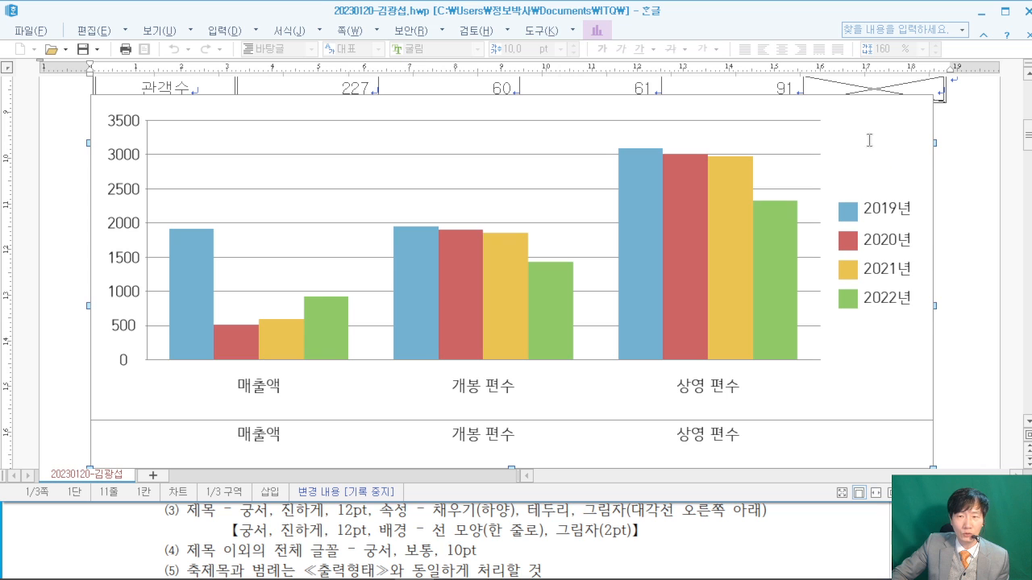
right_click(871, 145)
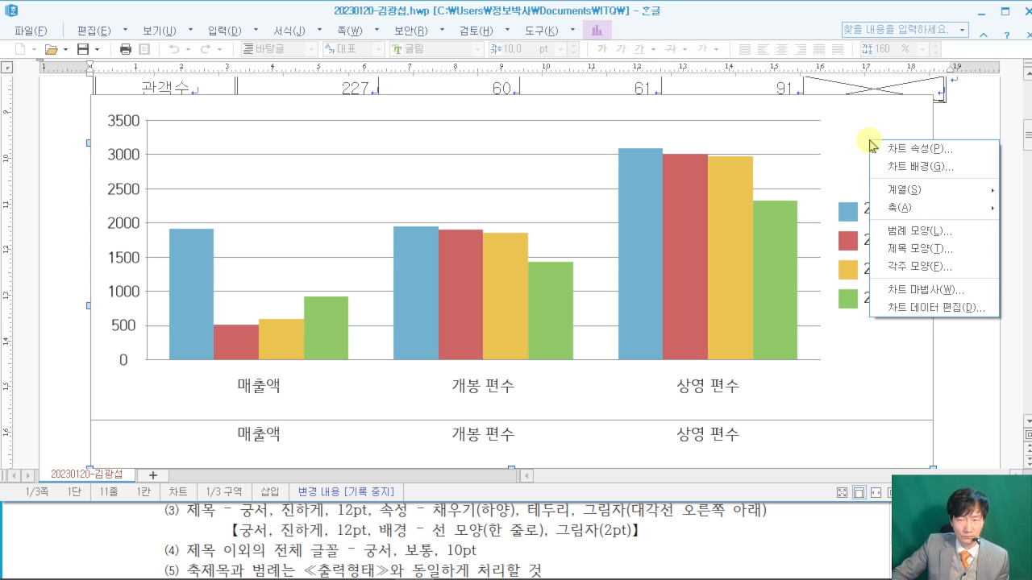
click(927, 289)
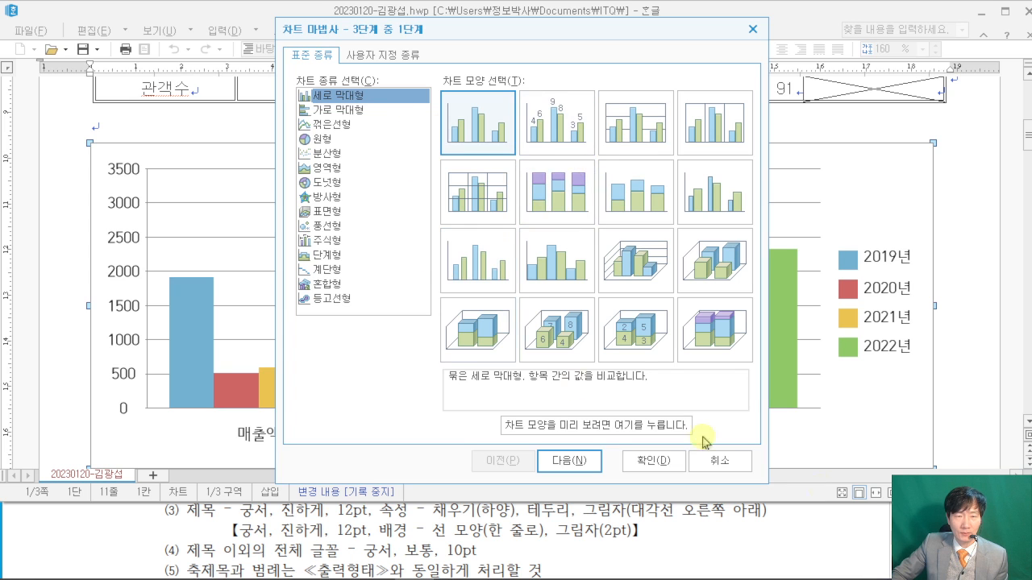
click(847, 522)
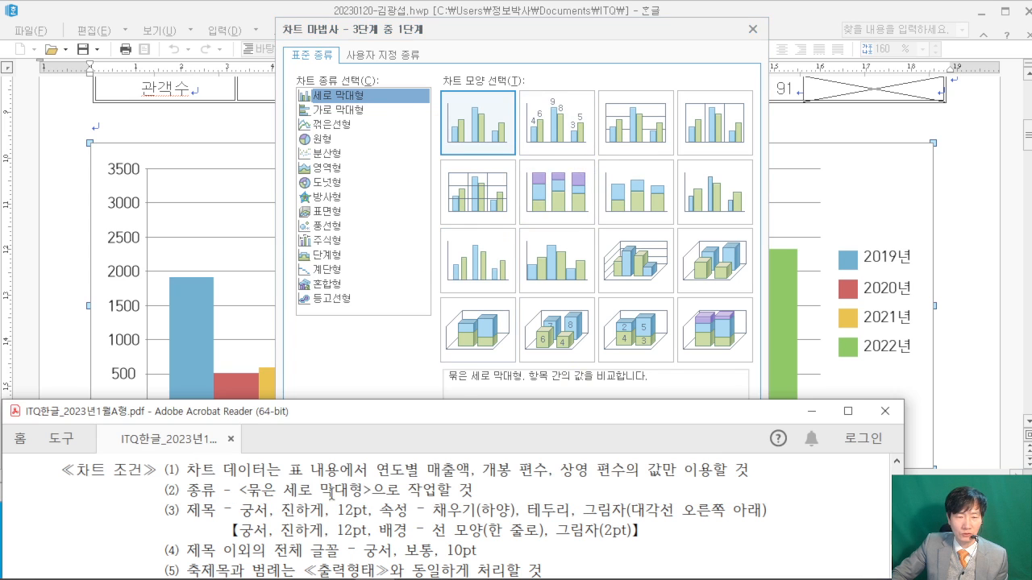
click(588, 67)
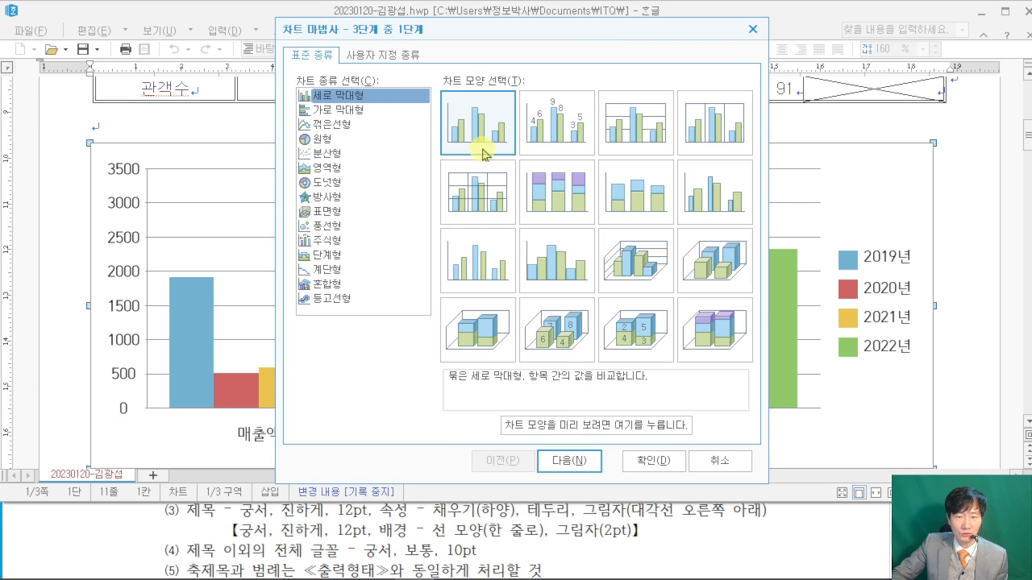
click(569, 461)
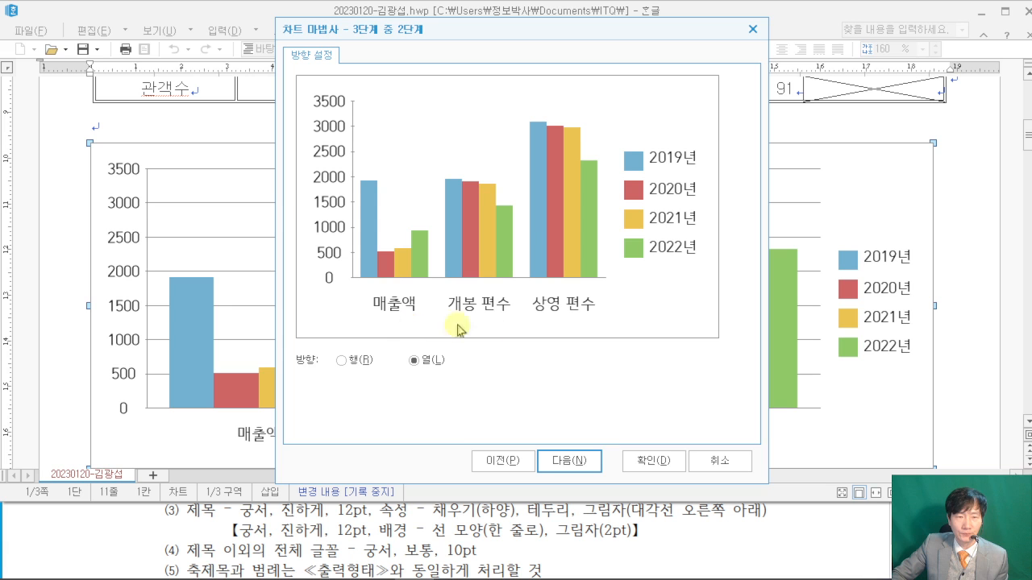
- Keep the 열 data direction after checking the exam's chart conditions
click(838, 539)
scroll(836, 535, down, 5)
scroll(826, 525, down, 2)
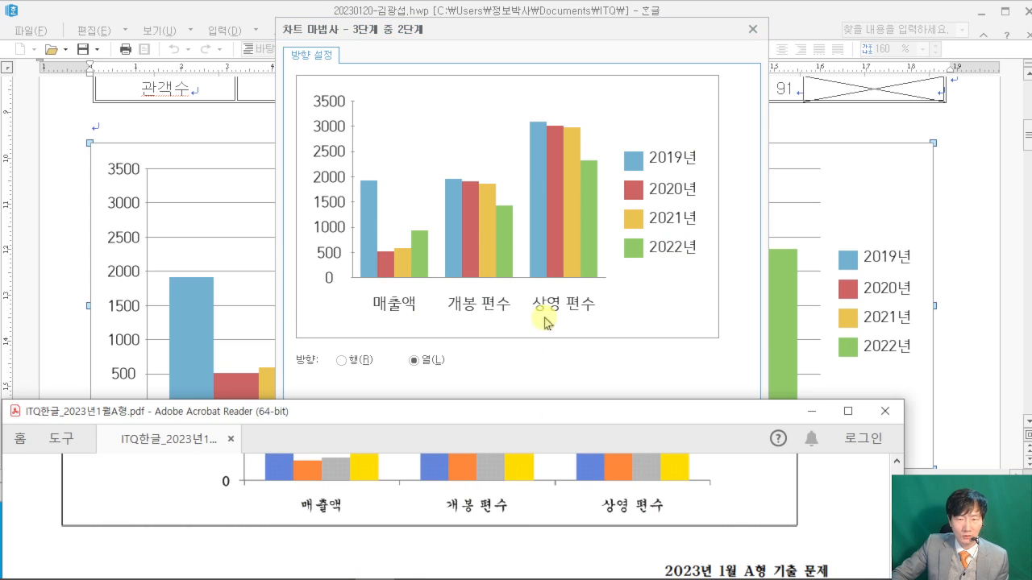
scroll(748, 507, up, 3)
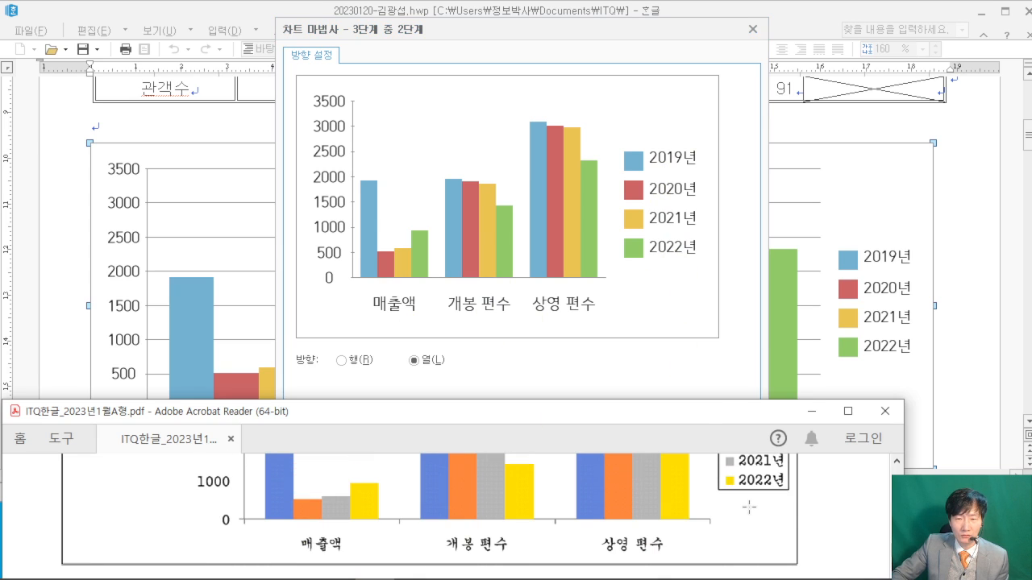
click(725, 347)
click(579, 460)
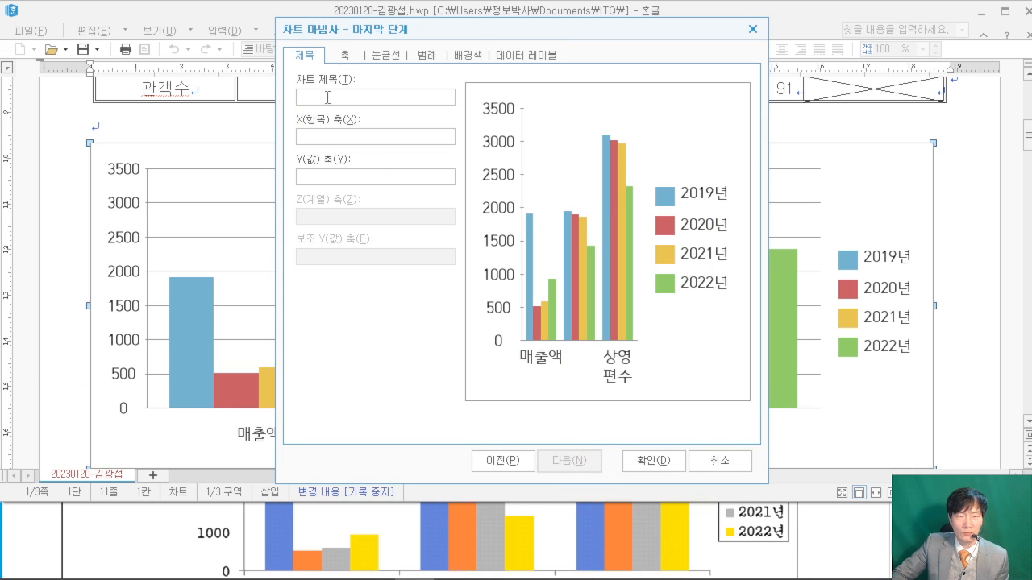
- Enter the chart title 연도별 영화 산업 현황
click(828, 532)
scroll(827, 532, up, 1)
scroll(828, 532, up, 5)
click(331, 98)
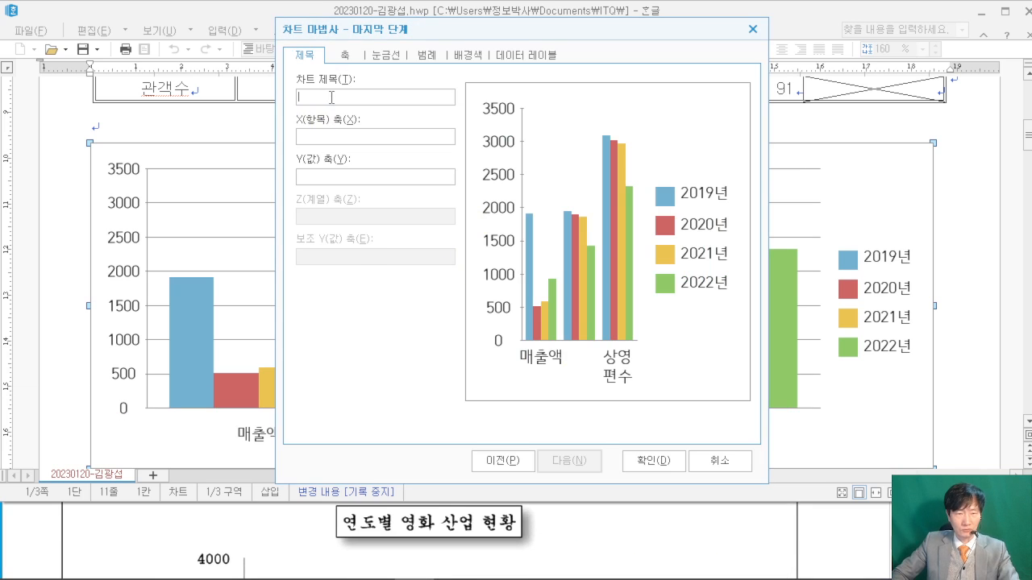
text(연도별 영화 산업)
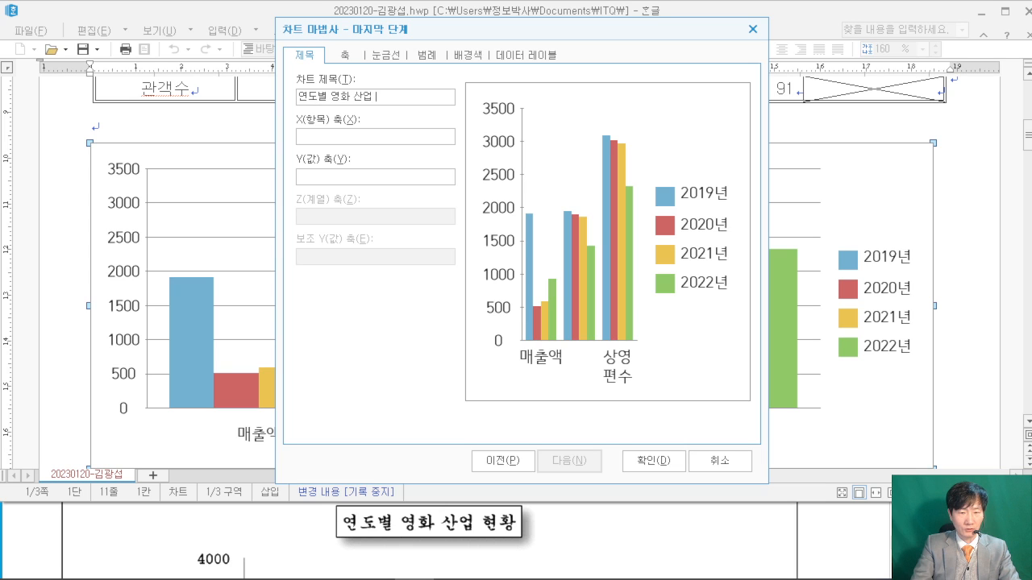
text( 현황)
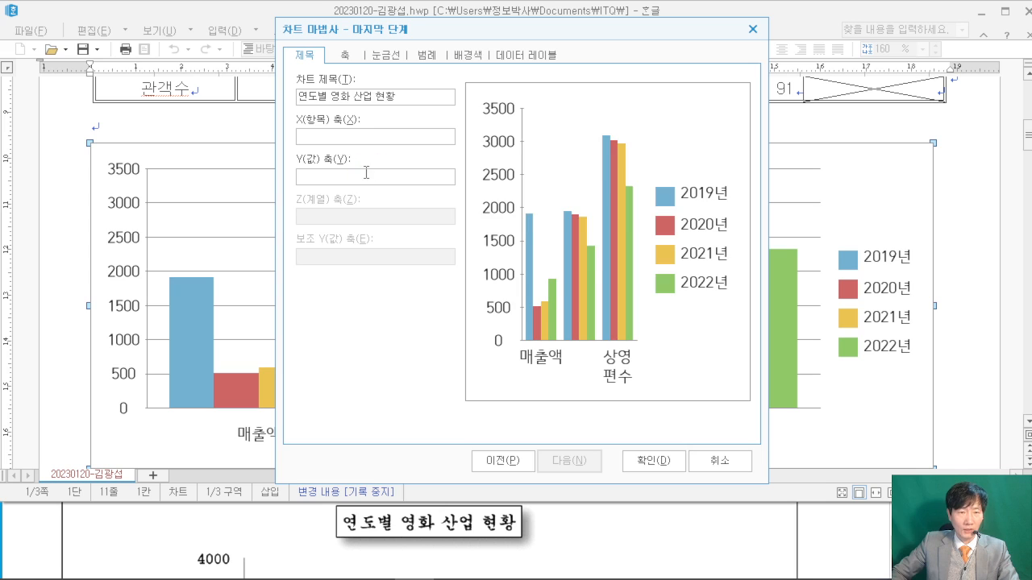
- Enter the Y(값) axis title (단위 : 억 원, 편) and finish the chart
click(853, 527)
scroll(852, 526, down, 3)
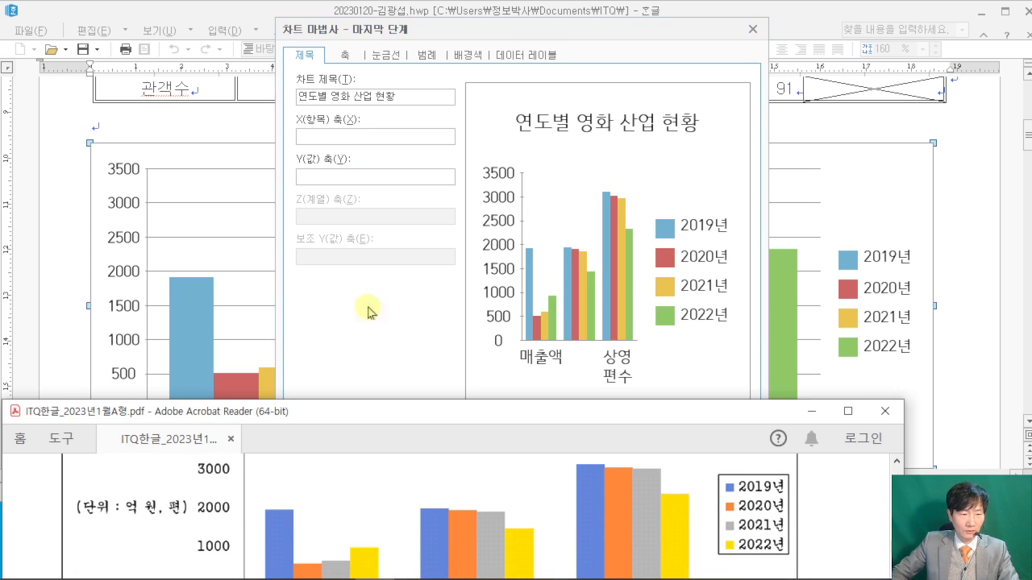
click(344, 176)
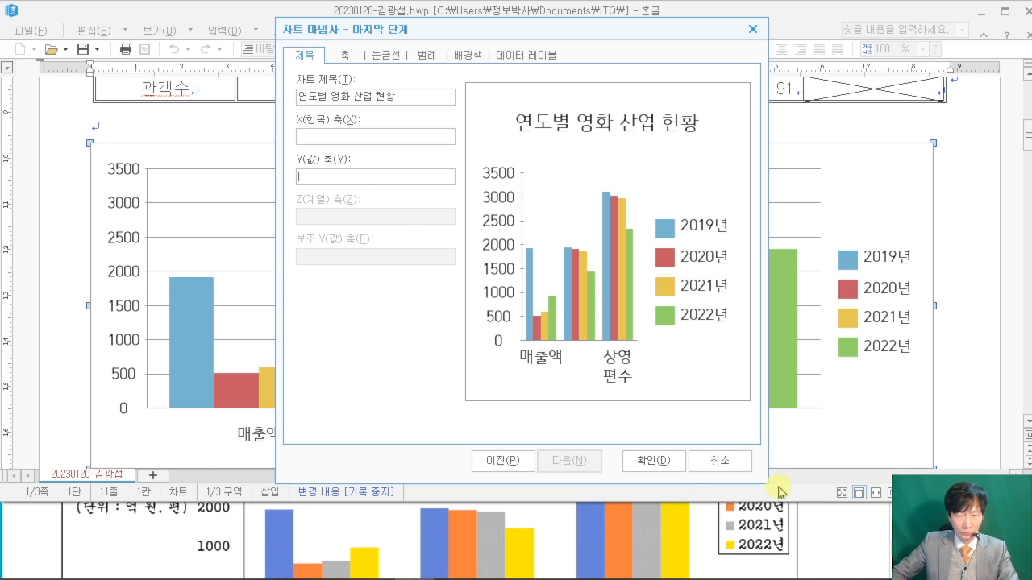
click(819, 528)
drag(330, 393, 330, 419)
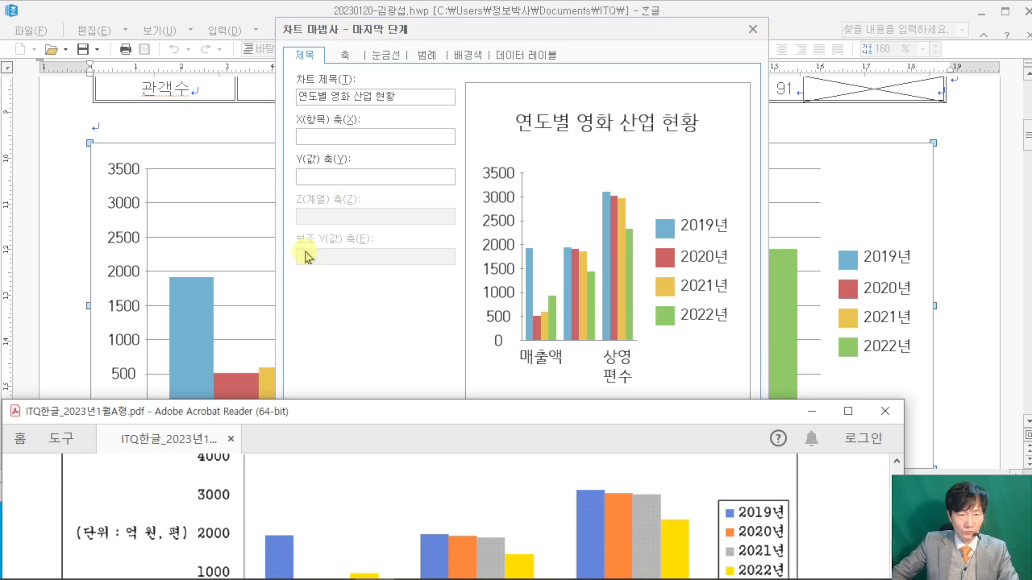
click(337, 176)
text((단위 : 억 원)
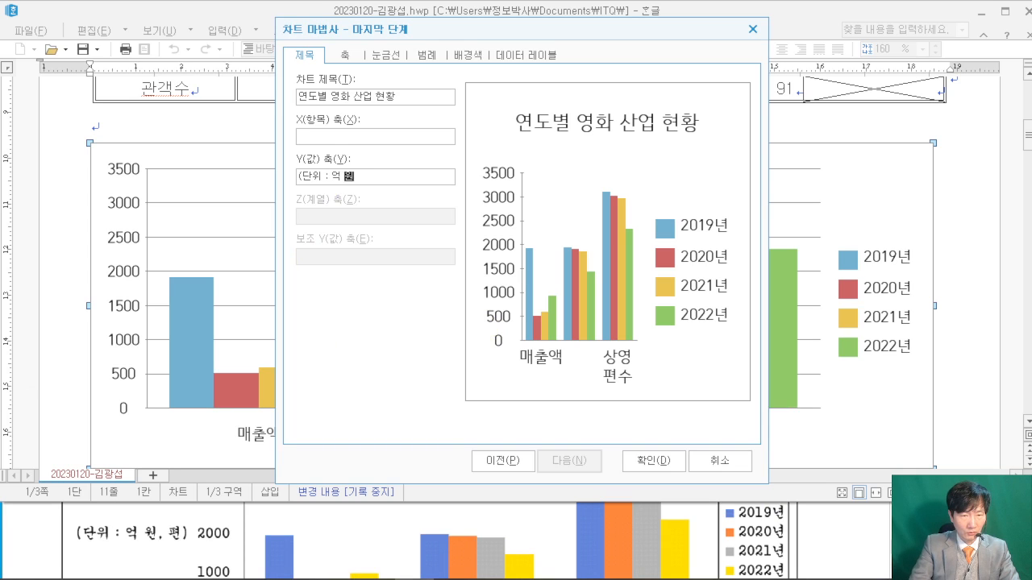
text(, 편))
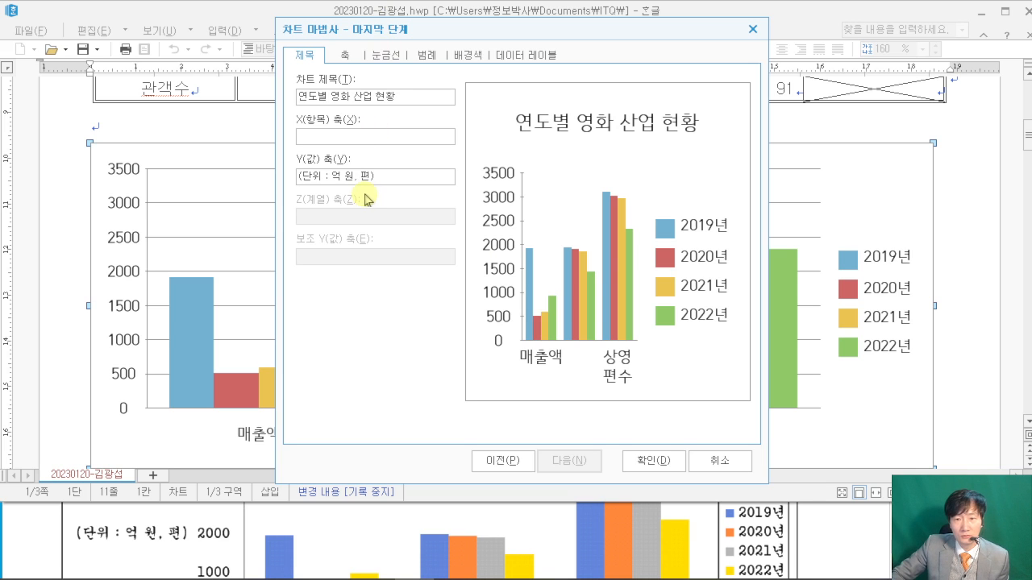
click(663, 460)
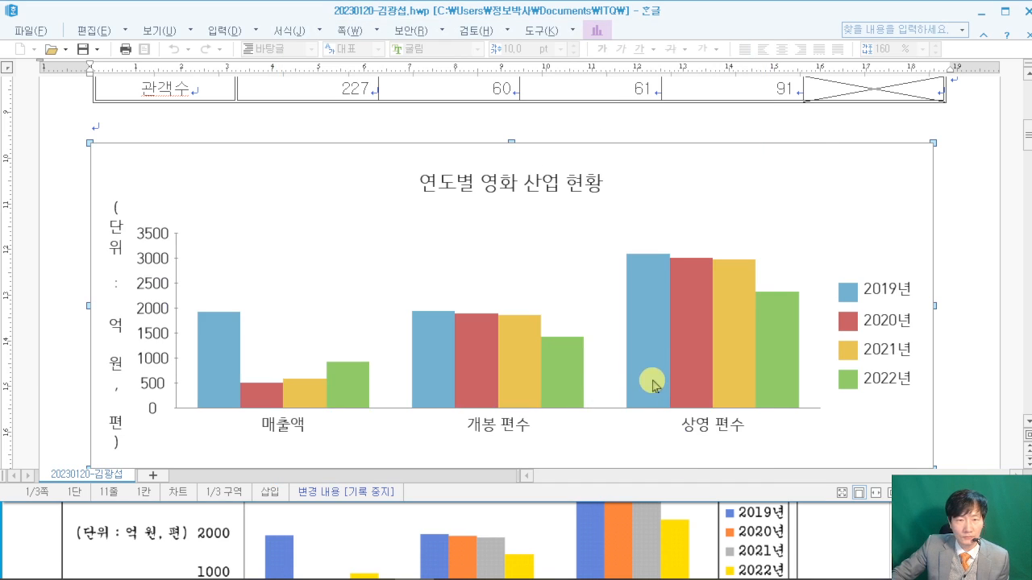
- Open the formatting settings for the chart title 연도별 영화 산업 현황
click(840, 535)
scroll(838, 532, up, 2)
scroll(838, 529, up, 4)
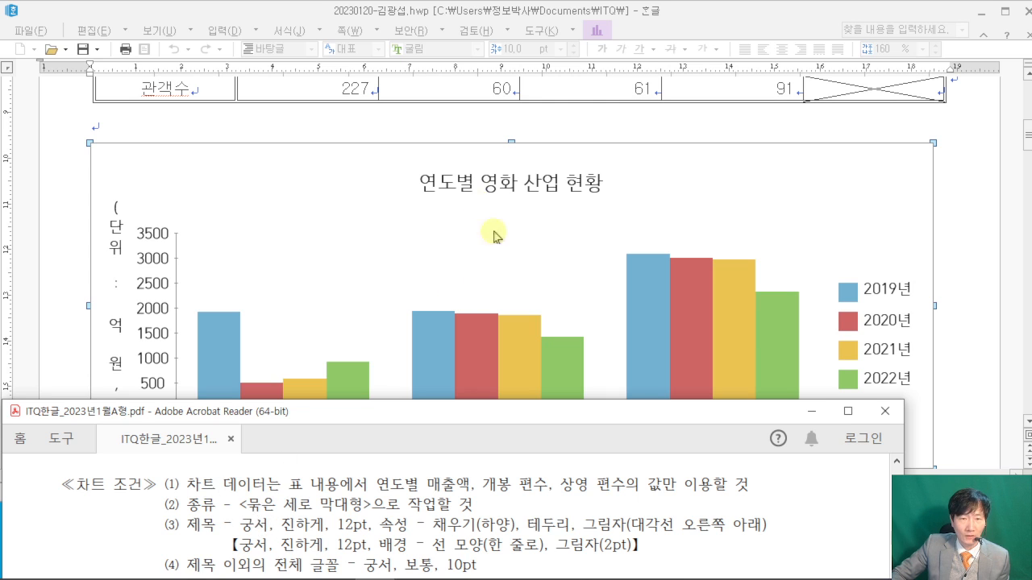
click(464, 190)
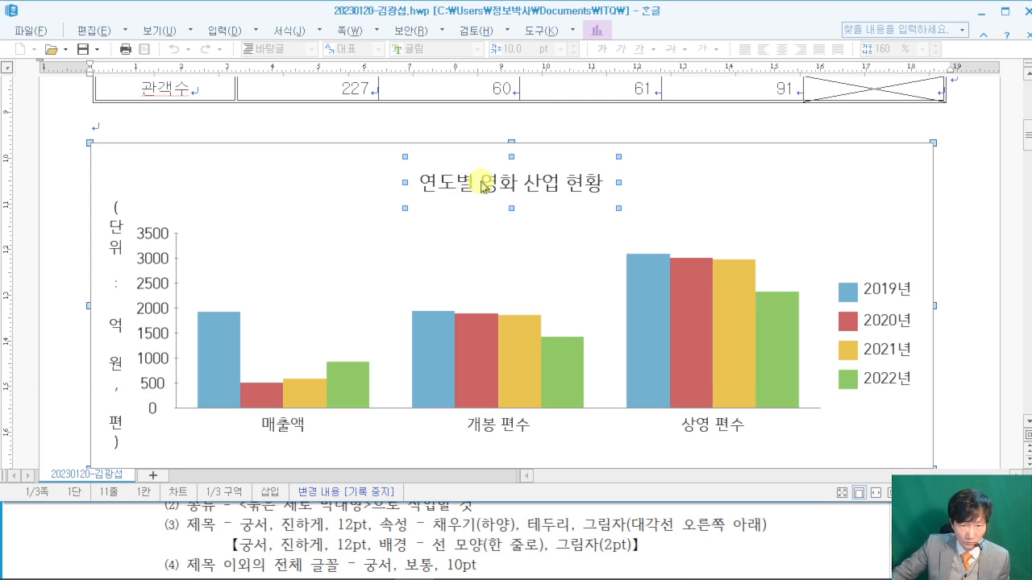
double_click(469, 189)
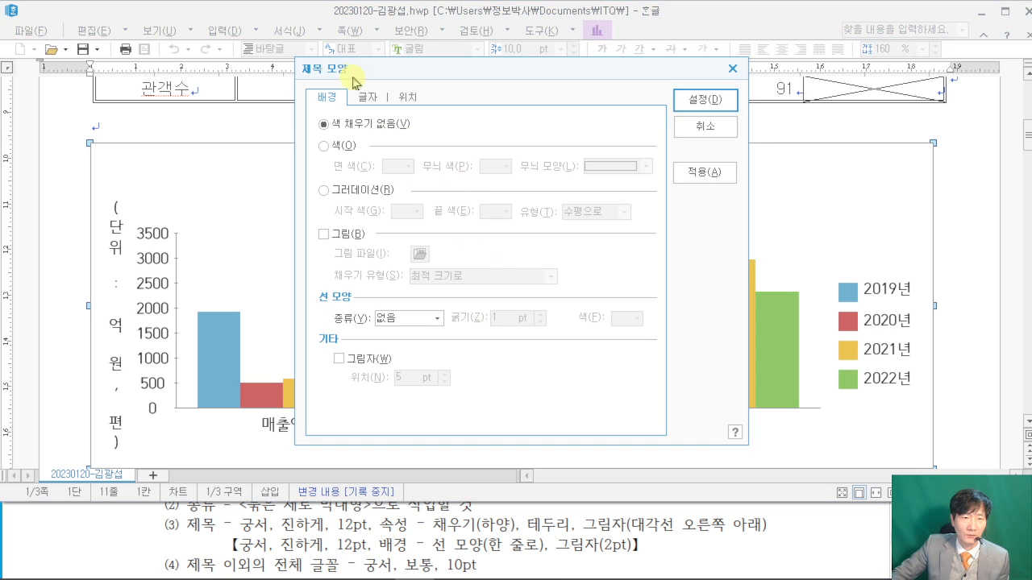
drag(430, 77, 621, 24)
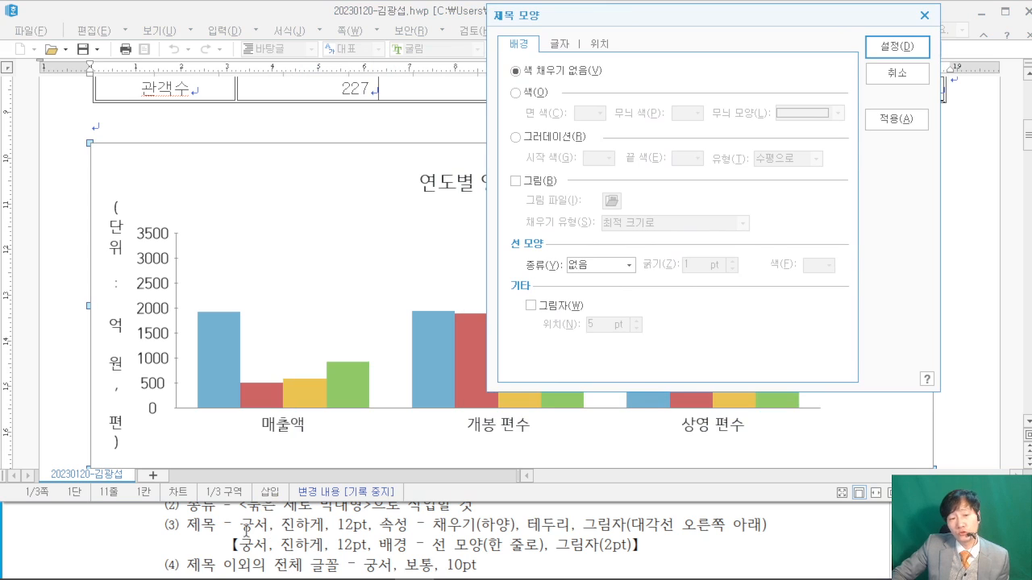
mouse_move(216, 530)
mouse_down()
mouse_move(265, 552)
mouse_move(659, 559)
mouse_up()
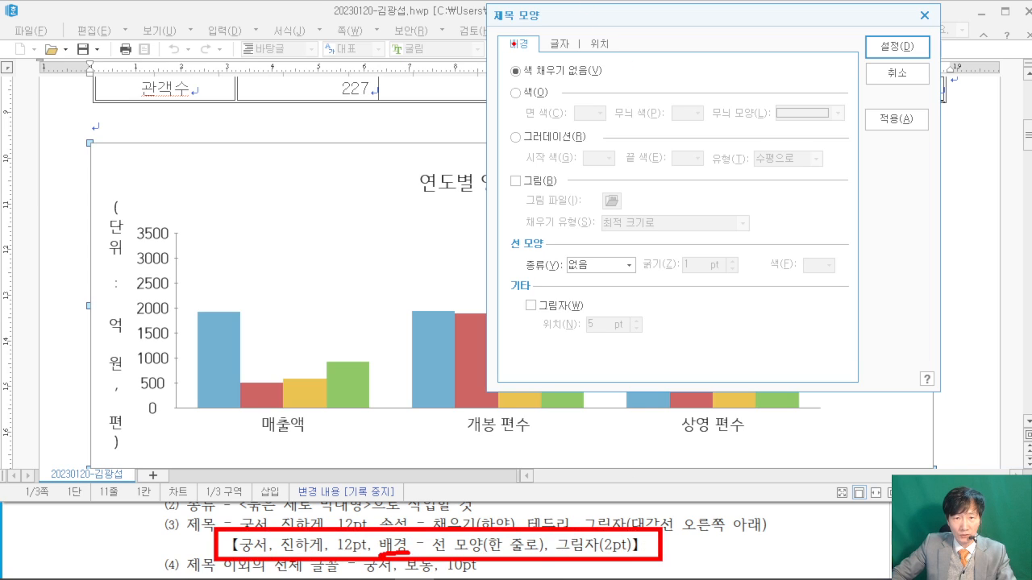
drag(593, 275, 570, 275)
key(Escape)
- Give the title box a single-line (한 줄로) border and a 2 pt shadow
click(636, 269)
click(610, 278)
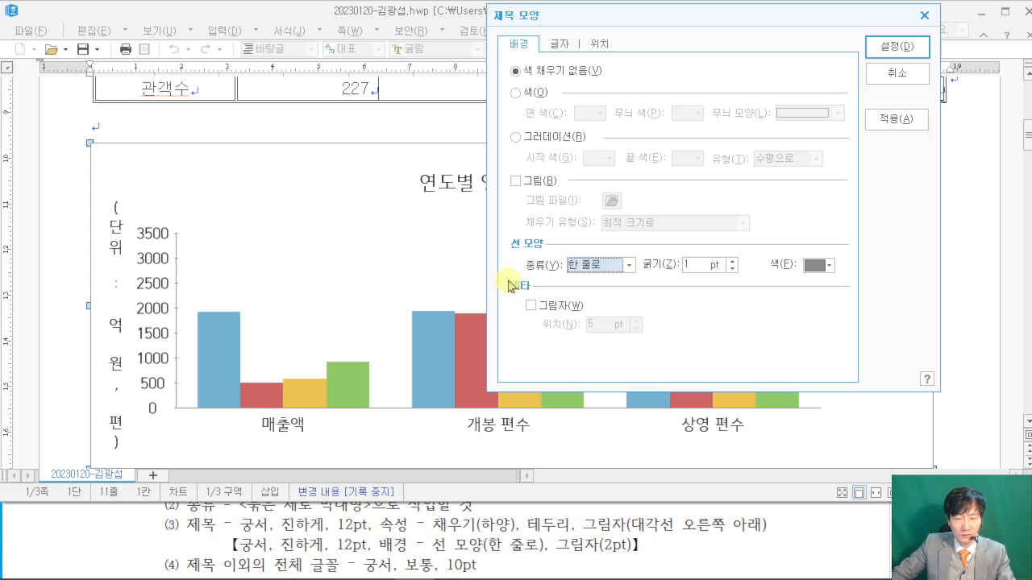
click(531, 305)
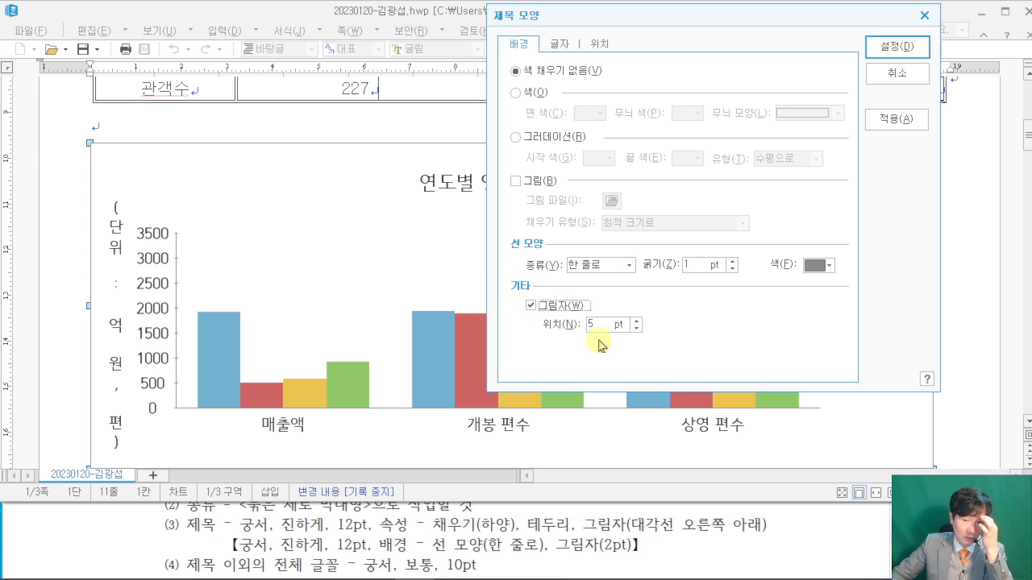
drag(594, 324, 555, 325)
text(2)
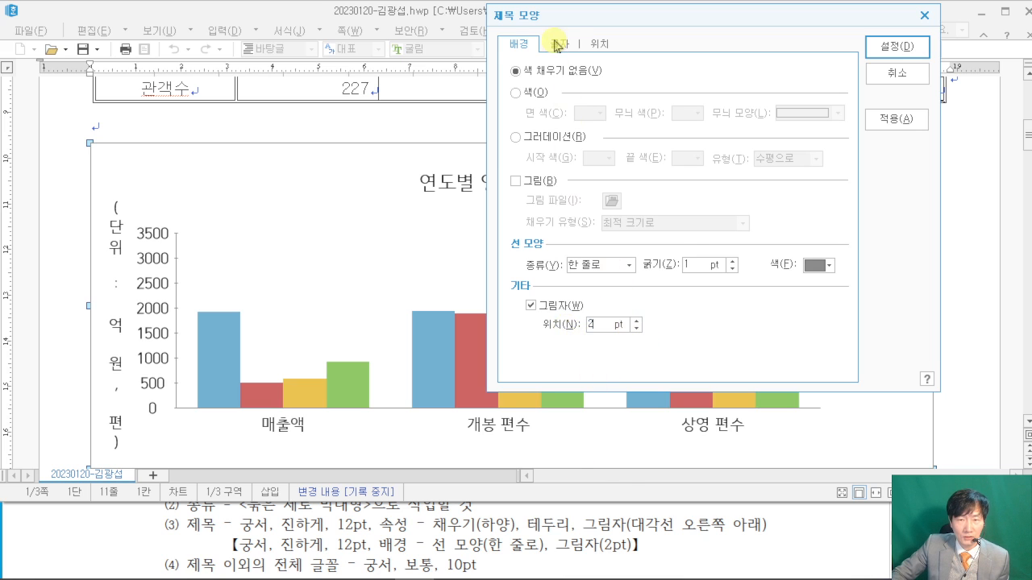
- Set the title lettering to bold 궁서 and apply the formatting
click(557, 44)
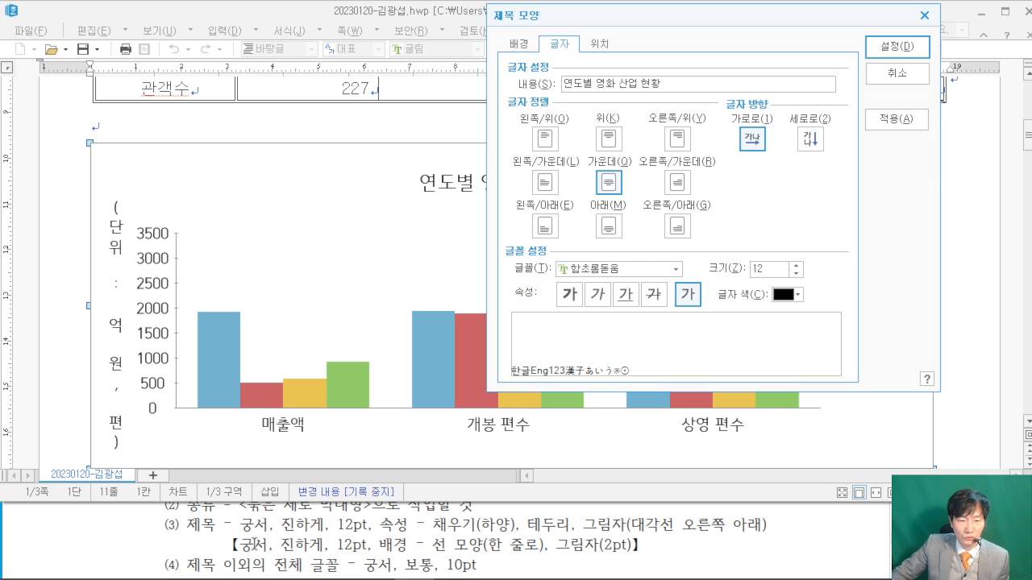
click(614, 270)
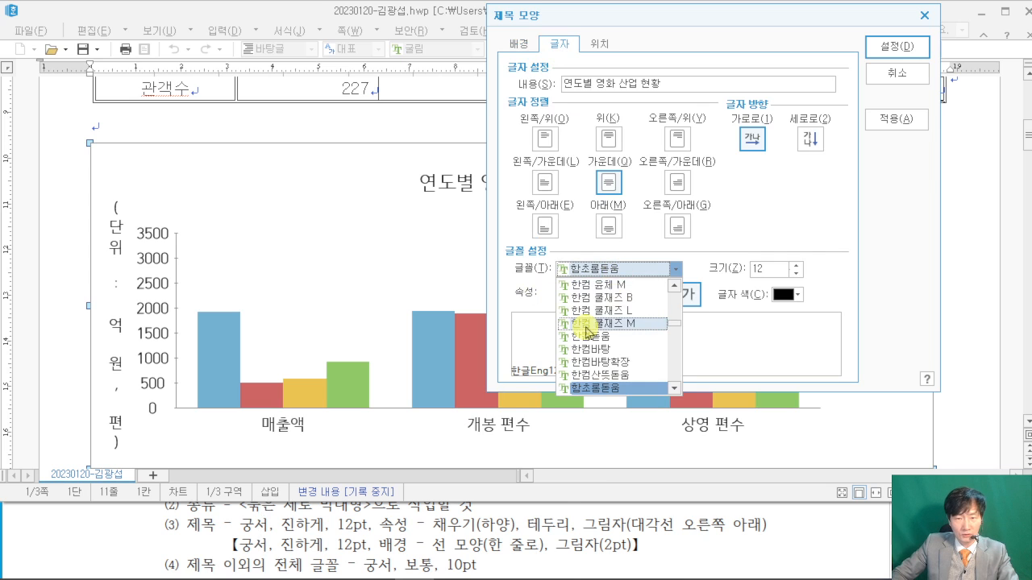
scroll(586, 331, up, 10)
click(584, 324)
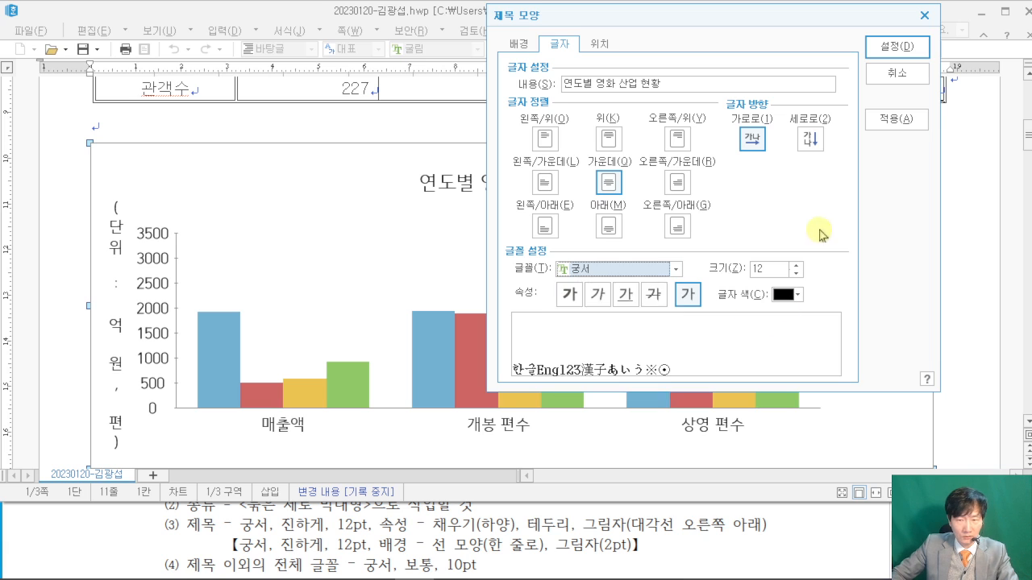
click(572, 296)
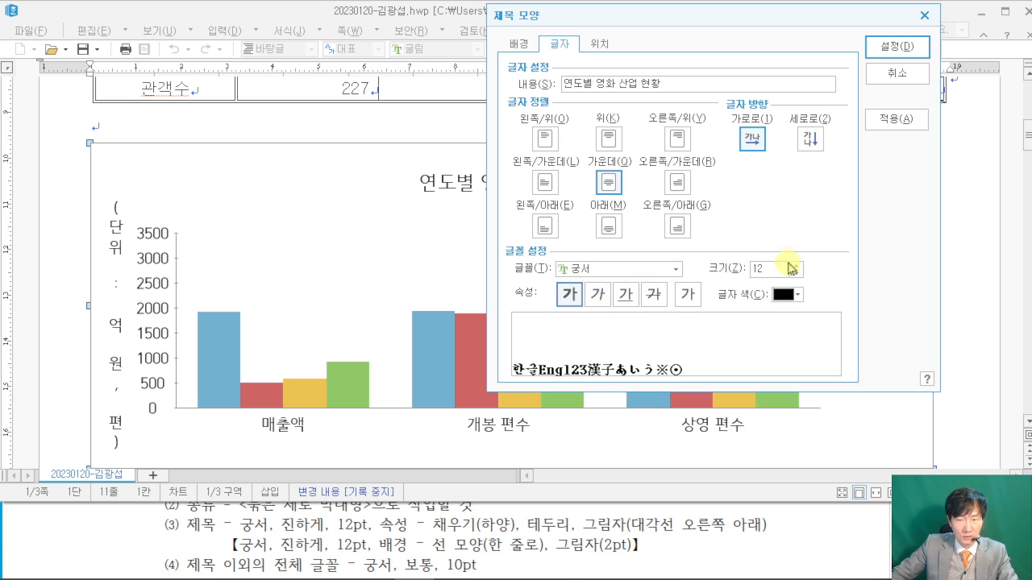
click(897, 47)
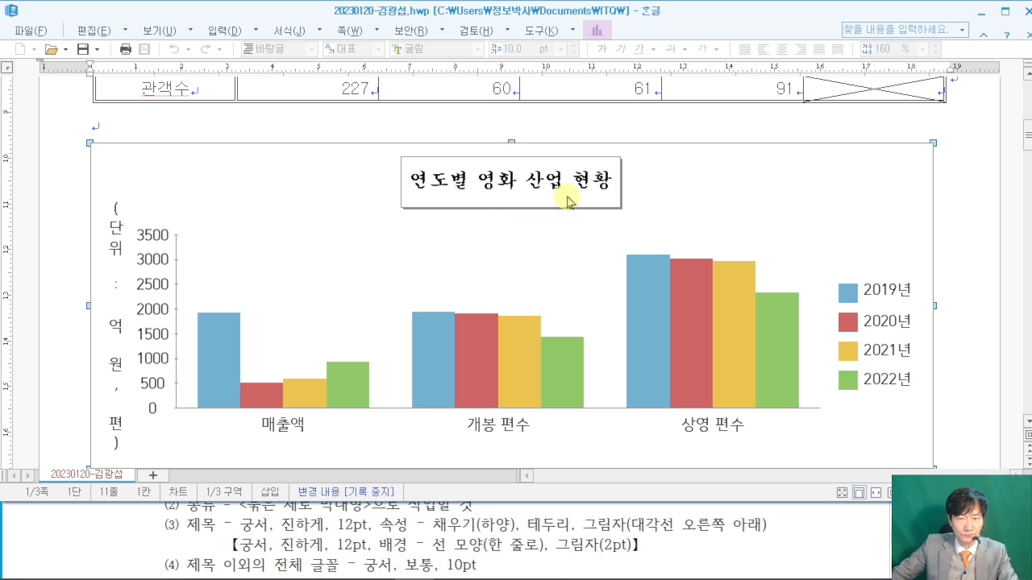
- Scroll the exam PDF to the 차트 조건 and ≪출력형태≫ heading
click(826, 544)
scroll(829, 531, down, 5)
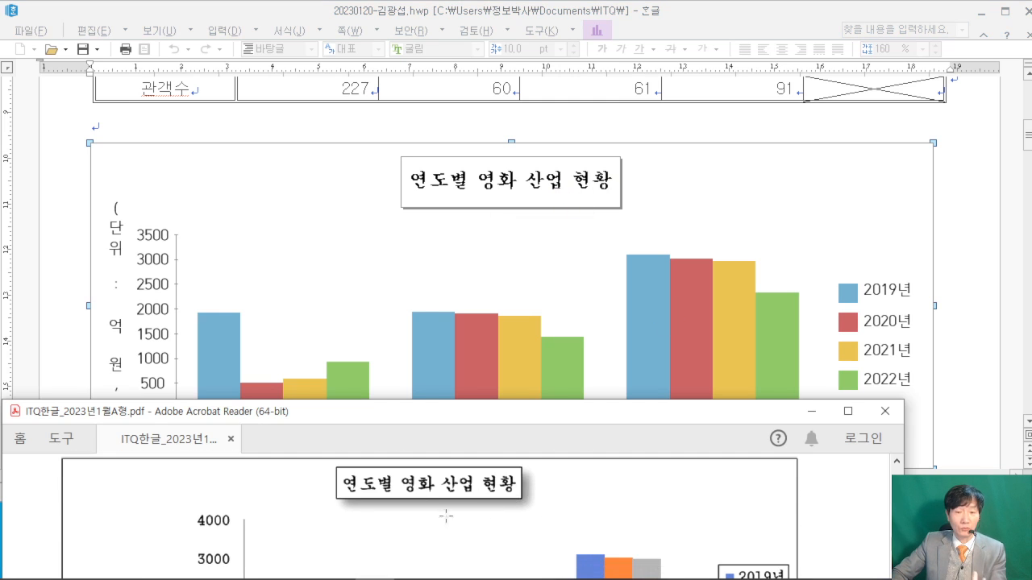
scroll(604, 510, up, 5)
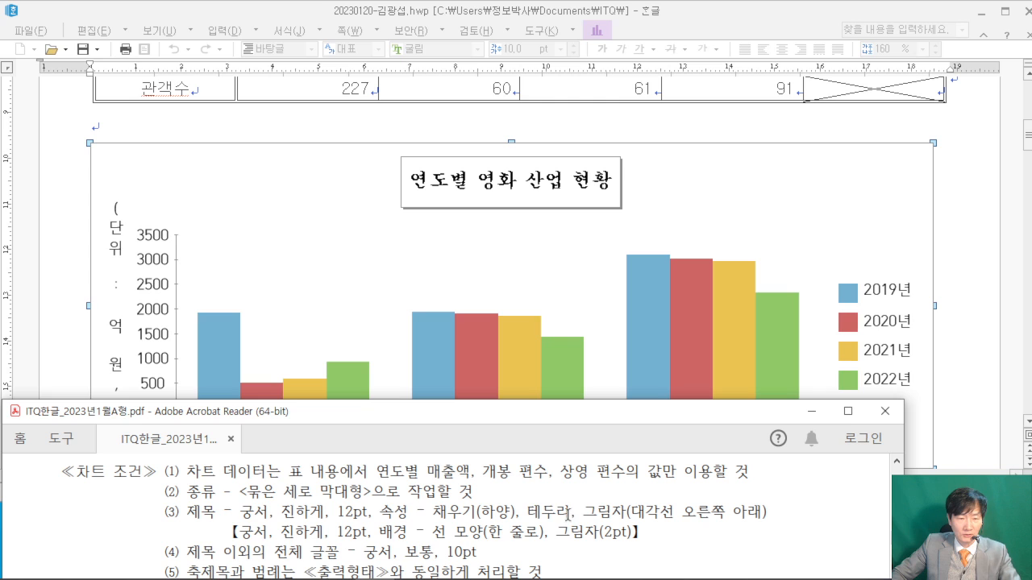
scroll(344, 545, down, 1)
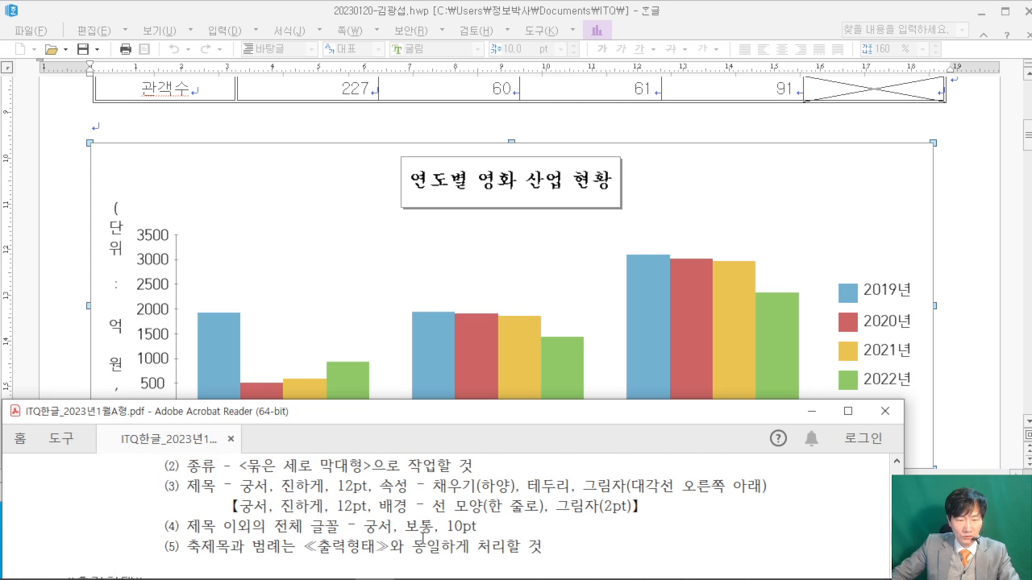
scroll(577, 514, down, 1)
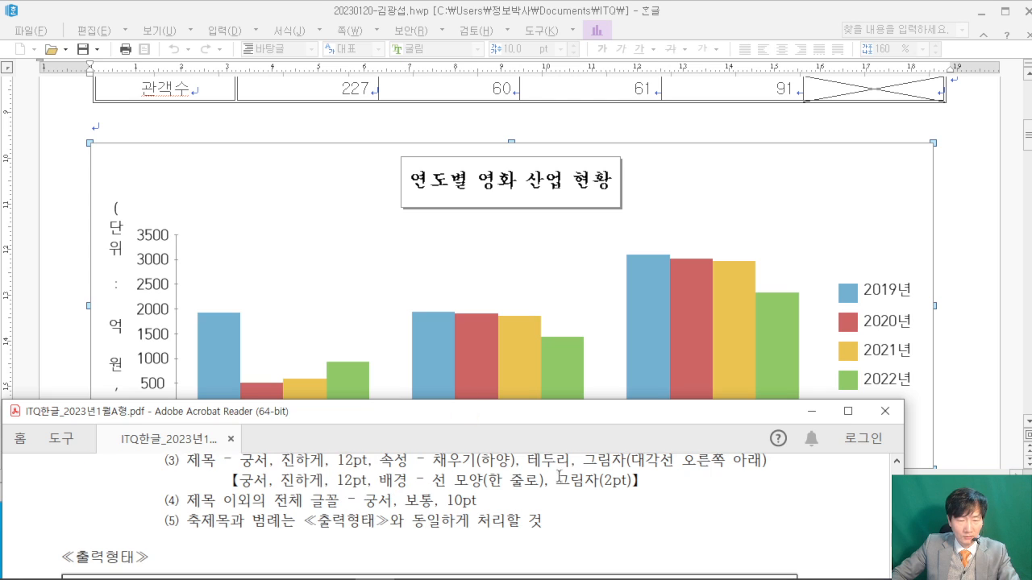